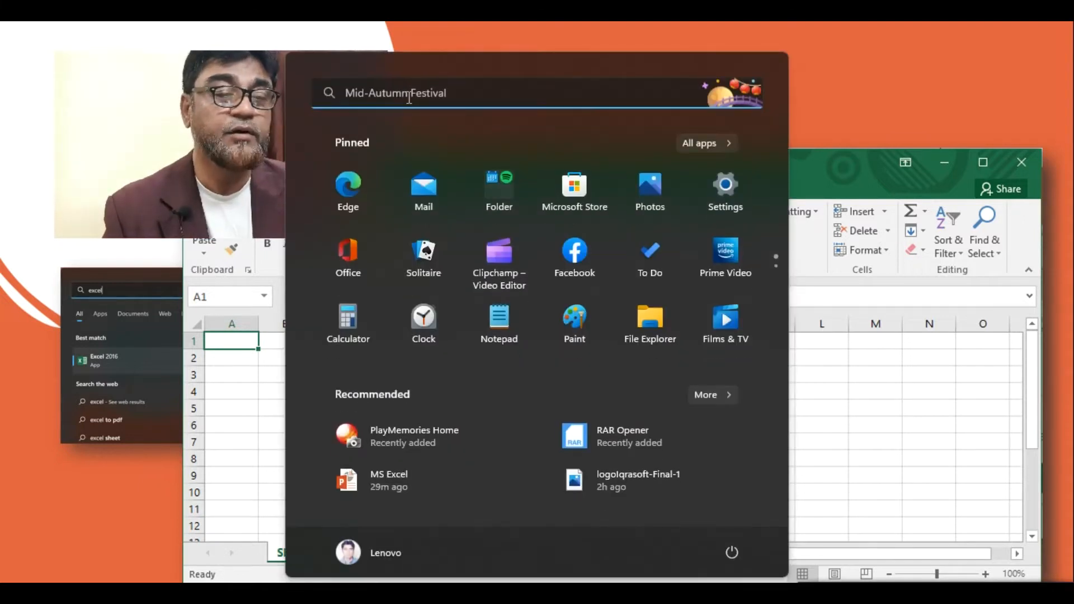
- Bring up the Windows Start menu over the running PowerPoint slideshow
left_click(406, 99)
- Search the Start menu for 'excel 2016' and launch Excel 2016
type("ex")
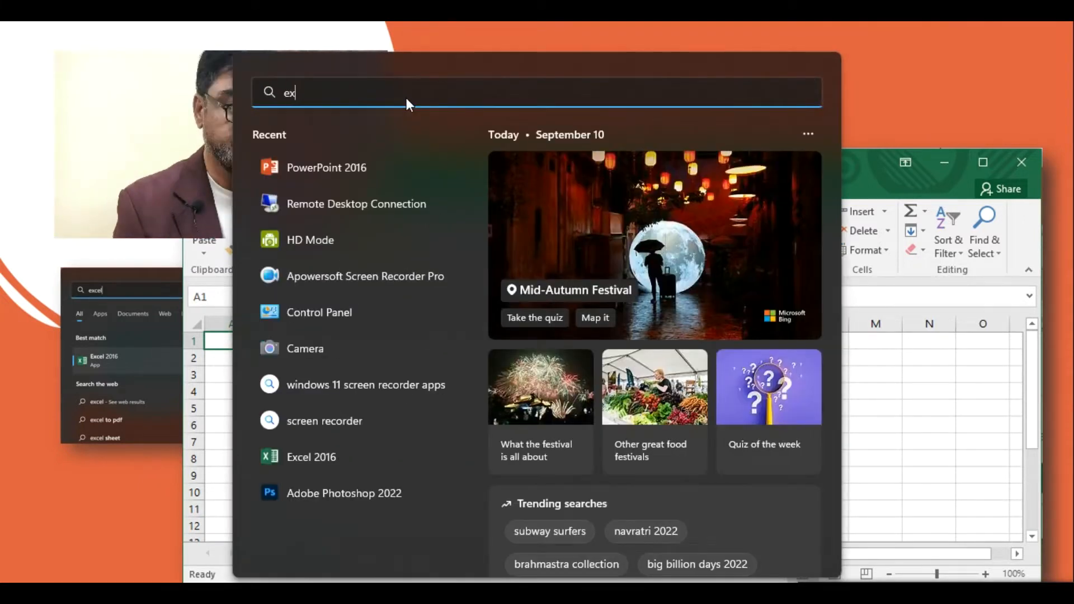
type("cel 2016")
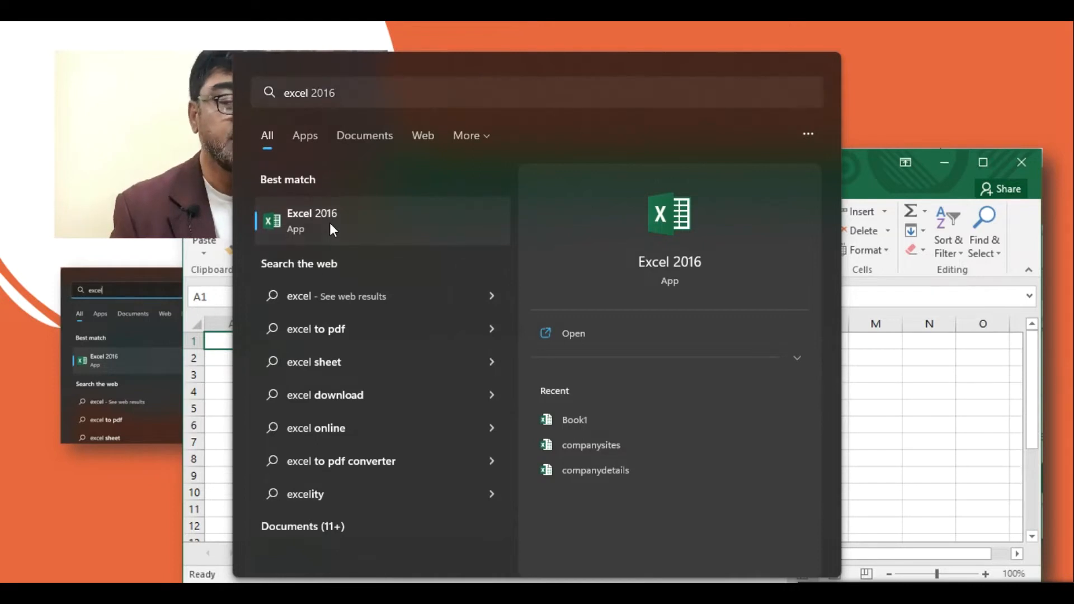
left_click(592, 338)
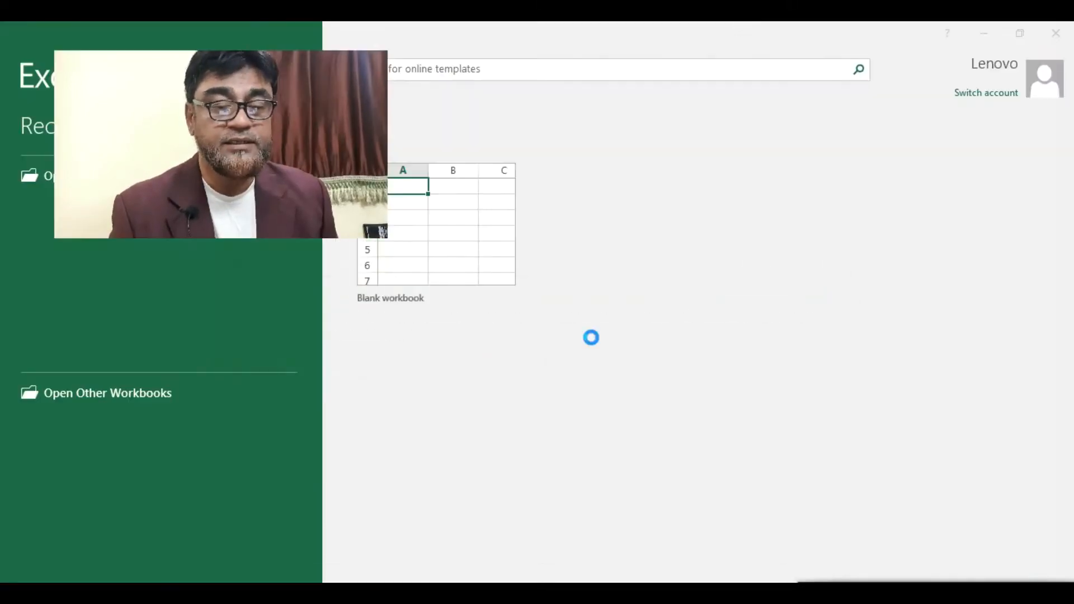
- Permanently dismiss Excel's default-program prompt and notice, then create blank workbook Book1
left_click(327, 339)
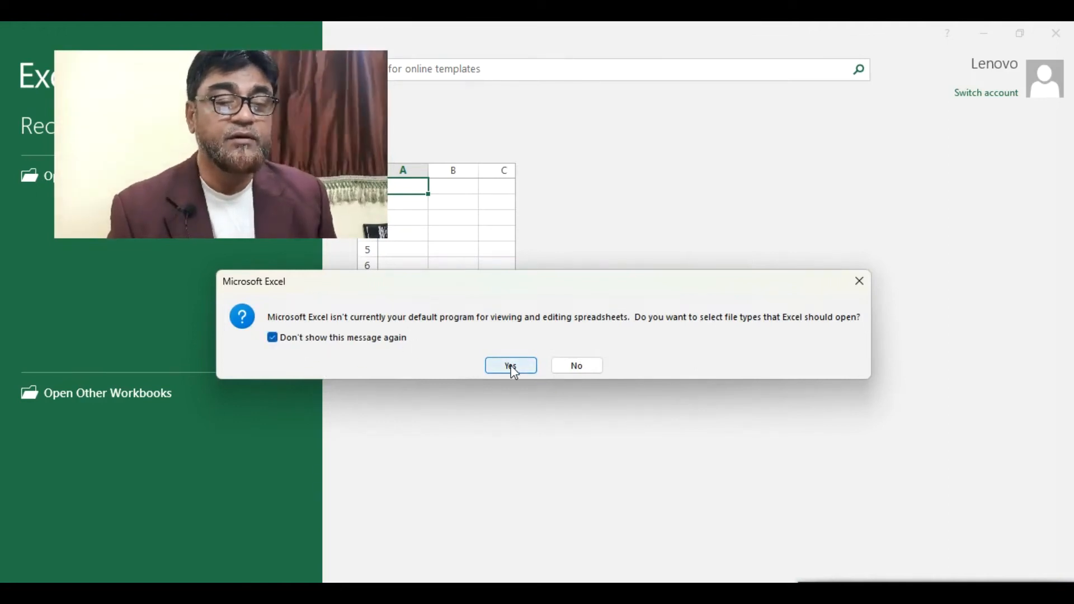
left_click_drag(235, 145, 846, 137)
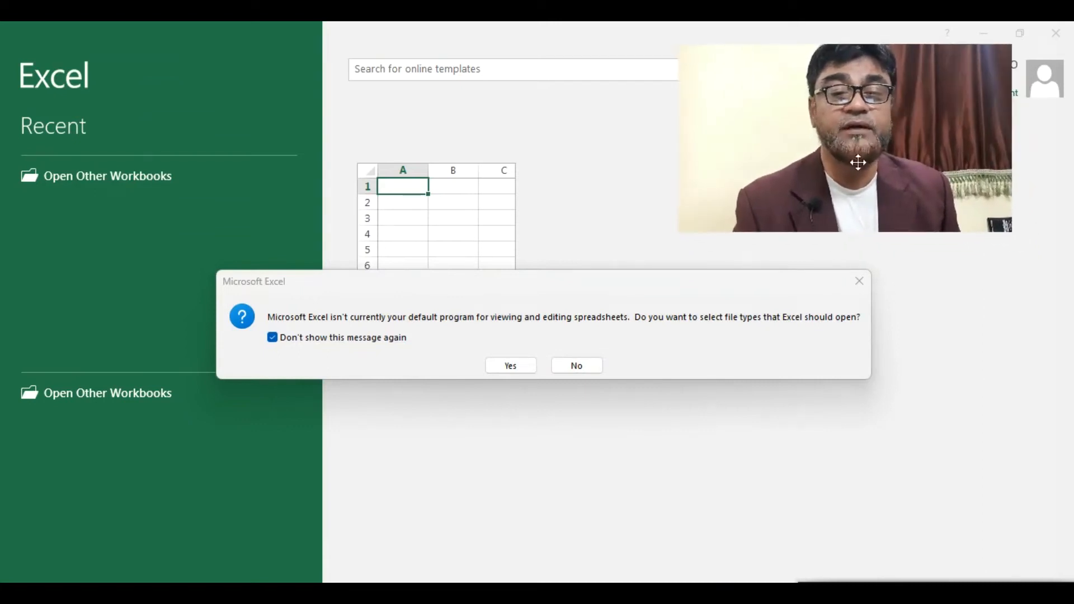
left_click(510, 363)
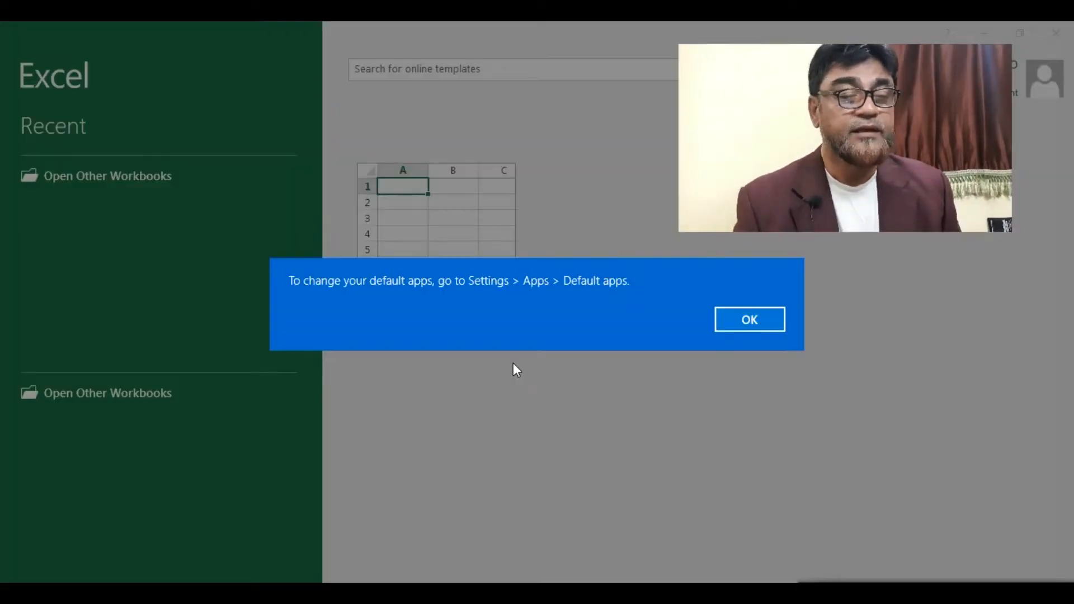
left_click(732, 313)
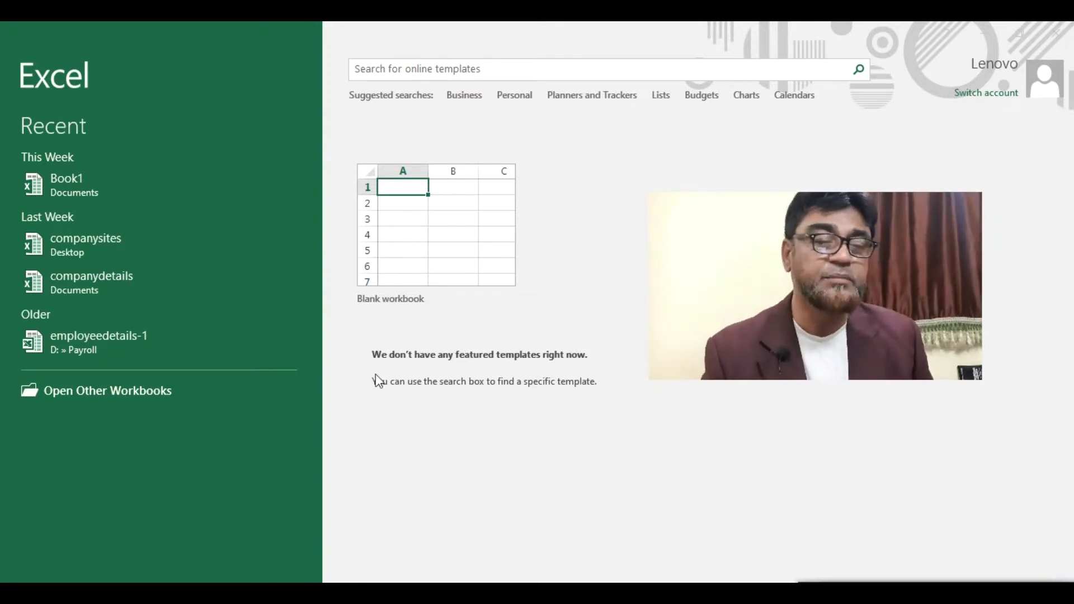
left_click(437, 236)
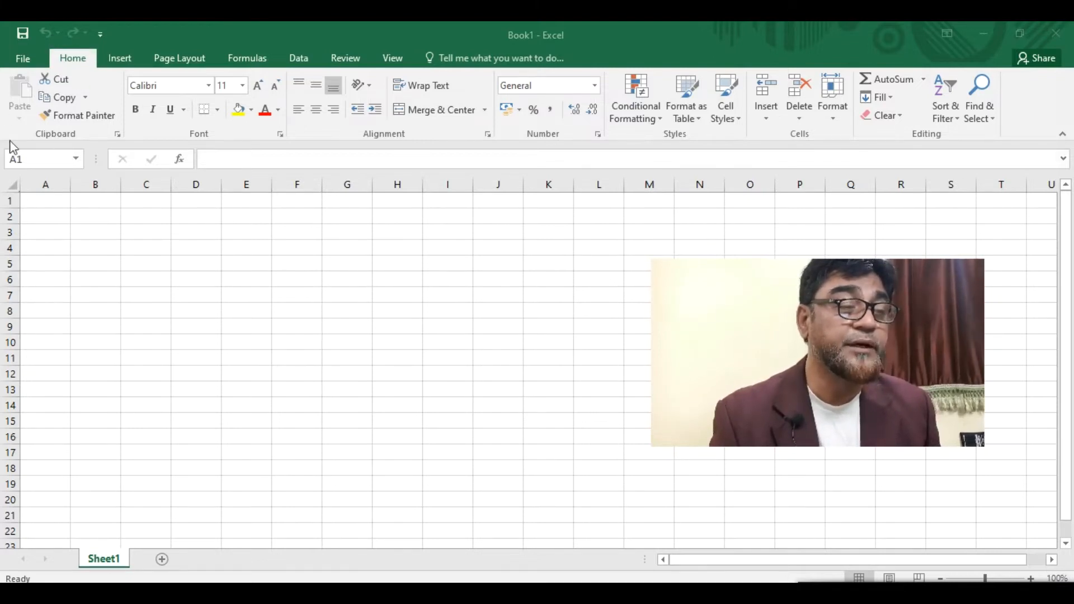
- Select the whole of column A, then row 1, then cell A1
left_click(43, 199)
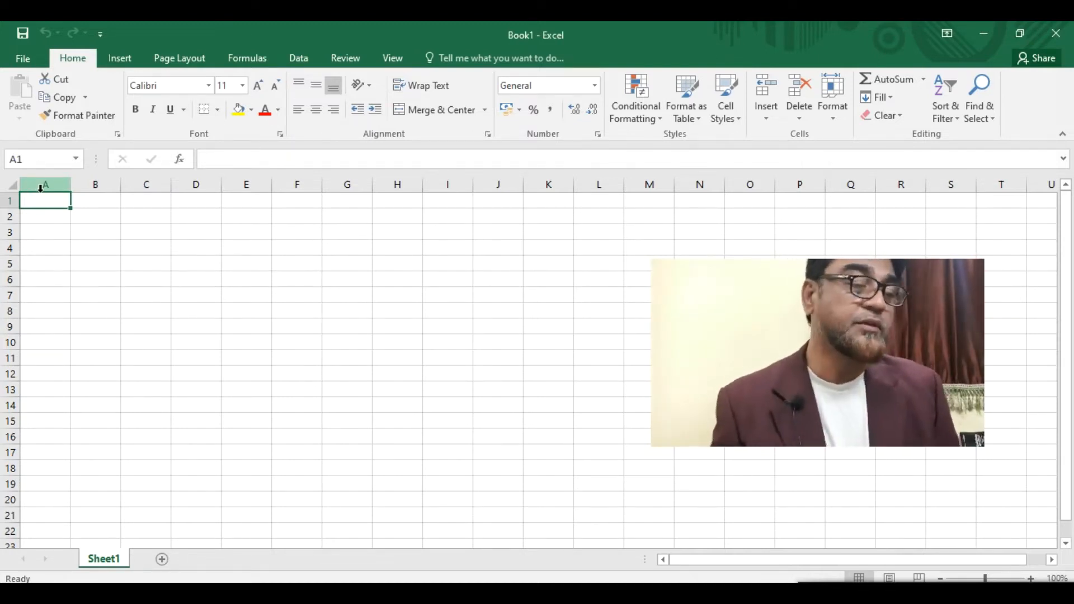
left_click(45, 186)
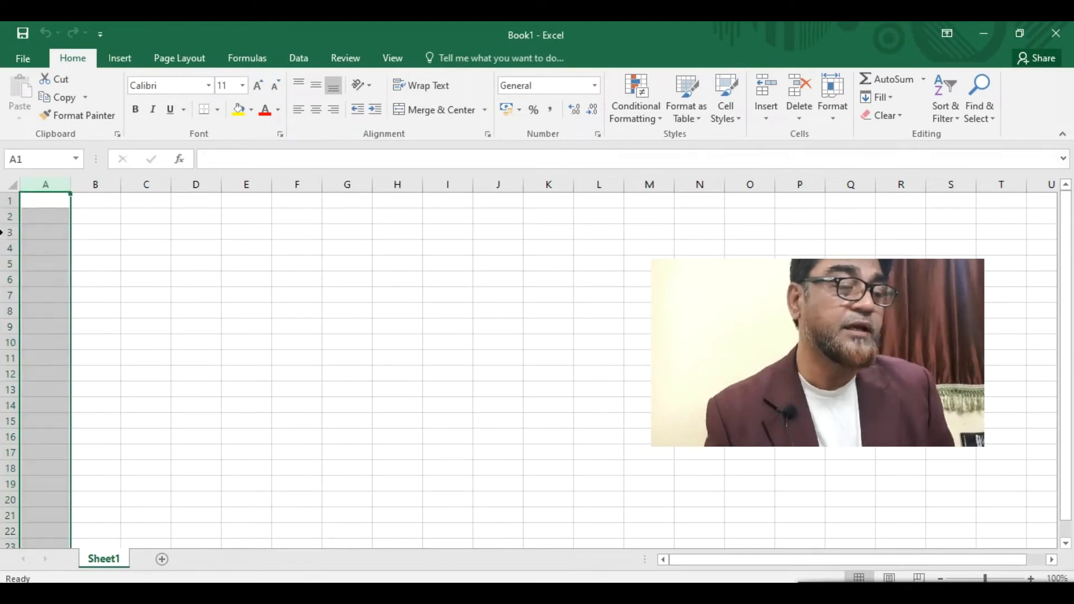
left_click(11, 201)
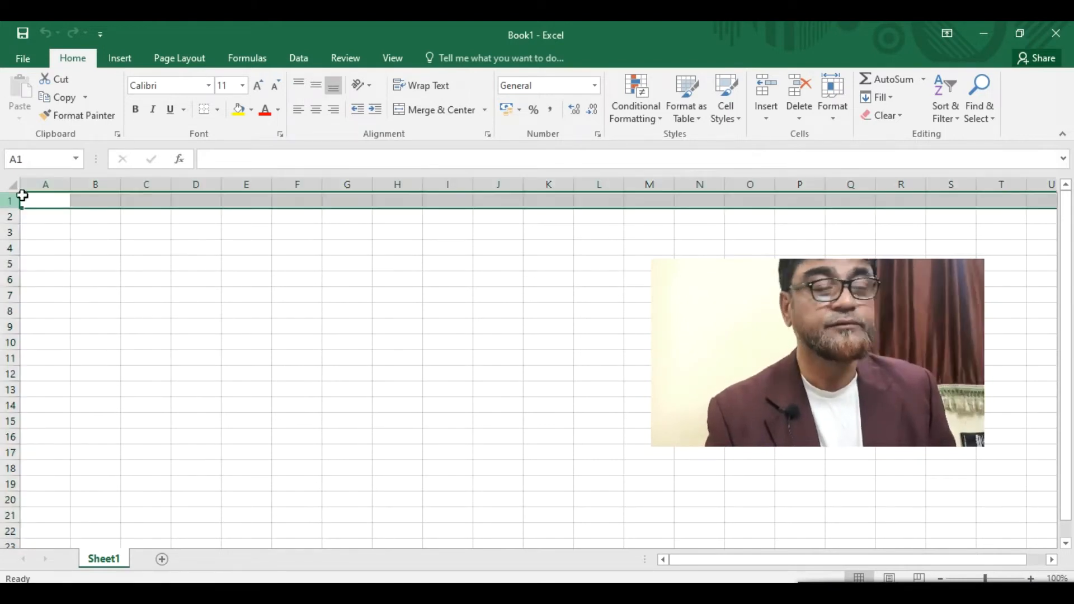
left_click(45, 206)
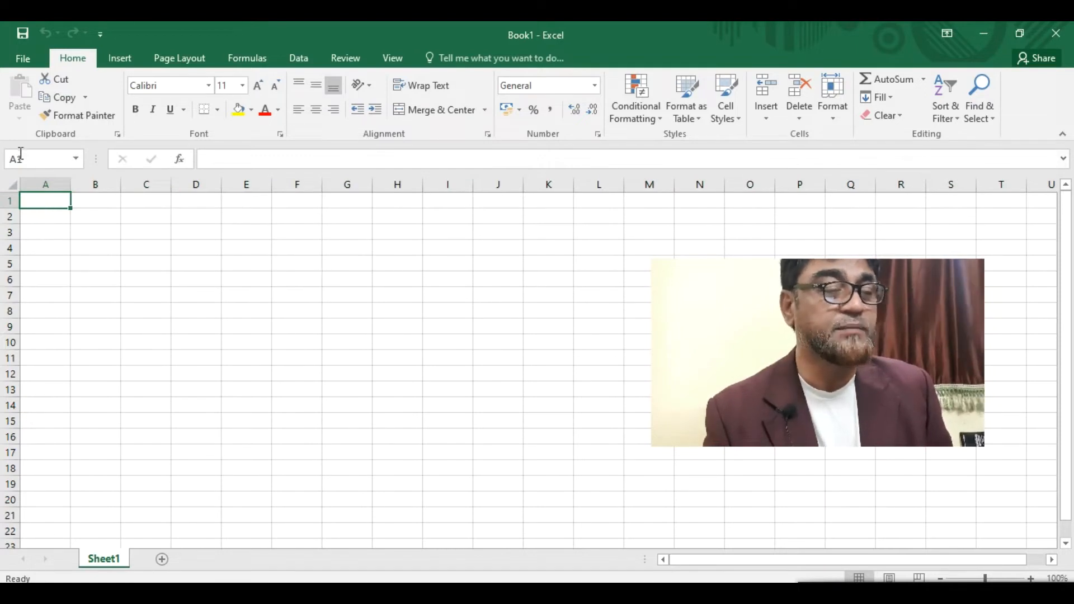
- From A1, jump to the sheet's last cell XFD1048576, then show the Save As page
left_click(392, 388)
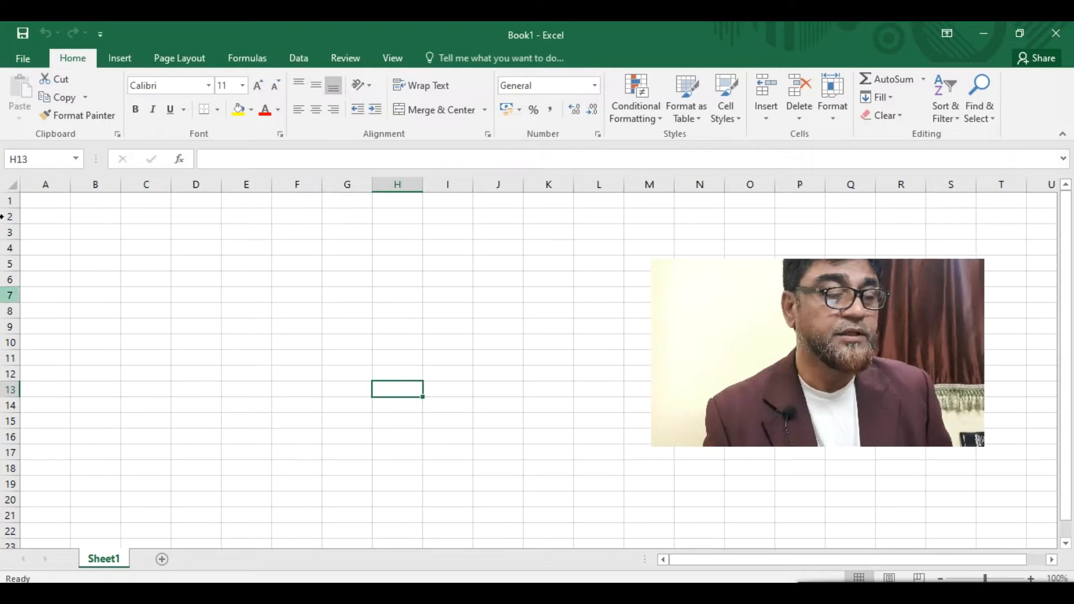
left_click(43, 204)
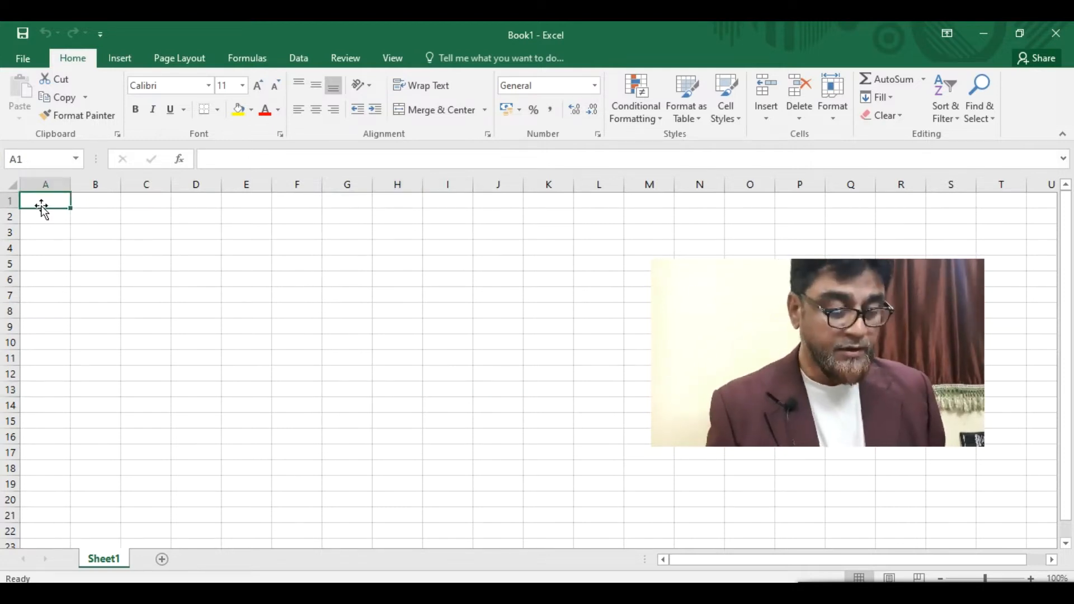
key("ctrl+Right")
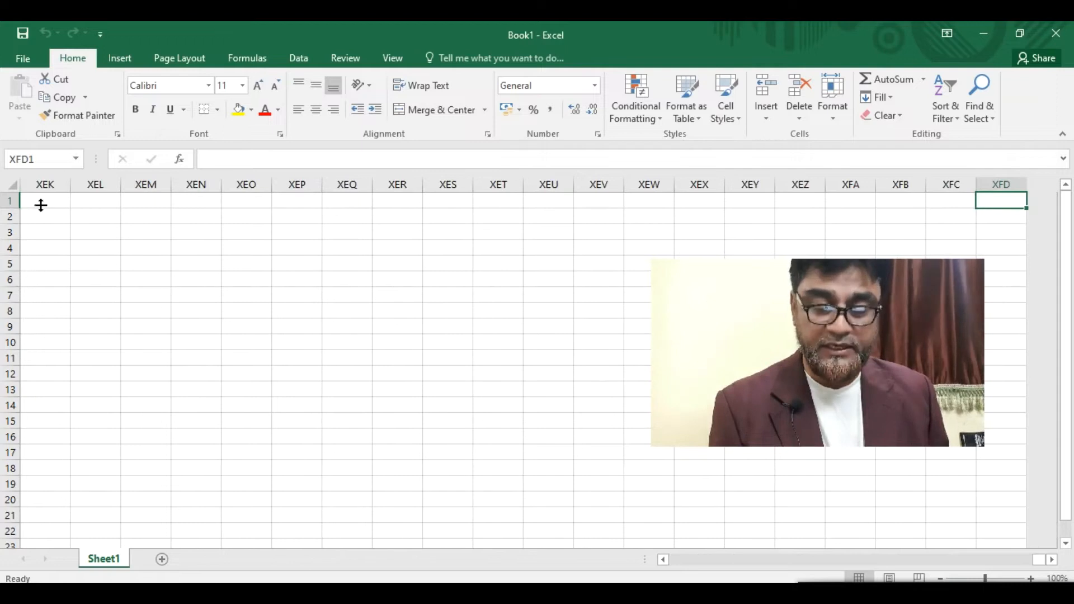
key("ctrl+Down")
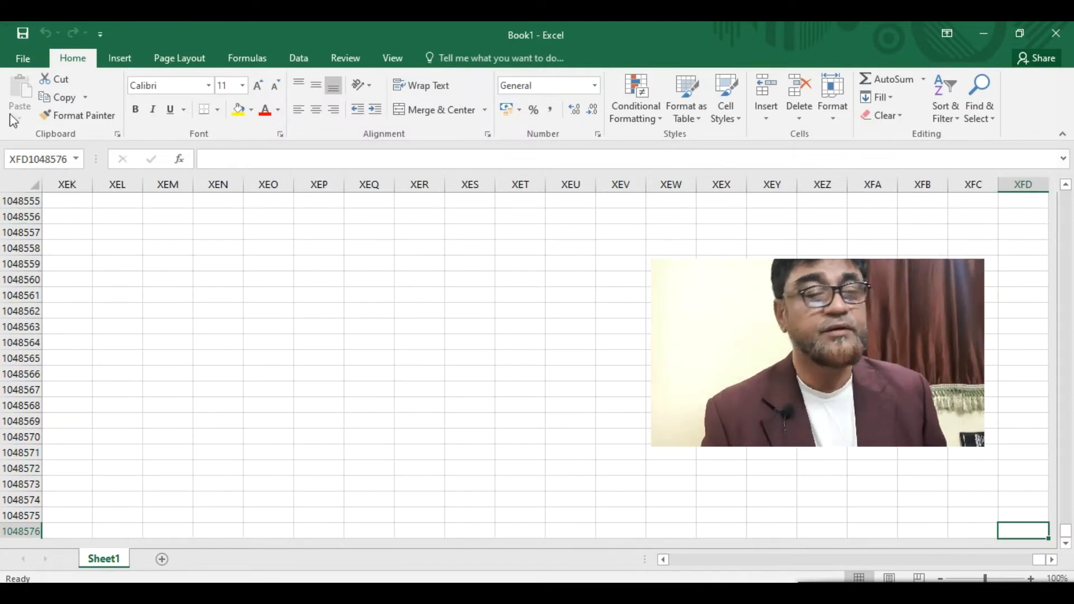
left_click(22, 34)
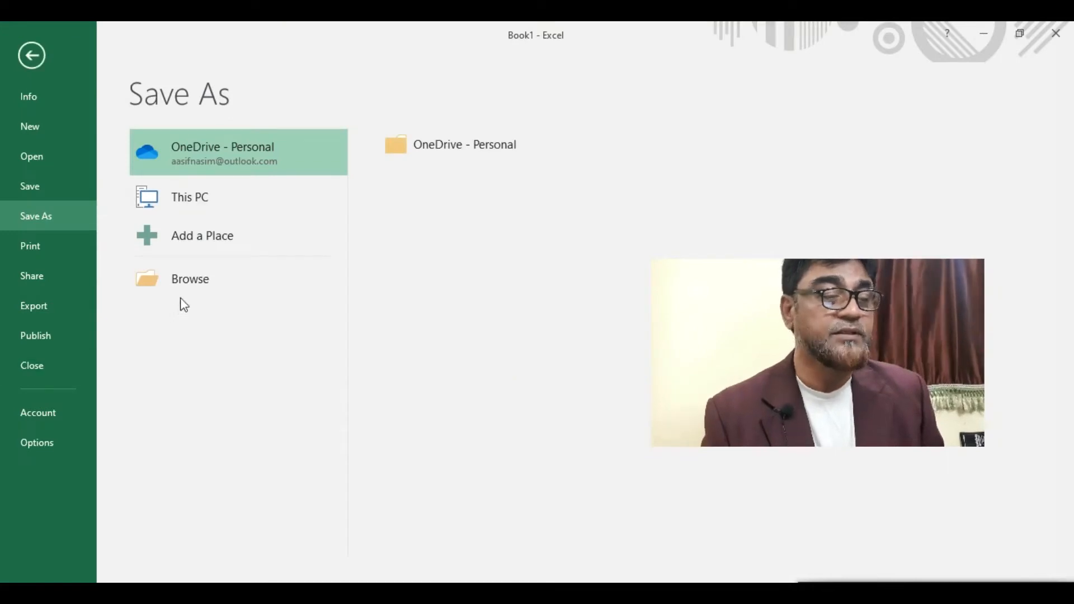
- Save the workbook as 'Demo' in the Documents folder
left_click(182, 285)
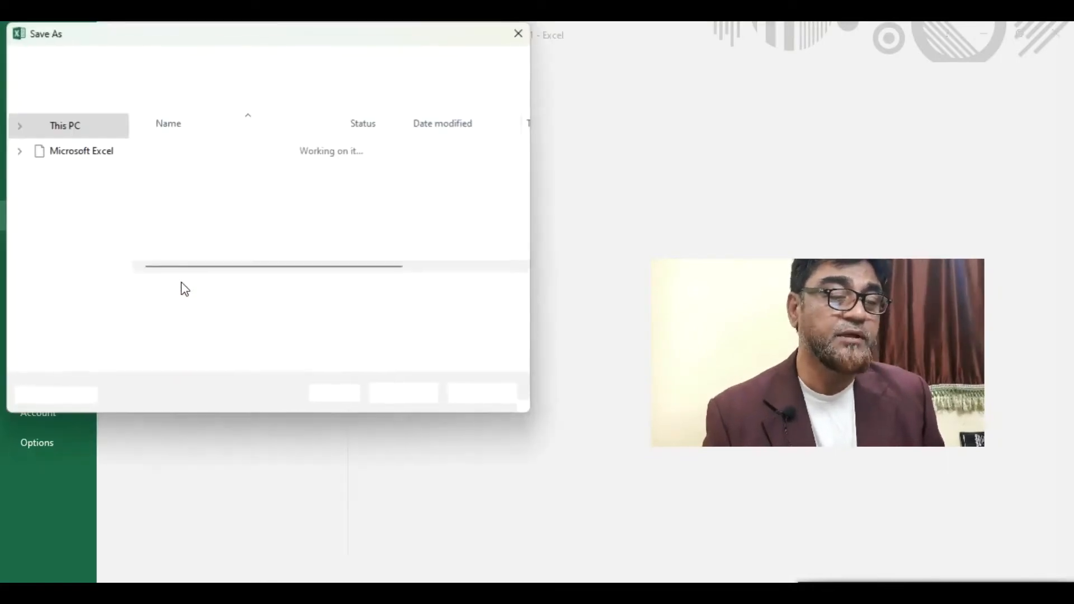
left_click_drag(252, 36, 355, 142)
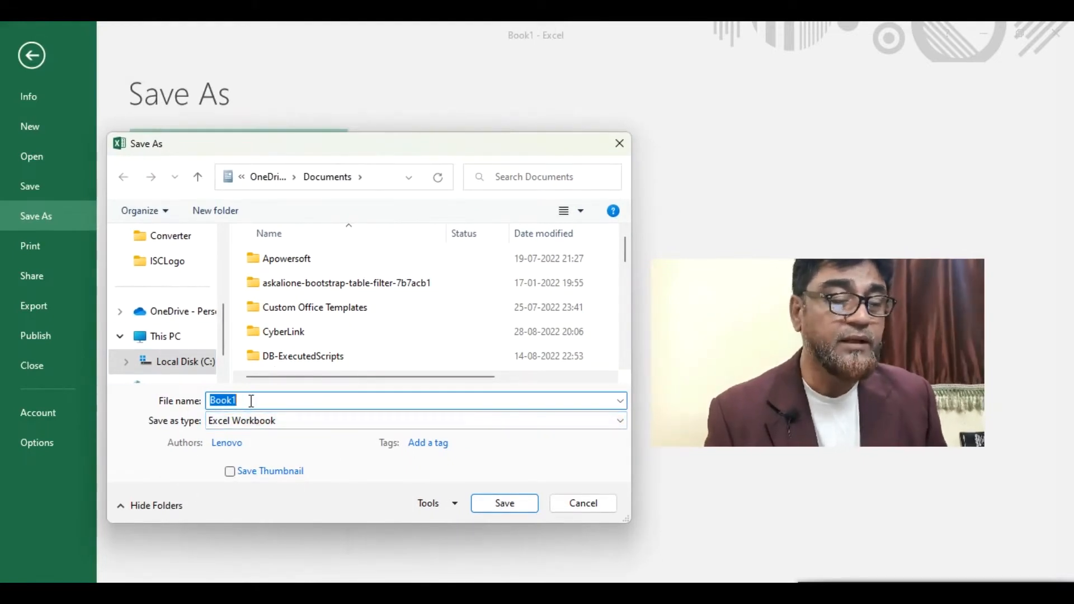
type("Demo")
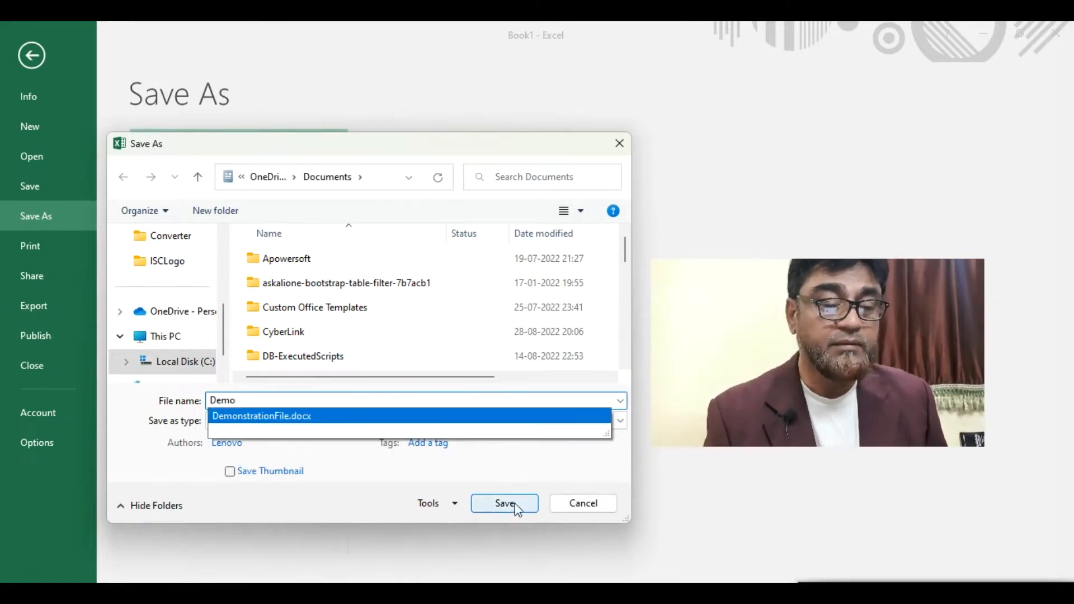
left_click_drag(627, 522, 679, 547)
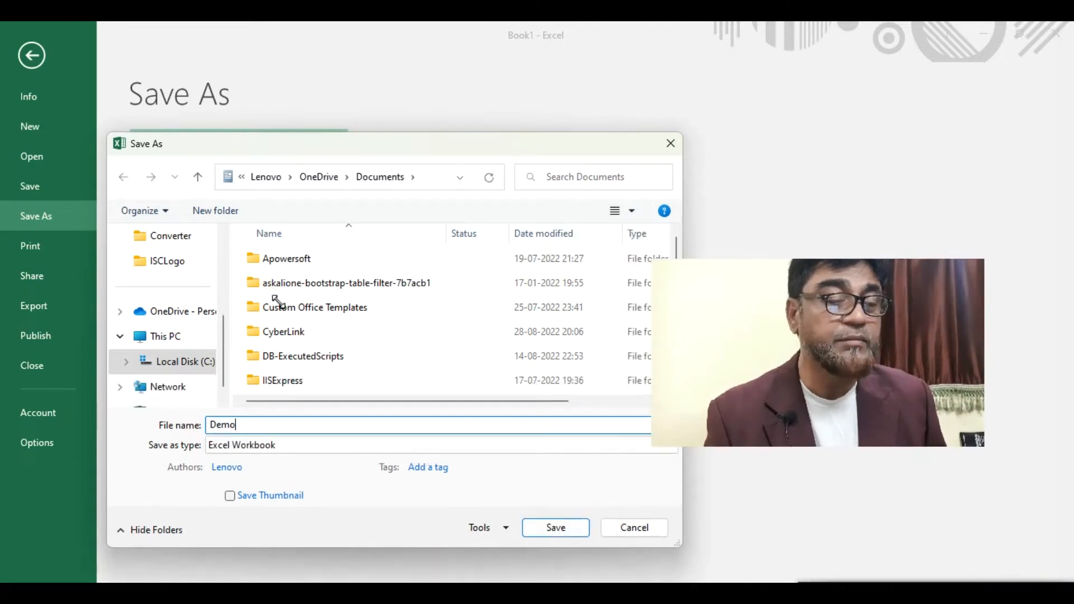
scroll(217, 274, "up", 3)
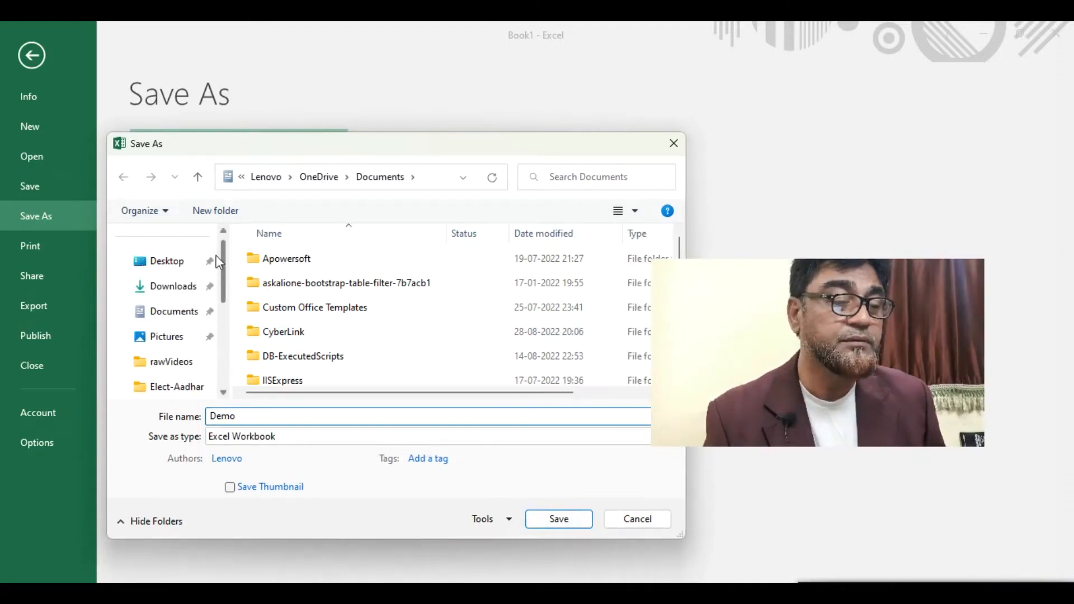
left_click(175, 313)
left_click(560, 520)
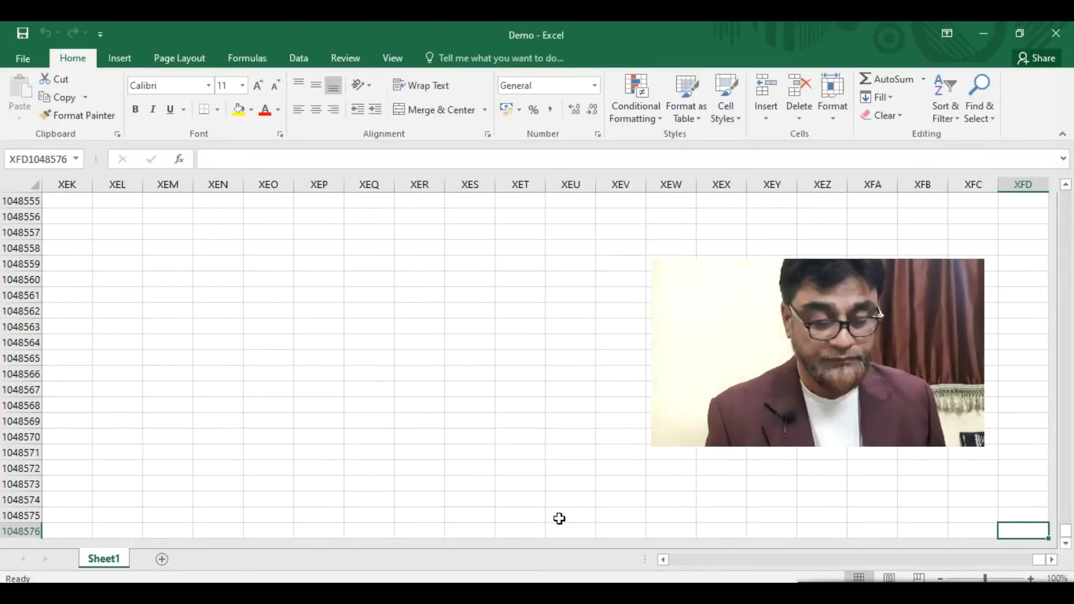
- Add worksheets Sheet2 and Sheet3, then delete both so only Sheet1 remains
key("ctrl+Home")
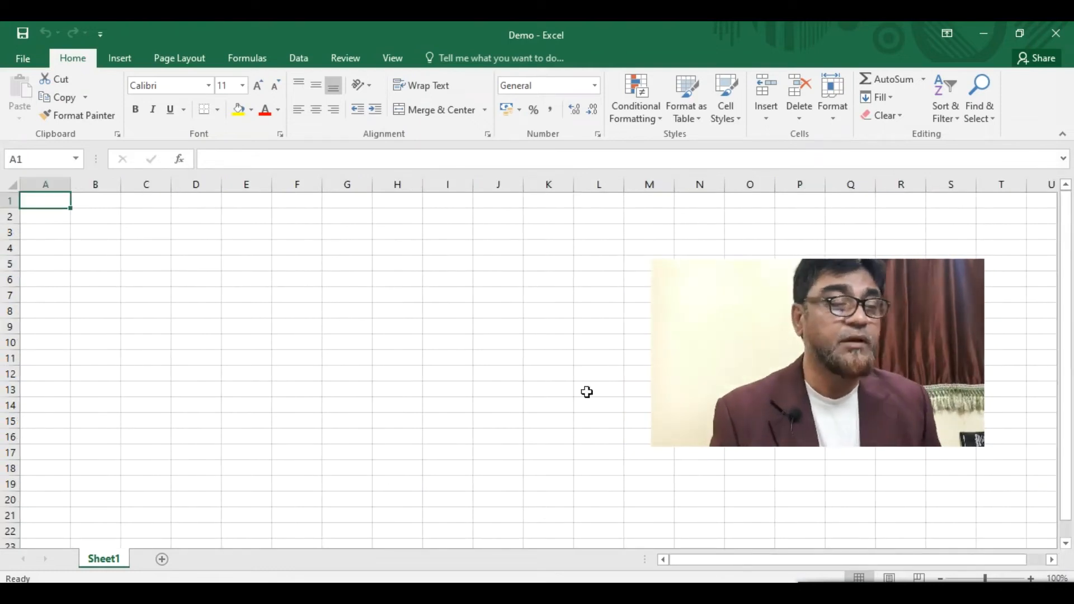
scroll(585, 391, "down", 1)
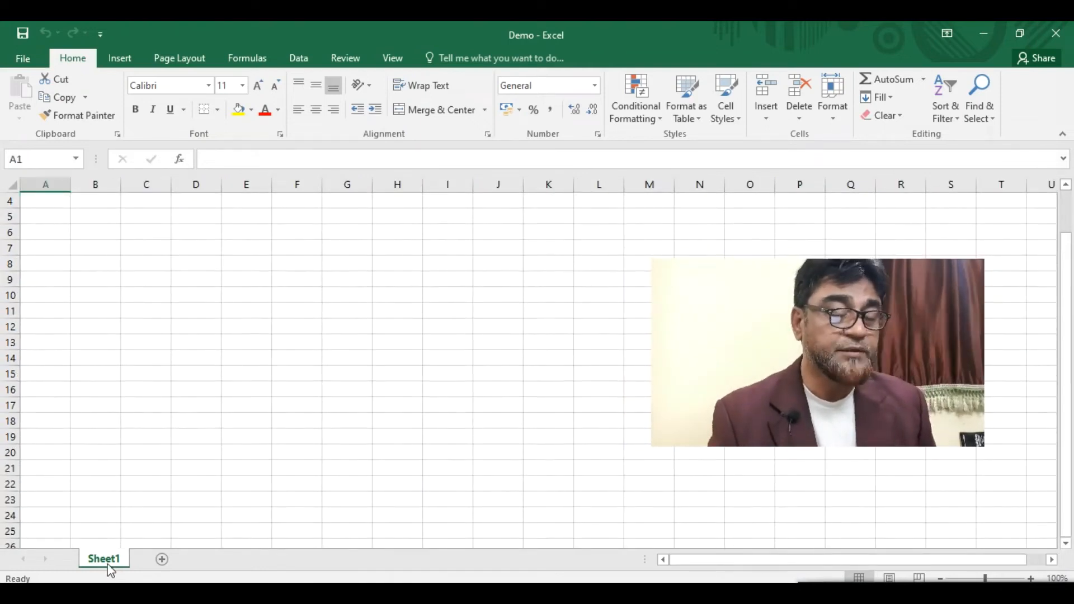
left_click(162, 559)
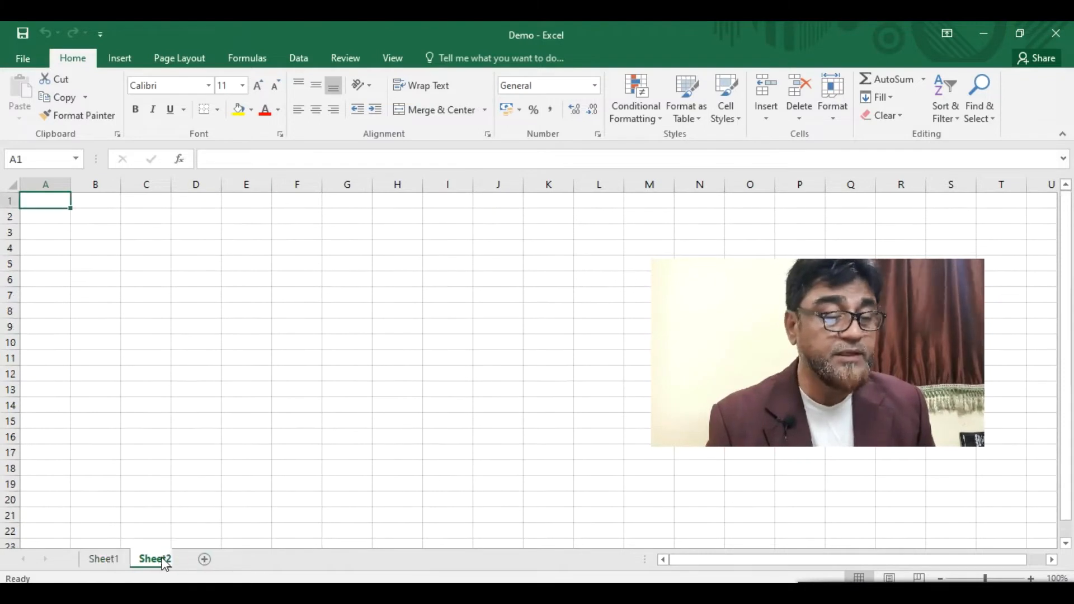
left_click(212, 559)
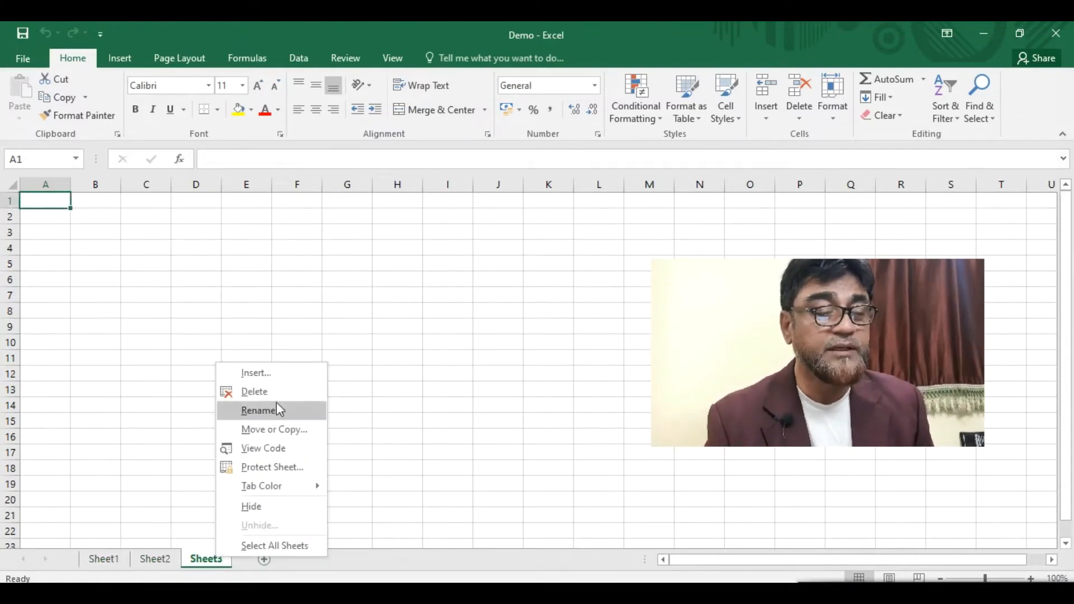
left_click(278, 393)
right_click(155, 559)
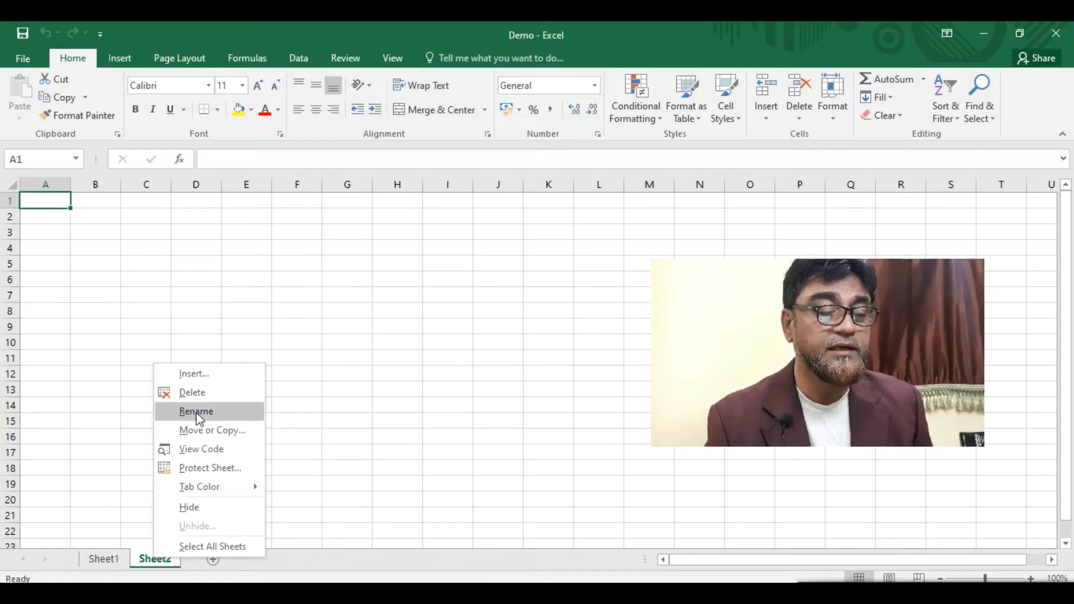
left_click(208, 399)
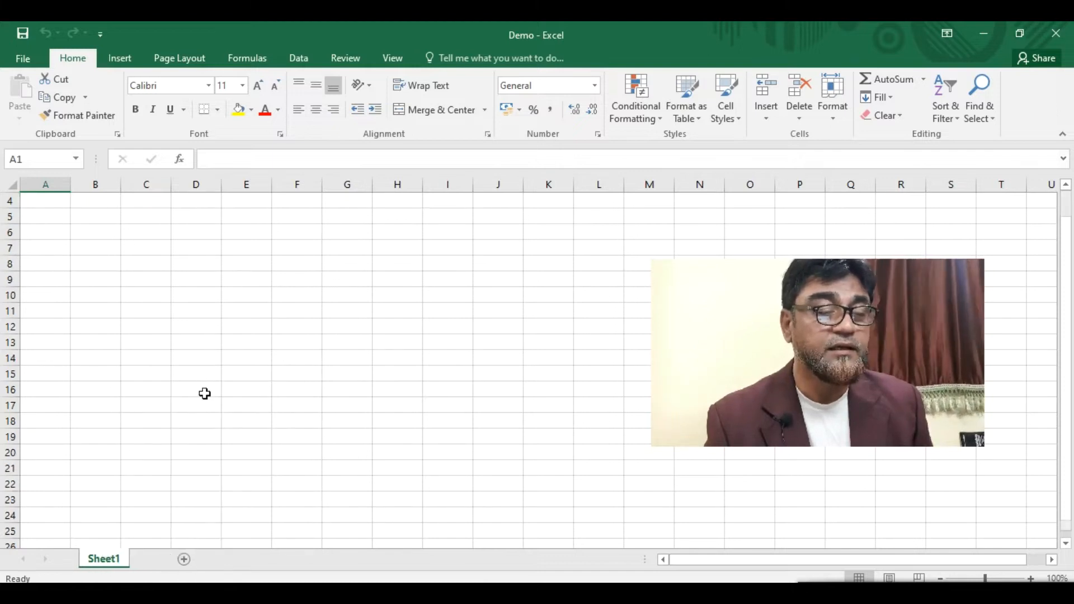
- Rename the Sheet1 tab to 'Demo'
right_click(108, 562)
left_click(169, 413)
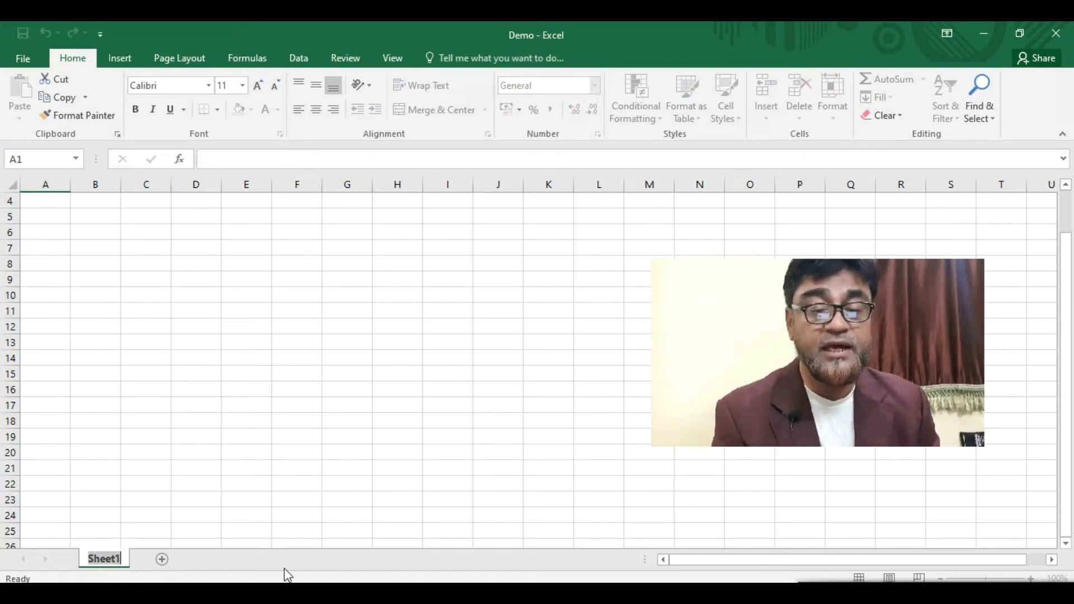
type("Demo")
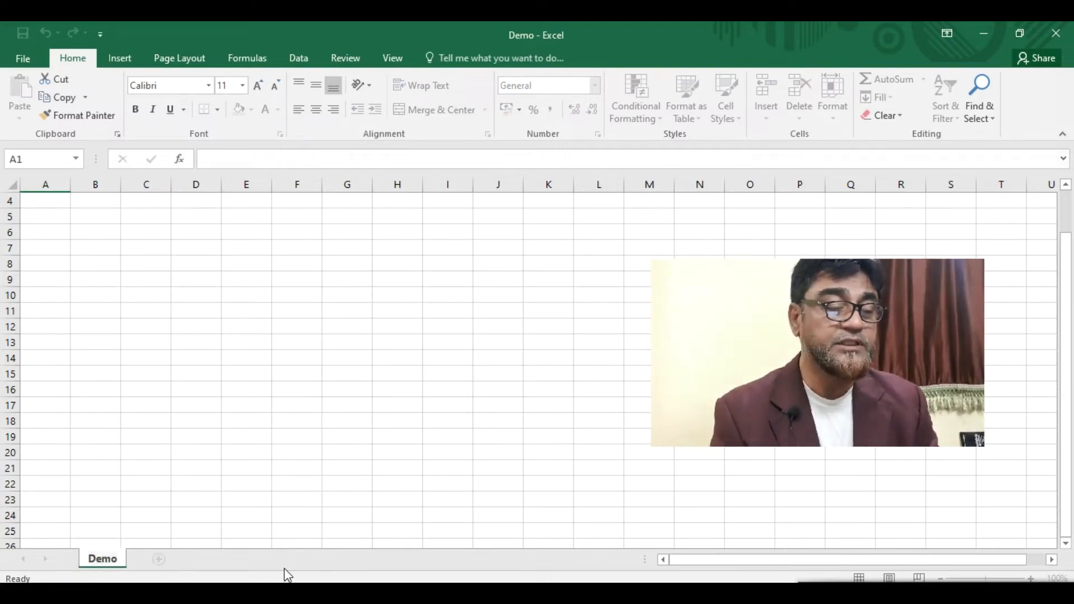
- Confirm 'Demo' as the worksheet's new name
key("Return")
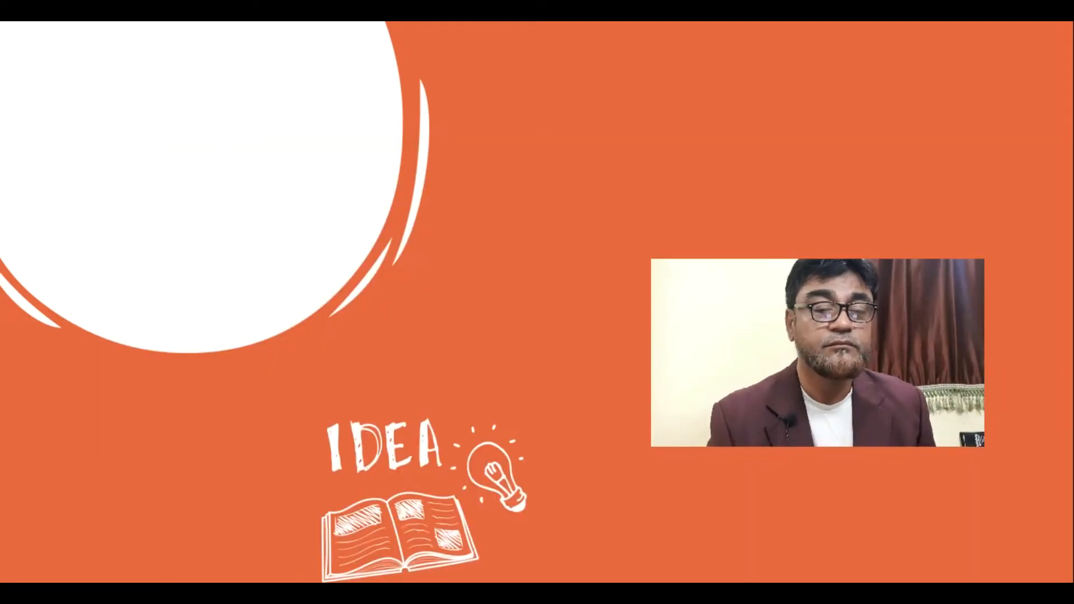
- Reveal all four bullets on the 'Saving / Opening a Workbook' slide
left_click_drag(783, 373, 191, 398)
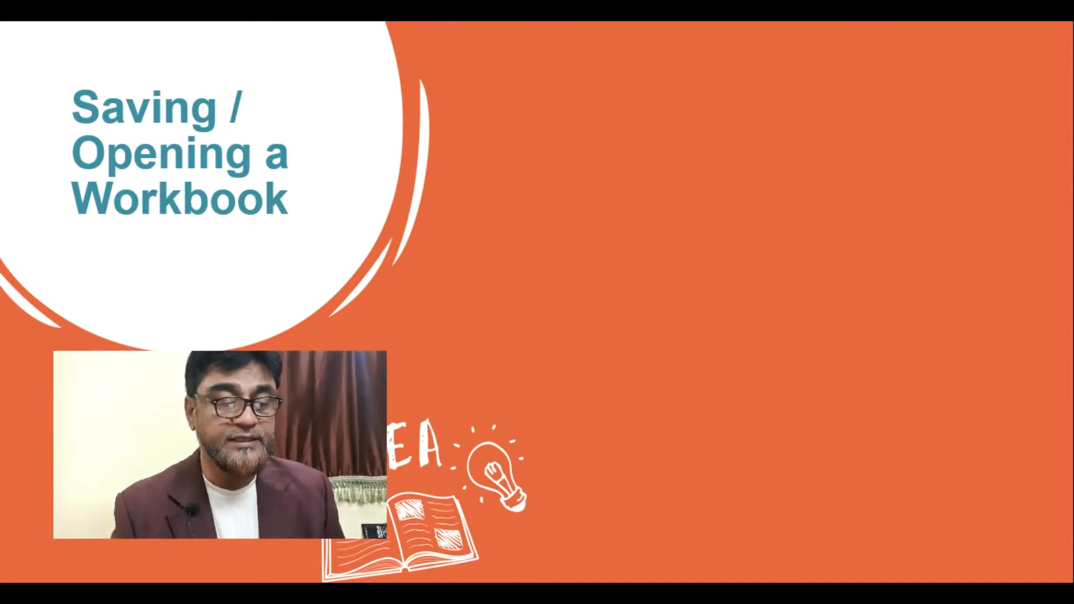
key("Right")
key("Right")
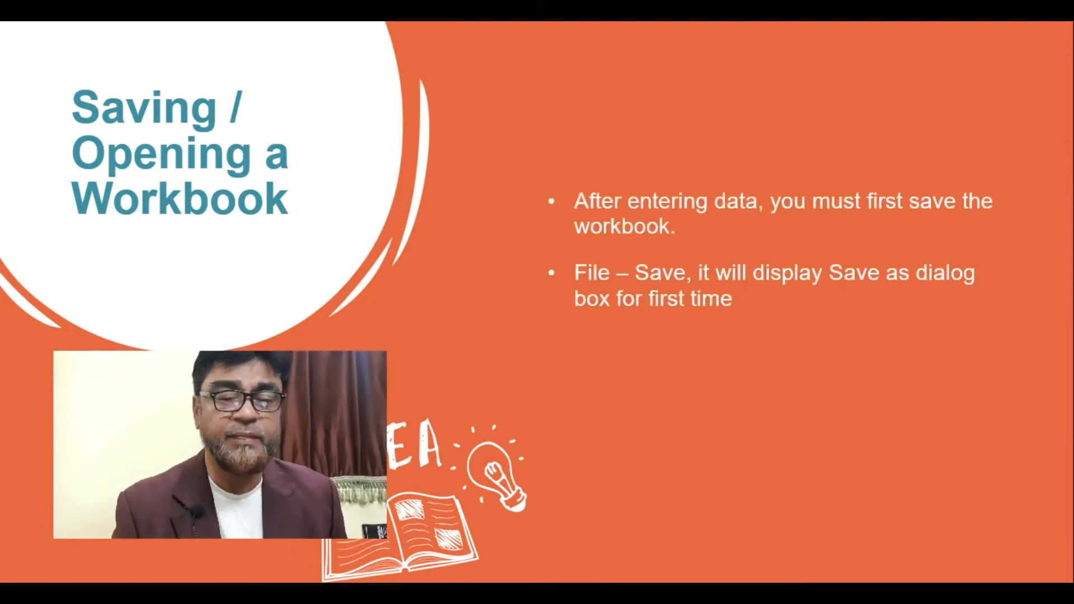
key("Right")
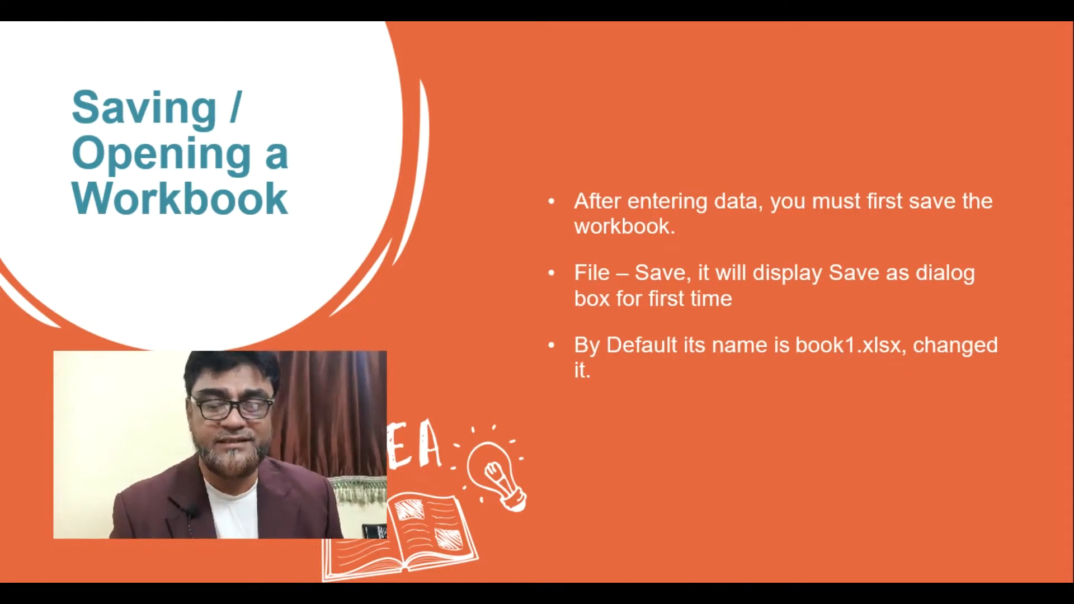
key("Right")
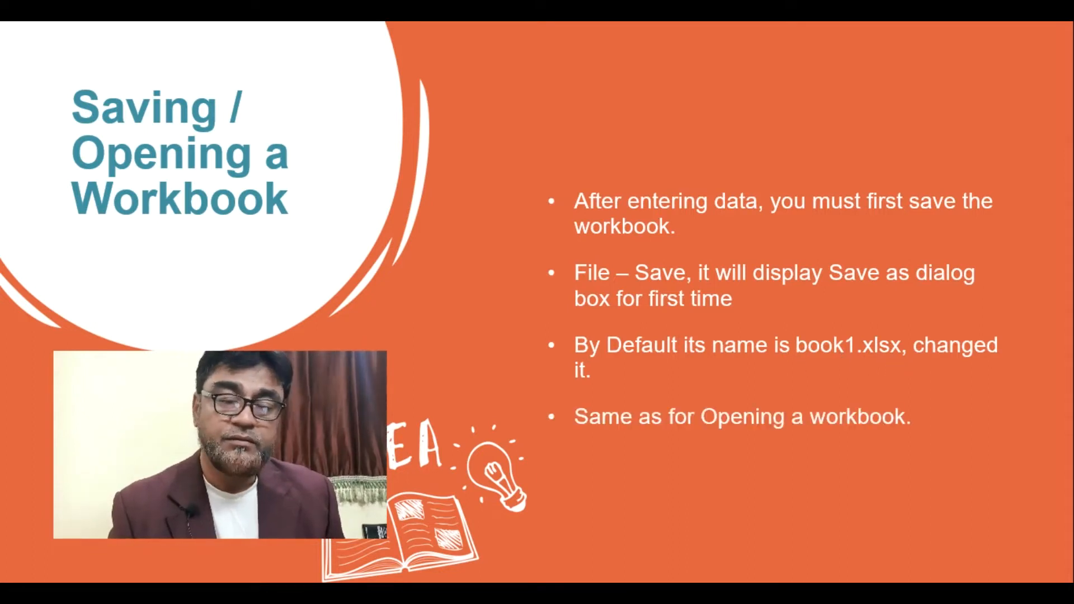
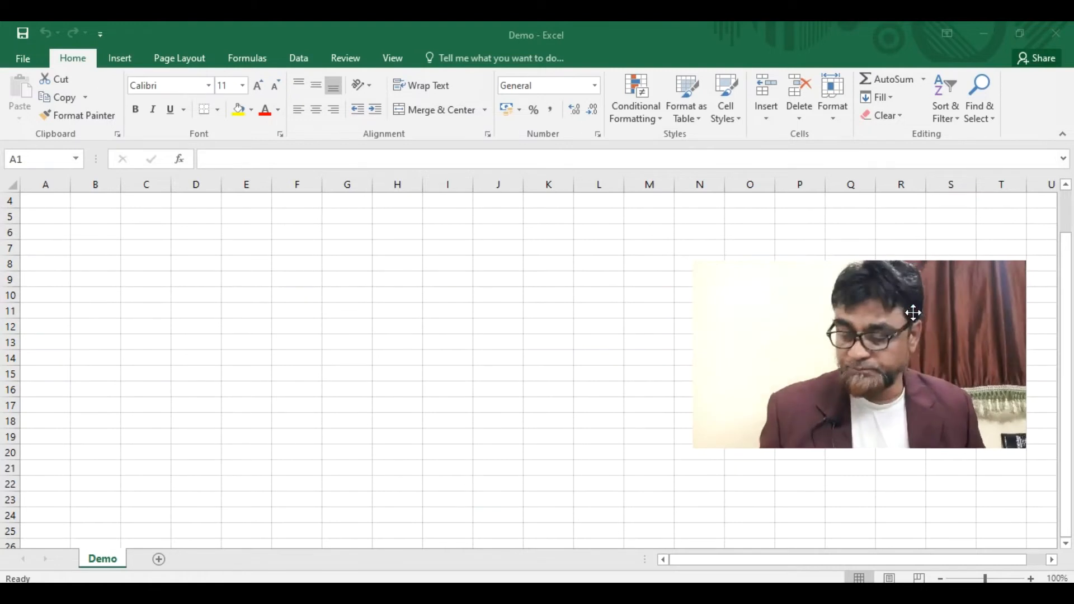
- Enter the headings Sr. No. and Name in cells A4 and B4
left_click(48, 201)
left_click(48, 200)
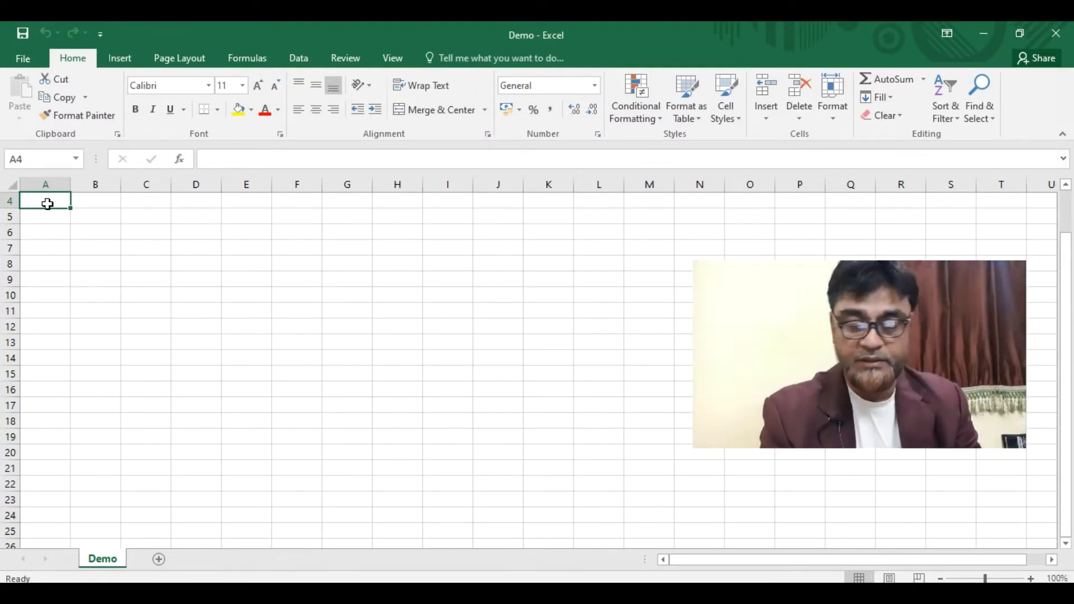
type("Sr. NO.")
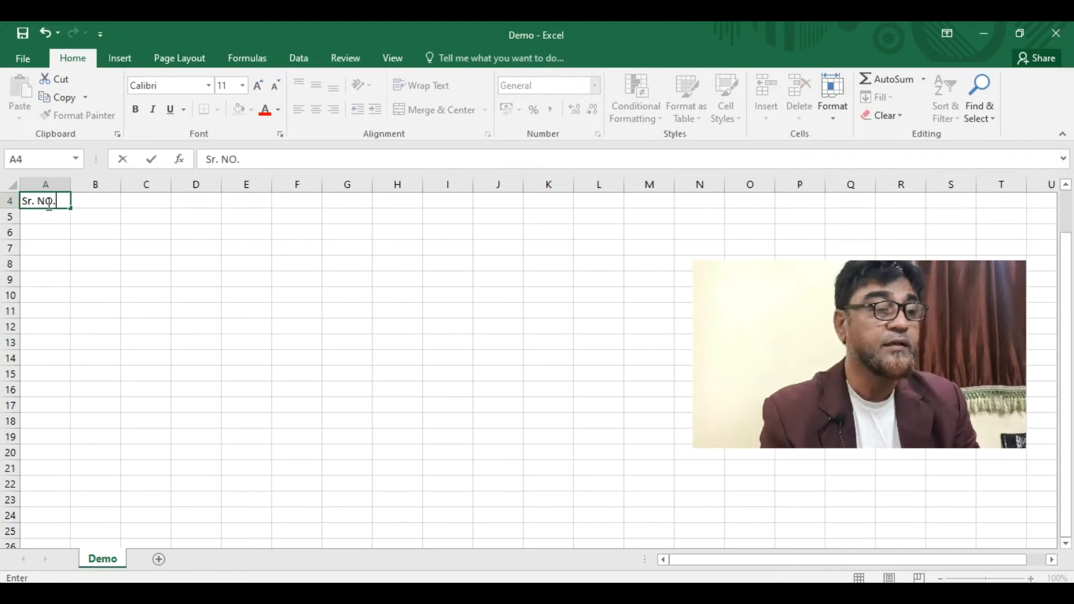
key("BackSpace")
key("BackSpace")
type("o")
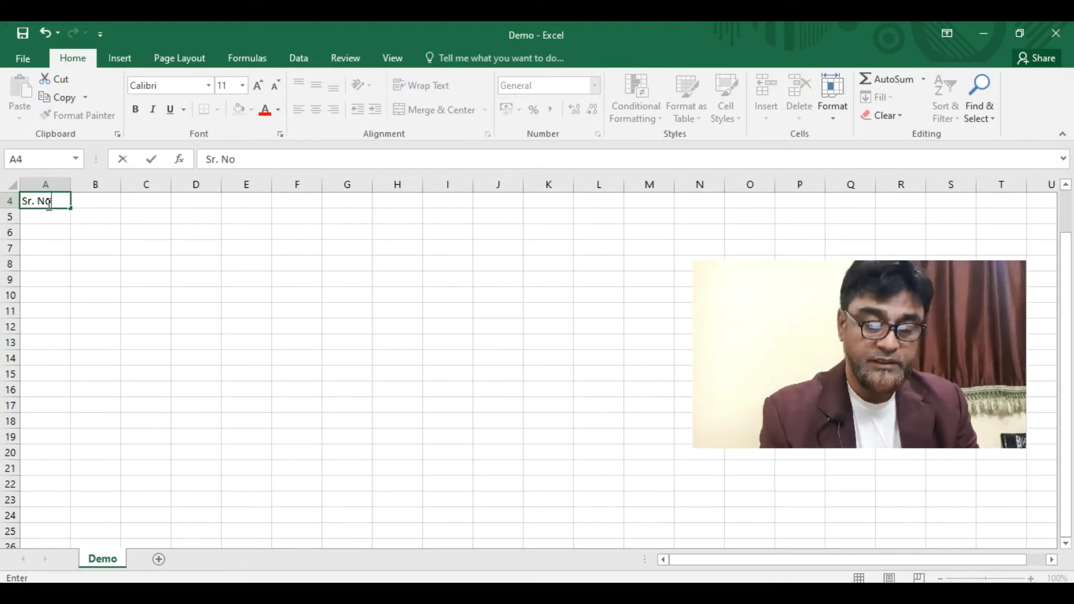
key("Tab")
type("N")
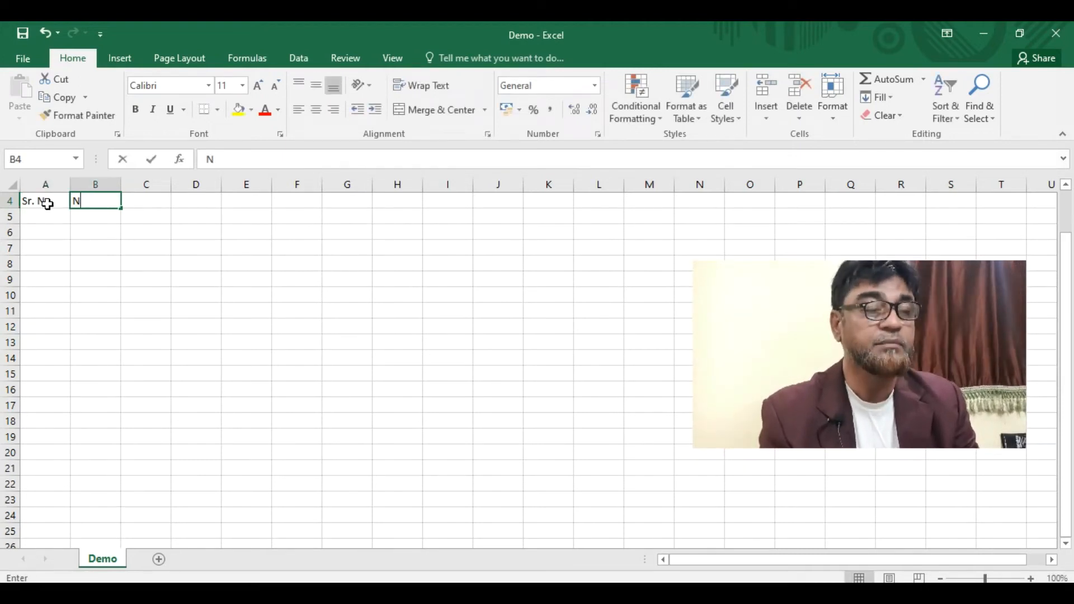
type("ame")
key("Tab")
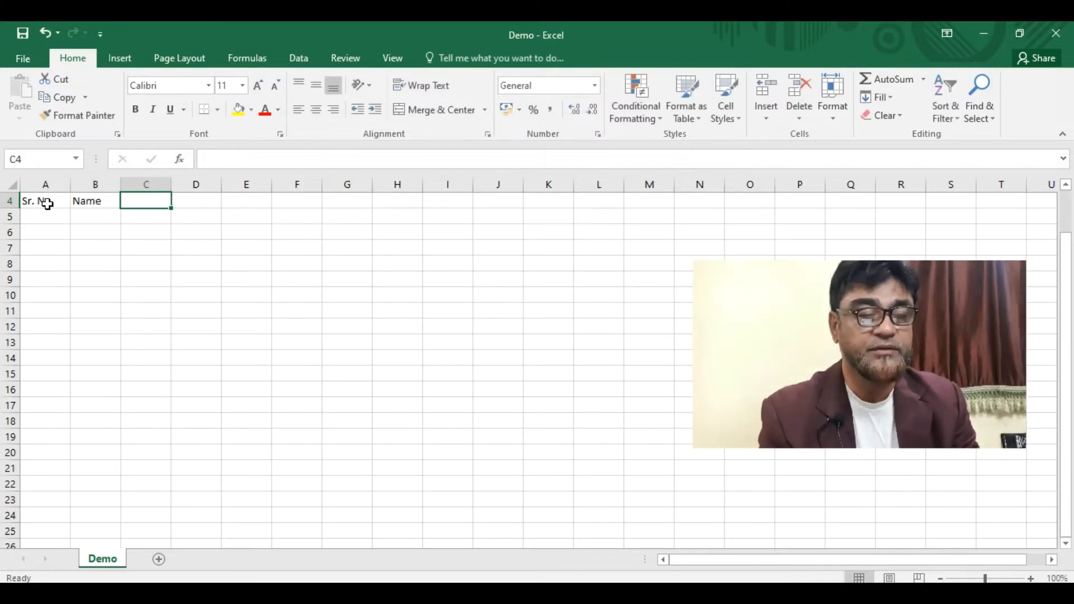
- Enter Computers as the third heading in C4, replacing the trial Marks/Subject 1 text
type("Marks")
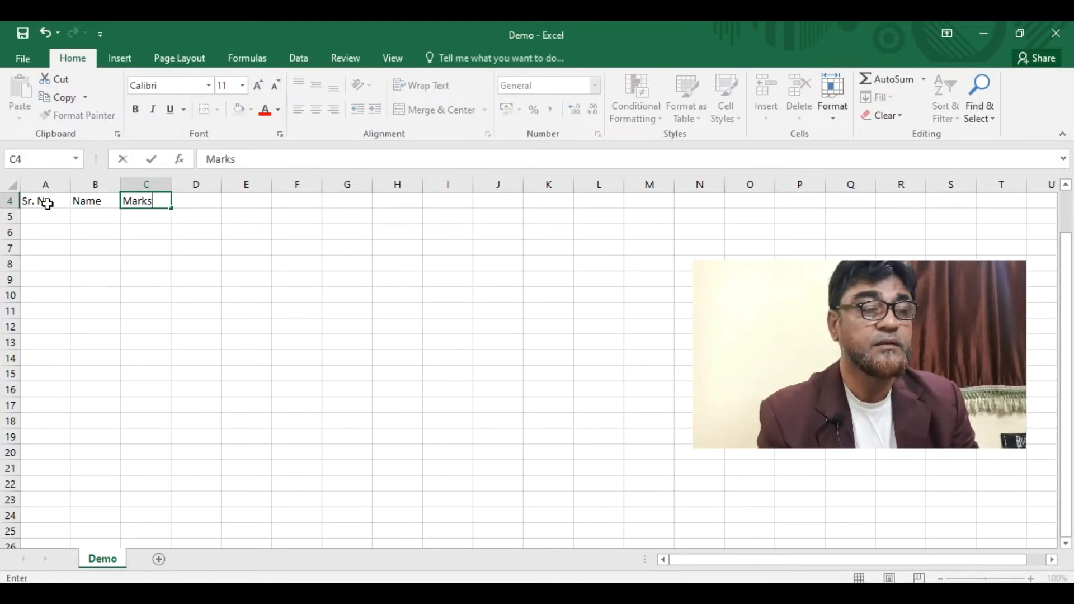
key("BackSpace")
type("1")
key("BackSpace")
key("BackSpace")
key("BackSpace")
key("BackSpace")
key("BackSpace")
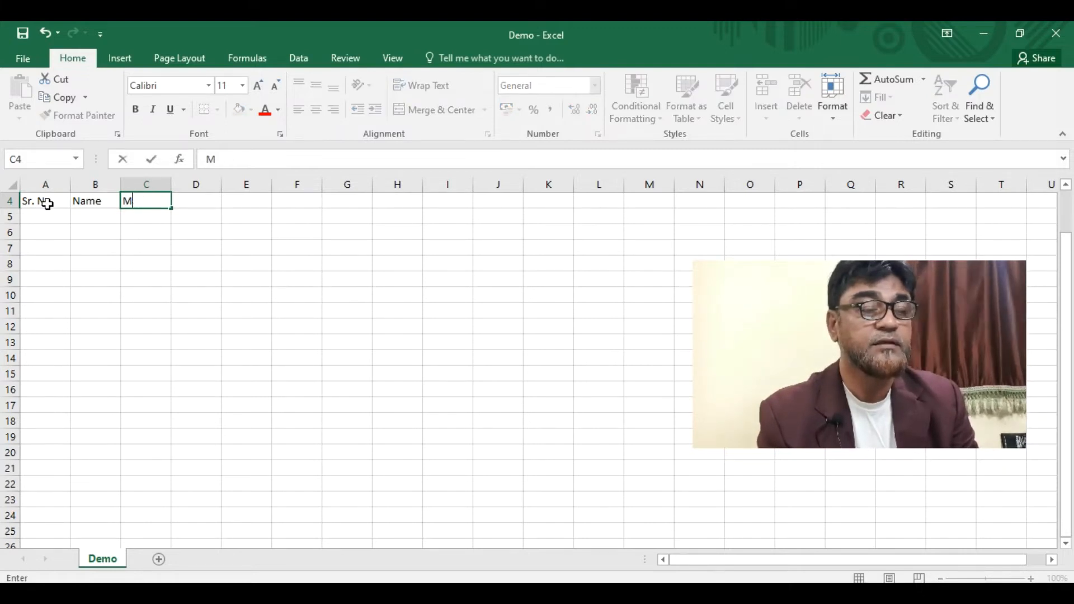
type("Subject 1")
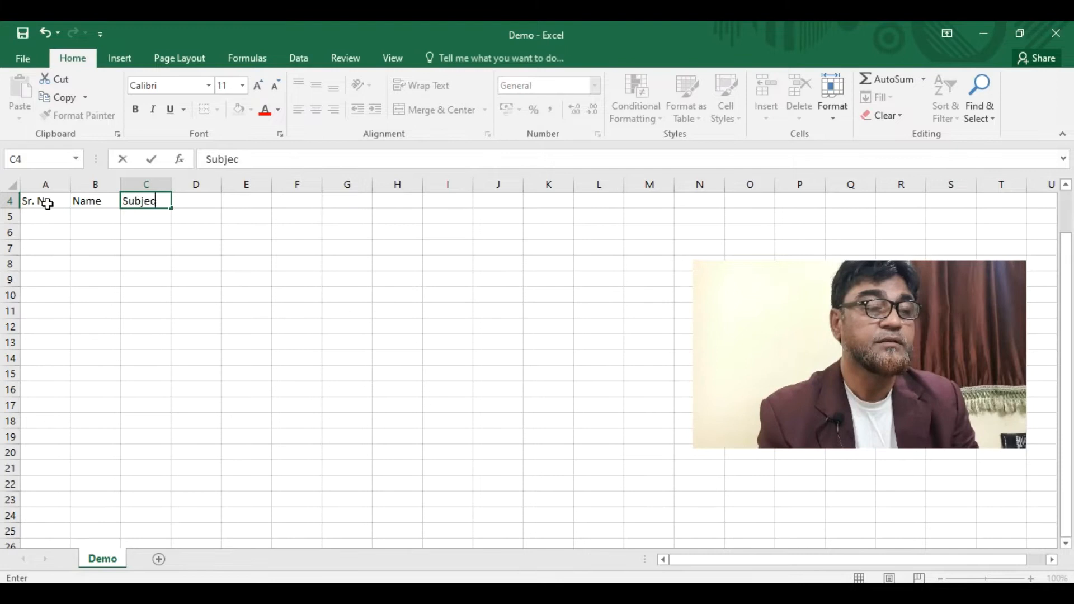
key("Tab")
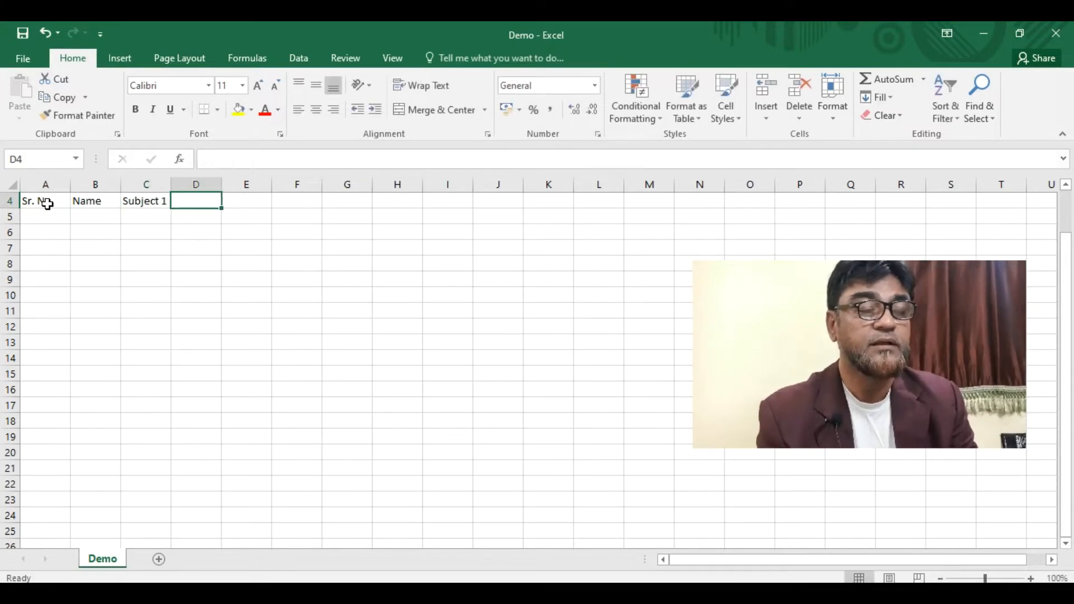
key("Left")
type("Computers")
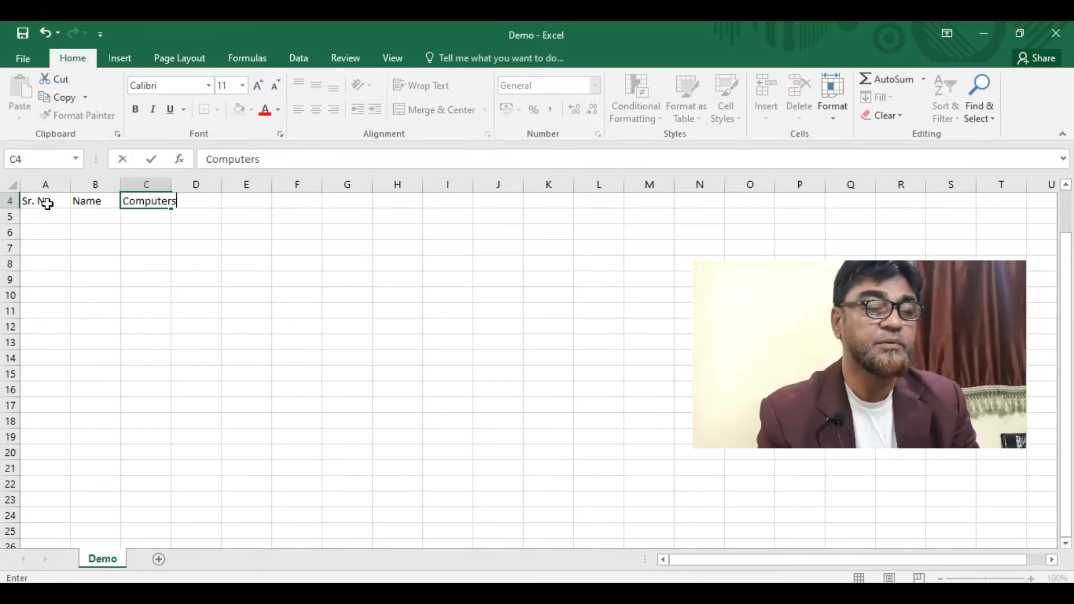
key("Tab")
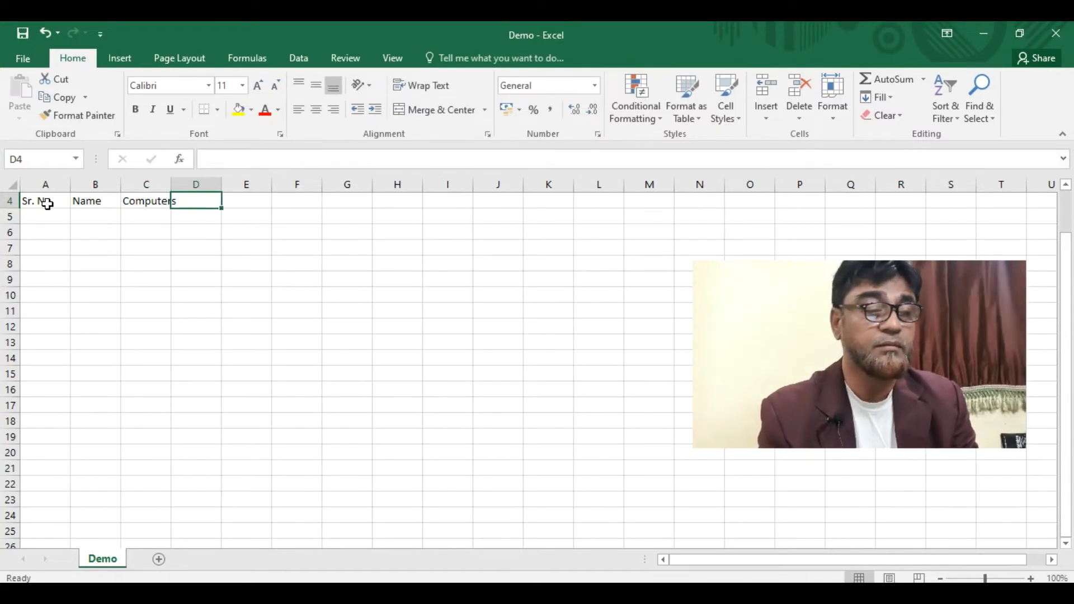
- Add Science and Maths headings in D4:E4 and widen column C to fit Computers
type("Sc")
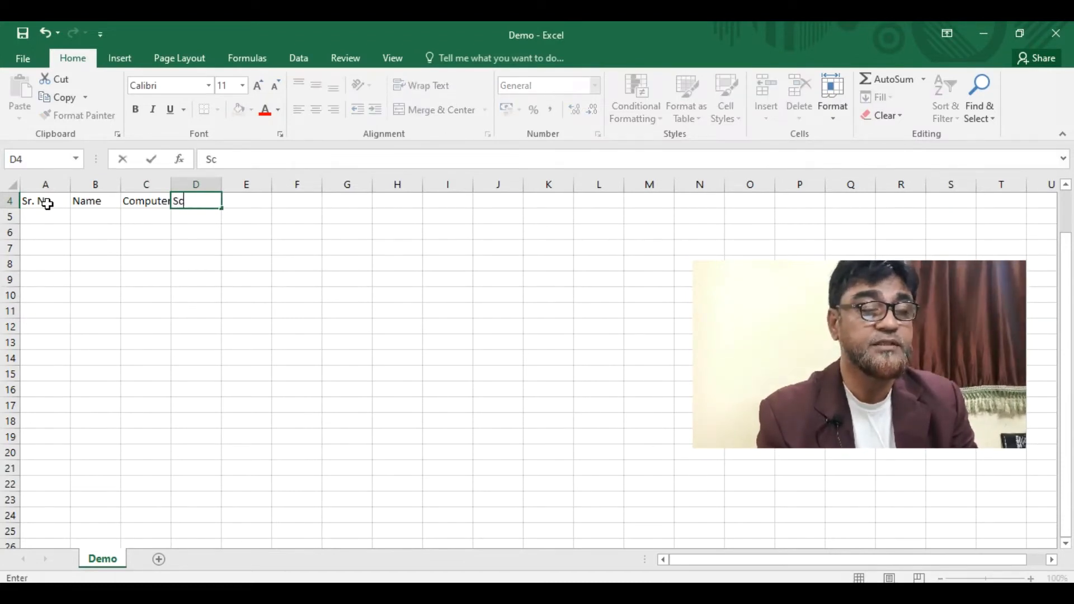
type("ience")
key("Tab")
type("Maths")
key("Tab")
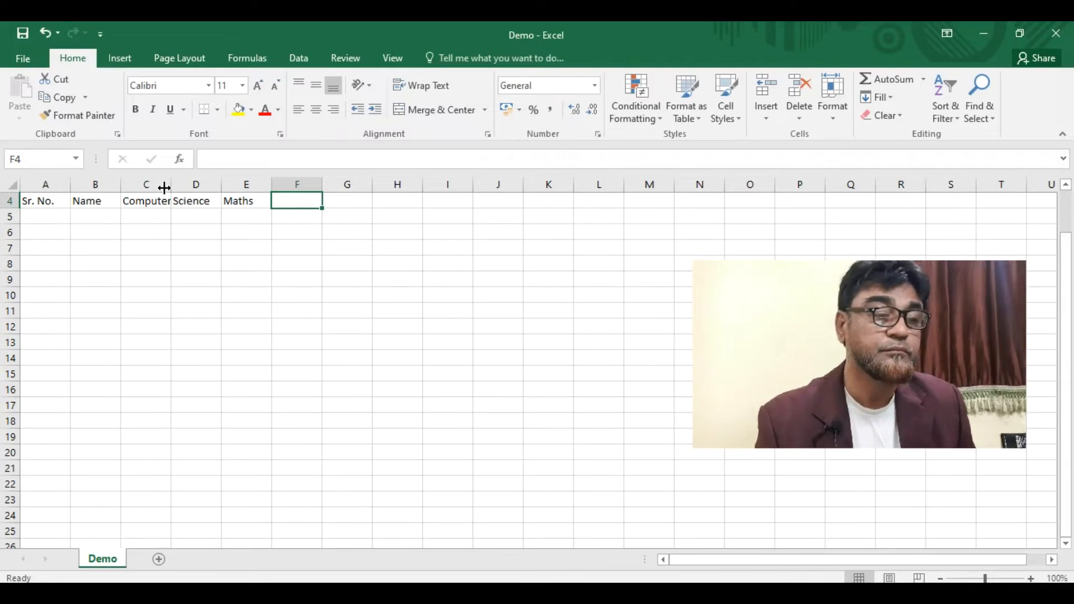
left_click_drag(166, 186, 194, 185)
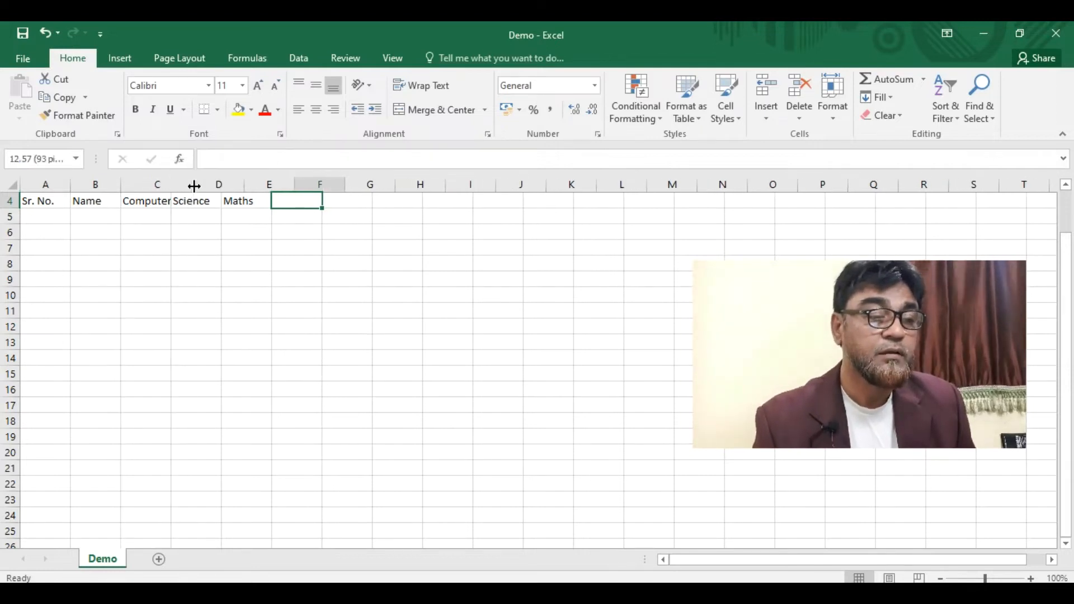
- Enter serial number 1 and the first student's full name in row 5, widening column B
left_click(42, 219)
type("1")
key("Tab")
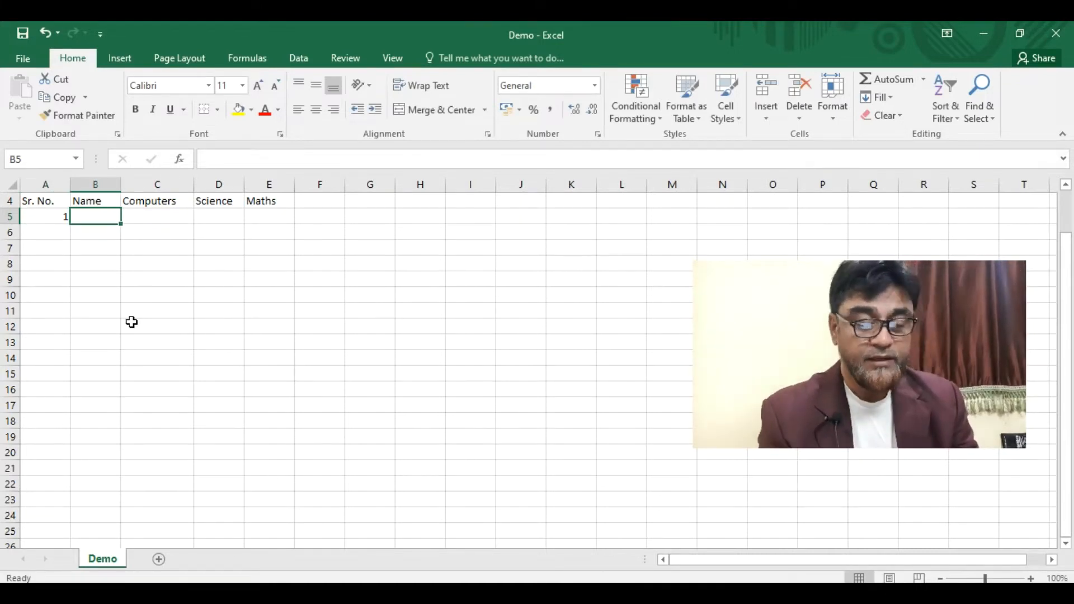
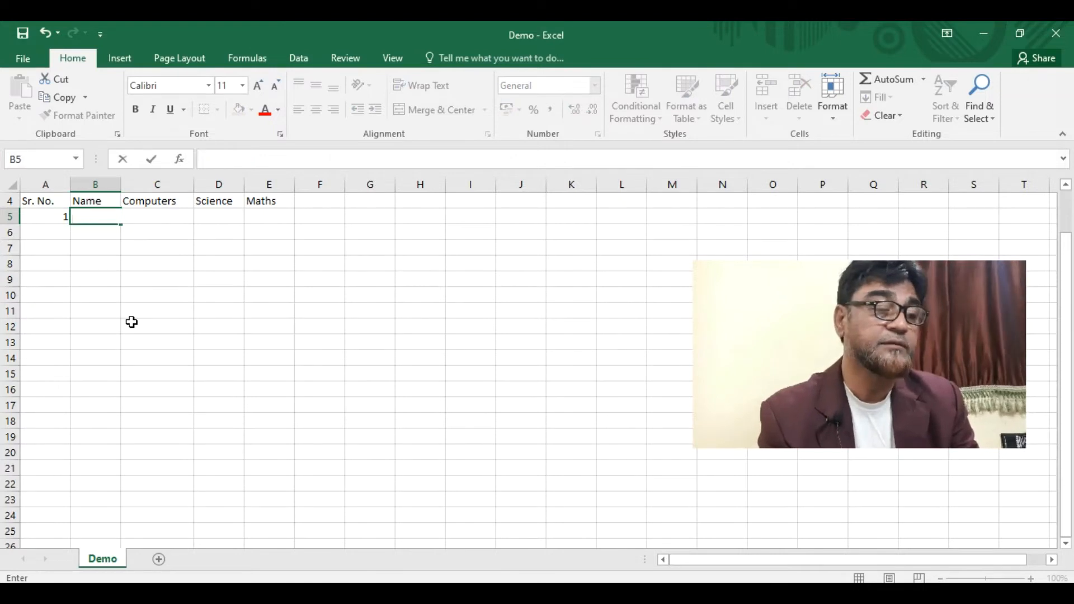
left_click(96, 234)
left_click(103, 218)
left_click_drag(120, 185, 213, 186)
- Enter marks 50, 50 and 40 for Computers, Science and Maths in C5:E5
left_click(263, 220)
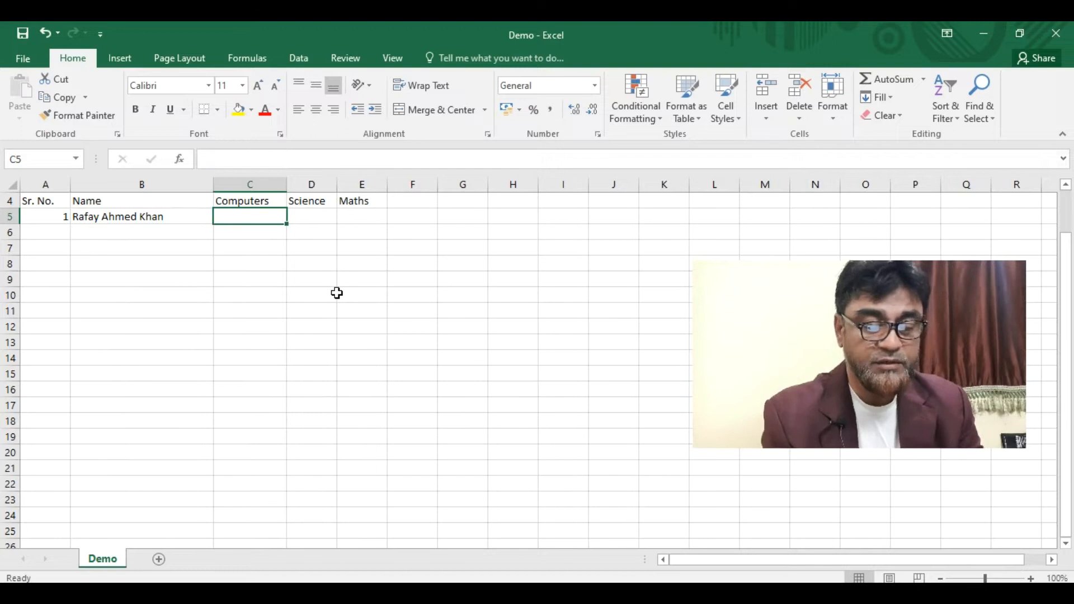
type("50")
key("Tab")
type("50")
key("Tab")
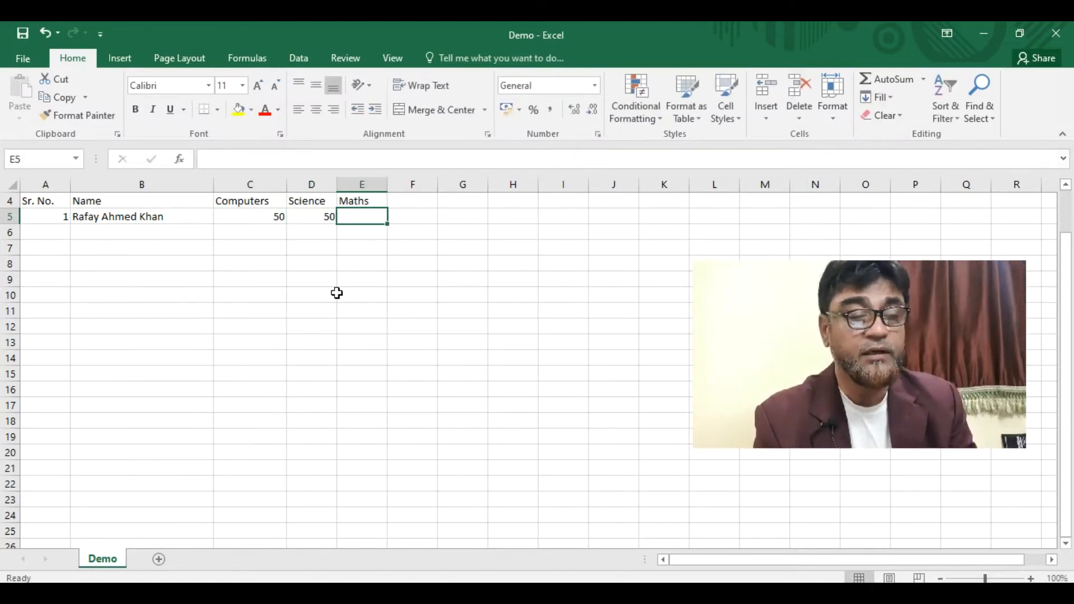
type("10")
key("BackSpace")
key("BackSpace")
type("40")
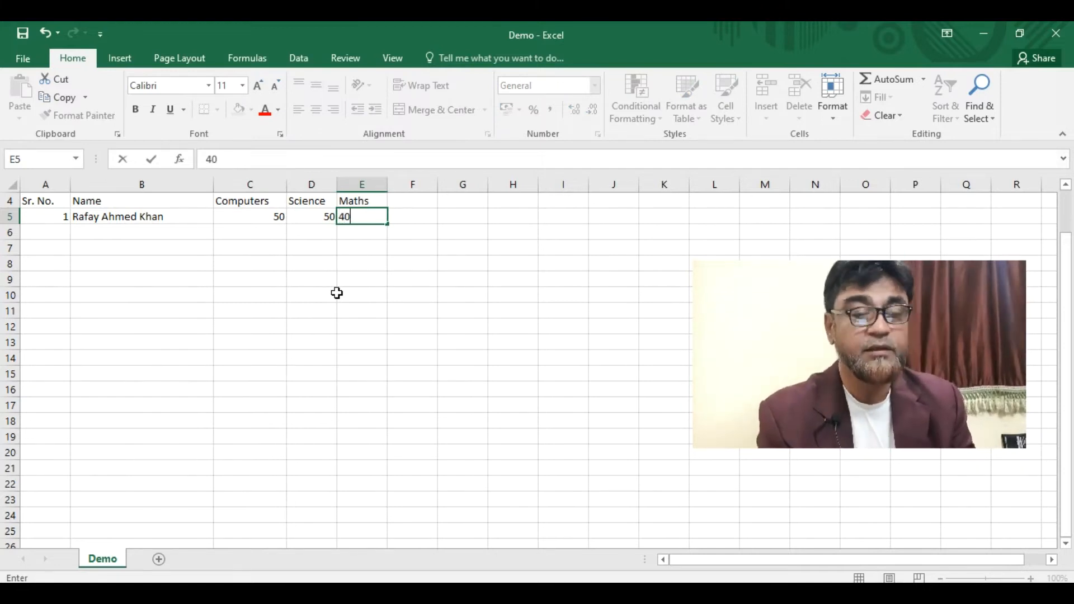
key("Tab")
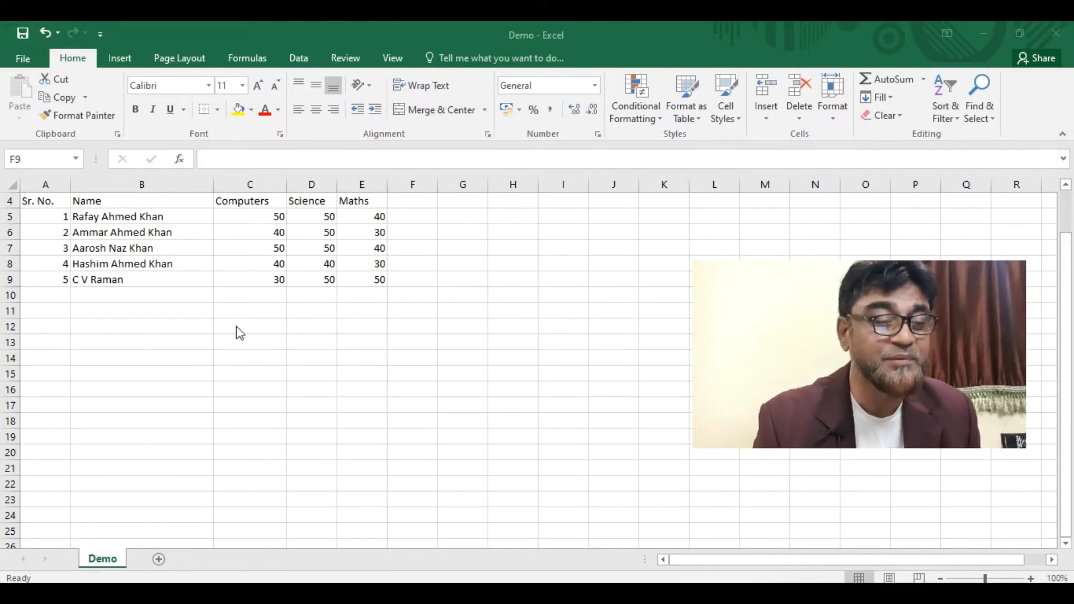
- Add the heading DOB in cell F4
left_click(49, 200)
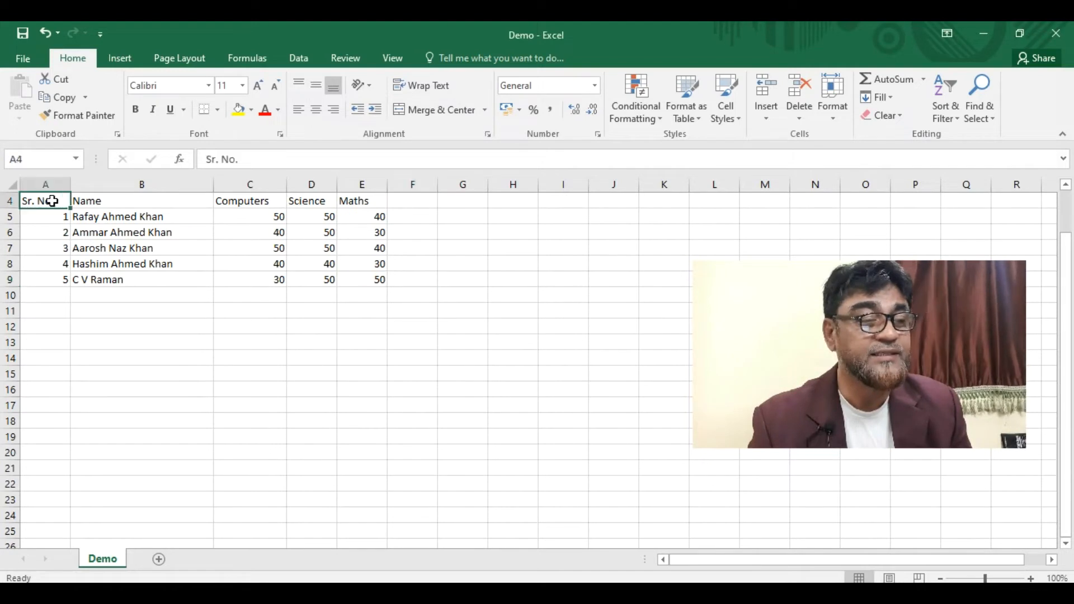
left_click(107, 202)
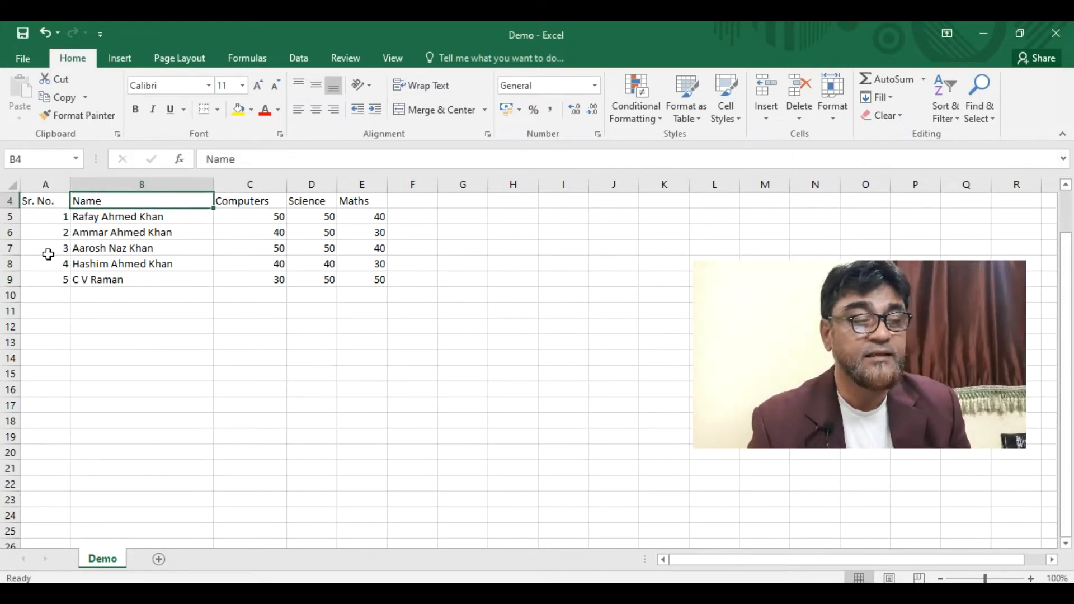
left_click(48, 223)
left_click(130, 217)
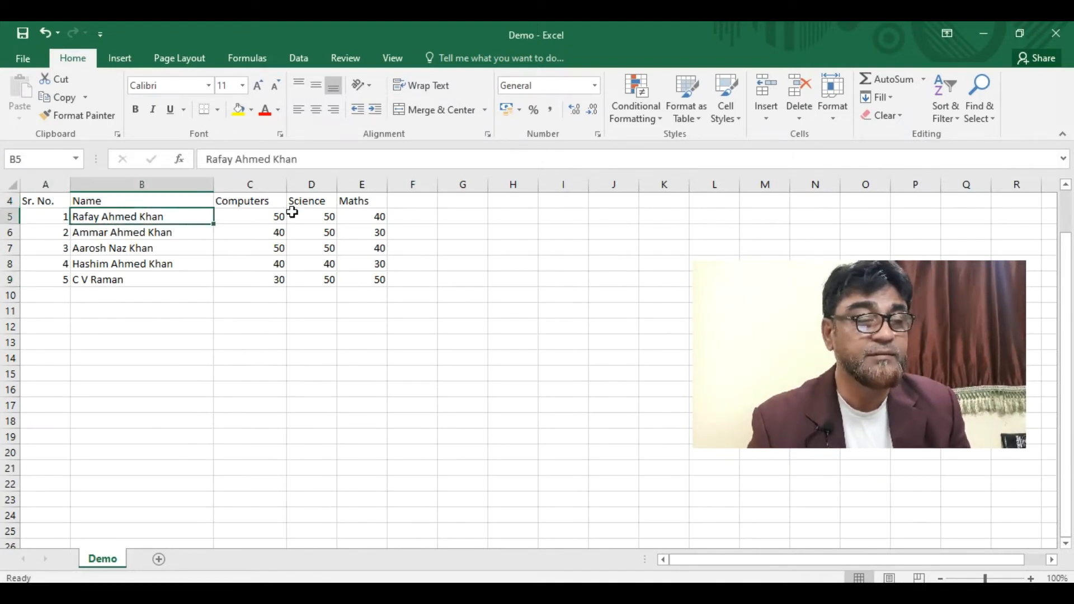
left_click(275, 217)
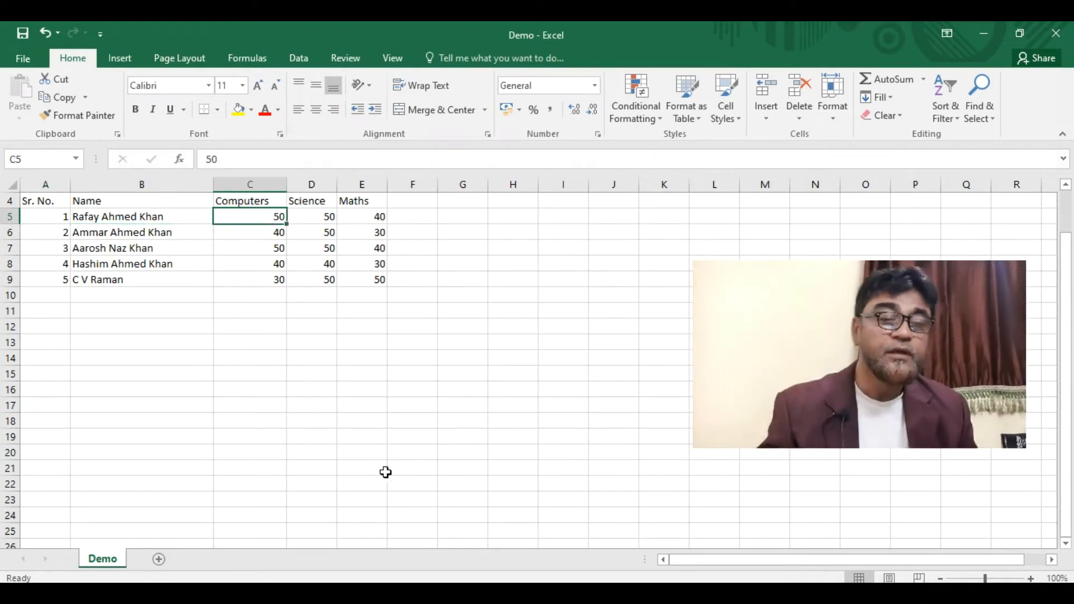
left_click(419, 202)
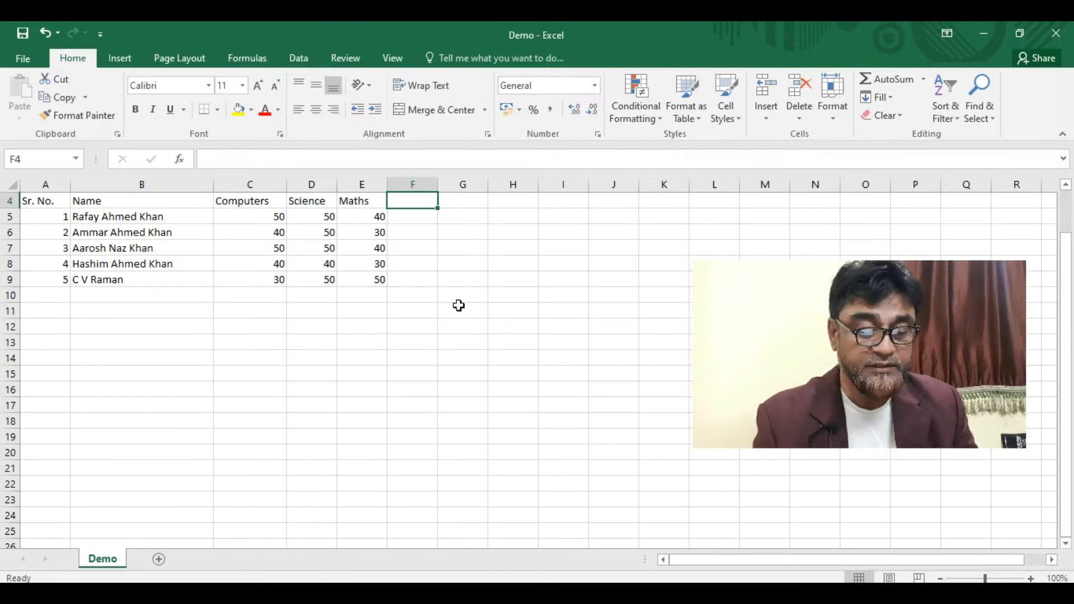
type("DOB")
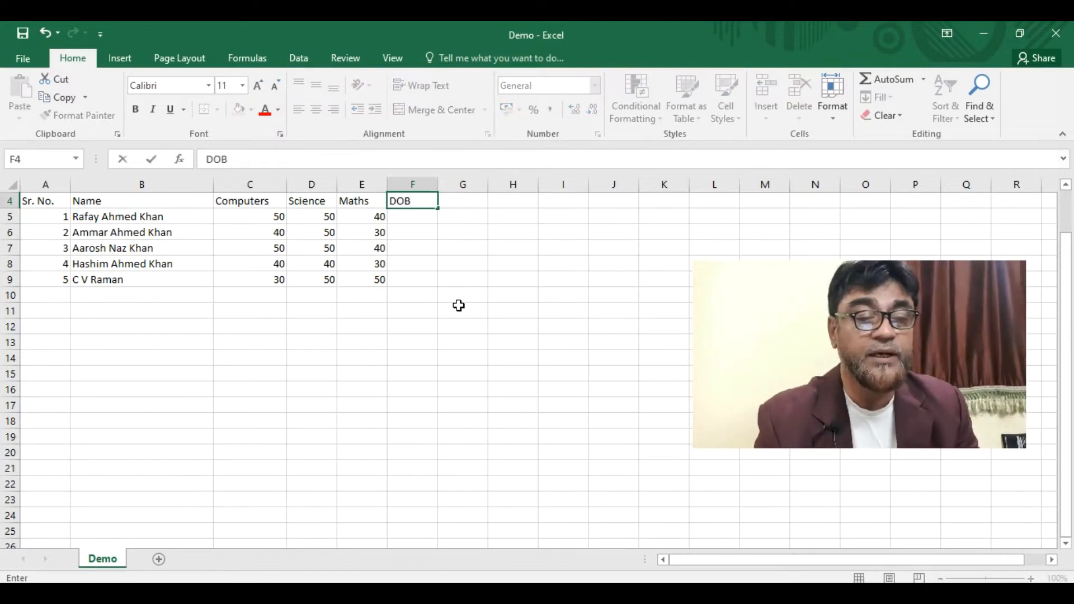
left_click(413, 217)
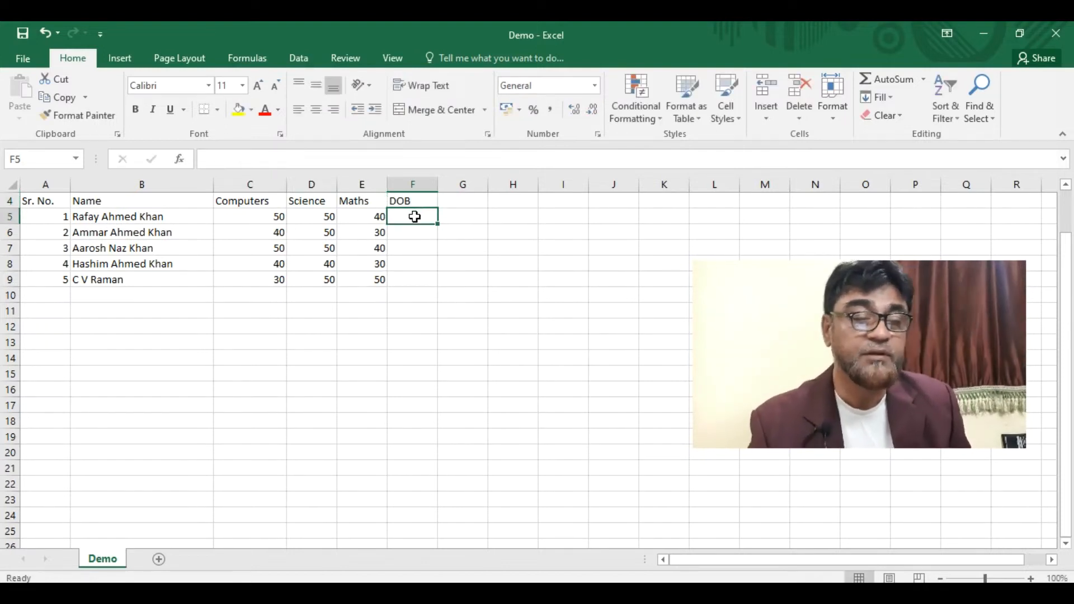
- Enter 26/08/2010 in F5 and check it is stored as a date
type("26/")
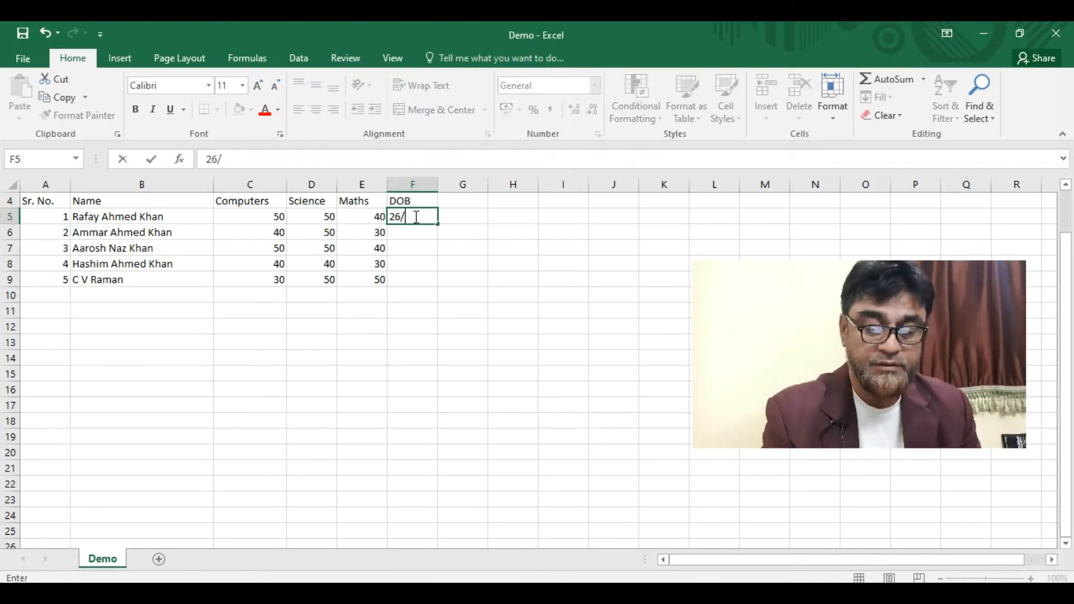
type("08/2010")
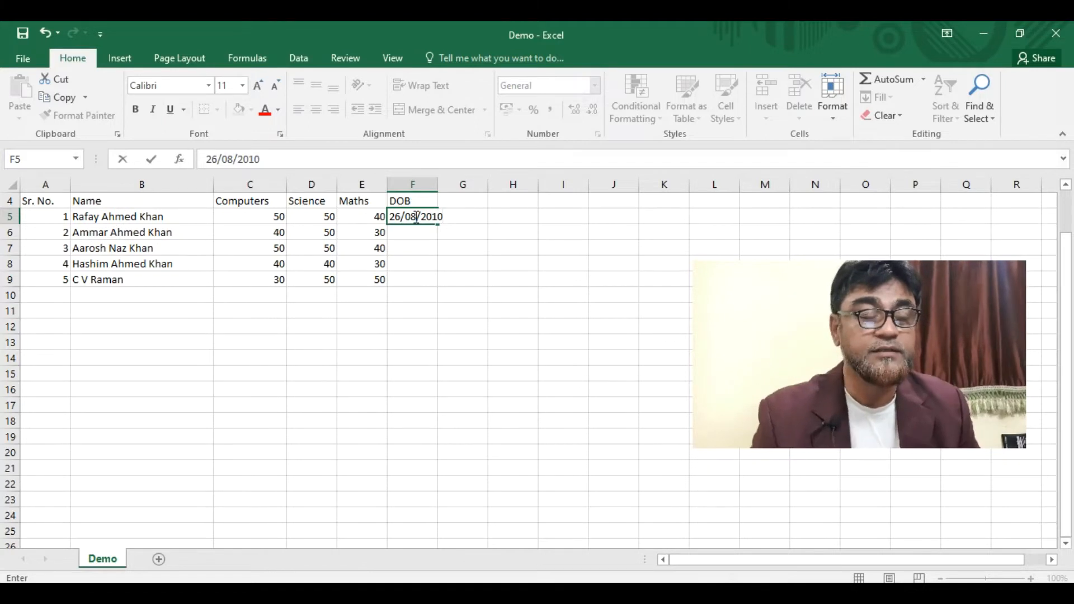
left_click(417, 234)
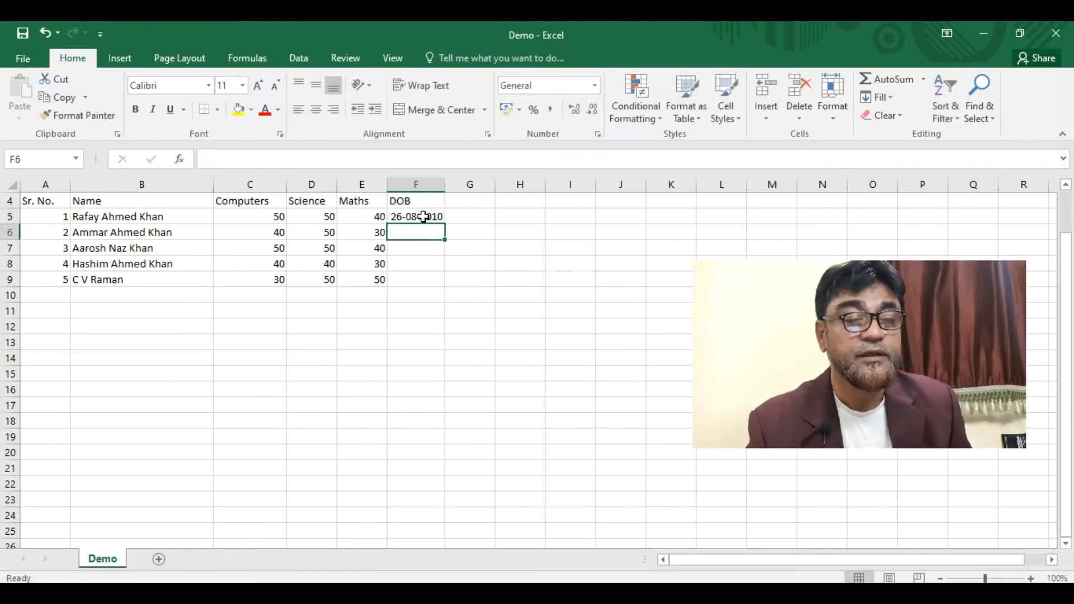
left_click(423, 217)
left_click(417, 234)
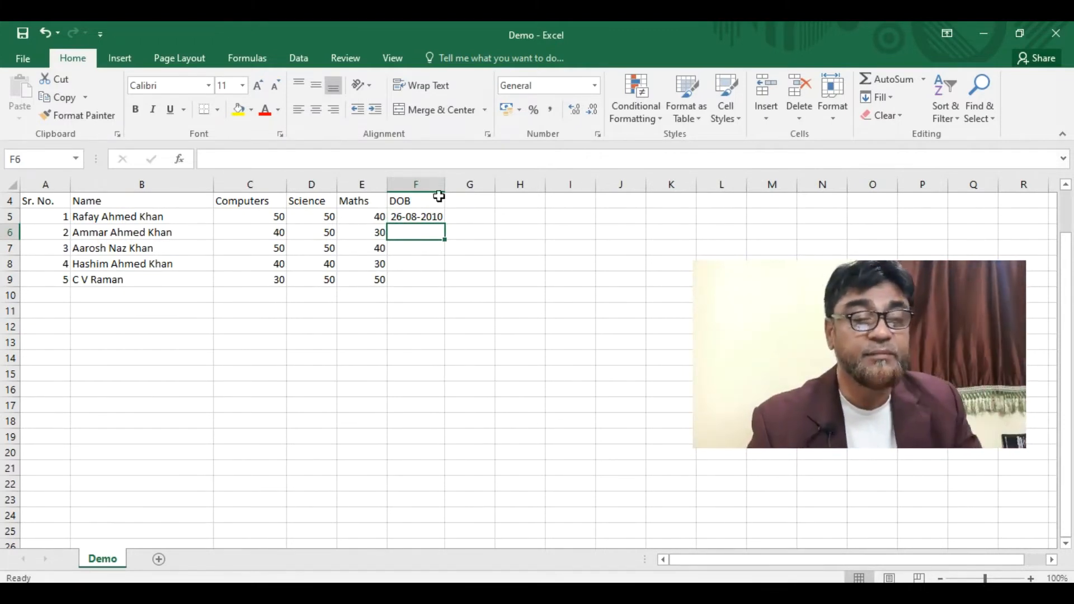
left_click(429, 215)
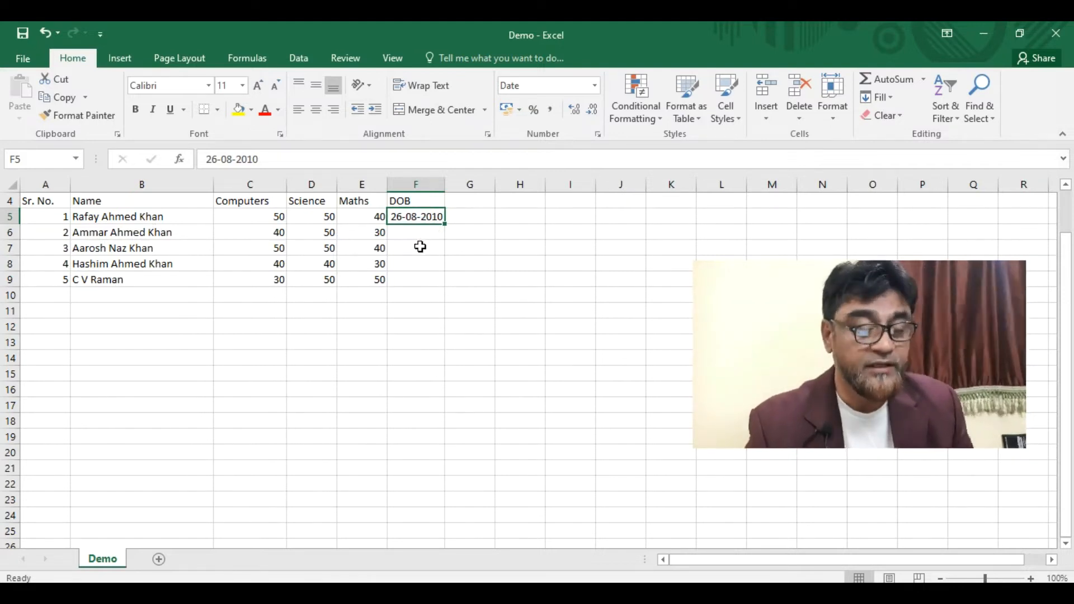
left_click(267, 162)
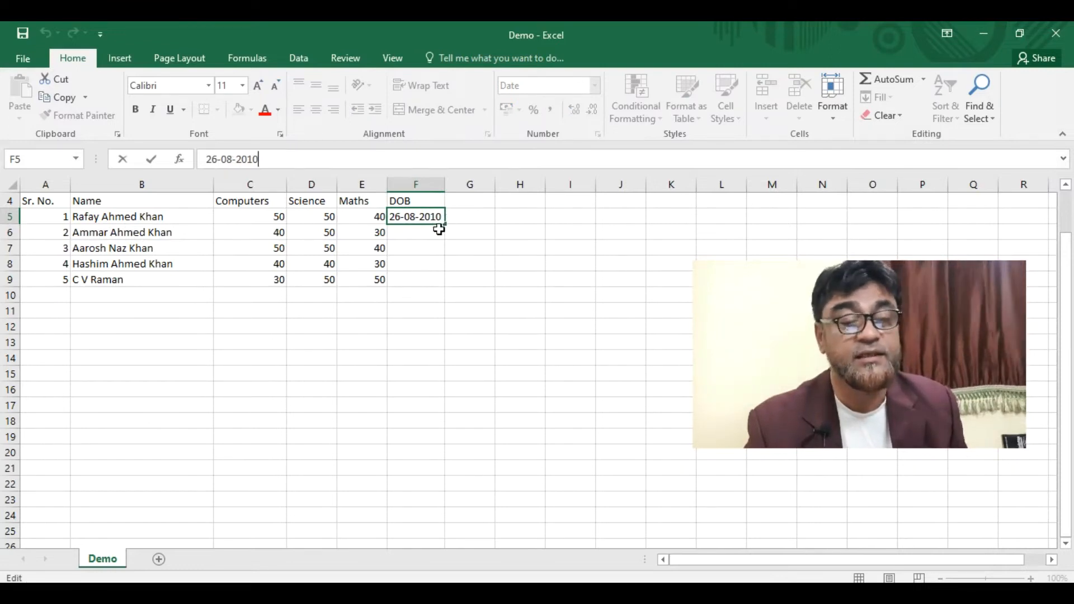
- Fill the date down to F9, then change F6 and F7 to 27-09-2010 and 28-01-2010
left_click_drag(445, 224, 446, 287)
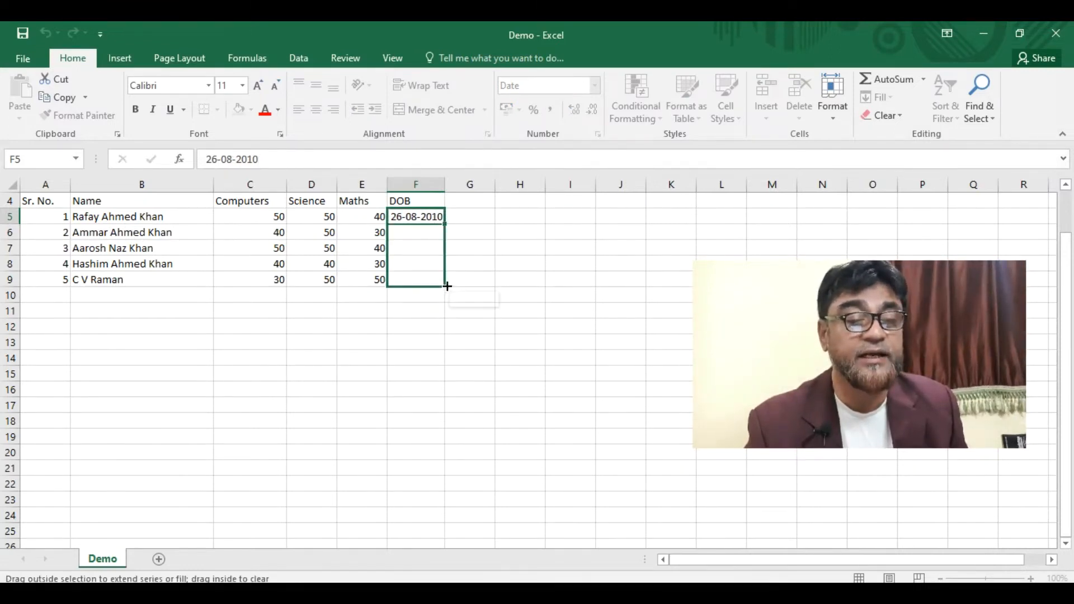
left_click(533, 217)
left_click(413, 235)
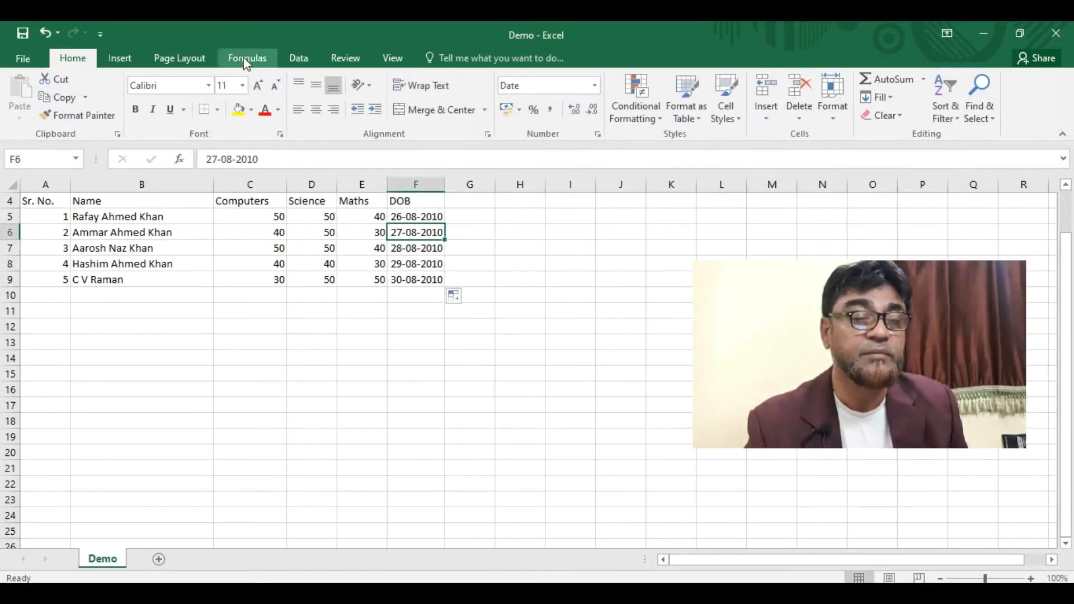
left_click(280, 160)
left_click_drag(227, 159, 233, 162)
type("9")
left_click(408, 246)
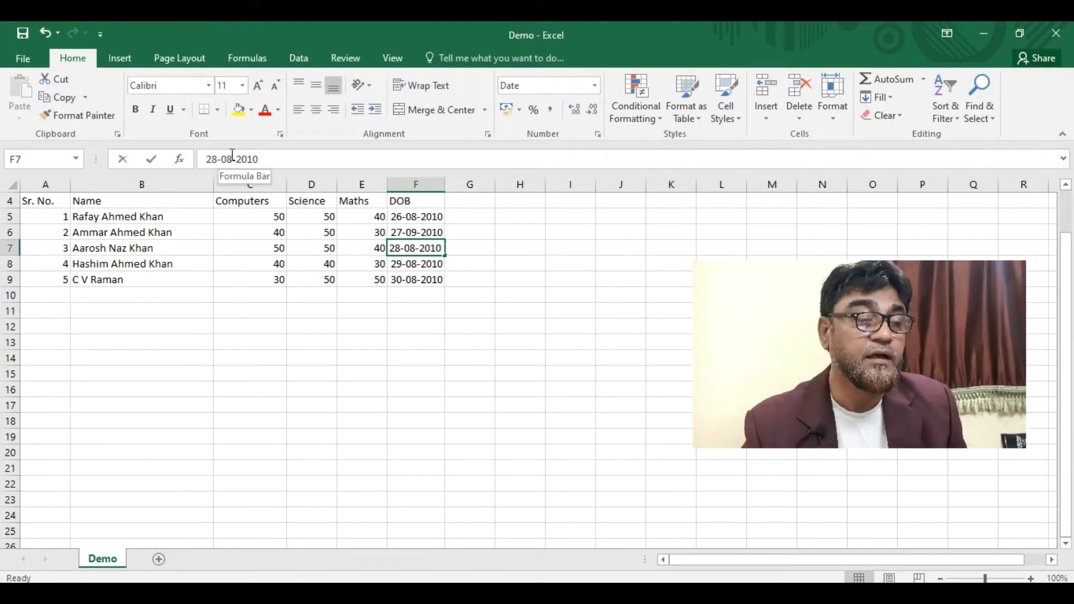
left_click_drag(227, 160, 232, 161)
type("1")
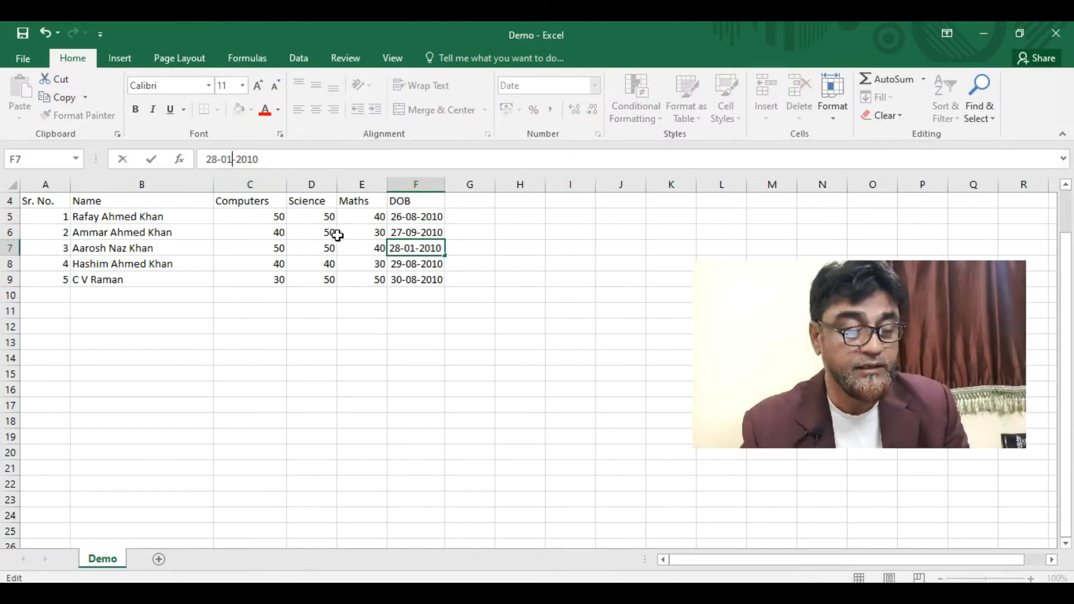
left_click(411, 264)
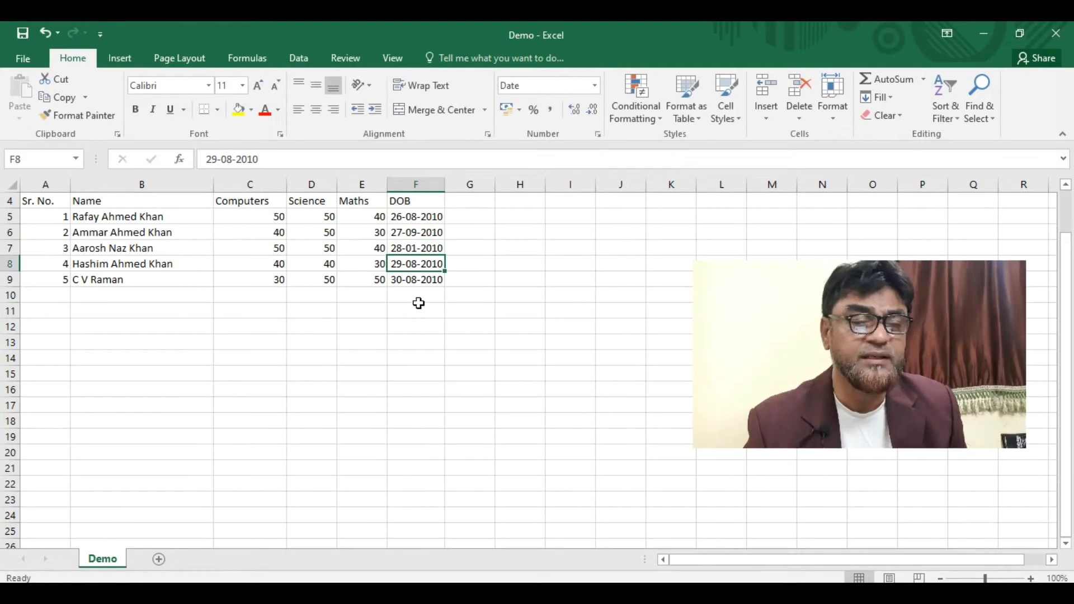
- Move around the table cell by cell with the arrow keys
left_click(402, 315)
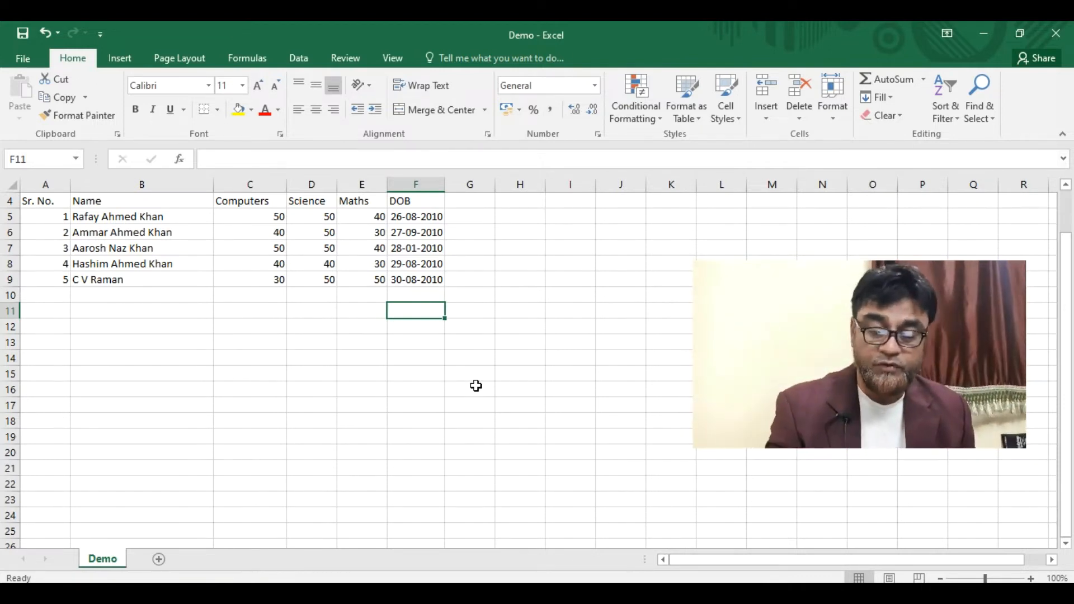
key("Up")
key("Up")
key("Up")
key("Up")
key("Left")
key("Left")
key("Left")
key("Left")
key("Left")
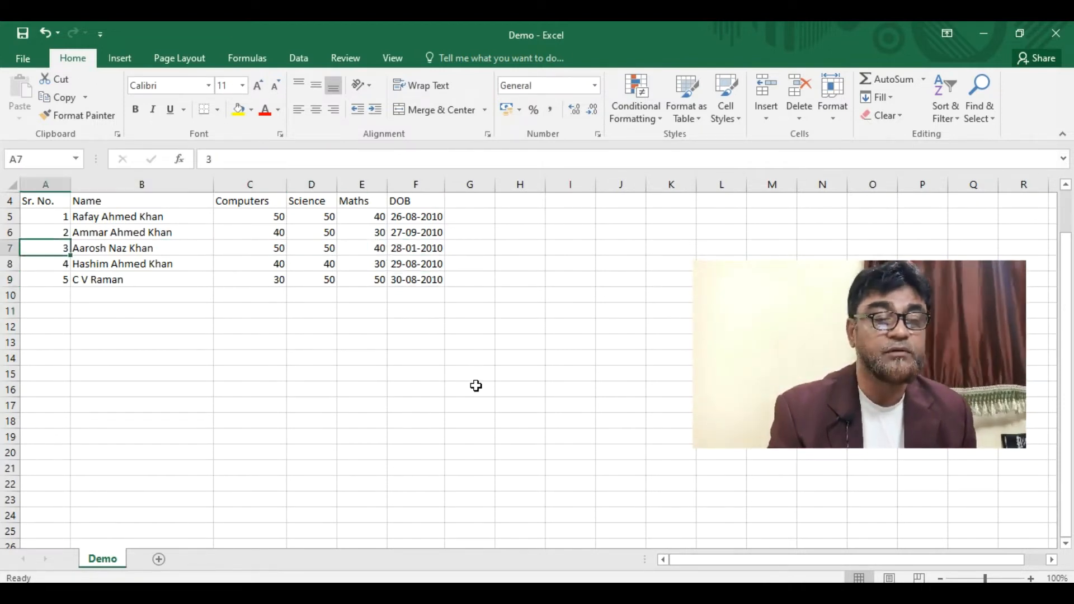
key("Up")
key("Up")
key("Up")
key("Down")
key("Down")
key("Down")
key("Down")
key("Down")
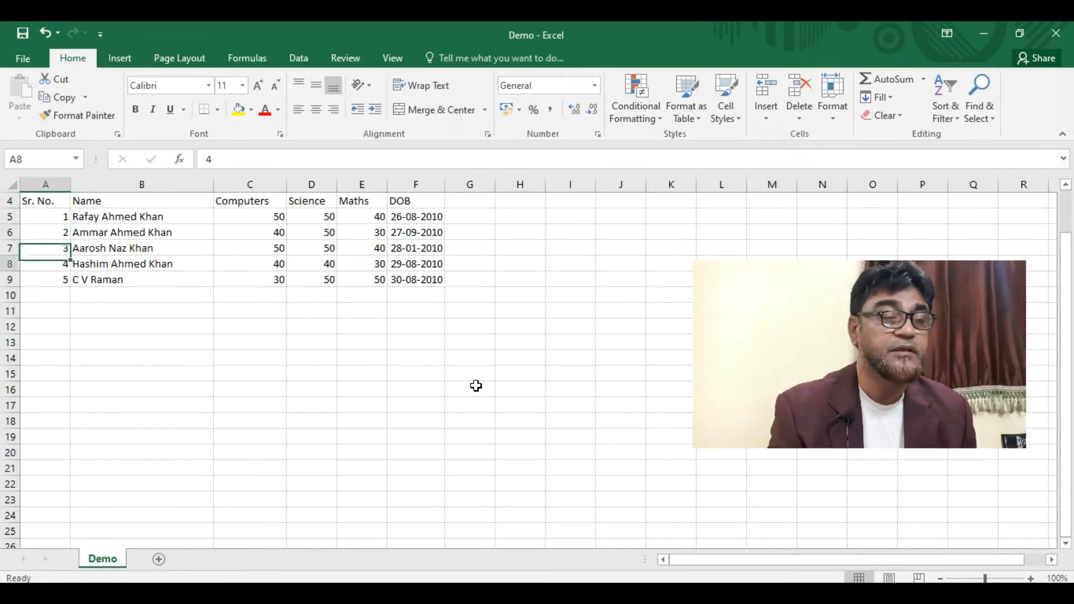
key("Up")
key("Up")
key("Up")
key("Up")
key("Down")
key("Down")
key("Down")
key("Right")
key("Right")
key("Right")
key("Right")
key("Right")
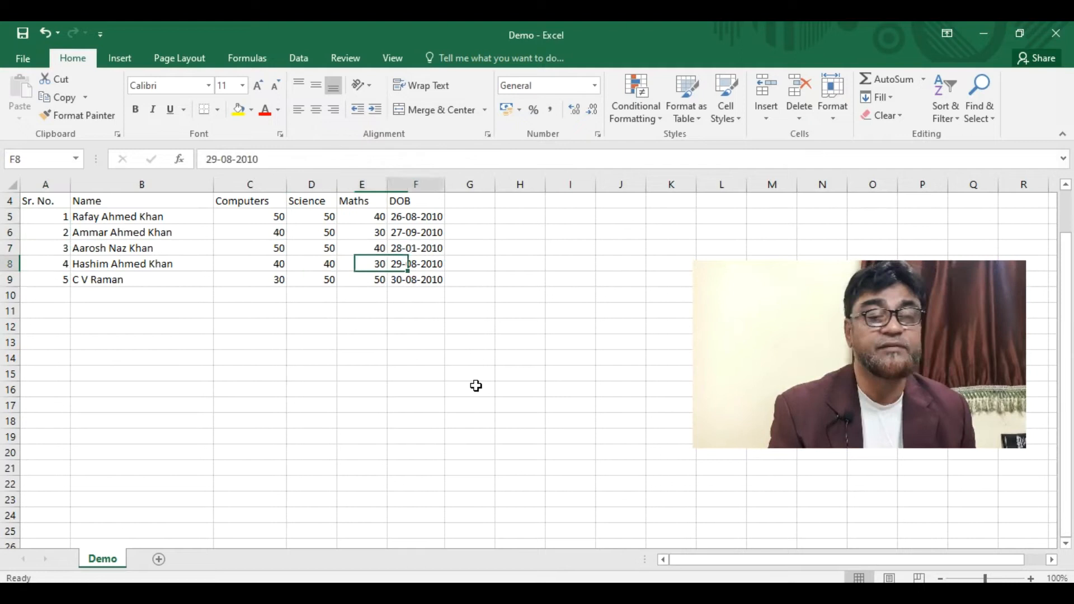
key("Left")
key("Left")
key("Right")
key("Right")
key("Left")
key("Left")
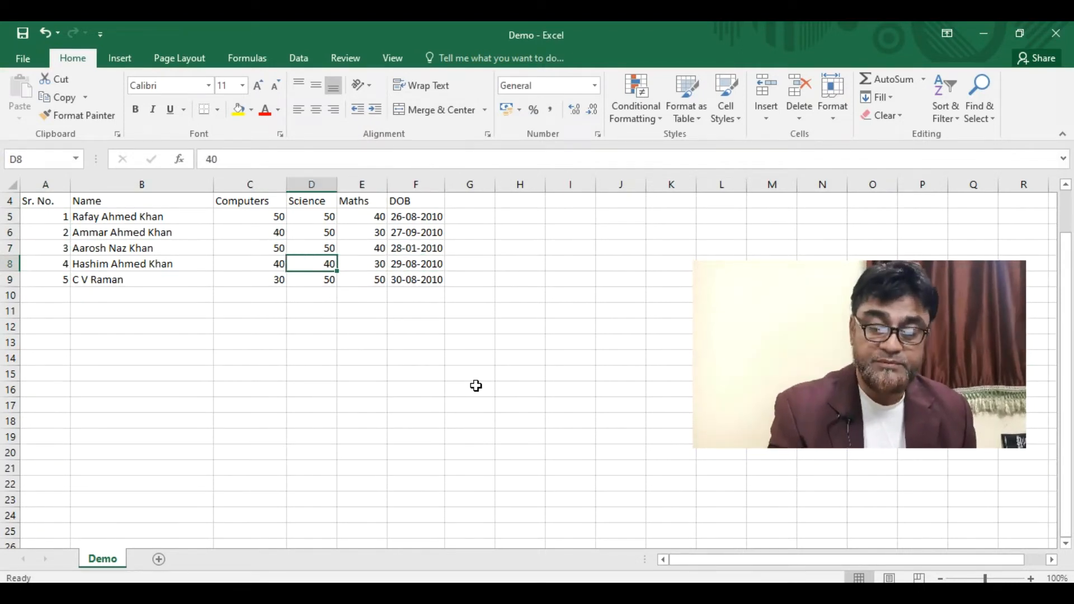
- Jump through the sheet with Page Down/Up, then Ctrl+Home to A1 and Ctrl+End to F9
scroll(476, 386, "up", 1)
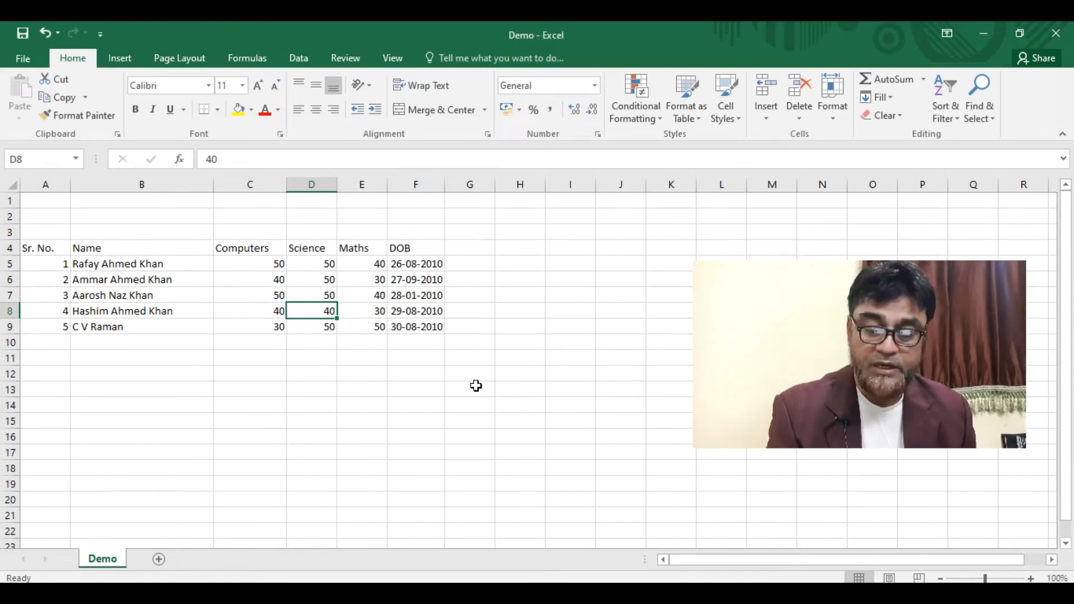
key("Page_Down")
key("Page_Up")
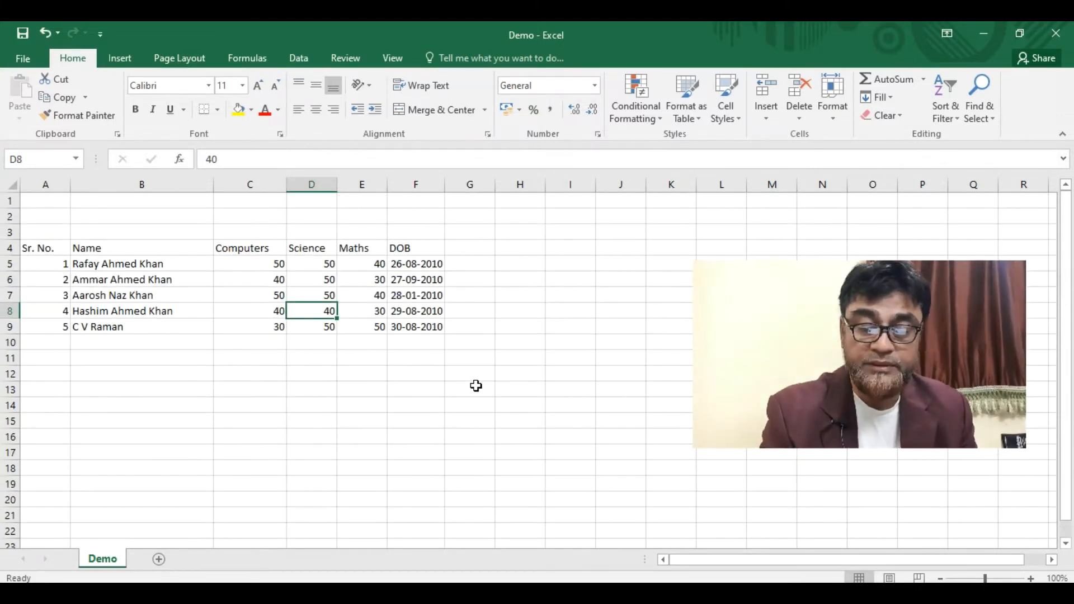
key("ctrl+Home")
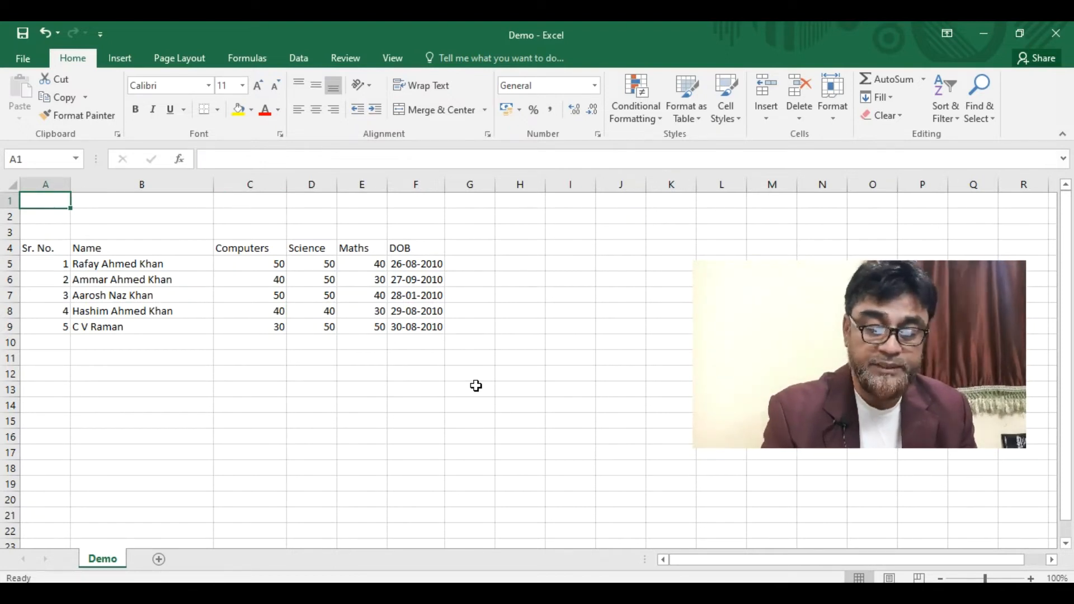
key("ctrl+End")
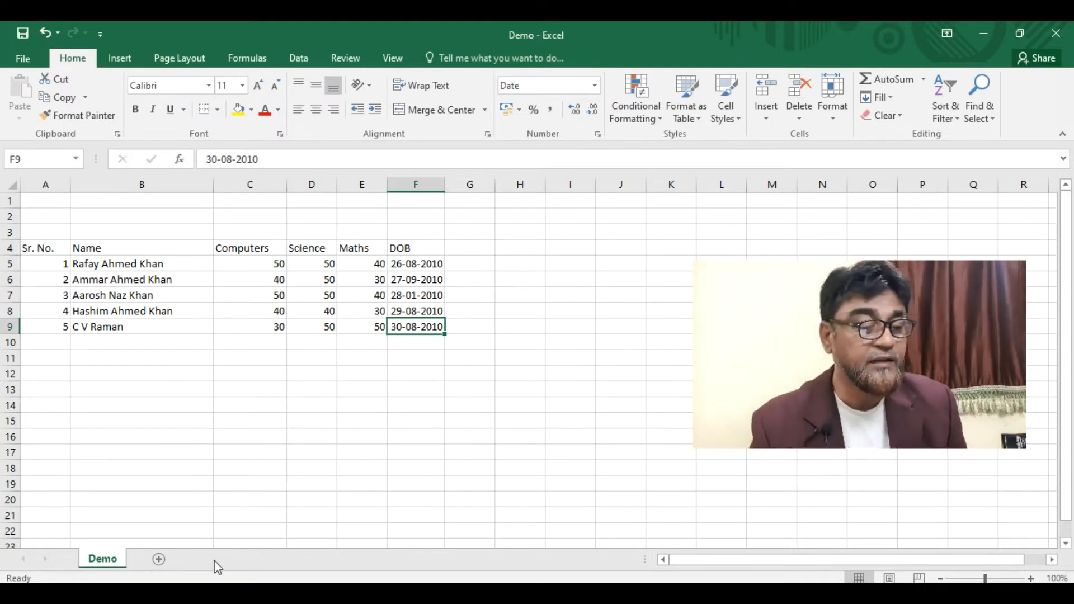
- Add a new worksheet, deleting the extra Sheet5 that was also added
left_click(162, 559)
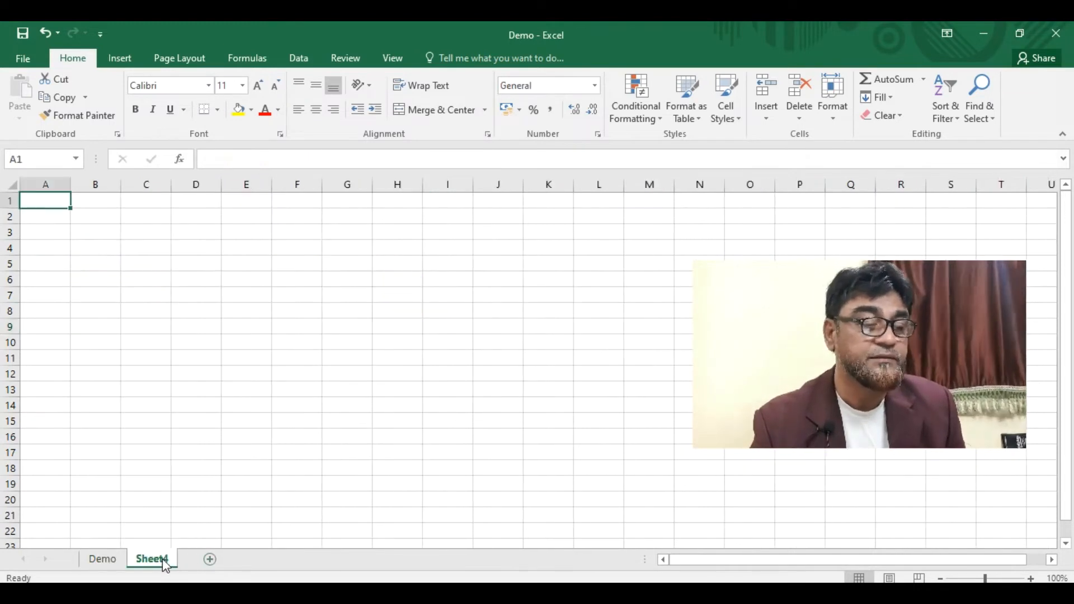
left_click(118, 58)
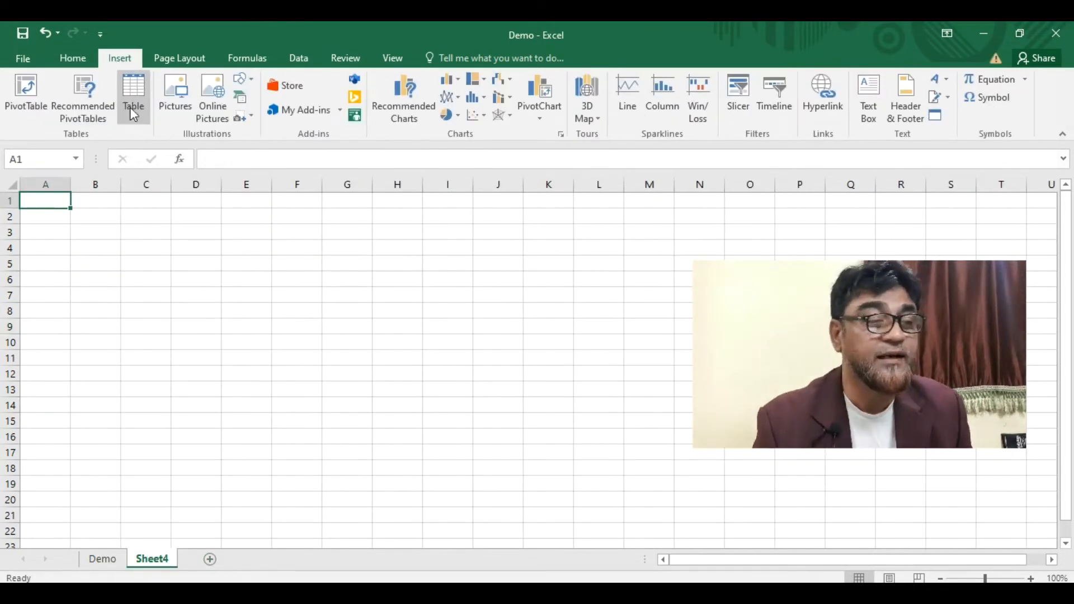
left_click(62, 62)
left_click(209, 562)
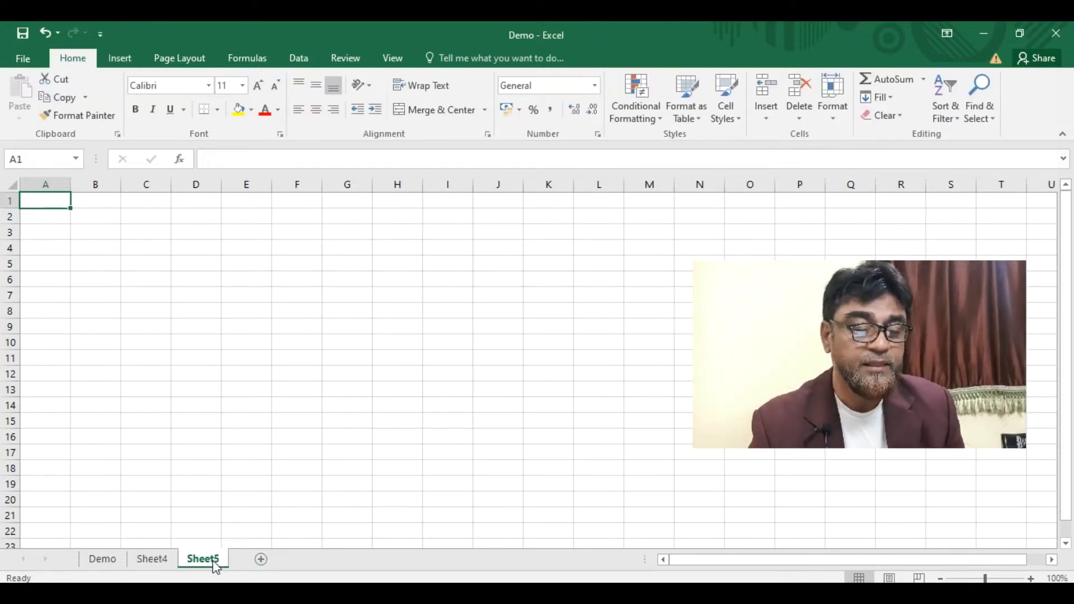
right_click(216, 567)
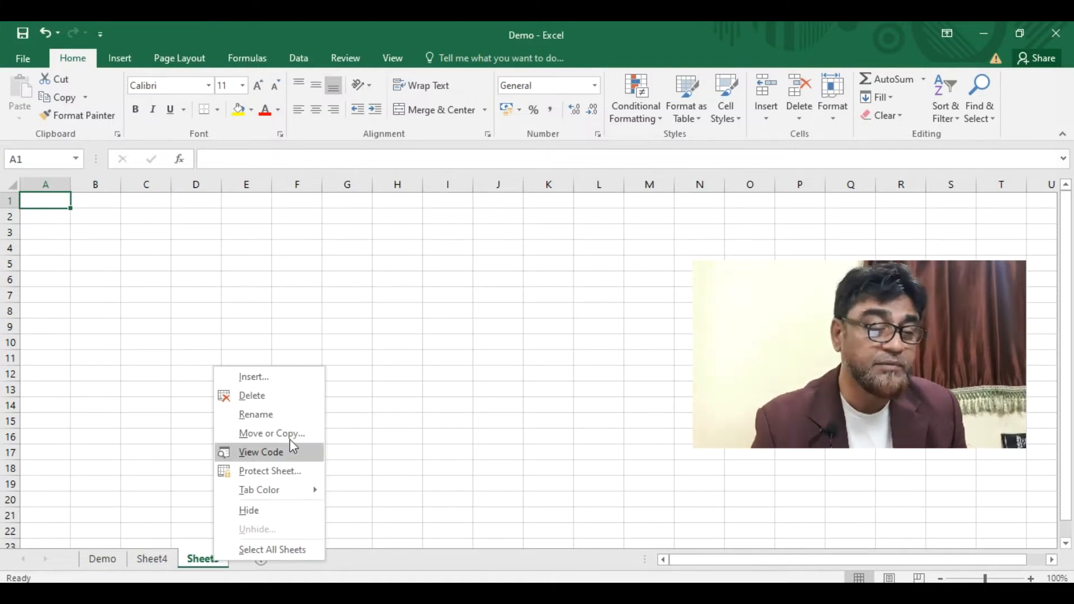
left_click(271, 396)
- Rename Sheet4 to 'Employees' and go back to the Demo sheet
double_click(166, 562)
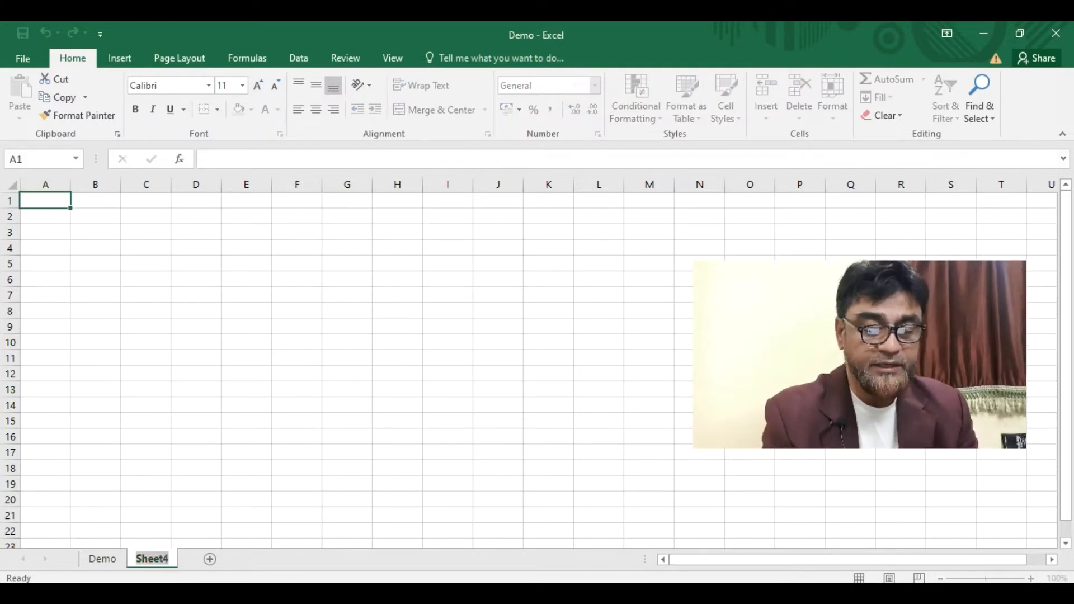
type("Employees")
key("Return")
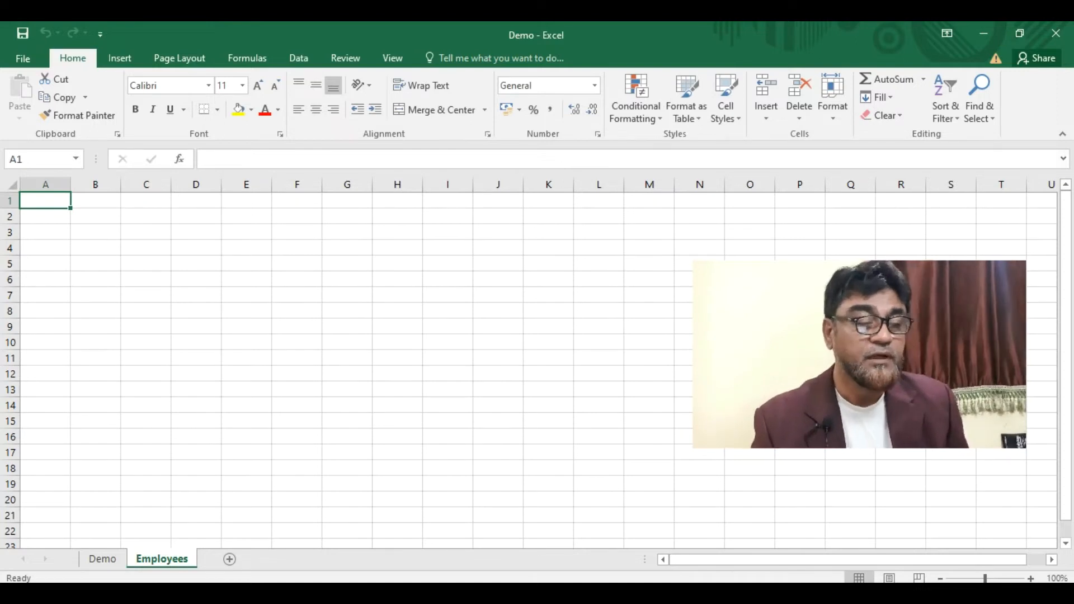
left_click(103, 559)
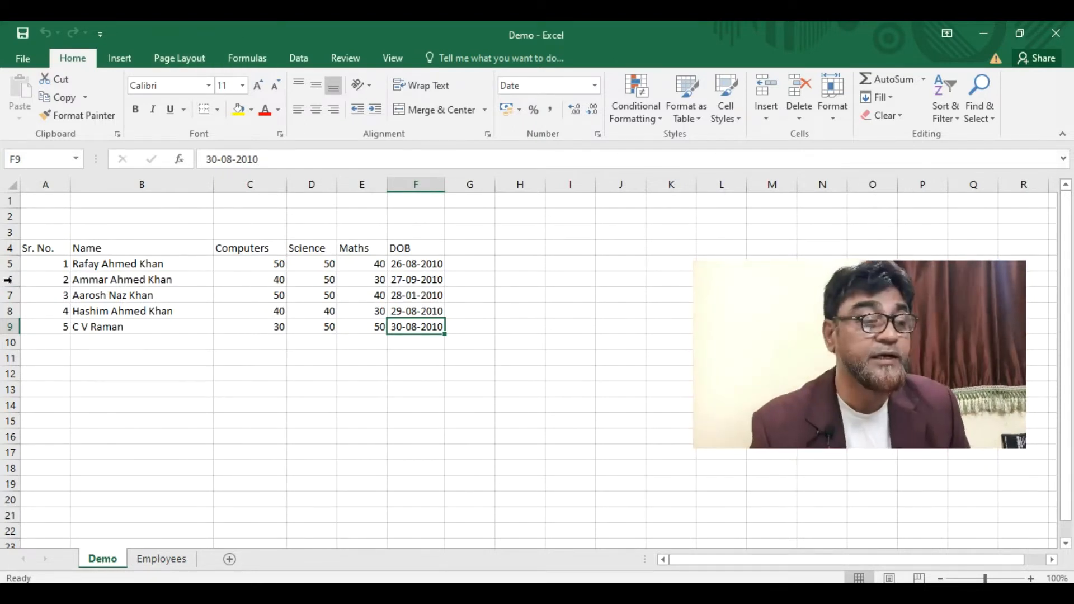
- Drag the Sr. No. cells A4:A9 up so they start at A1
left_click(51, 248)
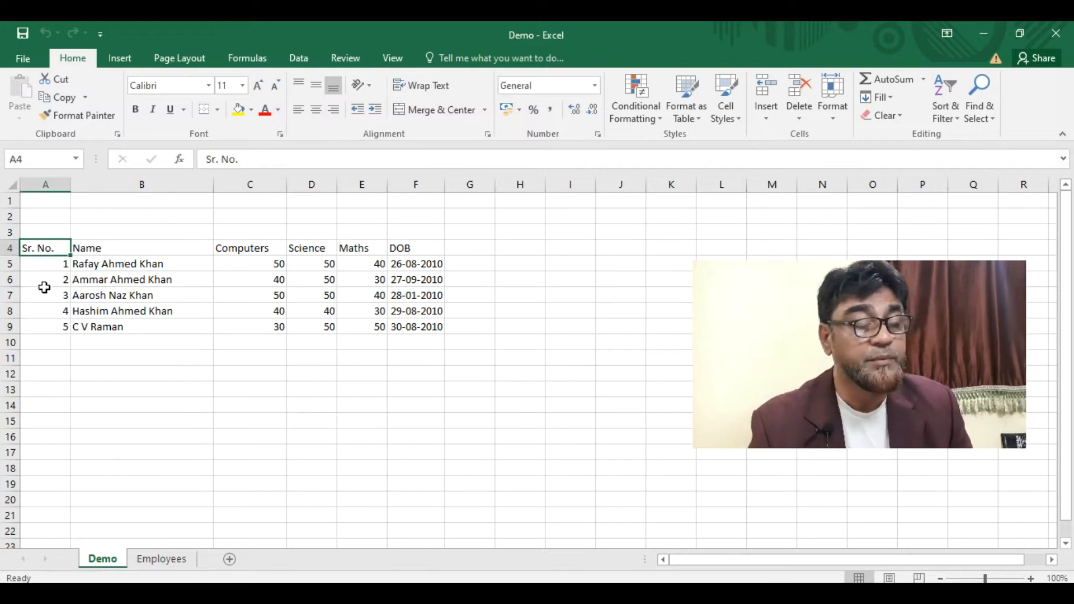
left_click_drag(48, 246, 39, 327)
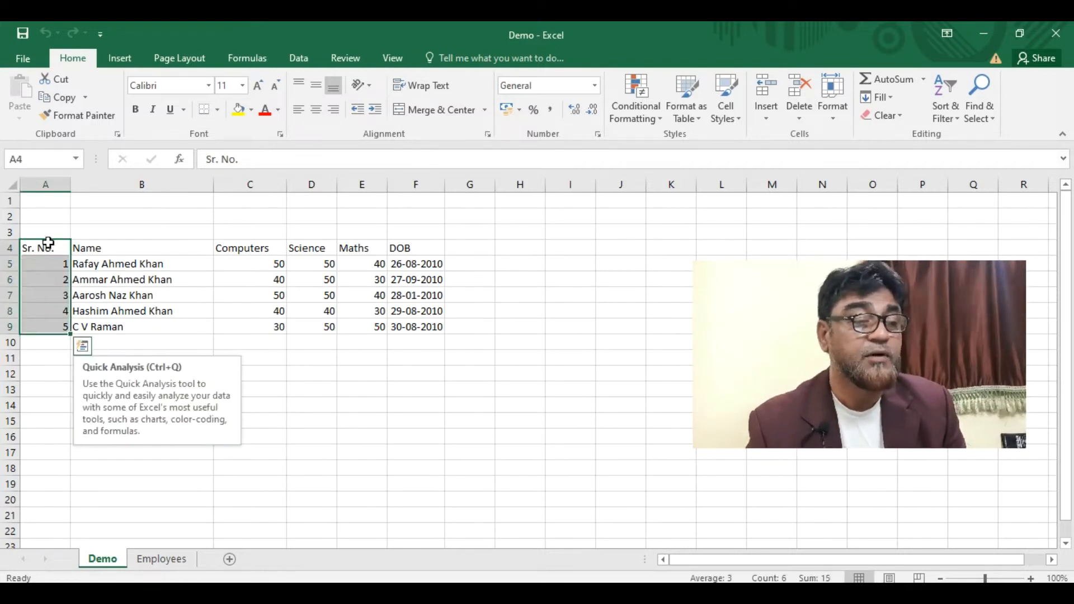
left_click_drag(51, 242, 58, 211)
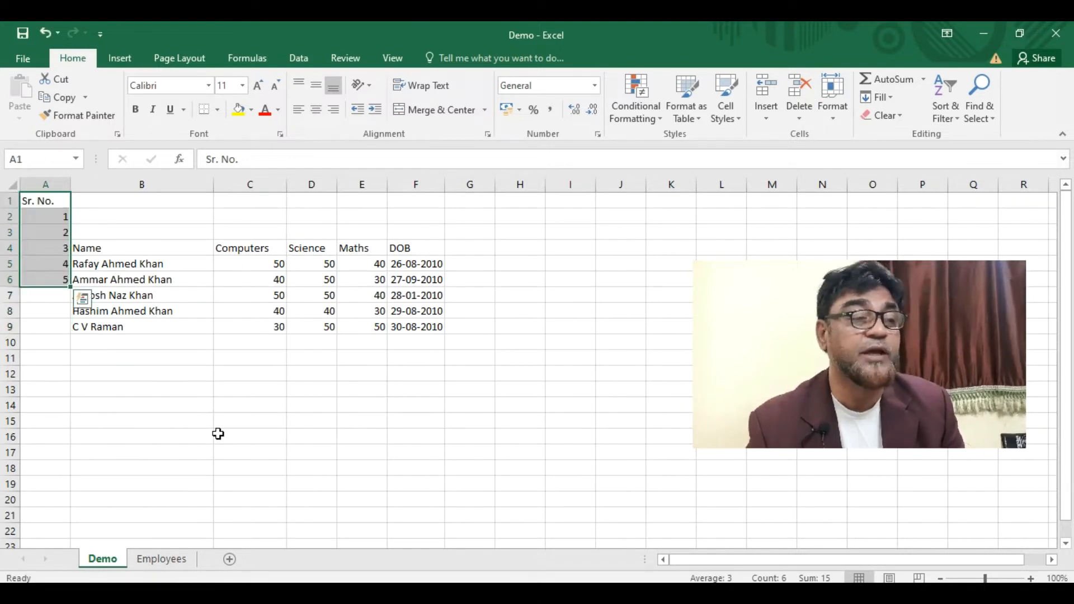
left_click(196, 373)
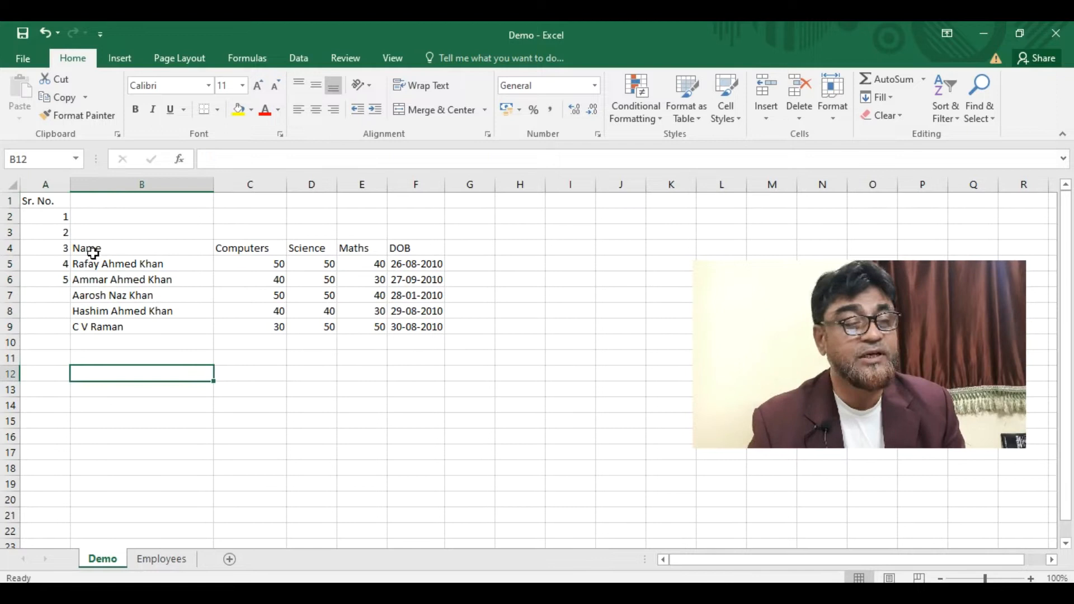
- Move the names to start at B1 and the marks and DOB block C4:F9 up to row 1
left_click_drag(93, 251, 149, 329)
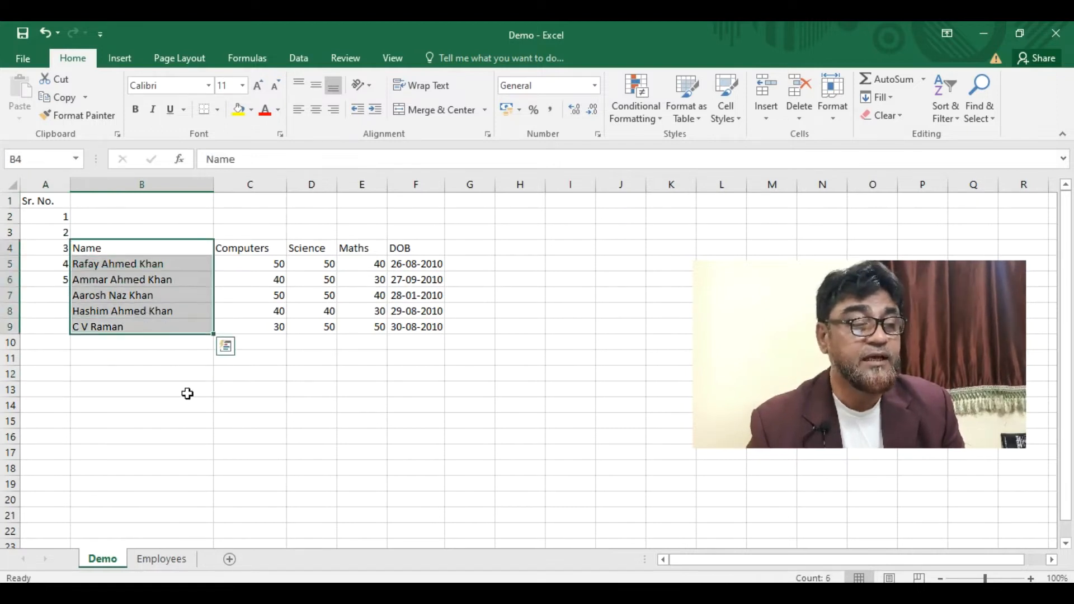
key("ctrl+c")
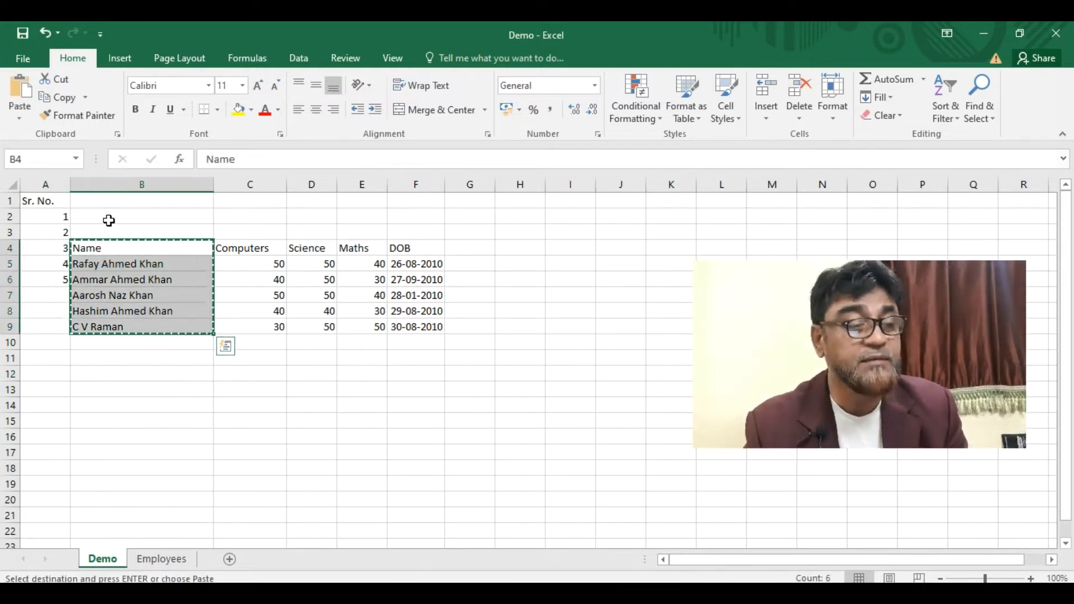
left_click(99, 205)
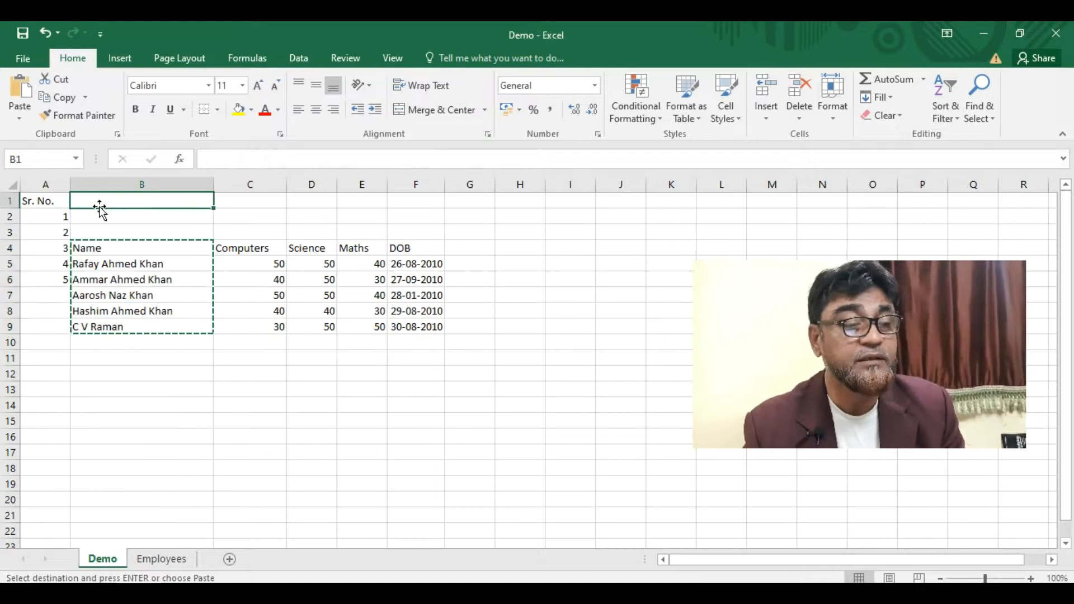
key("ctrl+v")
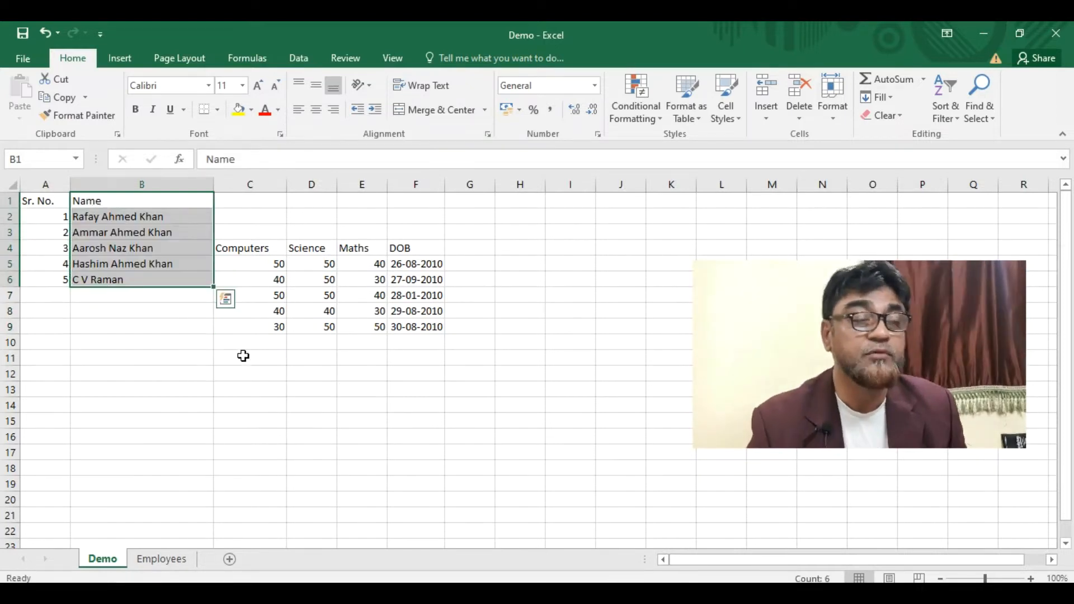
left_click(244, 357)
left_click_drag(264, 247, 439, 324)
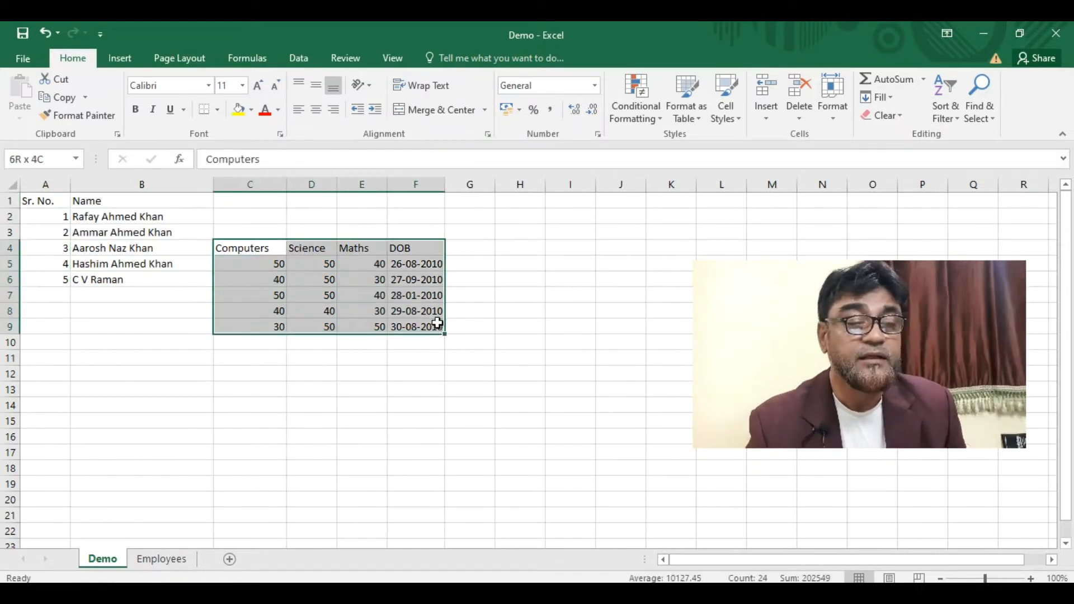
left_click_drag(301, 247, 305, 201)
left_click(203, 413)
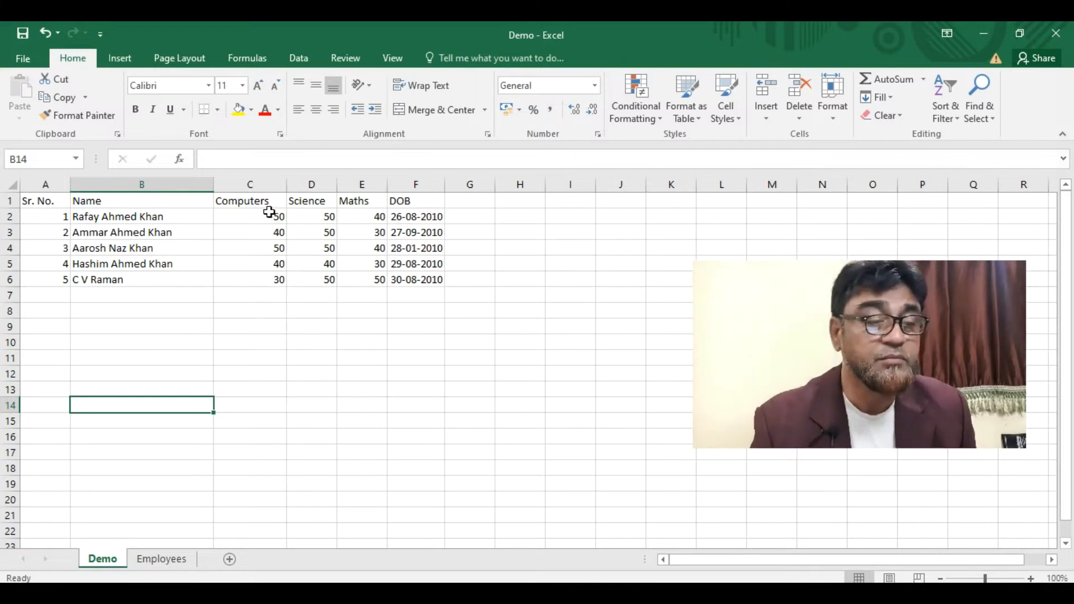
left_click(256, 183)
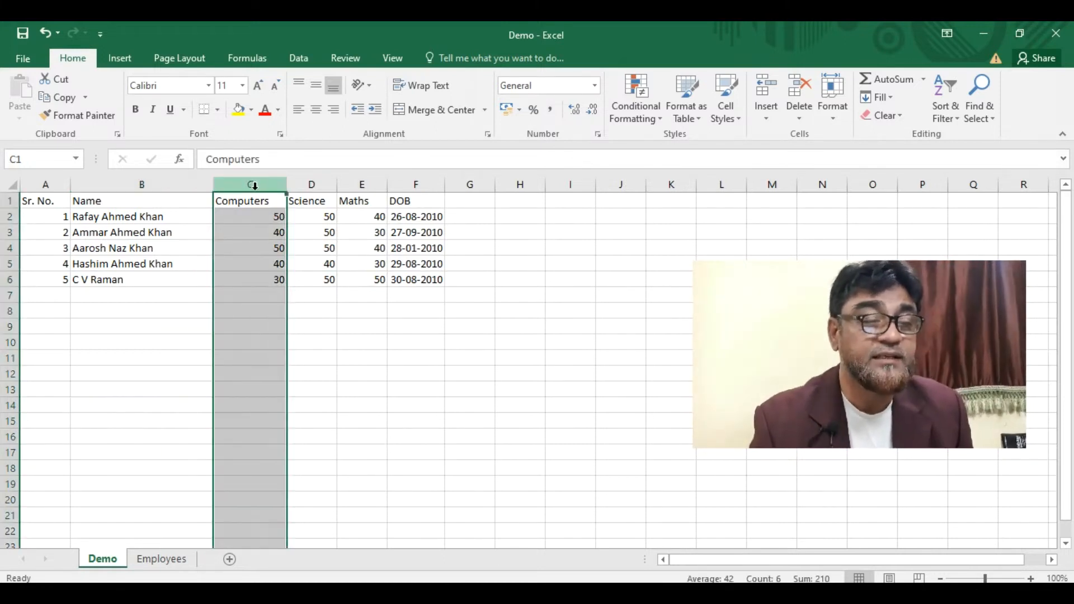
right_click(256, 184)
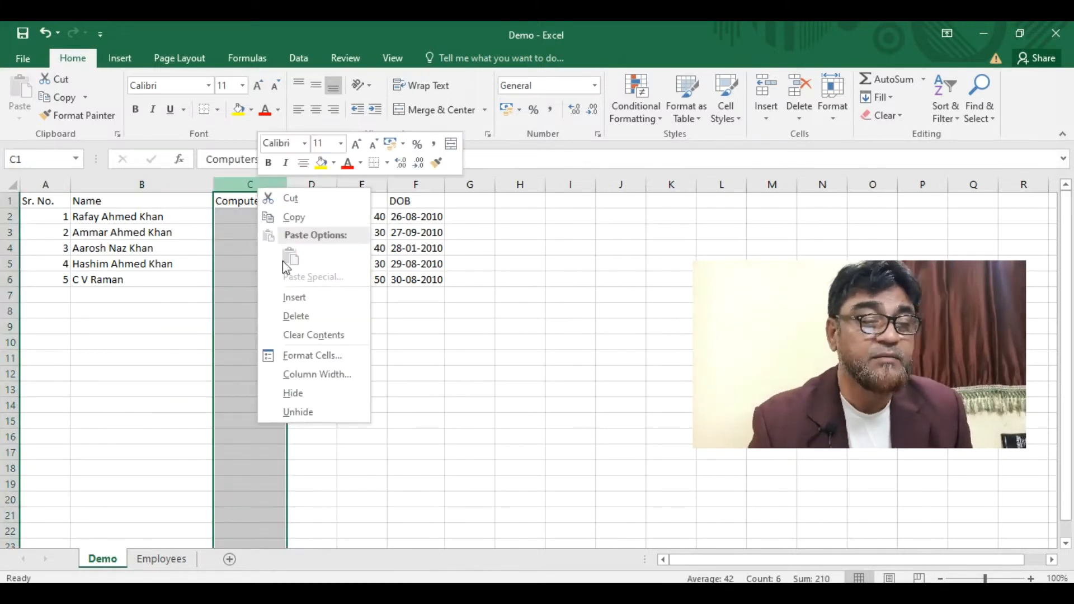
left_click(283, 296)
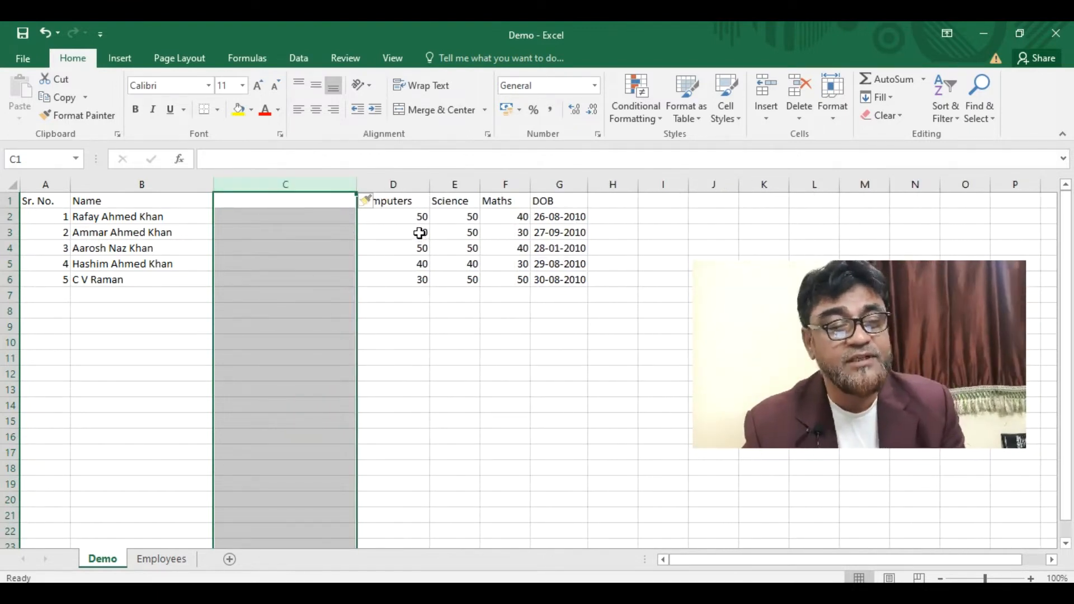
right_click(285, 186)
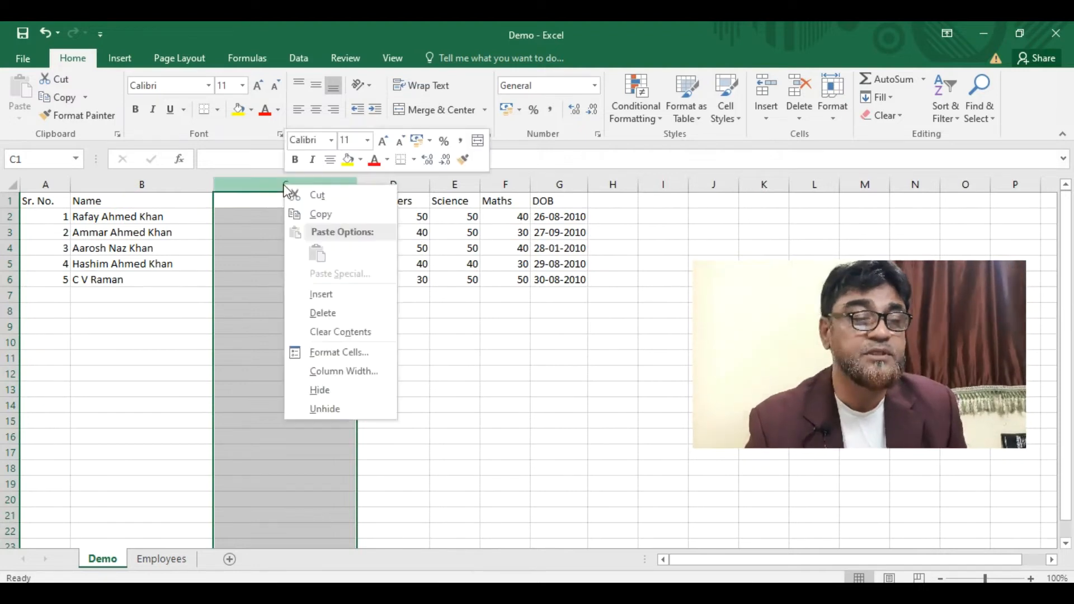
left_click(317, 312)
left_click(424, 400)
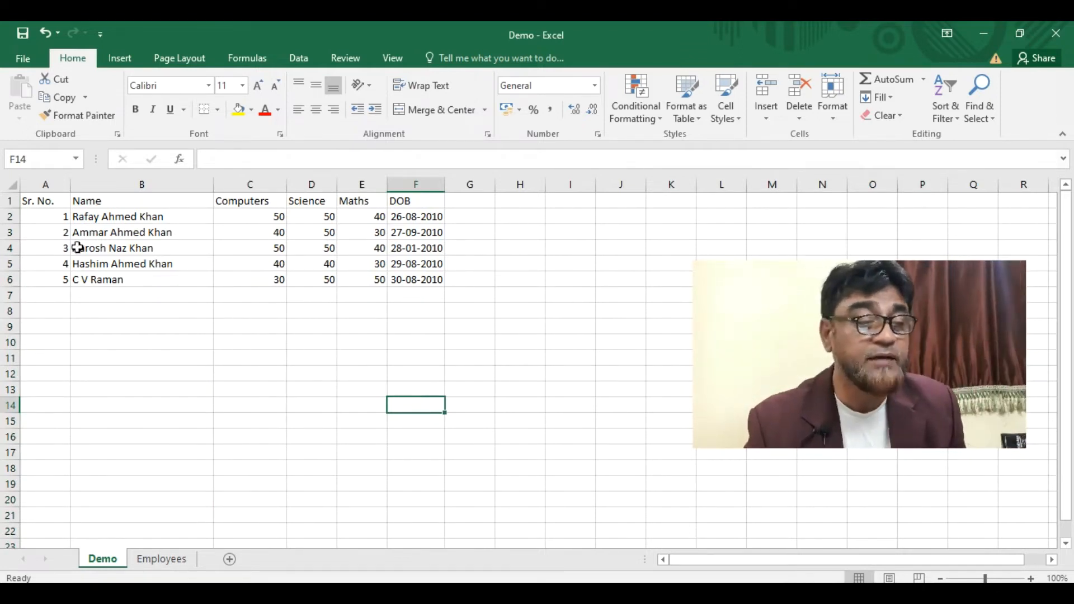
- Copy the student rows A2:F6 to C13 and widen column H for the dates
left_click_drag(50, 217, 428, 277)
key("ctrl+c")
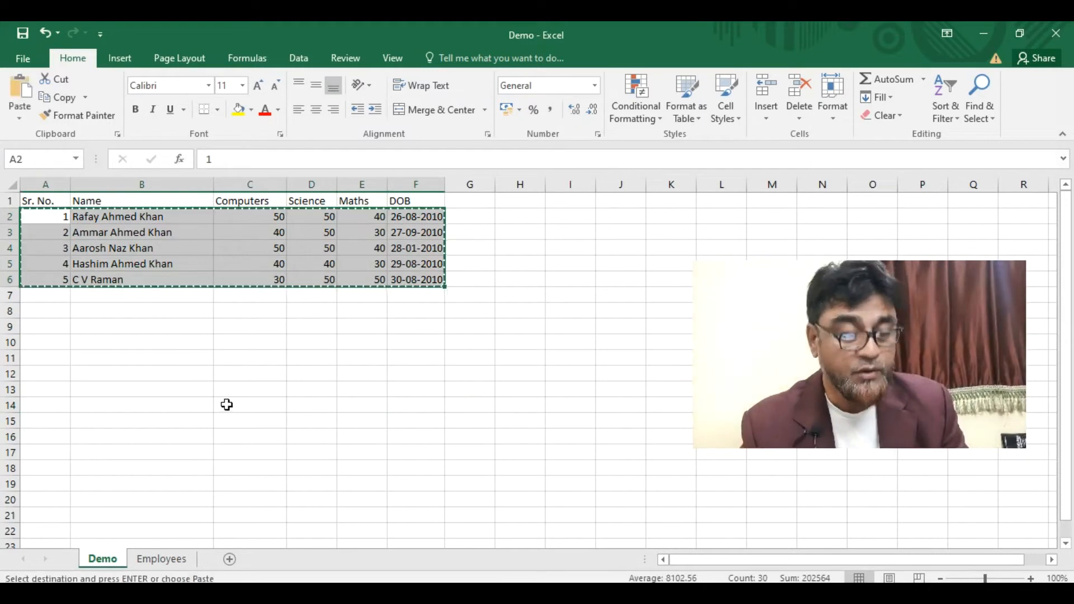
left_click(251, 391)
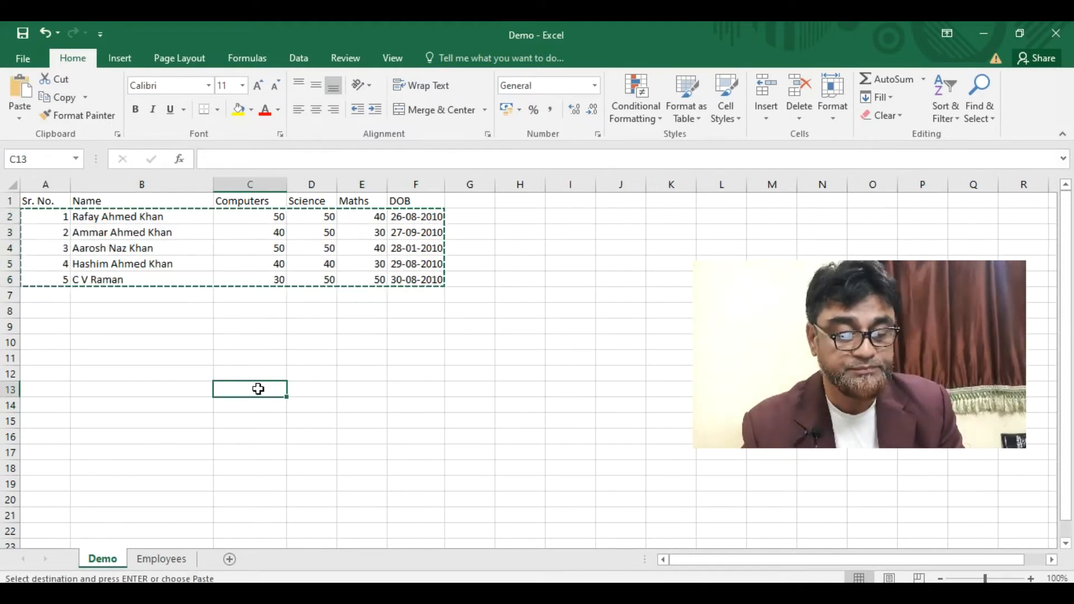
key("ctrl+v")
key("Escape")
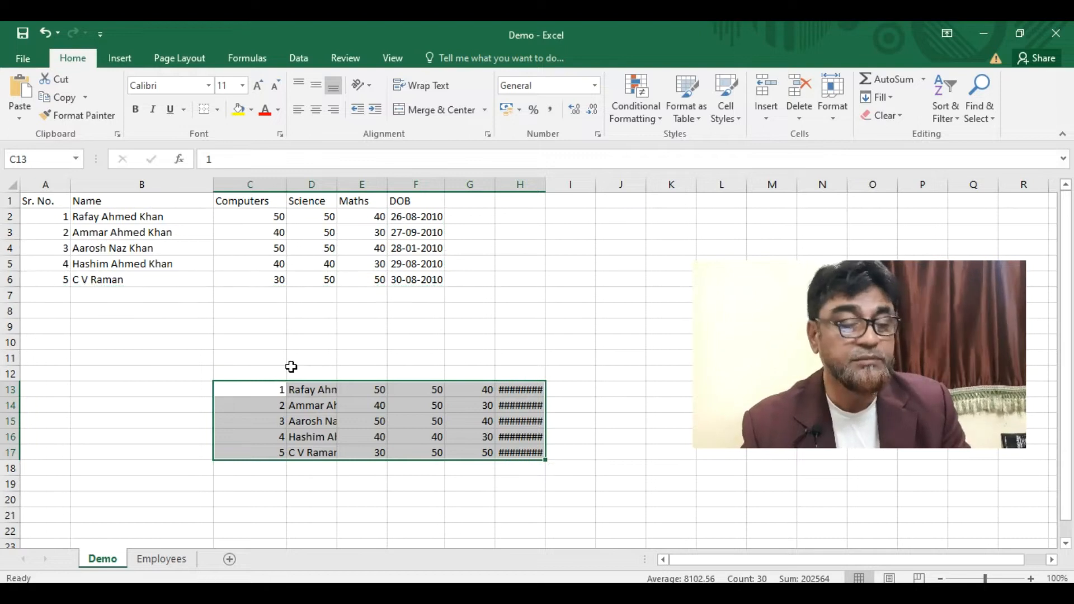
left_click(580, 409)
left_click(524, 388)
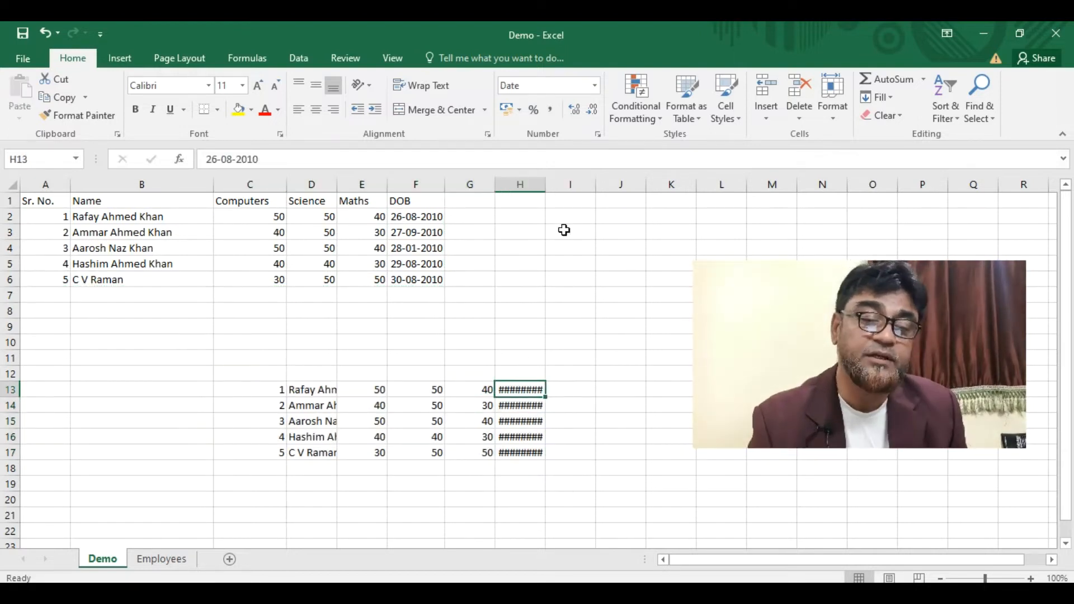
left_click_drag(546, 184, 559, 185)
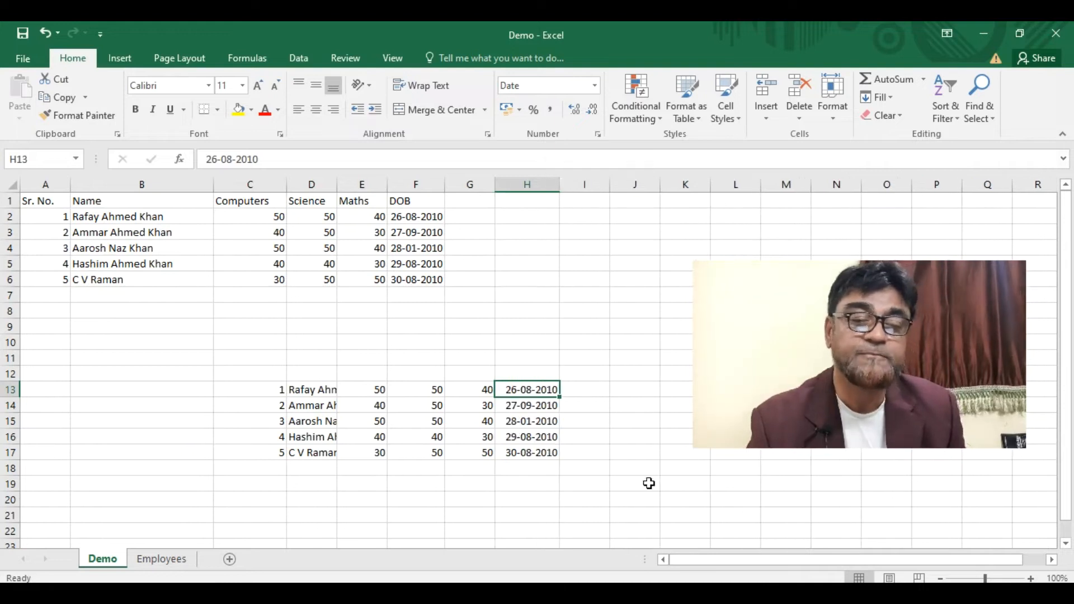
- Clear the pasted names, marks and dates so only 1–5 remain in C13:C17
left_click(311, 392)
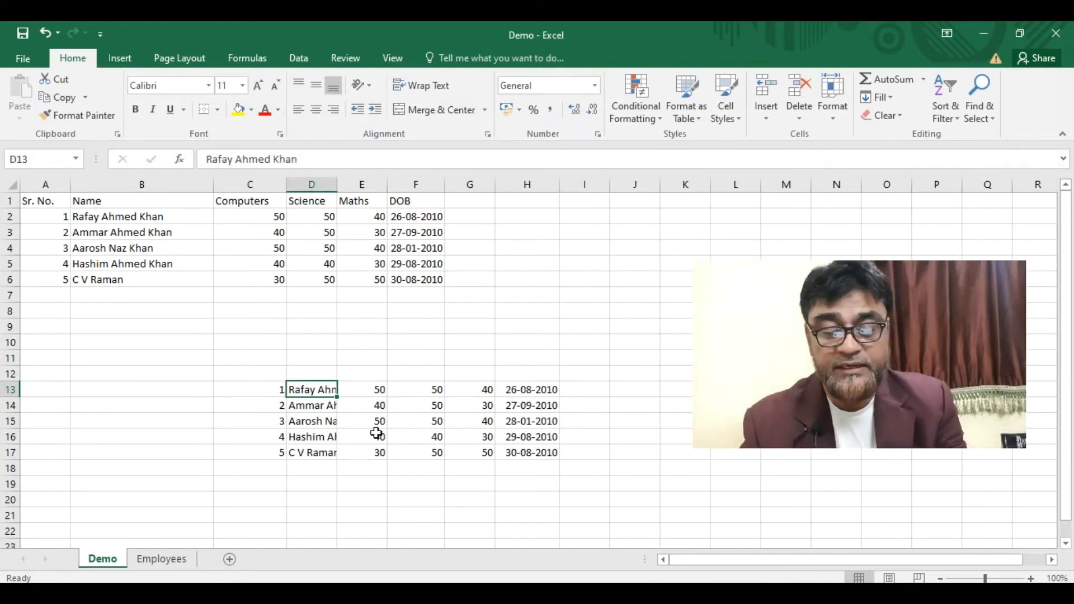
key("Delete")
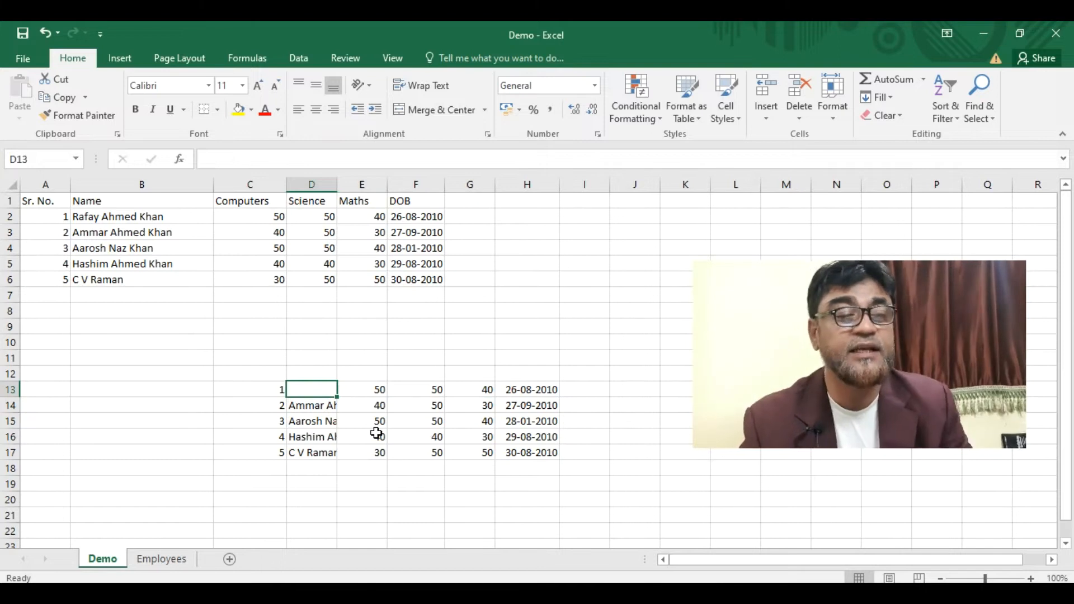
left_click(307, 432)
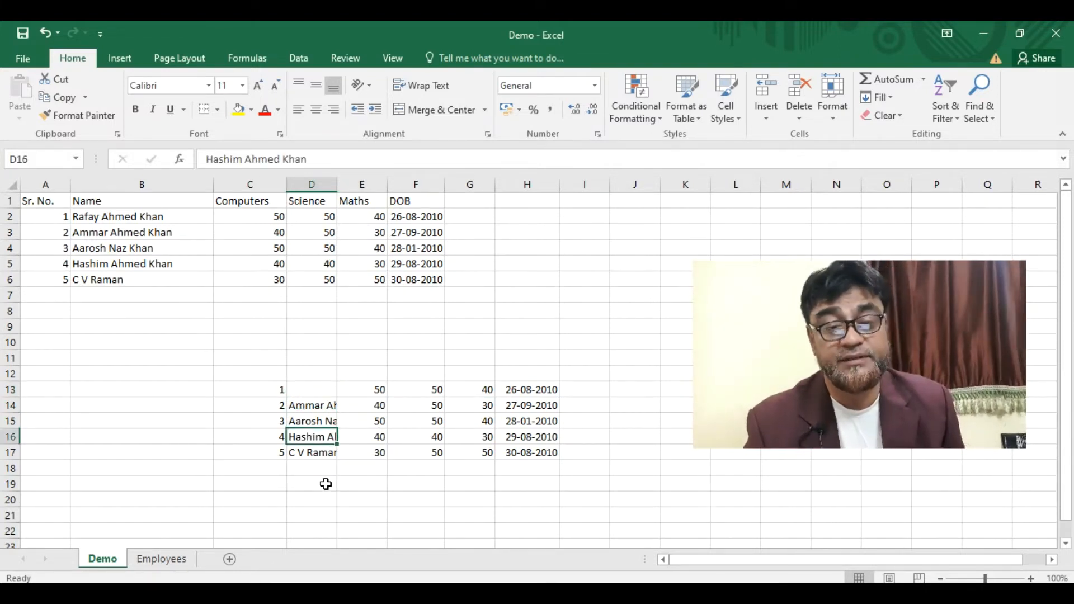
left_click_drag(371, 391, 560, 457)
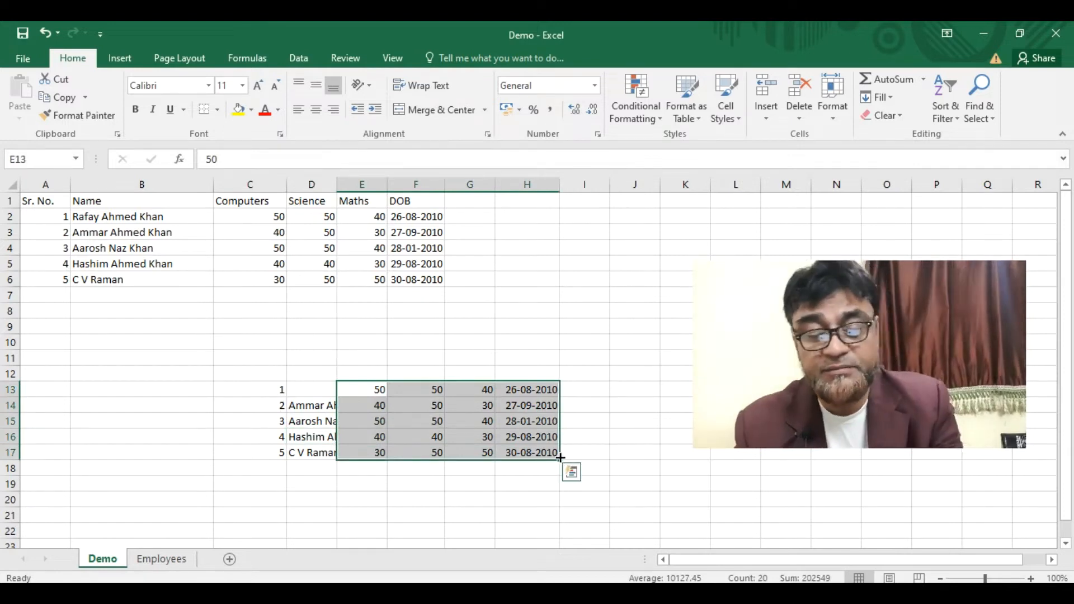
key("Delete")
left_click_drag(297, 408, 356, 457)
key("Delete")
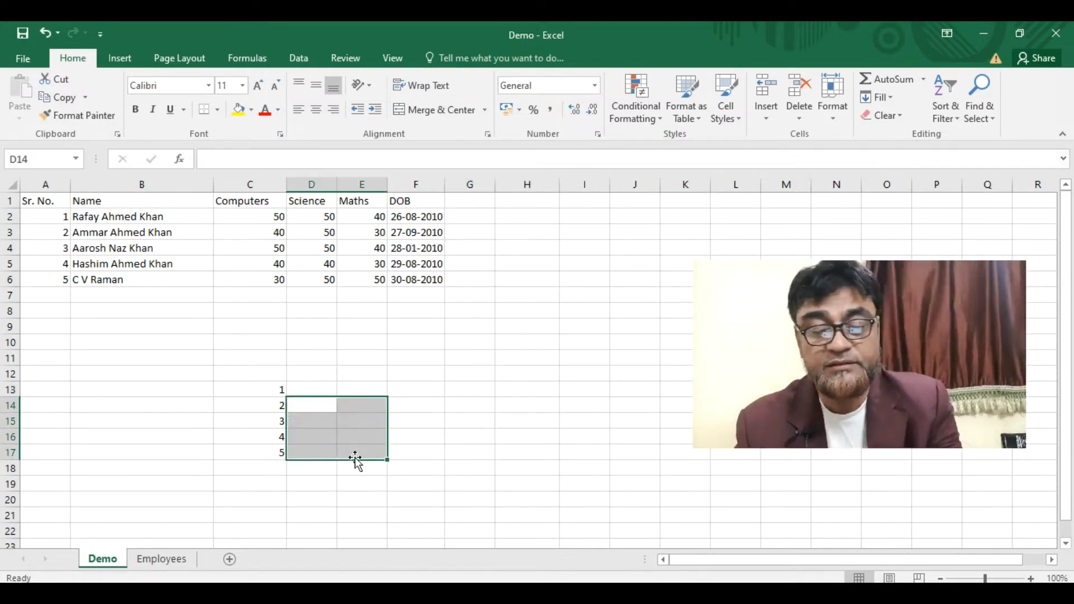
left_click(266, 387)
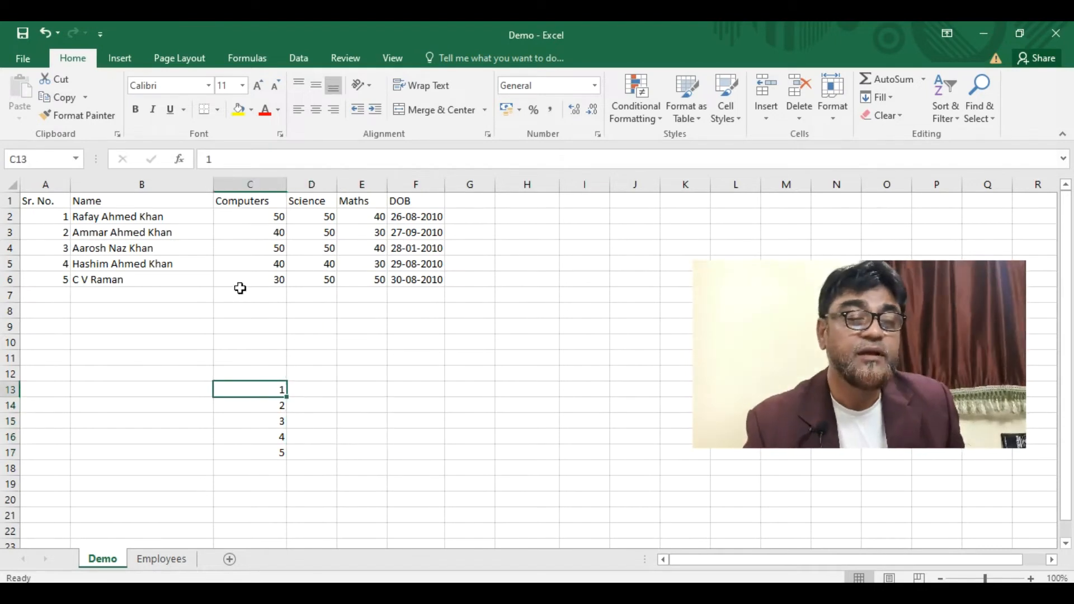
left_click(255, 182)
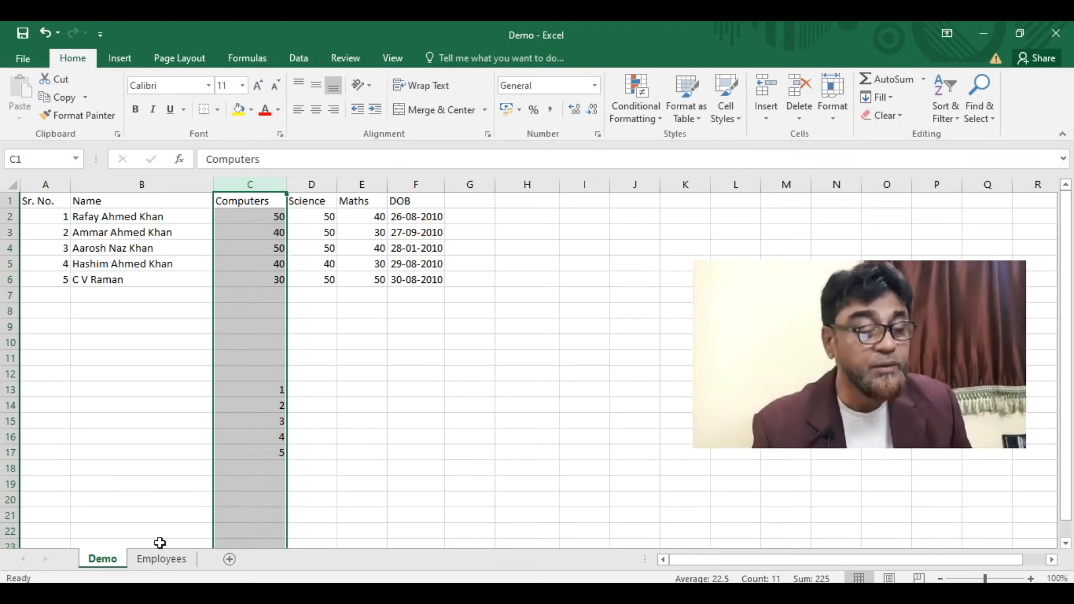
right_click(105, 563)
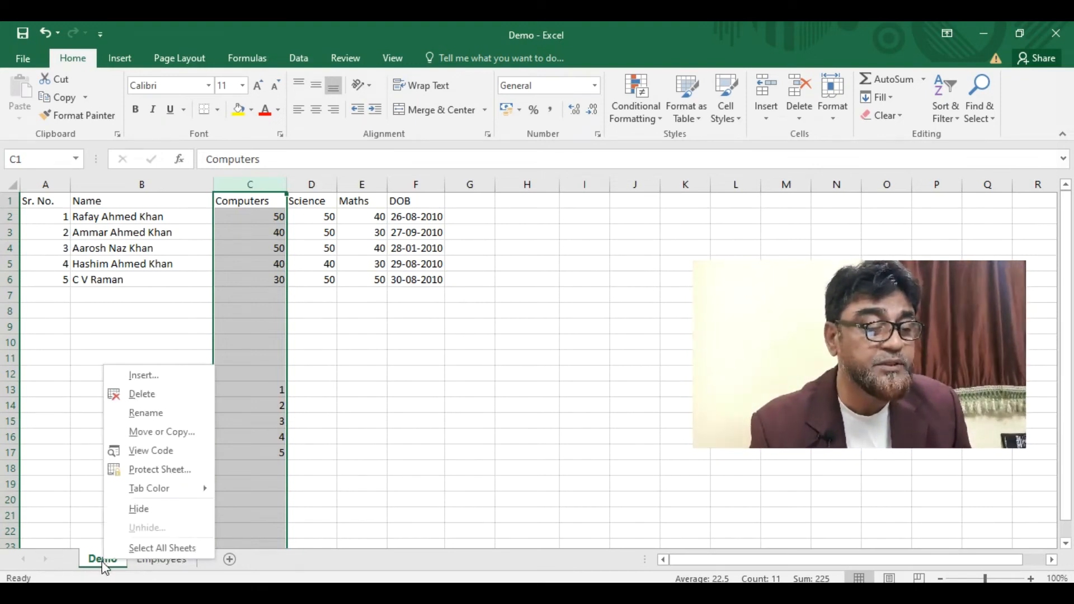
- Create a copy of the Demo sheet with Move or Copy and Create a copy ticked
left_click(162, 432)
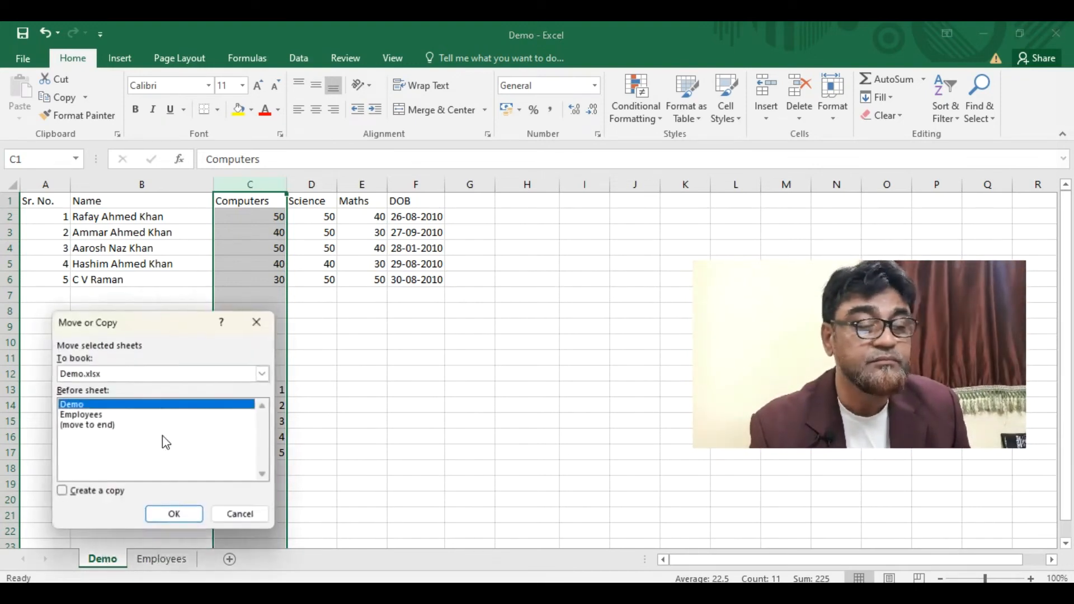
left_click(166, 515)
right_click(127, 562)
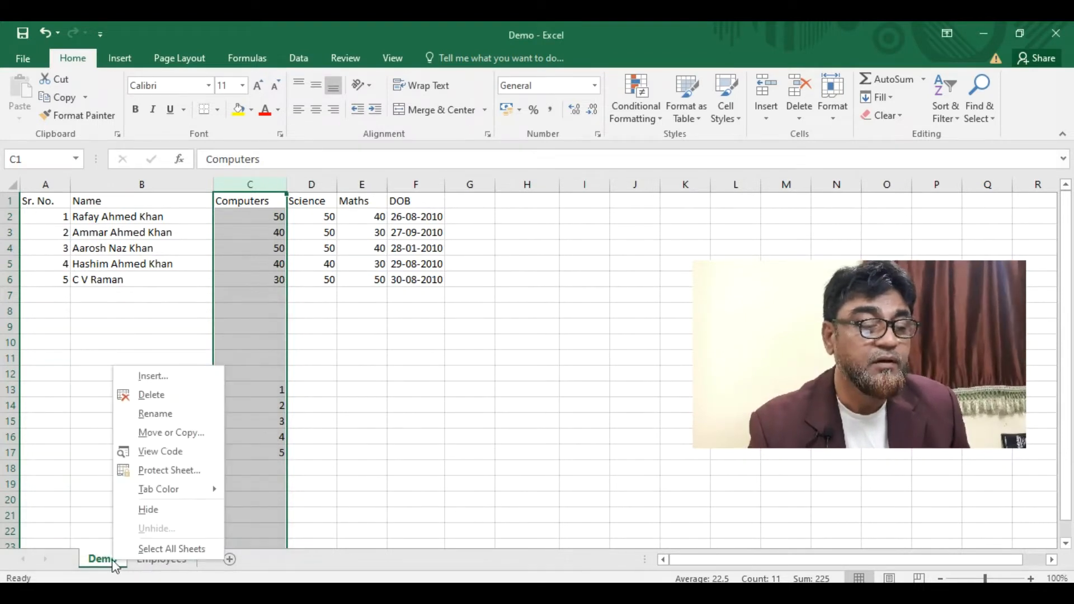
left_click(177, 434)
left_click(74, 494)
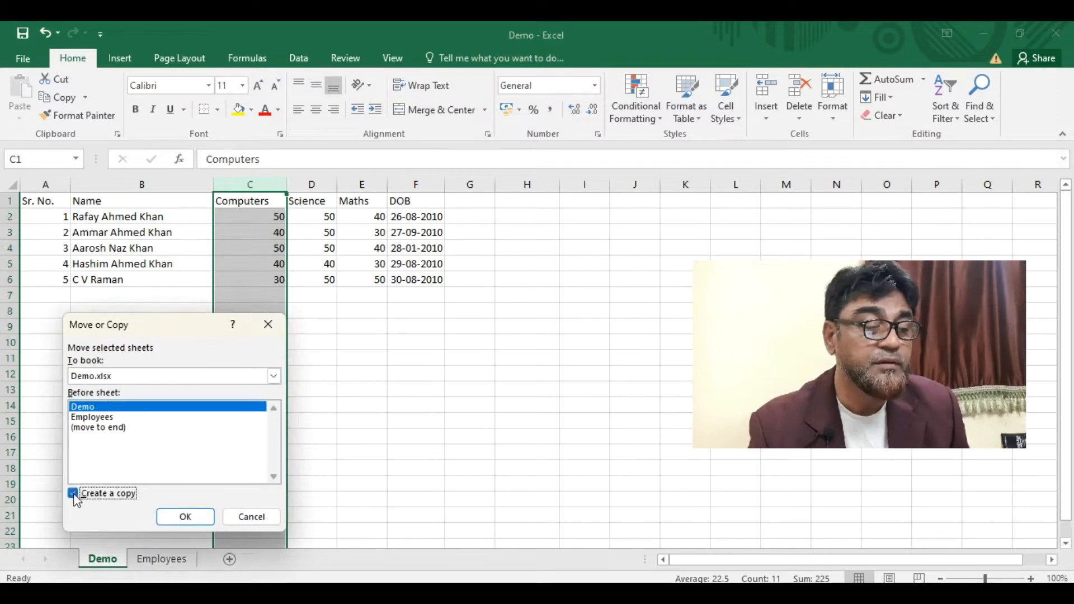
left_click(187, 517)
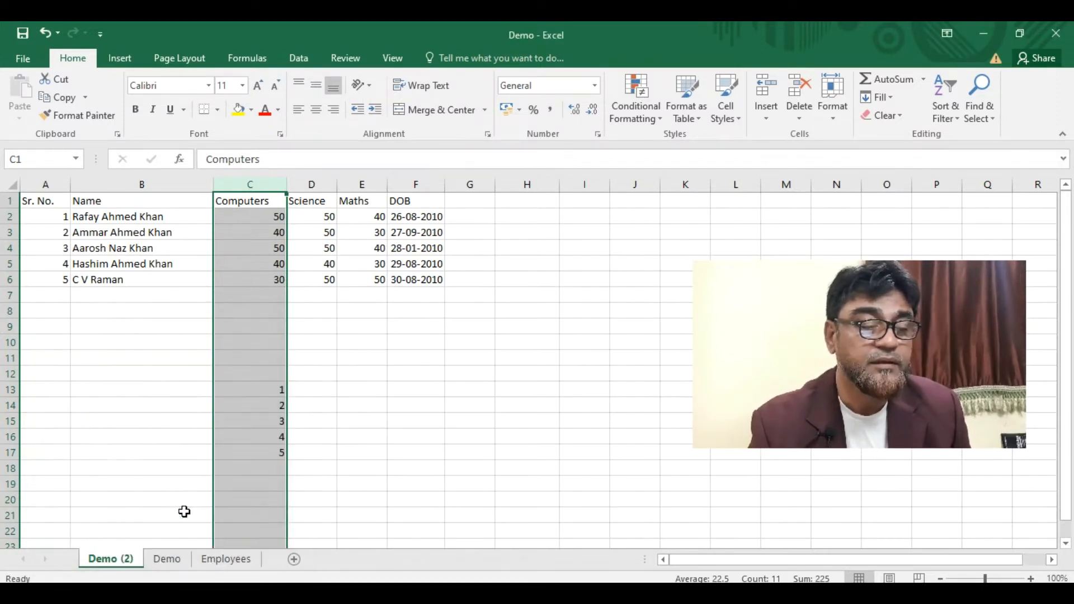
- Reorder the tabs to Demo, Employees, Demo (2) and show Employees
left_click_drag(120, 567, 231, 561)
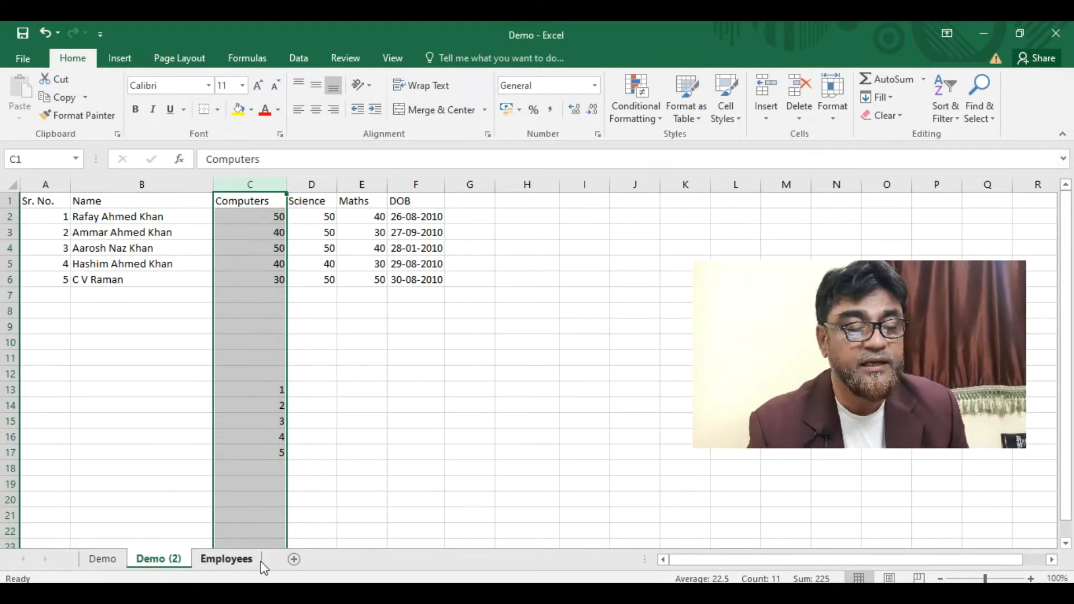
left_click_drag(223, 562, 157, 567)
left_click(225, 560)
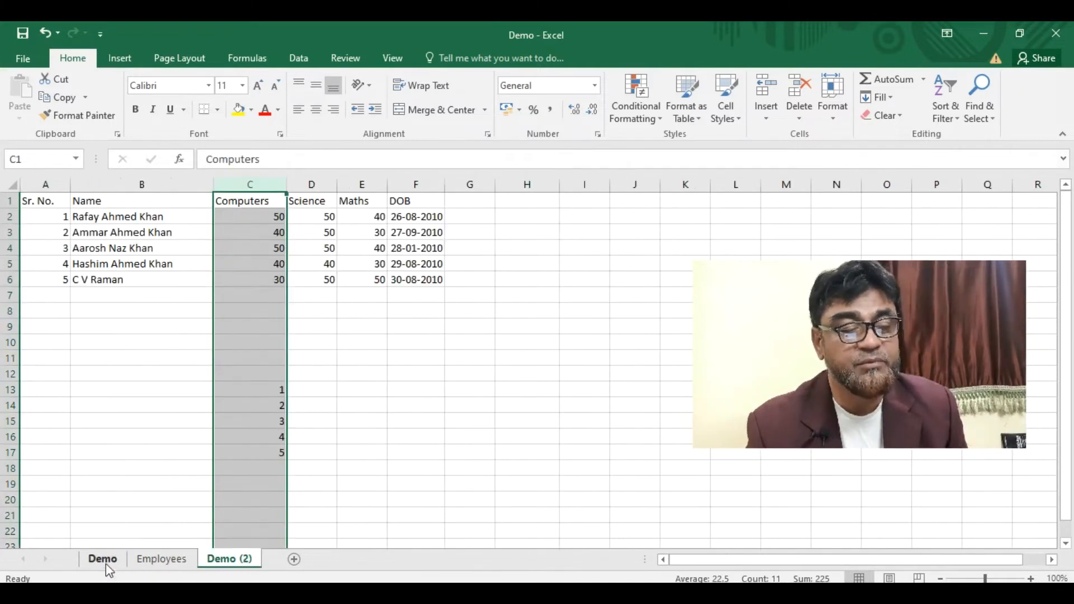
left_click(147, 559)
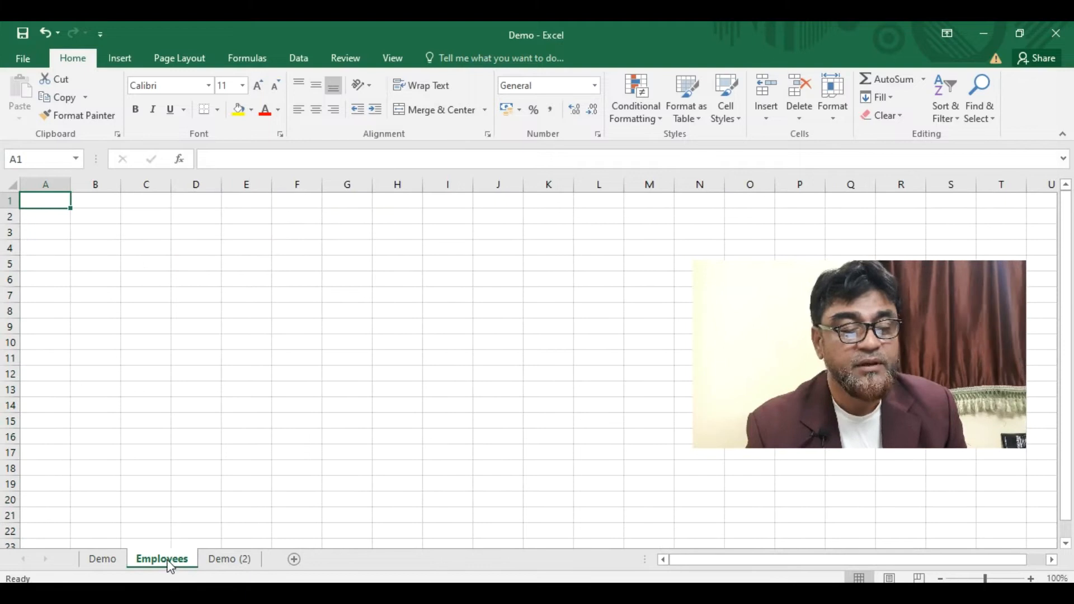
- Copy the Demo sheet to (new book) with Create a copy ticked, then minimize Book2
right_click(111, 567)
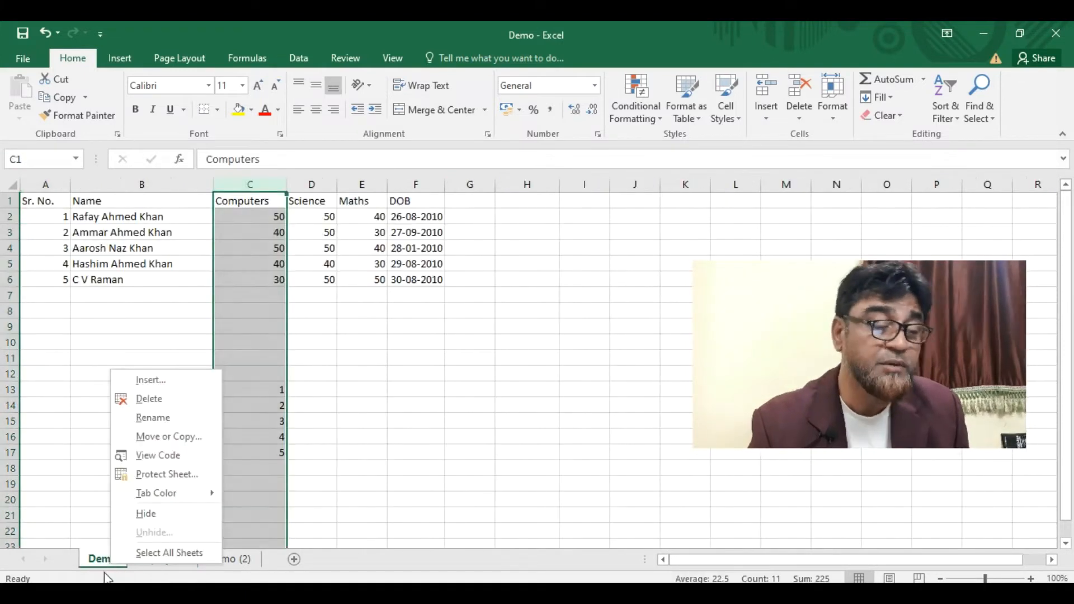
left_click(197, 437)
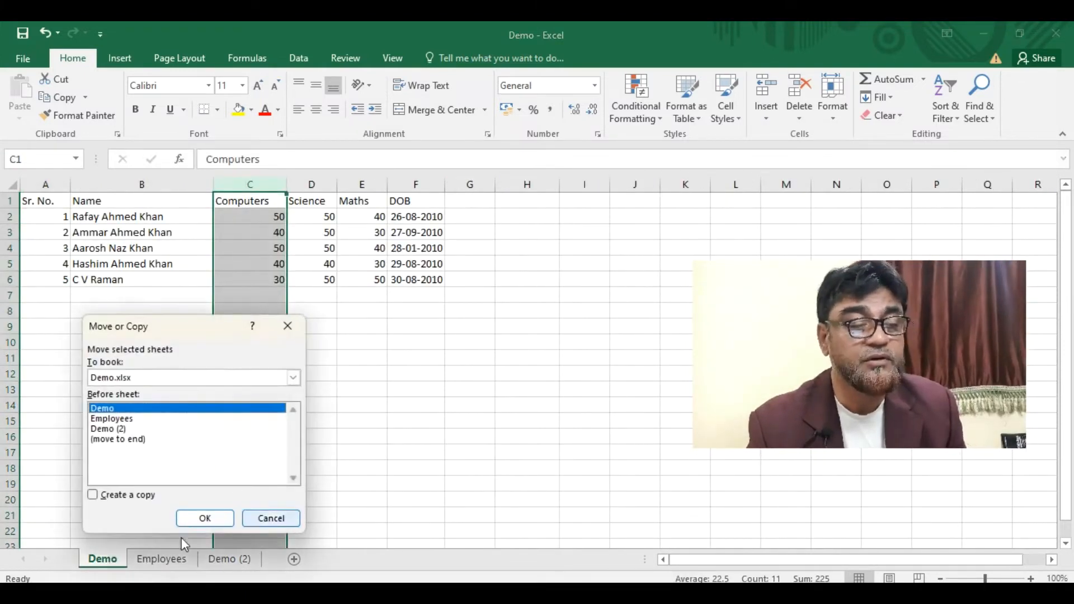
left_click(294, 378)
left_click(294, 378)
left_click(294, 378)
left_click(159, 398)
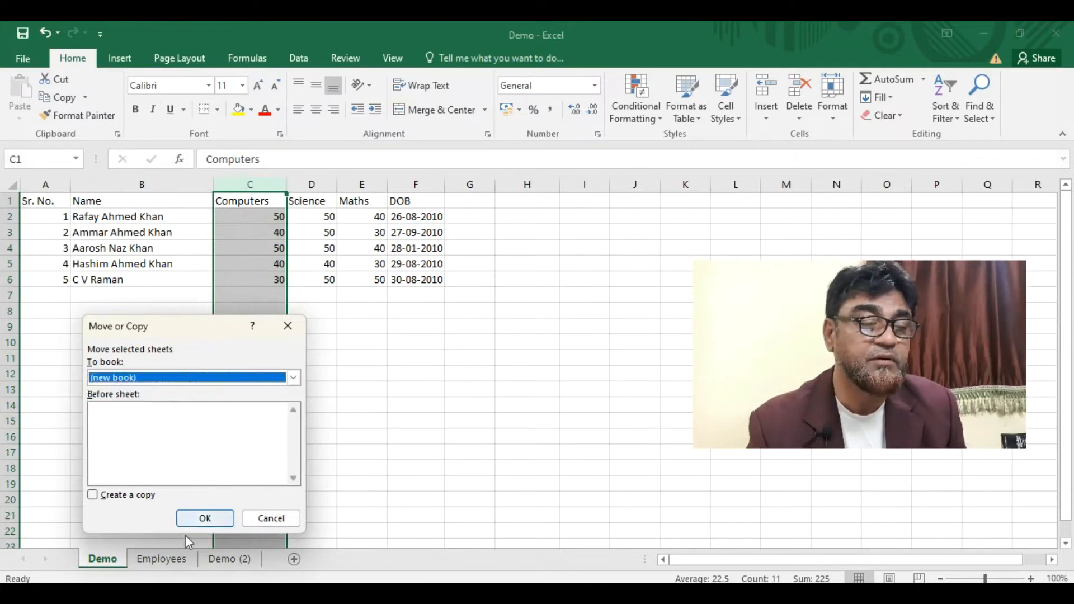
left_click(125, 496)
left_click(208, 520)
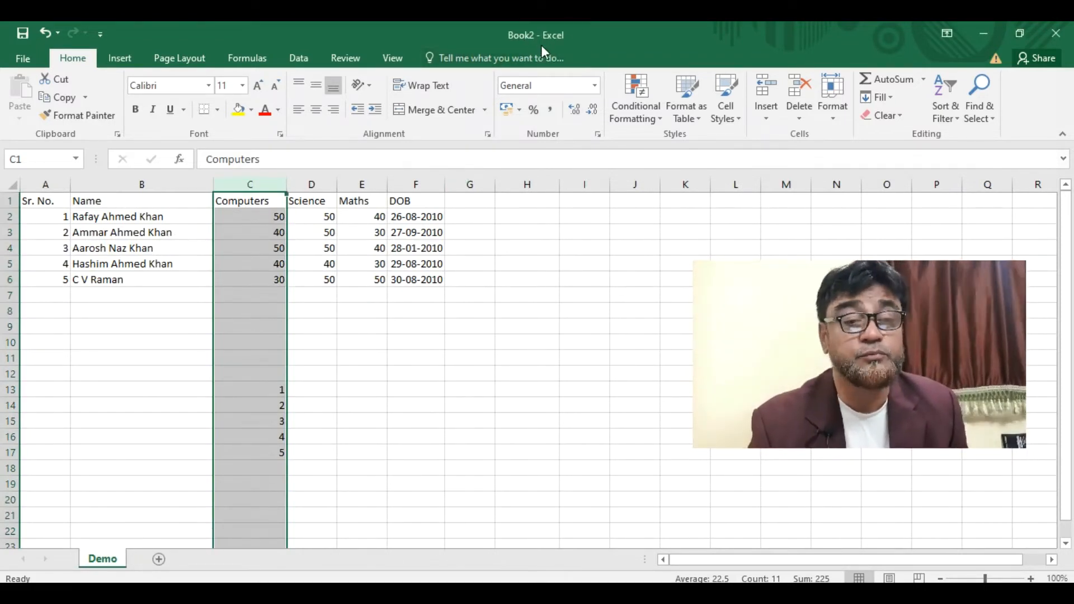
left_click(981, 33)
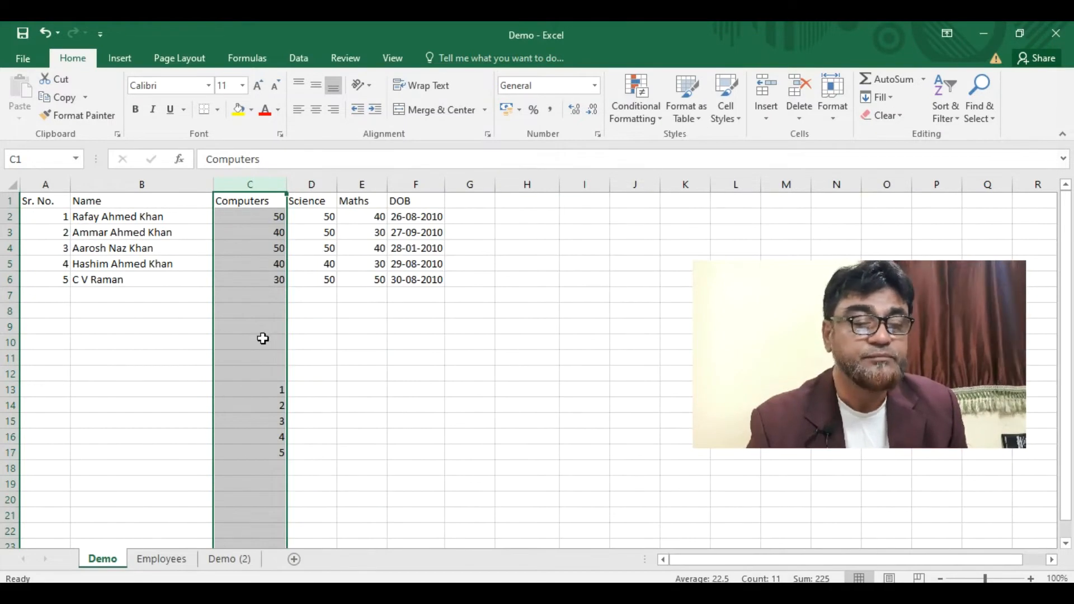
- Clear the stray numbers 1–5 from C13:C17 below the Computers column
left_click_drag(241, 391, 239, 447)
key("Delete")
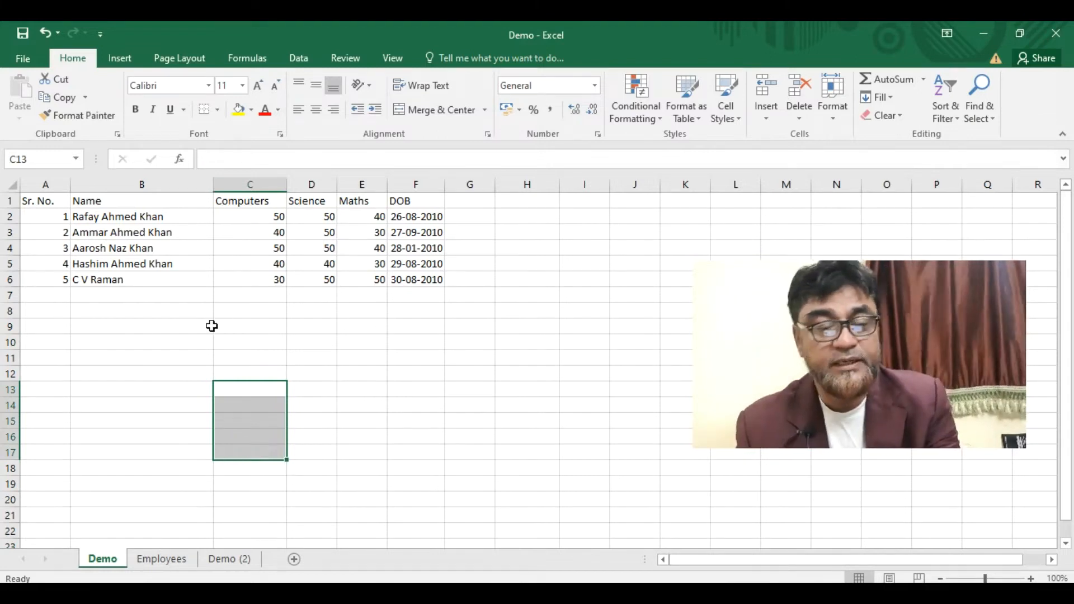
left_click(104, 330)
left_click(62, 311)
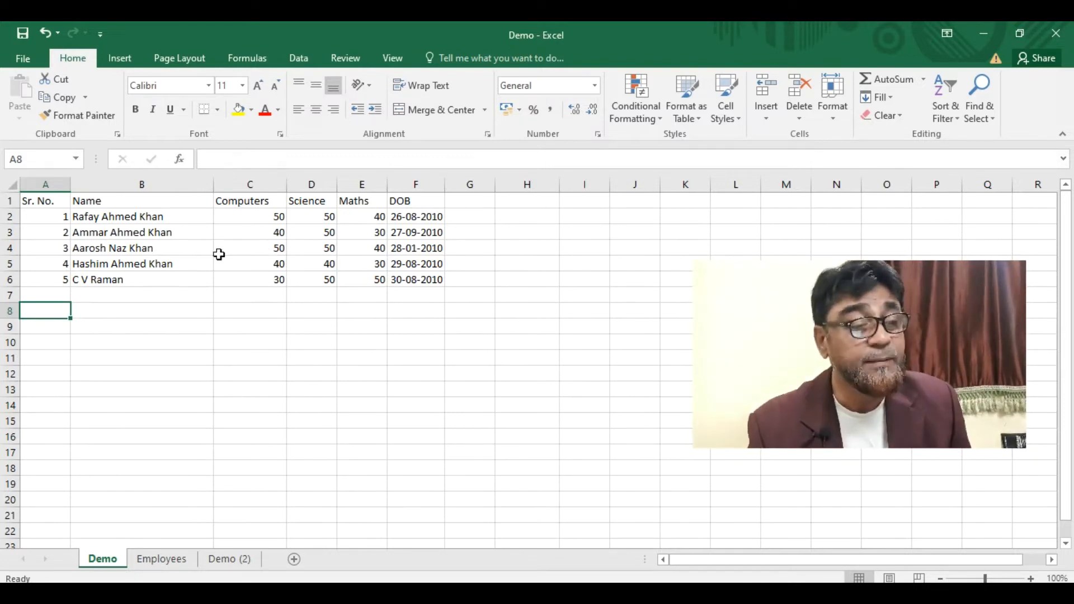
- Demonstrate multi-range selection across the names, DOB dates, Science and Computers marks
left_click_drag(122, 220, 139, 278)
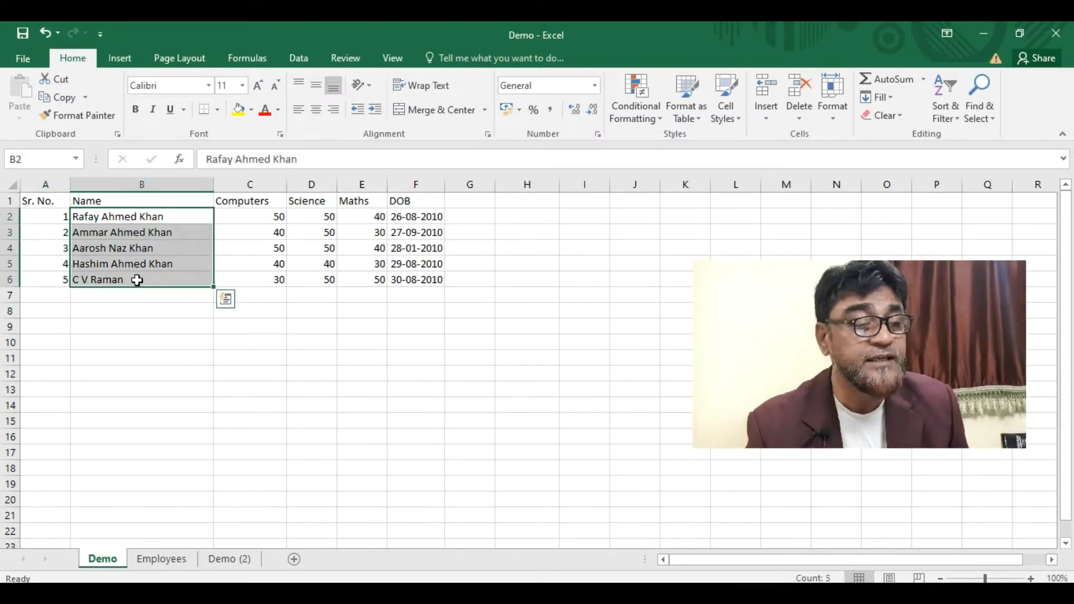
left_click_drag(400, 218, 398, 278, "ctrl")
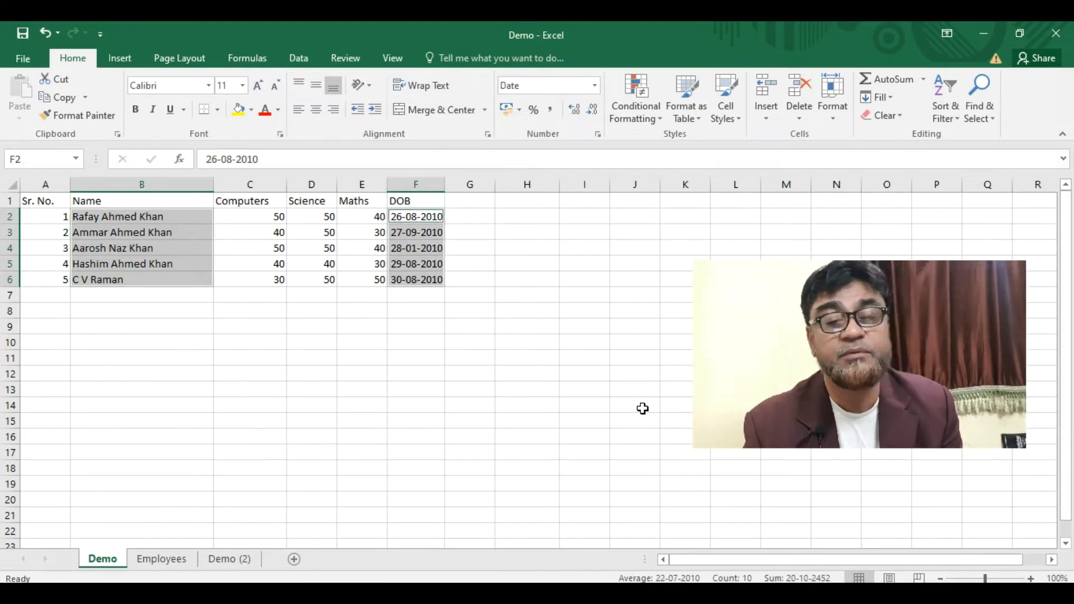
left_click_drag(319, 248, 320, 278)
left_click_drag(256, 220, 275, 232)
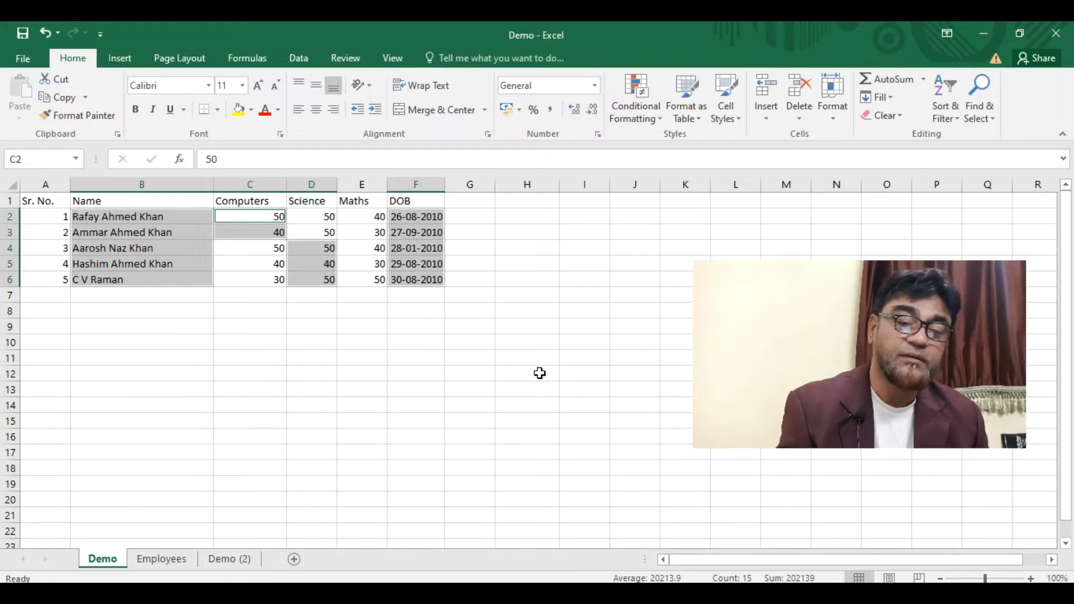
left_click(417, 341)
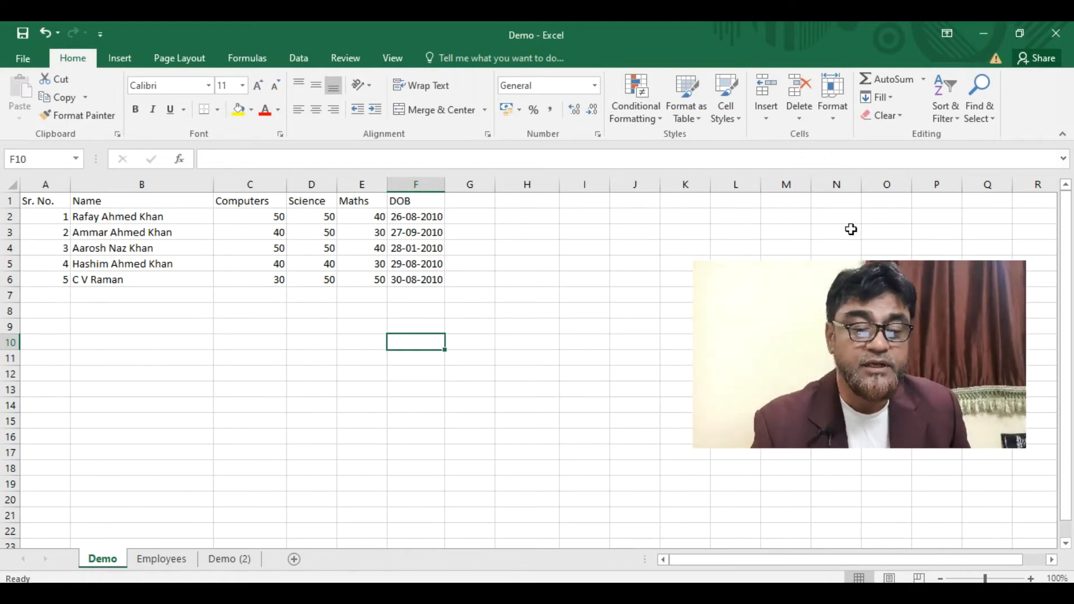
left_click(345, 58)
left_click_drag(142, 217, 152, 231)
- Add a 'Total' heading in G1
left_click(486, 203)
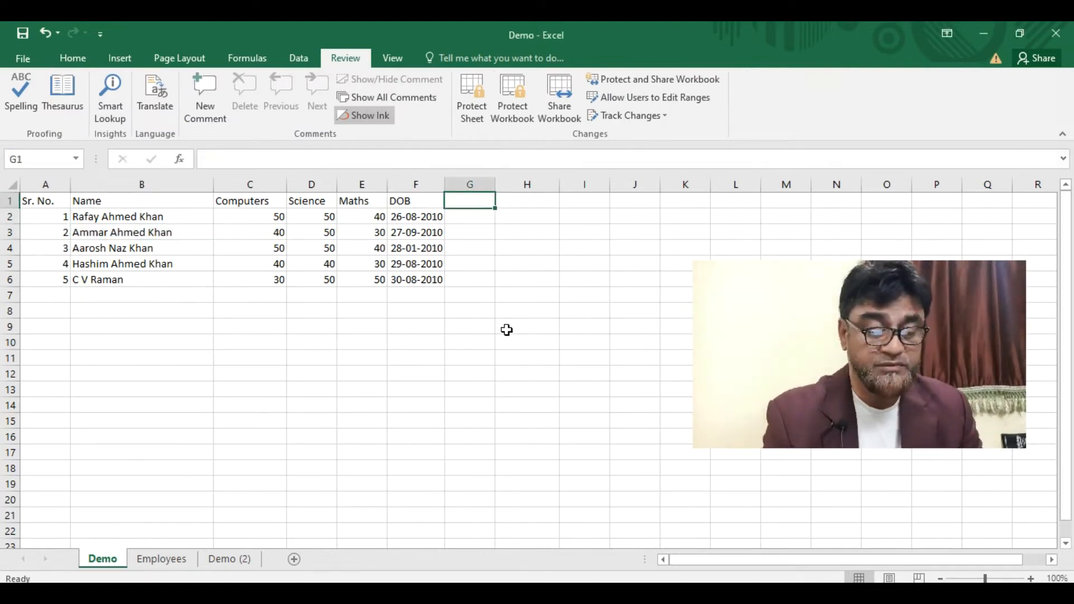
type("Total")
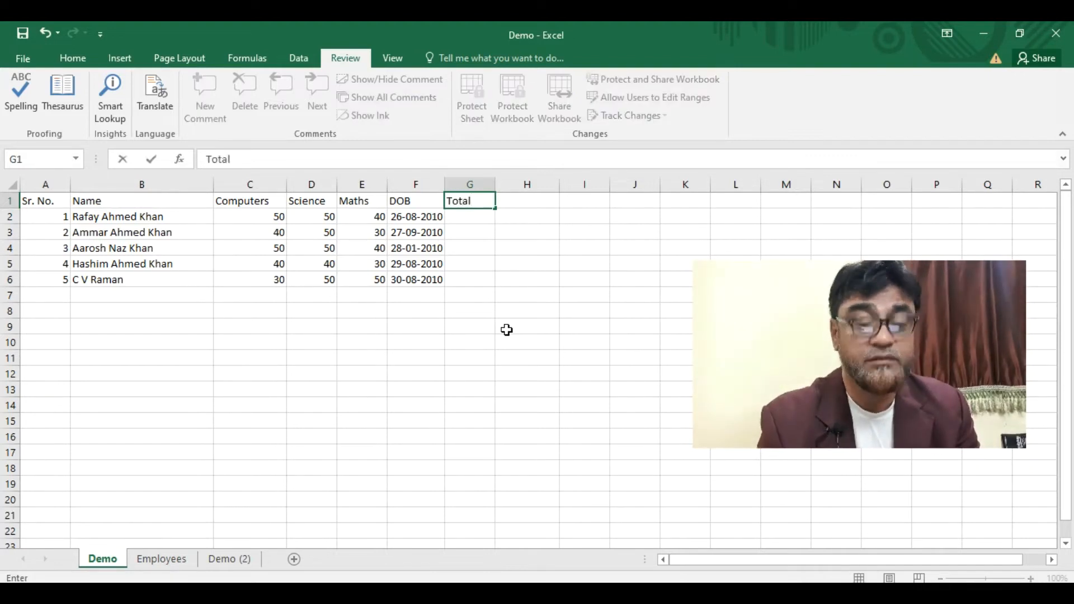
key("Return")
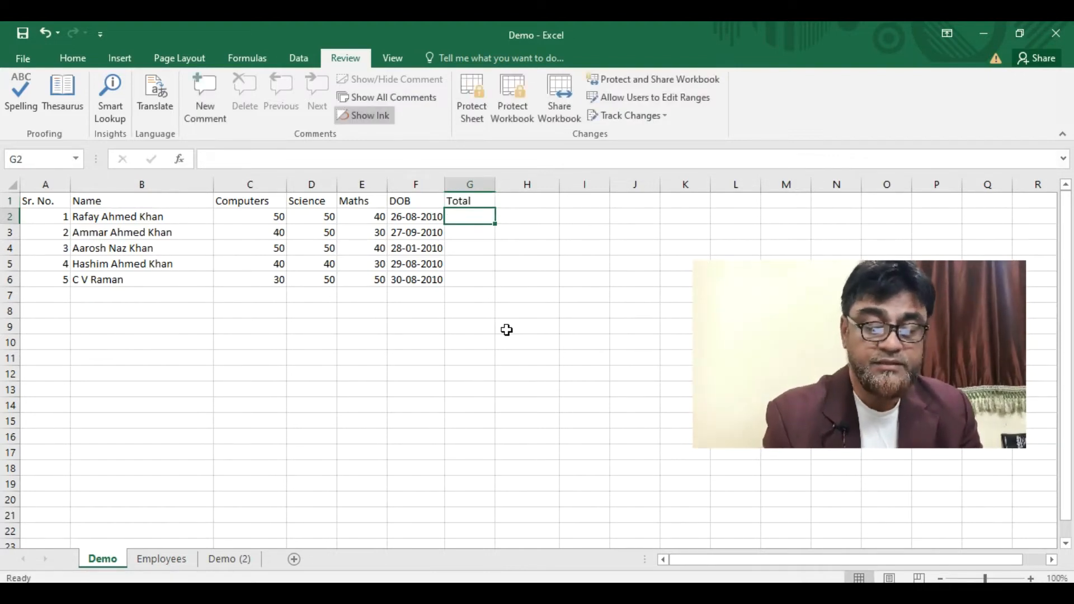
- Start a Total formula in G2 adding A1 and B1
type("=A1")
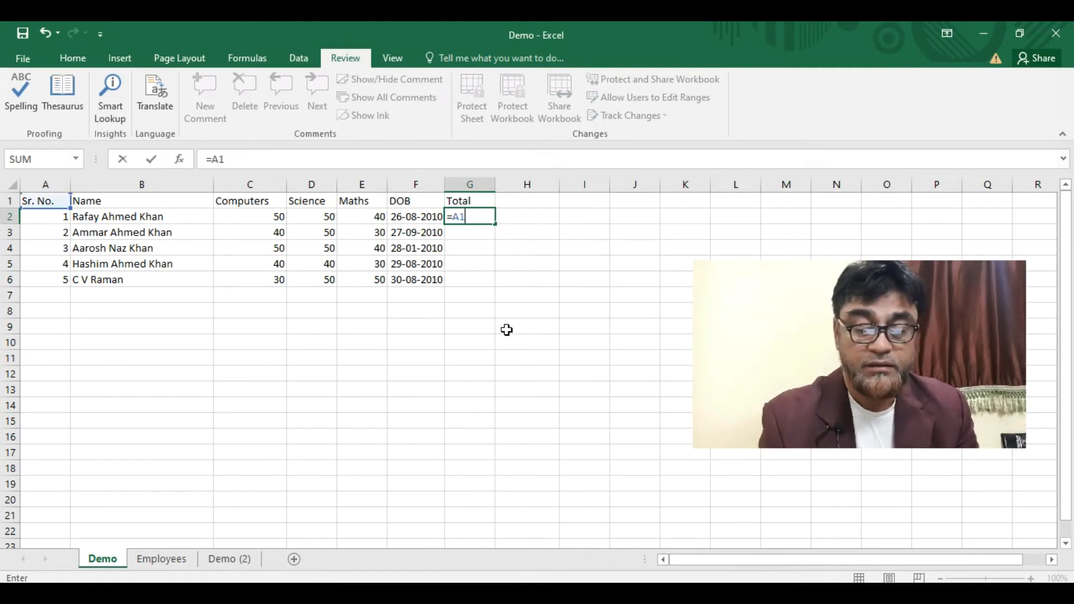
type("=B")
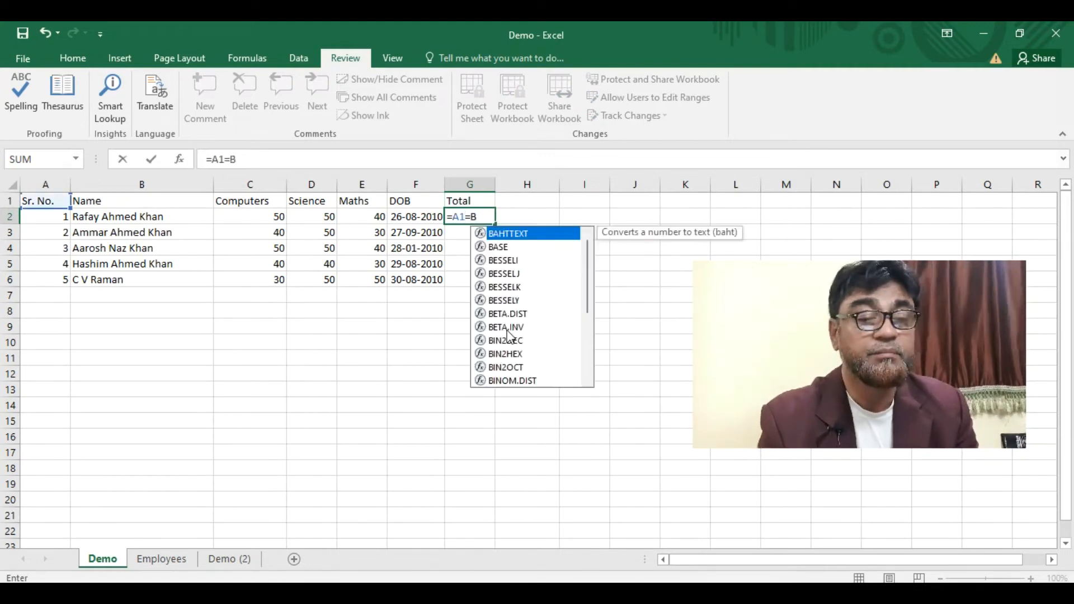
type("1")
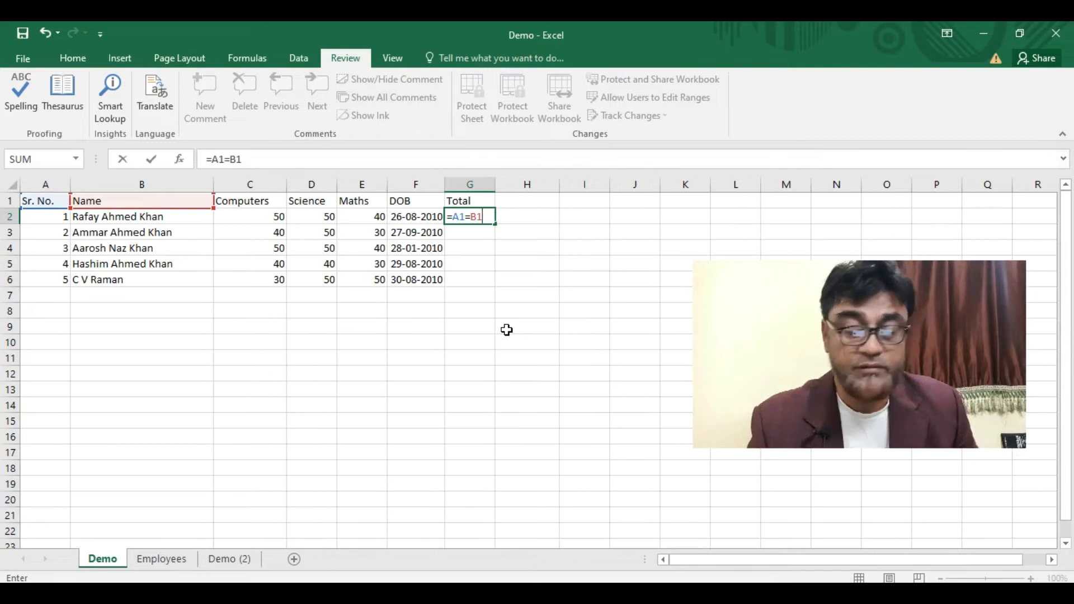
key("BackSpace")
key("BackSpace")
key("BackSpace")
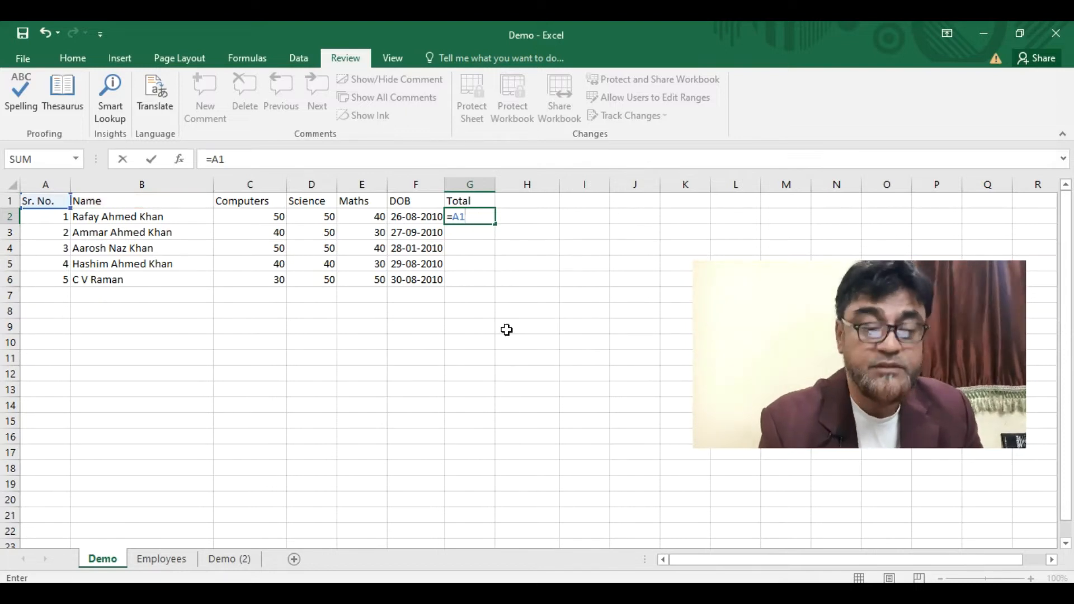
type("=")
key("BackSpace")
type("+")
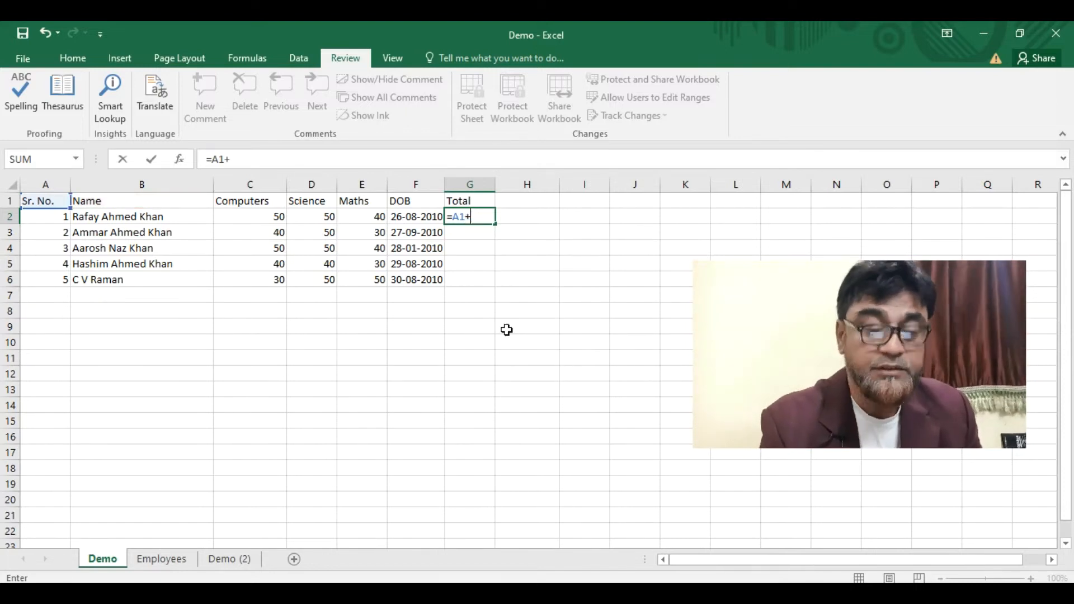
type("B1")
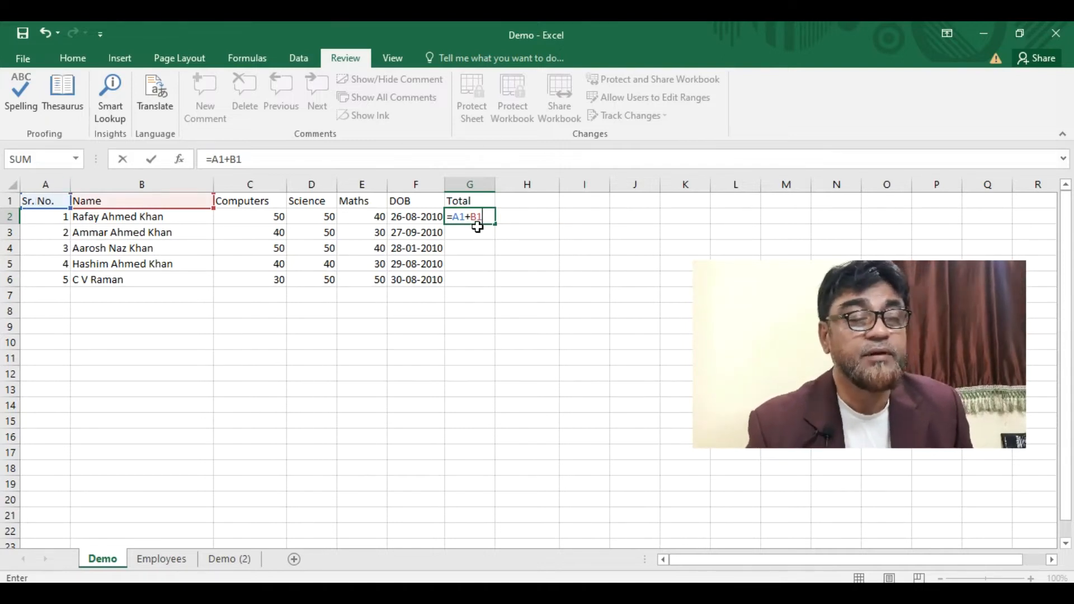
left_click(244, 214)
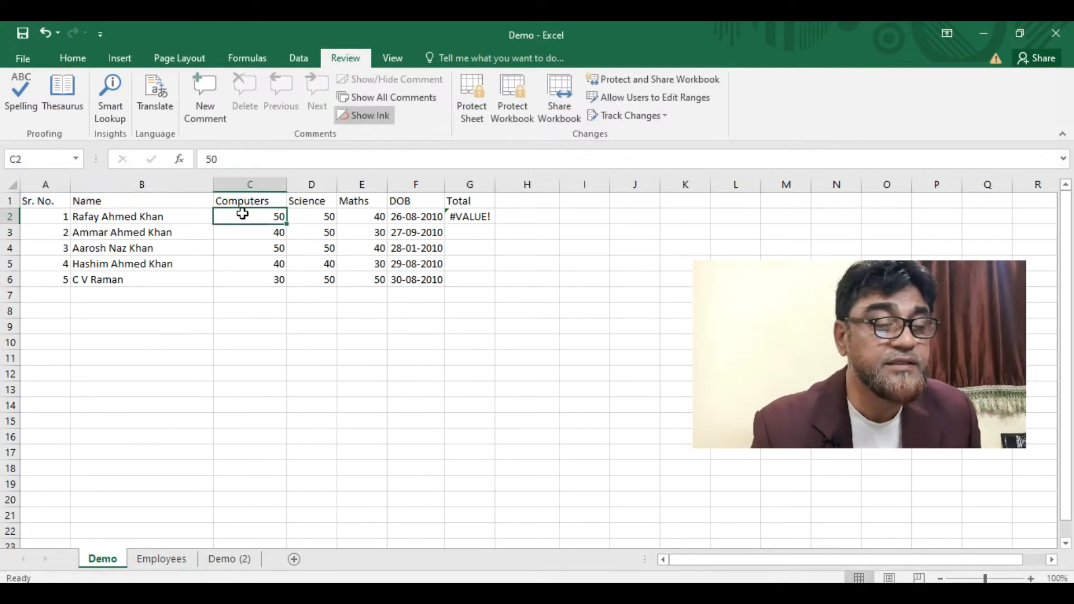
left_click(309, 215)
left_click(359, 215)
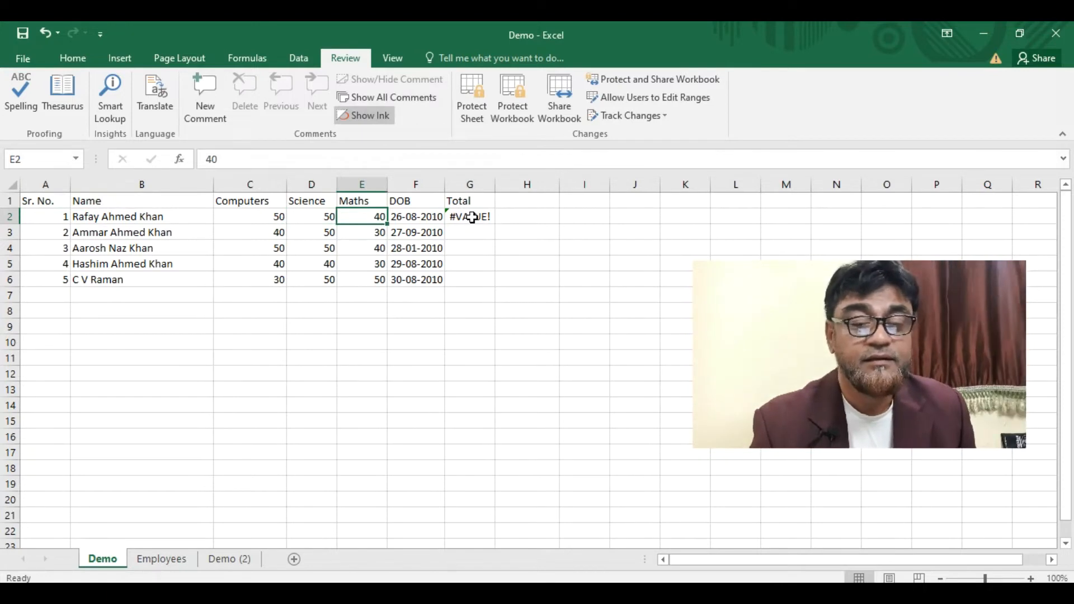
left_click(472, 217)
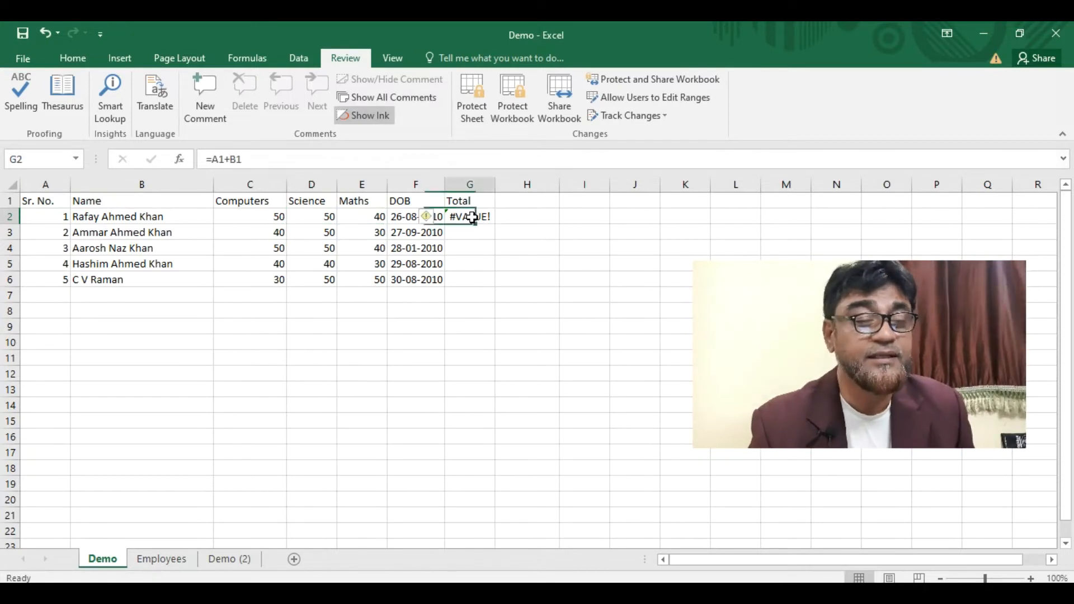
- Edit the G2 formula to =C1+D1+E1, which returns #VALUE!
left_click(226, 160)
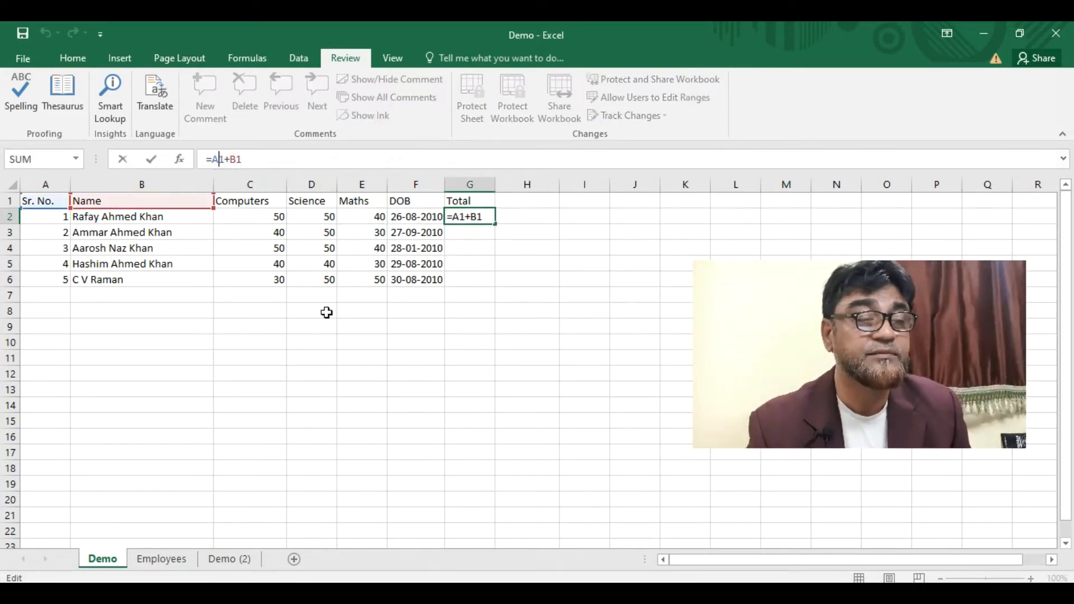
key("BackSpace")
type("c")
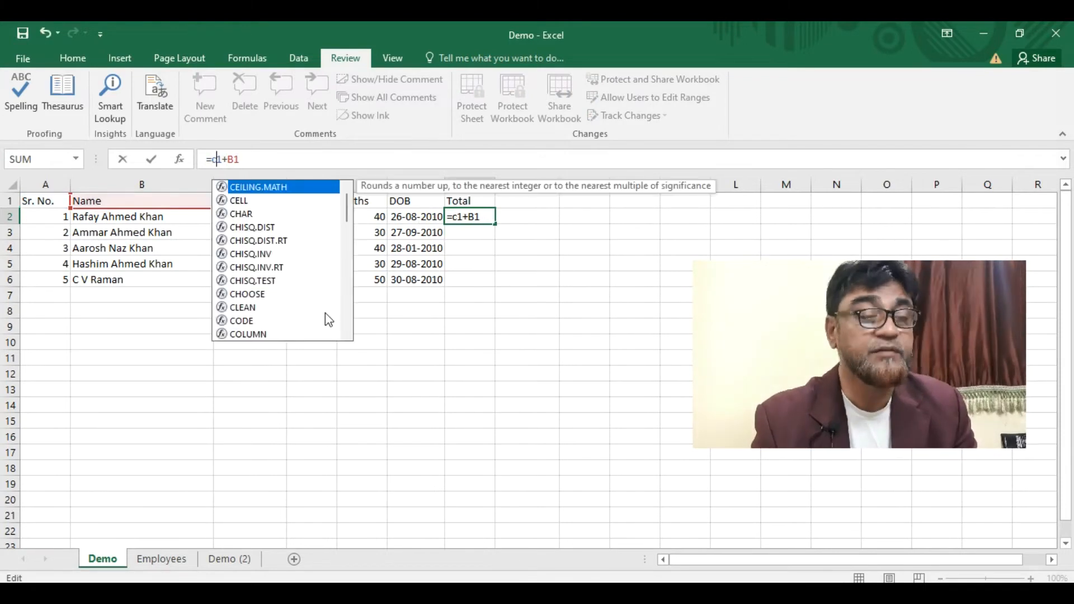
key("Right")
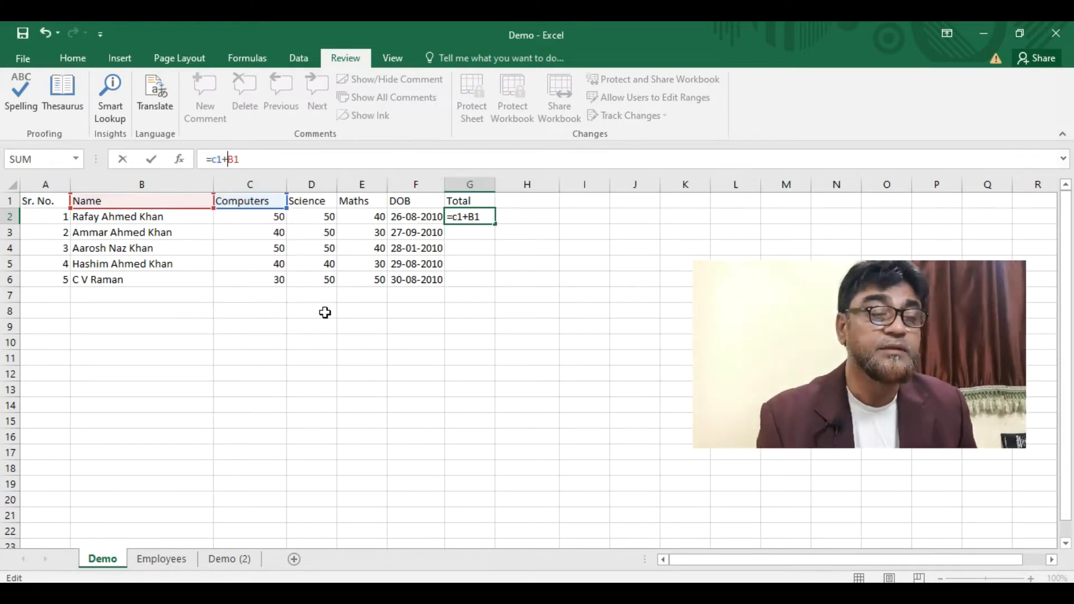
key("Delete")
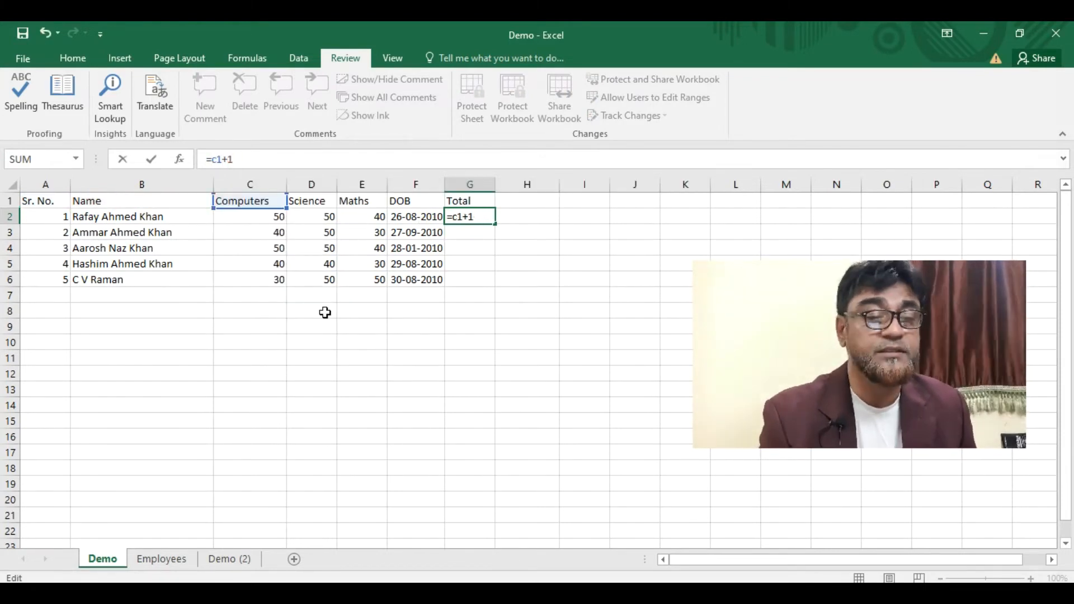
type("d")
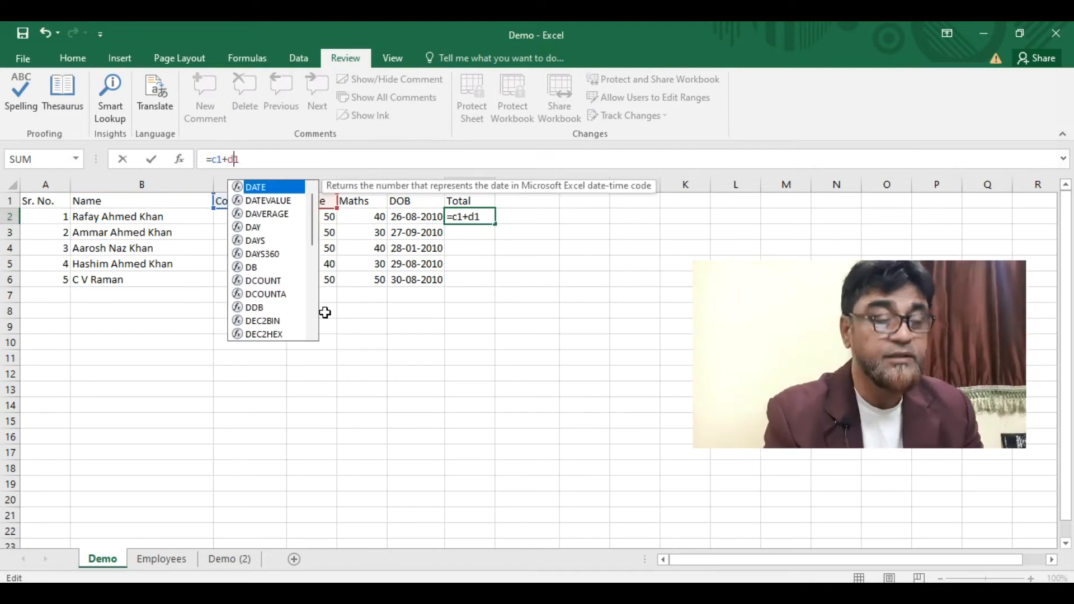
left_click(326, 156)
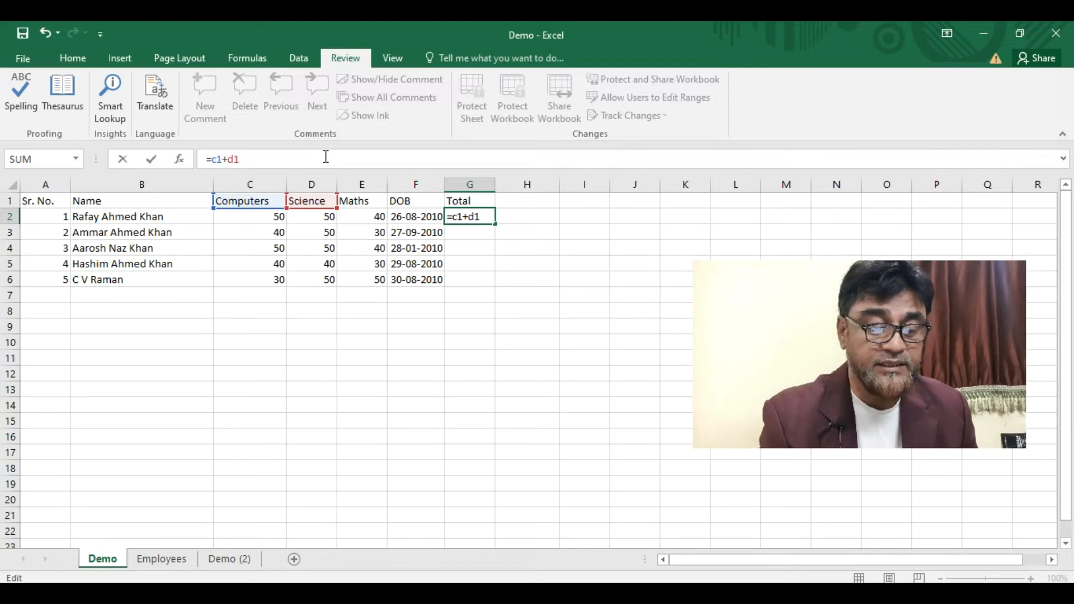
type("=")
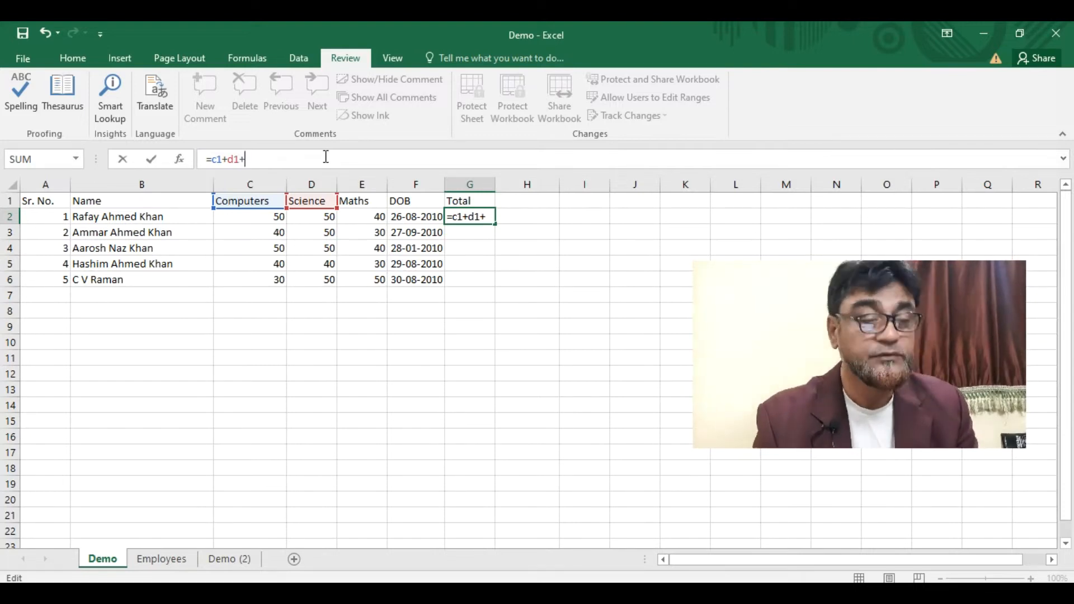
type("e1")
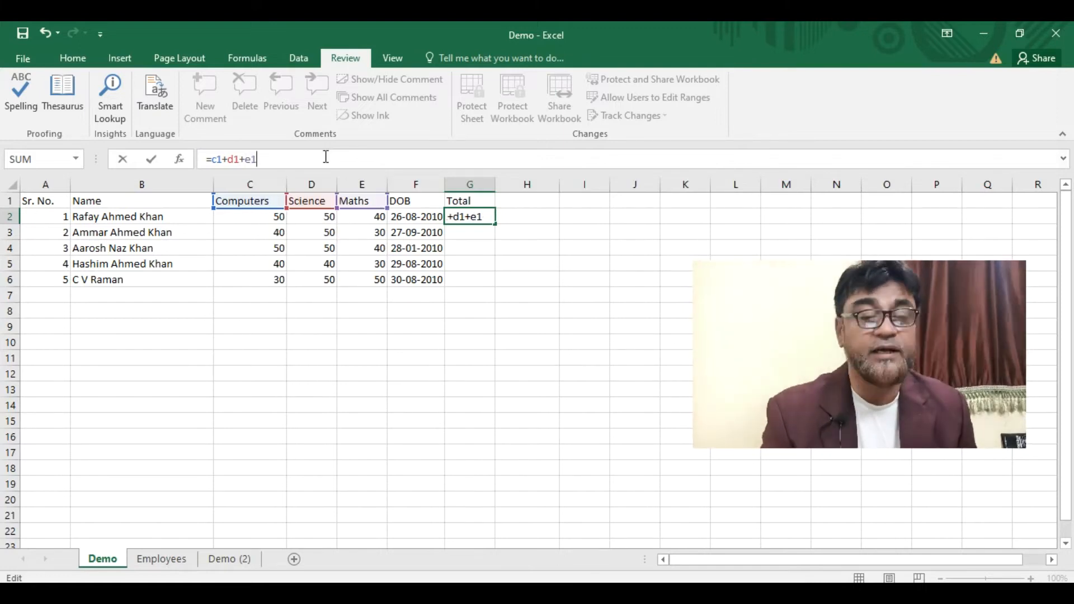
key("Return")
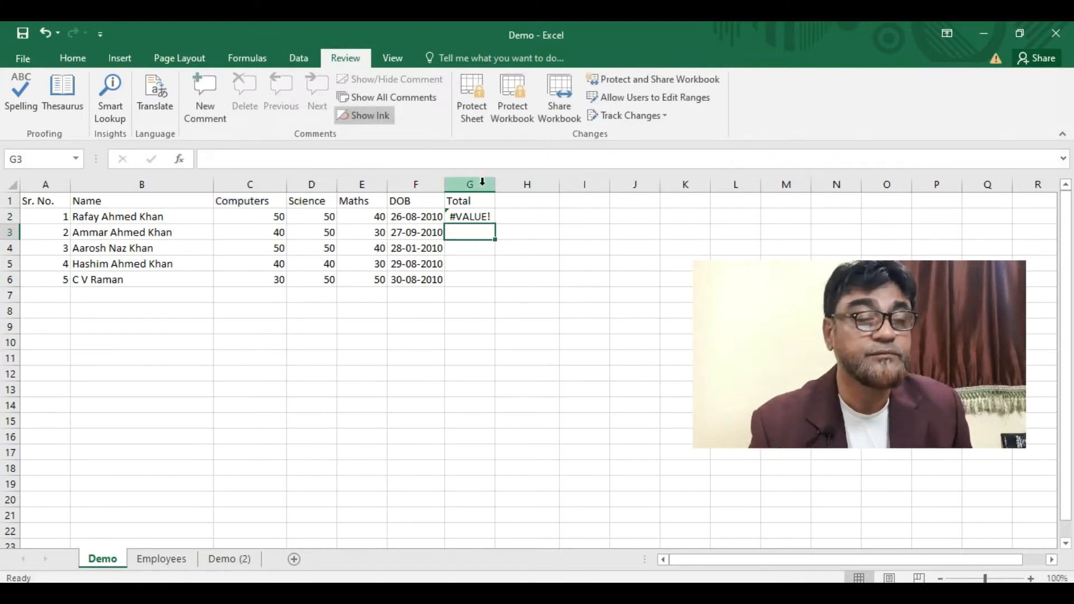
left_click(472, 212)
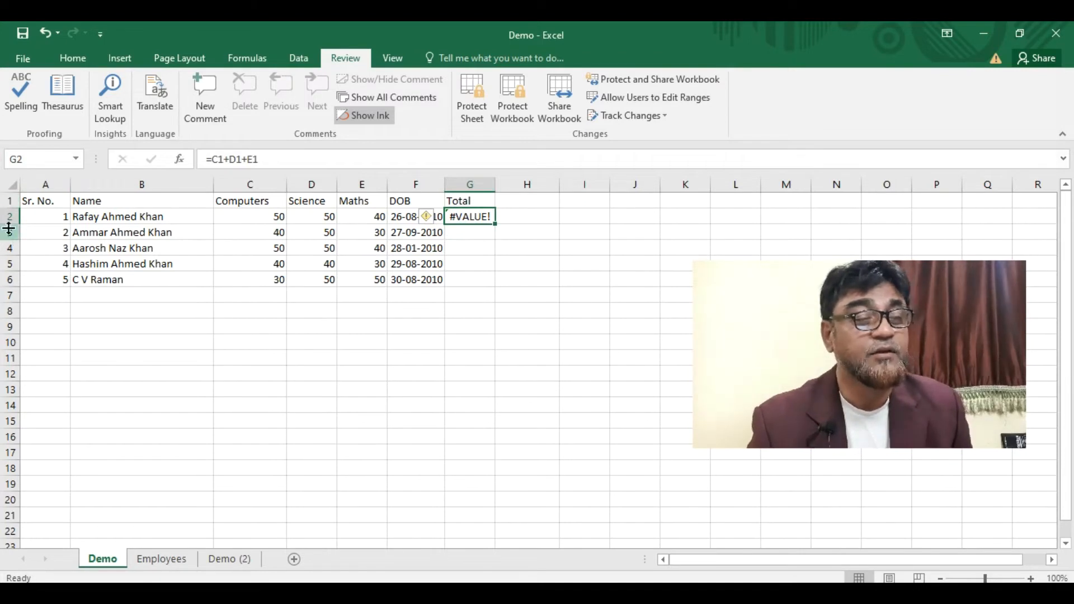
- Change the G2 formula to =C2+D2+E2 so it shows 140
left_click(220, 159)
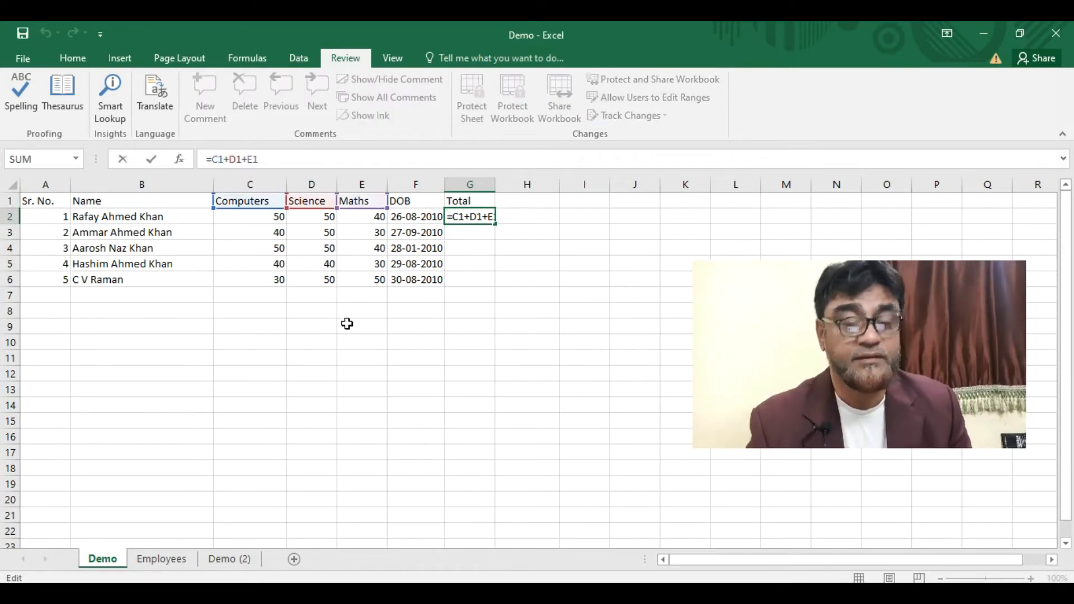
key("Delete")
type("2+D")
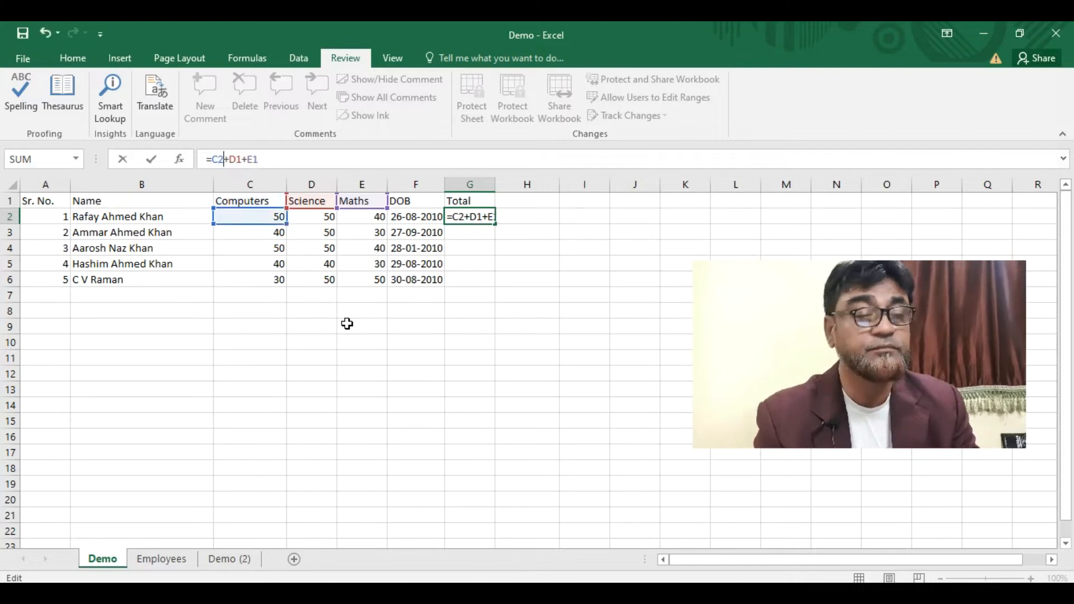
type("2")
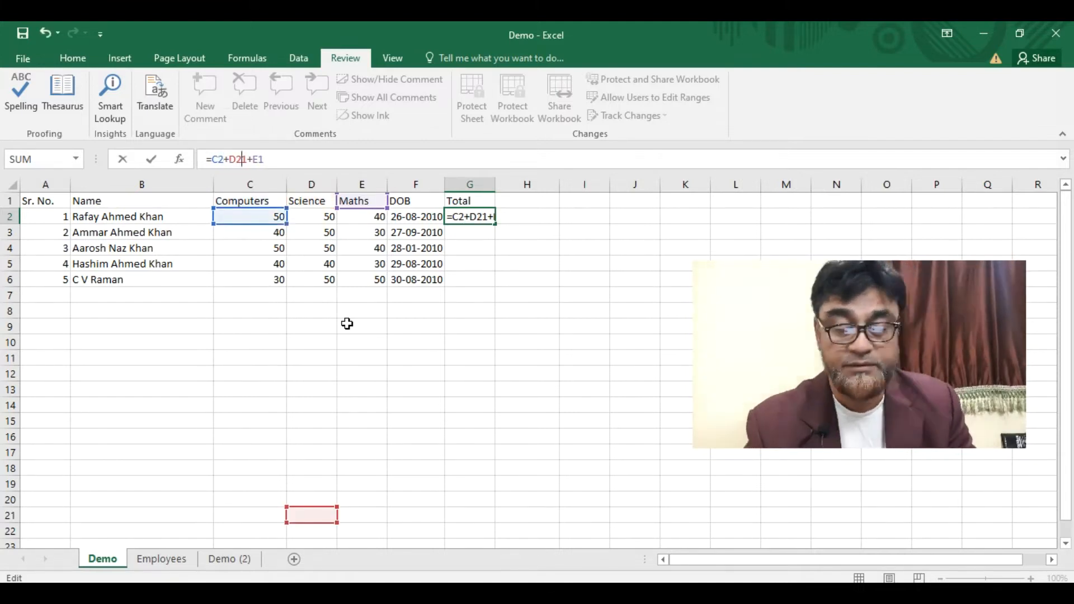
key("Delete")
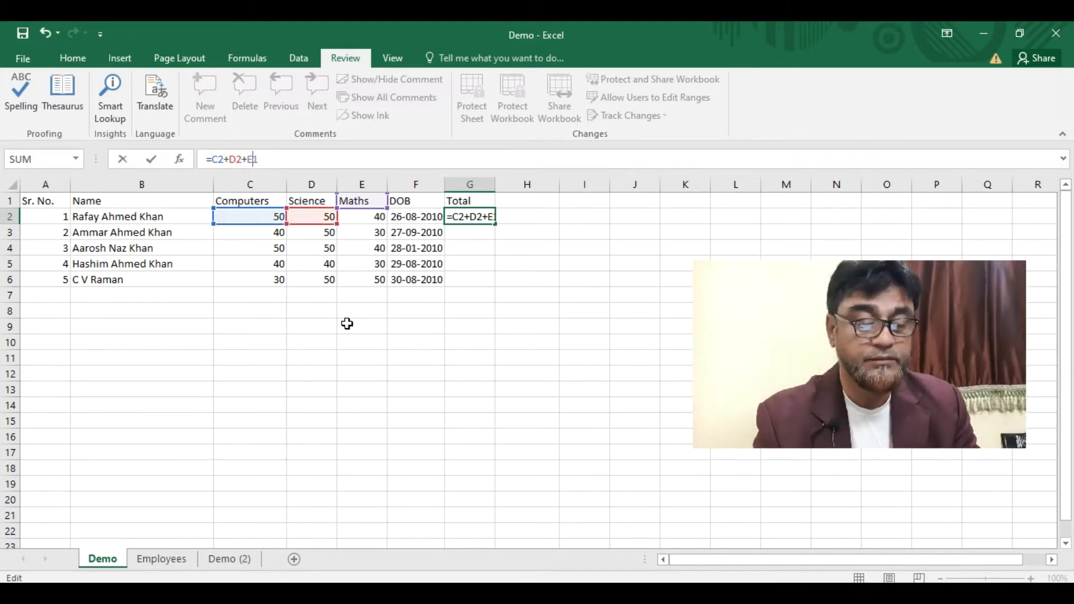
type("3")
key("Delete")
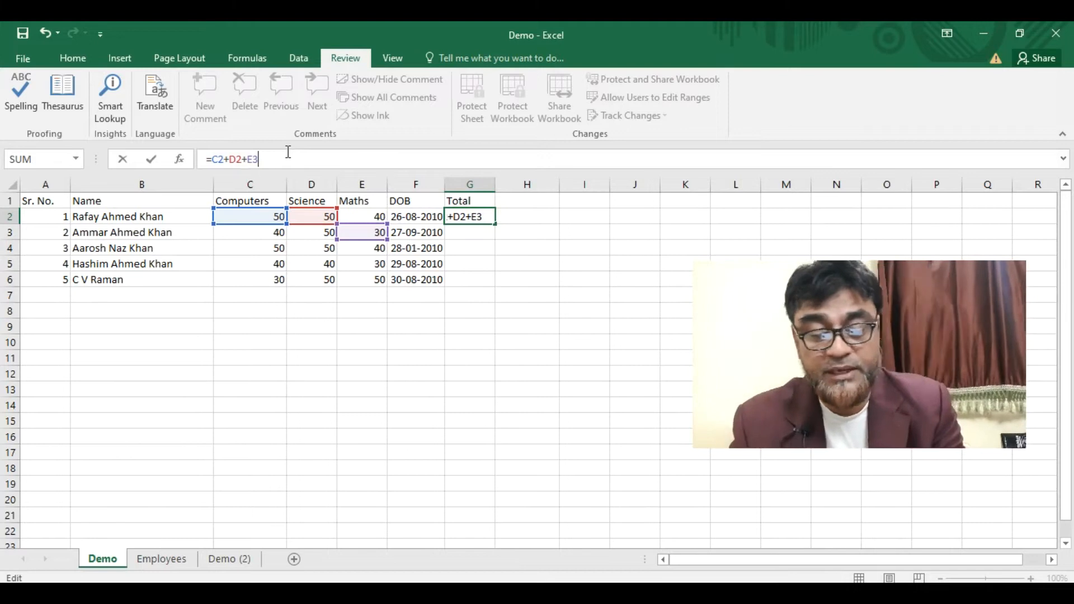
key("BackSpace")
type("2")
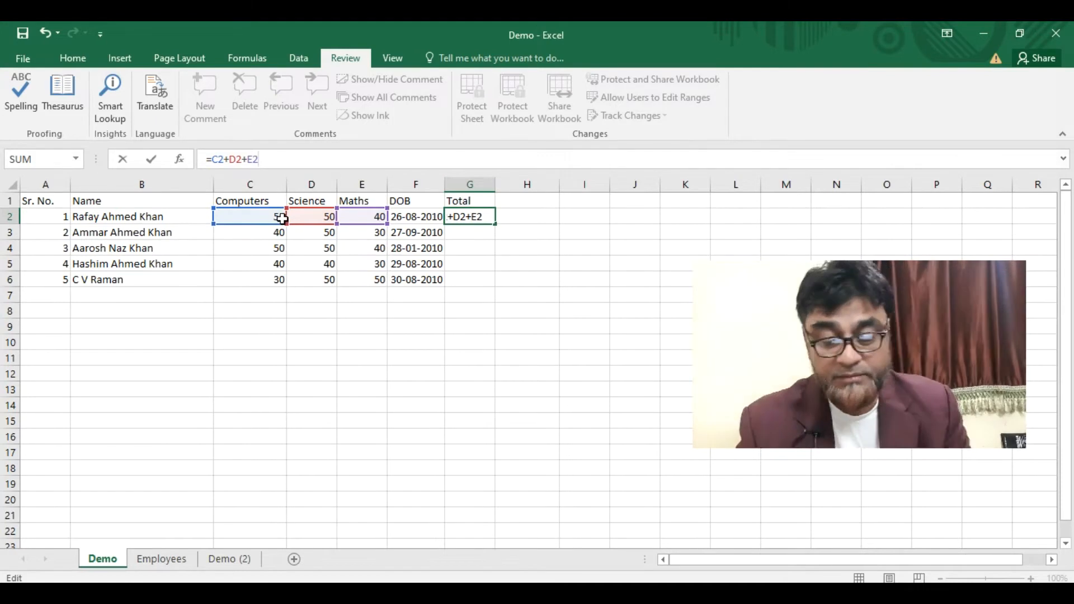
key("Return")
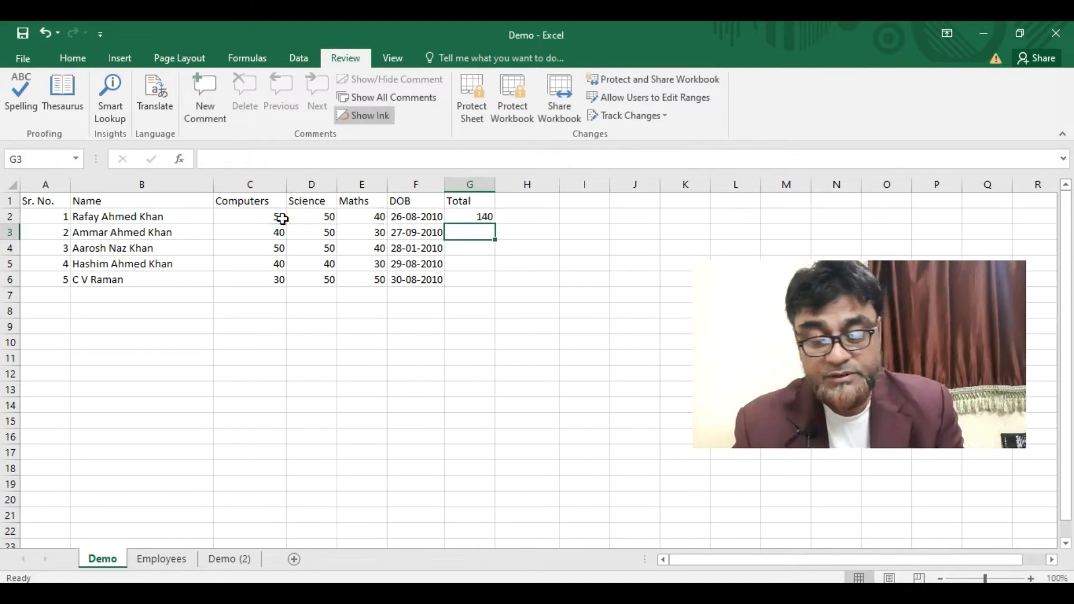
left_click(473, 215)
- Fill the G2 formula down to G6, giving totals 140, 120, 140, 110 and 130
left_click_drag(495, 223, 481, 286)
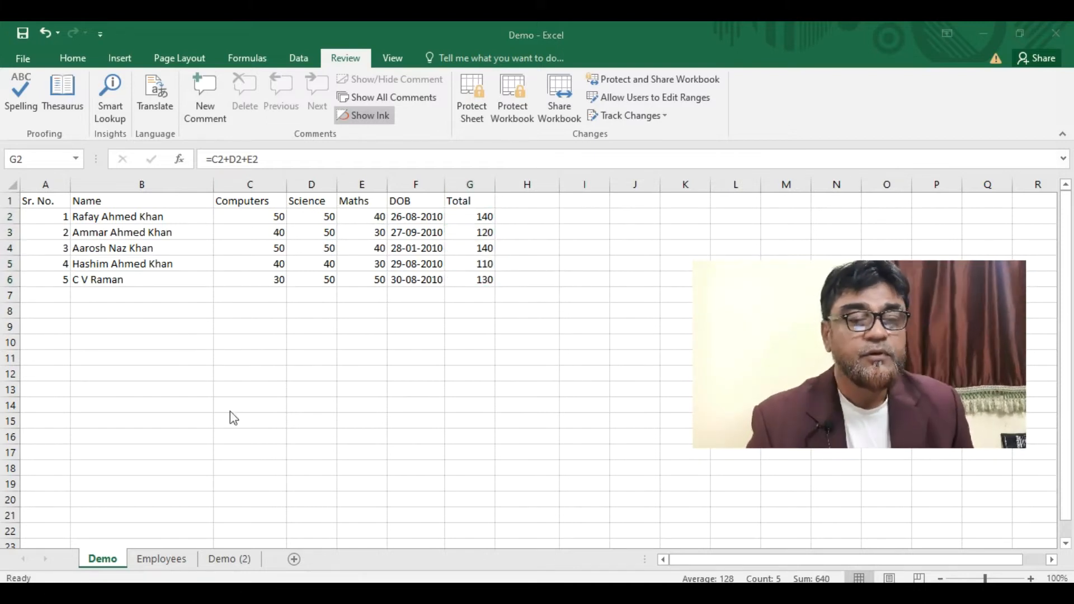
left_click(465, 219)
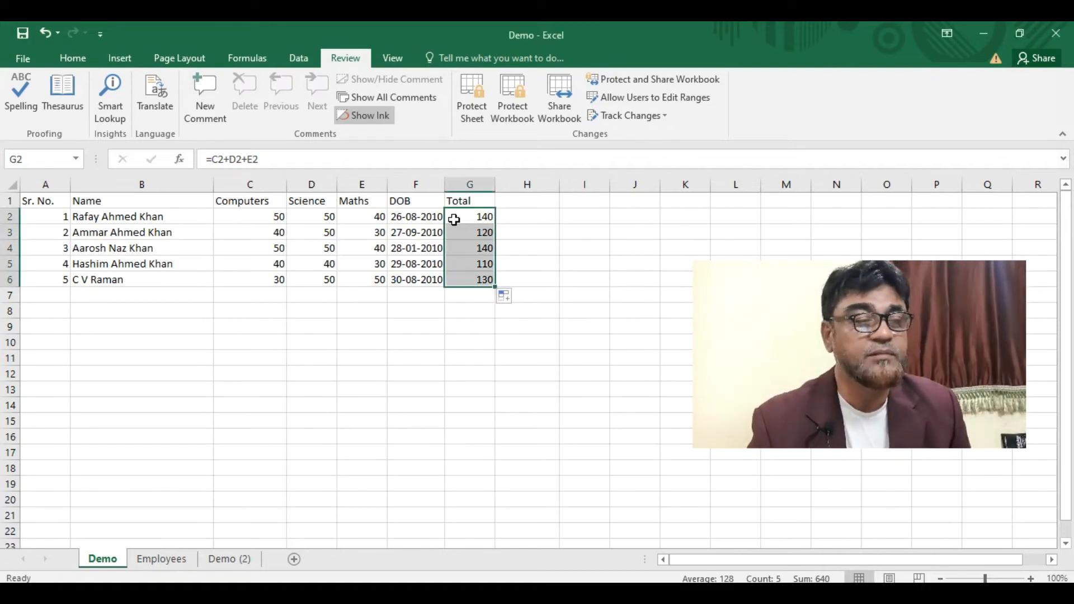
left_click(68, 53)
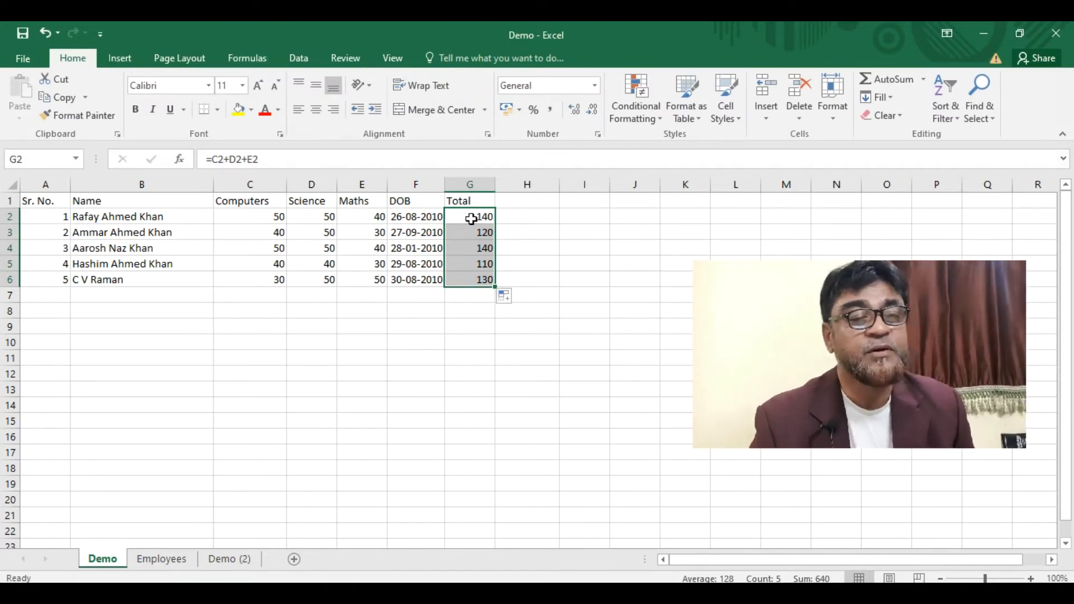
left_click(472, 296)
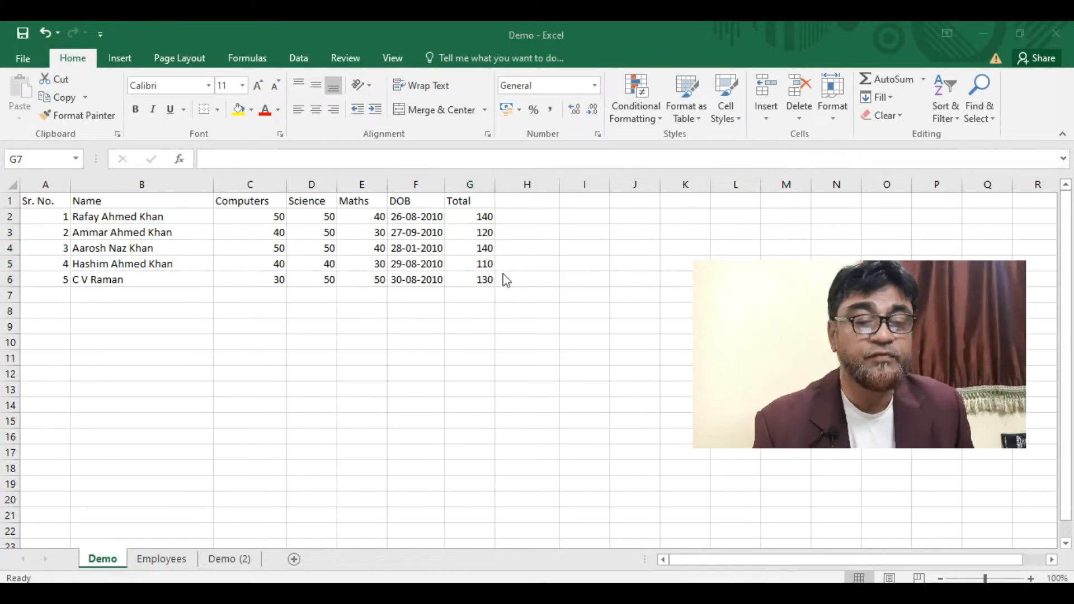
left_click(465, 217)
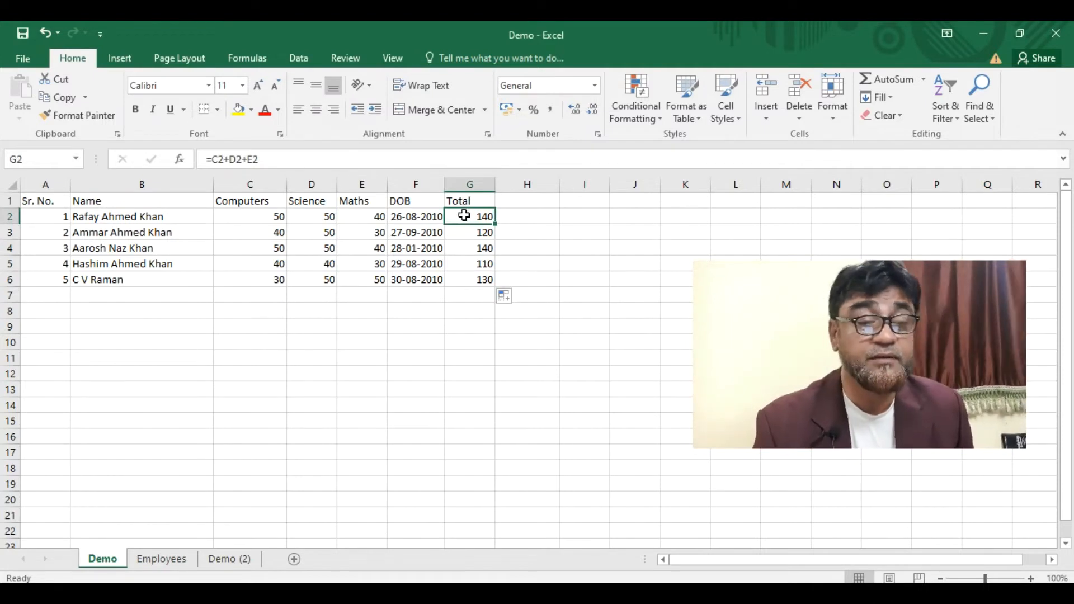
- Copy the 140 total from G2 and paste it into C11 as values only
right_click(464, 216)
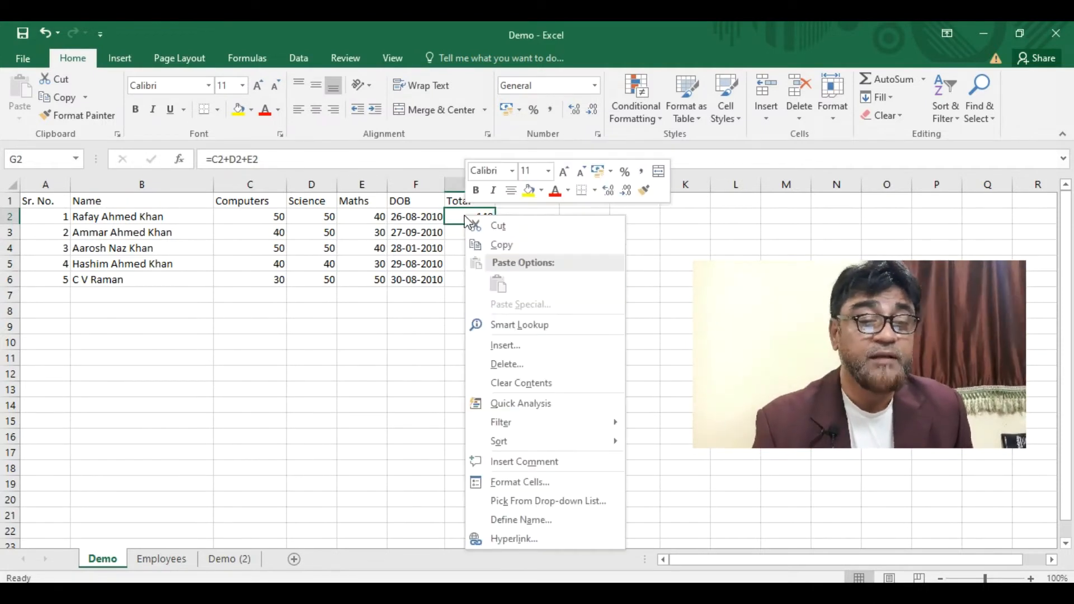
left_click(496, 245)
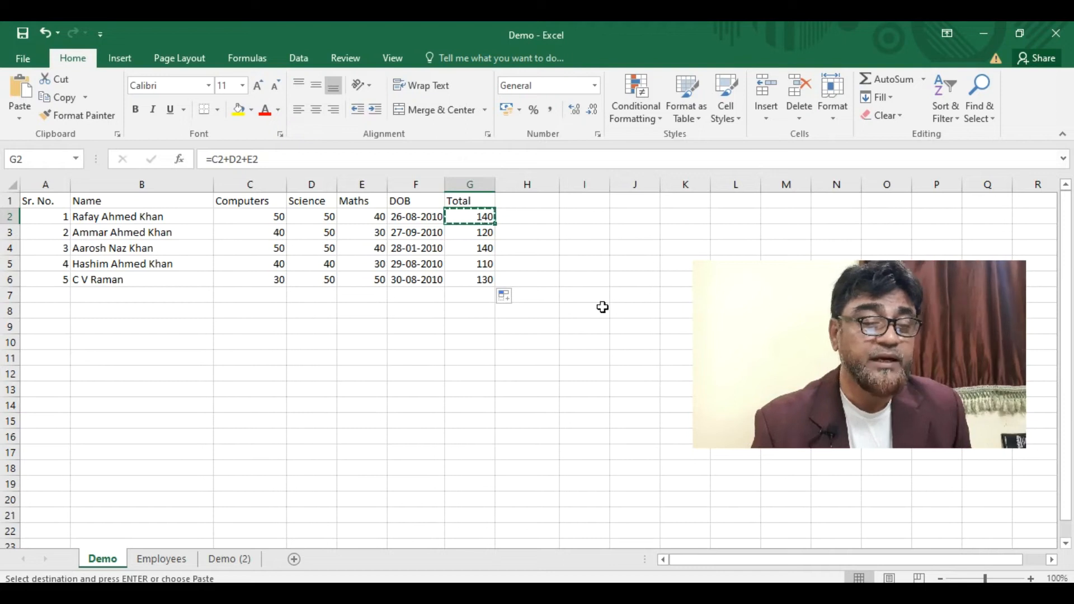
right_click(238, 363)
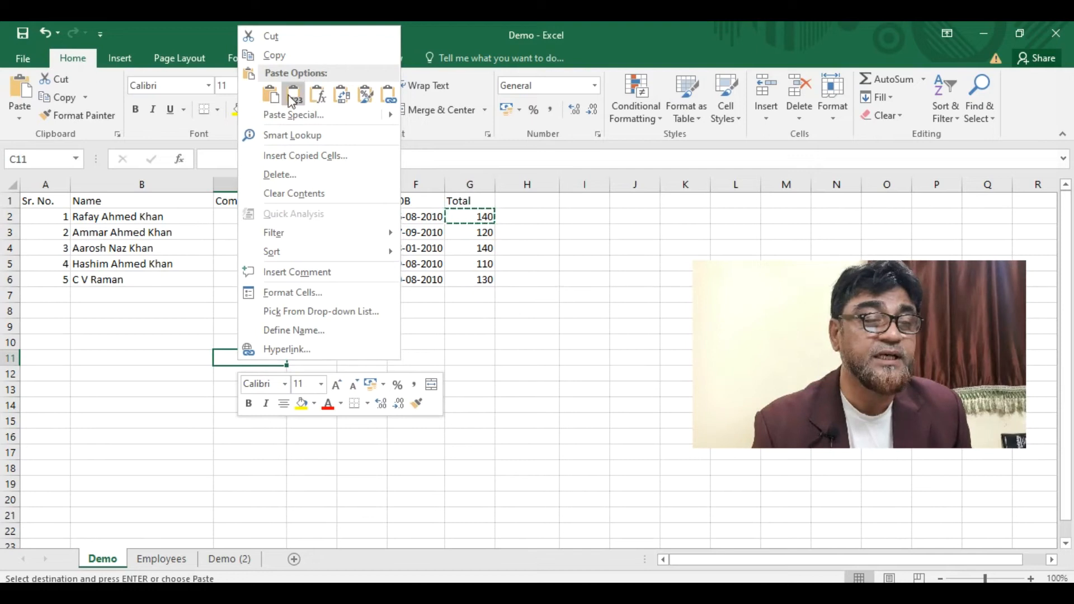
mouse_move(386, 121)
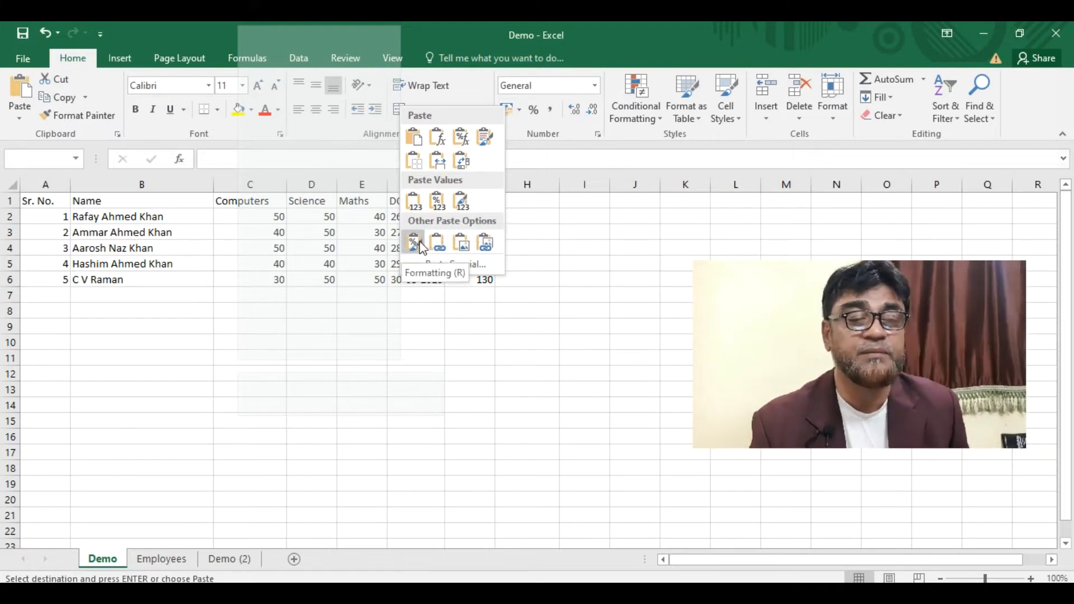
left_click(419, 202)
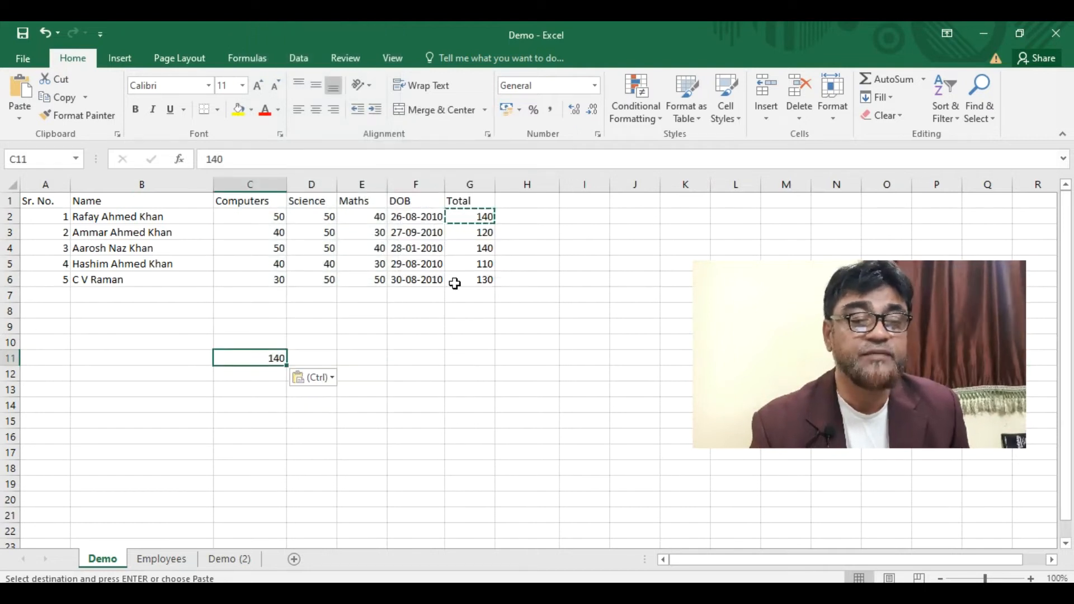
key("Escape")
left_click(474, 220)
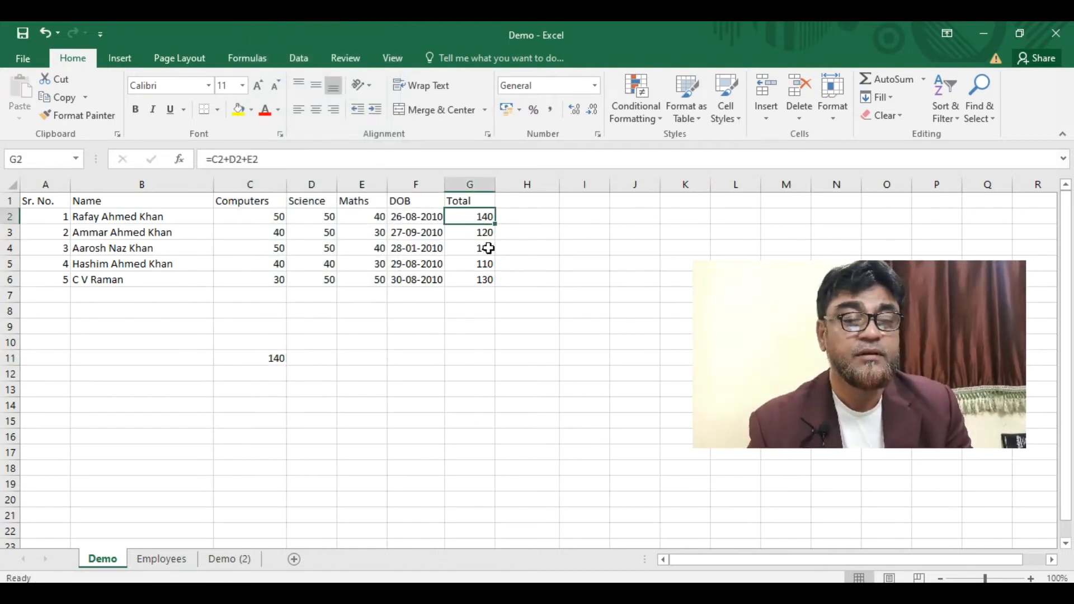
- Clear the totals in G3:G6 and paste the G2 formula into G3
left_click(244, 363)
left_click_drag(475, 234, 474, 272)
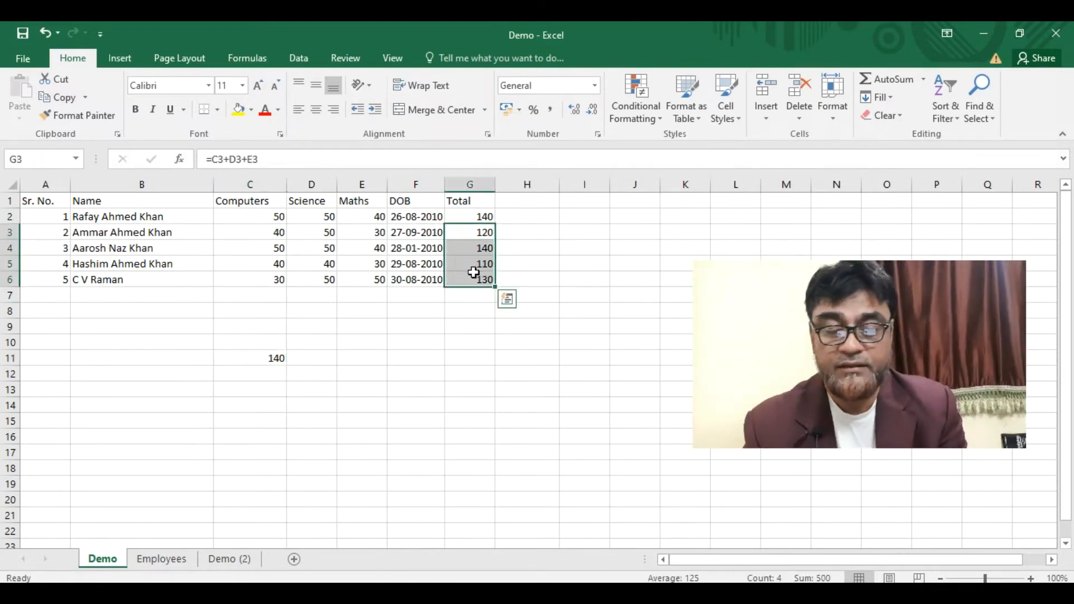
key("Delete")
left_click(497, 217)
left_click(466, 219)
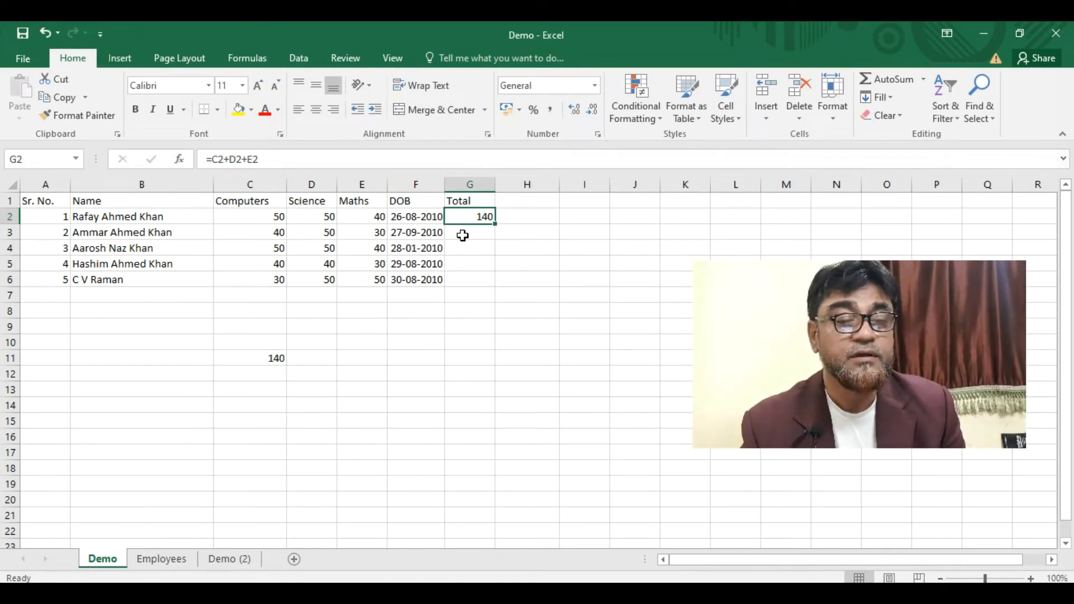
key("ctrl+c")
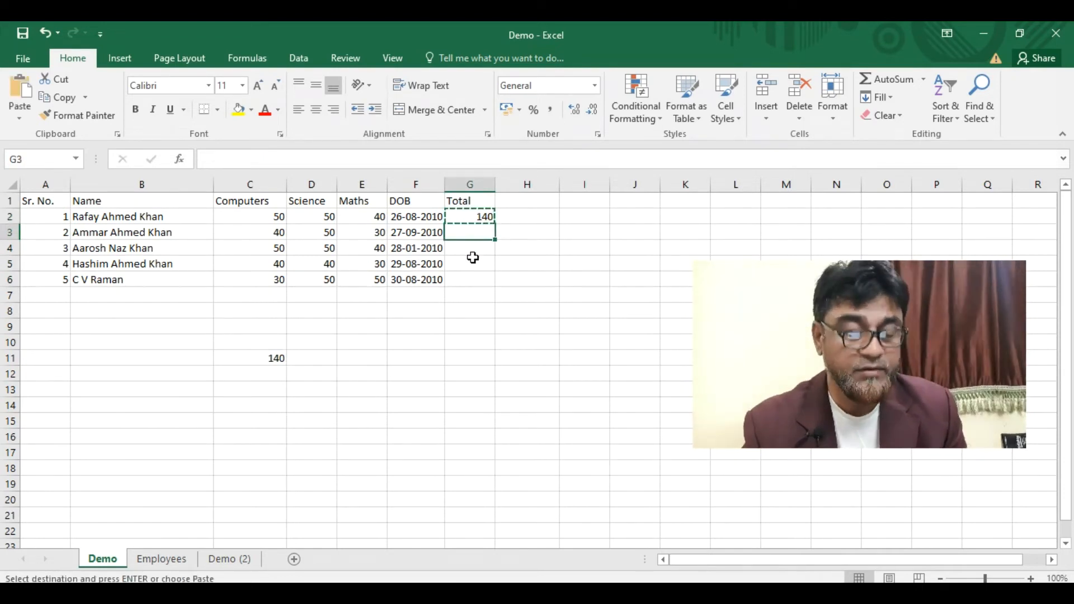
key("ctrl+v")
key("ctrl")
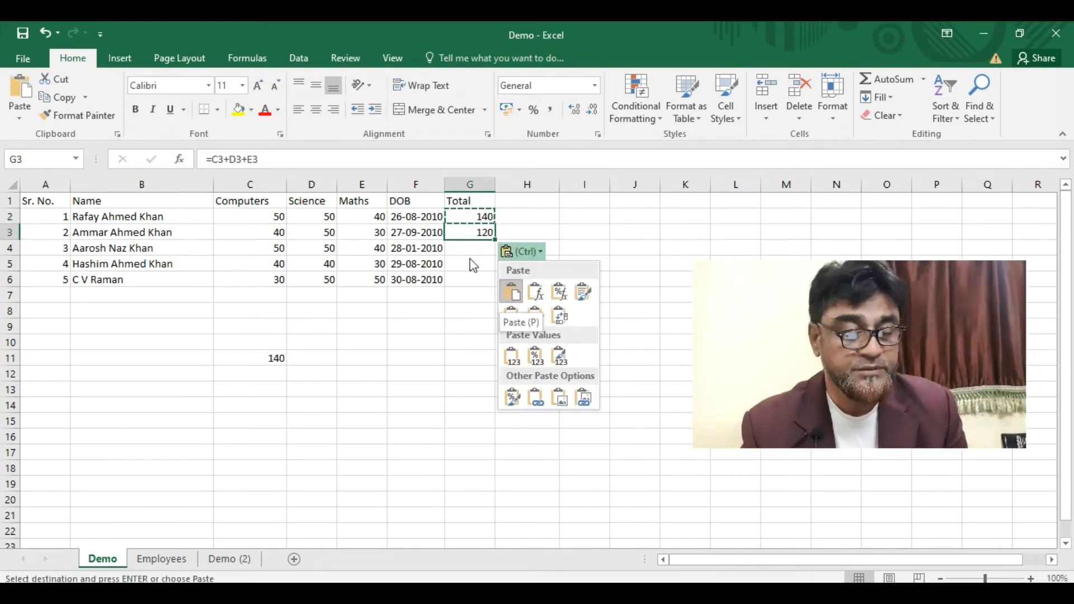
key("Escape")
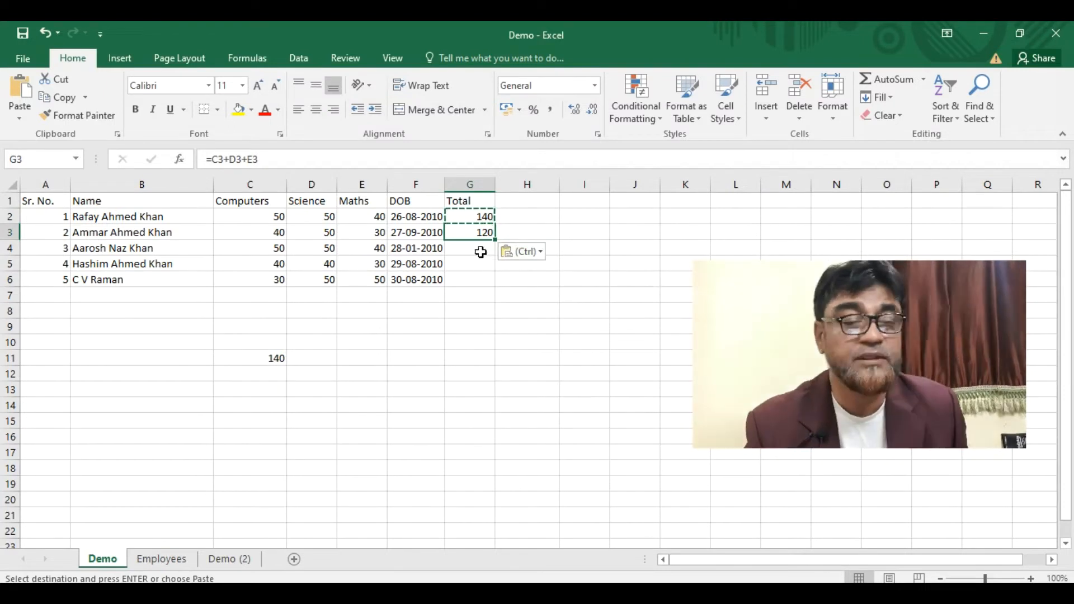
key("Escape")
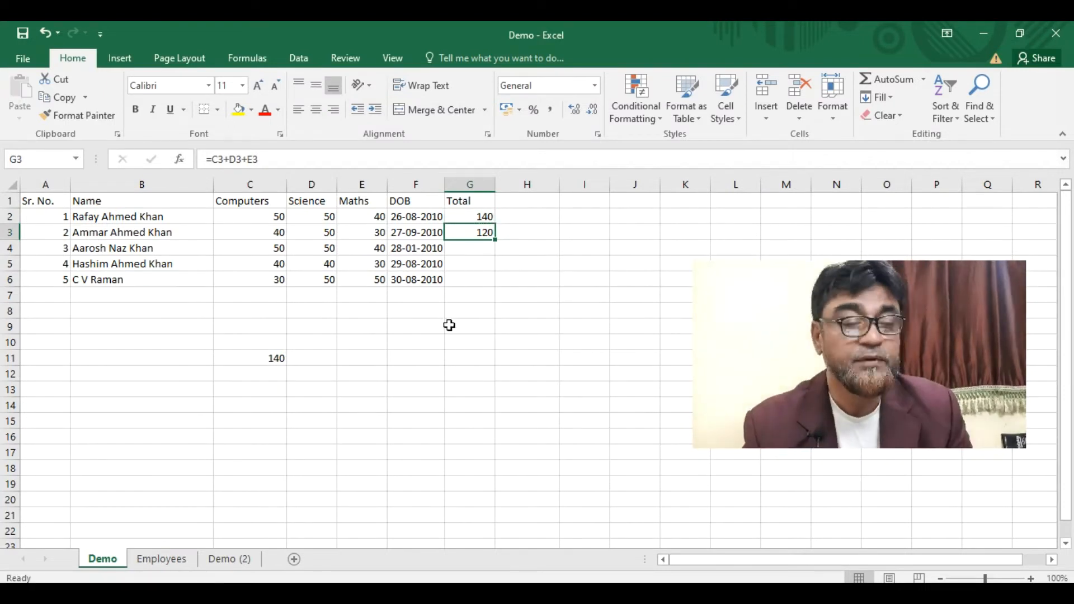
- Compare the G2 and G3 formulas, then delete the stray 140 from C11
left_click(463, 219)
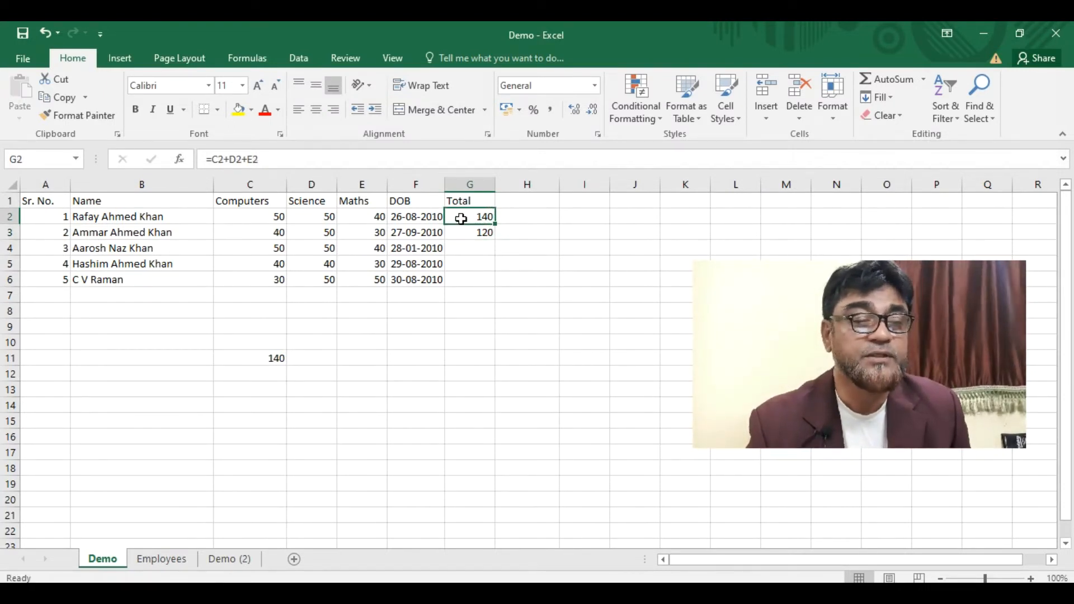
left_click(466, 235)
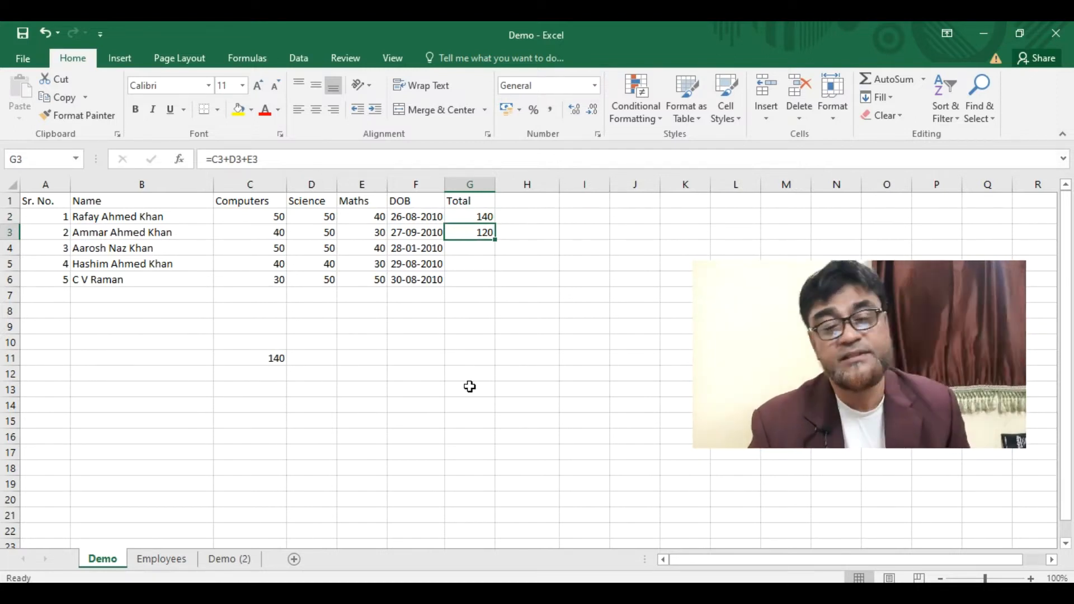
left_click(253, 362)
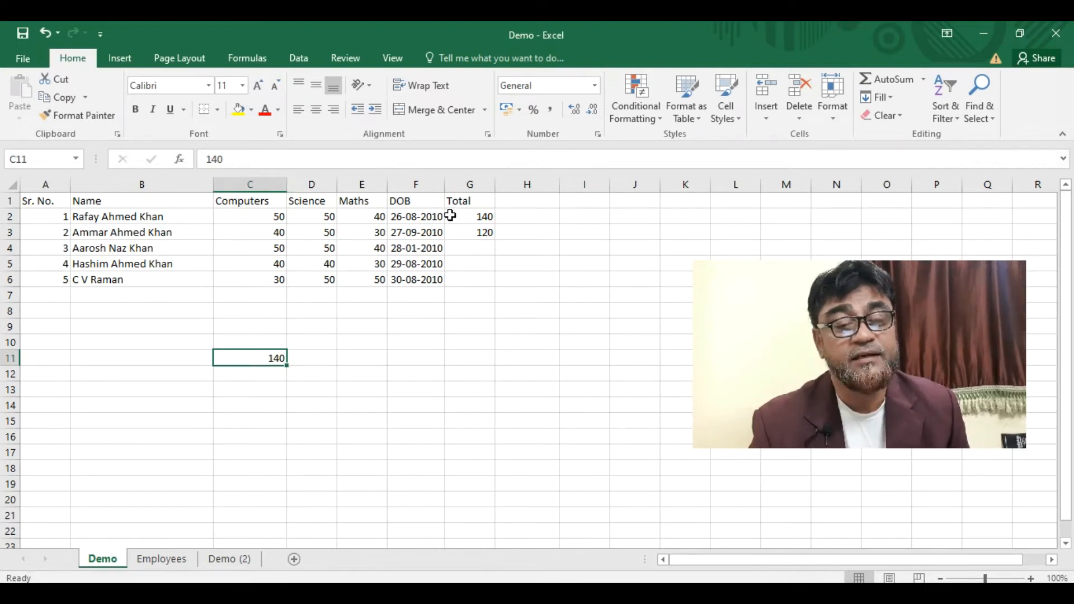
left_click(469, 218)
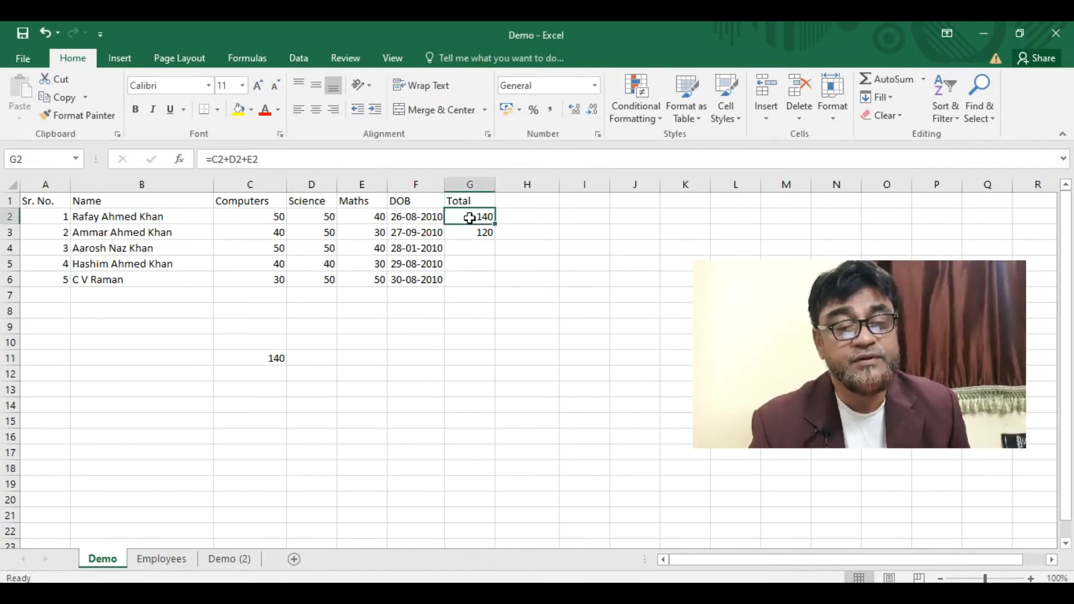
left_click(280, 358)
key("Delete")
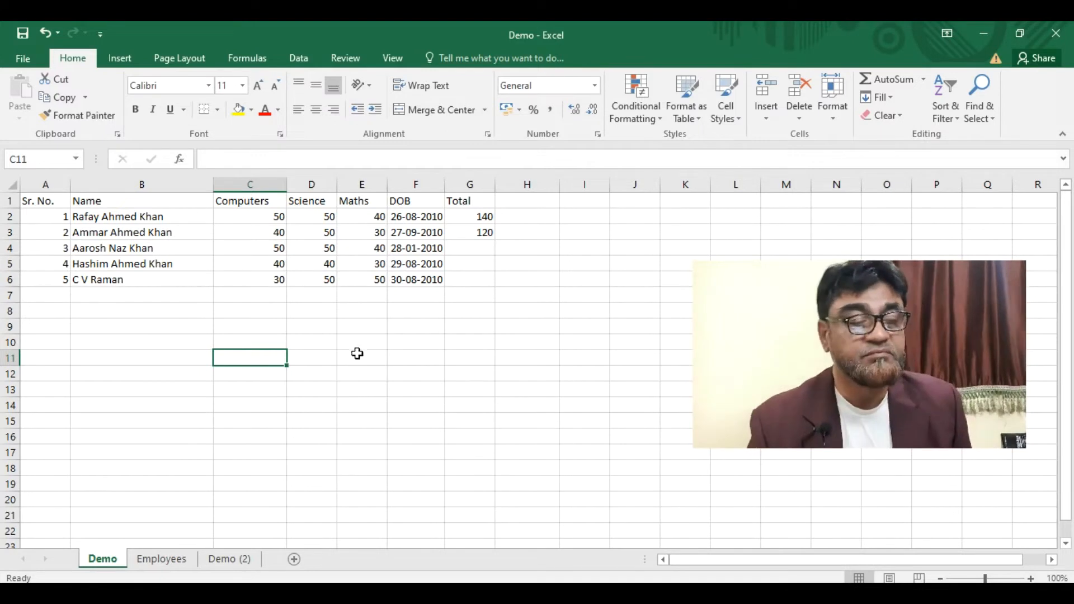
left_click(345, 330)
- Save the workbook and set the print preview to Landscape Orientation
left_click(13, 59)
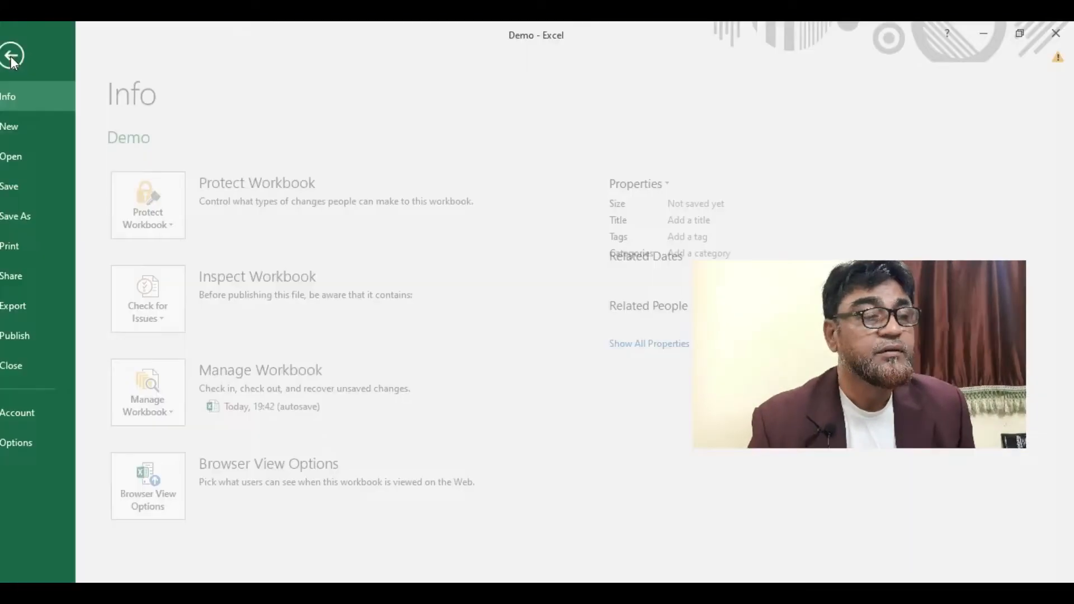
left_click(37, 187)
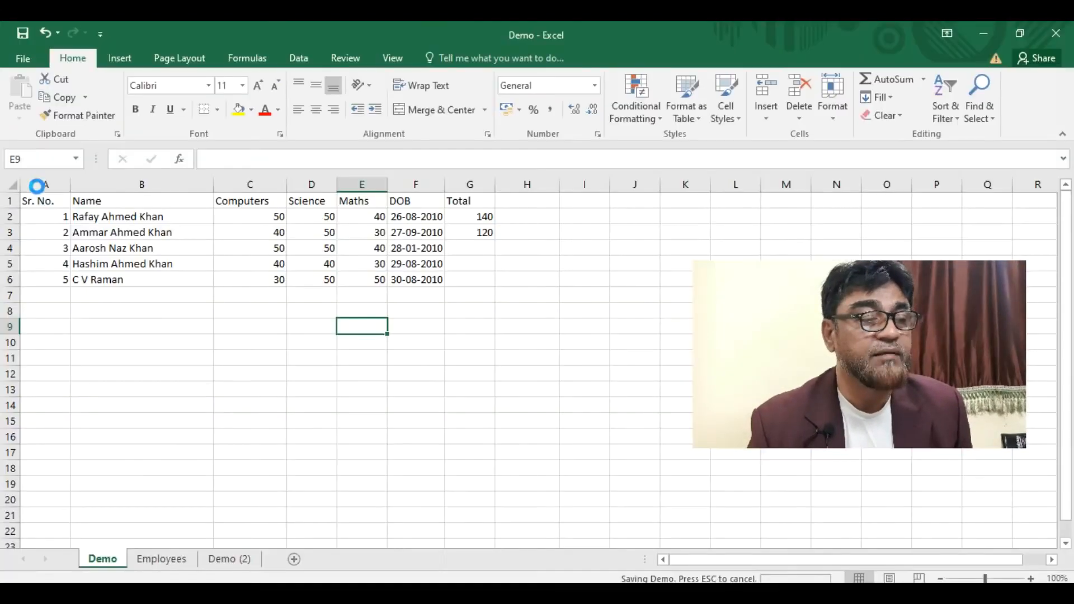
left_click(18, 62)
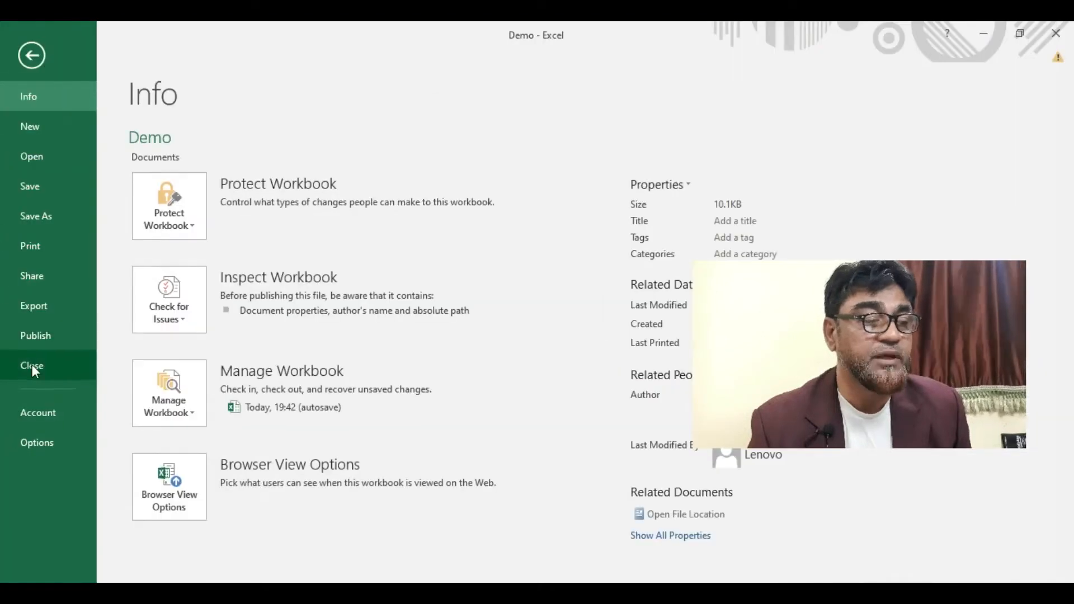
left_click(52, 247)
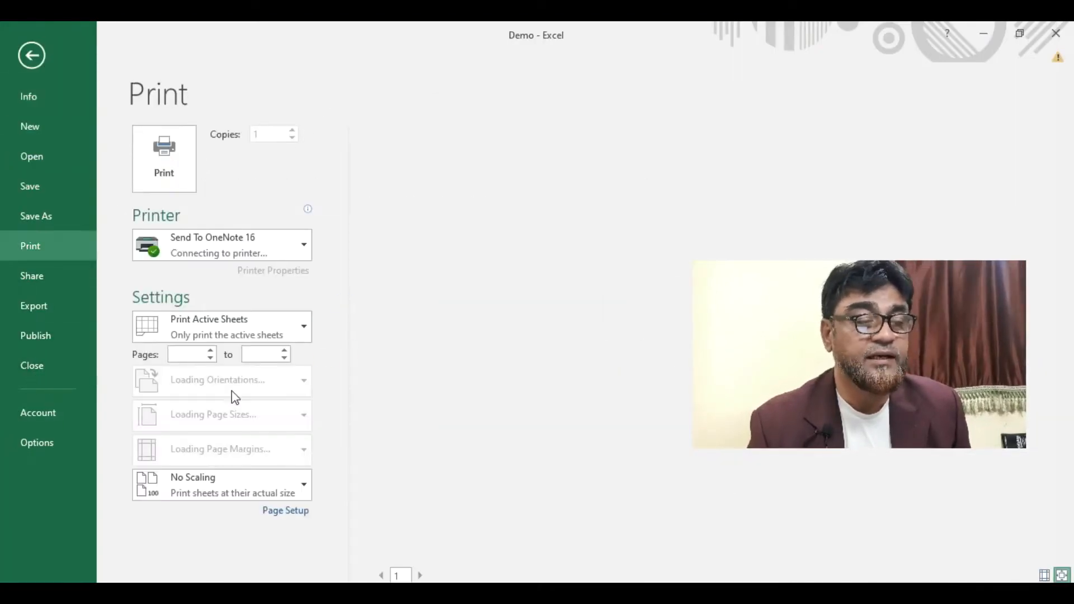
left_click(188, 356)
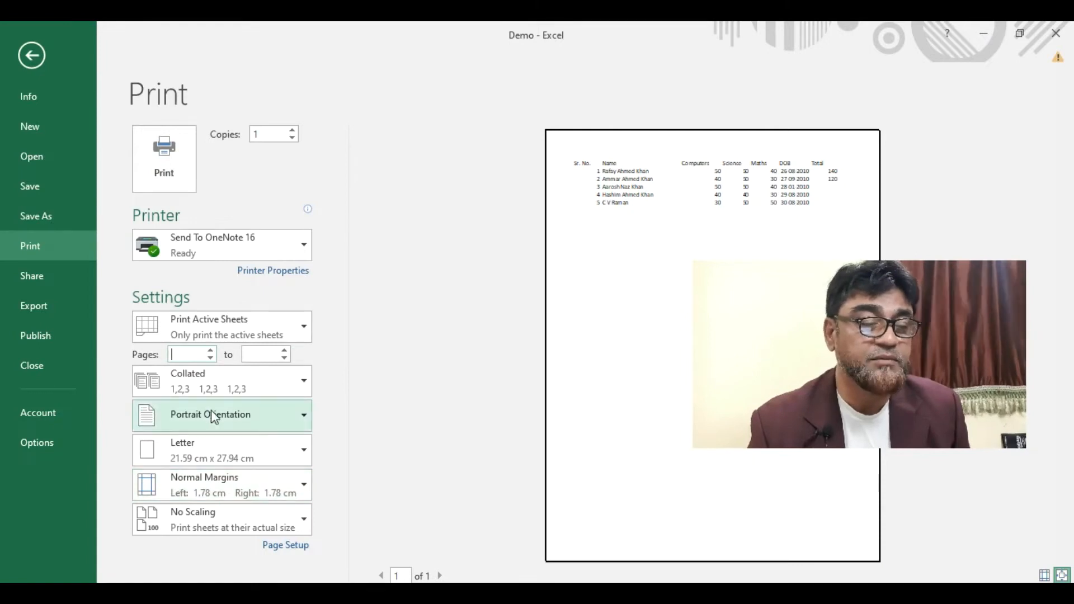
left_click(301, 419)
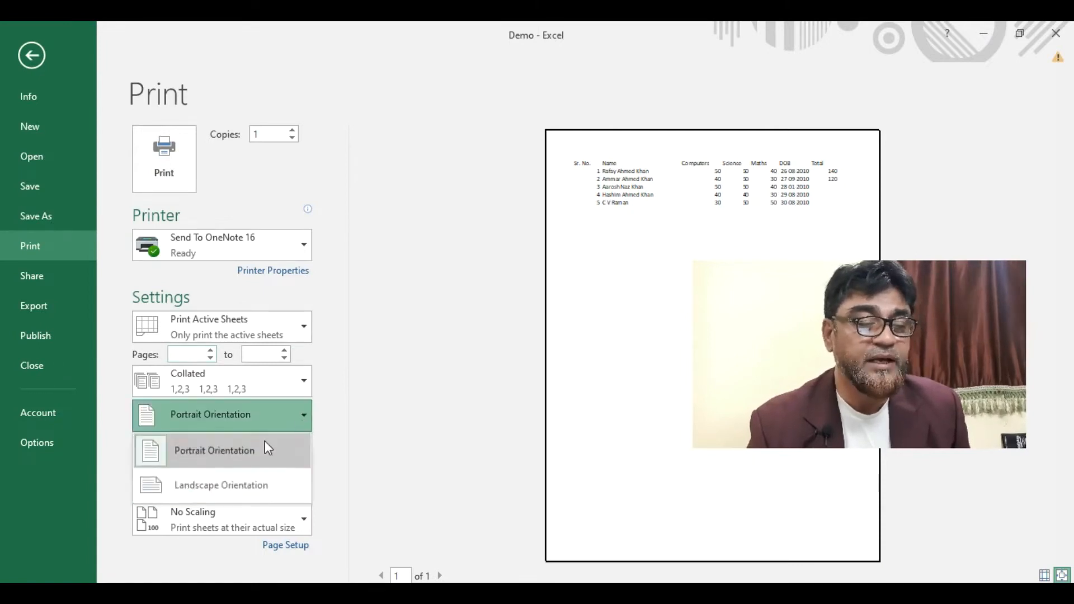
left_click(208, 485)
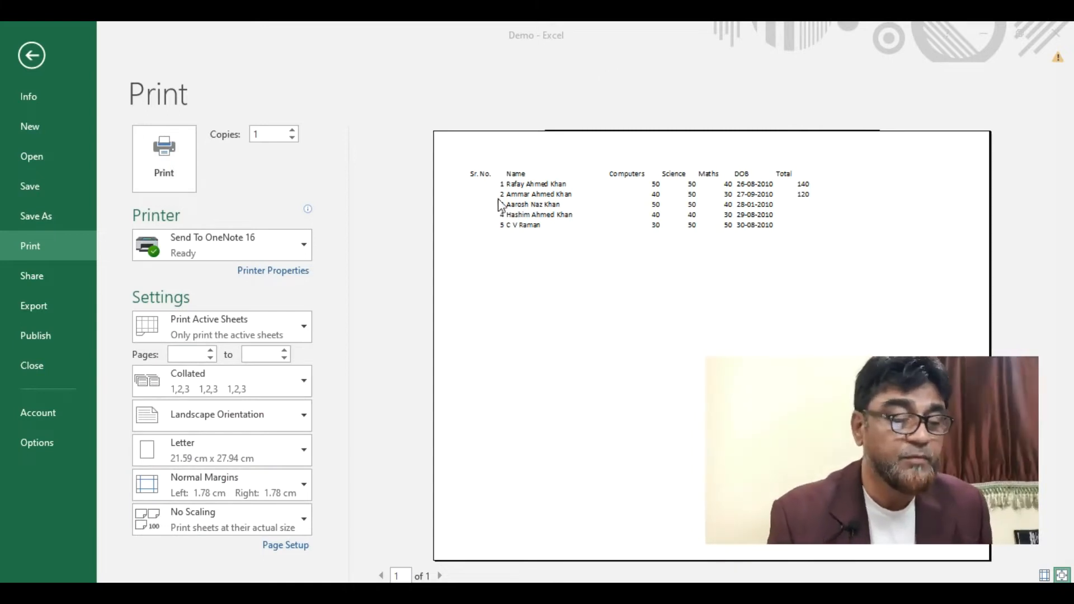
left_click(29, 58)
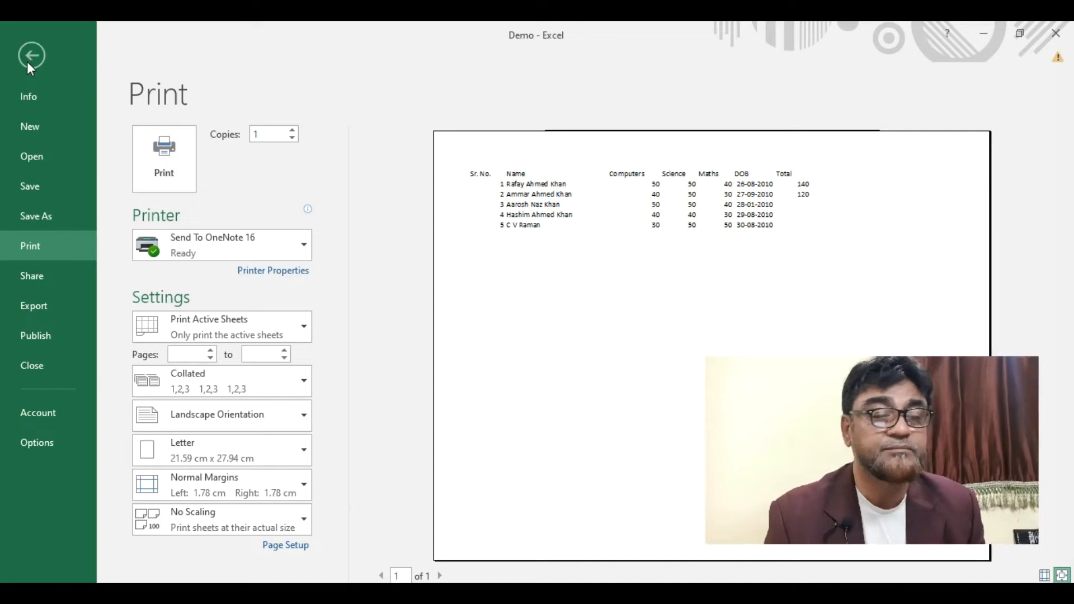
- Back on the sheet, apply All Borders to the marks table A1:G6
left_click(28, 61)
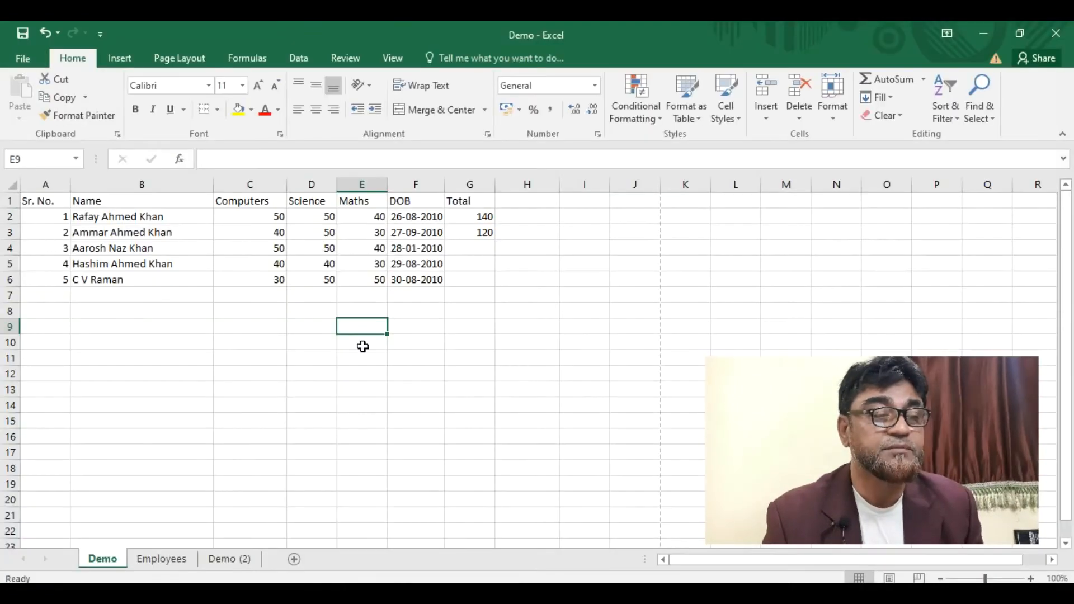
left_click_drag(28, 195, 484, 277)
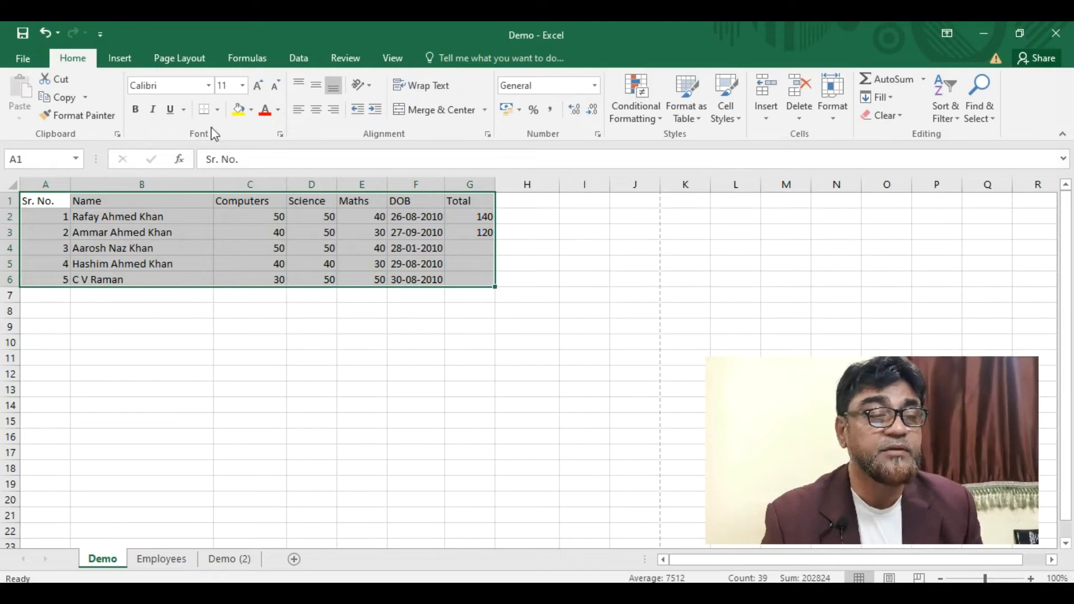
left_click(218, 110)
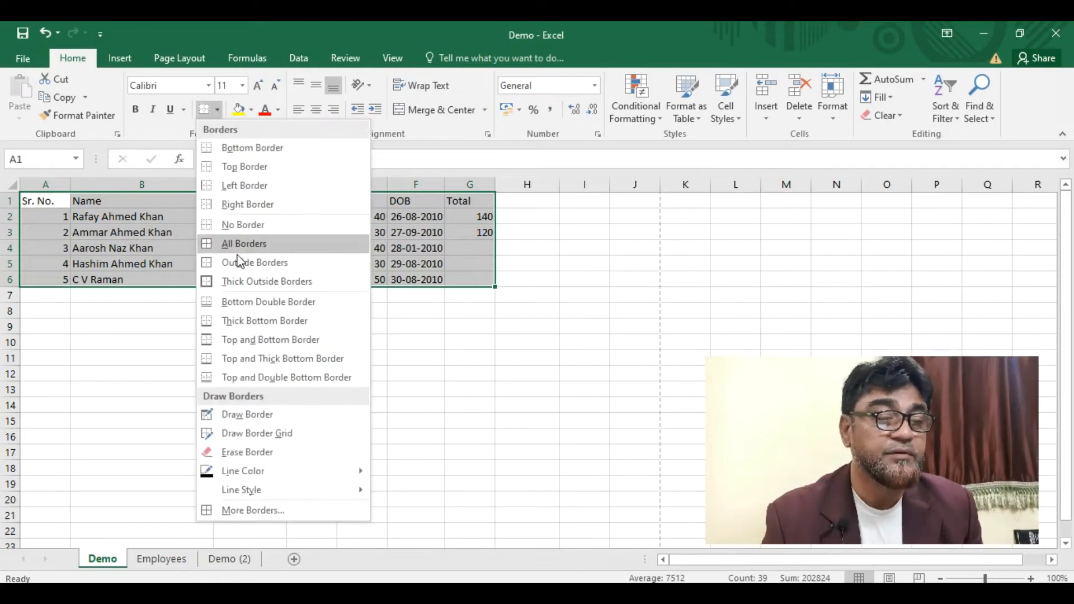
left_click(248, 247)
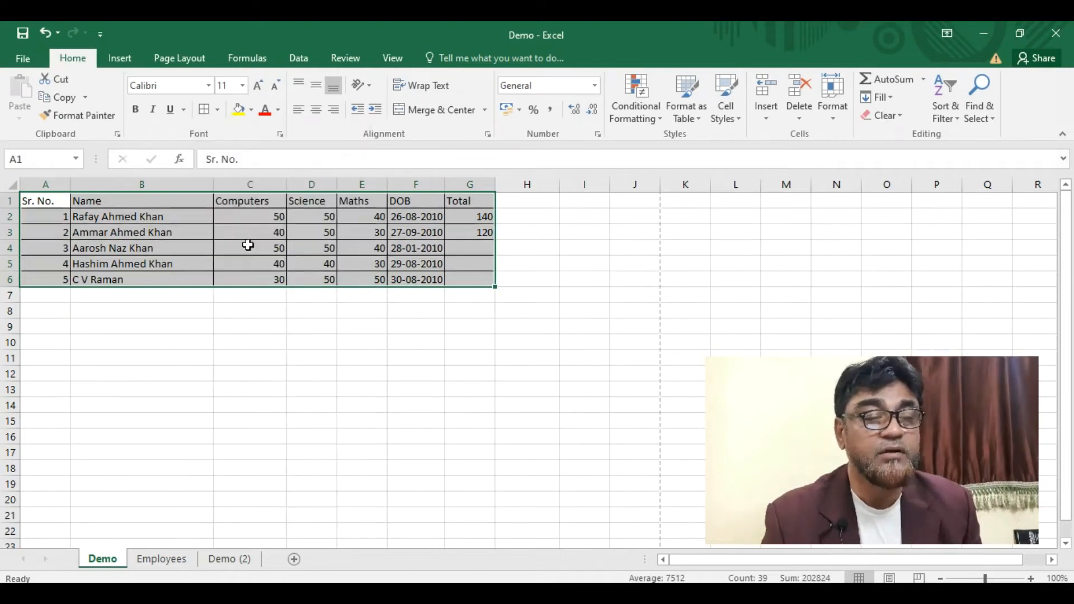
left_click(278, 343)
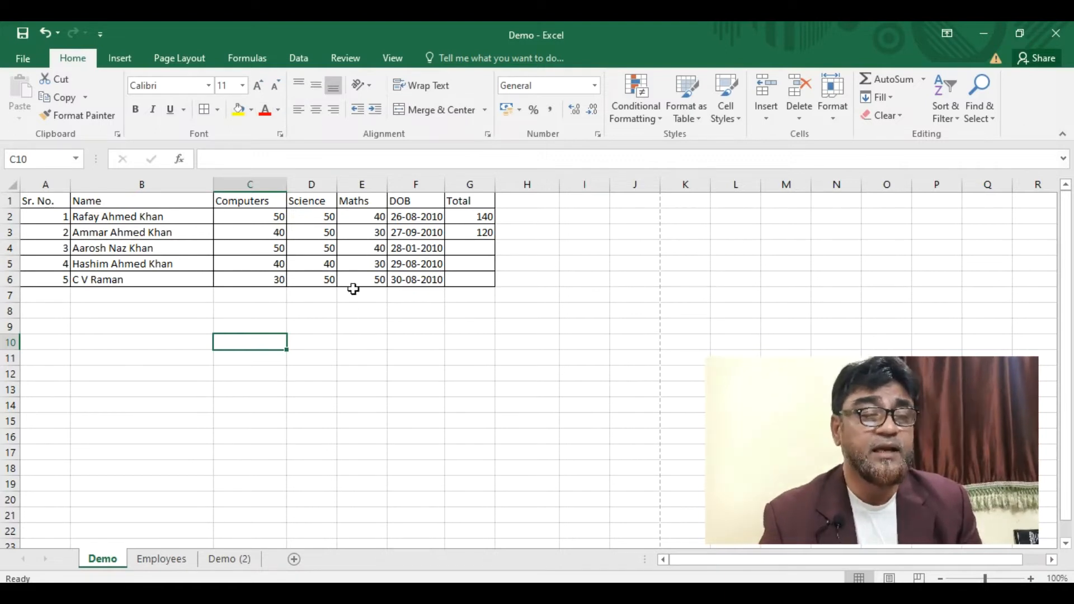
left_click(349, 311)
- Try centre, left and right alignment on Total values G2:G6, leaving them right-aligned
left_click_drag(360, 214, 360, 273)
left_click(133, 215)
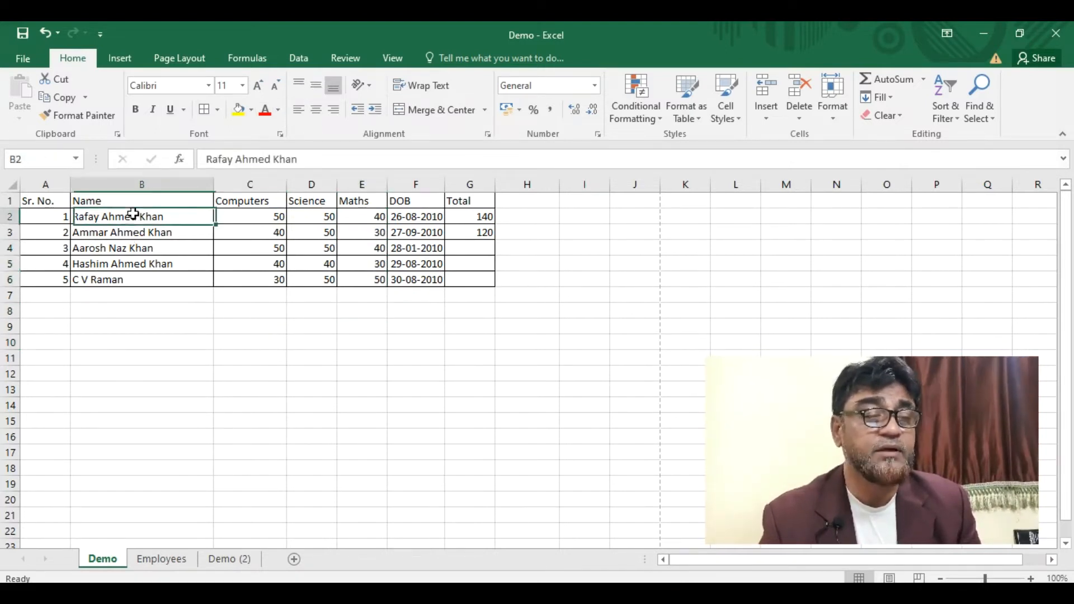
left_click_drag(467, 217, 466, 284)
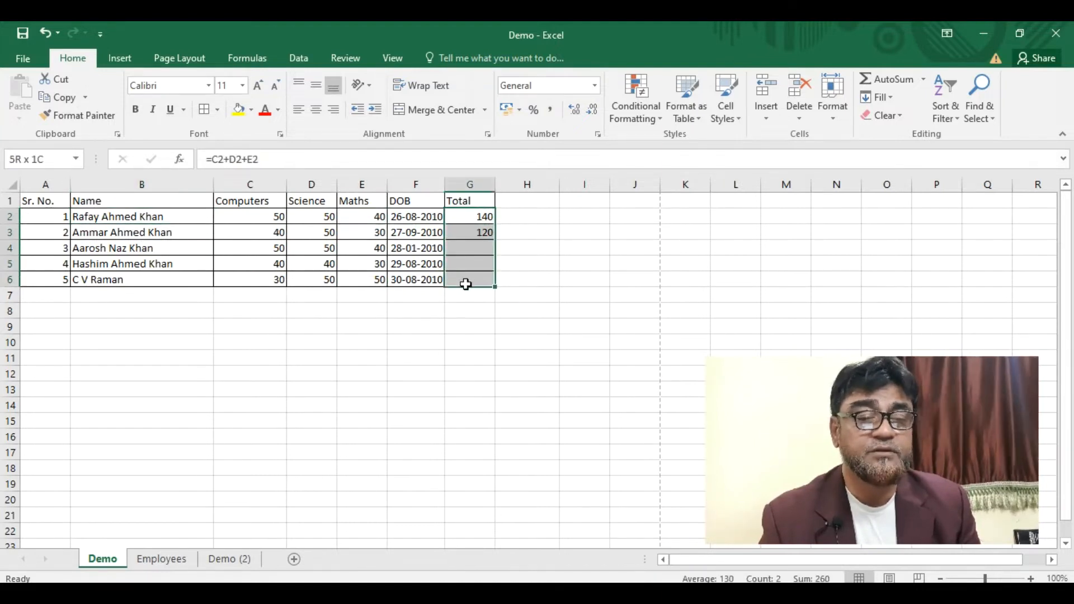
left_click(316, 110)
left_click(299, 112)
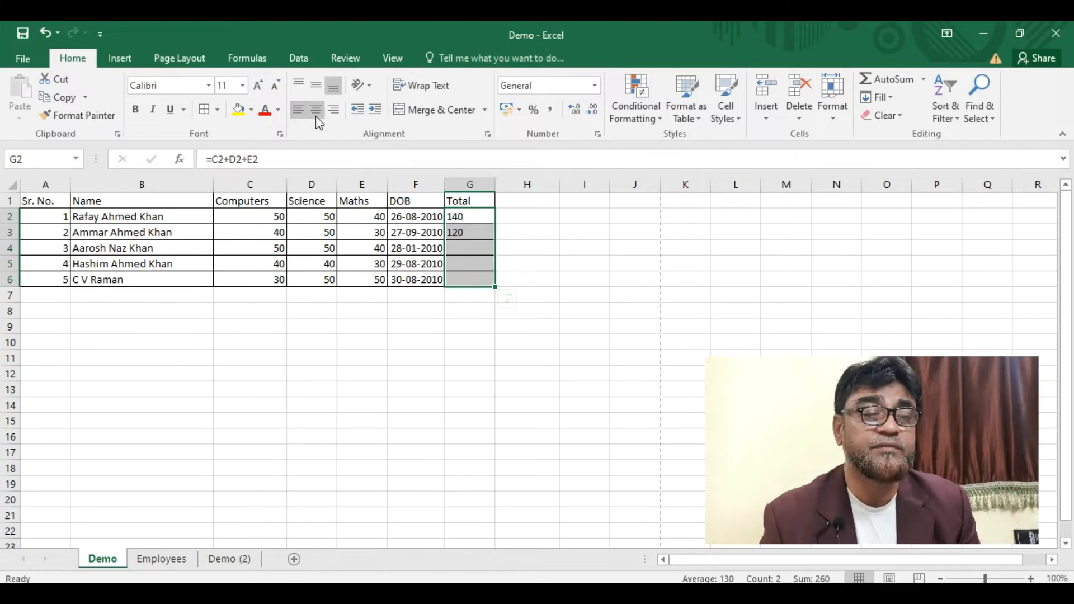
left_click(316, 115)
left_click(334, 112)
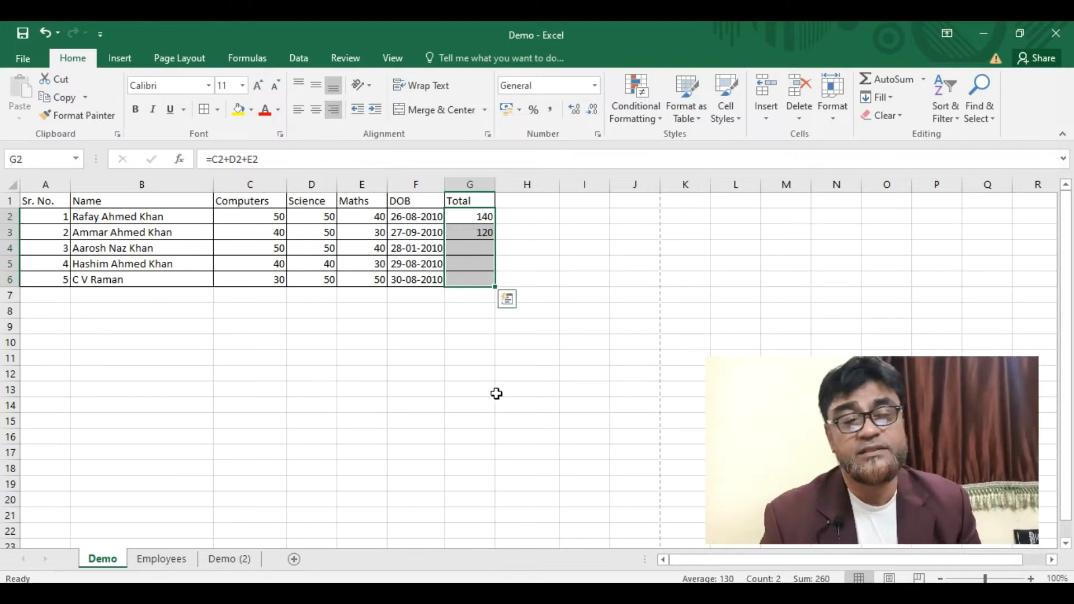
left_click(478, 375)
left_click(10, 199)
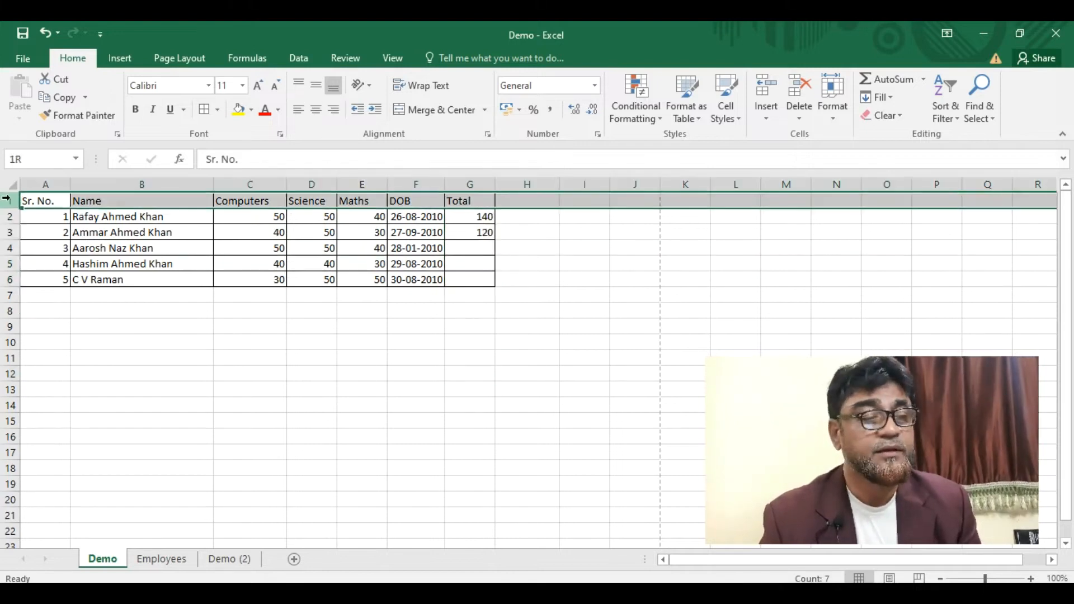
- Insert a blank row above the headers and enter a draft school title in B1
right_click(11, 199)
left_click(51, 307)
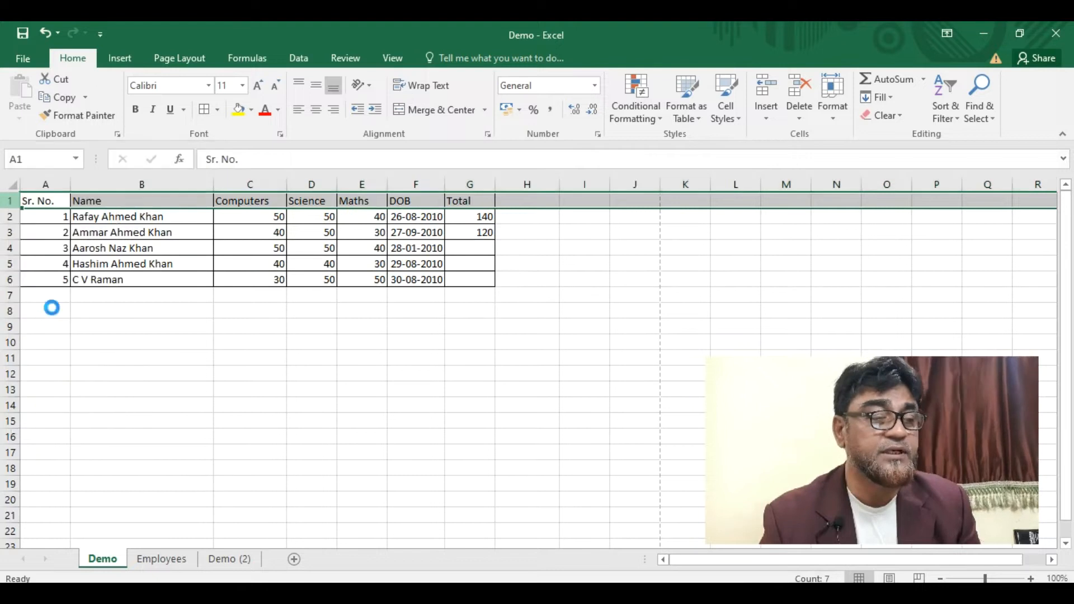
left_click(116, 200)
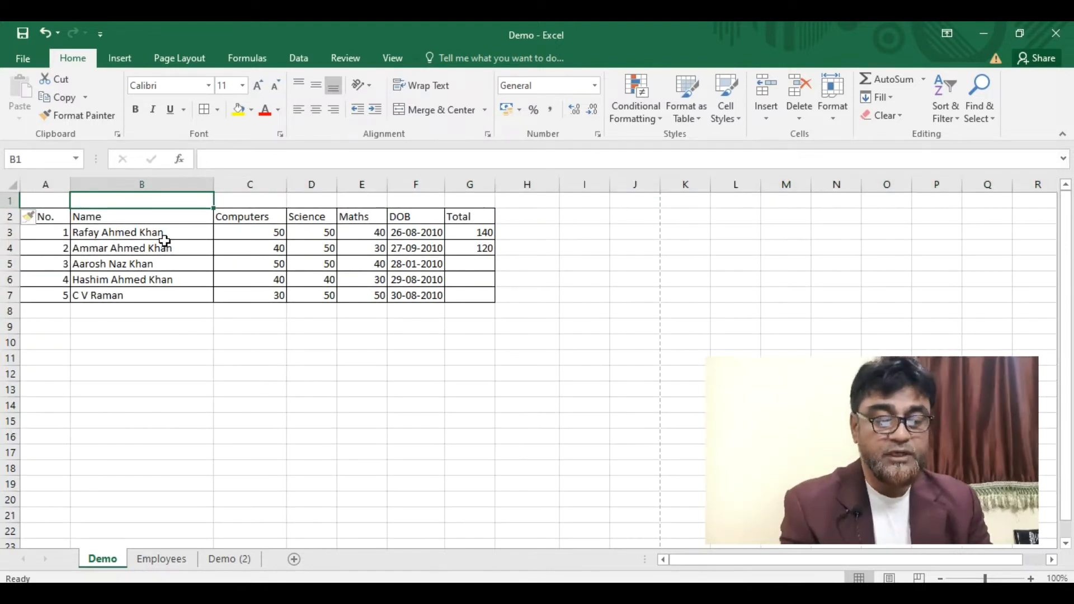
type("Iqra")
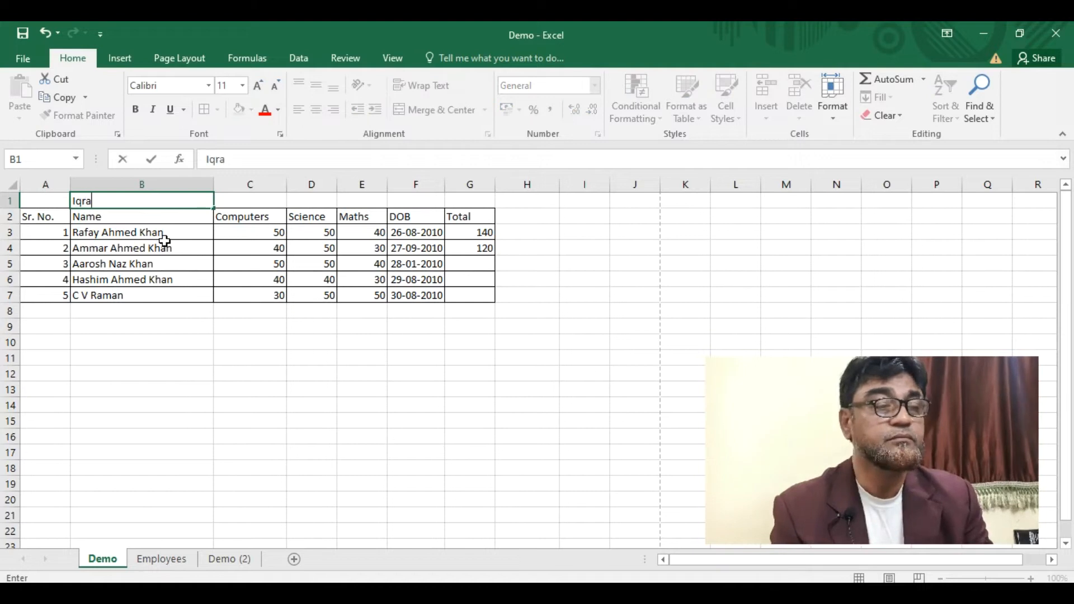
type("Sof tcomp")
key("BackSpace")
key("BackSpace")
key("BackSpace")
key("BackSpace")
key("BackSpace")
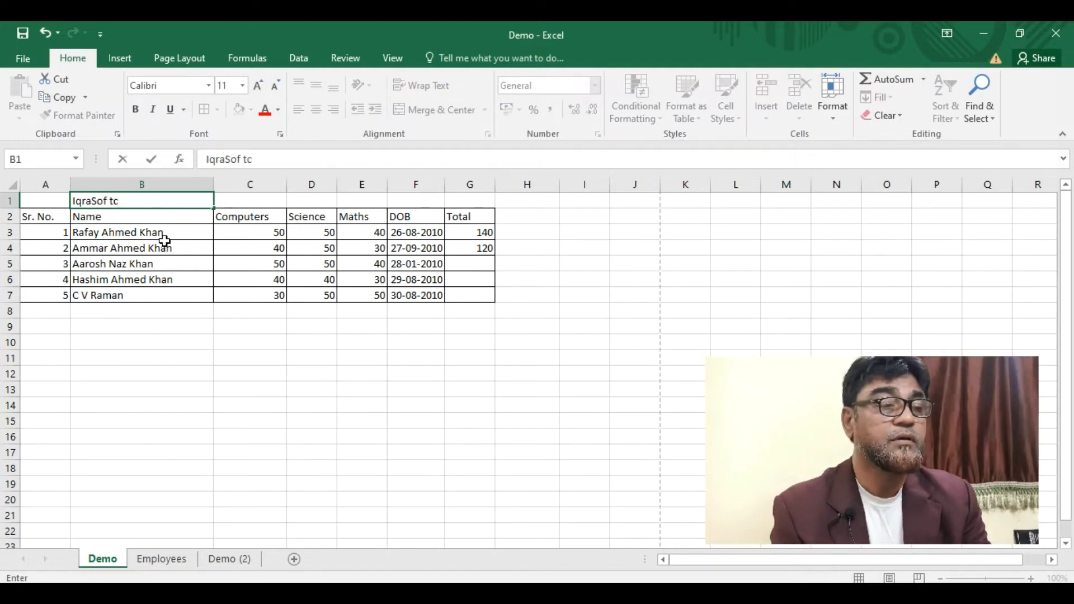
type("School")
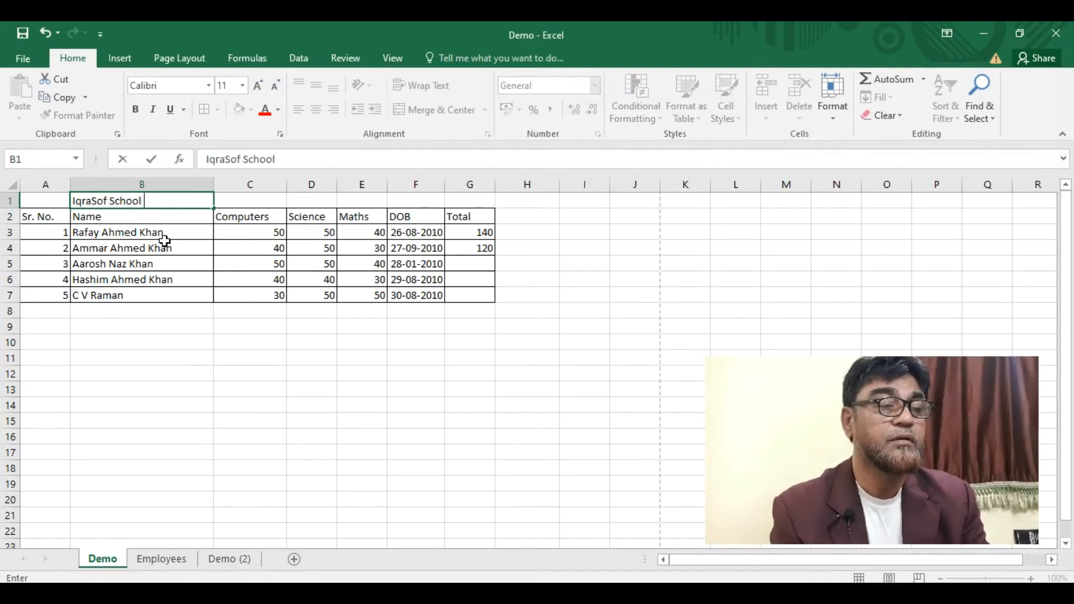
scroll(240, 196, "down", 2)
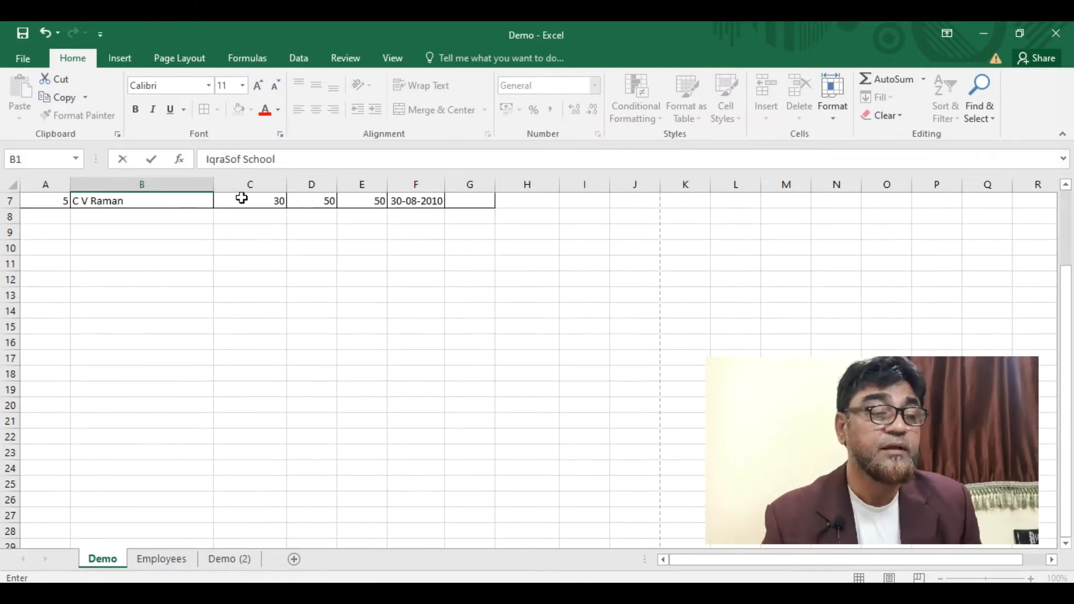
scroll(1044, 232, "up", 1)
scroll(1070, 245, "down", 1)
left_click_drag(1067, 286, 1073, 178)
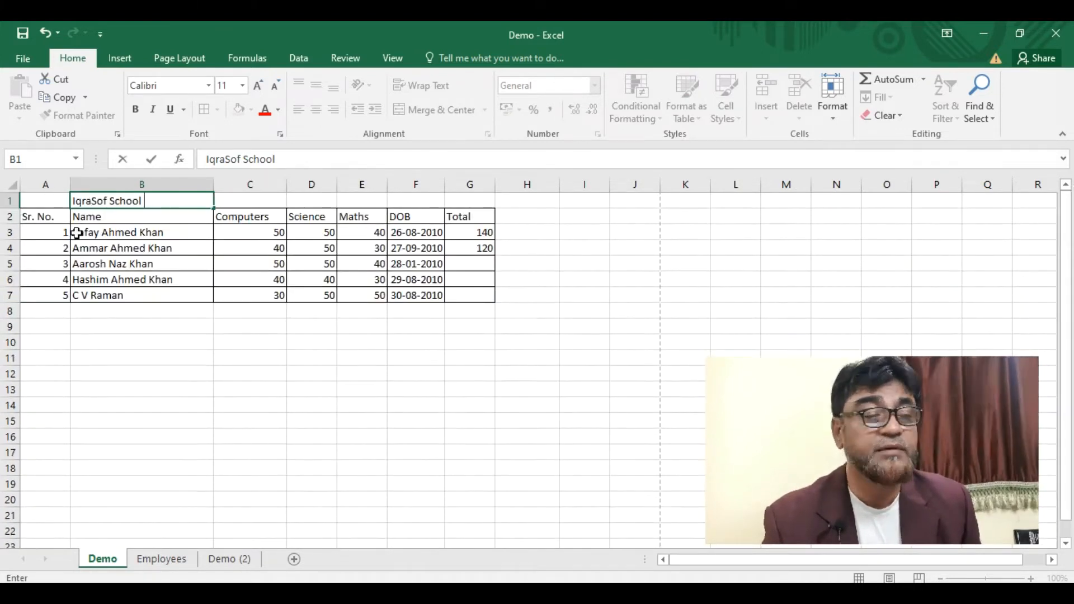
left_click(33, 205)
- Fix the B1 title's spacing so it reads 'IqraSoft School'
left_click(108, 199)
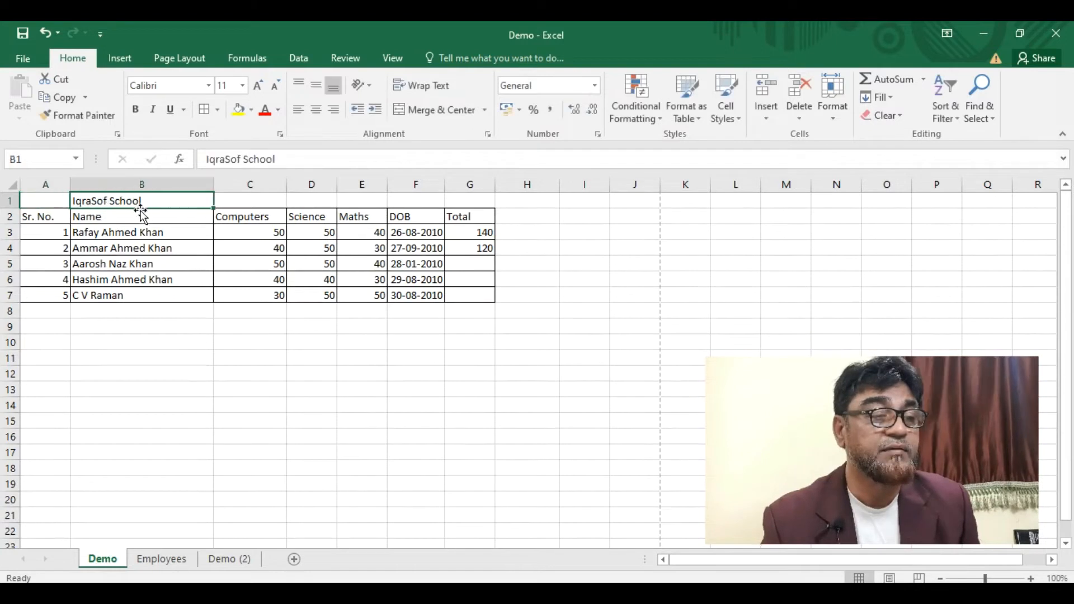
double_click(105, 200)
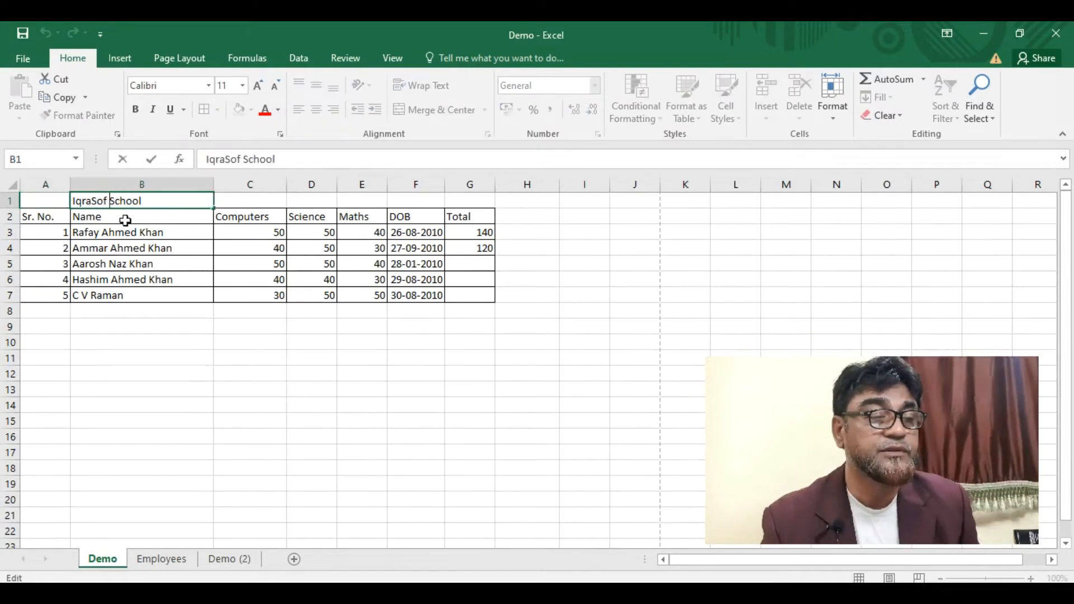
key("Delete")
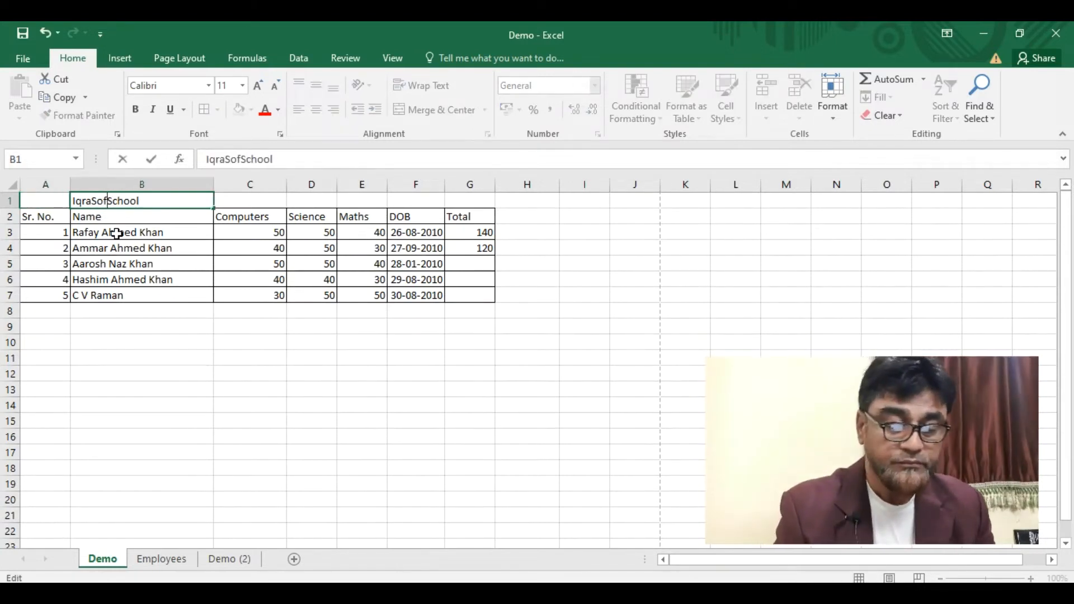
type("t")
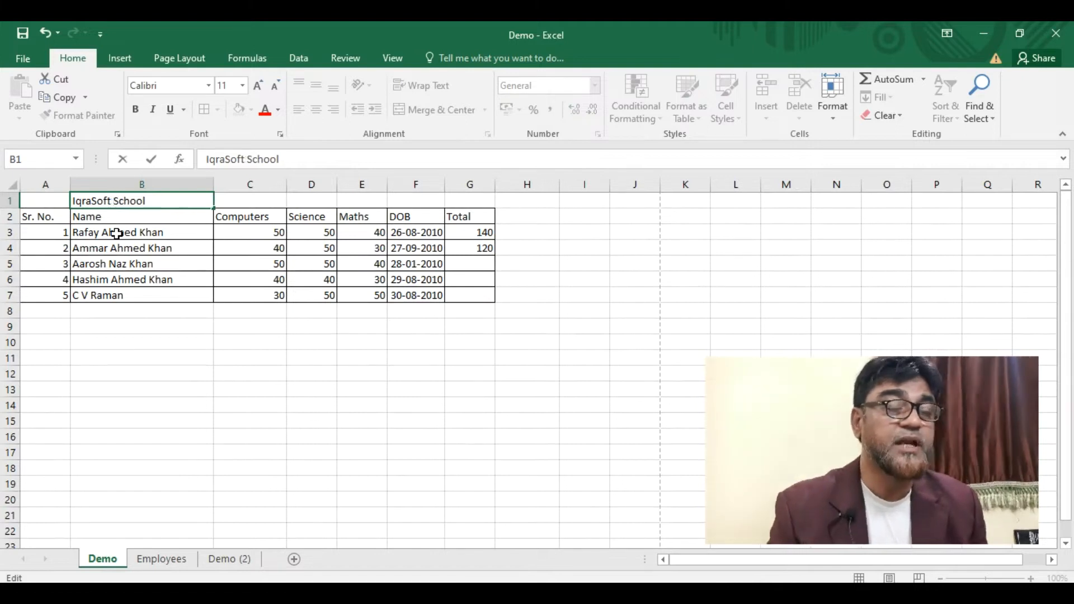
left_click(35, 204)
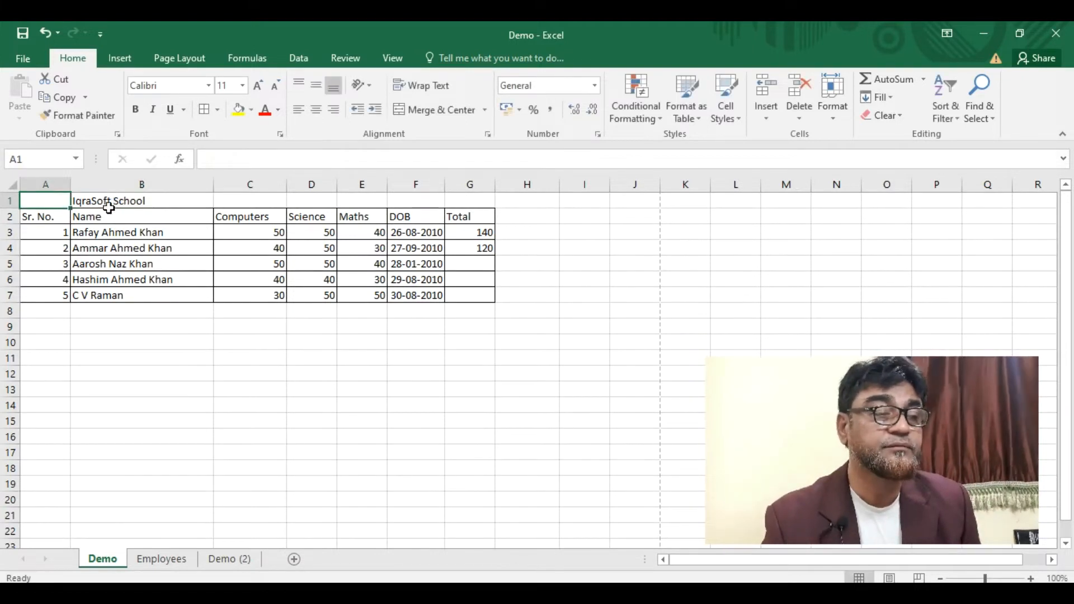
- Merge and centre the 'IqraSoft School' title across B1:G1
left_click_drag(112, 200, 454, 203)
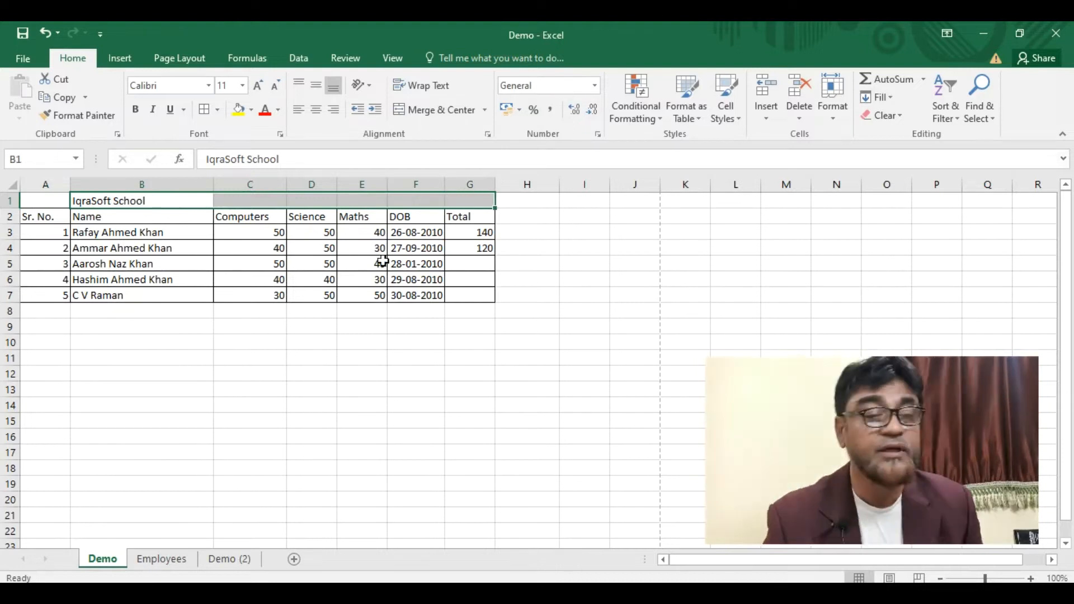
left_click(432, 109)
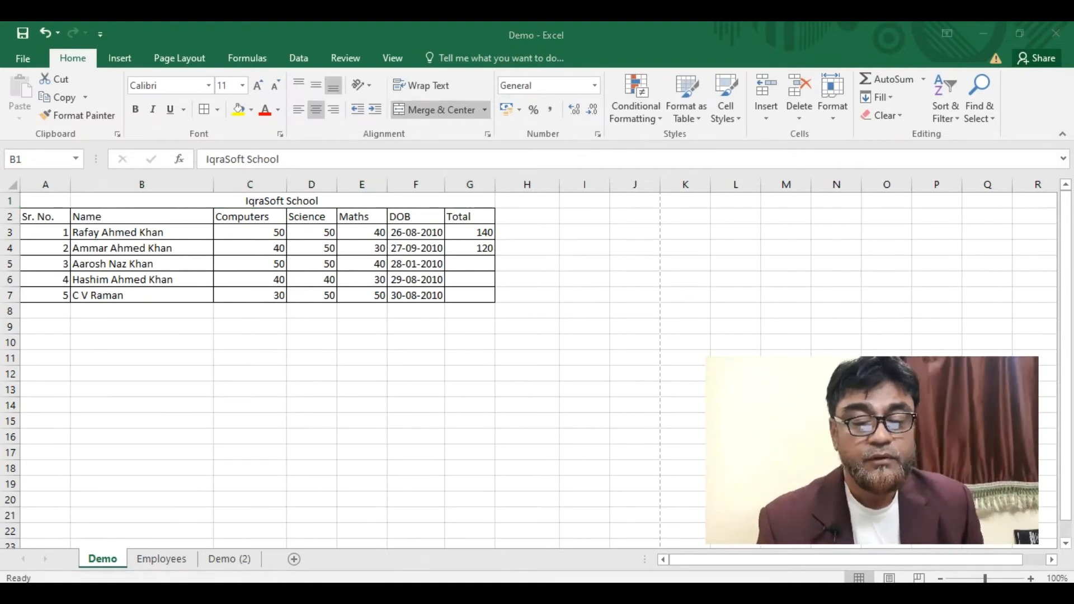
left_click(891, 580)
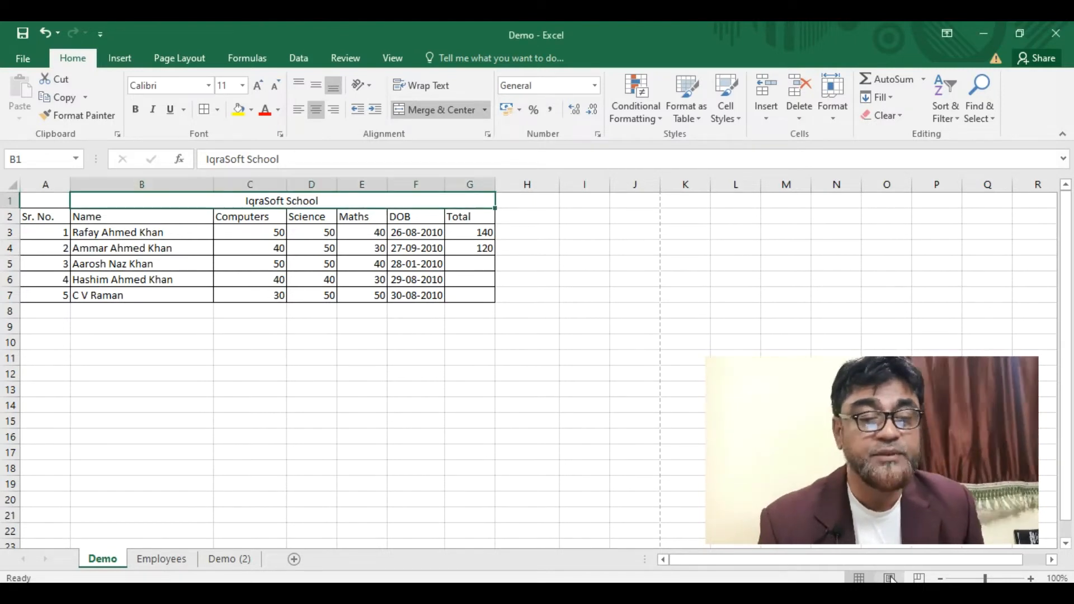
- In Page Break Preview, extend the printed page area to row 12 and column H
left_click(891, 579)
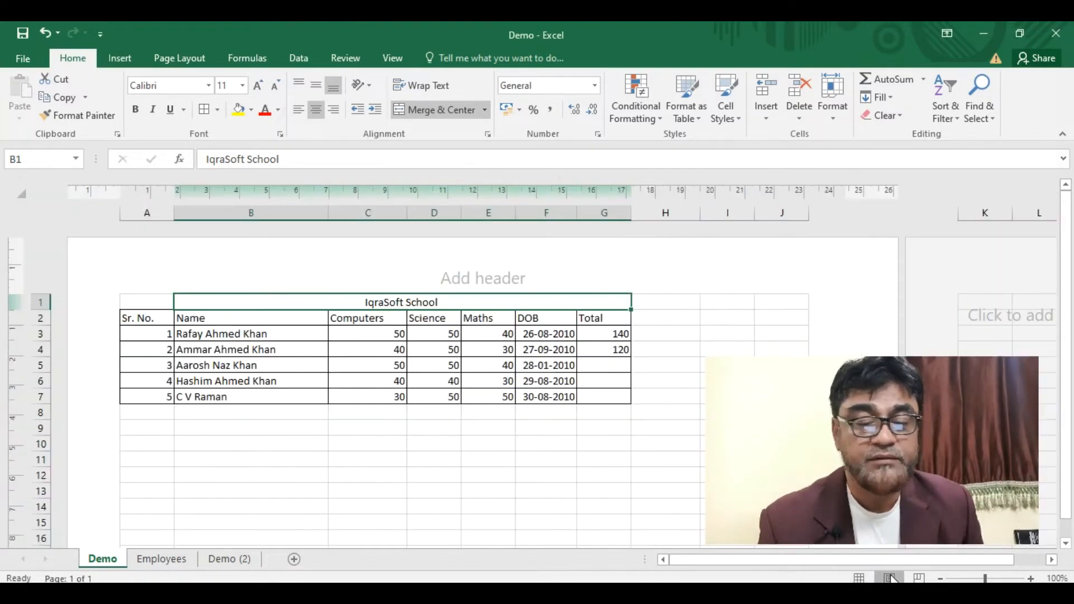
left_click(919, 578)
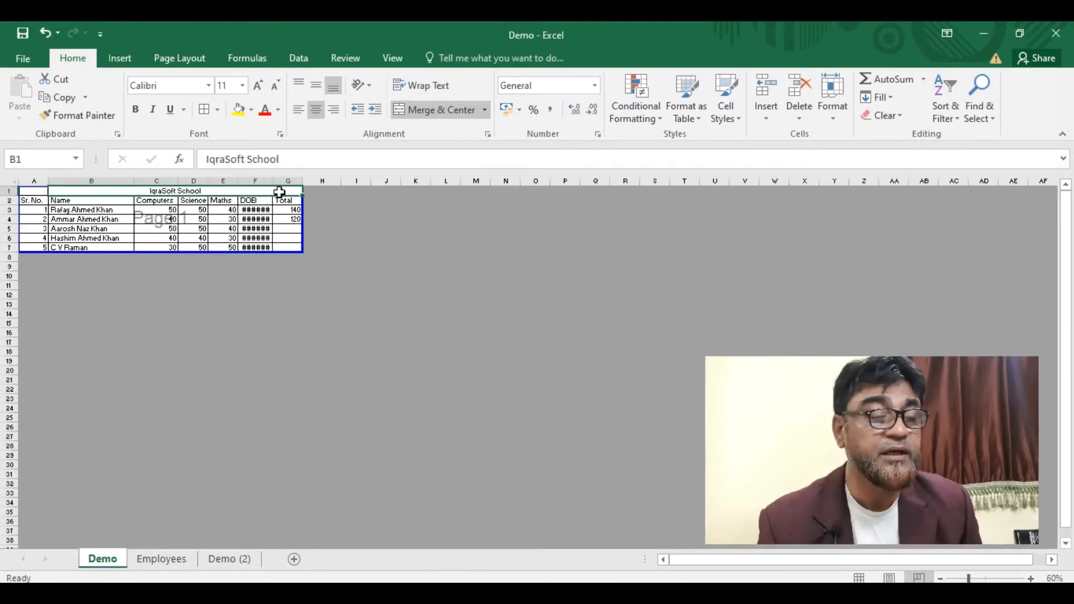
left_click_drag(302, 253, 341, 300)
- Widen DOB column F so every date displays in full, then return to Normal view
left_click(258, 219)
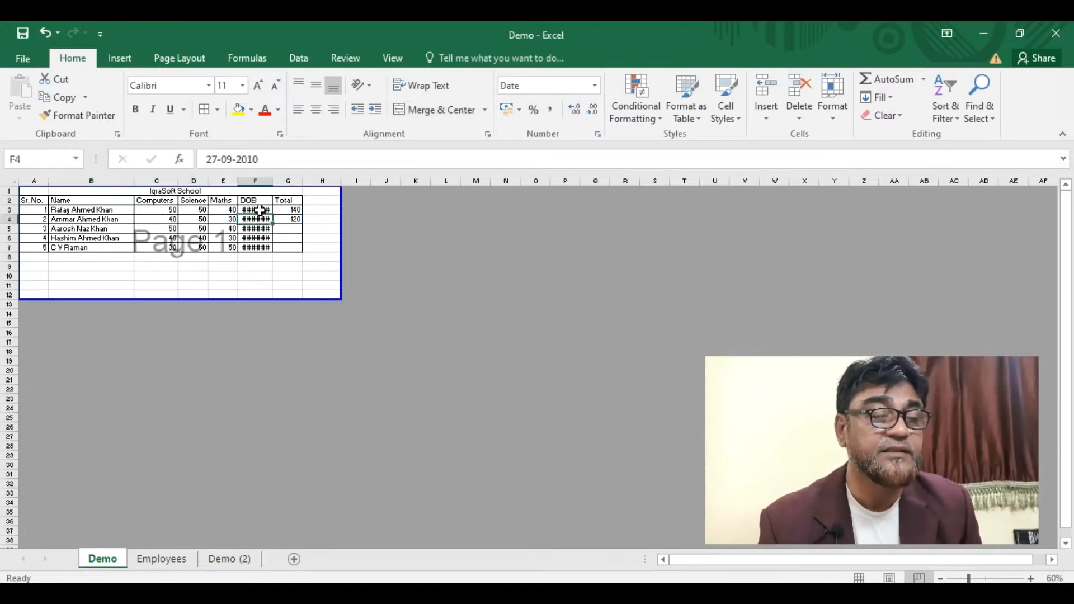
left_click_drag(272, 187, 284, 181)
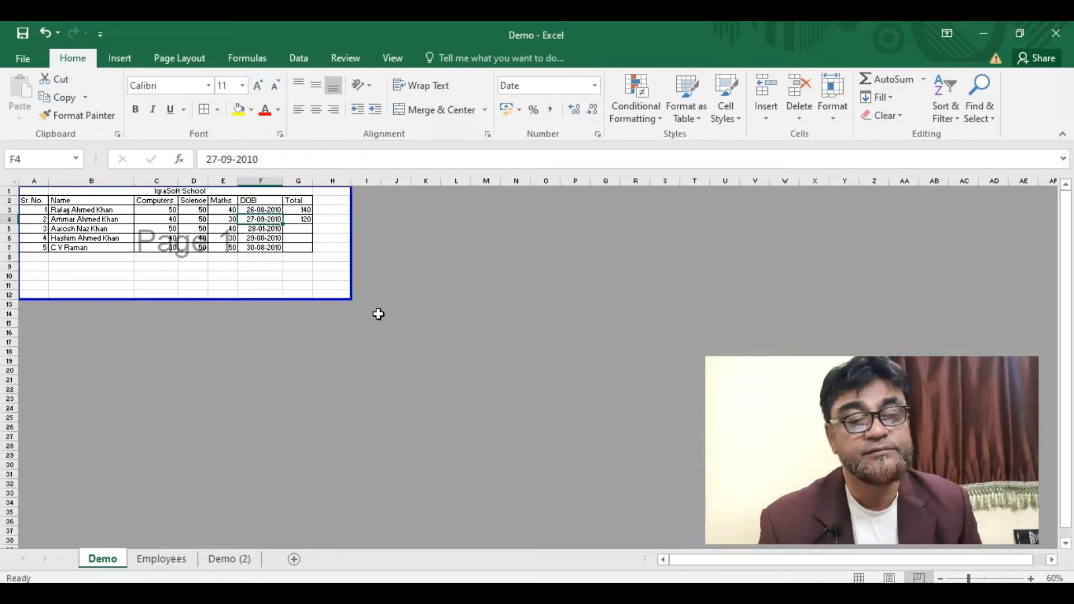
left_click(309, 278)
left_click(89, 238)
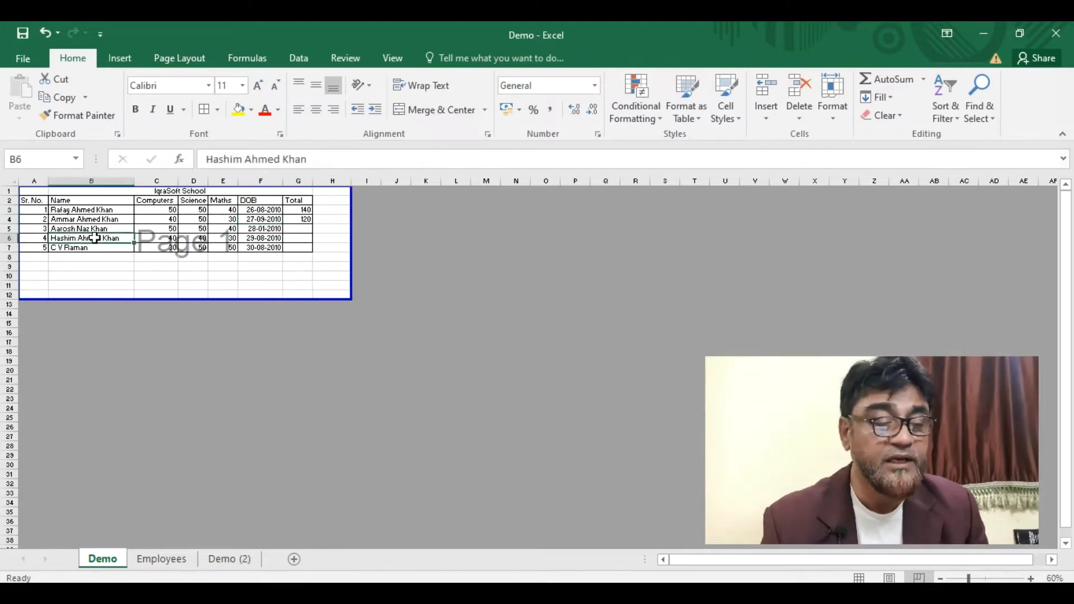
left_click(860, 577)
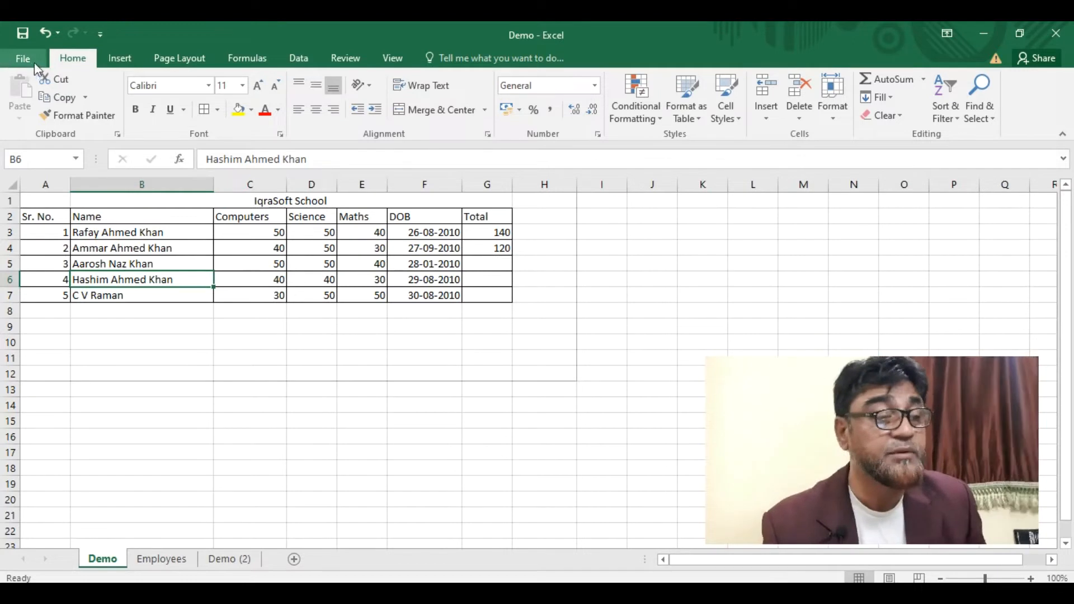
- Display the Insert tab's ribbon options, ready for adding a header
left_click(120, 58)
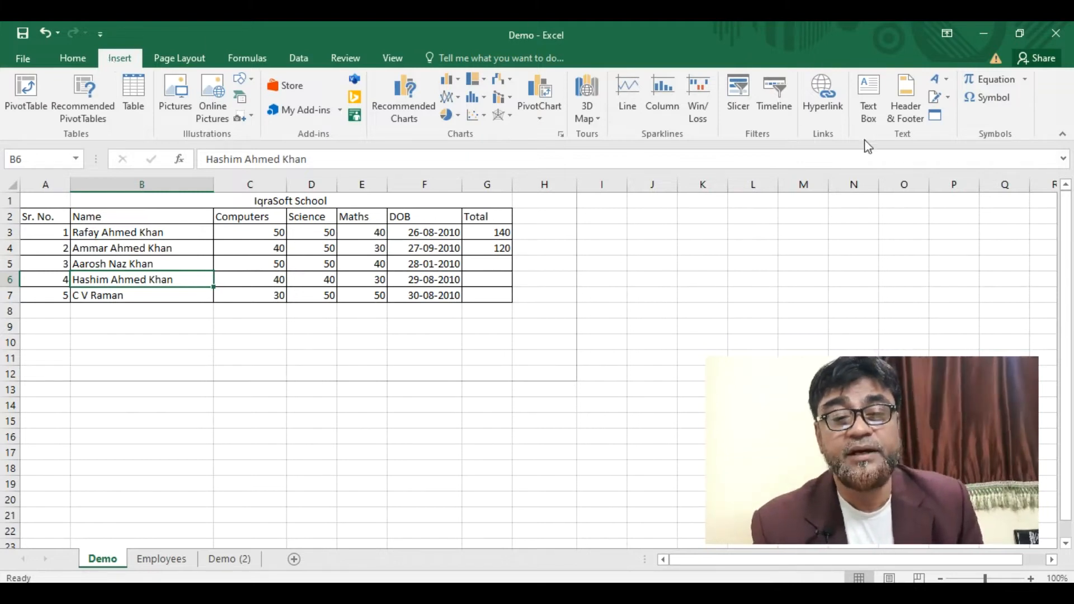
scroll(903, 107, "down", 1)
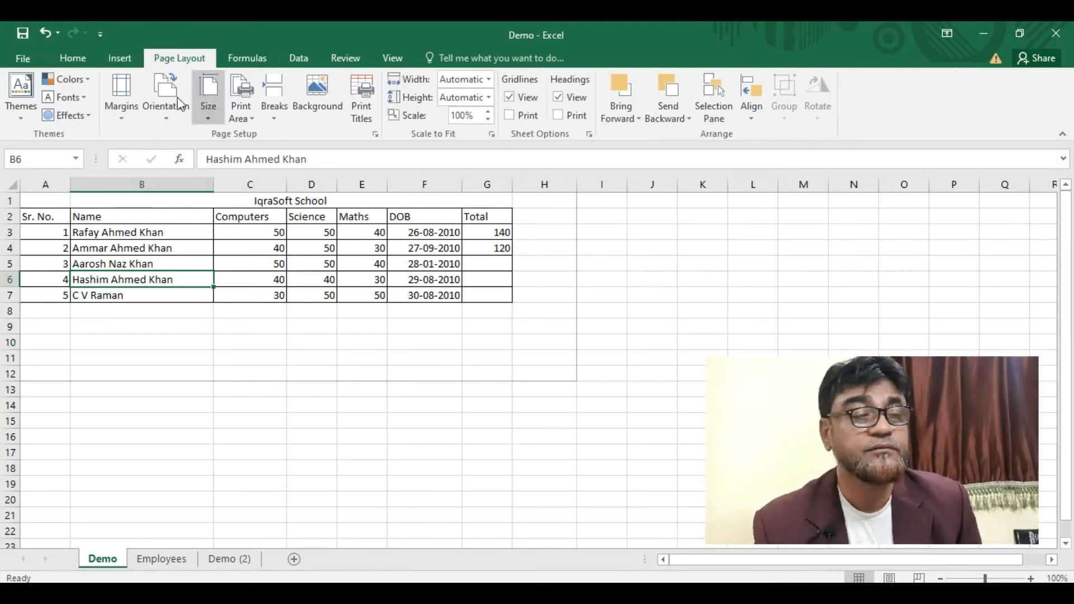
left_click(120, 57)
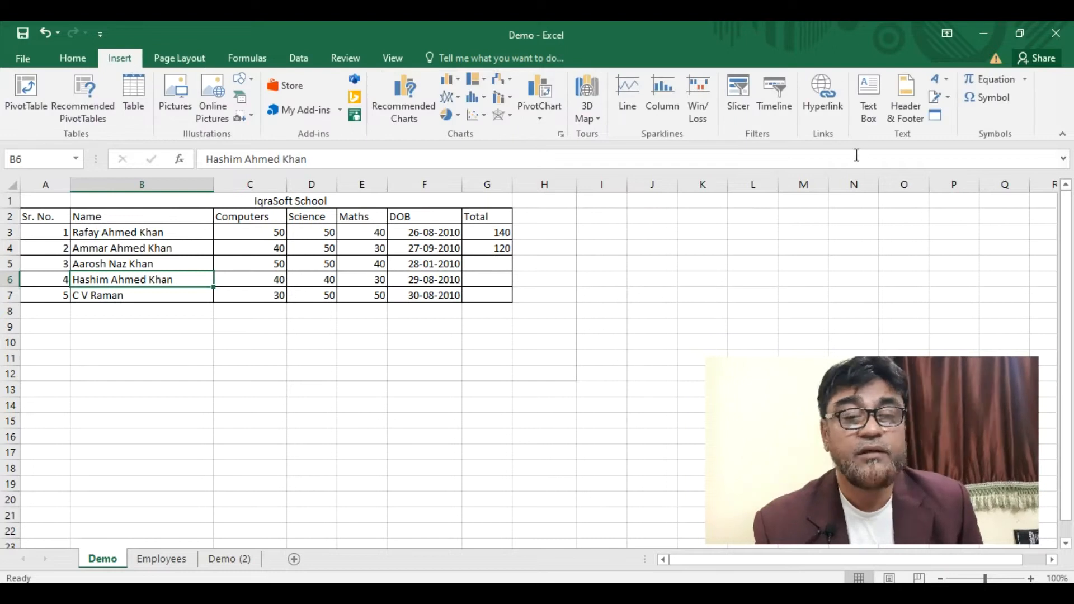
- Insert a page header with 'Mark Sheets Details' in the centre header box
left_click(904, 106)
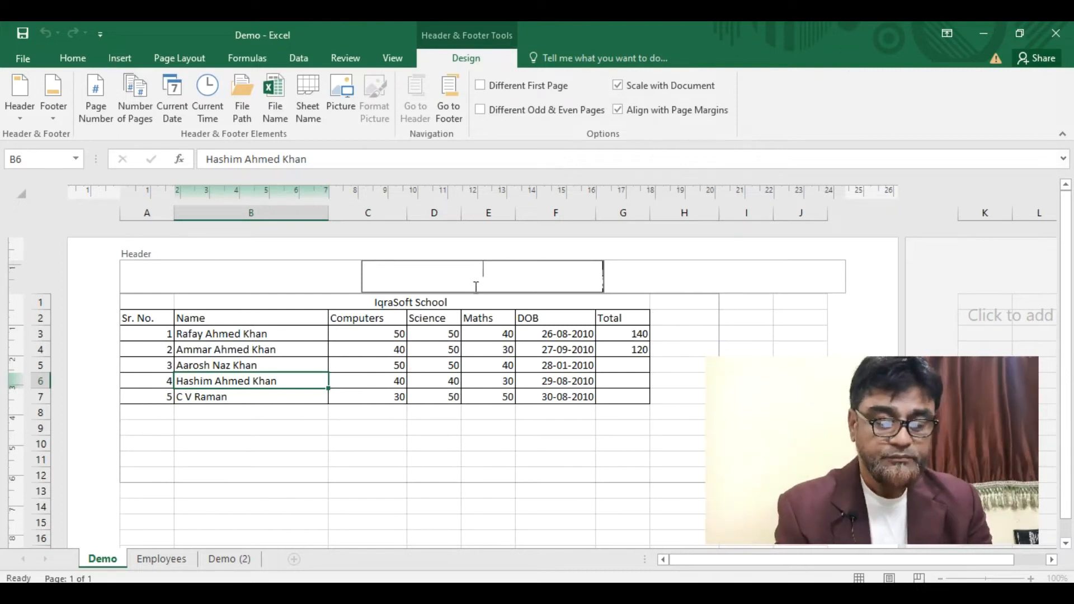
type("ark")
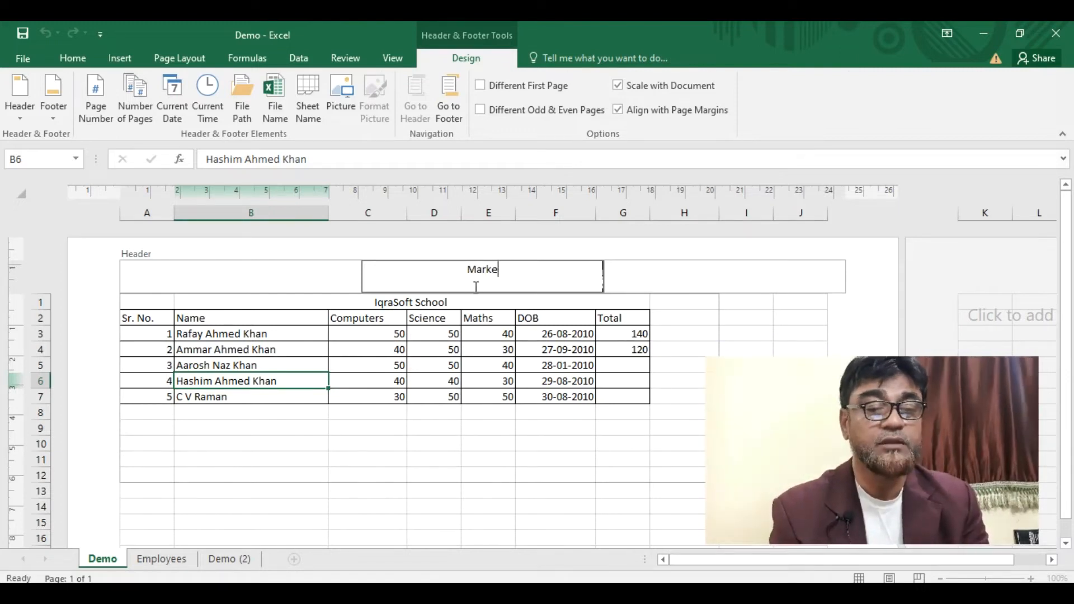
type(" Sheets Details")
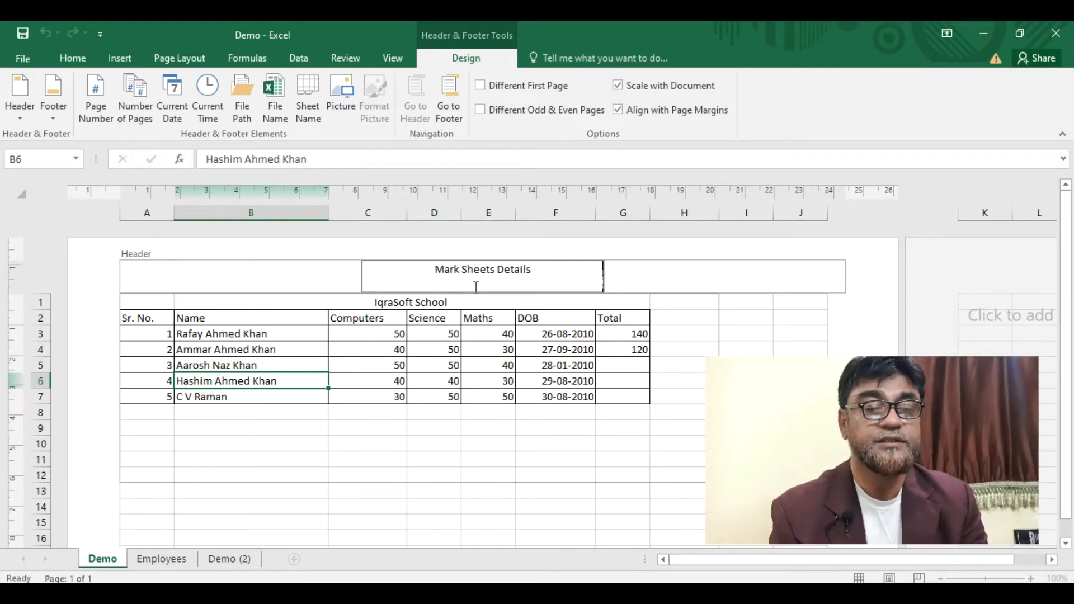
left_click_drag(1070, 233, 1073, 294)
left_click(323, 426)
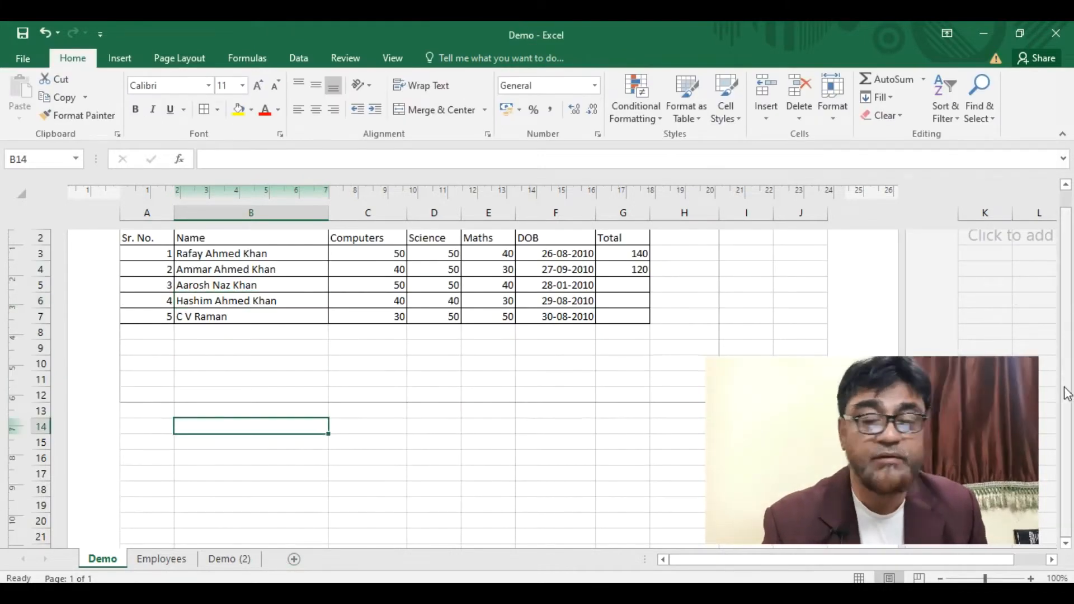
scroll(1072, 426, "up", 2)
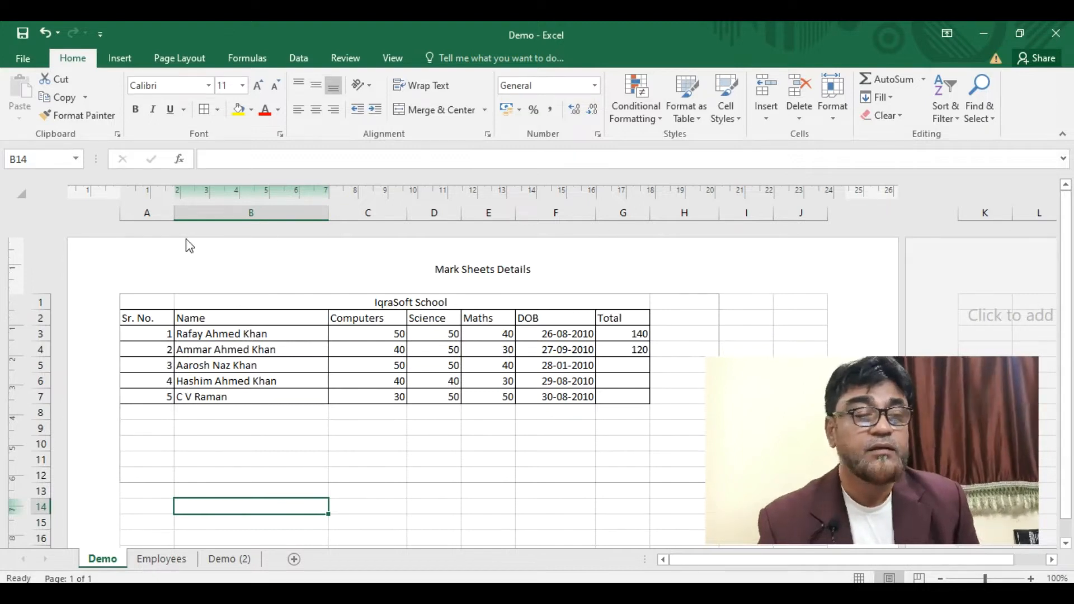
- Preview the sheet with its Mark Sheets Details header under File > Print and print it
left_click(31, 56)
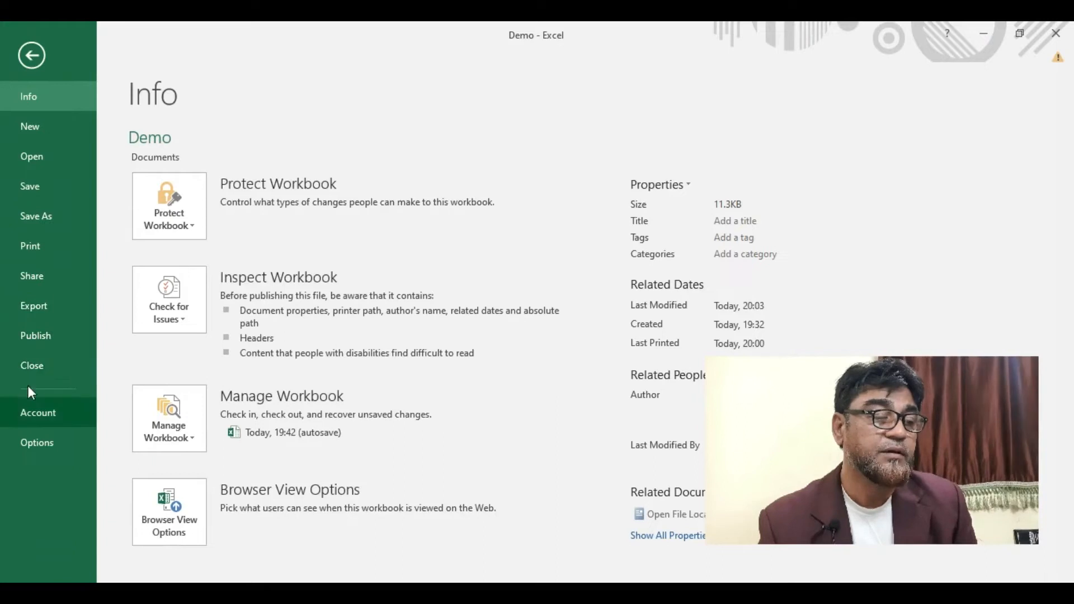
left_click(47, 251)
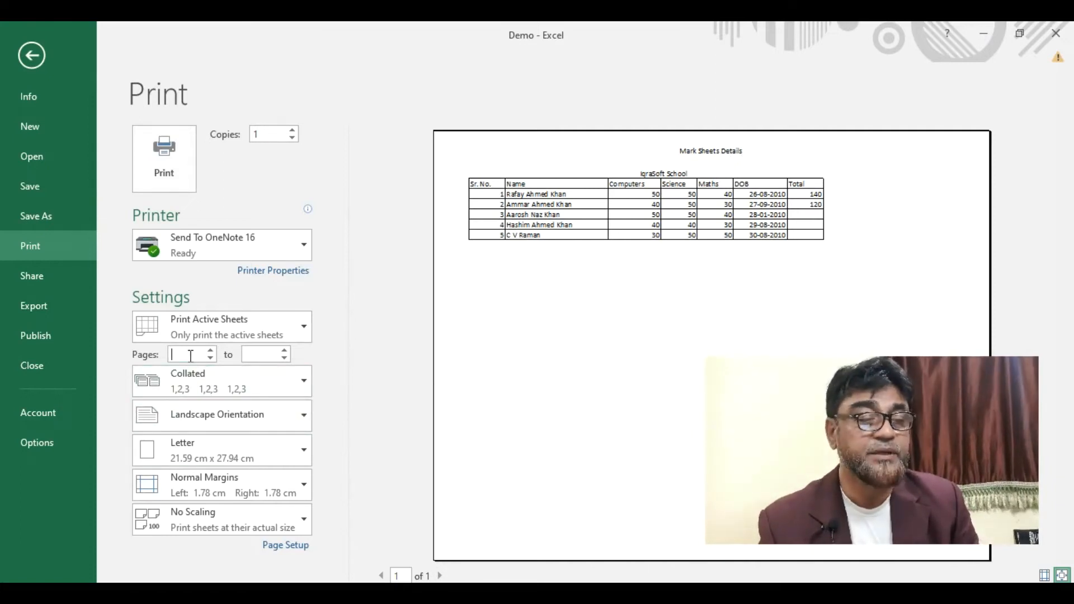
left_click(178, 171)
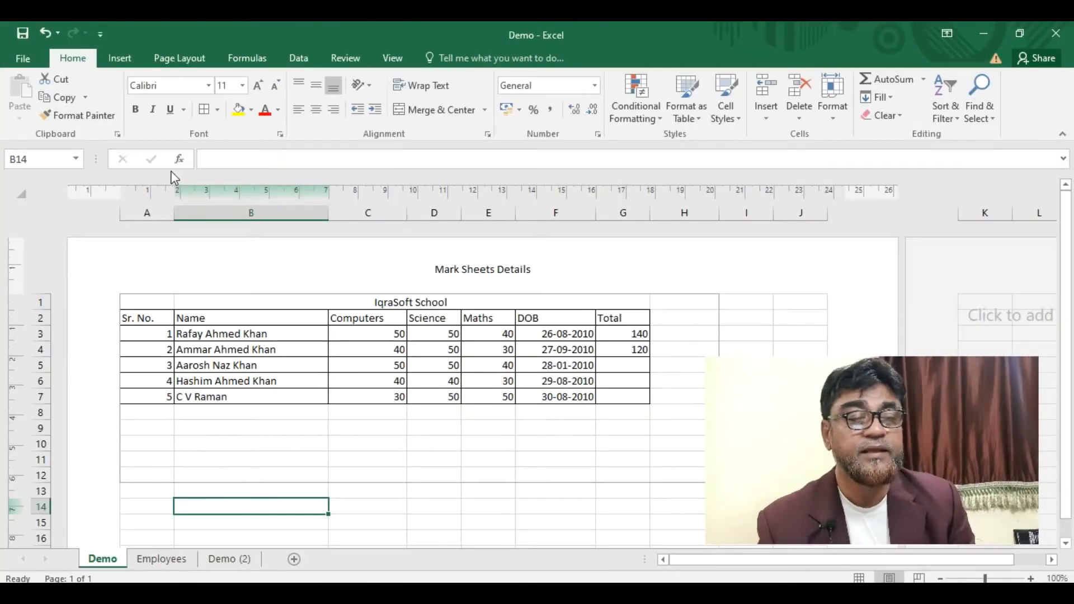
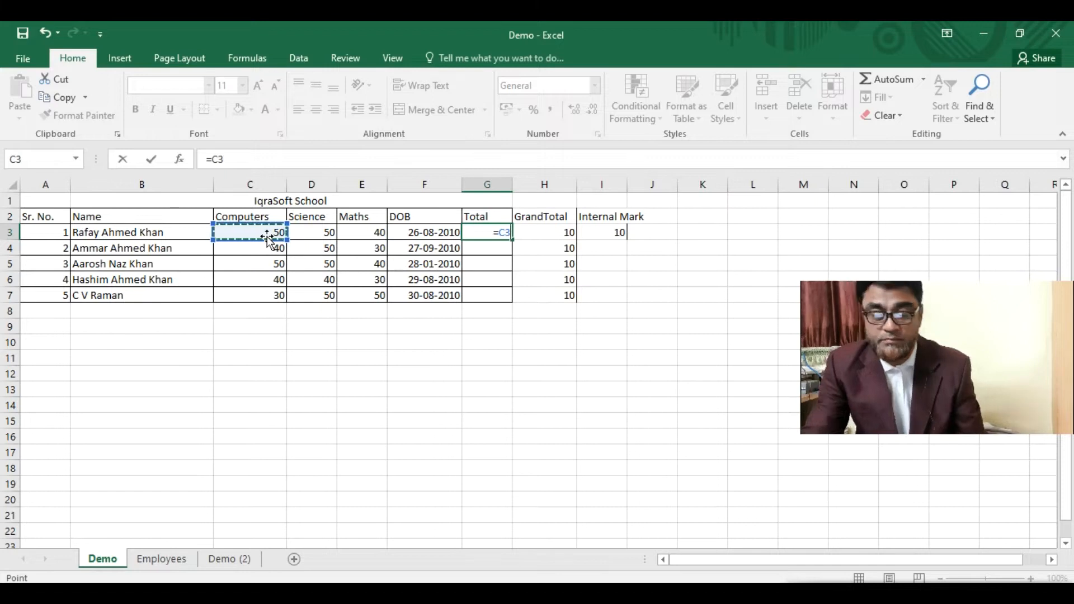
- Complete G3's Total formula as =C3+D3+E3 so it shows 140
type("+")
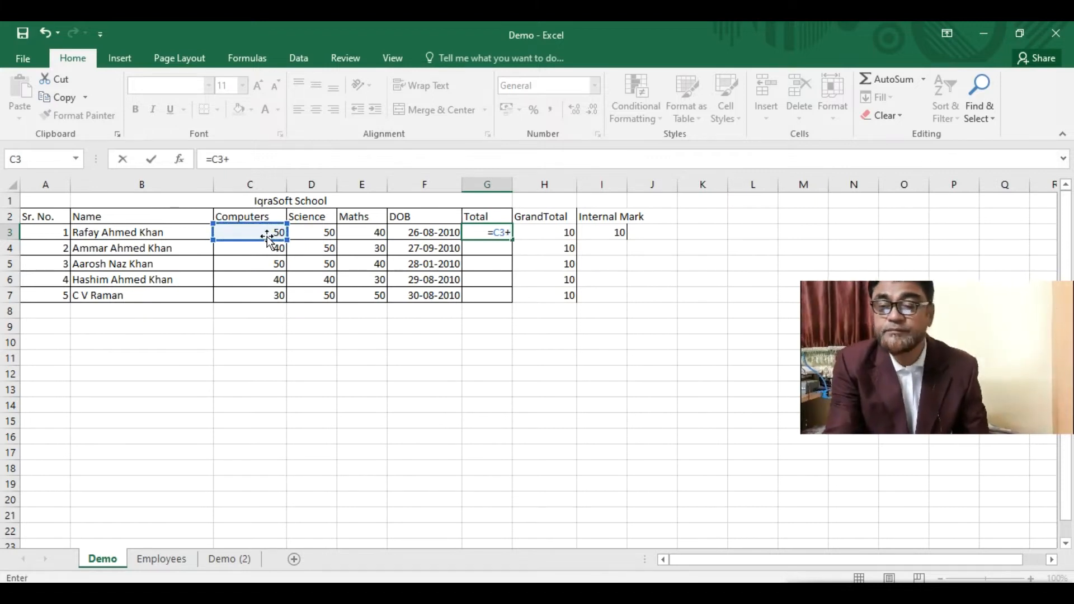
left_click(318, 232)
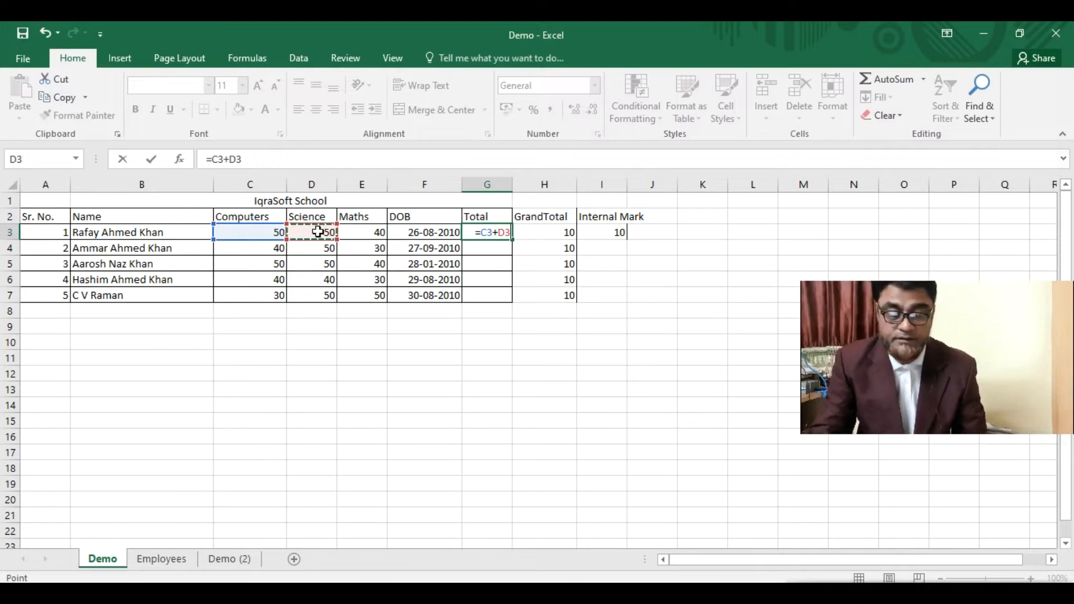
type("+")
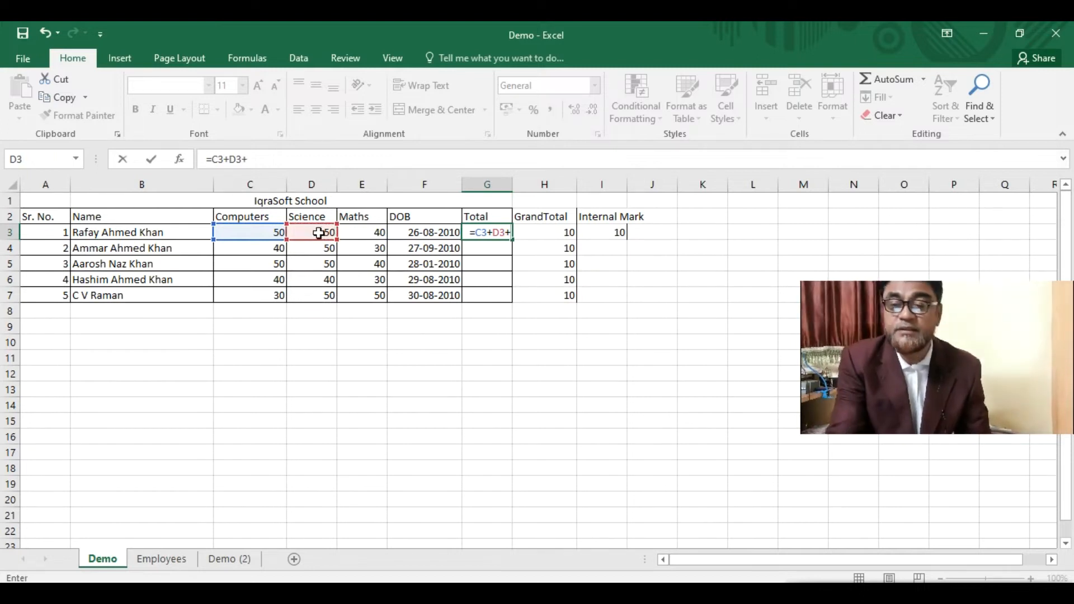
left_click(365, 232)
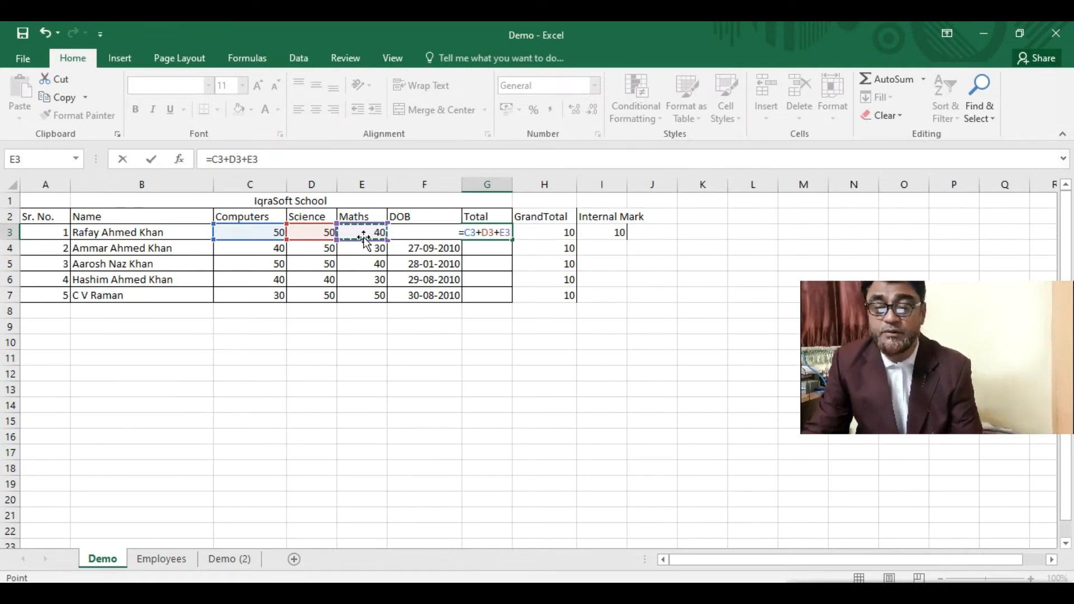
key("Return")
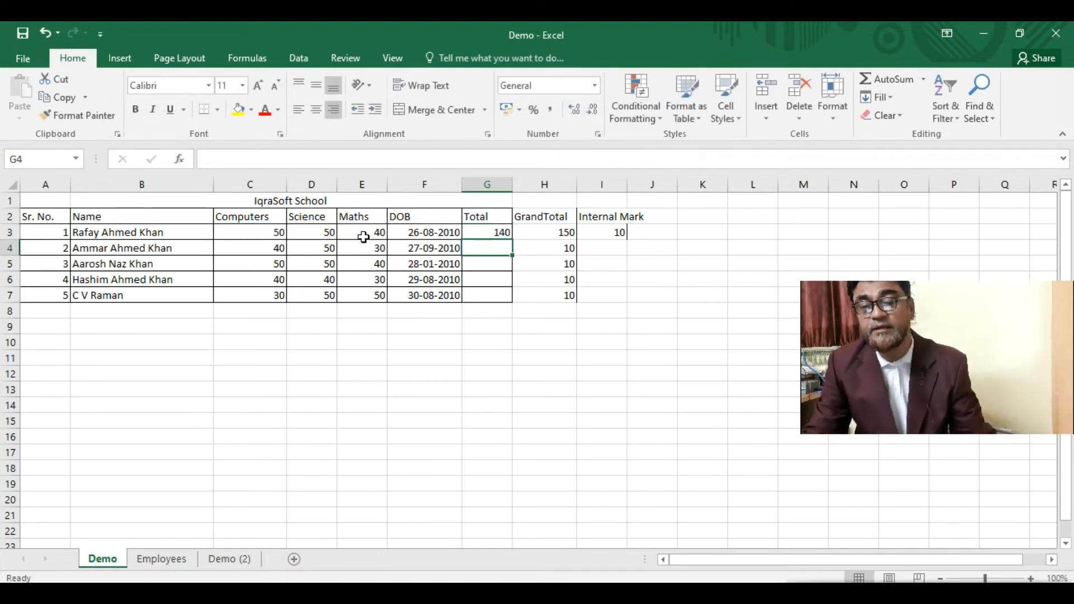
- Fill the GrandTotal from H3 down to H7, then delete the contents of H3:H7
left_click(484, 231)
left_click(557, 230)
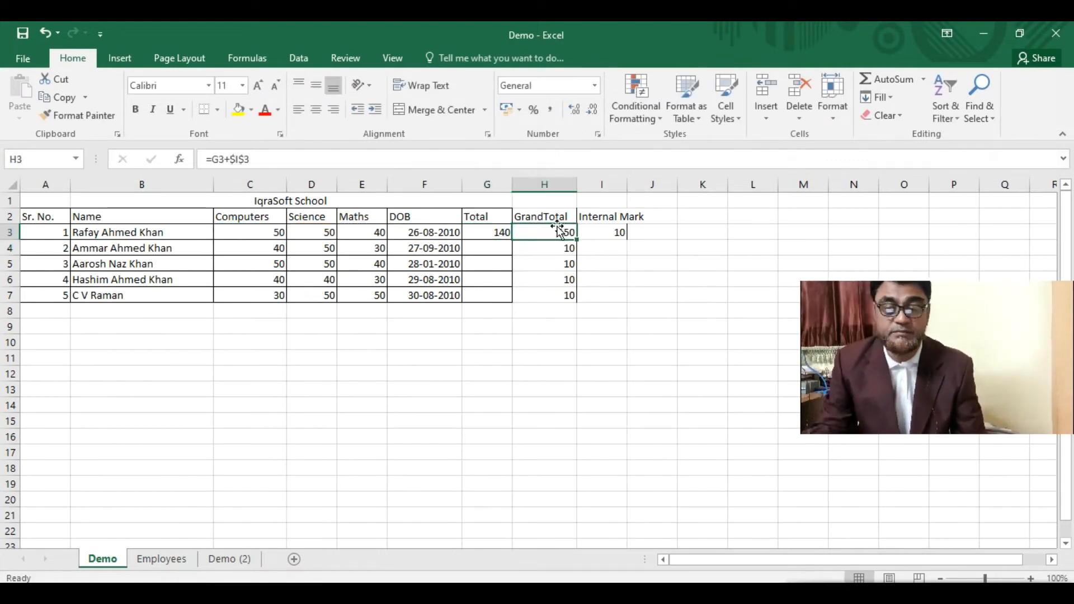
left_click_drag(576, 240, 575, 297)
key("Delete")
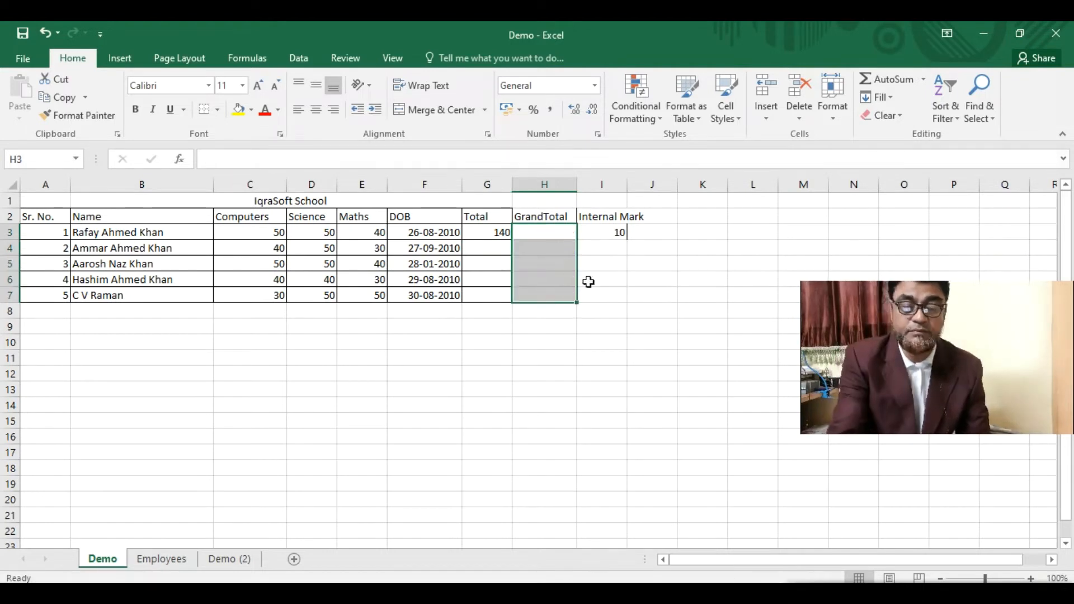
- Copy G3's Total formula and paste it into G4, giving 120
left_click(497, 247)
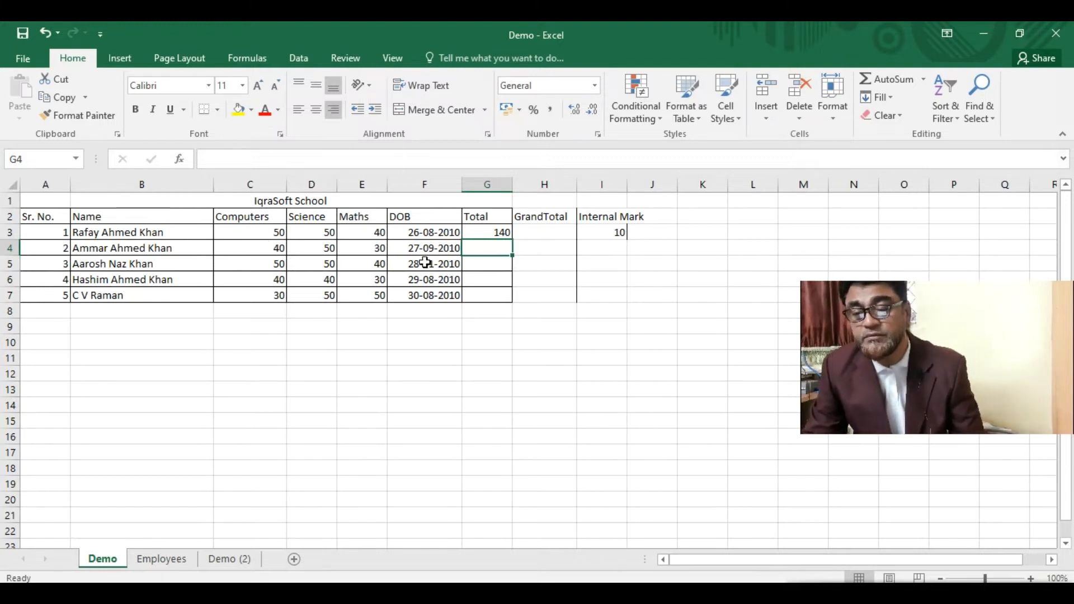
left_click(491, 229)
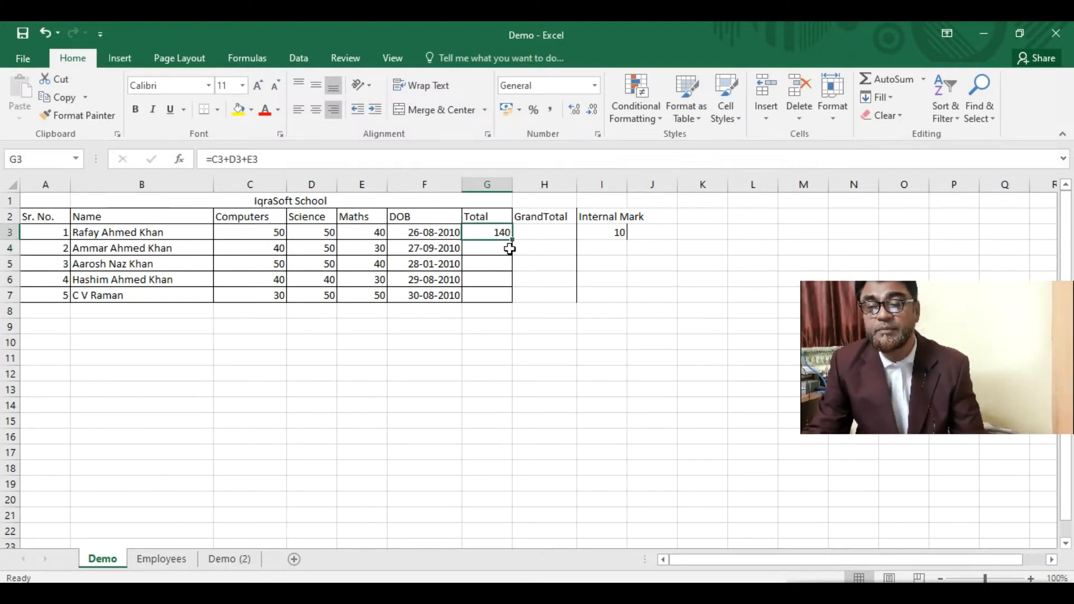
key("ctrl+c")
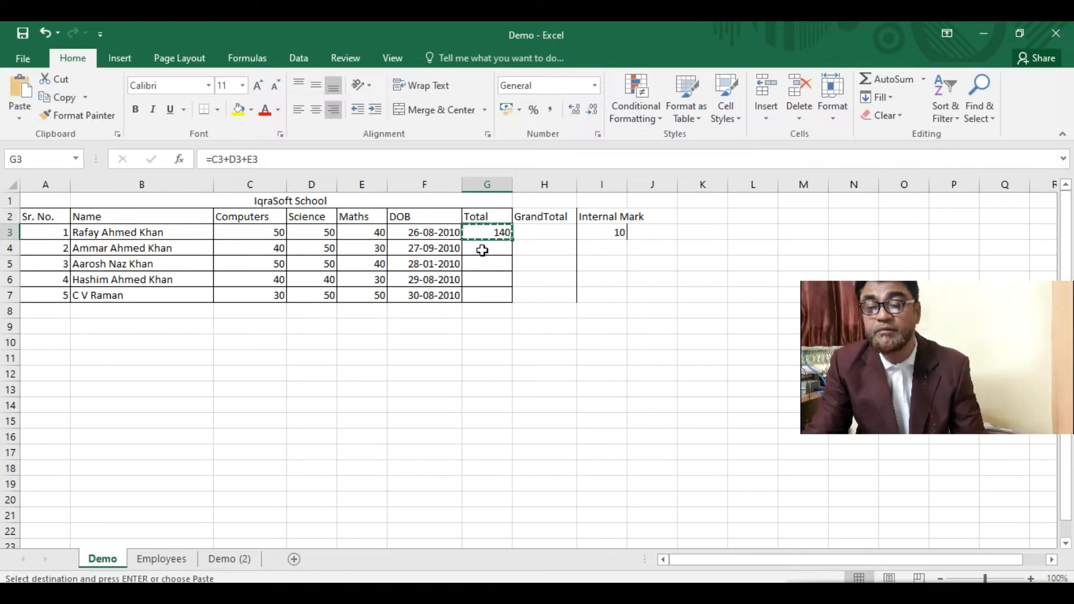
left_click(484, 250)
key("ctrl+v")
key("ctrl")
key("Escape")
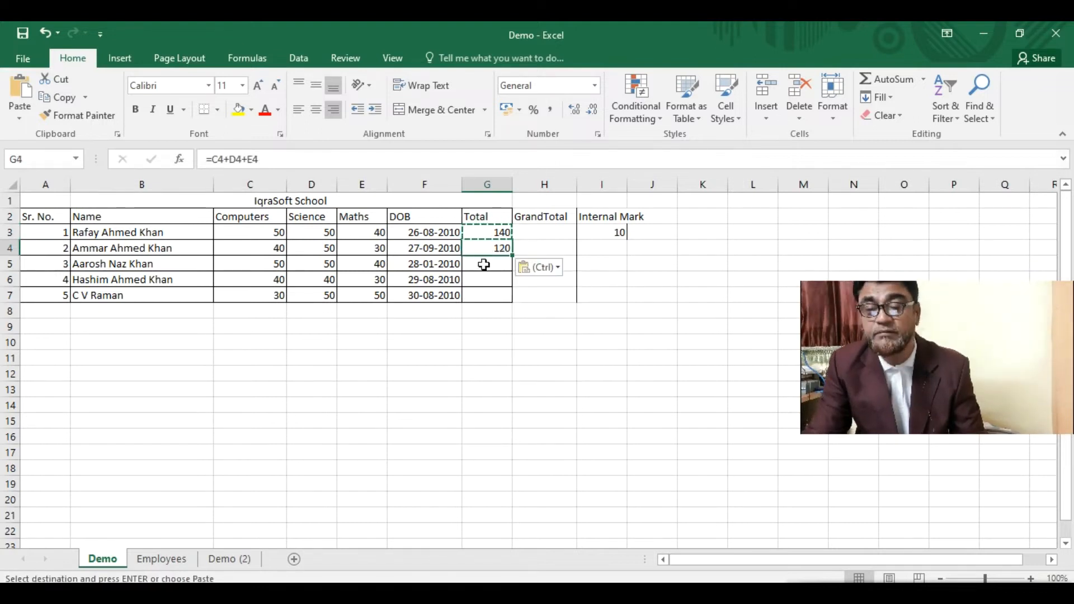
- Paste the Total formula into G5, G6 and G7, and into D14, where it shows #REF!
left_click(484, 264)
key("ctrl+v")
left_click(479, 276)
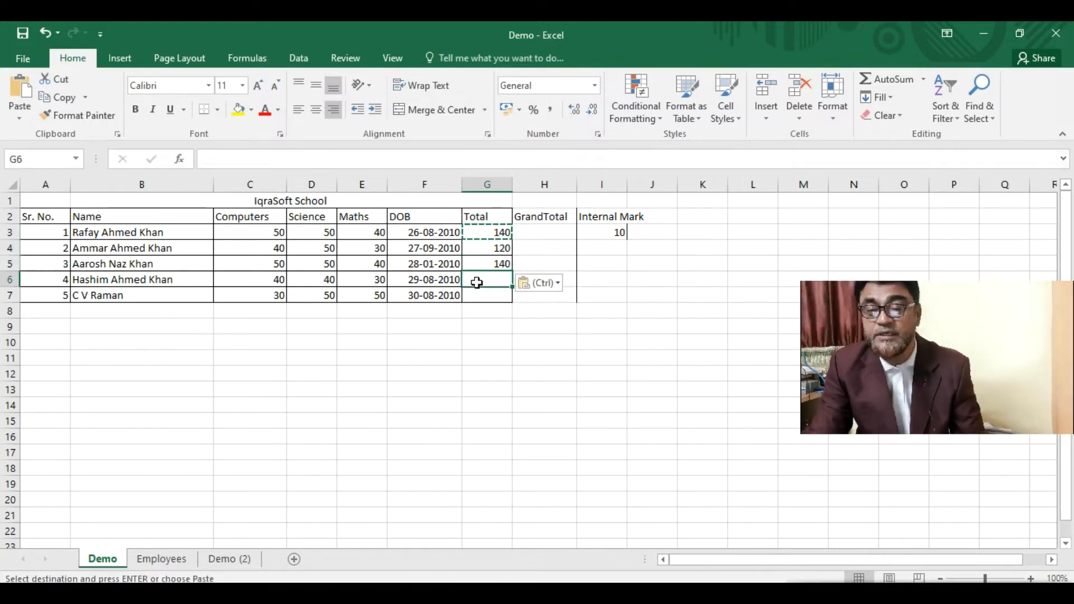
key("ctrl+v")
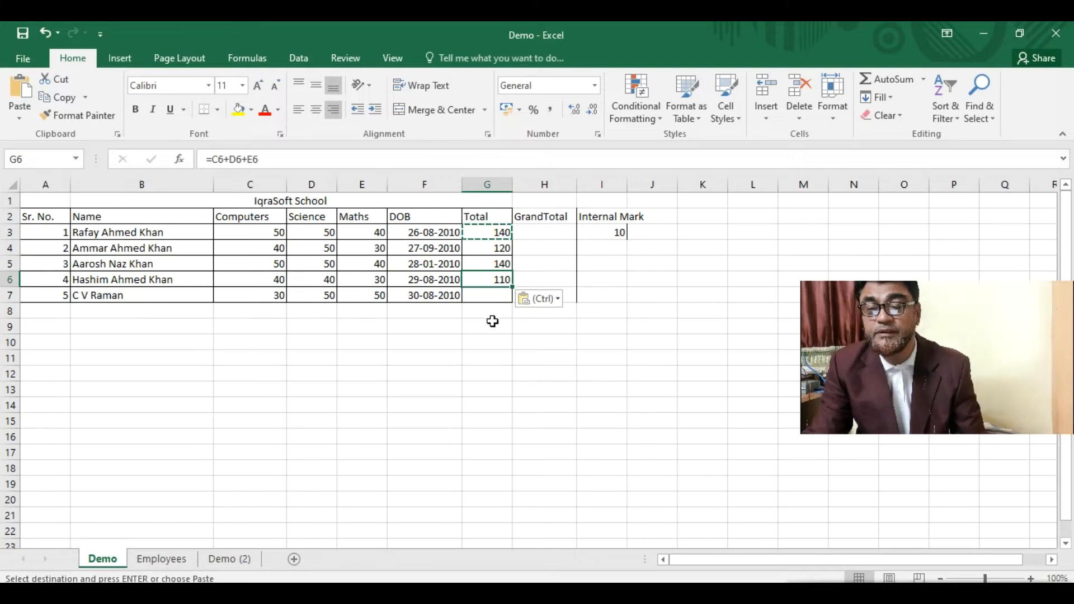
left_click(485, 294)
key("ctrl+v")
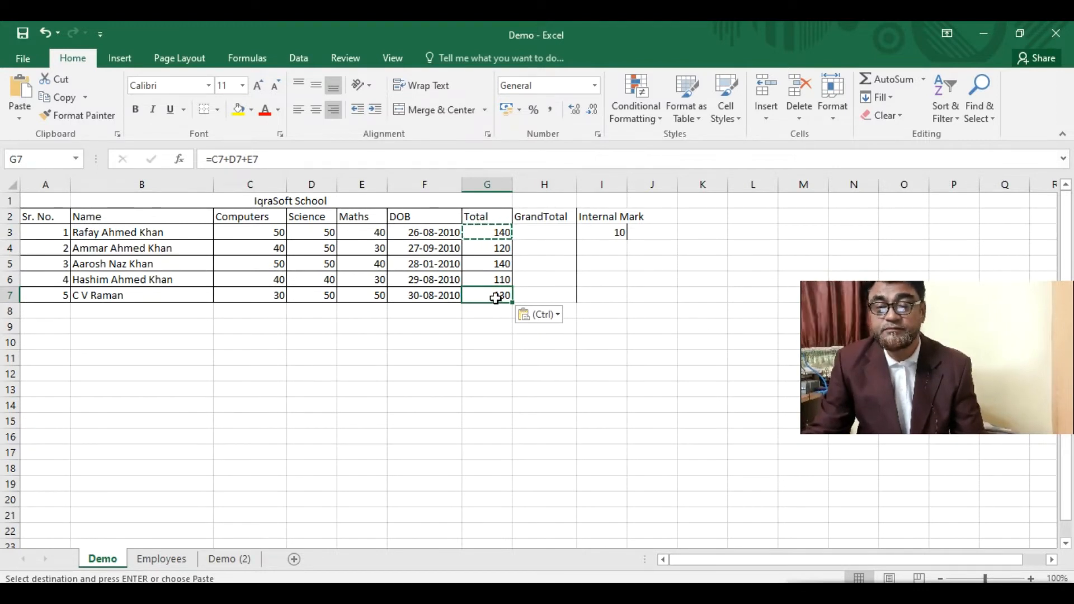
left_click(323, 400)
key("ctrl+v")
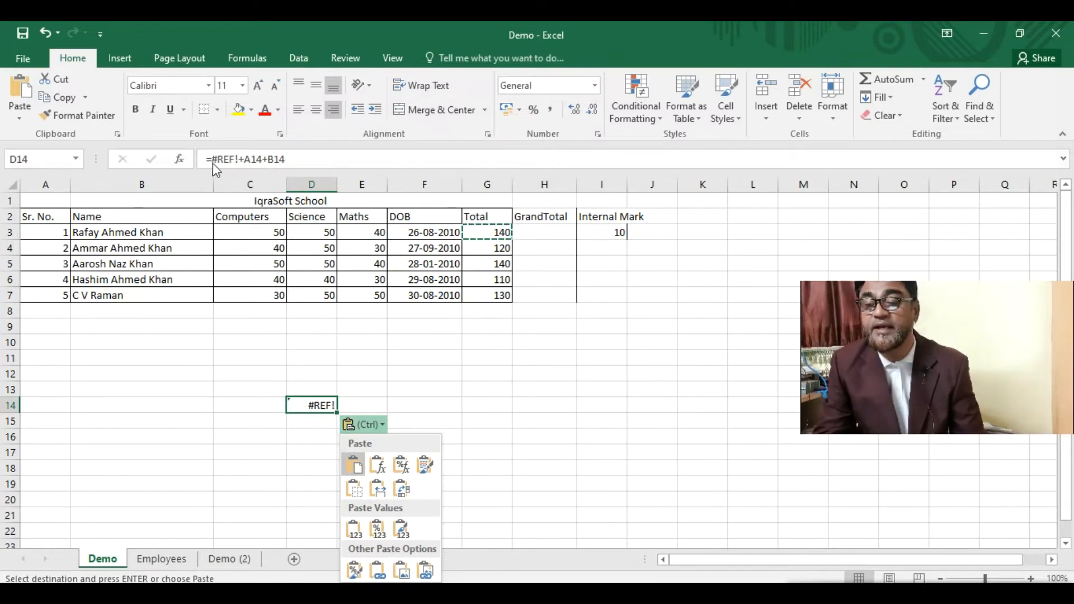
- Paste the Total formula into G14 for a second #REF!, then cancel copy mode
left_click(491, 403)
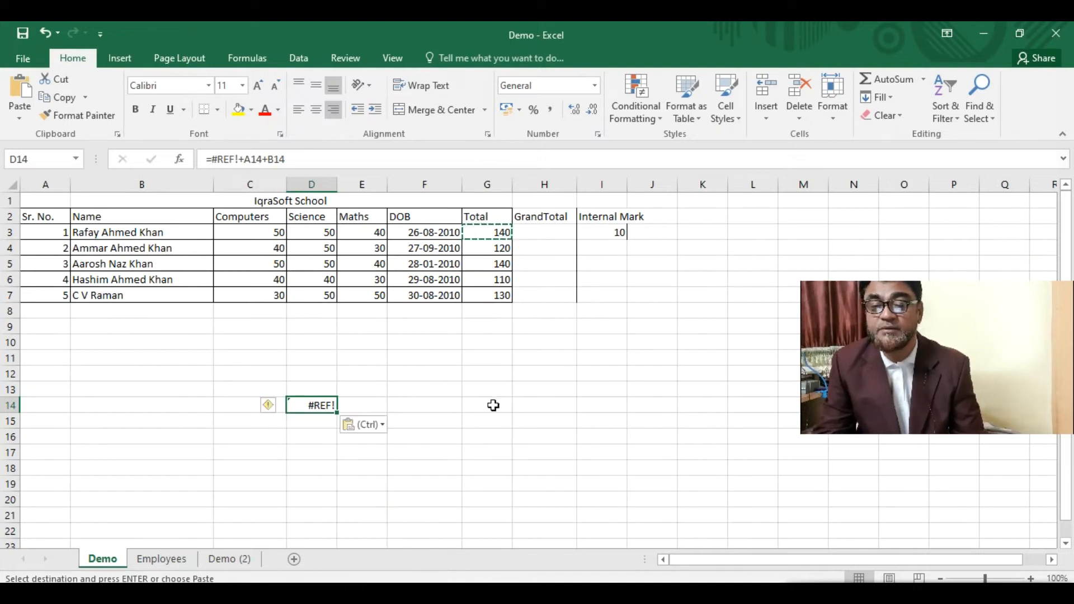
left_click(493, 406)
key("ctrl+v")
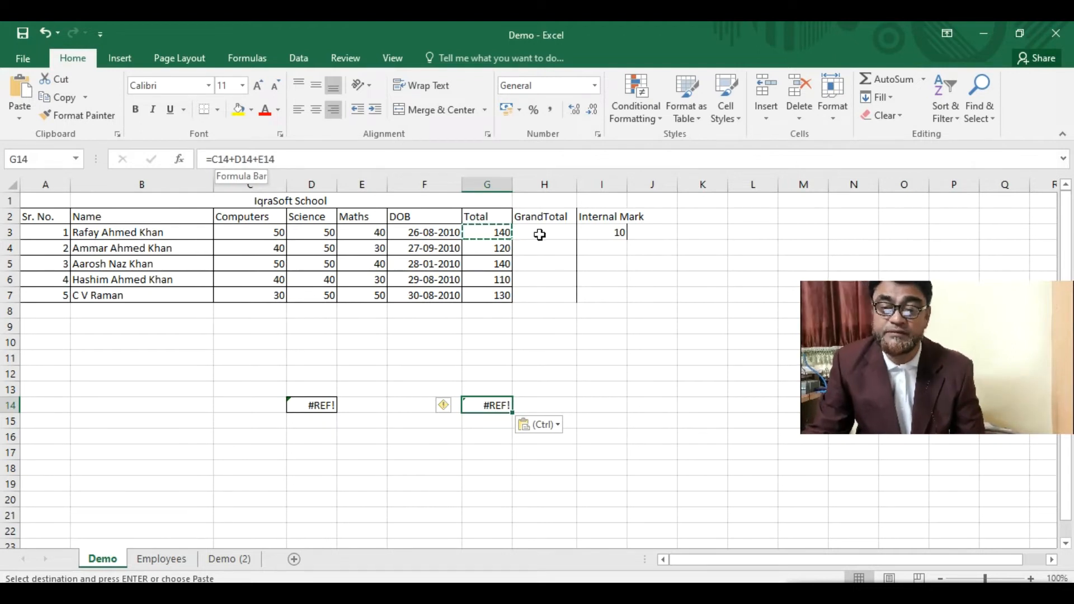
left_click(479, 231)
key("Escape")
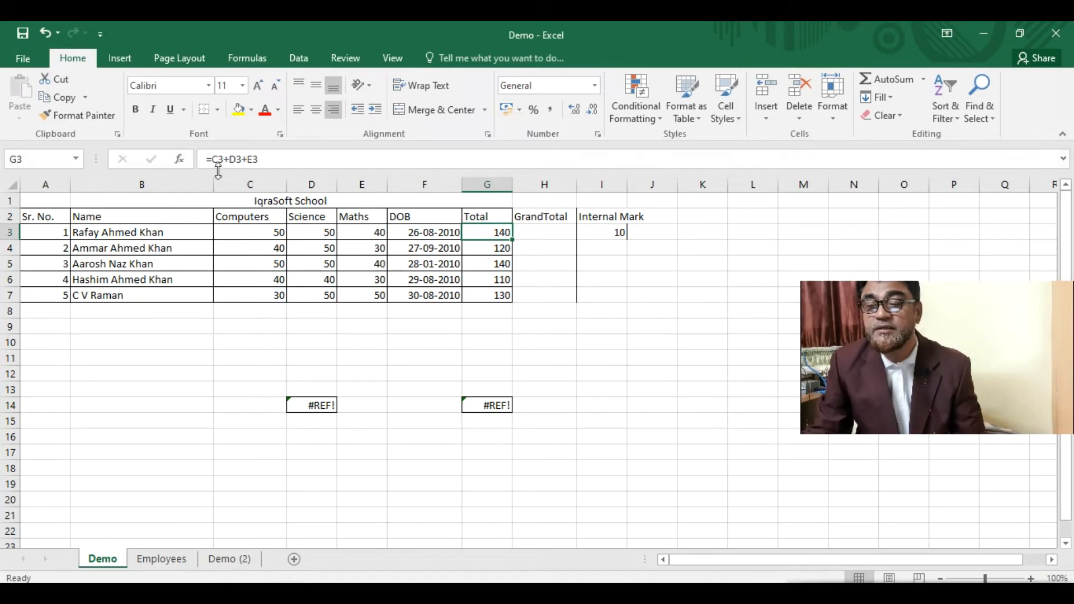
left_click(497, 248)
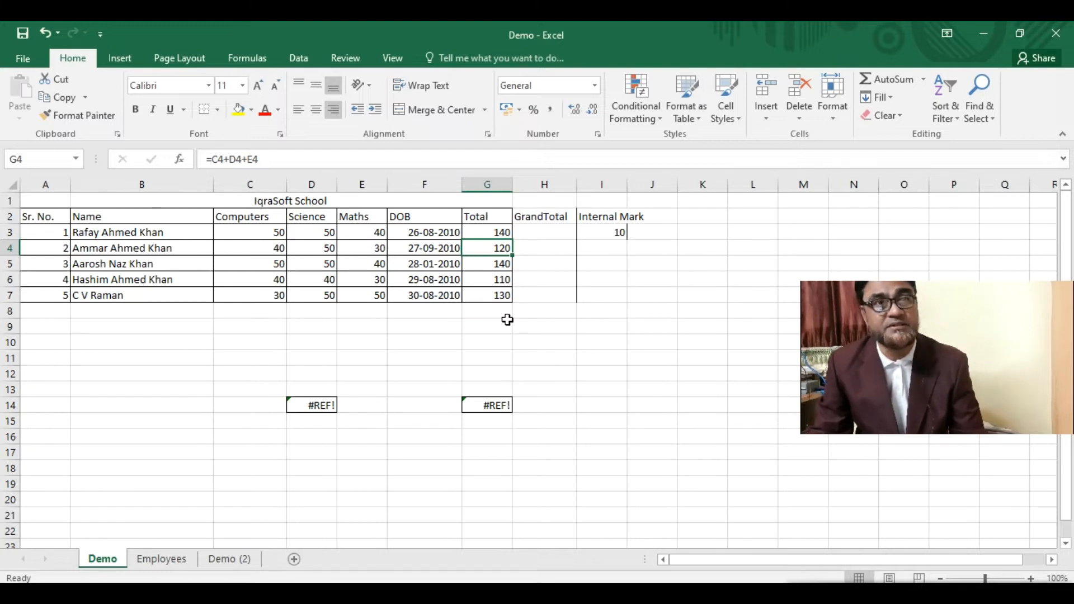
left_click(545, 230)
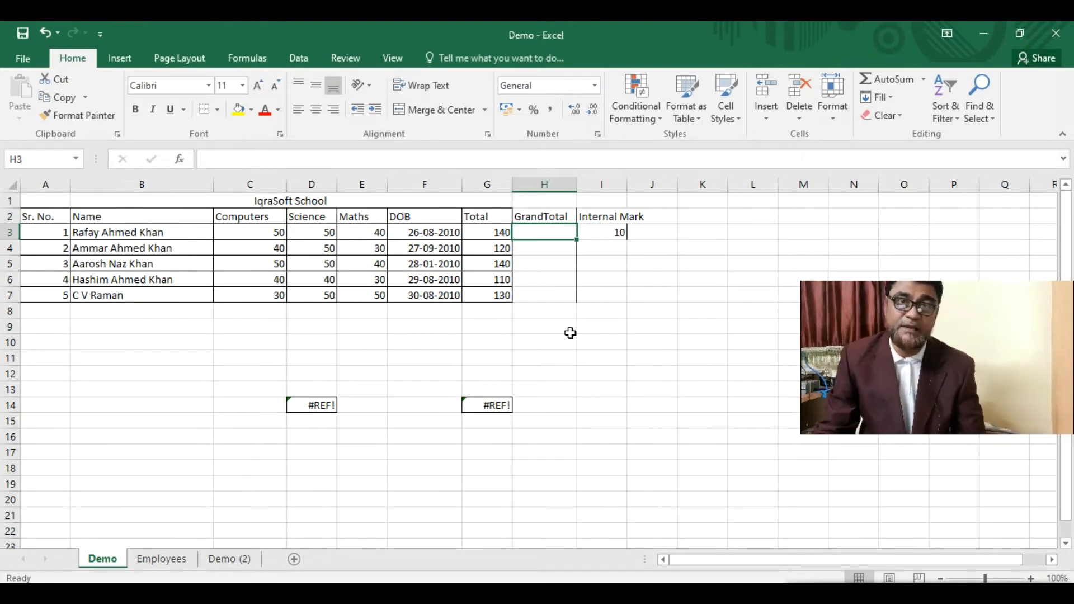
left_click(599, 234)
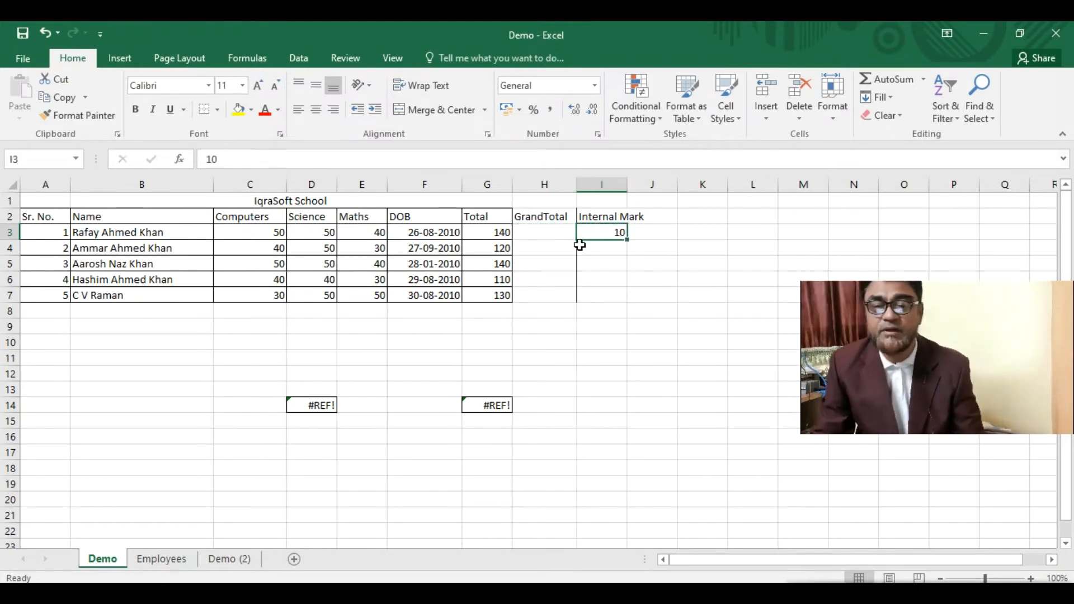
left_click(491, 231)
left_click(546, 232)
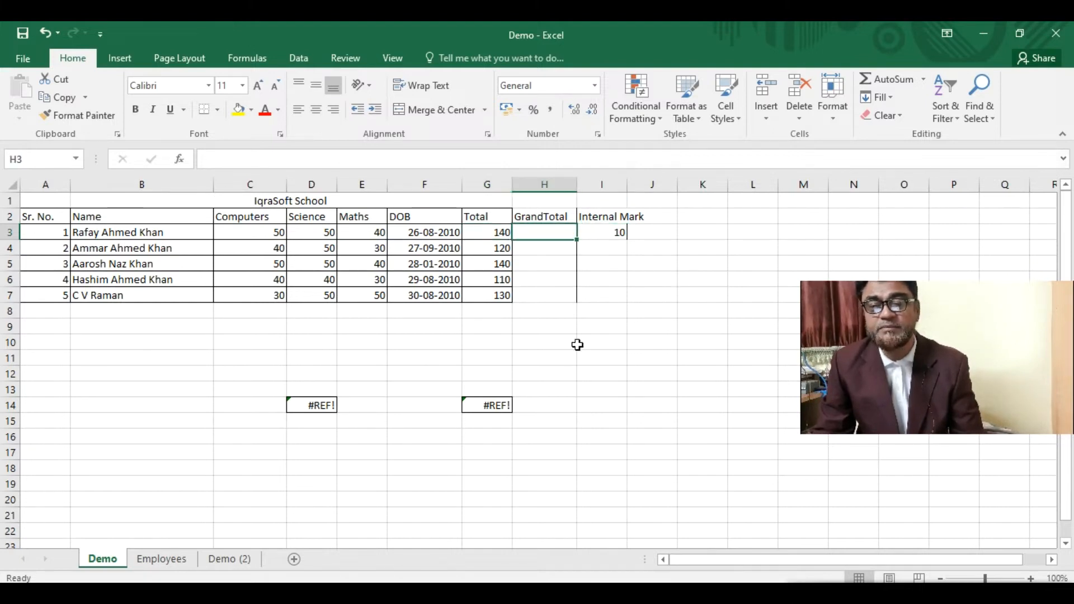
- Enter =G3+I3 in H3 (150) and fill it down to H7
type("=")
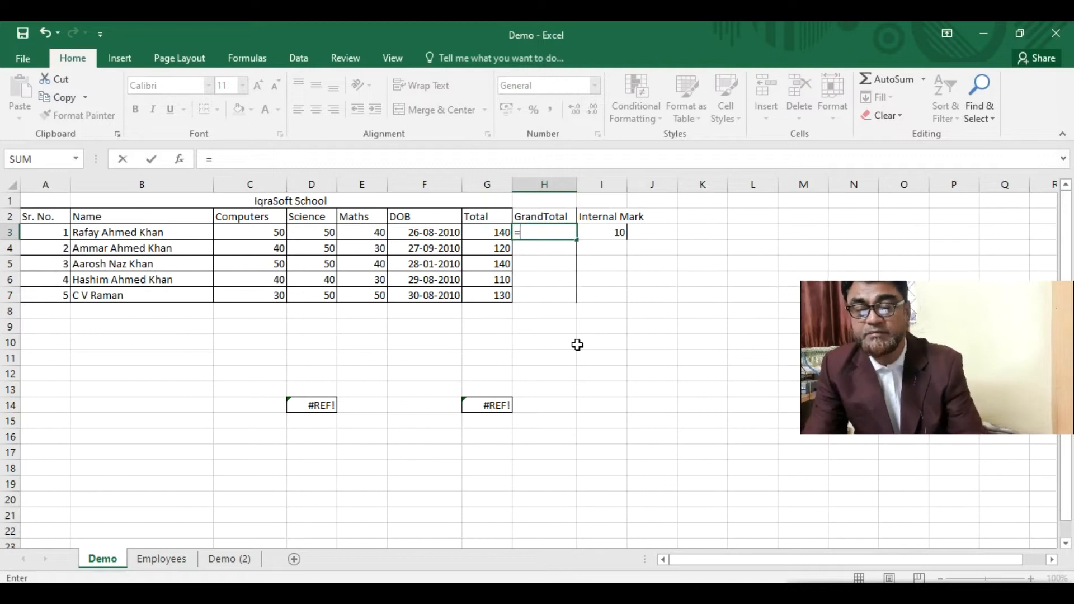
left_click(499, 234)
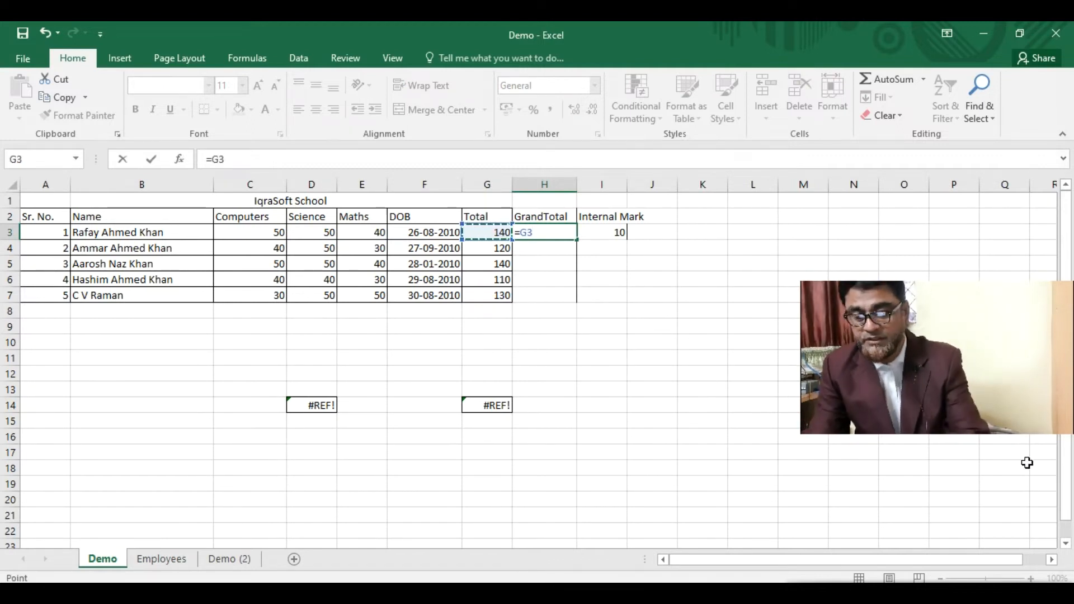
type("+")
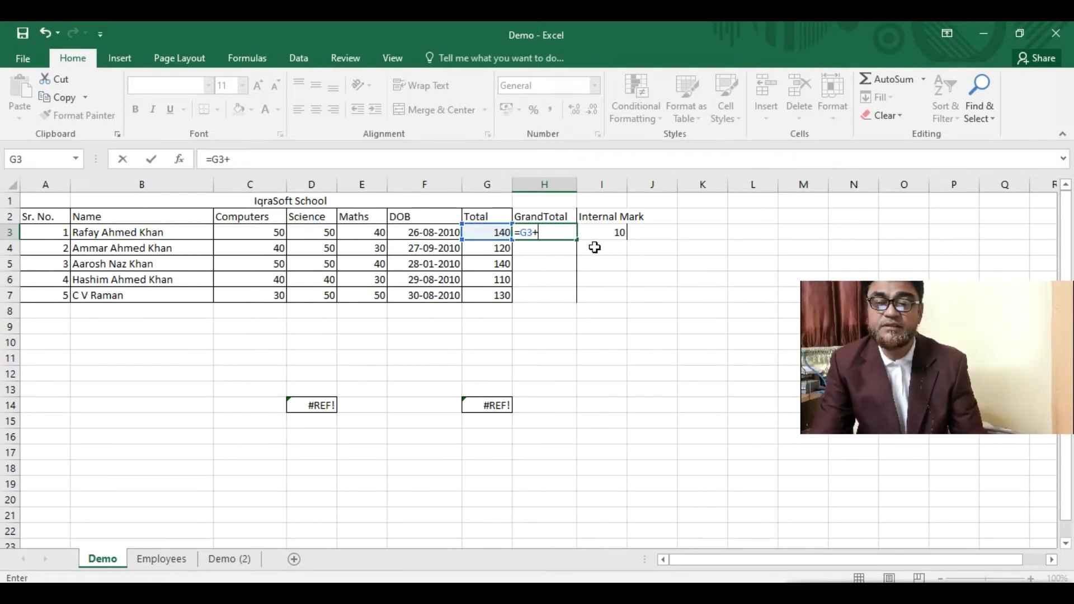
left_click(616, 234)
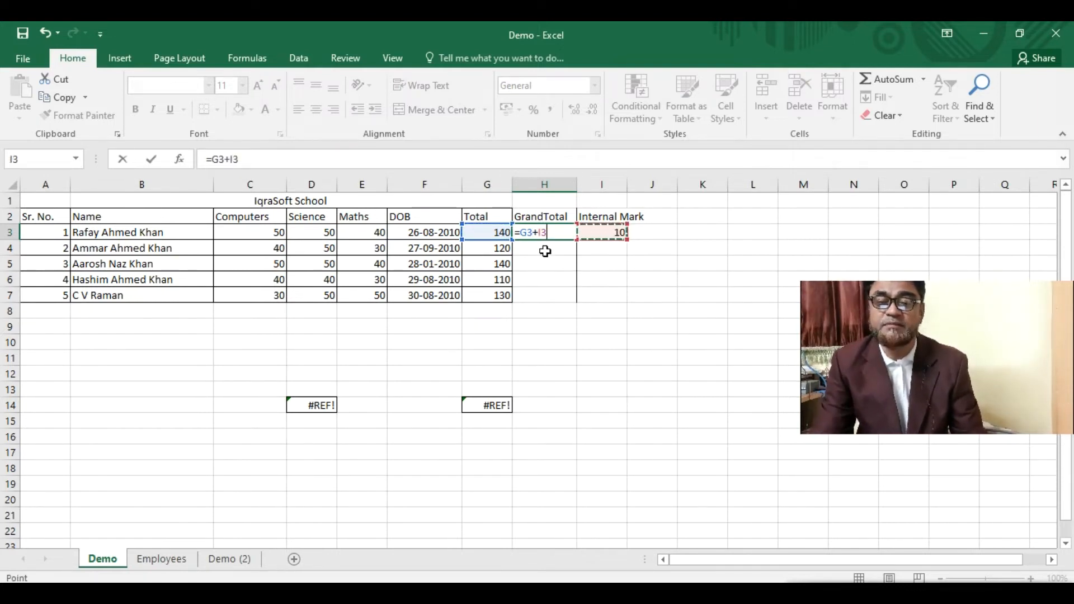
key("Return")
left_click(544, 229)
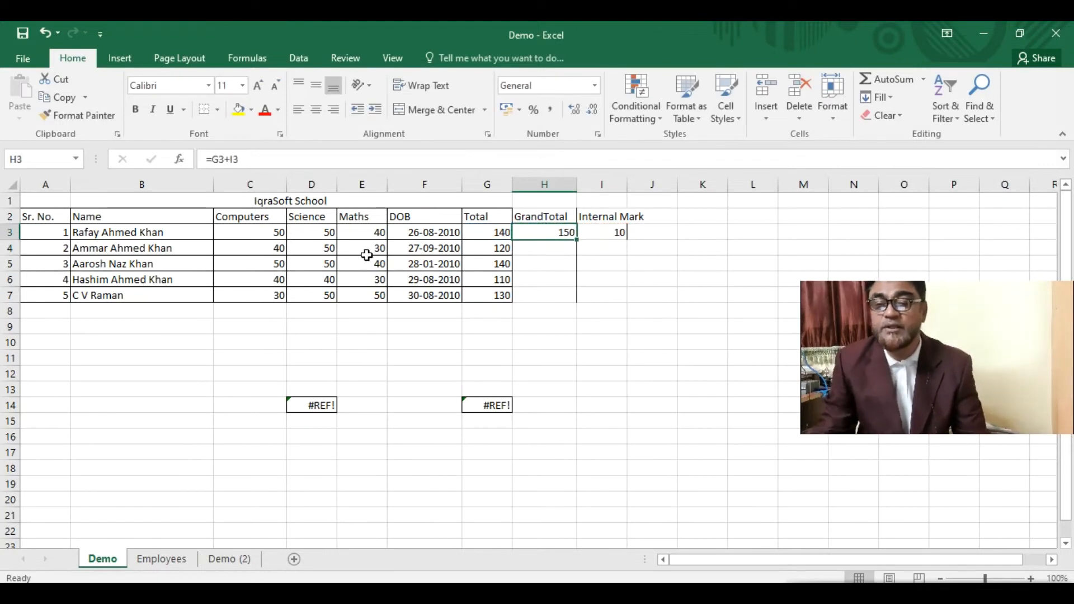
left_click_drag(575, 240, 577, 303)
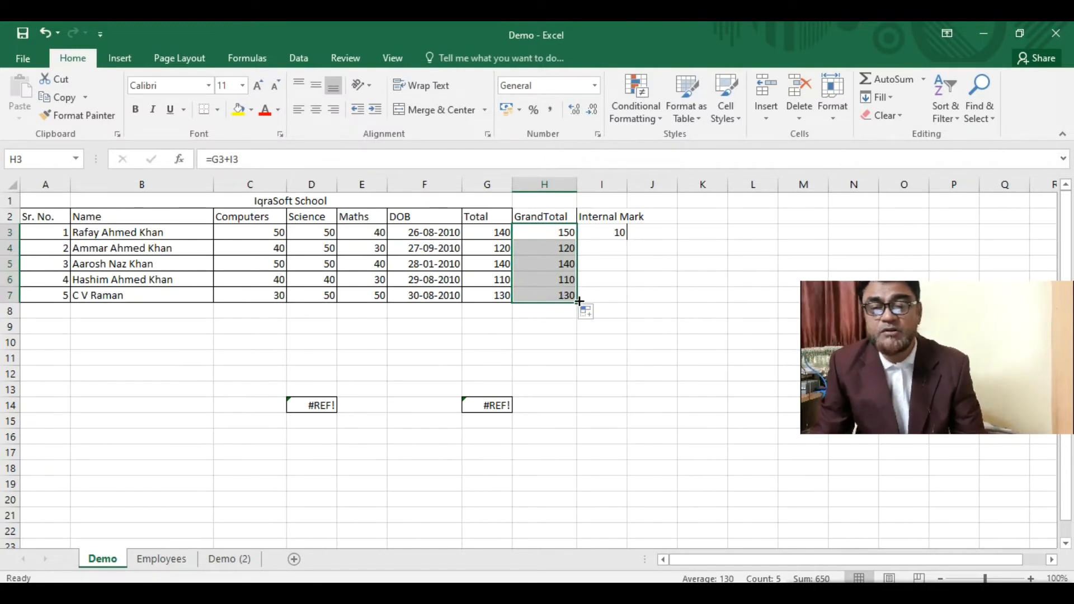
left_click(407, 342)
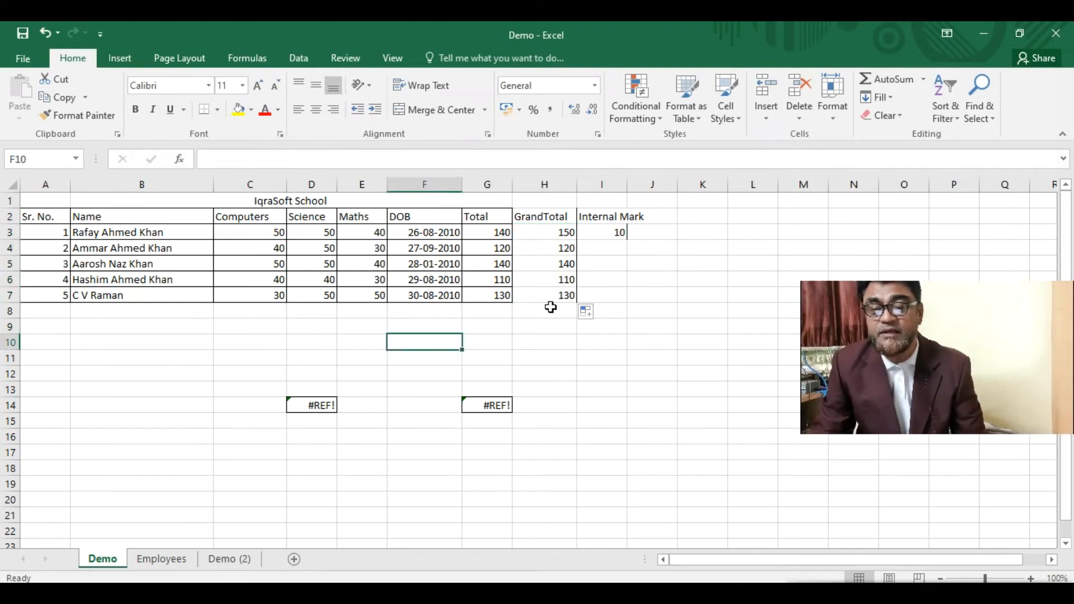
left_click(587, 292)
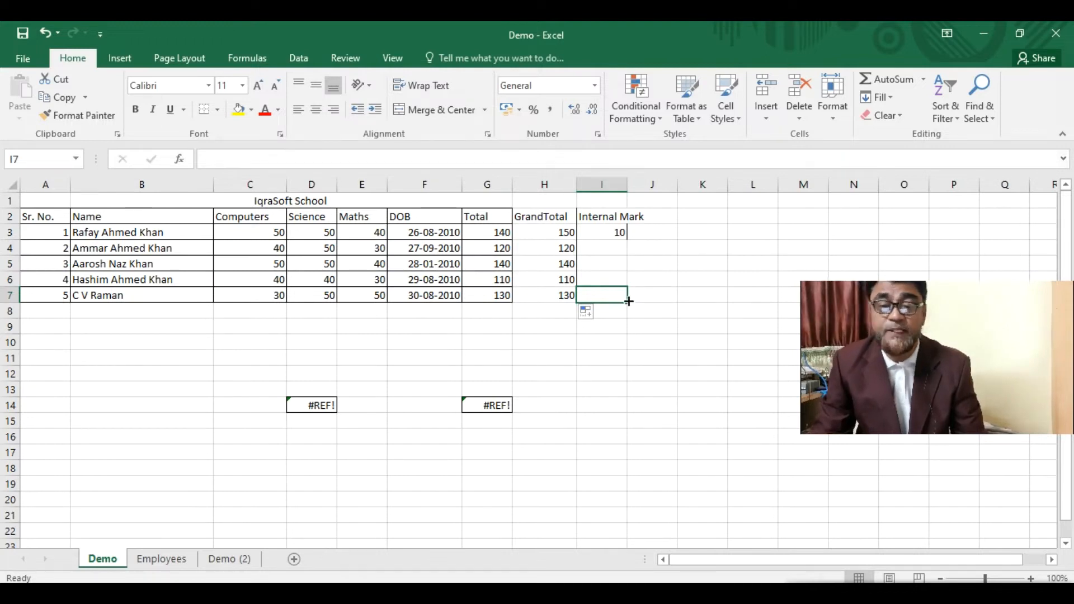
left_click(549, 232)
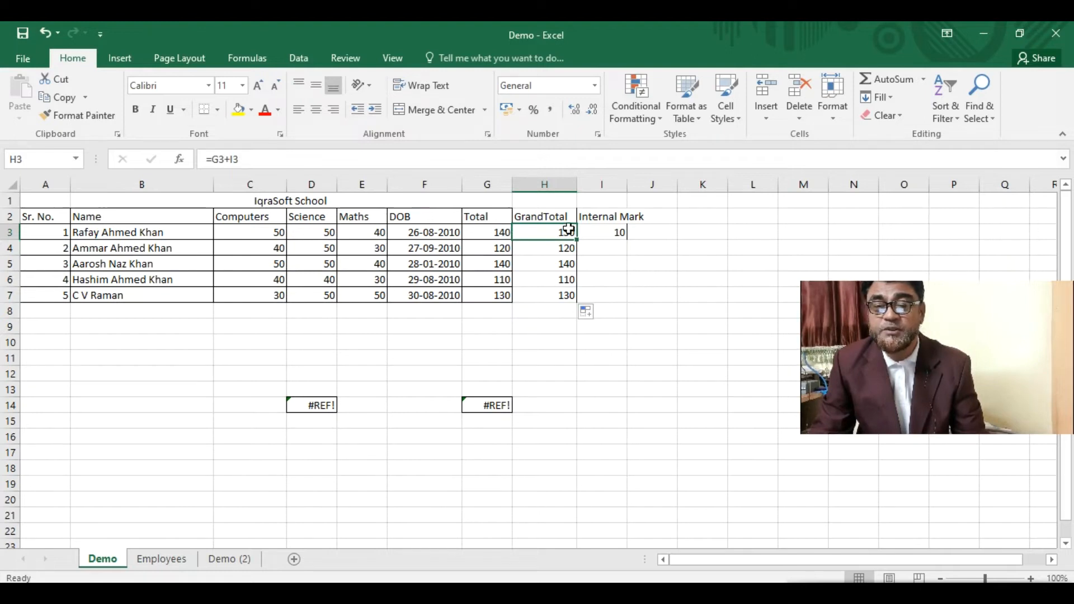
left_click(595, 247)
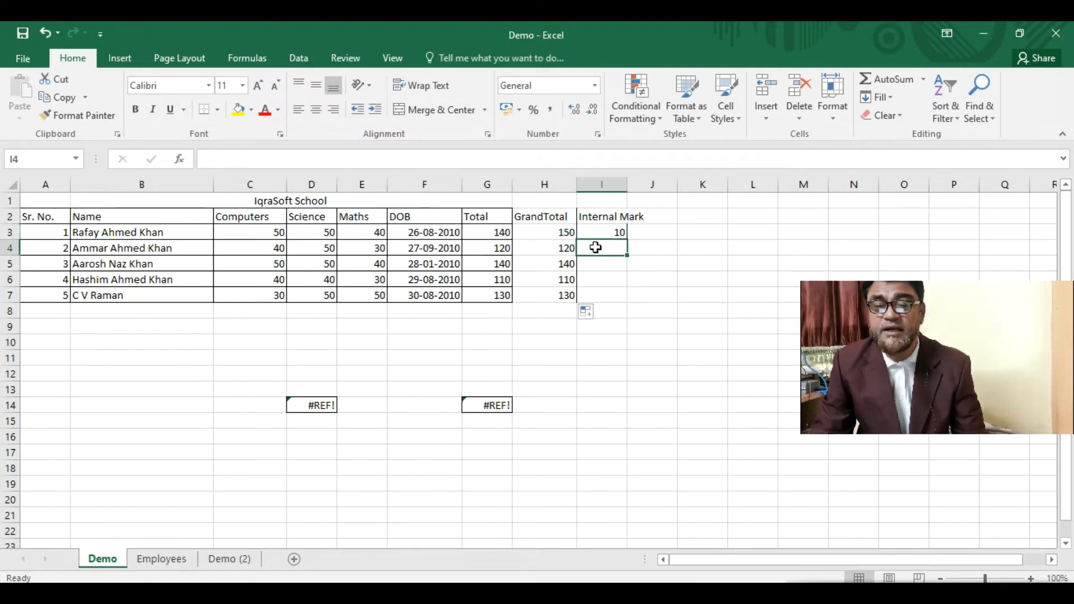
left_click(555, 252)
left_click(557, 268)
left_click(553, 292)
left_click(546, 235)
left_click(545, 252)
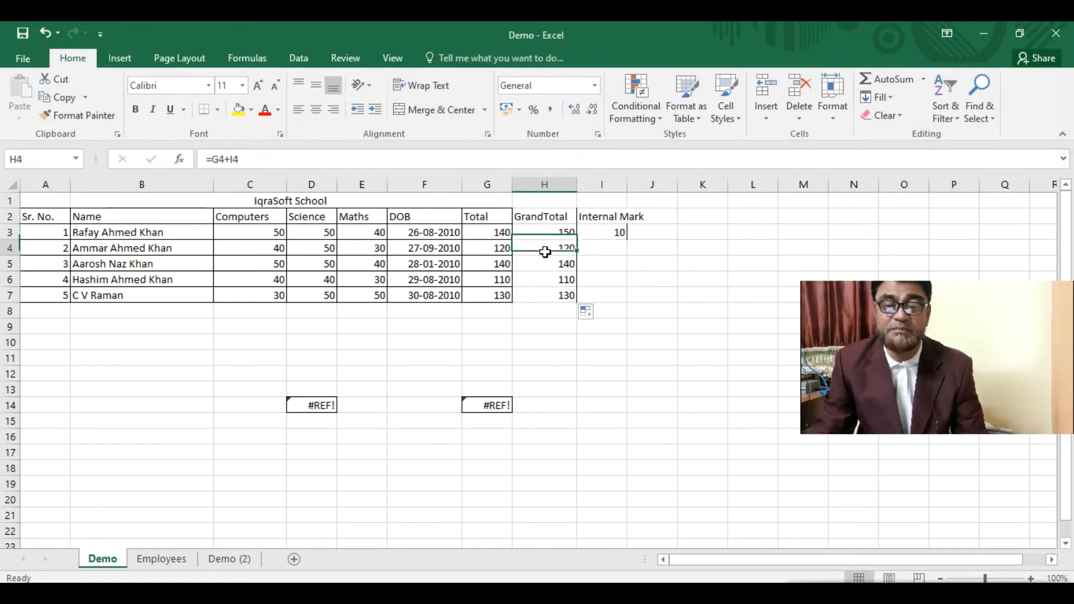
left_click_drag(546, 251, 551, 295)
- Clear H4:H7 and change H3's formula to =G3+$I$3 in the formula bar
key("Delete")
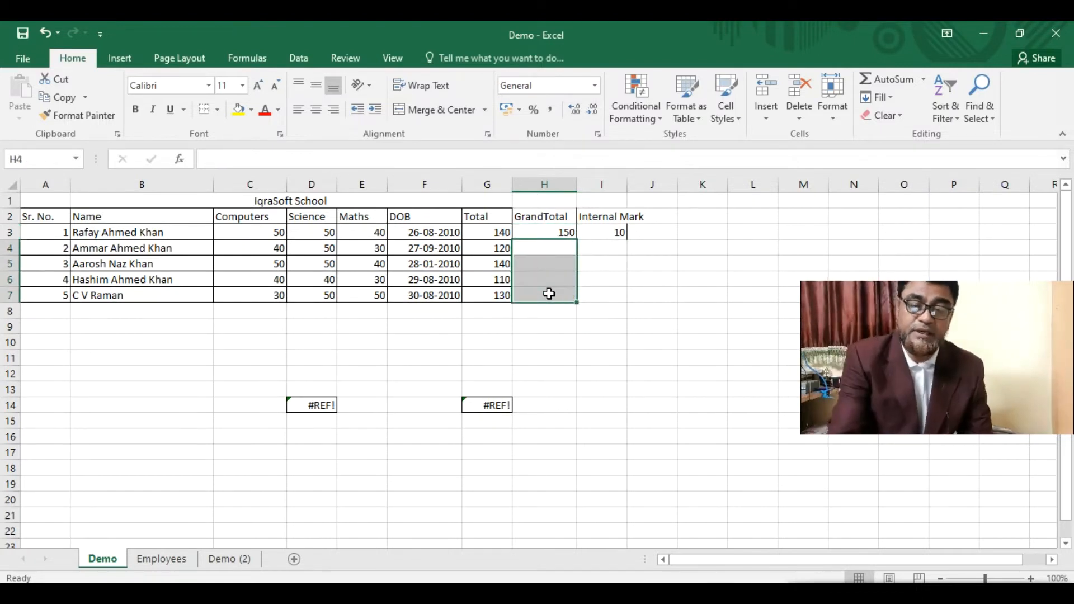
left_click(552, 232)
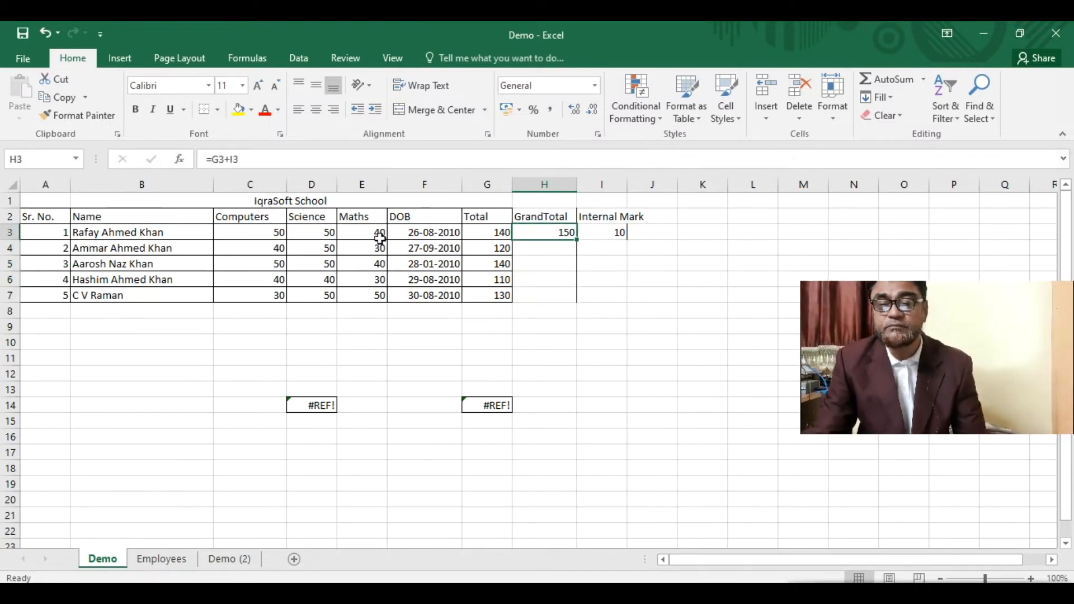
left_click(245, 154)
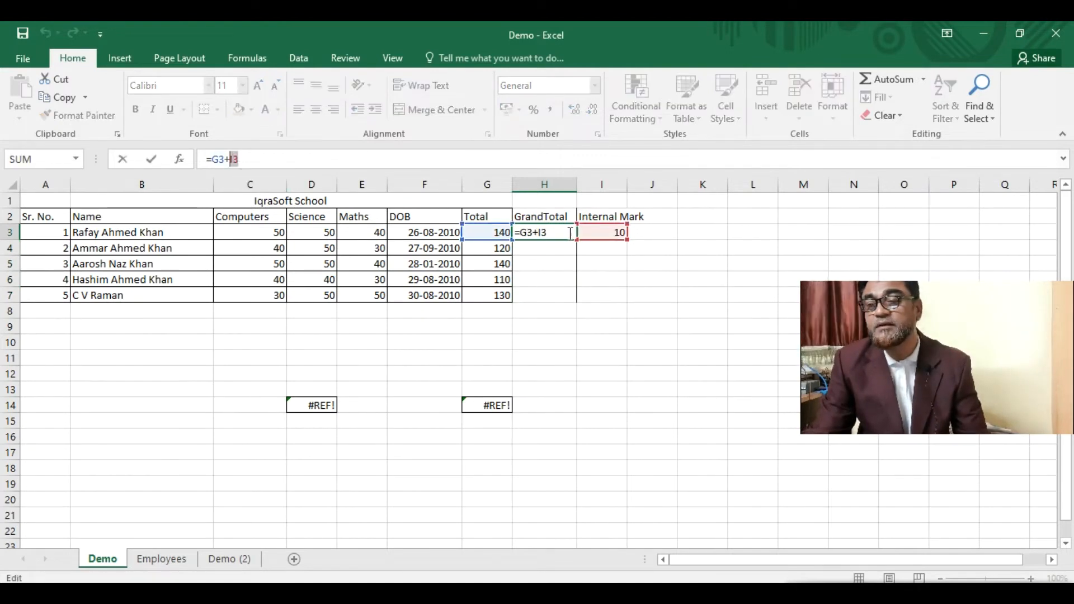
key("Left")
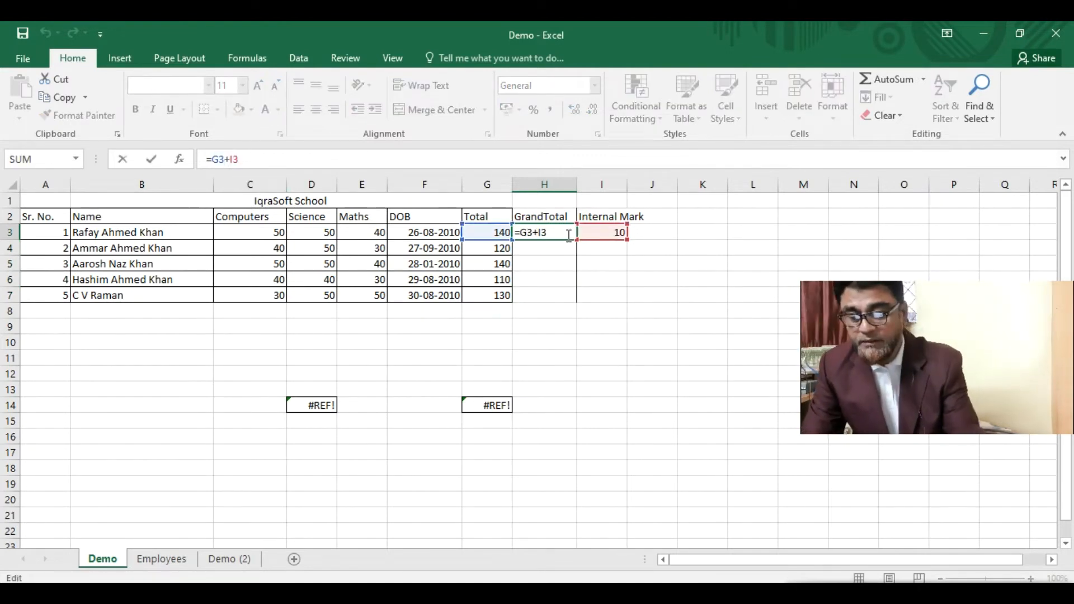
type("$")
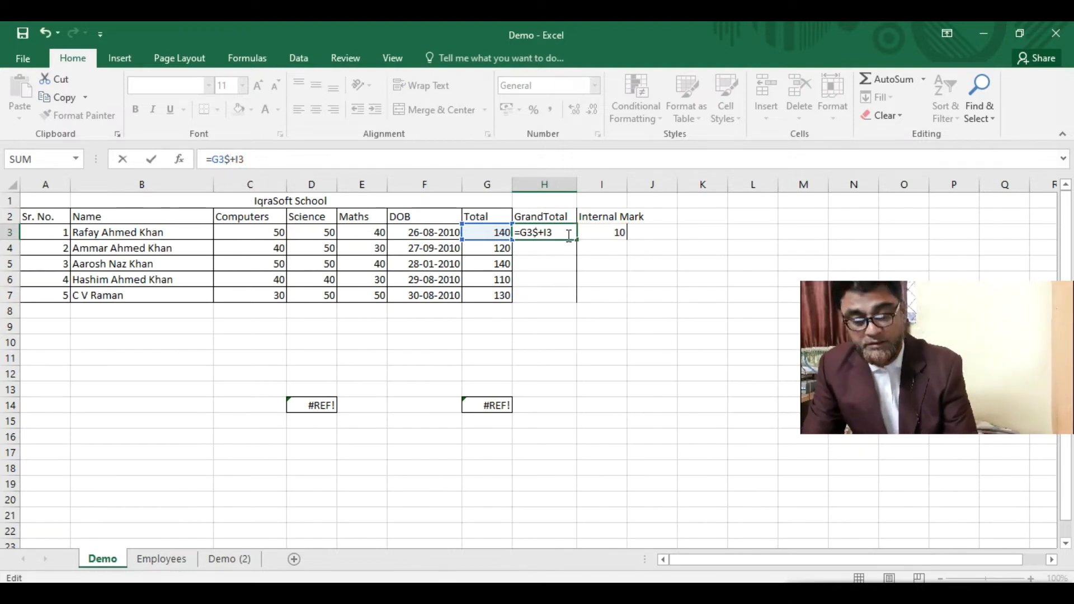
key("BackSpace")
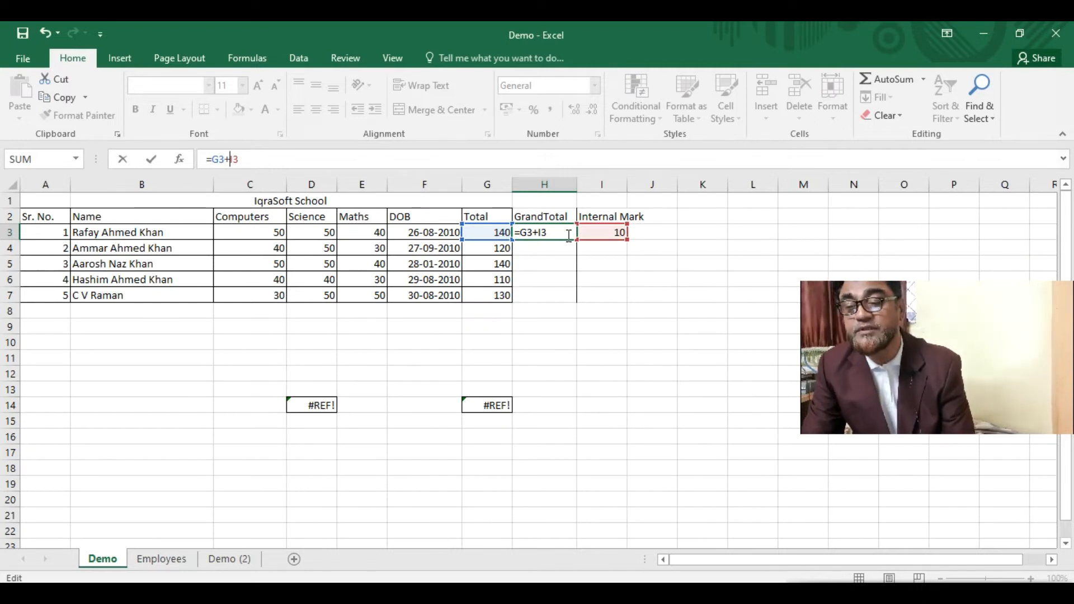
type("$I$")
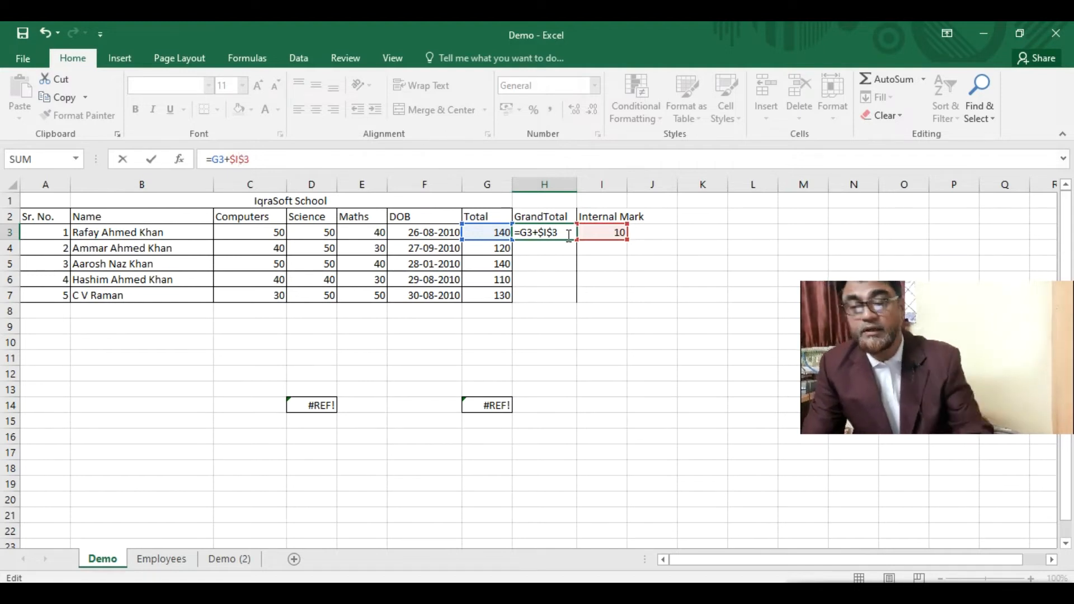
key("Return")
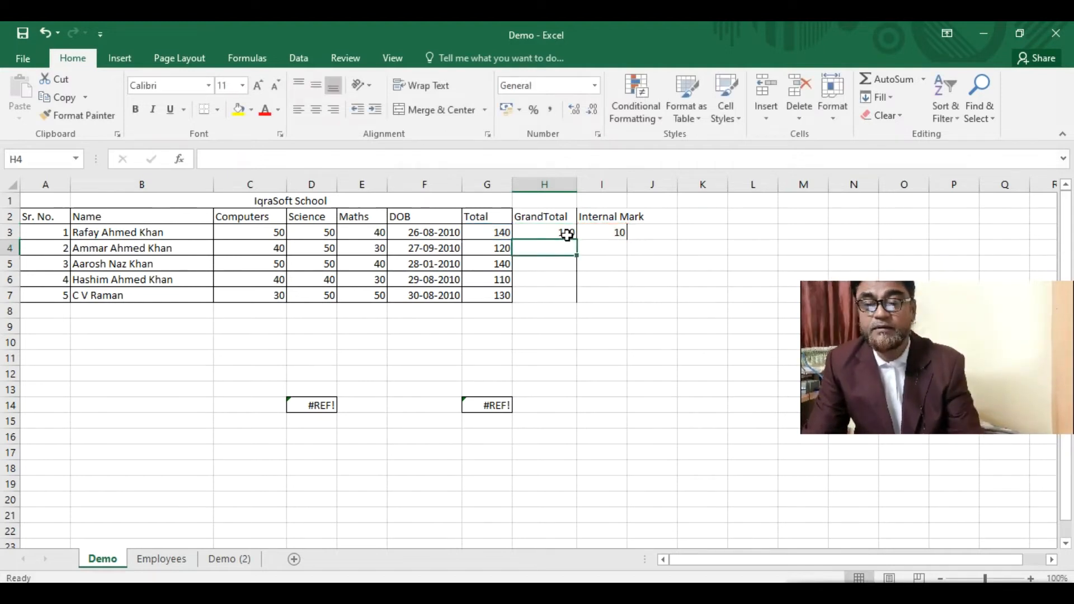
- Fill =G3+$I$3 down to H7 and check the formulas in G4, G5, H5 and H7
left_click(533, 230)
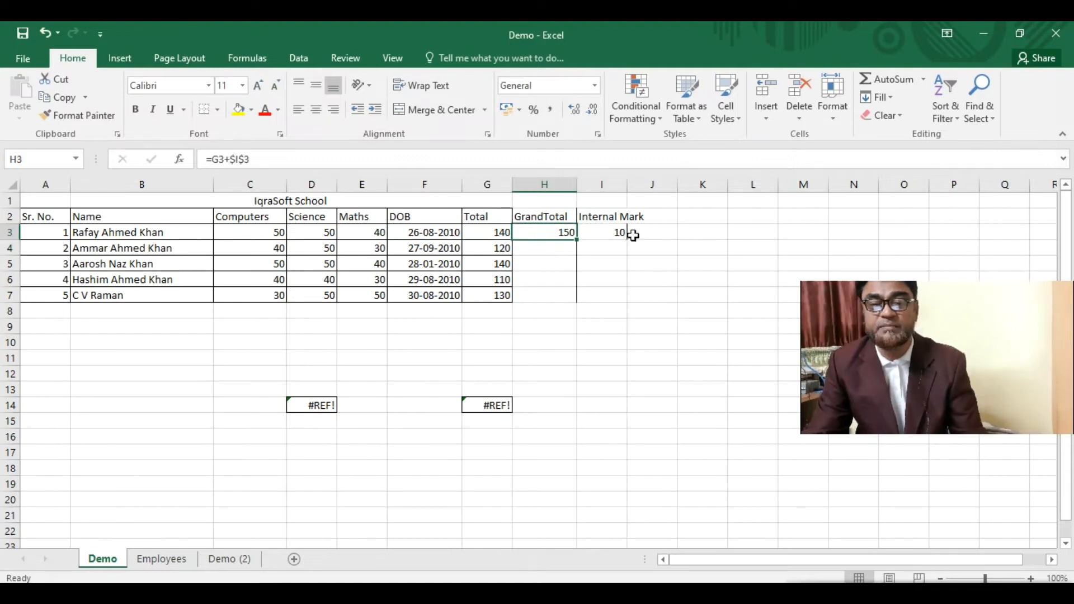
left_click_drag(579, 241, 581, 301)
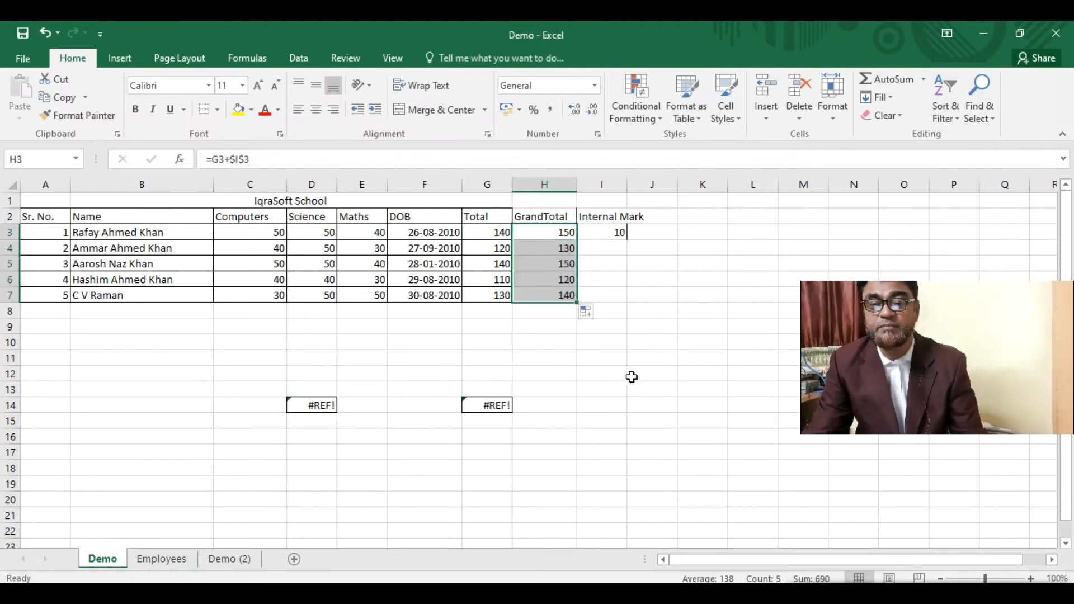
left_click(496, 247)
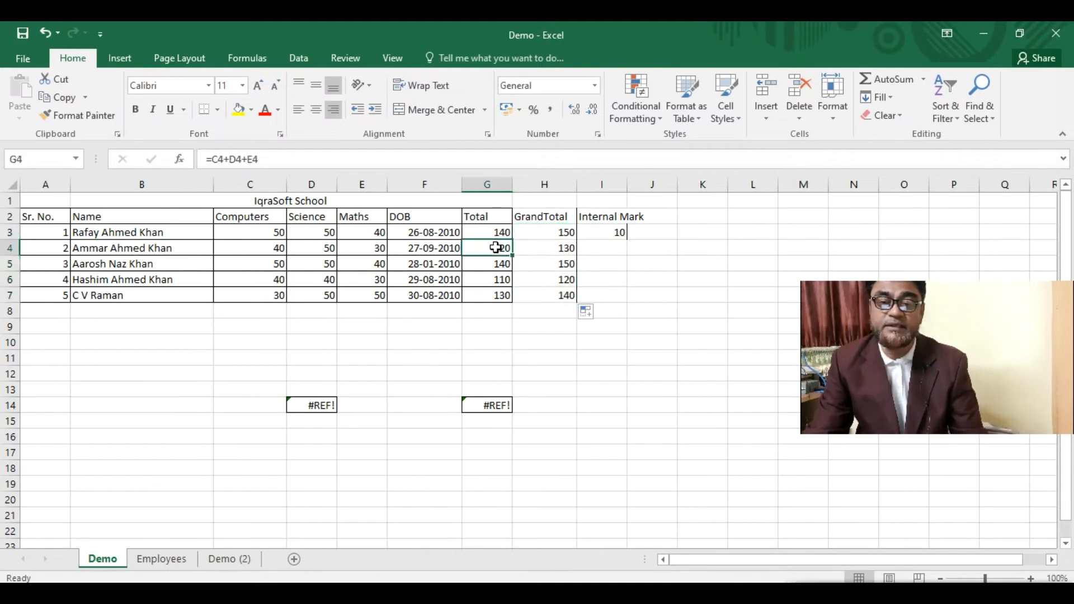
left_click(497, 263)
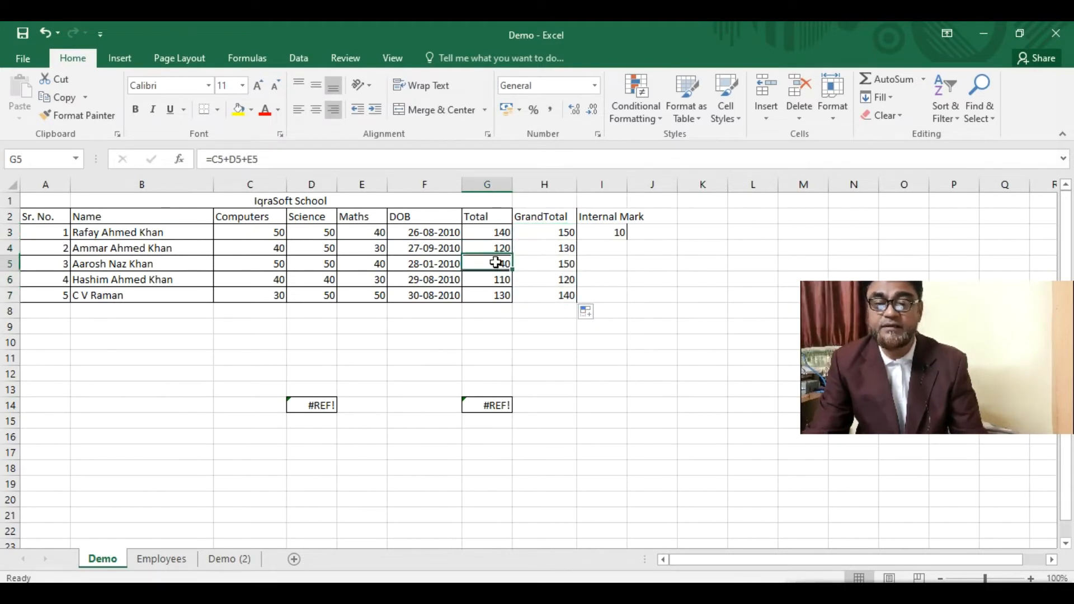
left_click(554, 264)
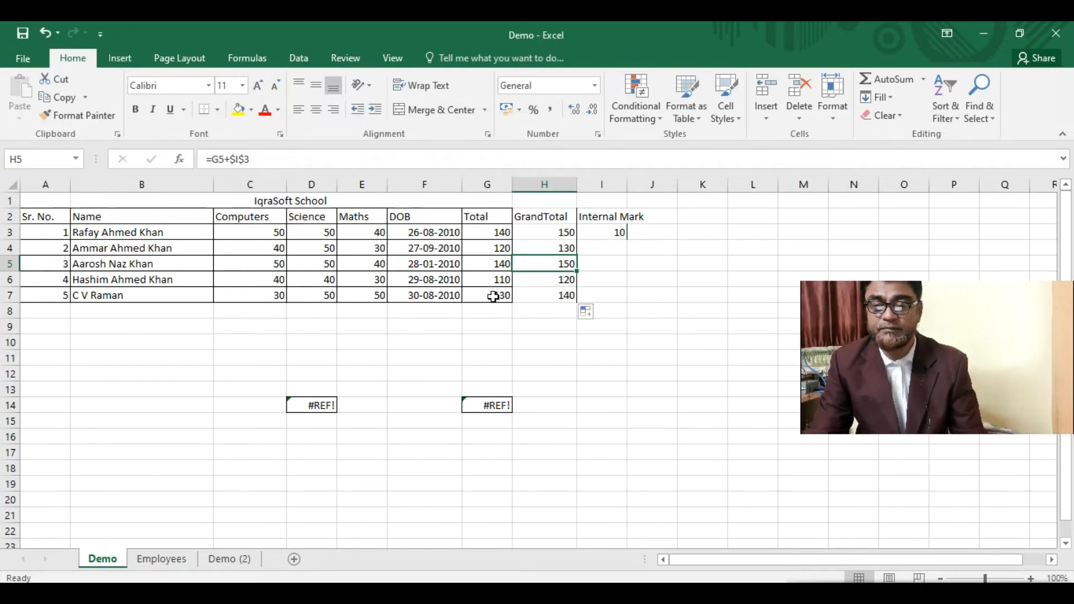
left_click(551, 296)
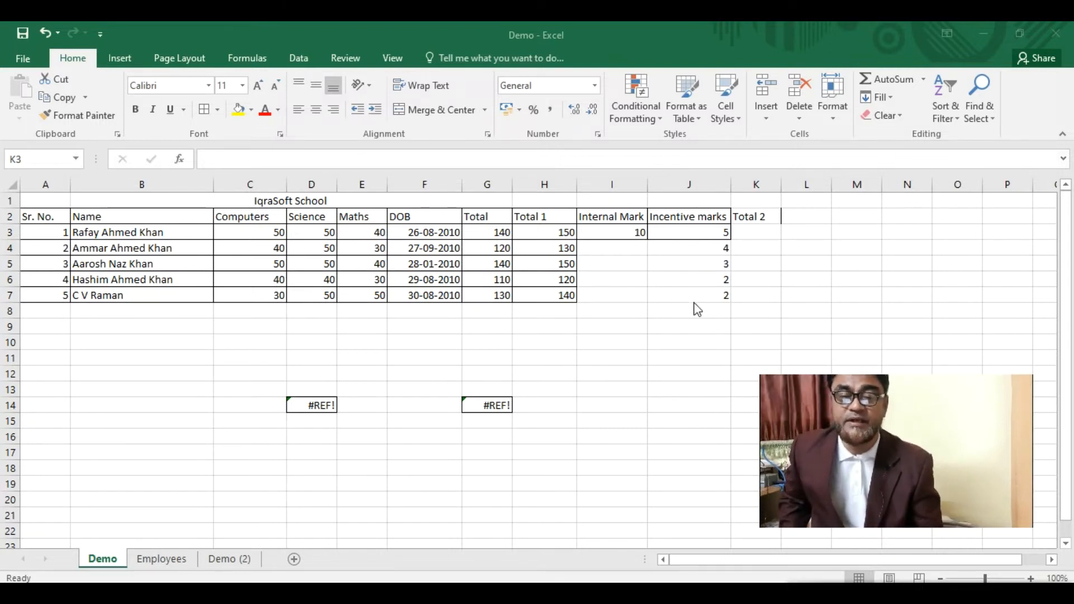
- Select K3 to begin the Total 2 column
left_click(755, 235)
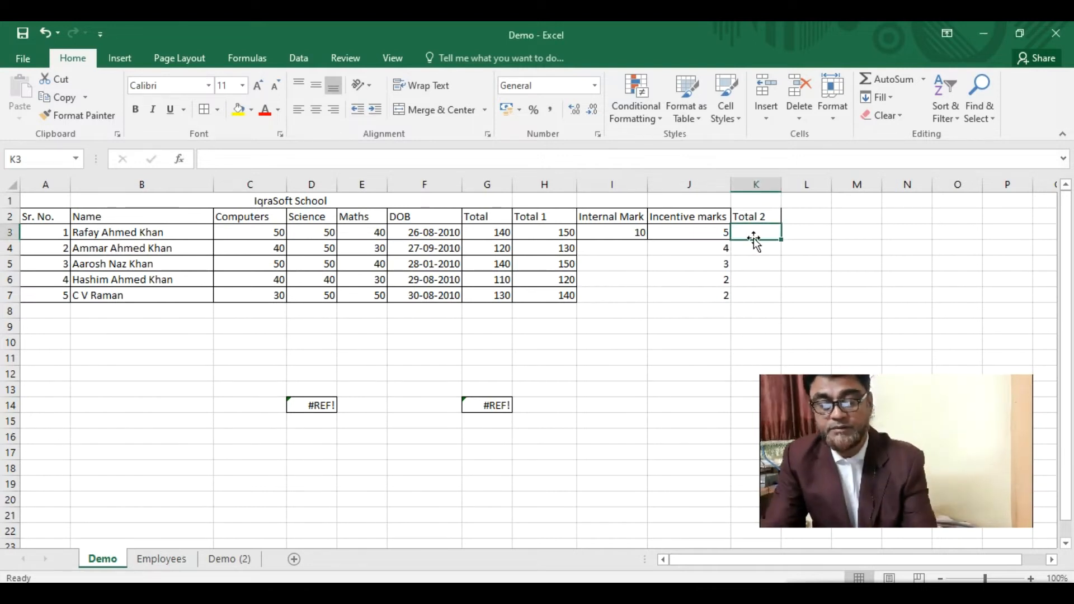
- Enter =H3+$J3 in K3 and fill it down to K7 (155, 134, 153, 122)
type("=")
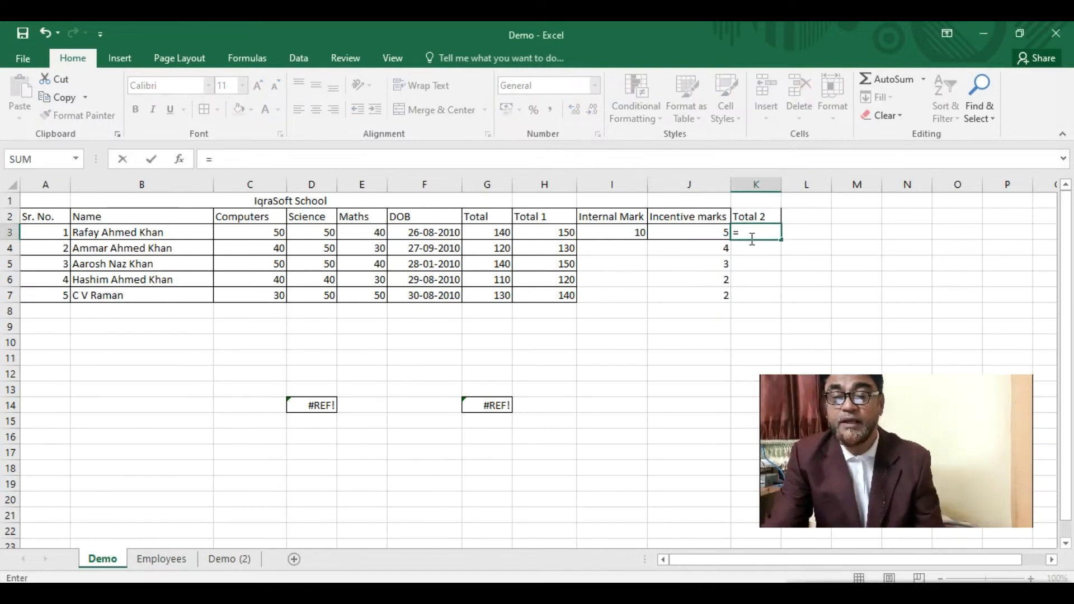
left_click(558, 235)
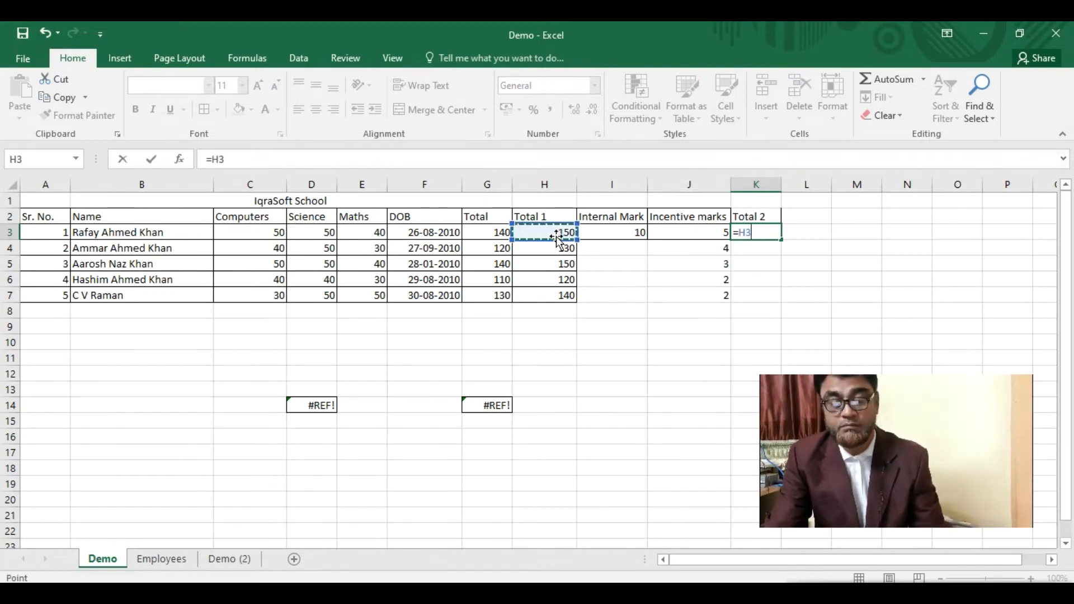
type("+$J")
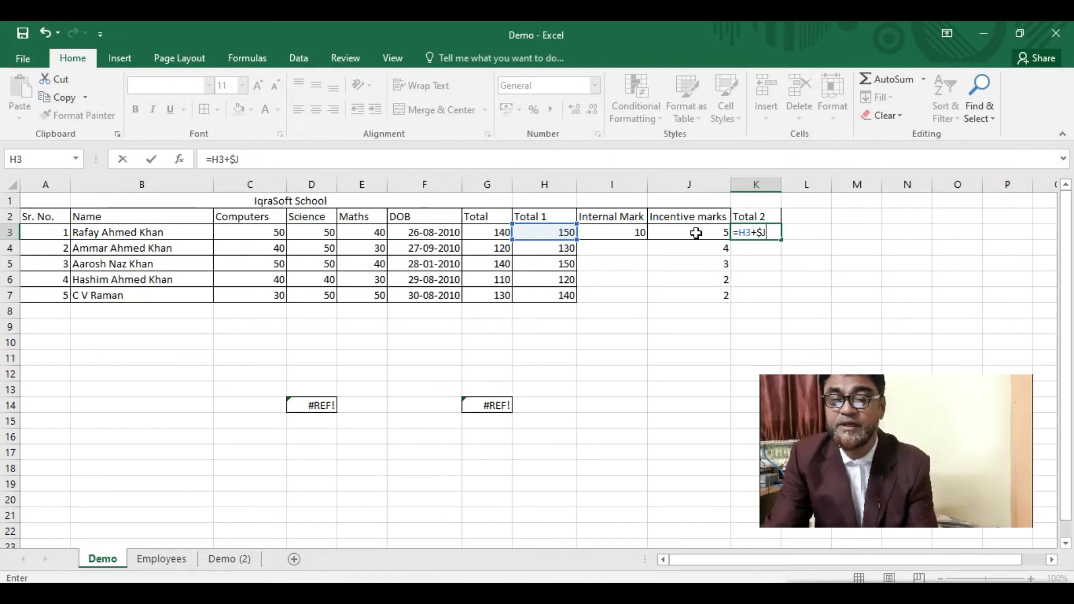
type("3")
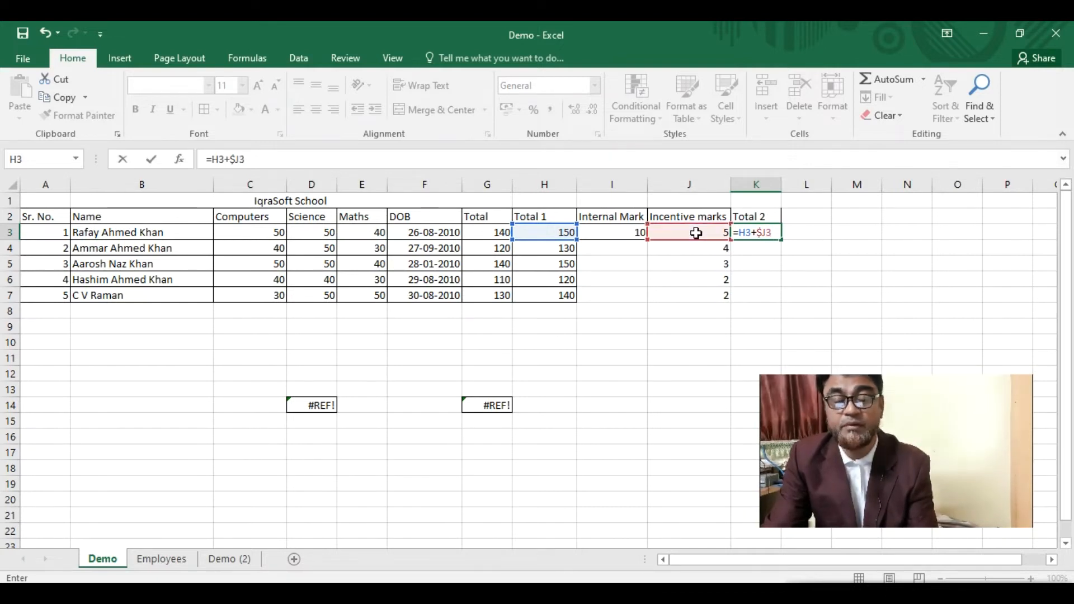
key("Return")
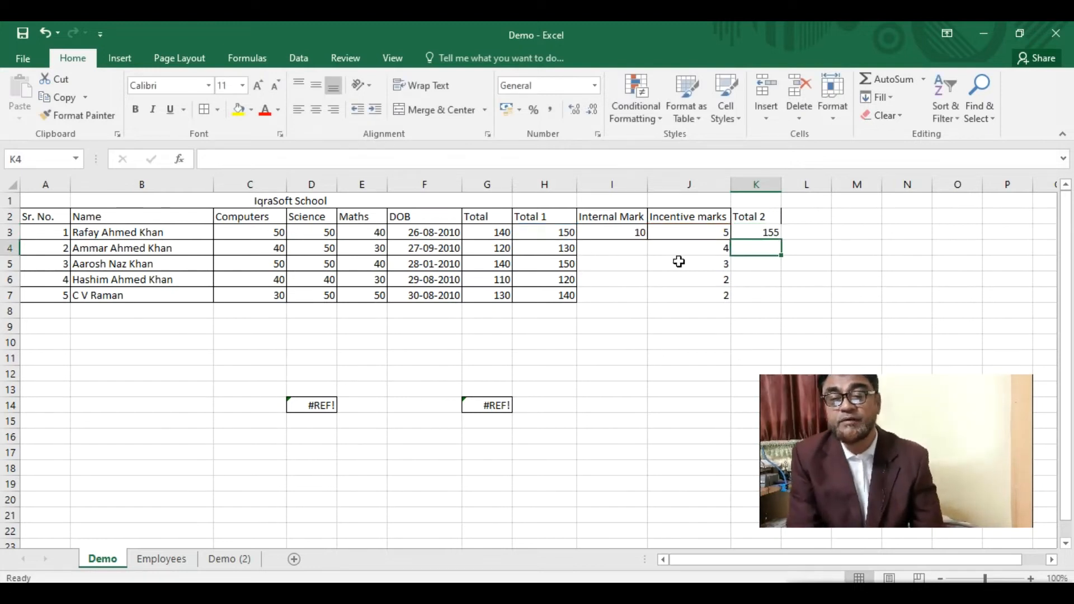
left_click(764, 232)
left_click_drag(782, 241, 769, 302)
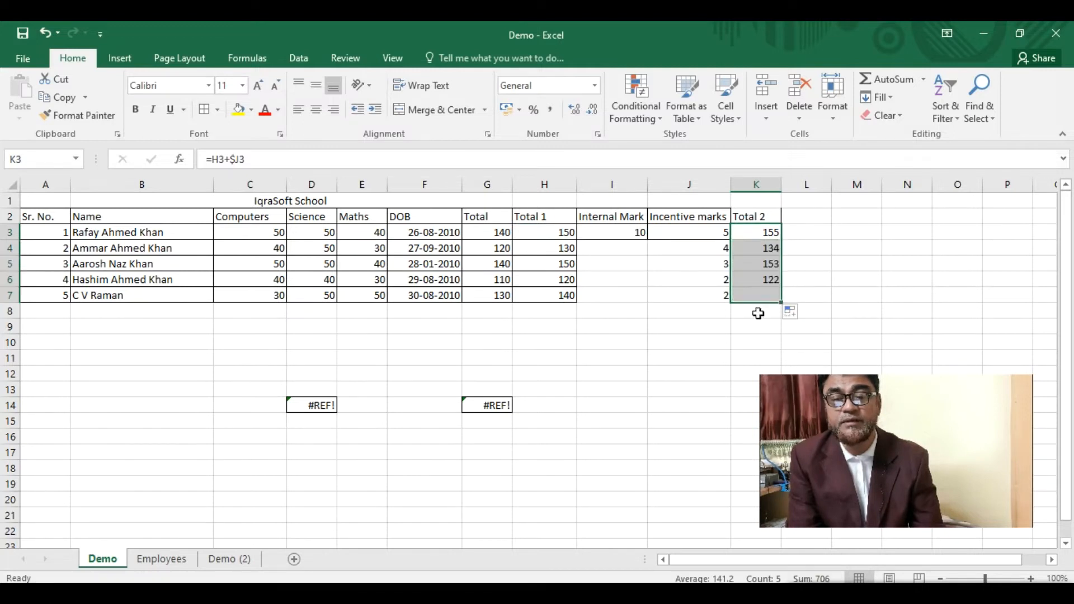
left_click(748, 250)
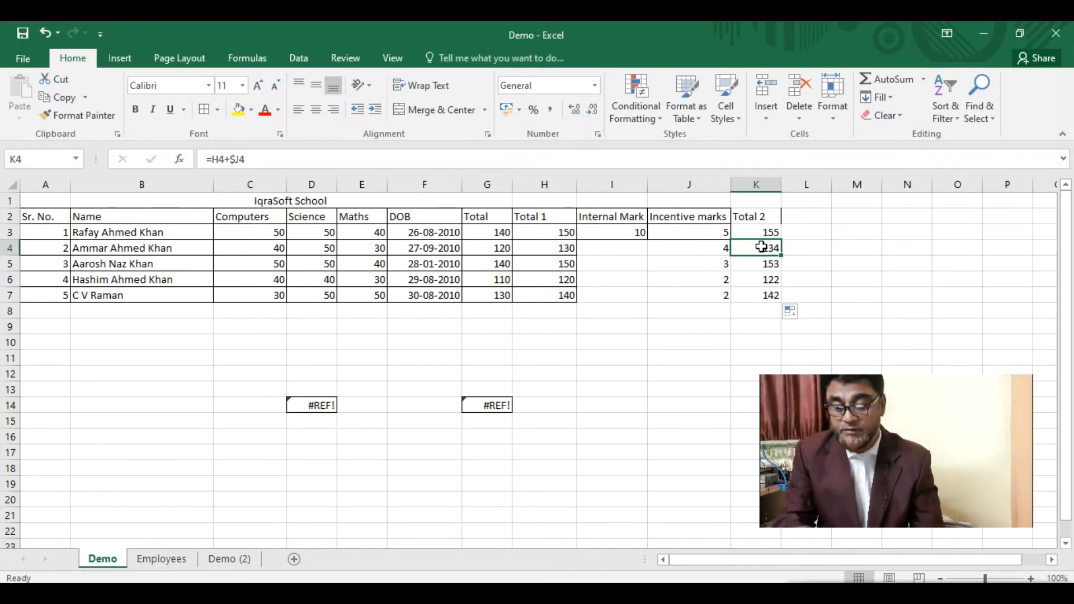
key("ctrl+c")
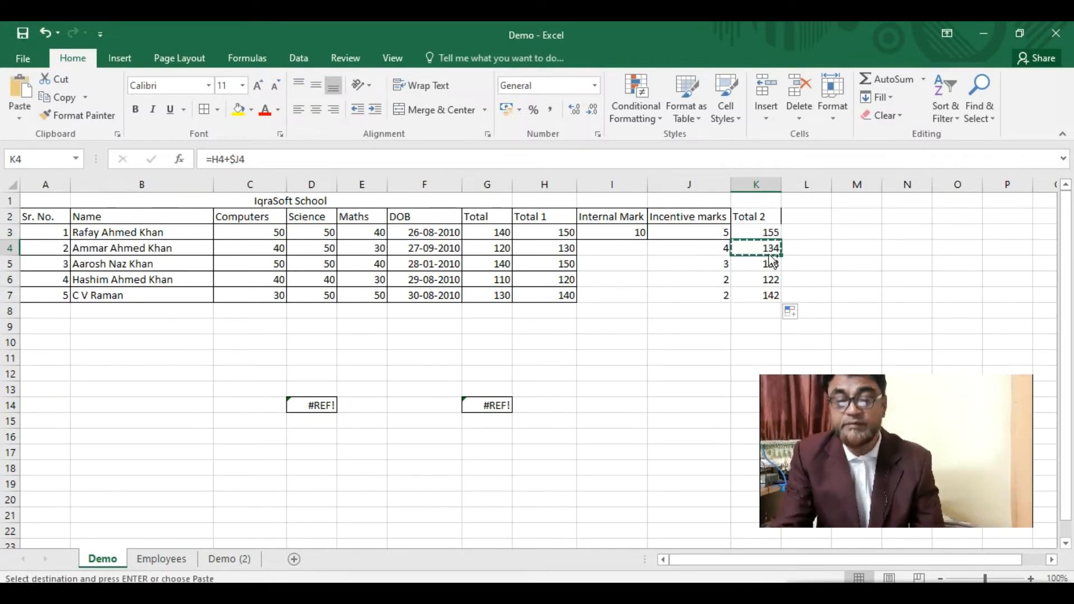
left_click(681, 354)
key("ctrl+v")
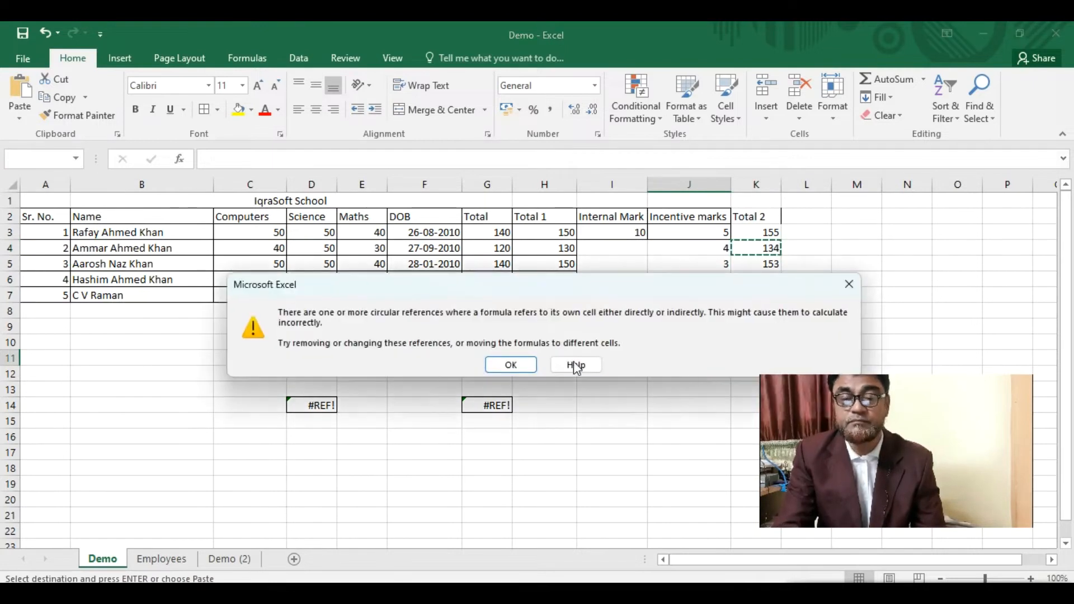
left_click(514, 366)
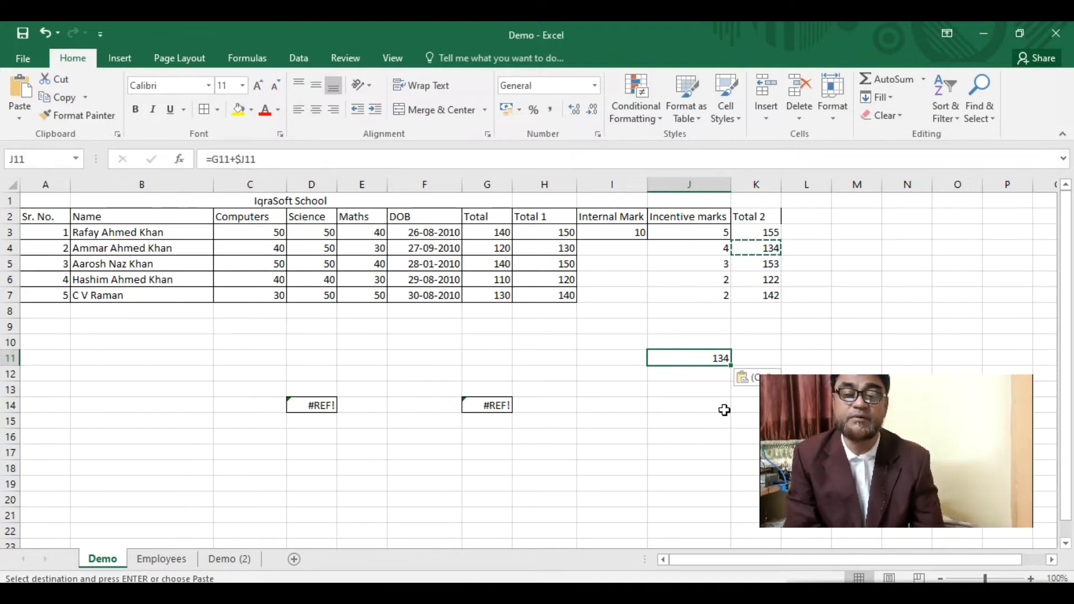
key("Delete")
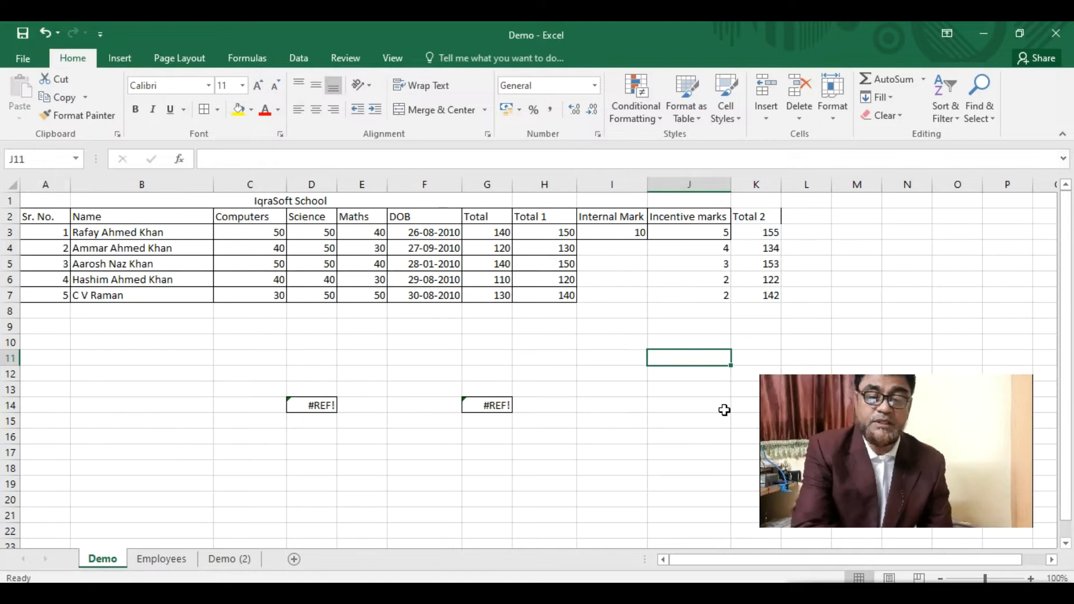
- Apply borders to the Internal Mark, Incentive marks and Total 2 cells I2:K7
left_click_drag(764, 216, 609, 297)
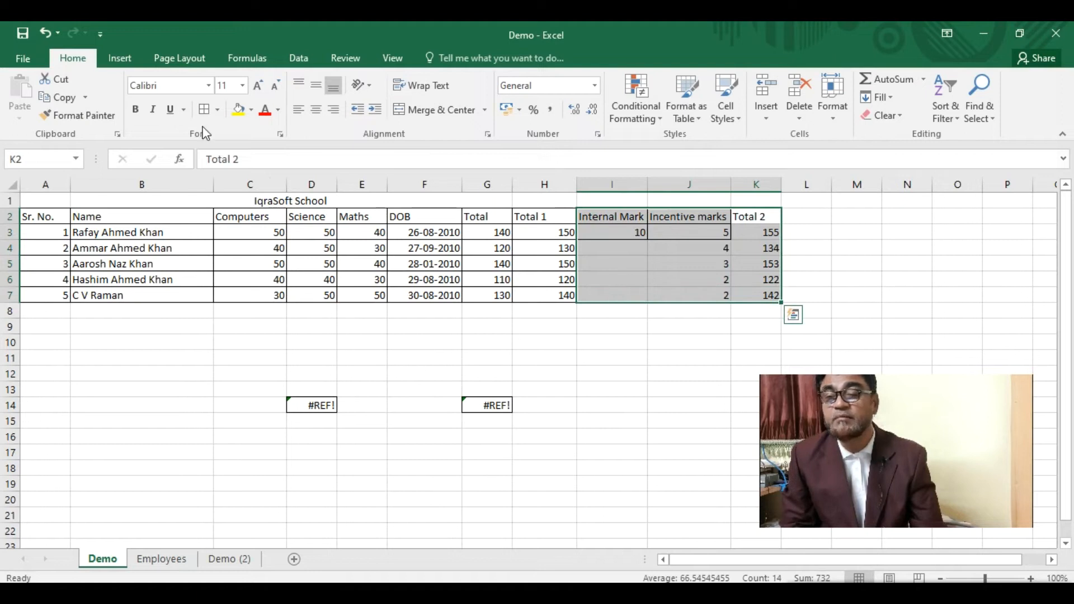
left_click(200, 110)
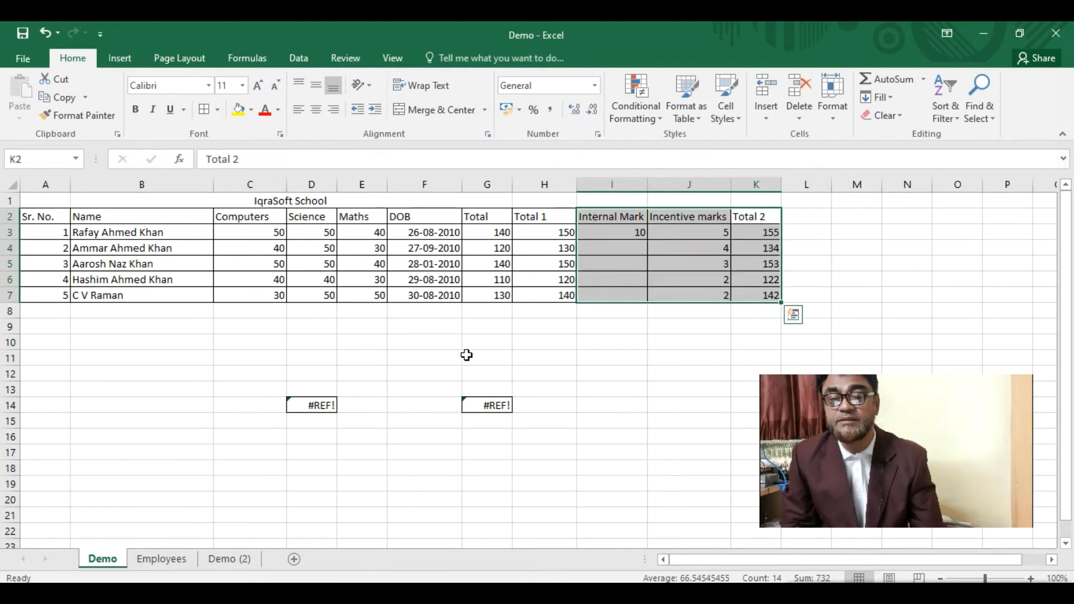
left_click(453, 340)
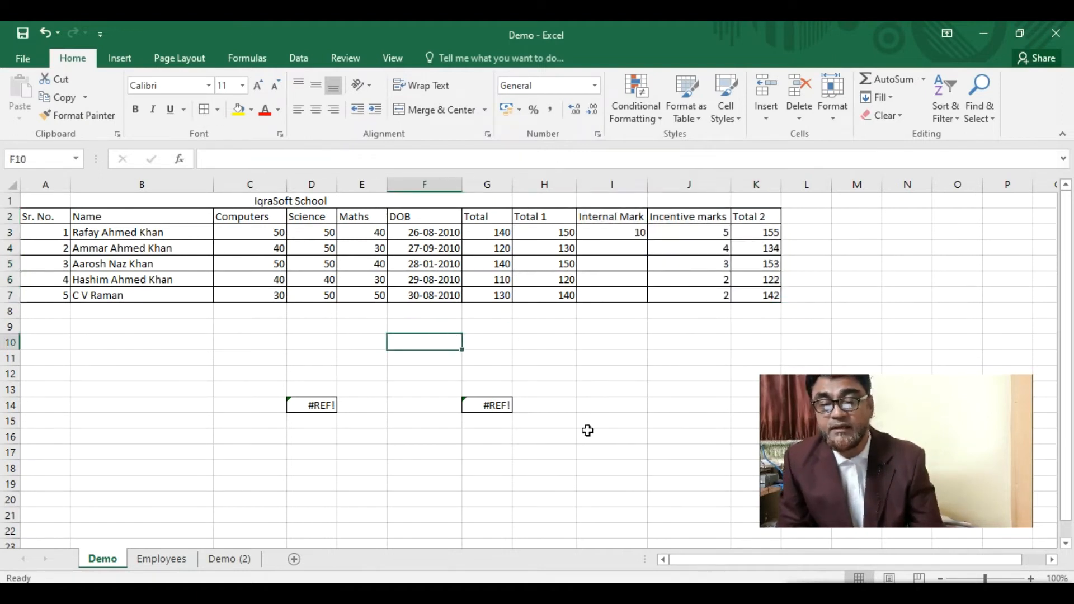
- Delete the #REF! errors in G14 and D14
left_click(493, 407)
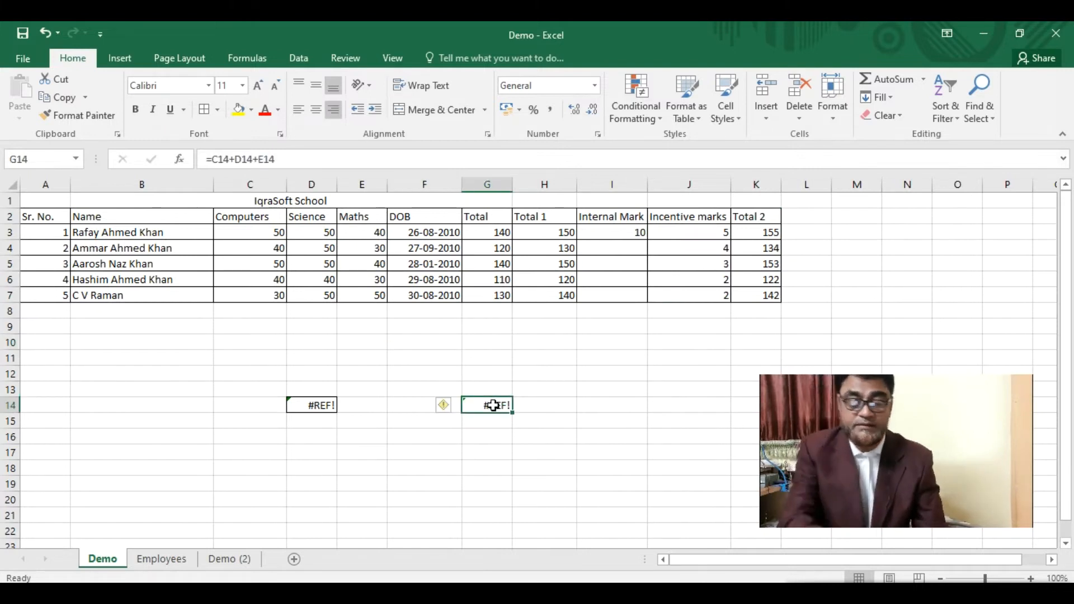
key("Delete")
left_click(312, 404)
key("Delete")
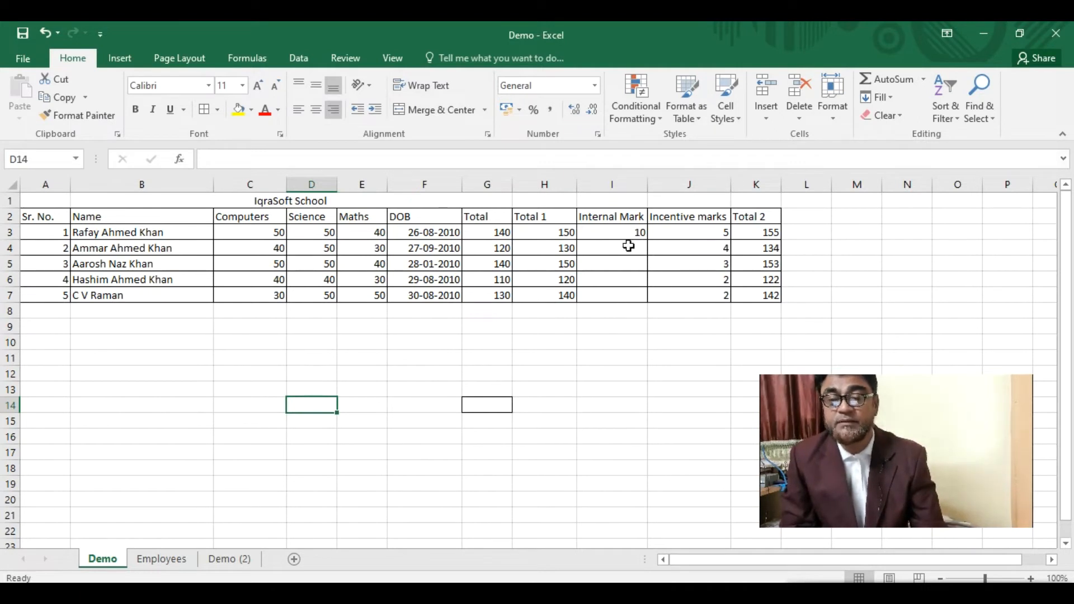
- Select the Total, Total 1 and Total 2 figures in rows 3–7 to review them
left_click_drag(493, 232, 489, 297)
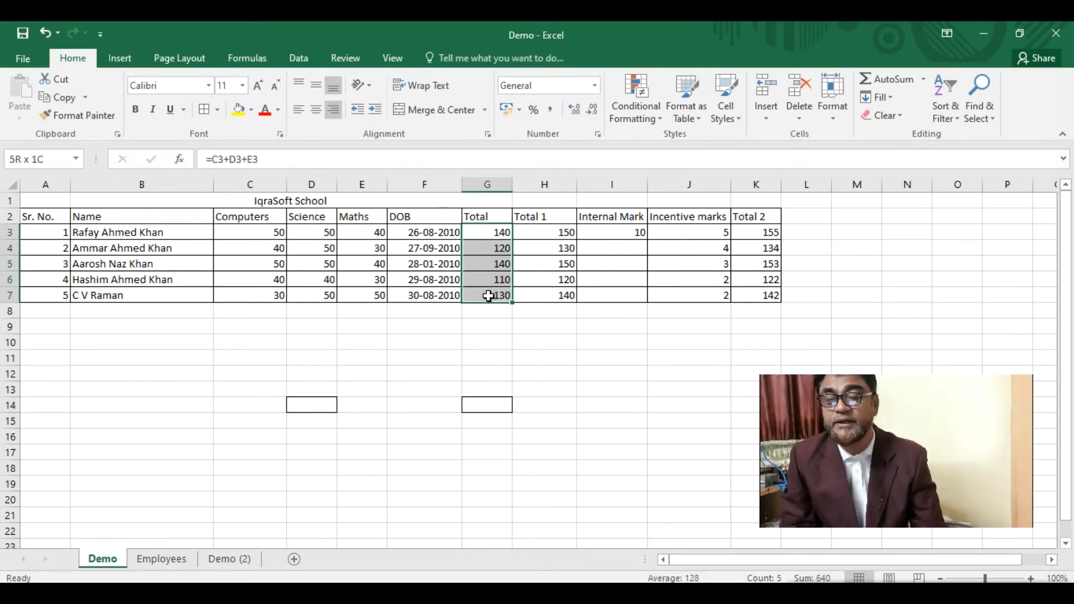
left_click_drag(557, 231, 548, 294)
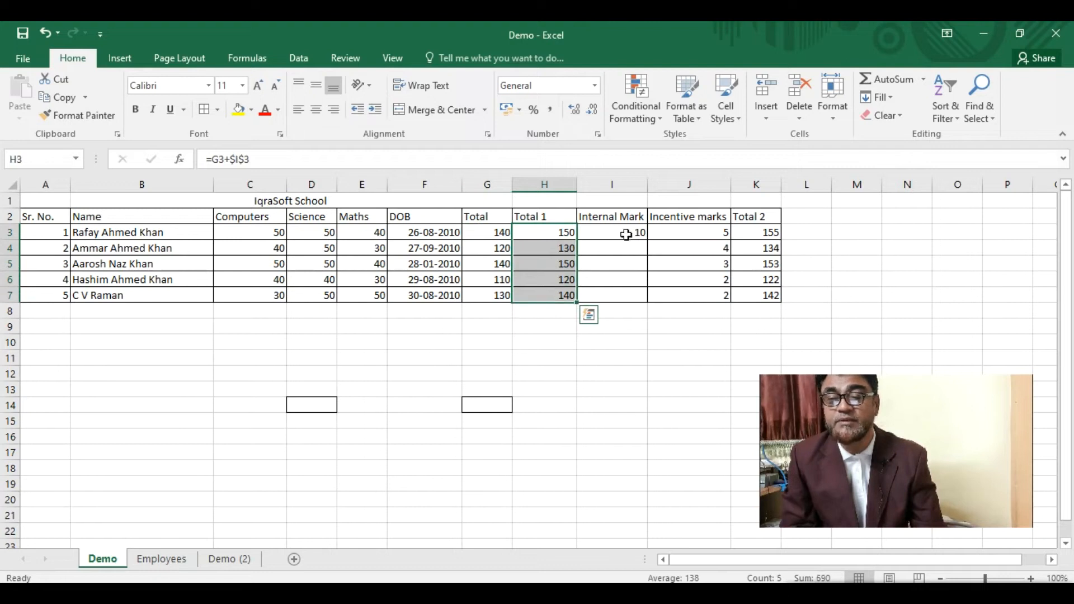
left_click_drag(757, 232, 755, 299)
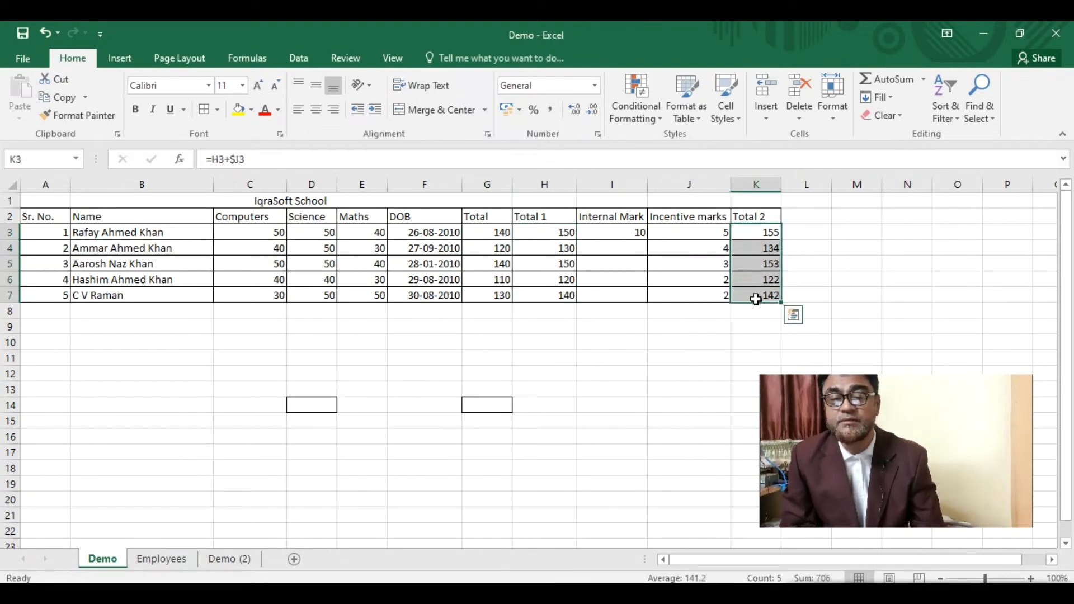
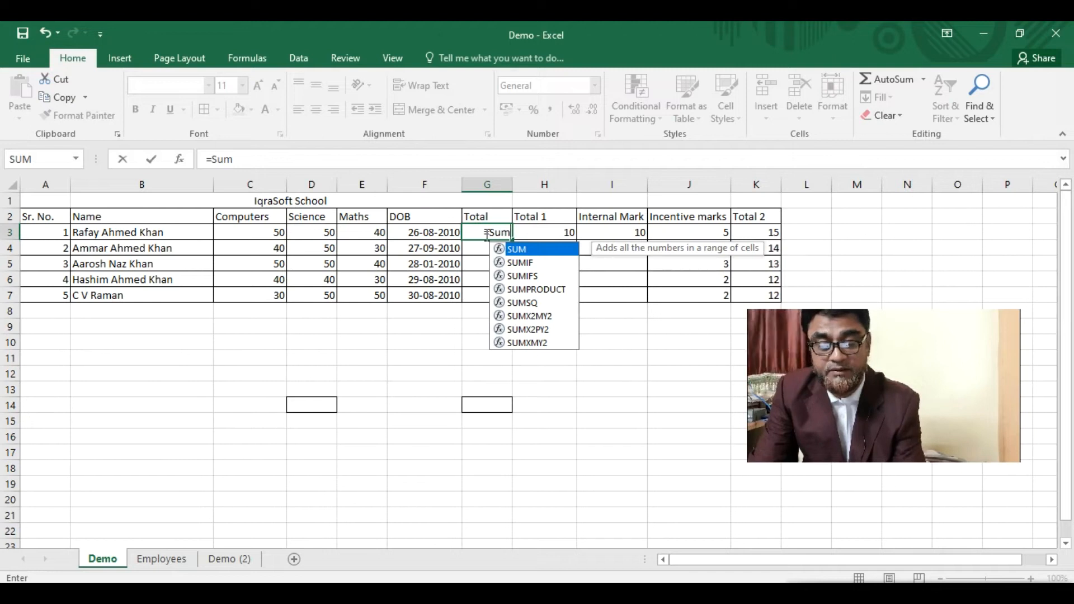
- Enter =SUM(C3:E3) in G3 to total the first student's Computers, Science and Maths marks
type("(")
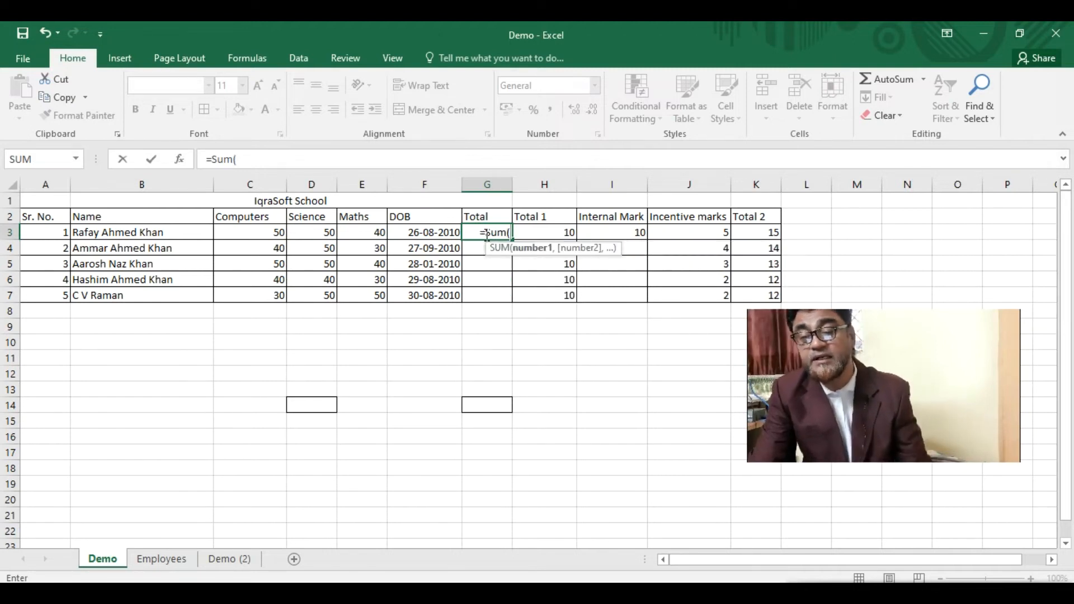
left_click(266, 231)
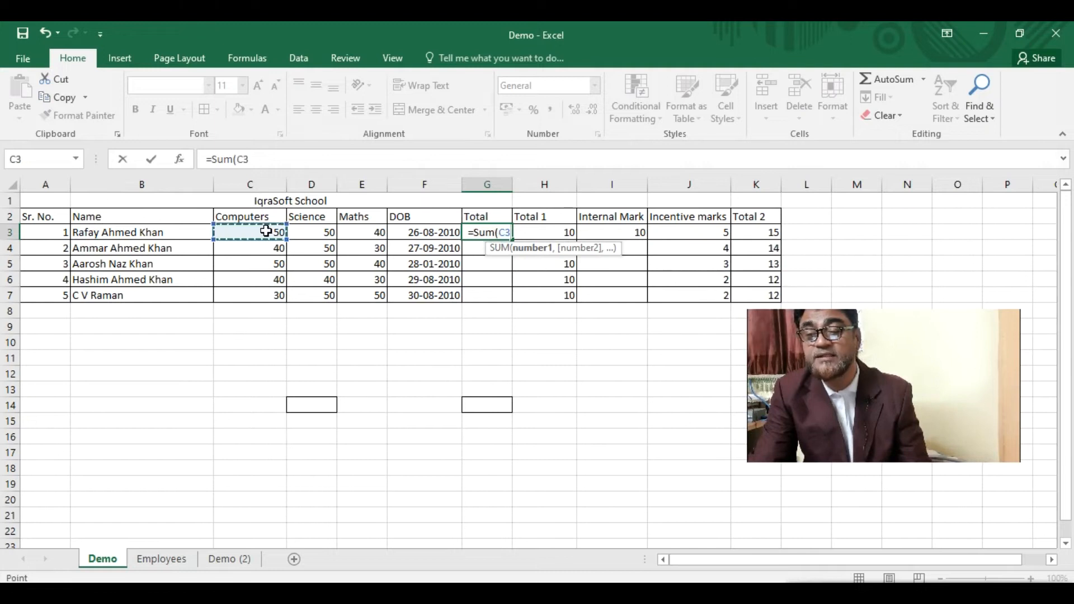
key("F8")
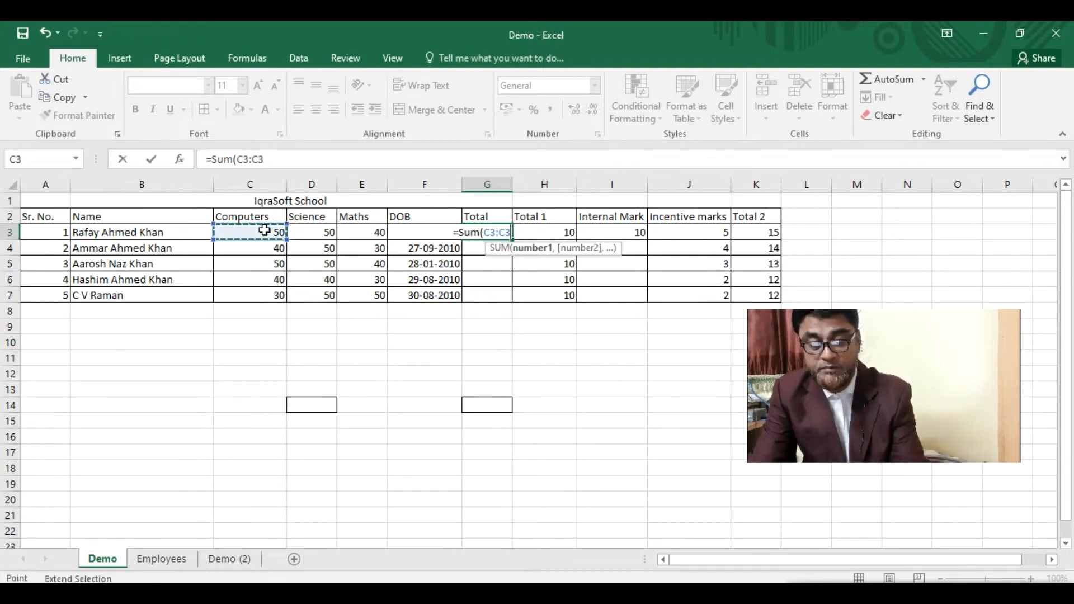
left_click(358, 235)
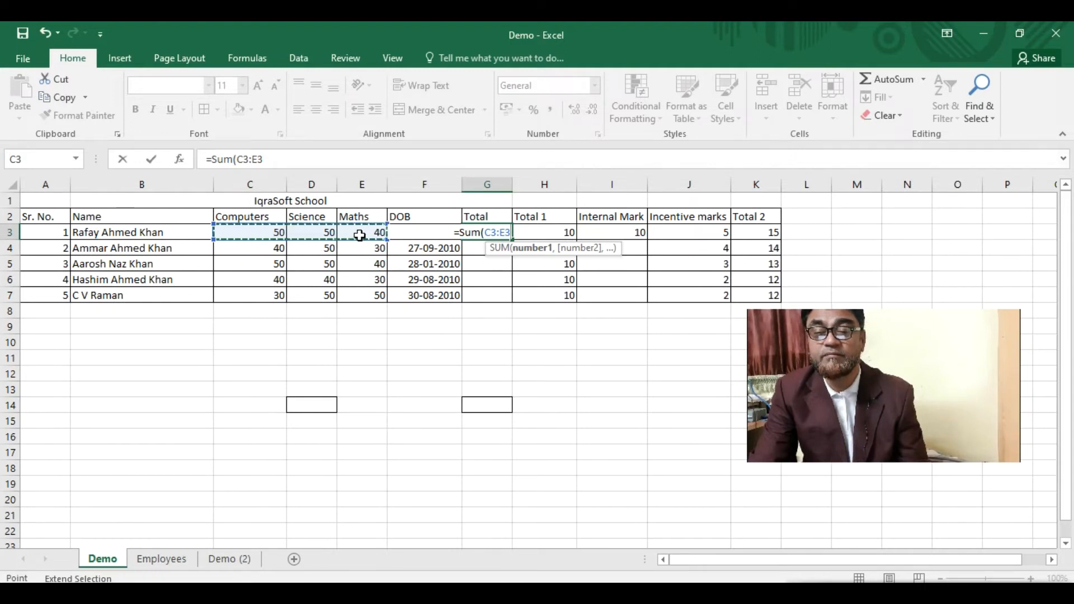
type(")")
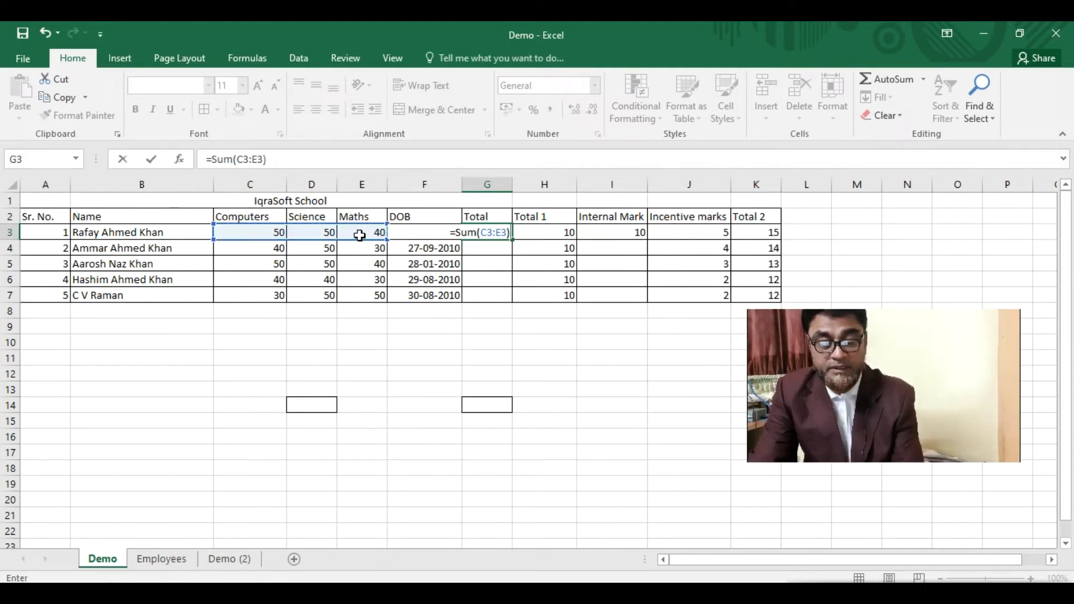
key("Return")
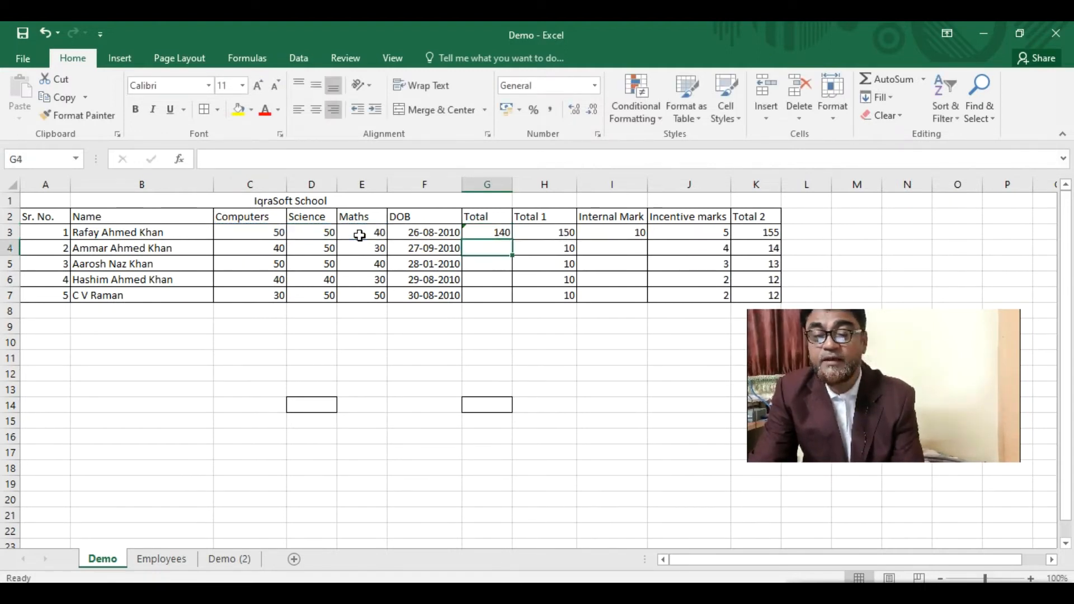
- Fill the SUM formula from G3 down to G7 for all five students
left_click(495, 233)
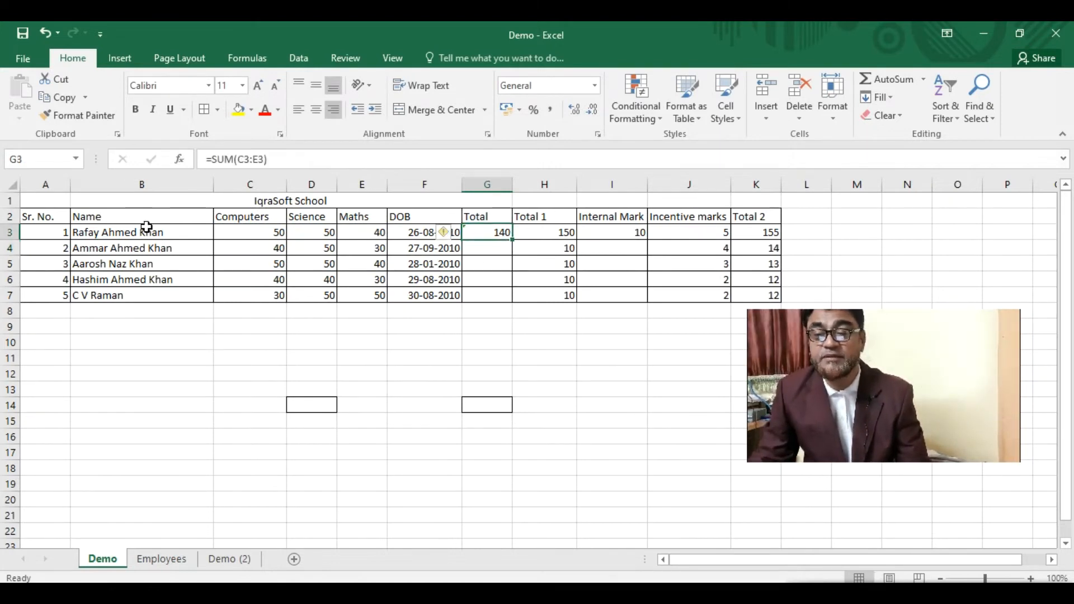
left_click_drag(513, 239, 513, 303)
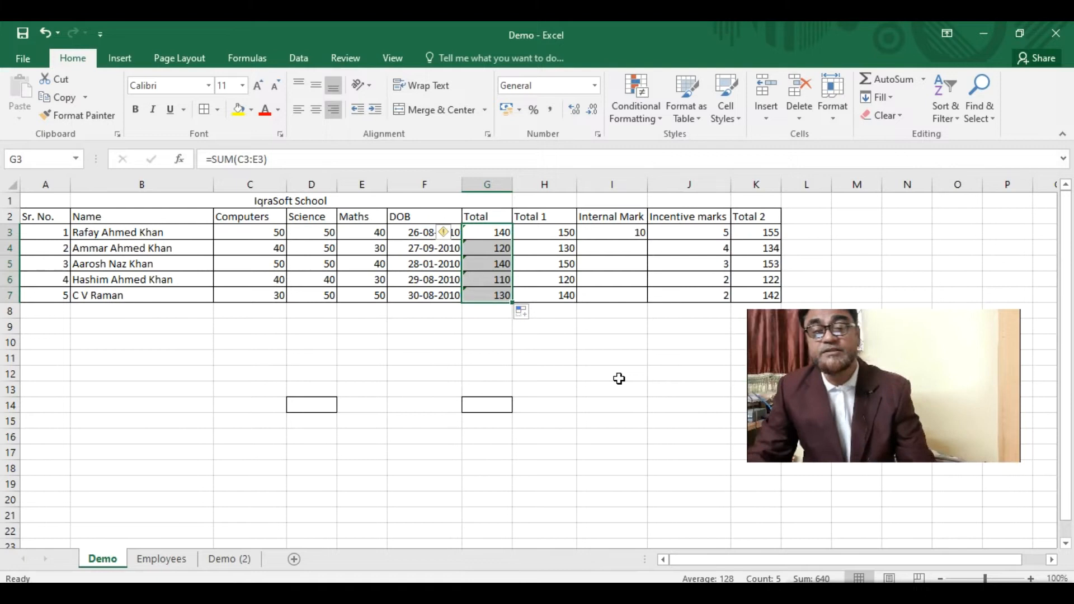
left_click(490, 235)
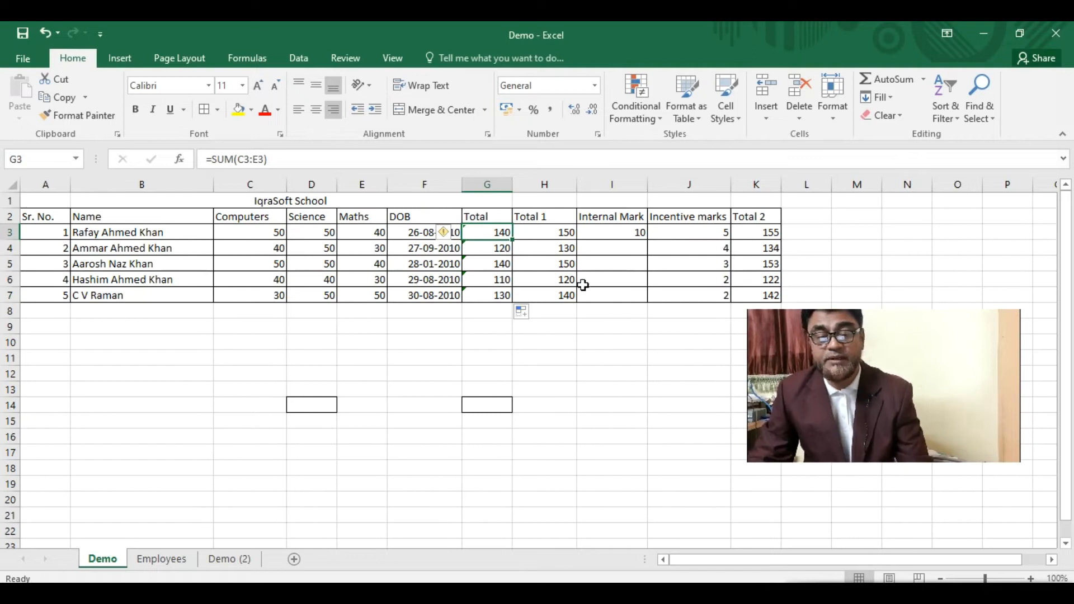
- Change the first student's Maths mark in E3 to 45, then select the totals G3:G7
left_click(368, 236)
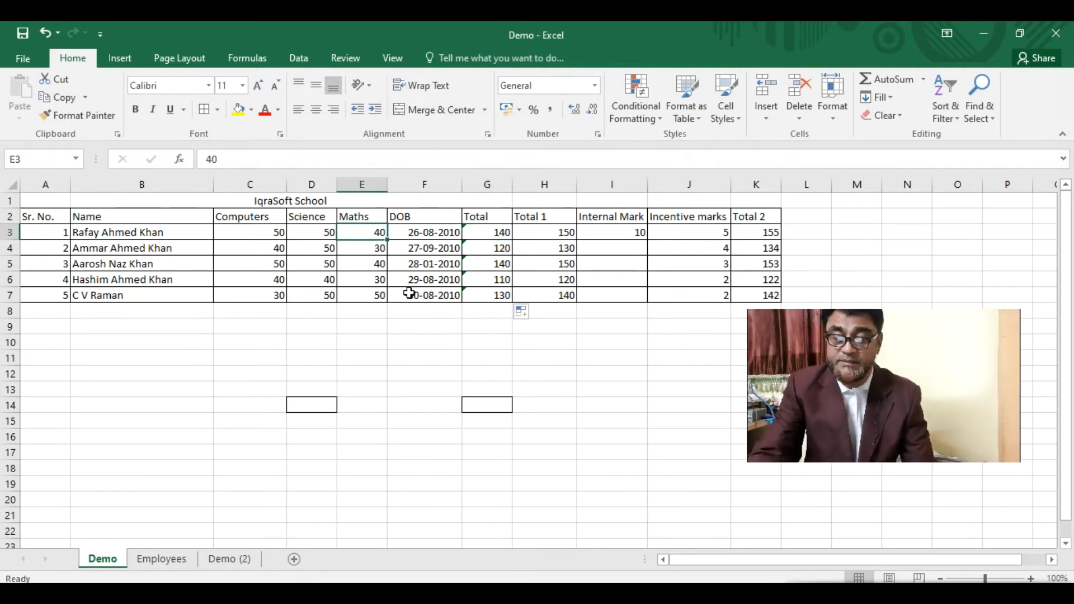
type("r4")
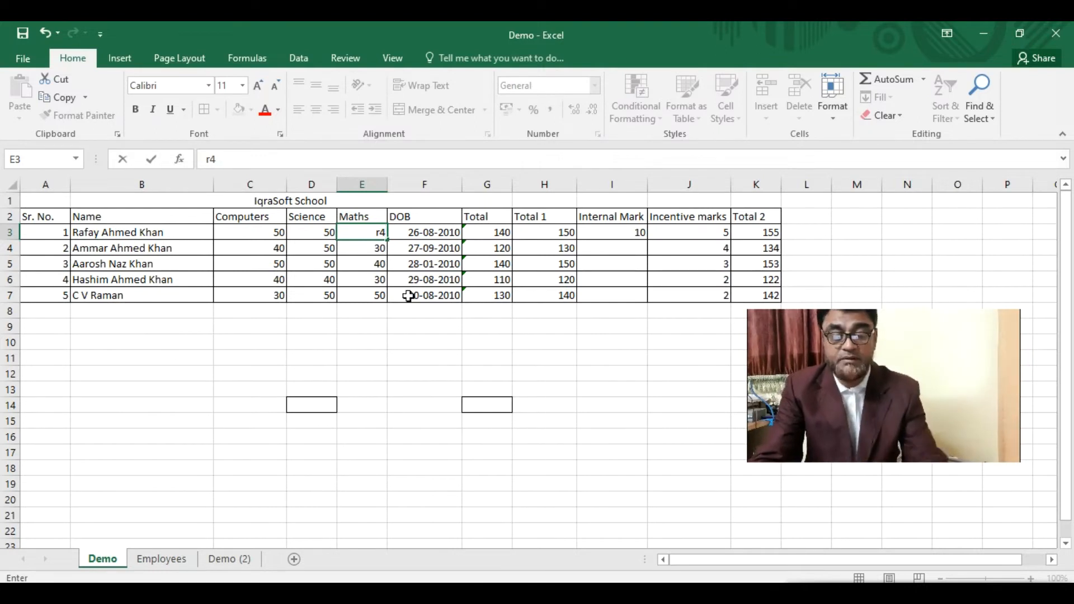
key("Return")
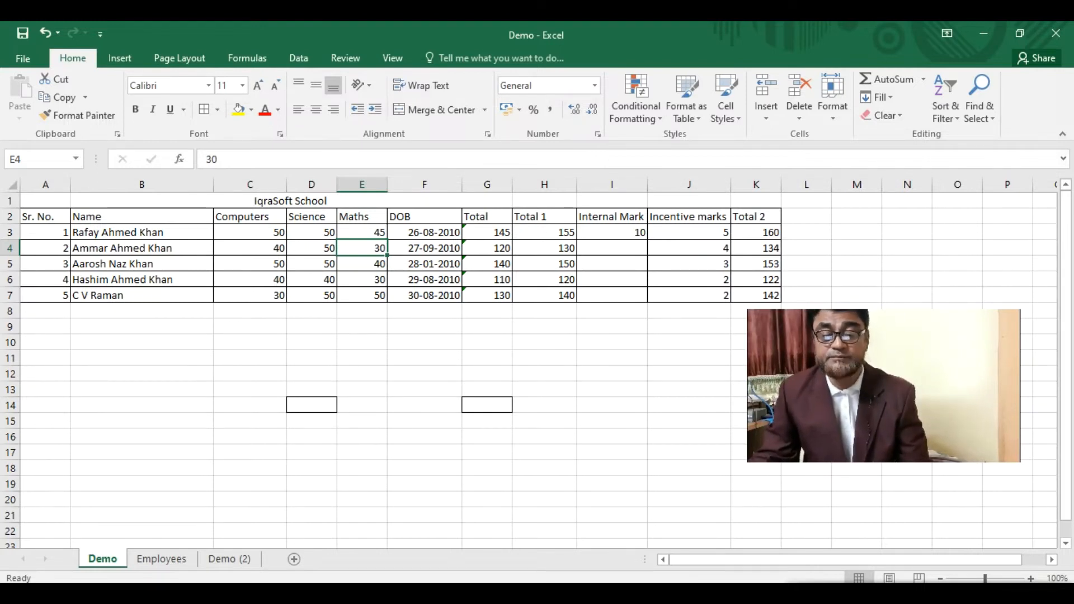
key("ctrl+n")
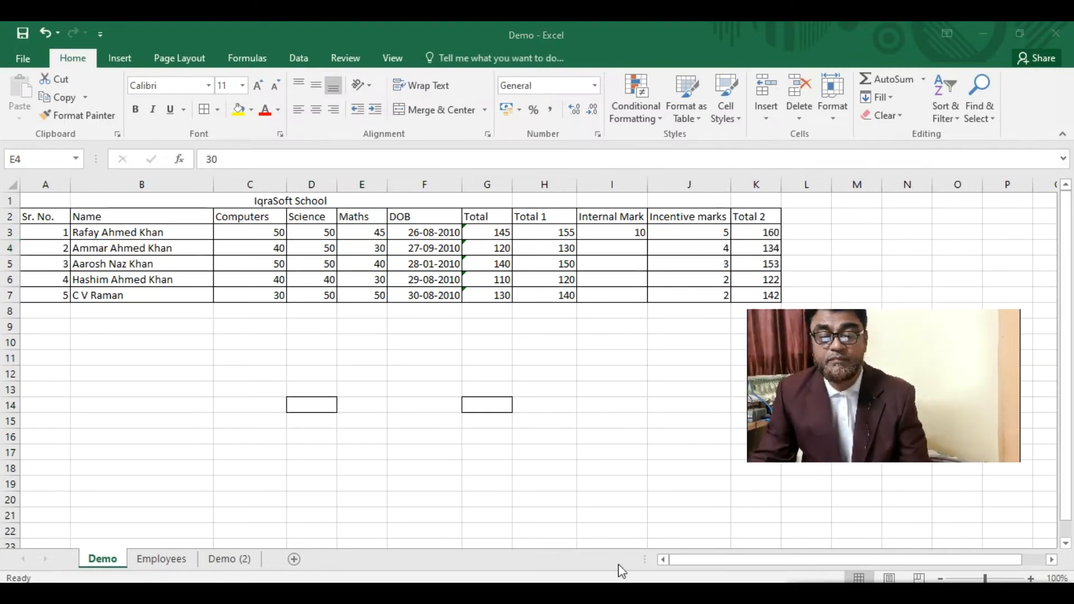
left_click(496, 232)
left_click_drag(496, 231, 482, 296)
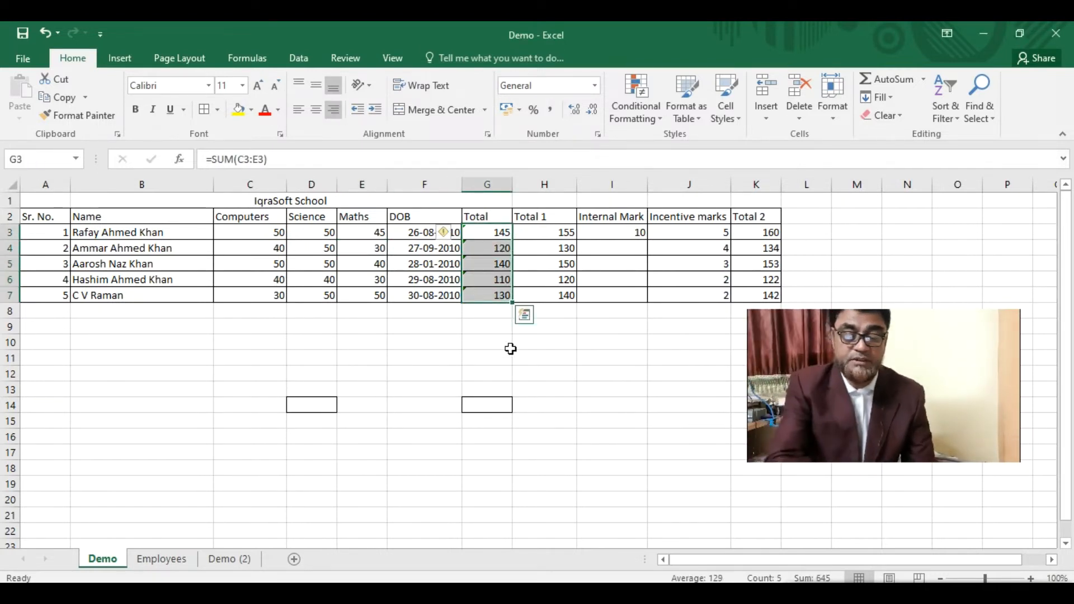
- Clear G3:G7, then AutoSum the first two students' marks into G3 and G4 (145, 120)
key("Delete")
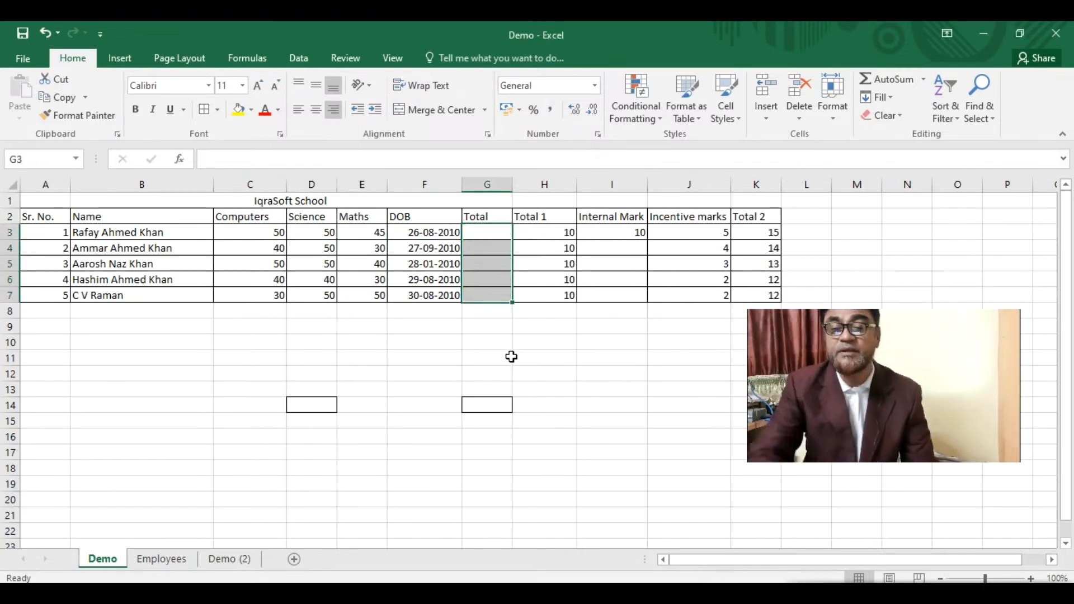
left_click(495, 230)
left_click_drag(274, 234, 263, 311)
left_click_drag(259, 230, 268, 288)
left_click_drag(274, 230, 366, 234)
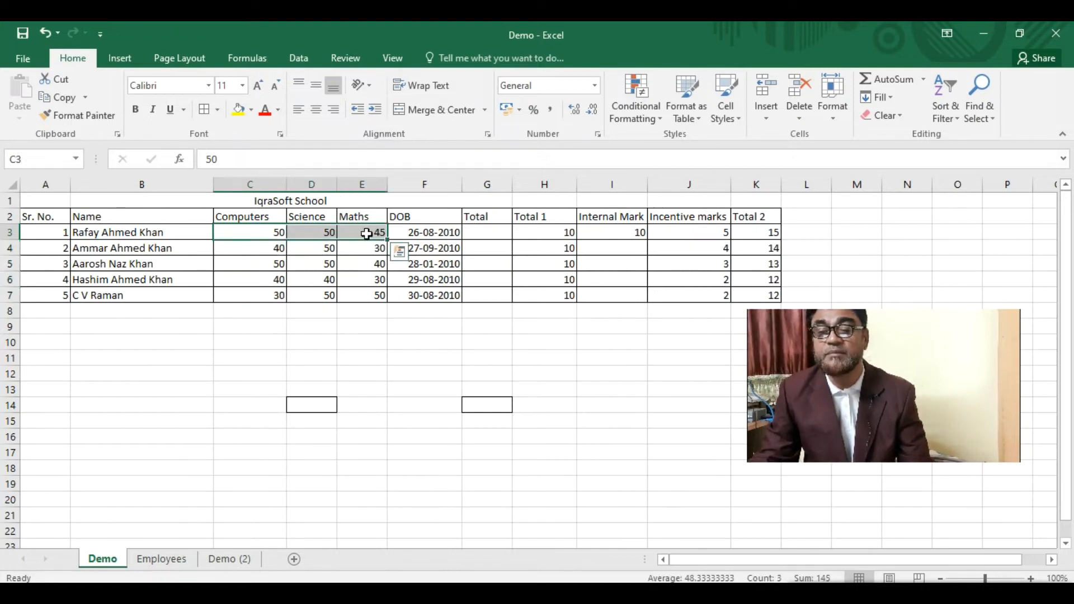
left_click(880, 82)
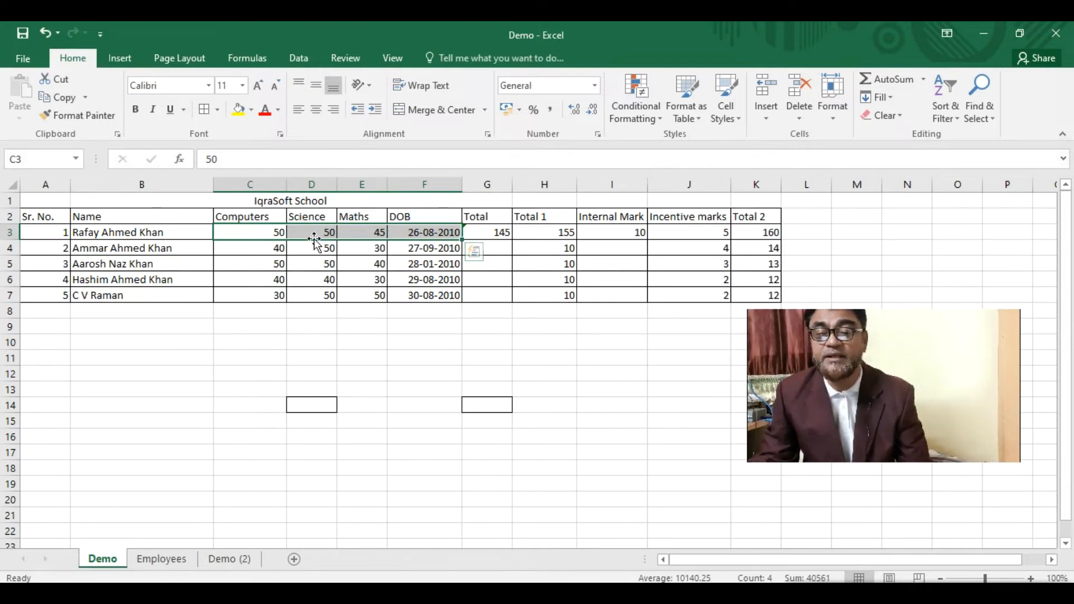
left_click_drag(254, 247, 376, 254)
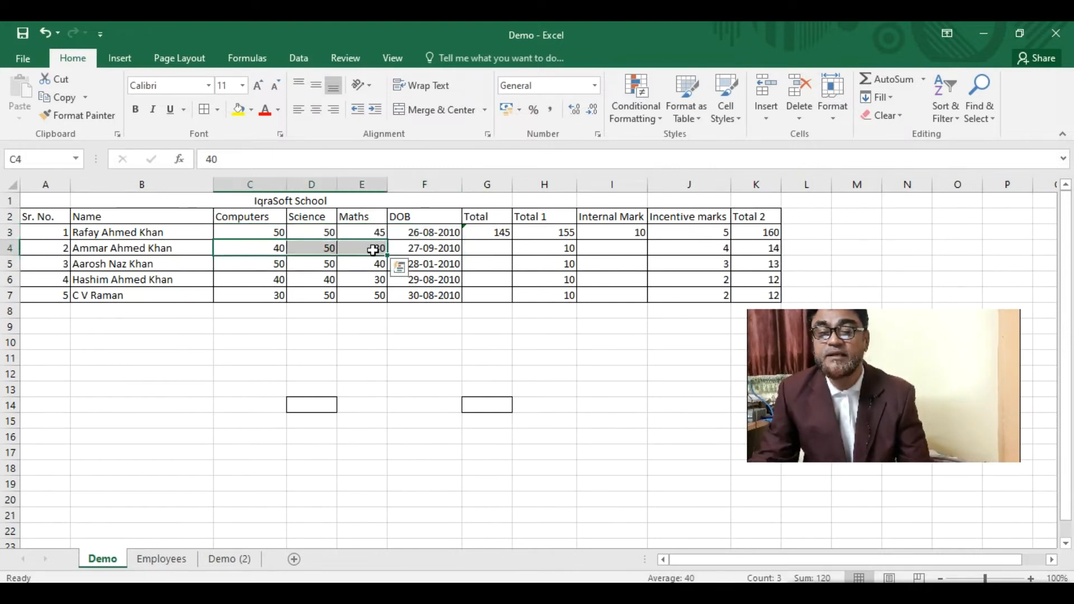
left_click(888, 78)
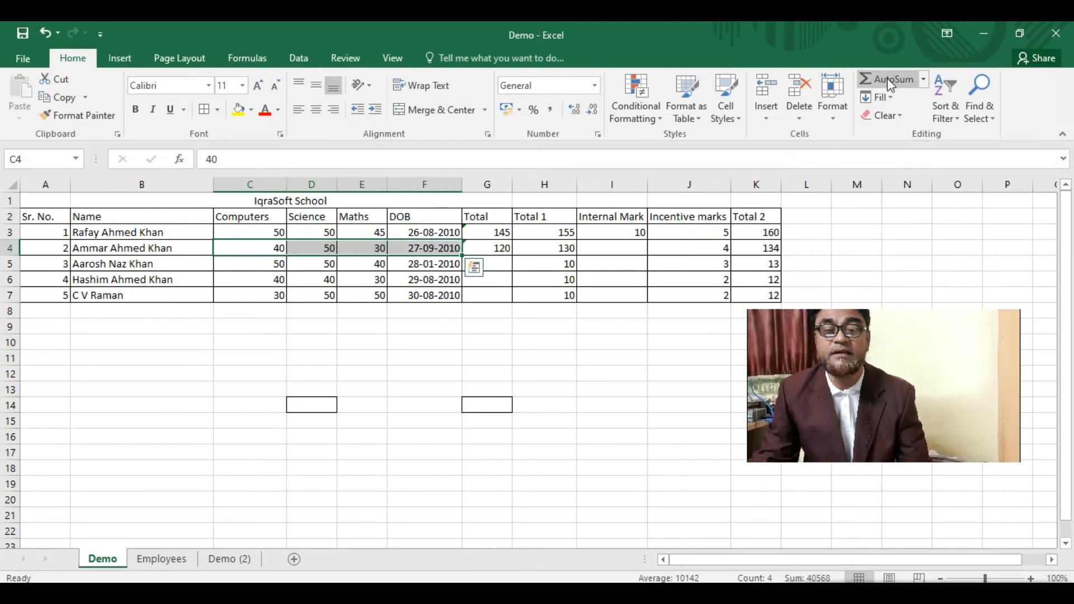
left_click(488, 249)
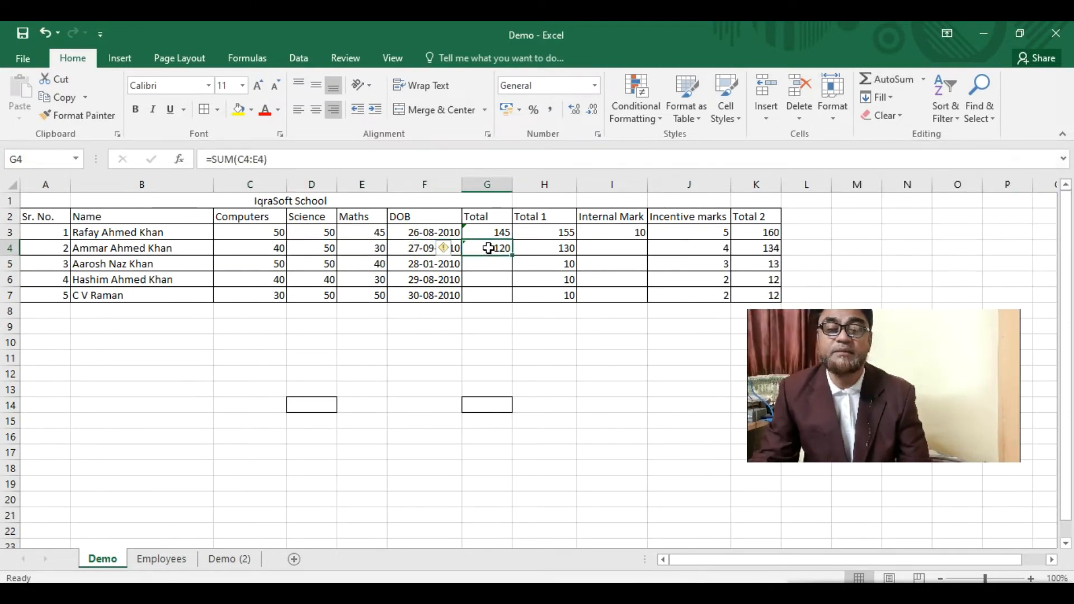
- AutoSum the Computers and Science columns into C8 and D8 (210, 240), then view AutoSum's other functions
left_click(262, 231)
left_click_drag(262, 231, 269, 295)
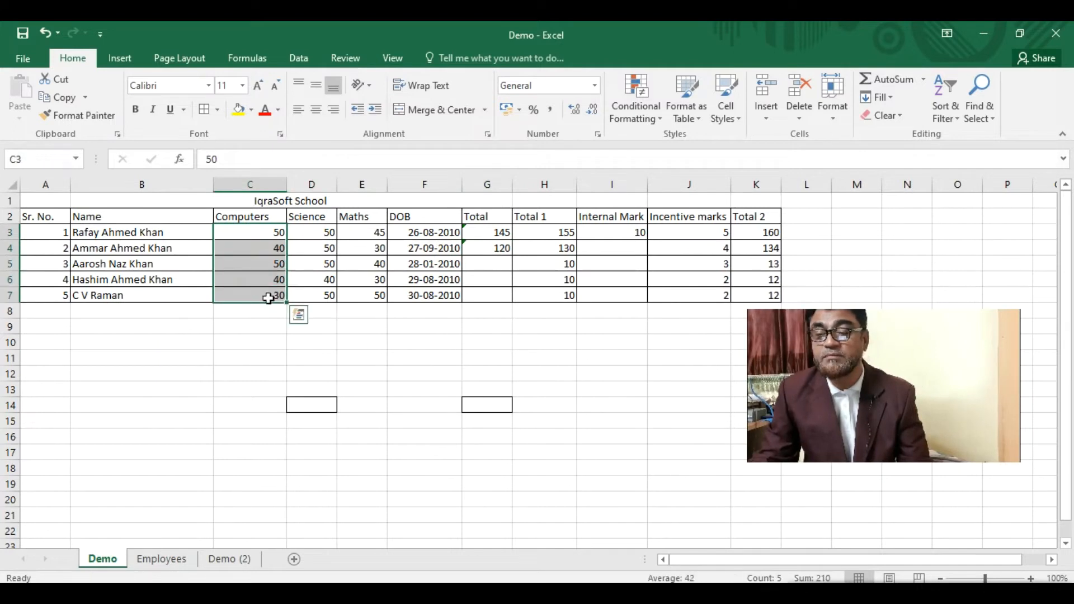
left_click(876, 80)
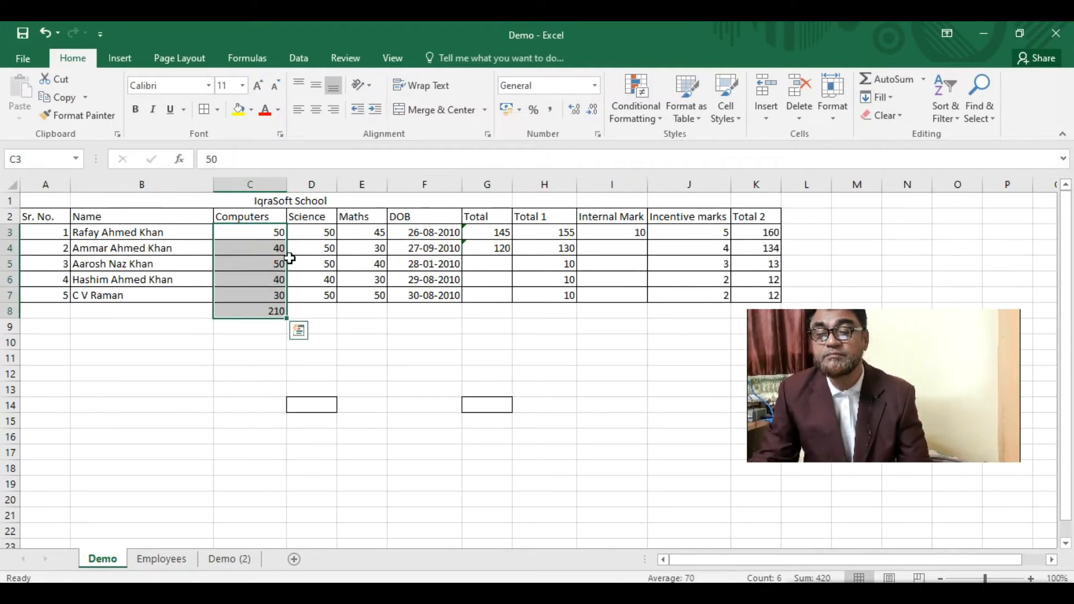
left_click_drag(316, 233, 317, 295)
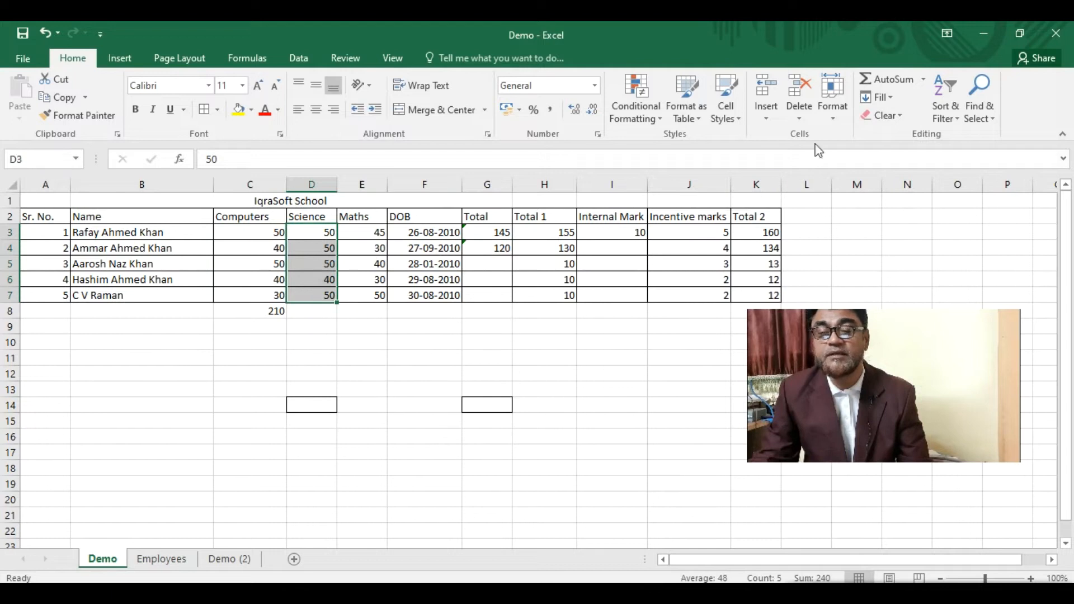
left_click(871, 77)
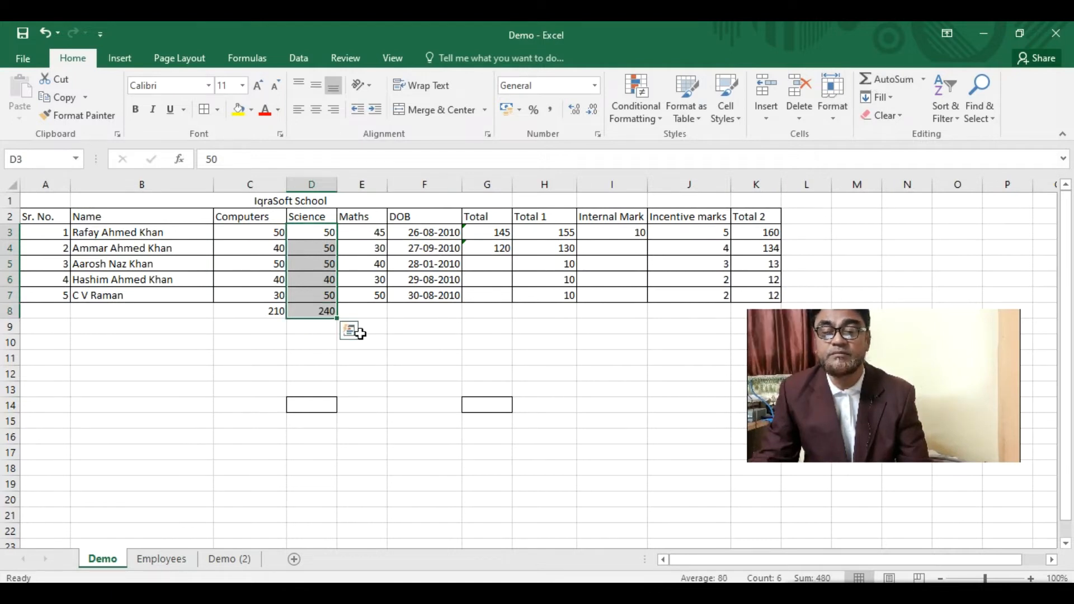
left_click(924, 82)
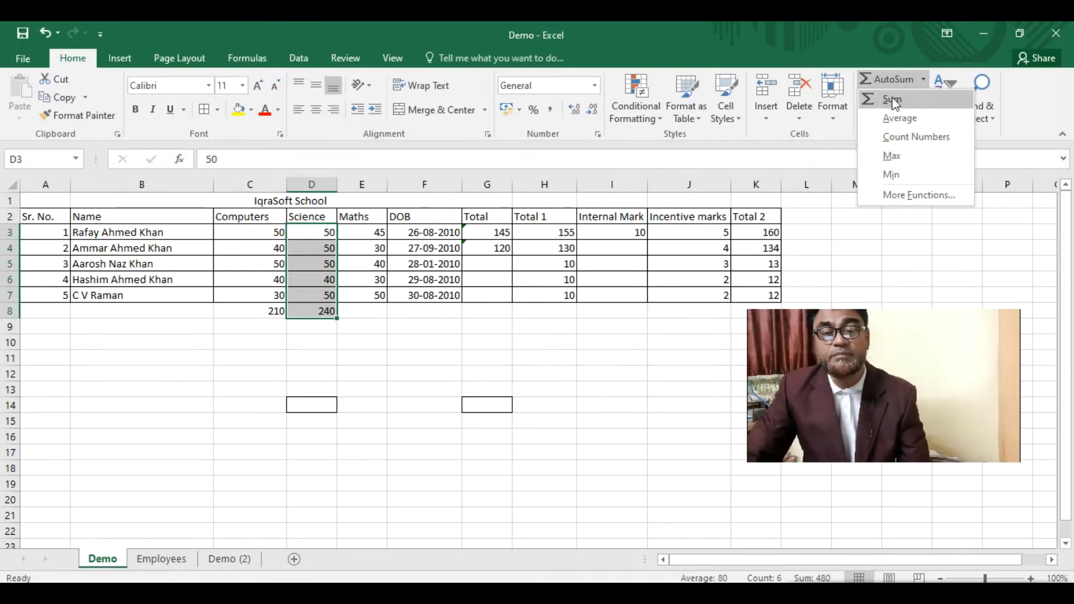
left_click(903, 196)
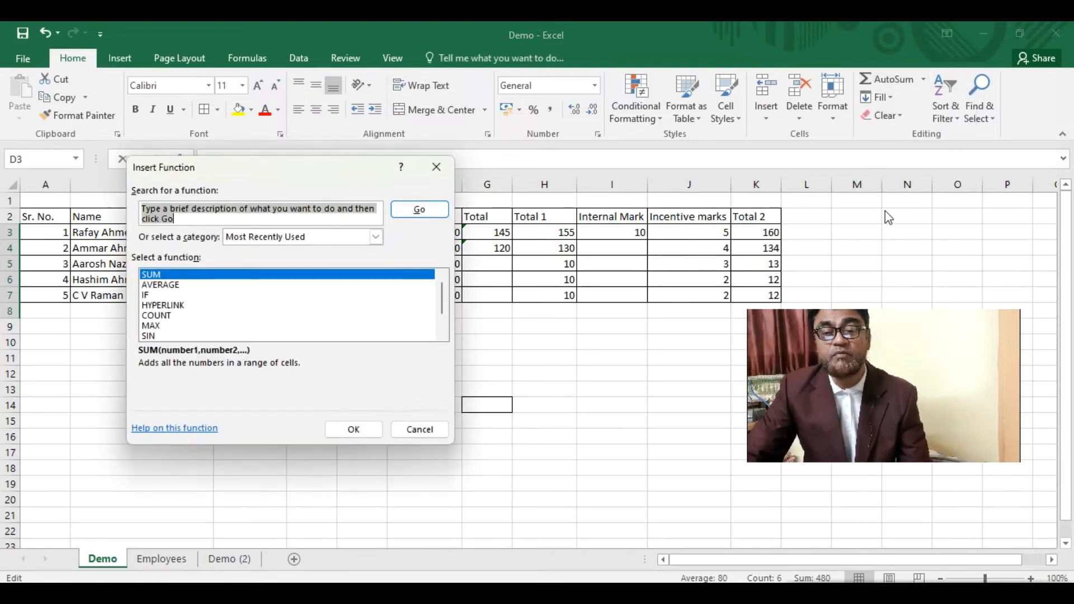
left_click_drag(243, 166, 350, 175)
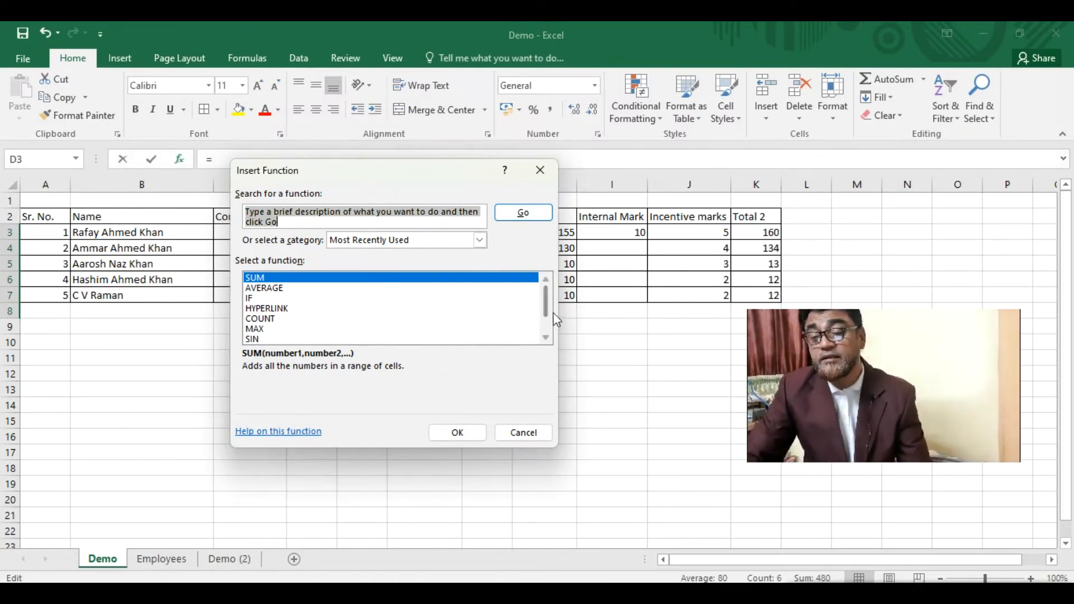
scroll(546, 302, "down", 1)
left_click(257, 308)
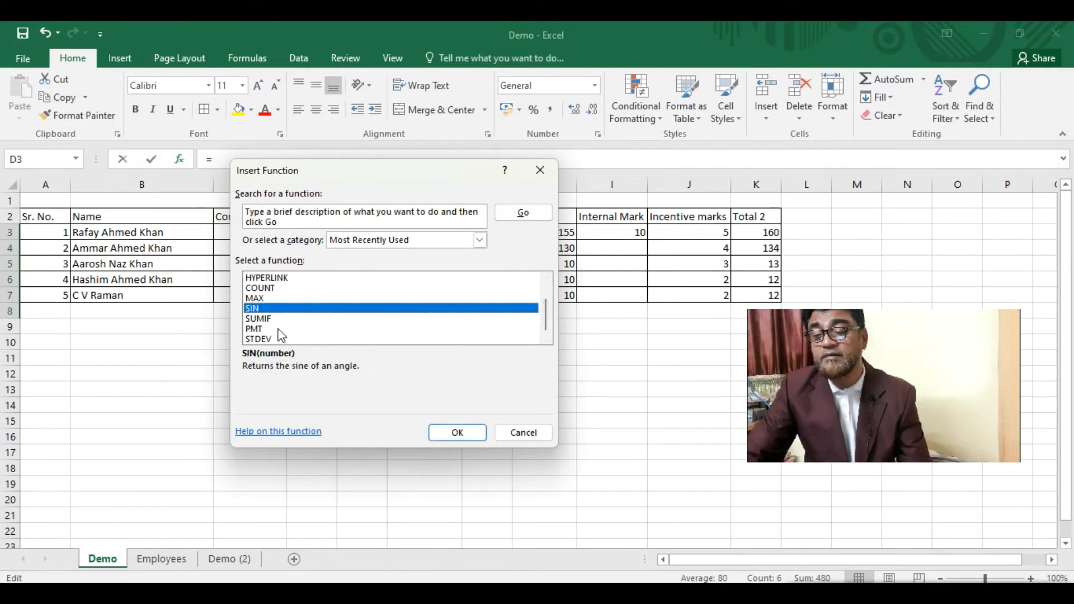
left_click(273, 320)
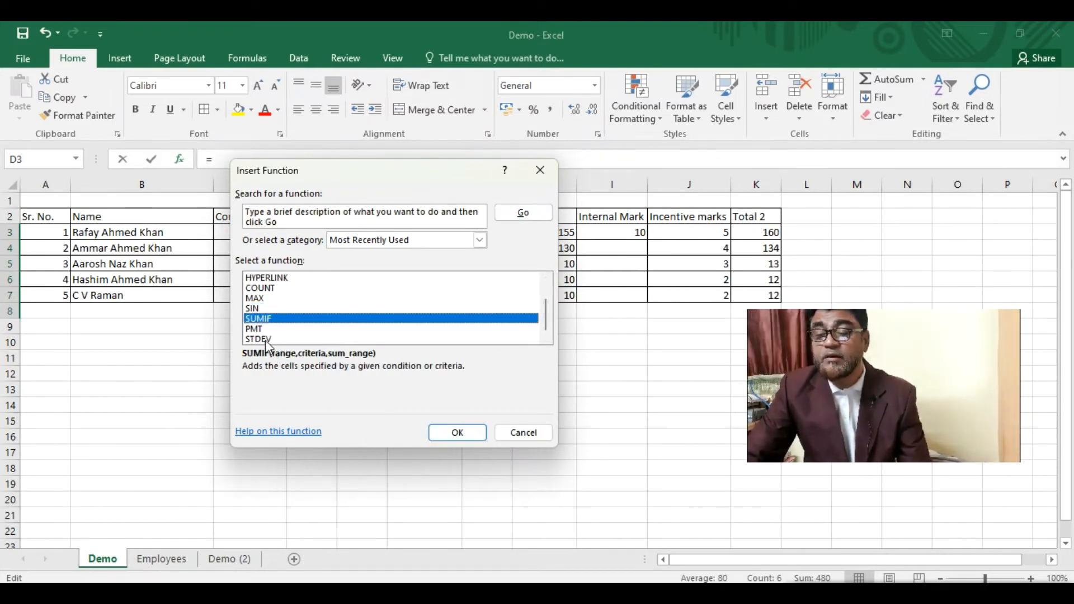
left_click(265, 338)
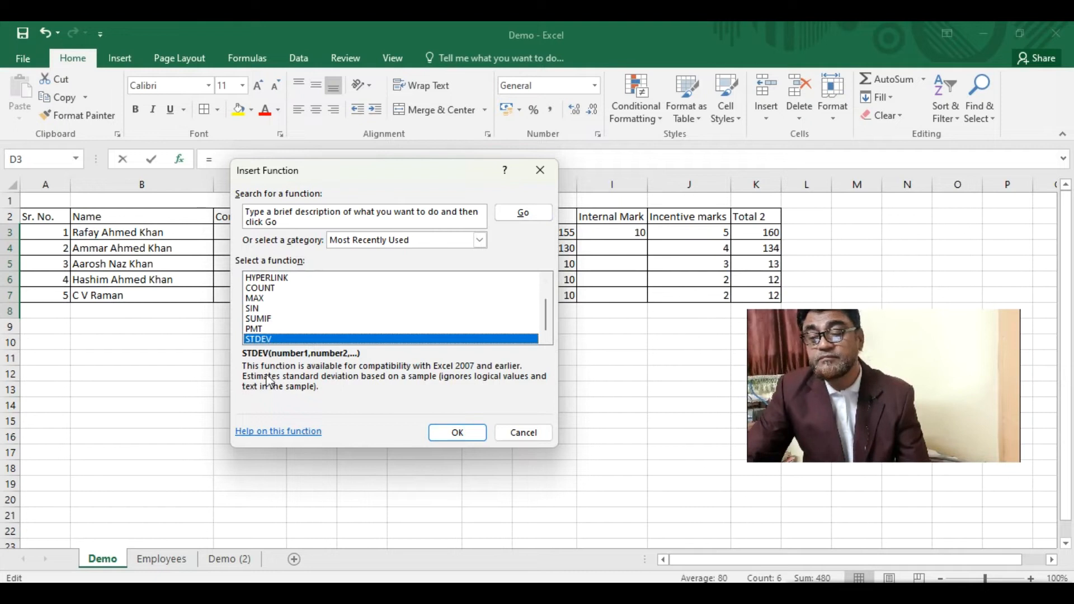
left_click(262, 328)
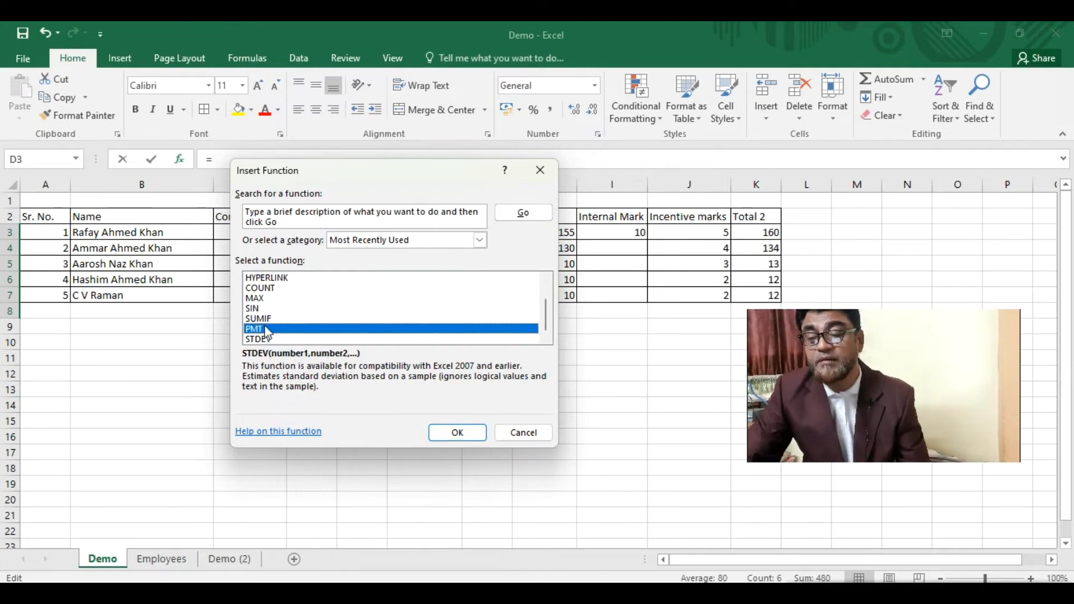
left_click(263, 299)
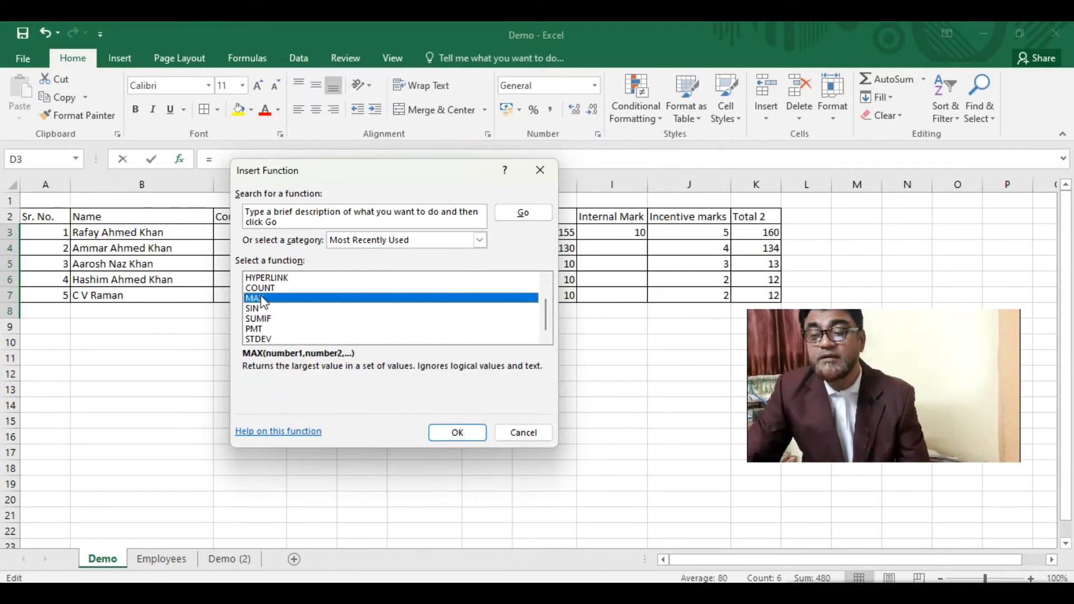
left_click(524, 434)
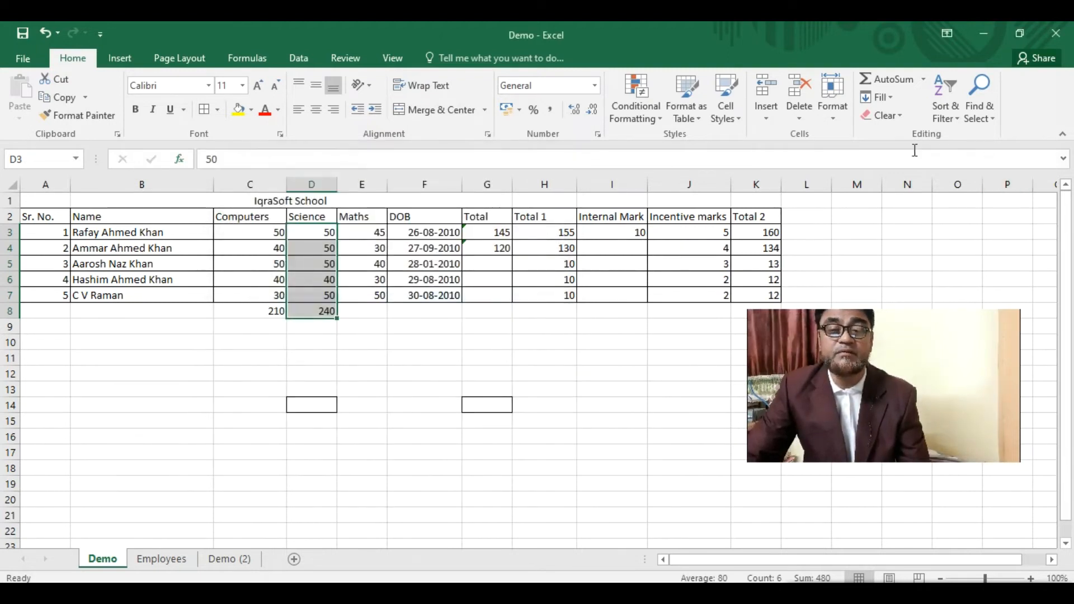
left_click(925, 83)
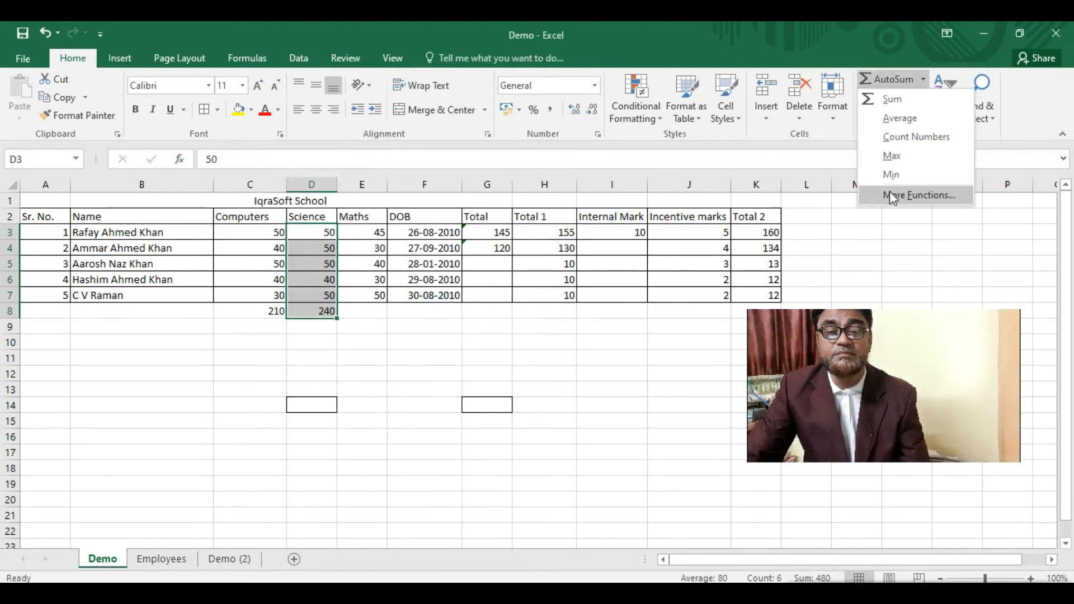
left_click(444, 358)
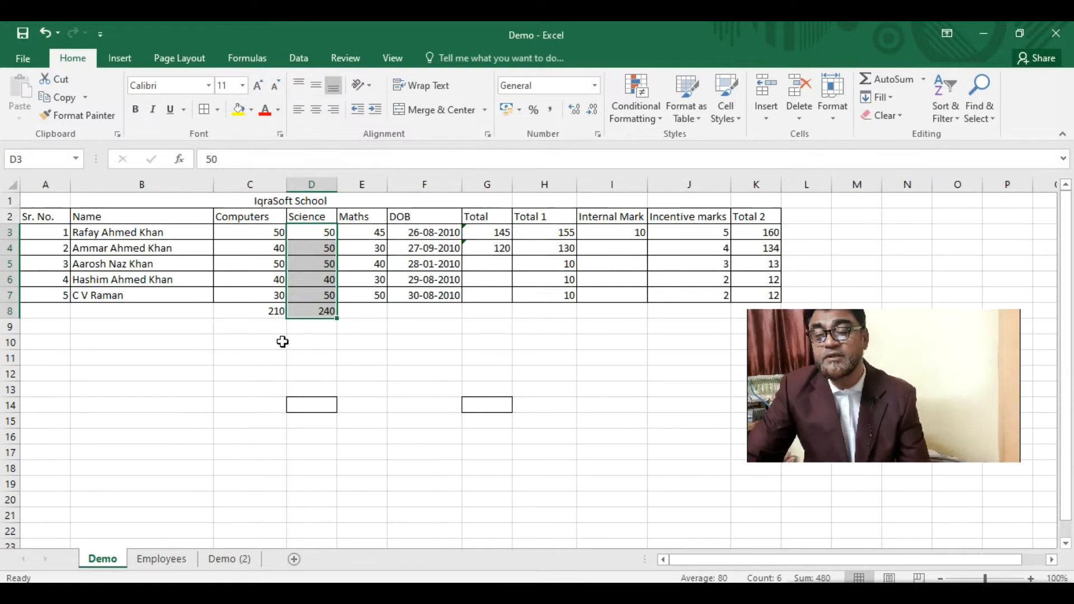
- Label B10 'Max marks in Computers' and start a MAX formula over C3:C7 in C10
left_click(284, 346)
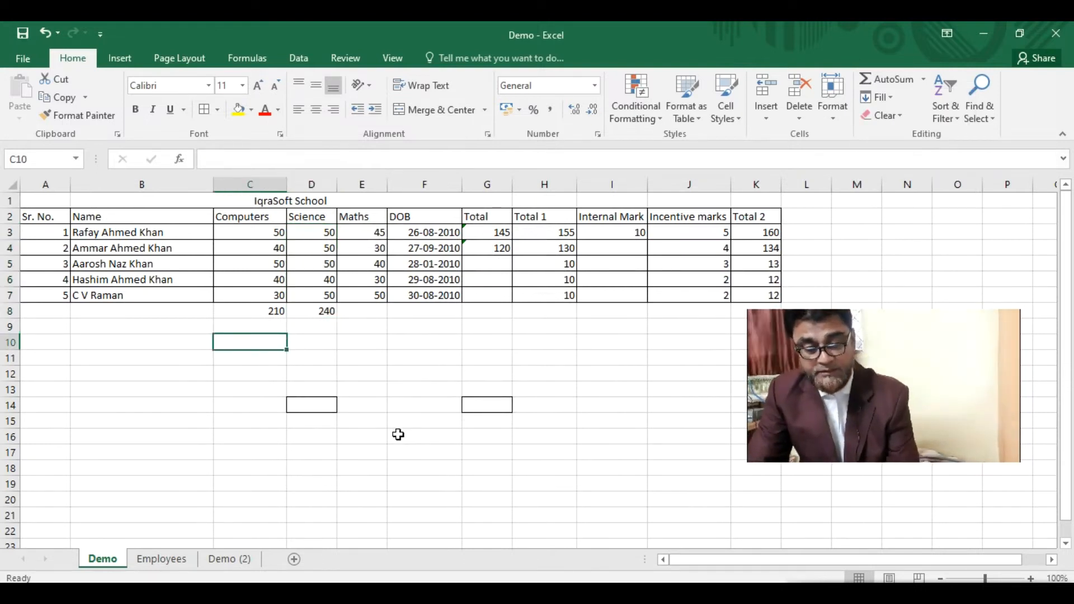
key("Left")
type("Maximum marks in Comp")
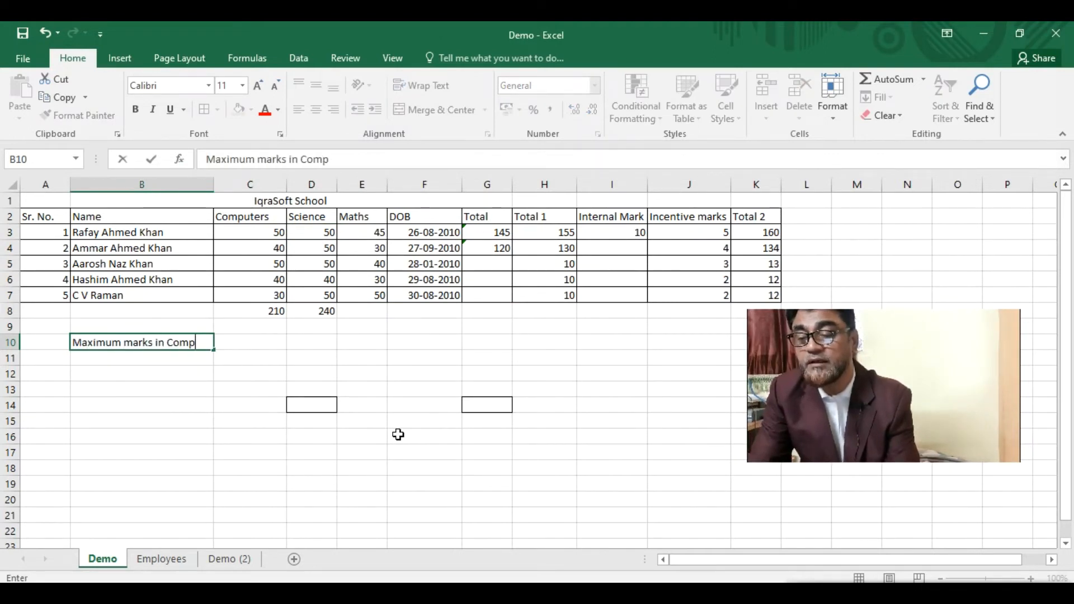
type("uters")
key("Return")
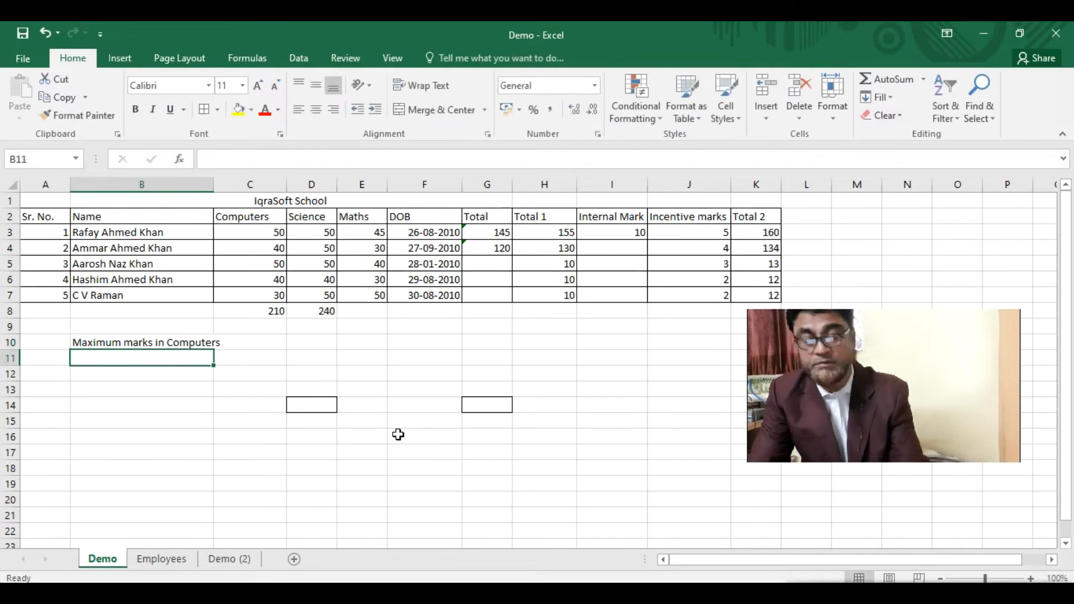
left_click(98, 343)
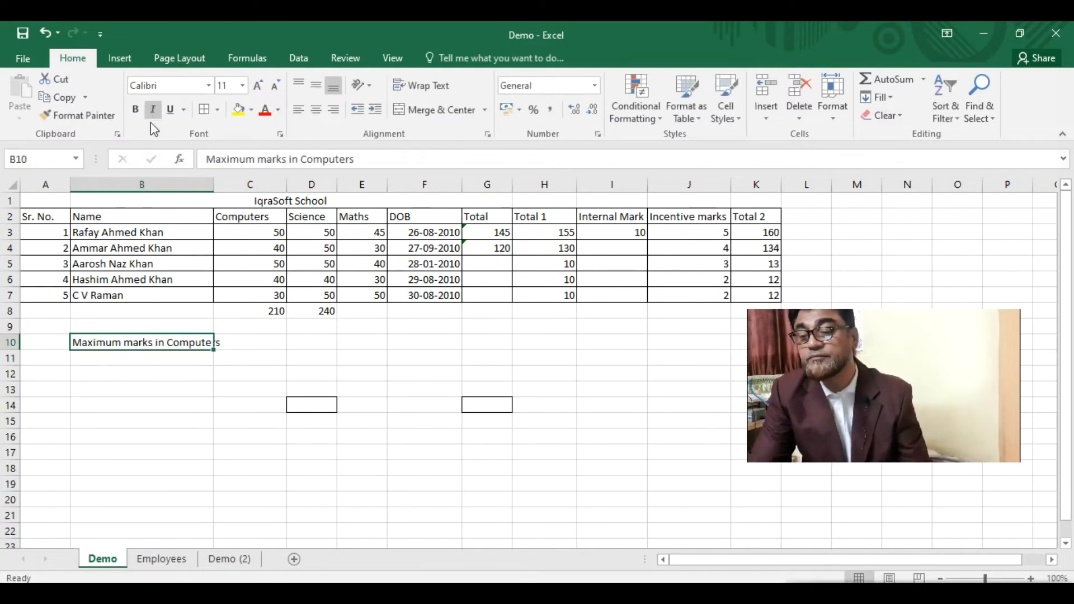
left_click_drag(226, 159, 256, 160)
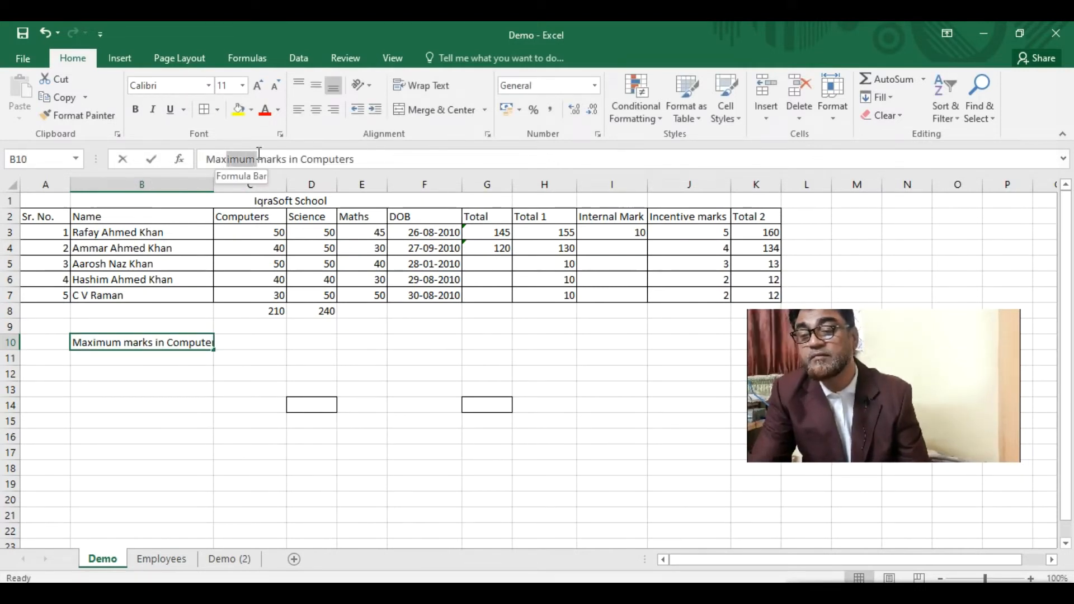
key("BackSpace")
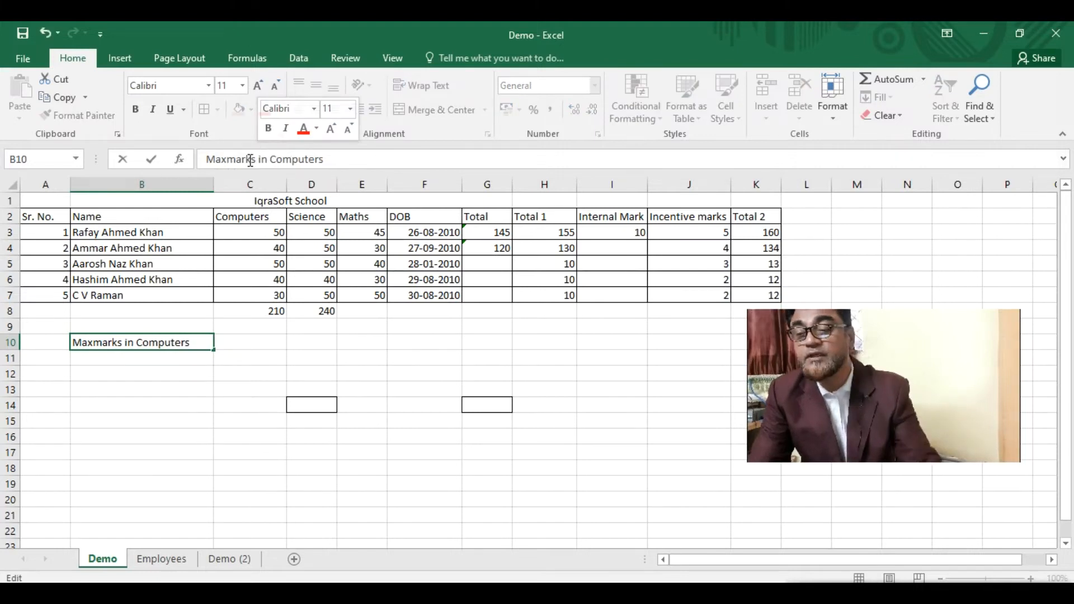
left_click(258, 348)
type("=")
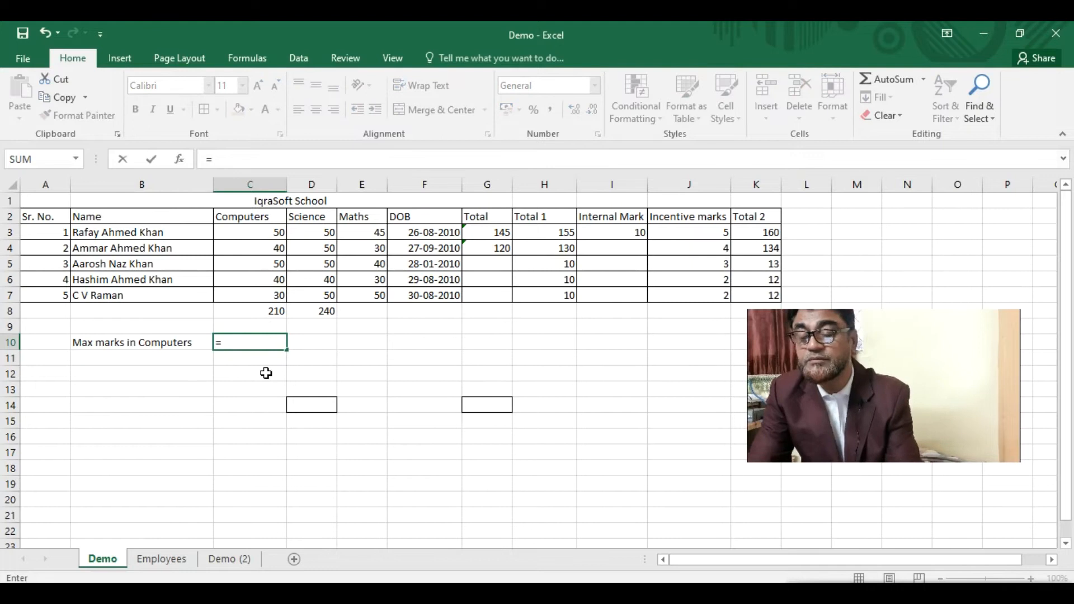
type("max(")
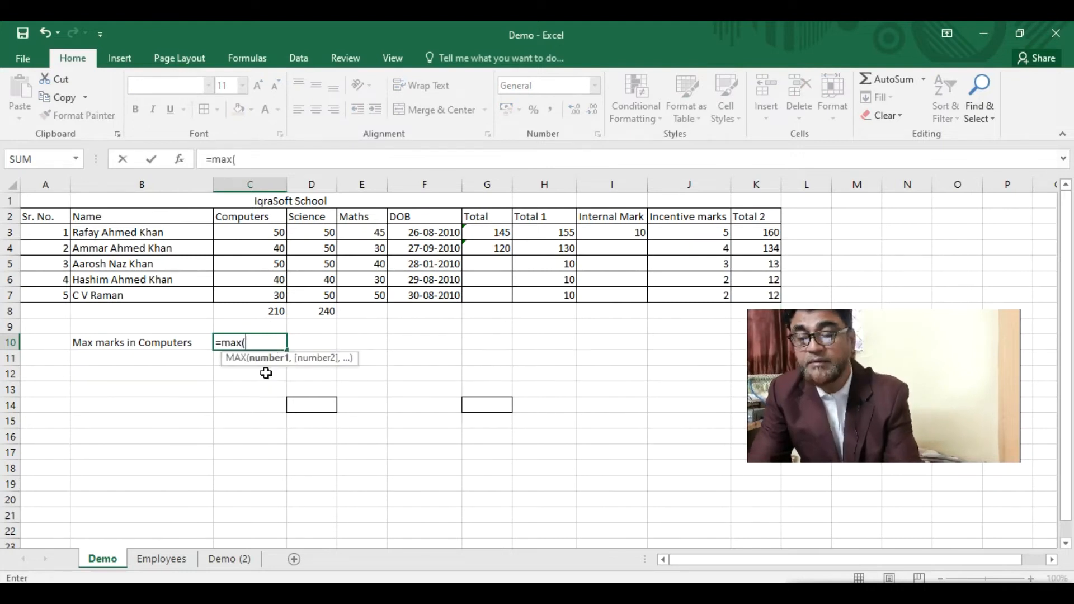
left_click_drag(257, 231, 247, 291)
- Complete =MAX(C3:C7) in C10 so it returns 50
type(")")
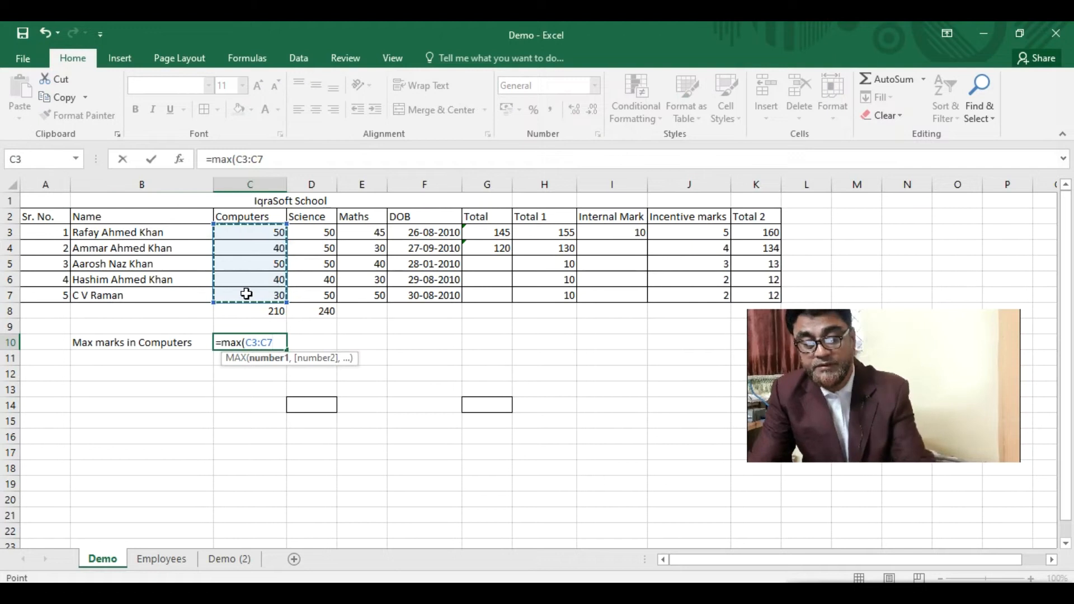
key("Return")
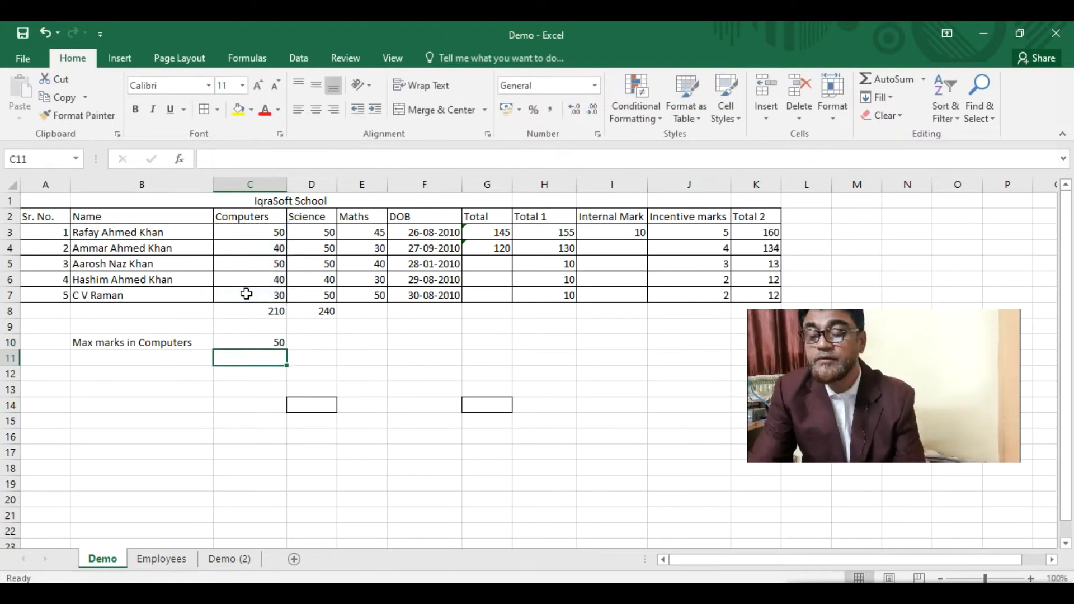
left_click(251, 343)
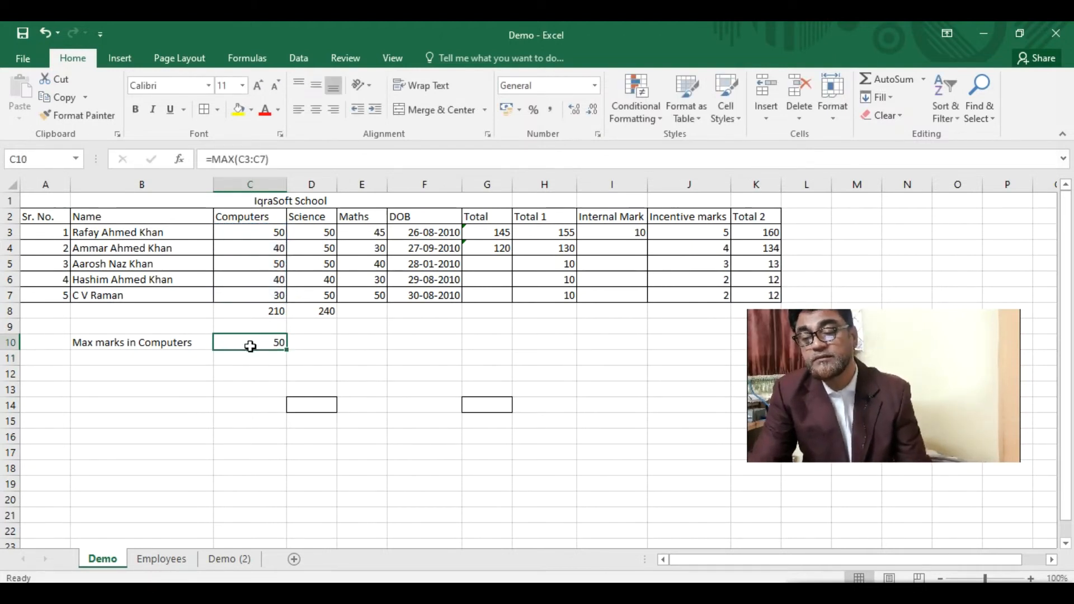
- Label B11 'Min Marks in Computers' and enter =MIN(C3:C7) in C11, returning 30
left_click(108, 358)
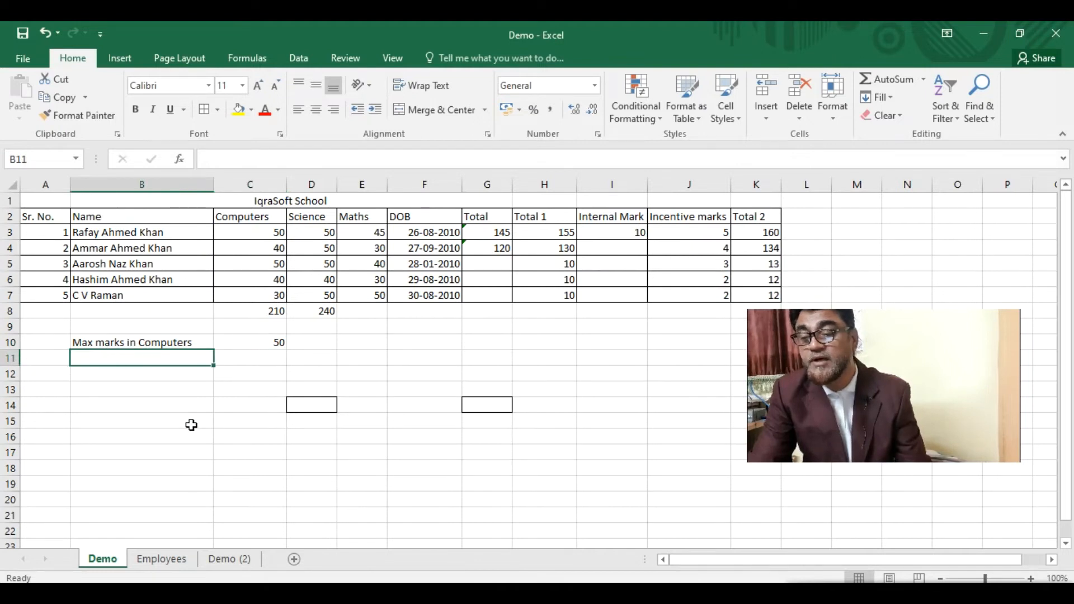
type("Min Marks in Computers")
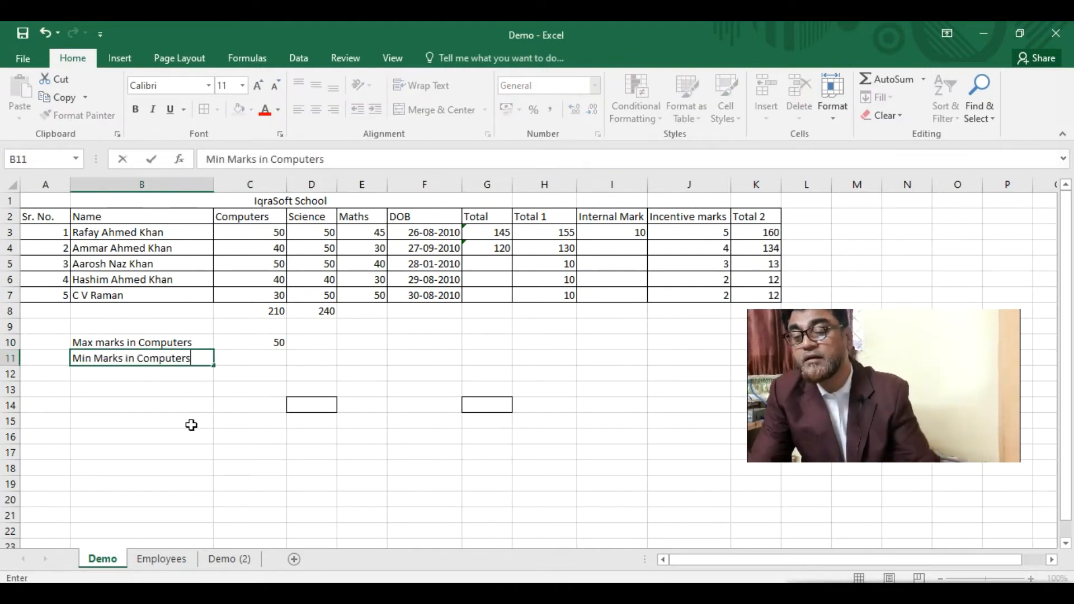
left_click(265, 361)
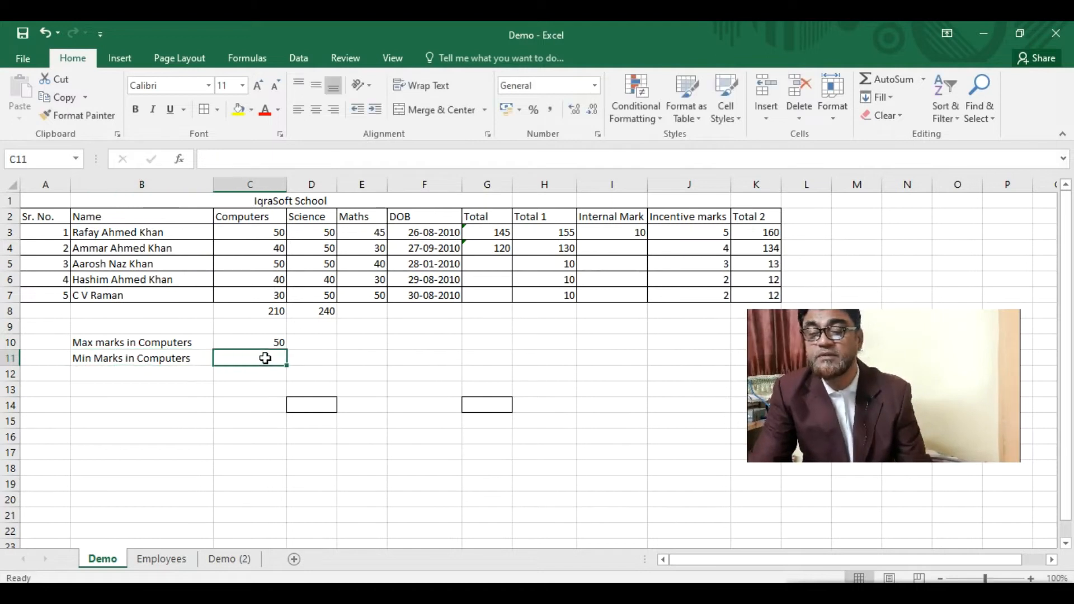
type("=min")
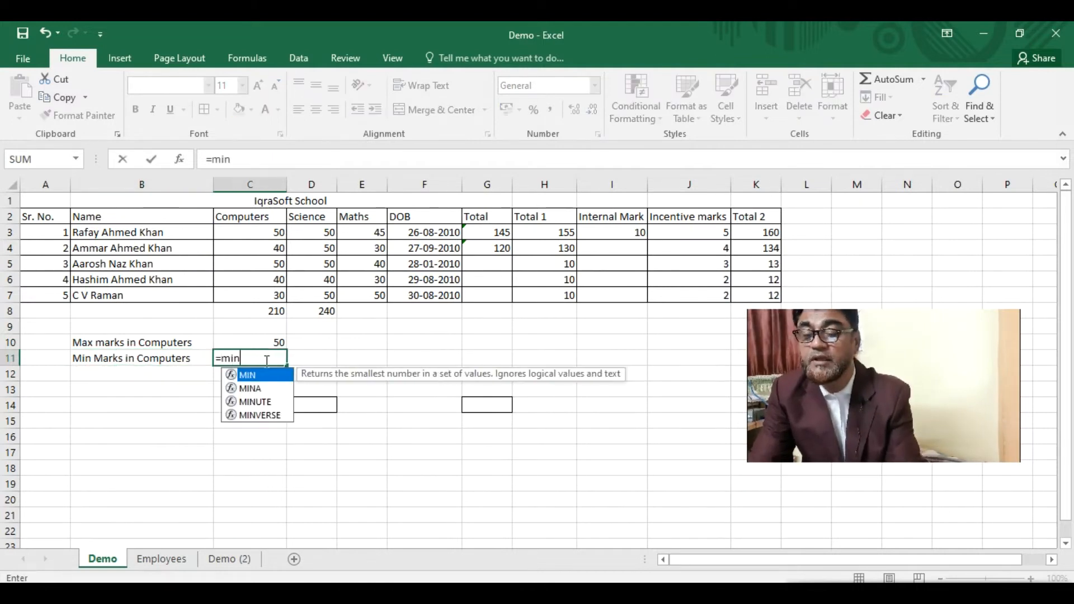
type("(")
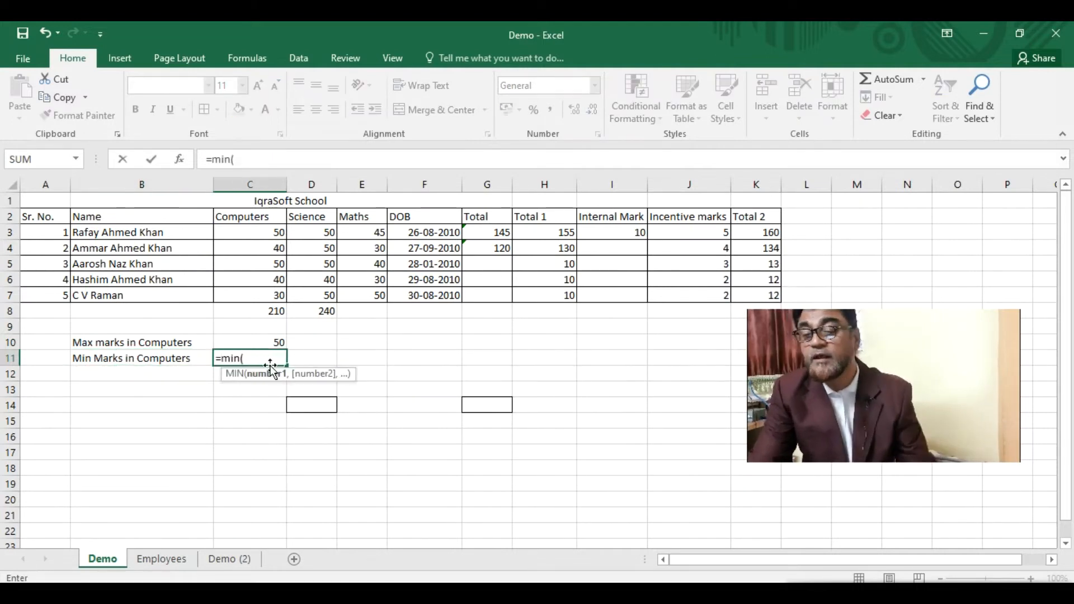
left_click_drag(266, 282, 264, 297)
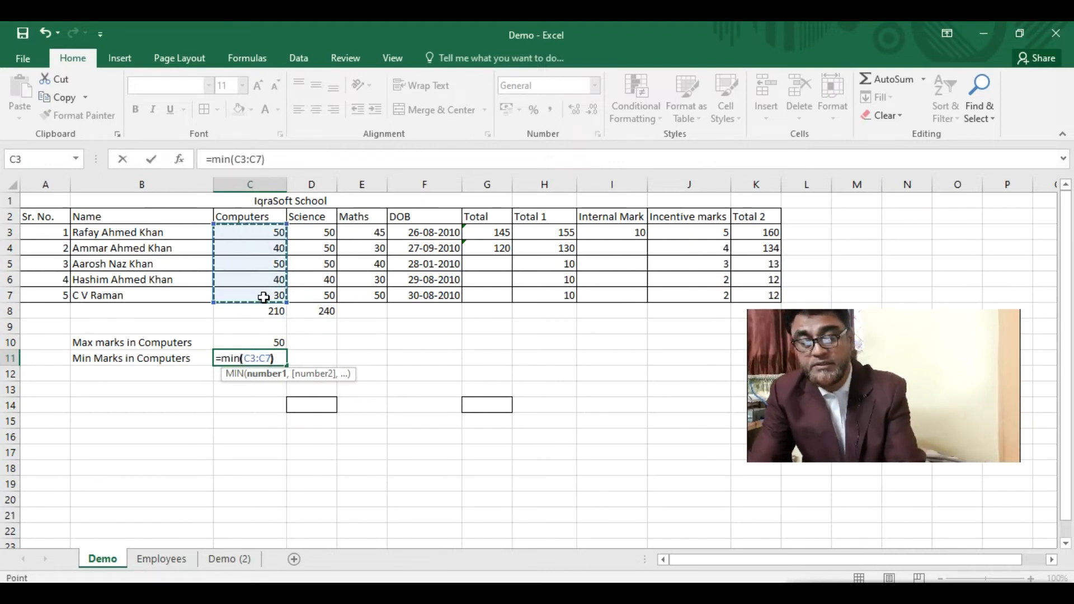
type(")")
key("Return")
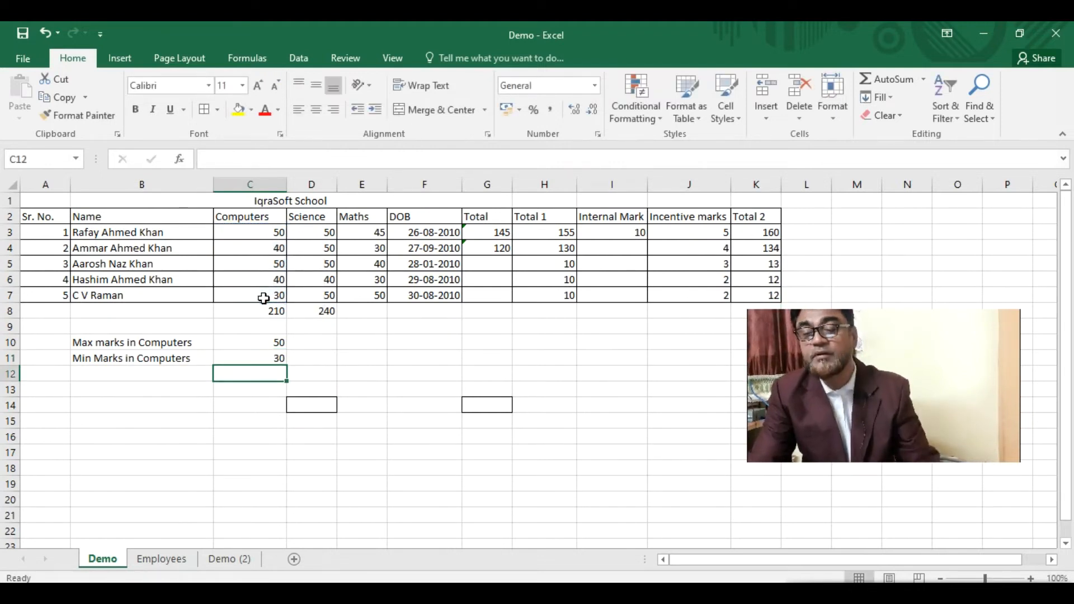
left_click(251, 347)
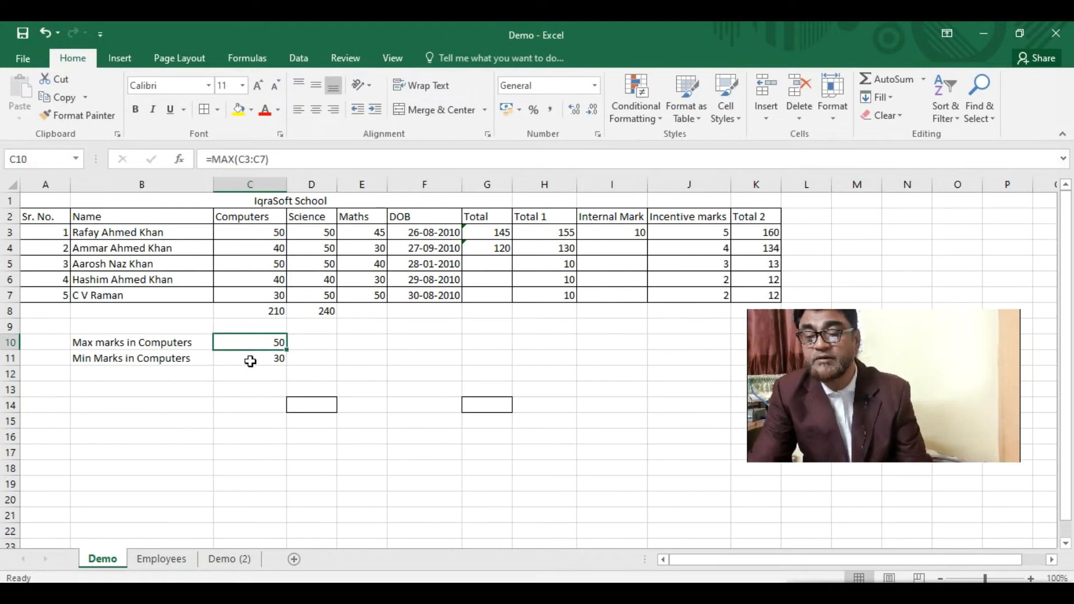
left_click(249, 359)
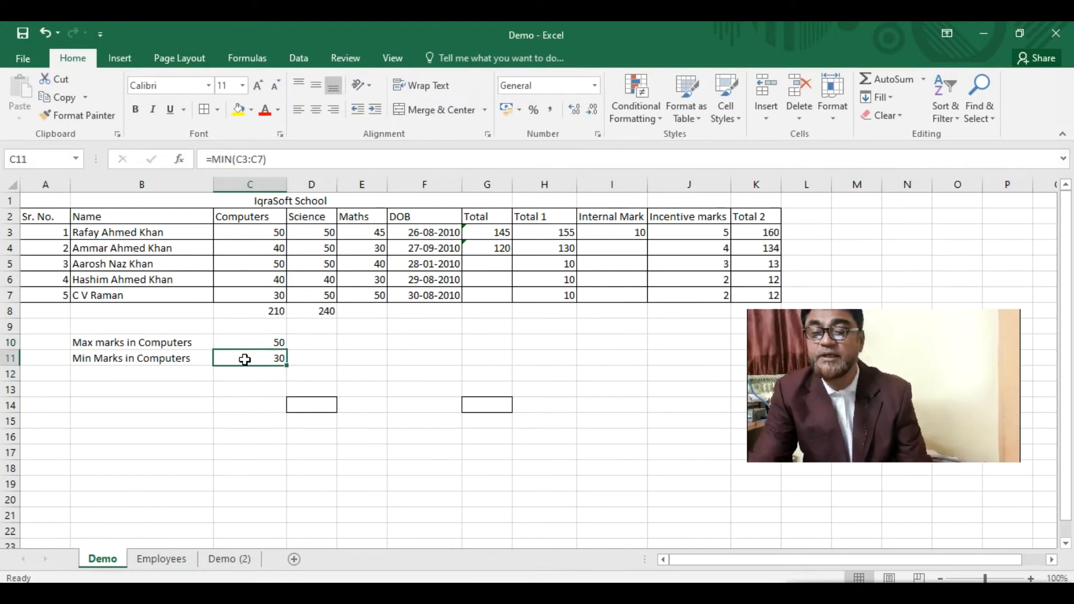
left_click(250, 348)
- Copy the MAX and MIN formulas across to the Science and Maths columns
left_click_drag(286, 352, 389, 352)
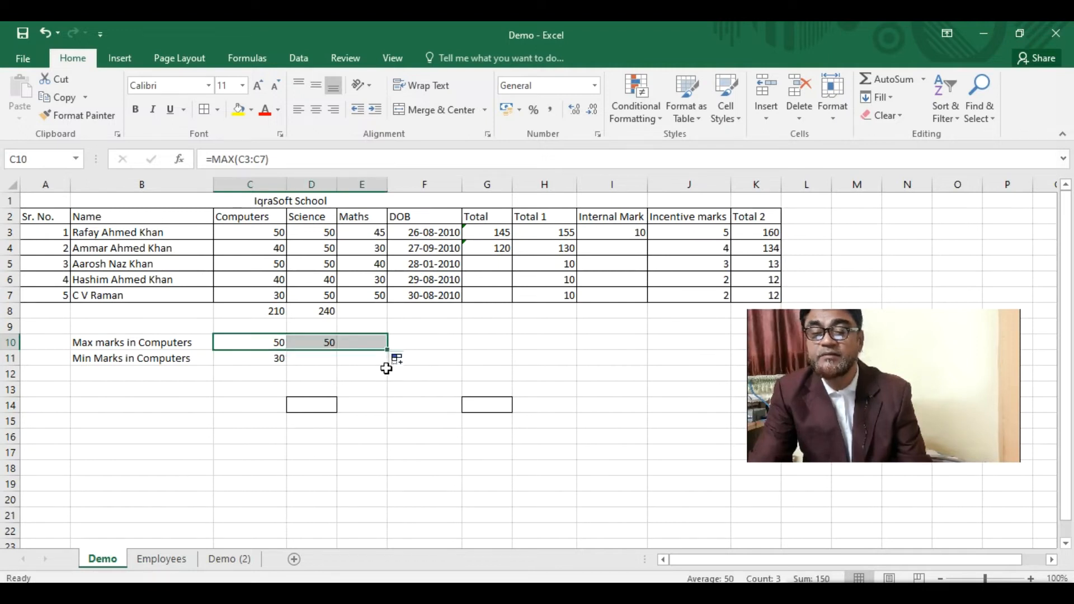
left_click(252, 361)
left_click_drag(289, 368, 389, 366)
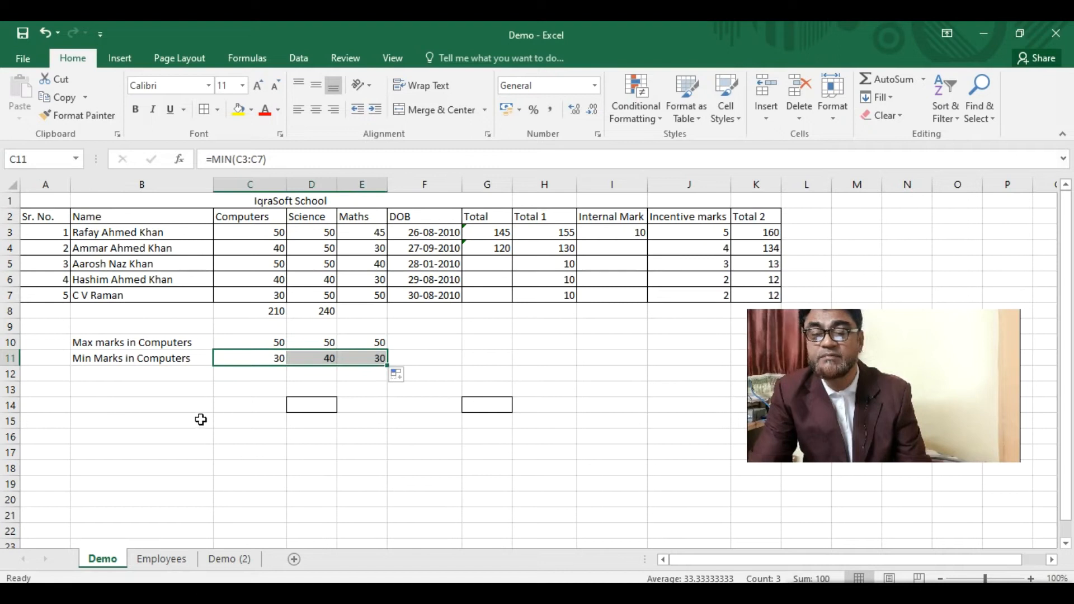
- Shorten the B10 and B11 labels to 'Max marks' and 'Min Marks'
left_click(139, 347)
left_click_drag(260, 159, 347, 167)
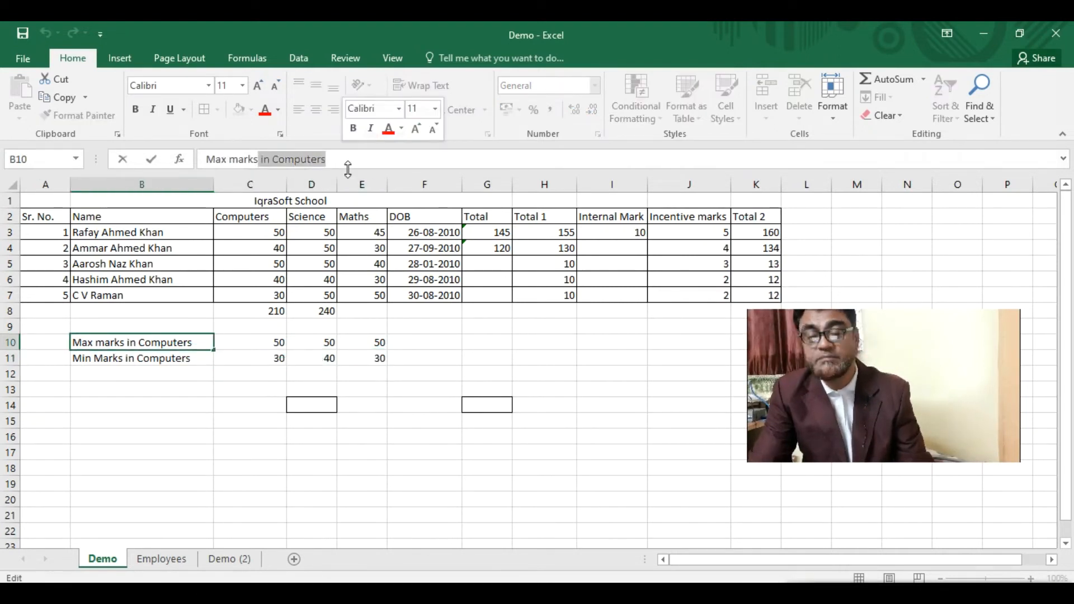
key("Delete")
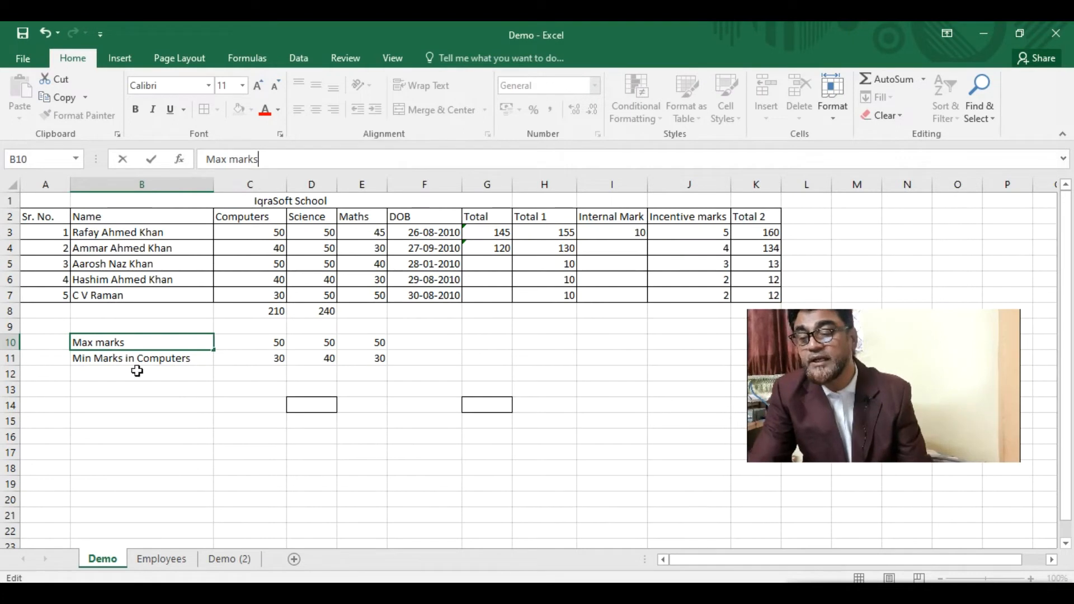
left_click(142, 359)
left_click_drag(257, 159, 347, 159)
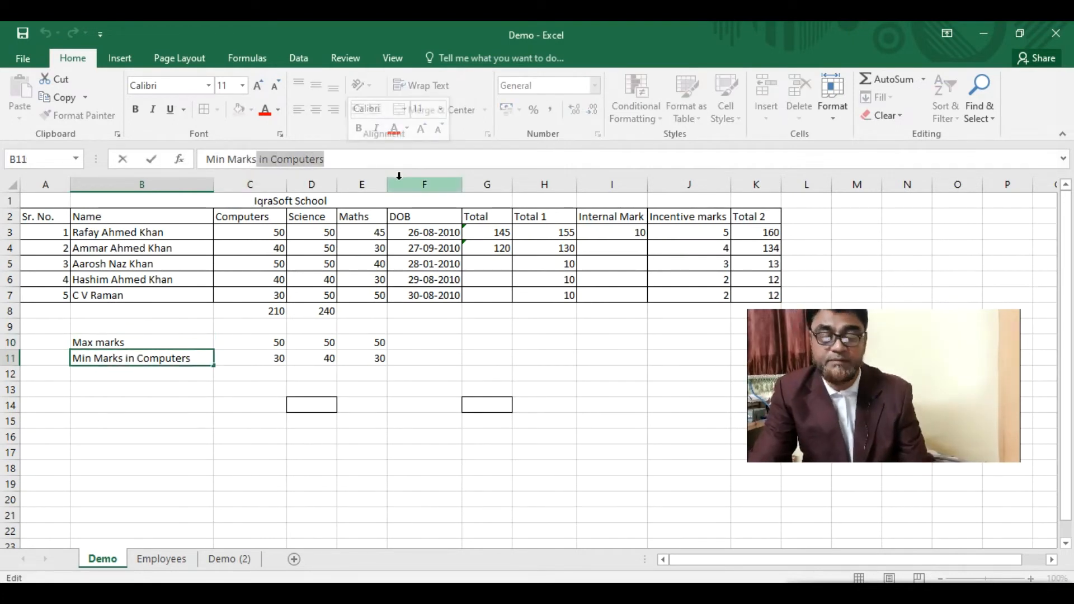
key("Delete")
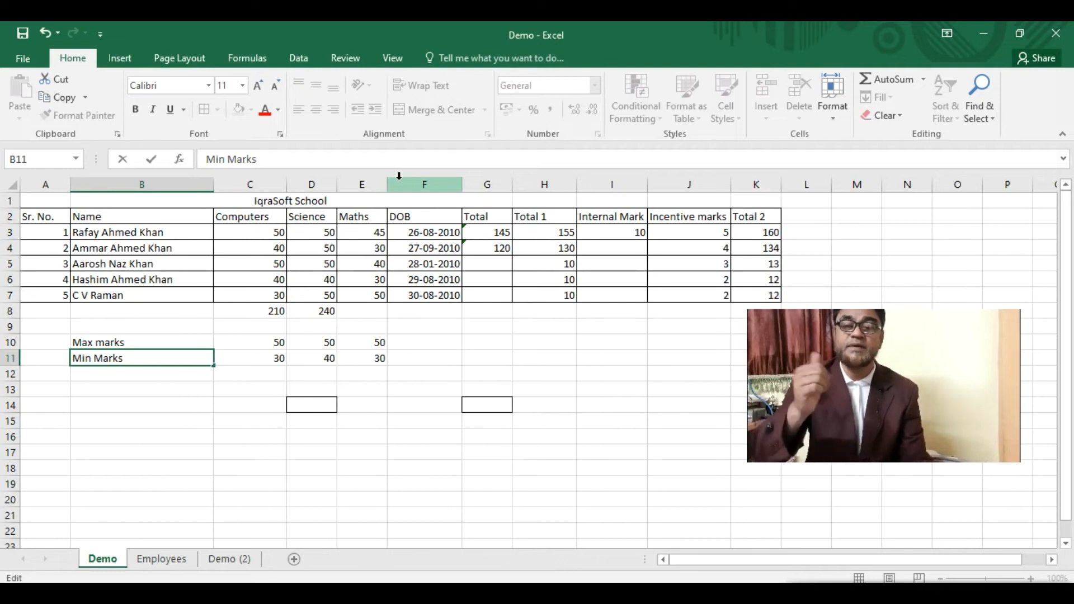
left_click(274, 344)
left_click(262, 359)
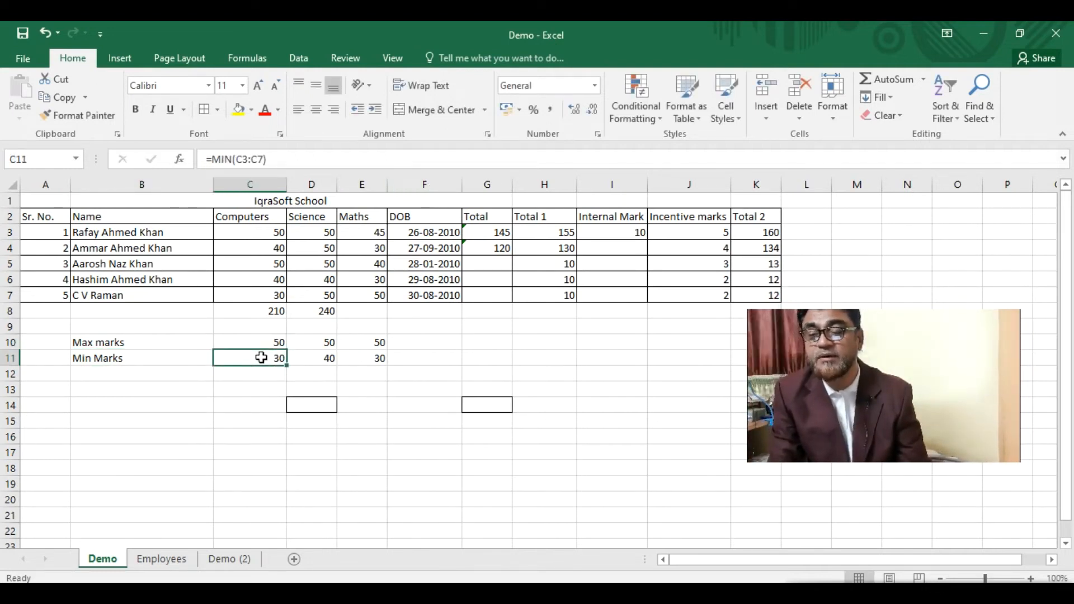
- Label B12 'Avg Mark' and enter =AVERAGE(C3:C7) in C12, giving 42
left_click(117, 373)
type("A")
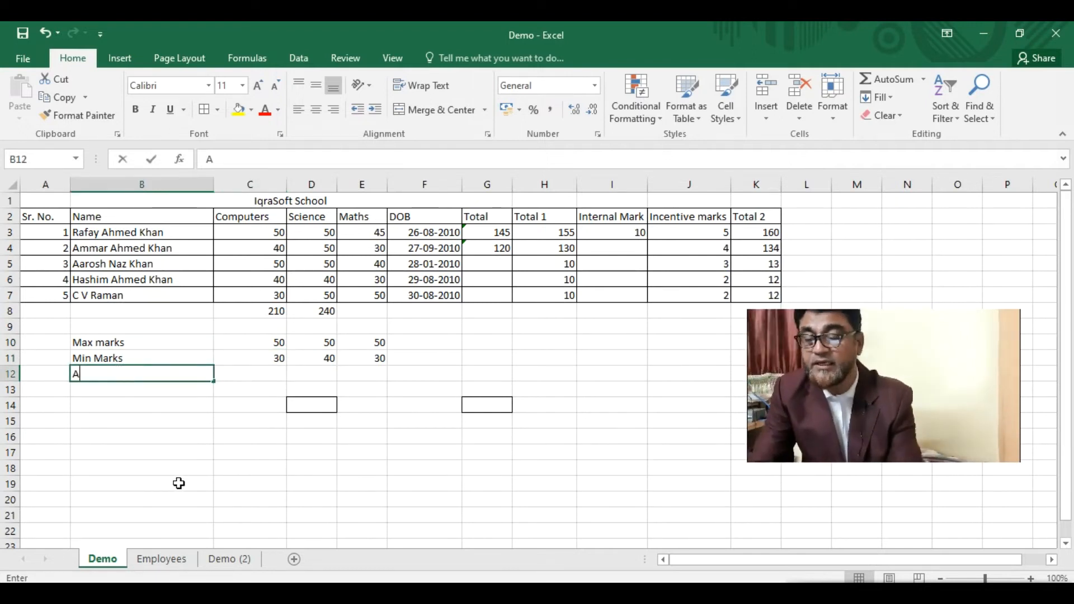
type("vg Mark")
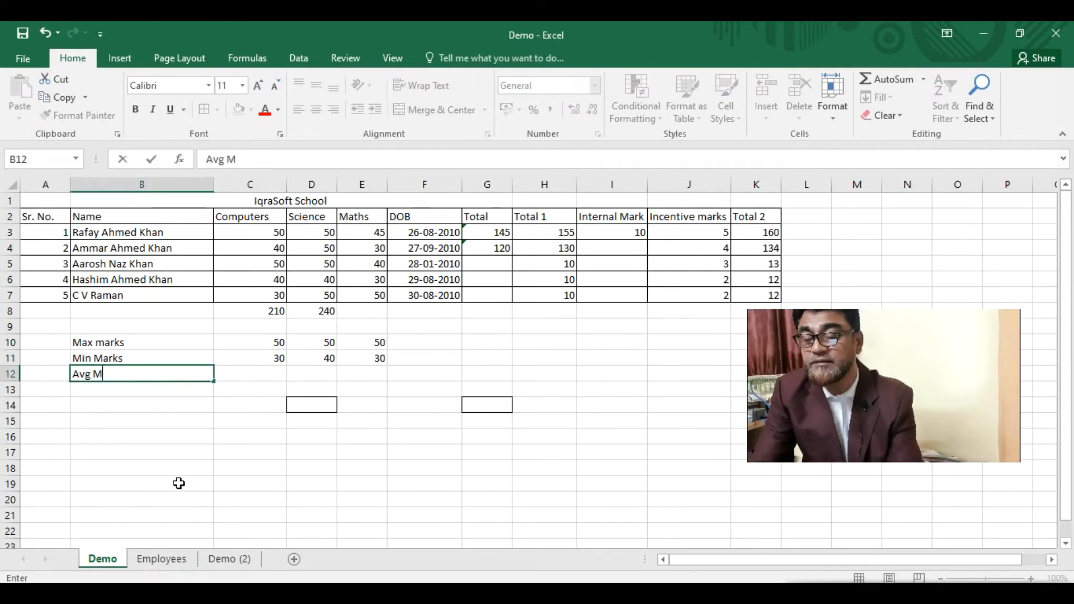
left_click(247, 372)
type("=avg")
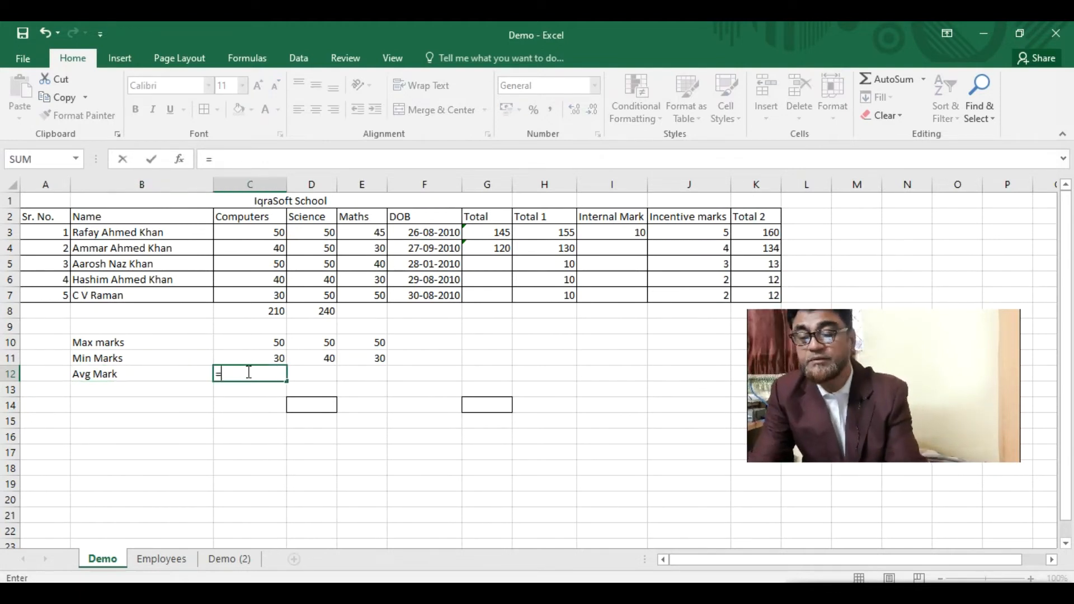
key("BackSpace")
key("BackSpace")
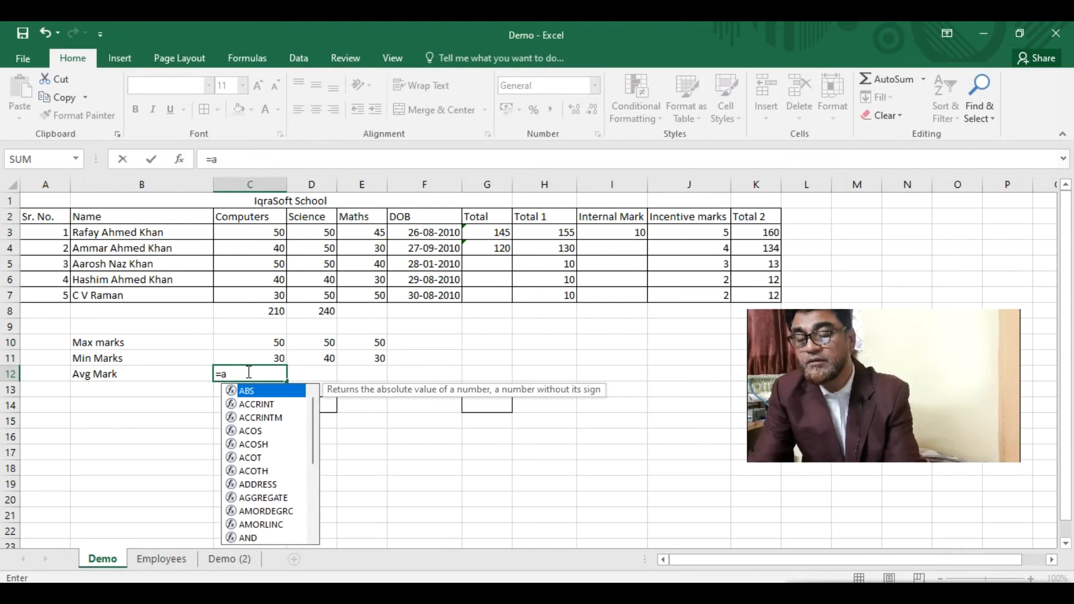
type("vg")
key("BackSpace")
type("er")
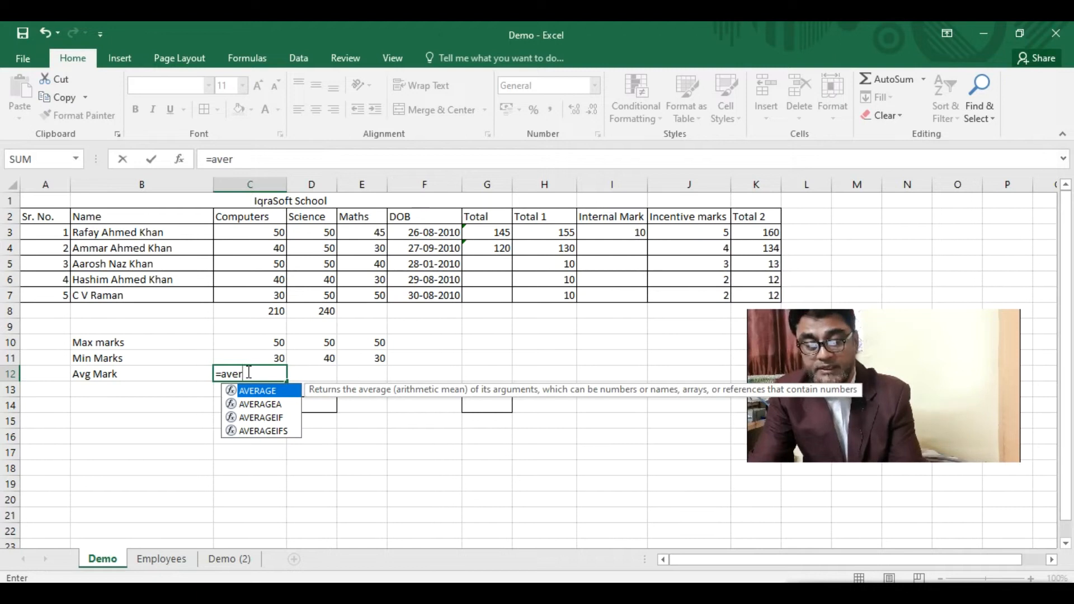
type("(")
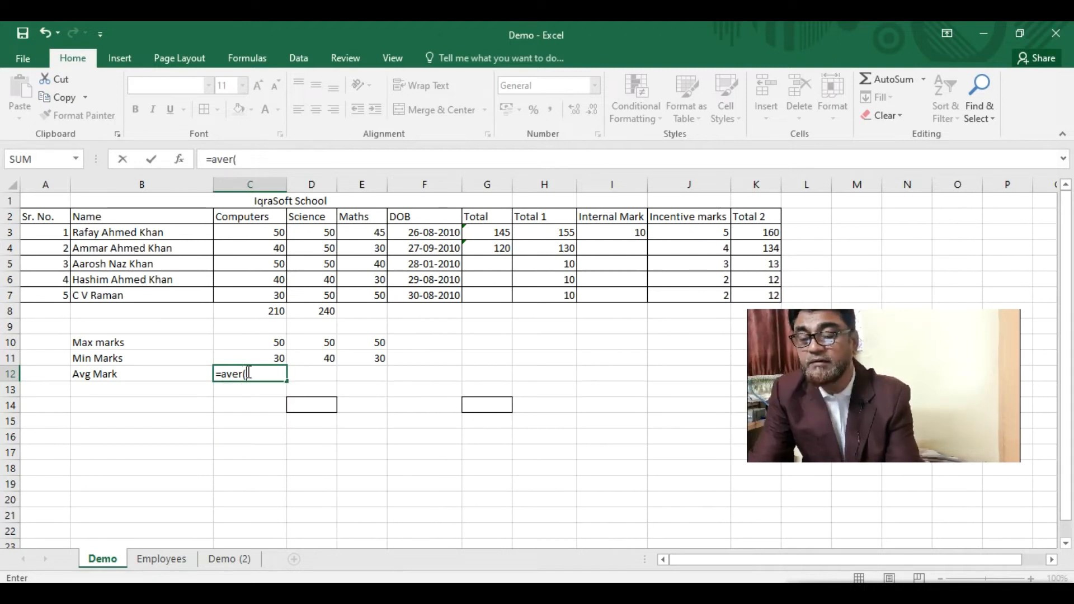
key("BackSpace")
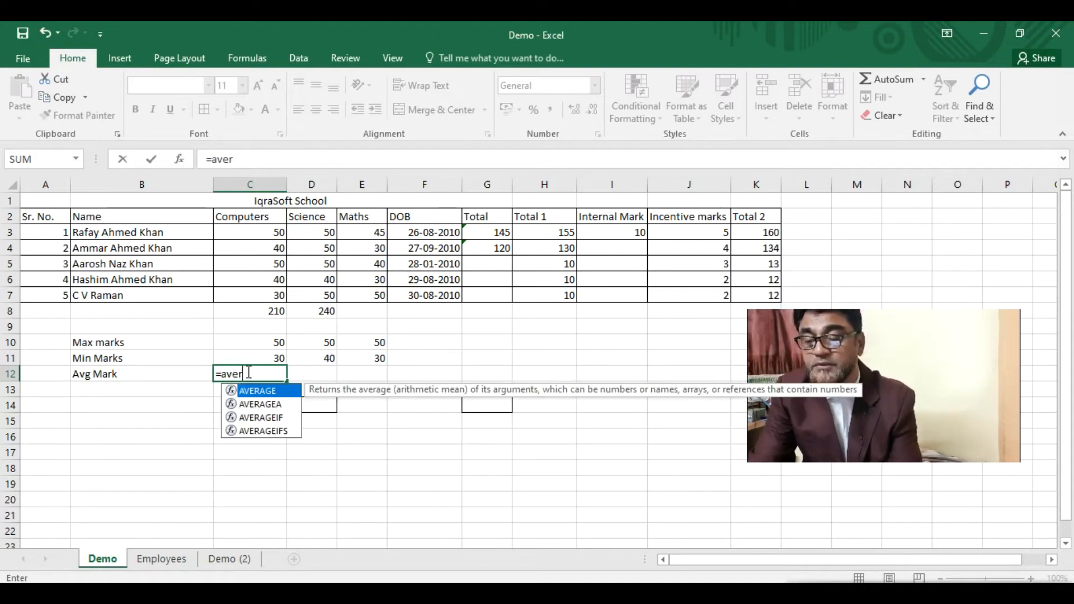
type("age")
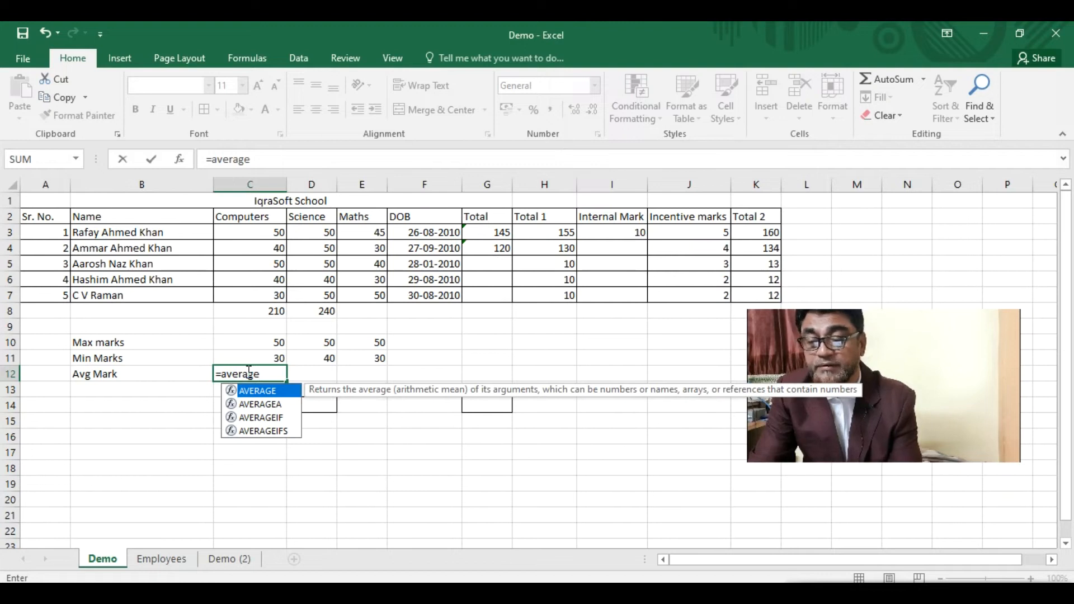
type("(")
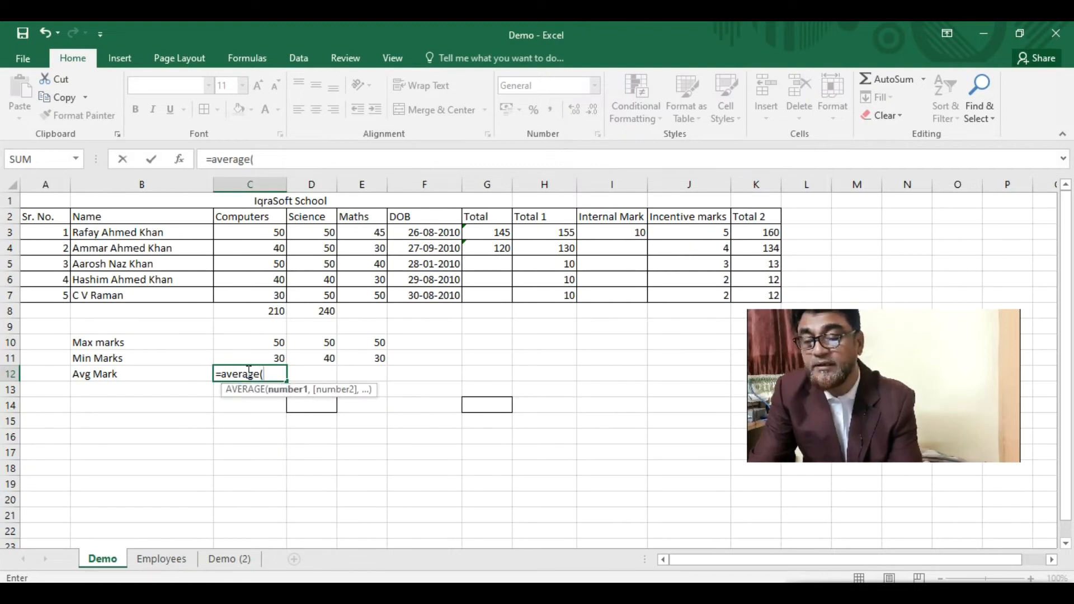
left_click_drag(264, 233, 263, 297)
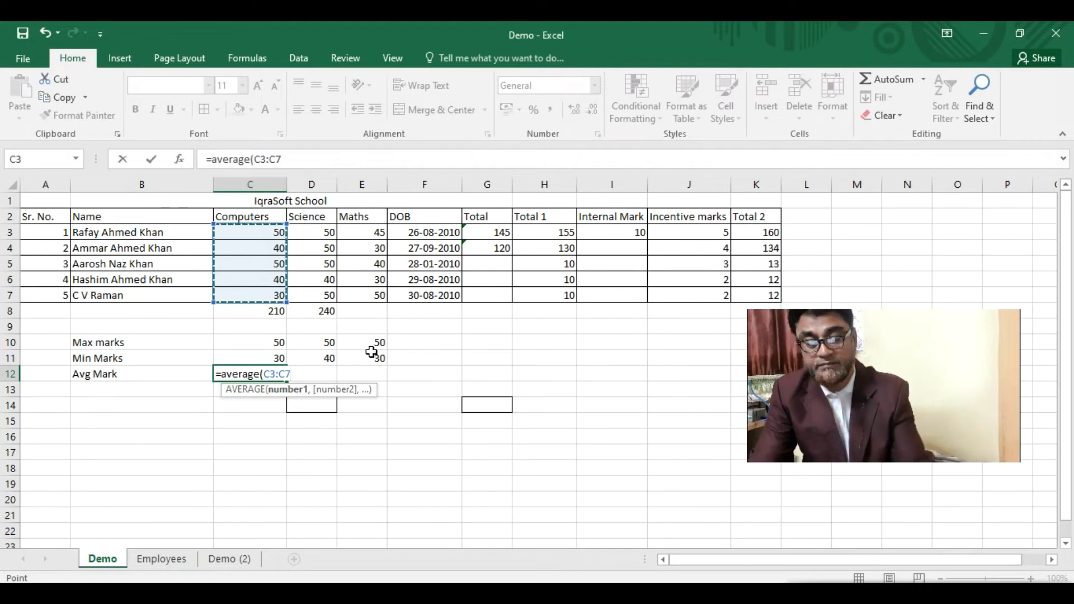
type(")")
key("Return")
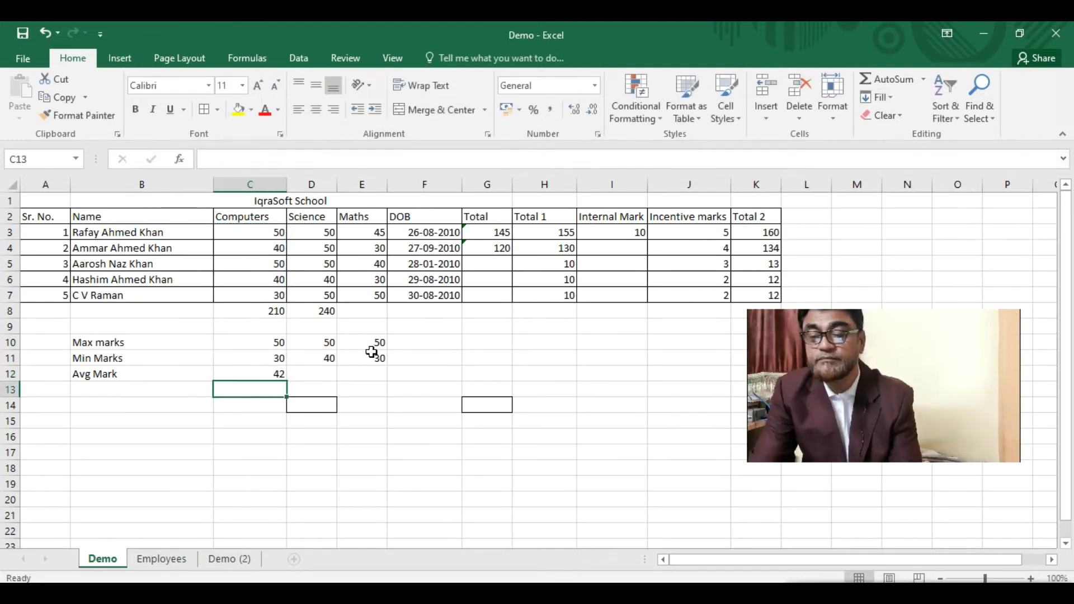
- Fill the average formula across to E12, giving 48 for Science and 39 for Maths
left_click(260, 372)
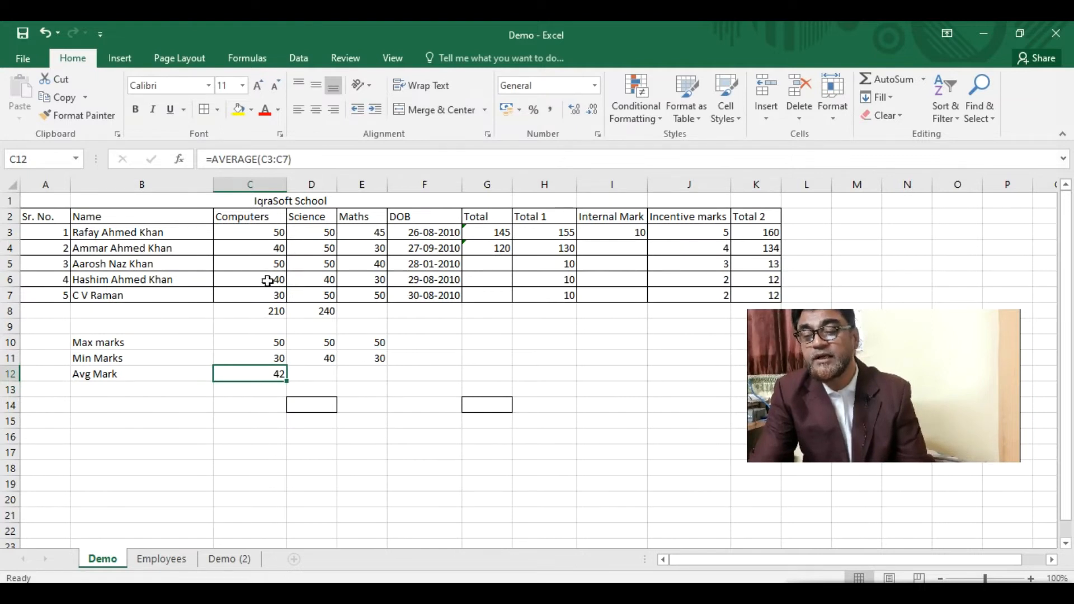
left_click_drag(287, 381, 386, 381)
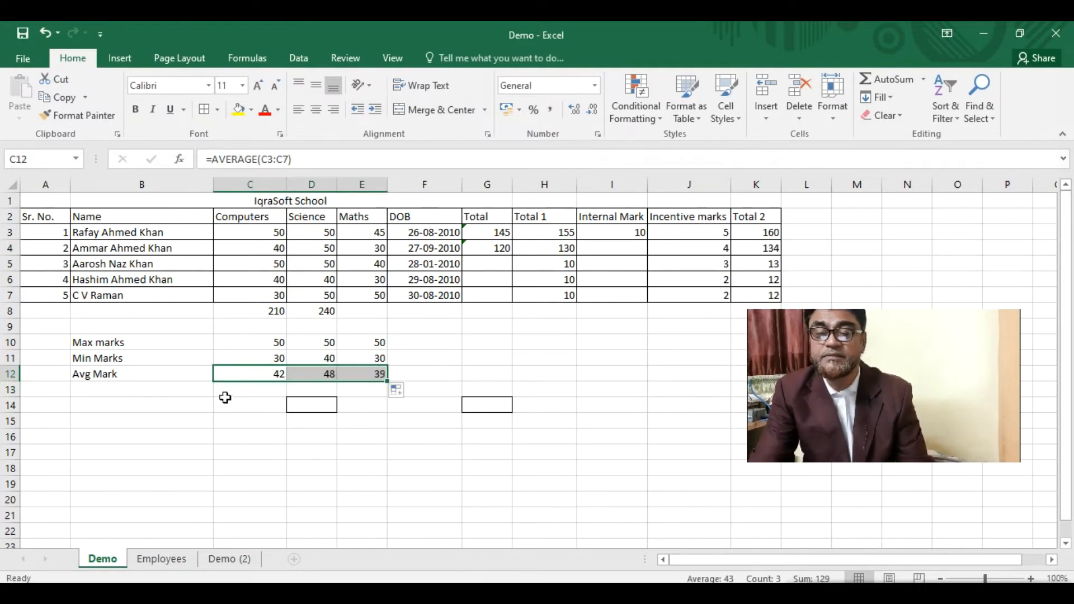
left_click(149, 393)
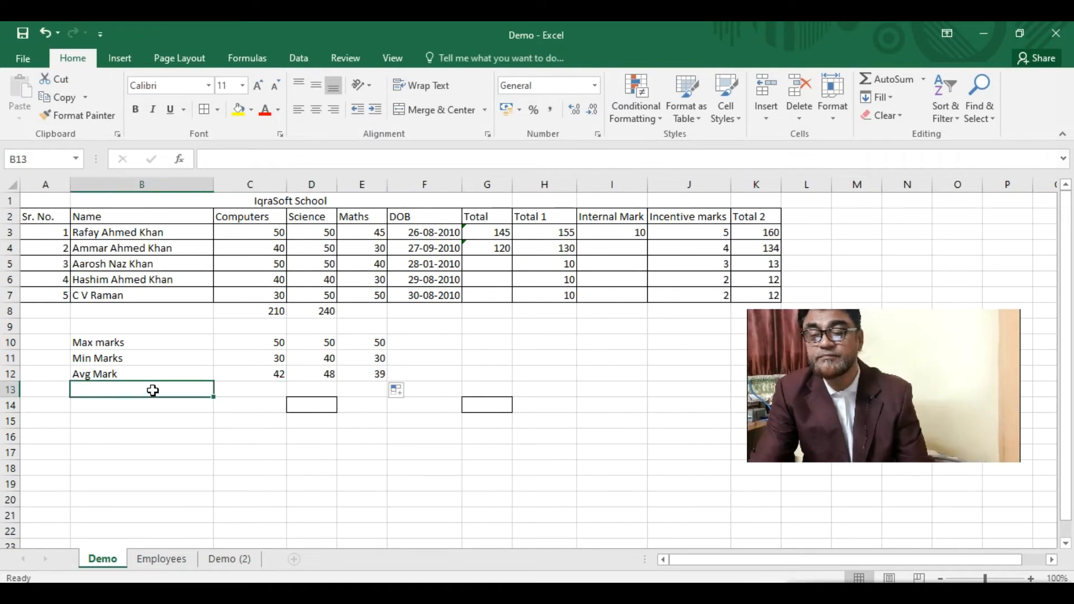
- Apply No Border to D14 and G14 to remove their stray borders
left_click_drag(280, 403, 507, 405)
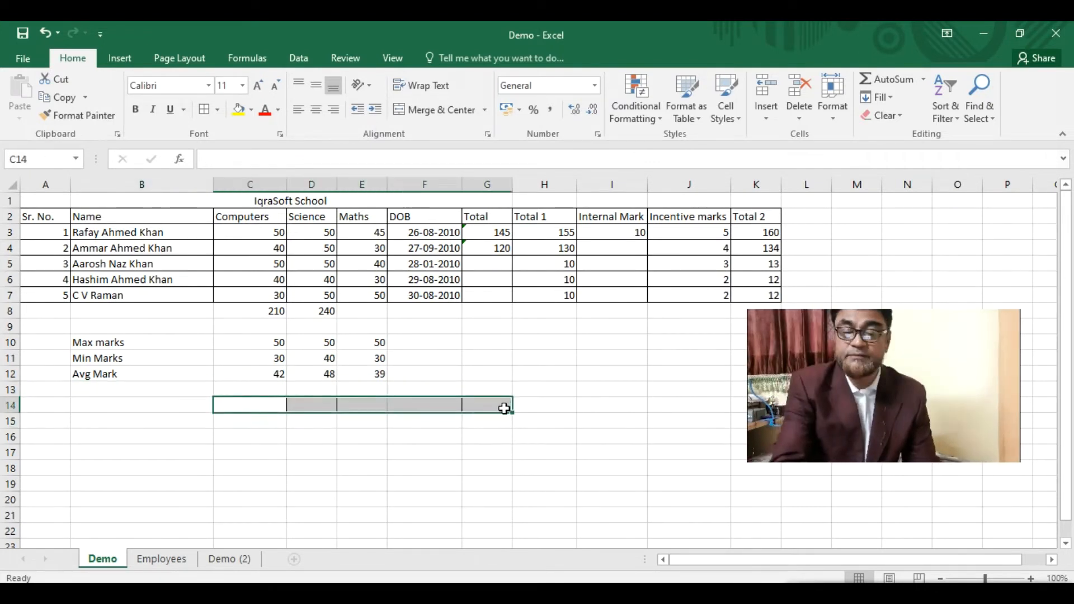
left_click(167, 401)
left_click(290, 403)
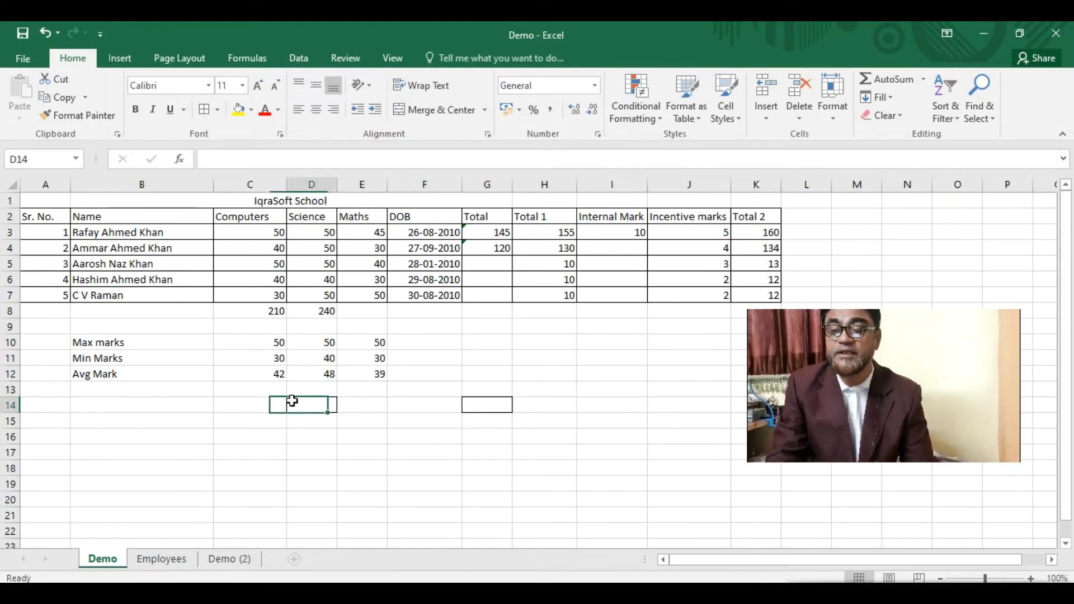
left_click(217, 109)
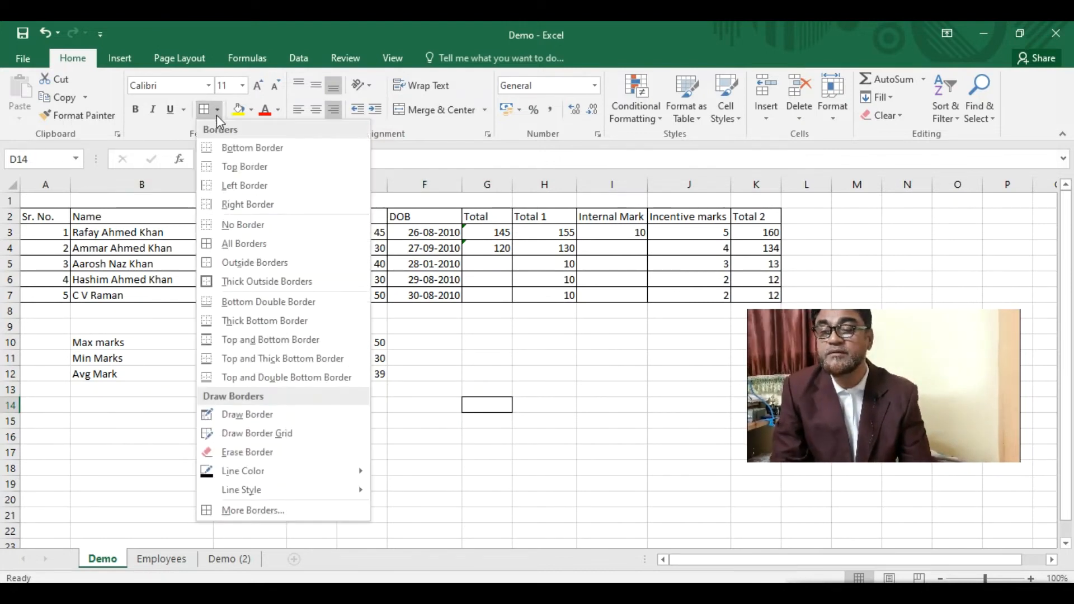
left_click(211, 187)
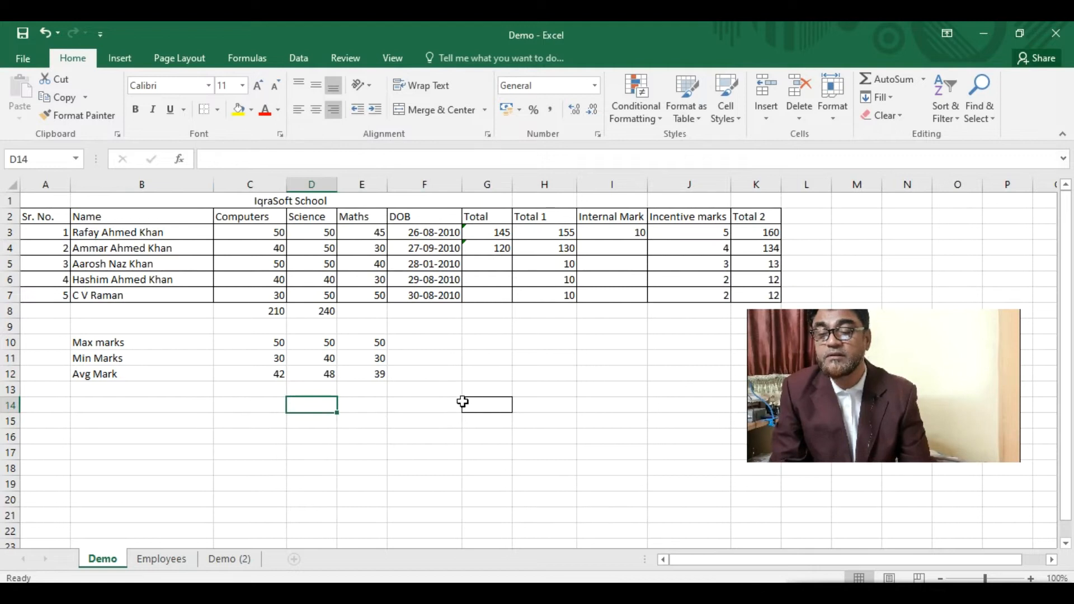
left_click(499, 414)
left_click(324, 405)
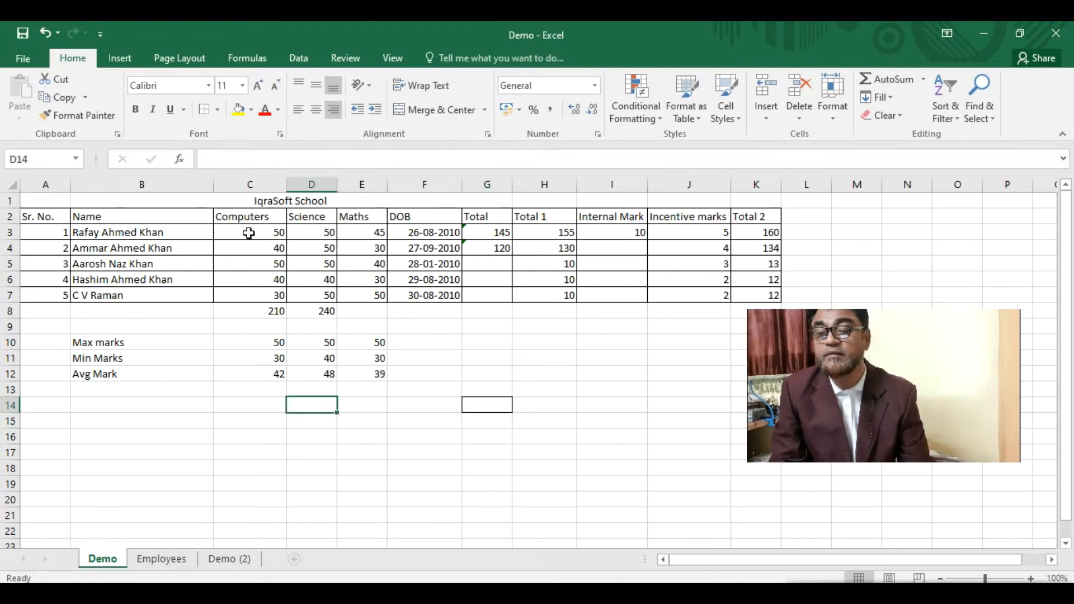
left_click(218, 111)
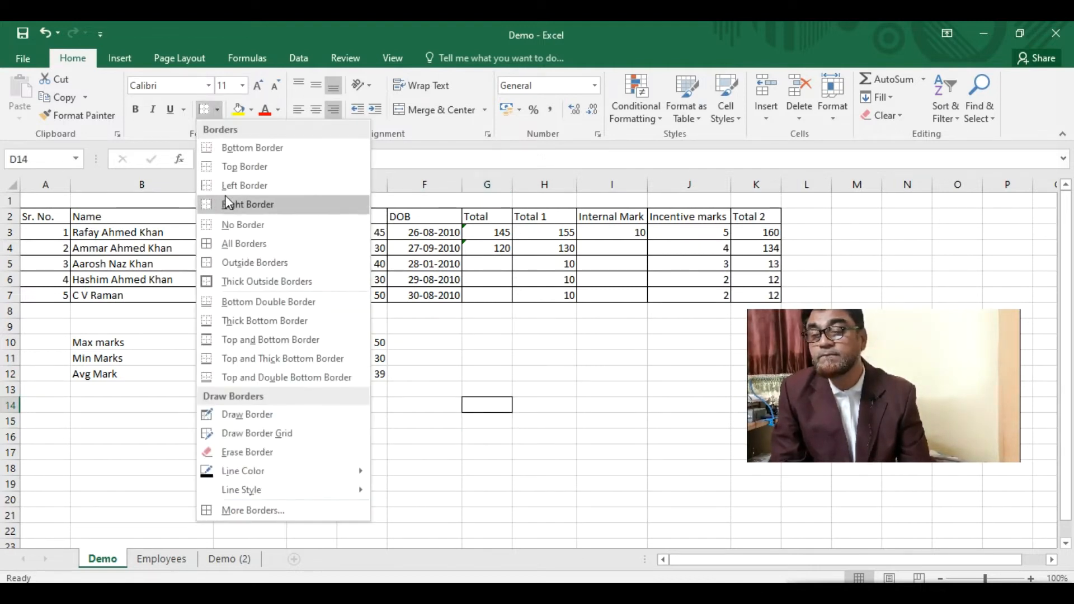
left_click(275, 224)
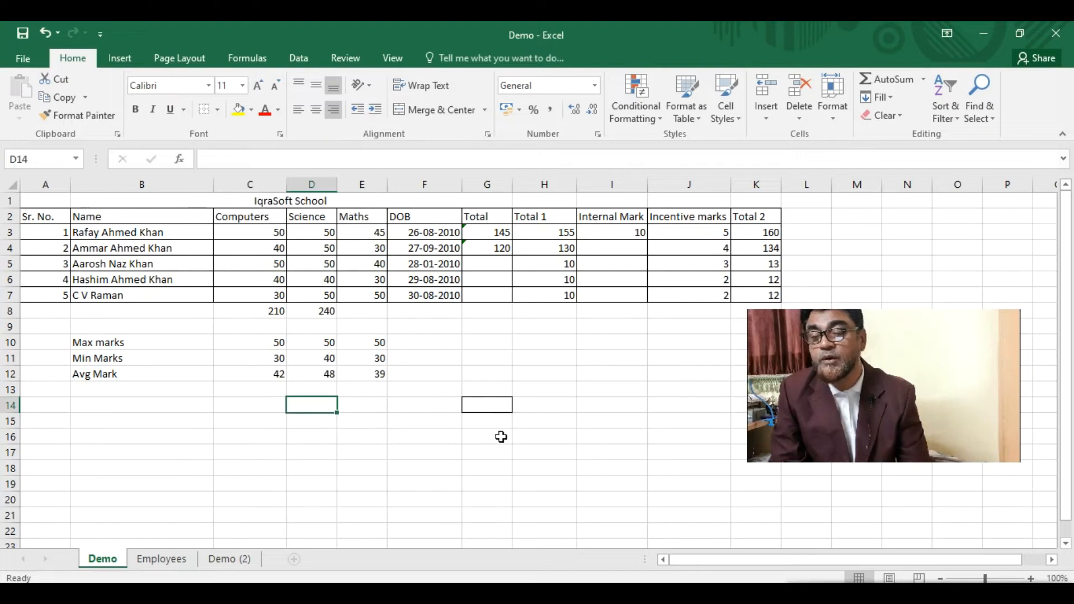
left_click(495, 410)
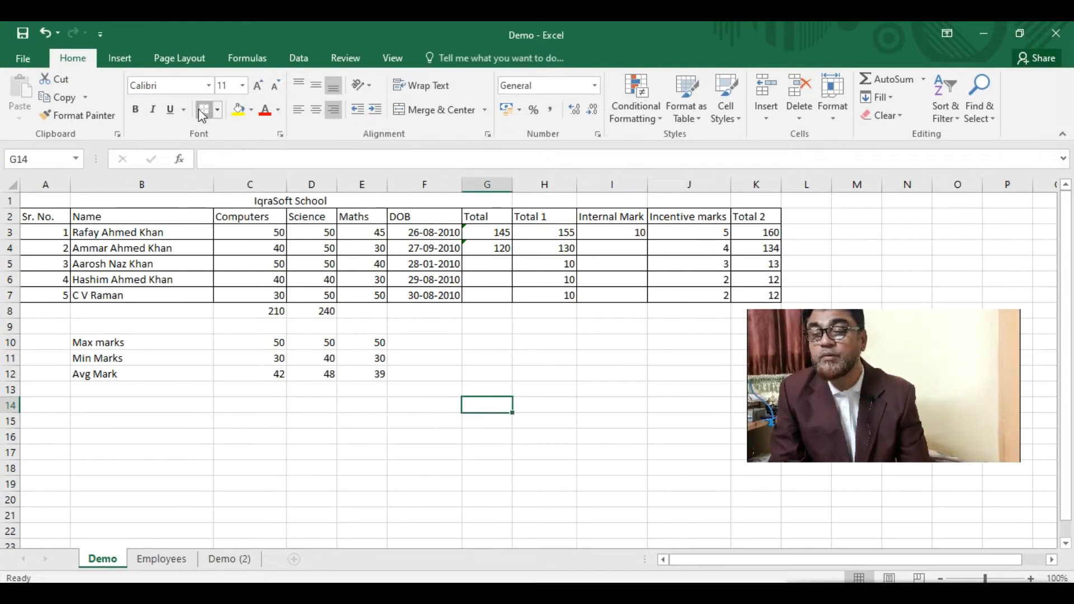
left_click_drag(506, 469, 493, 452)
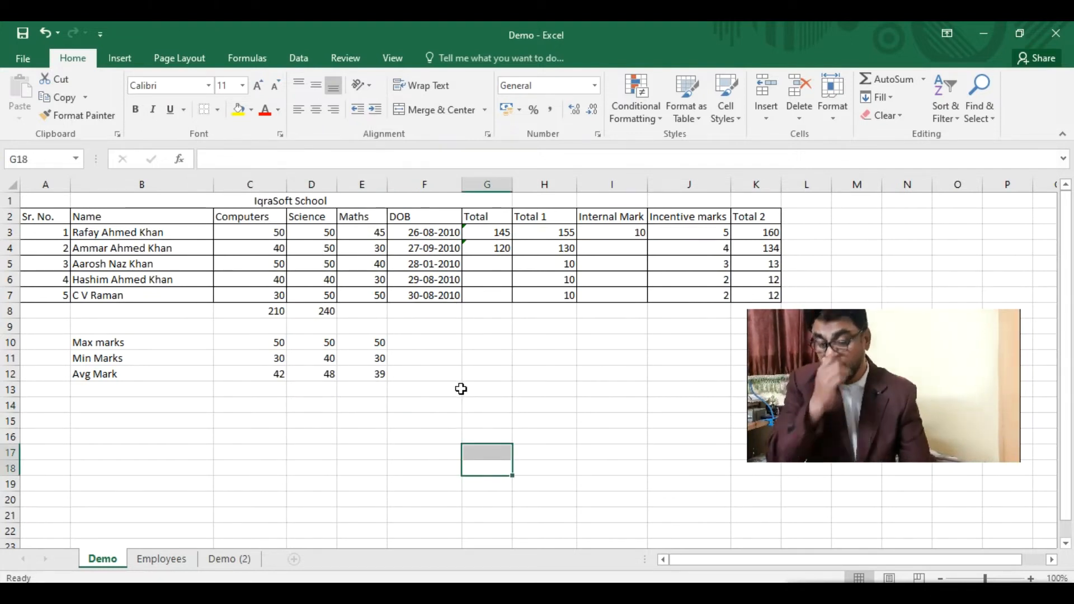
left_click(114, 390)
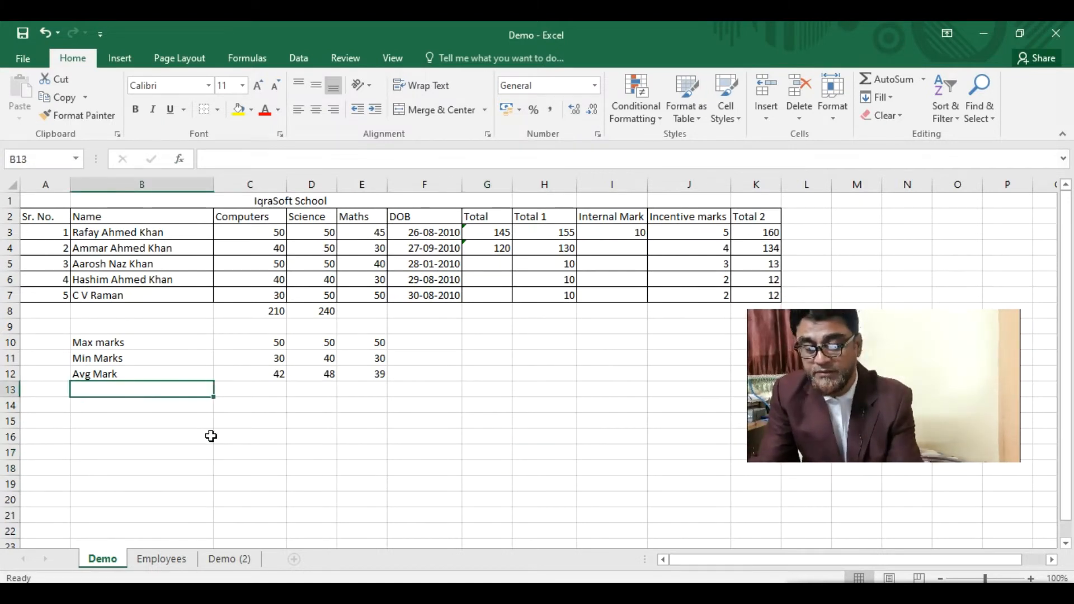
- Label B13 'Count Students' with a capital C
type("co")
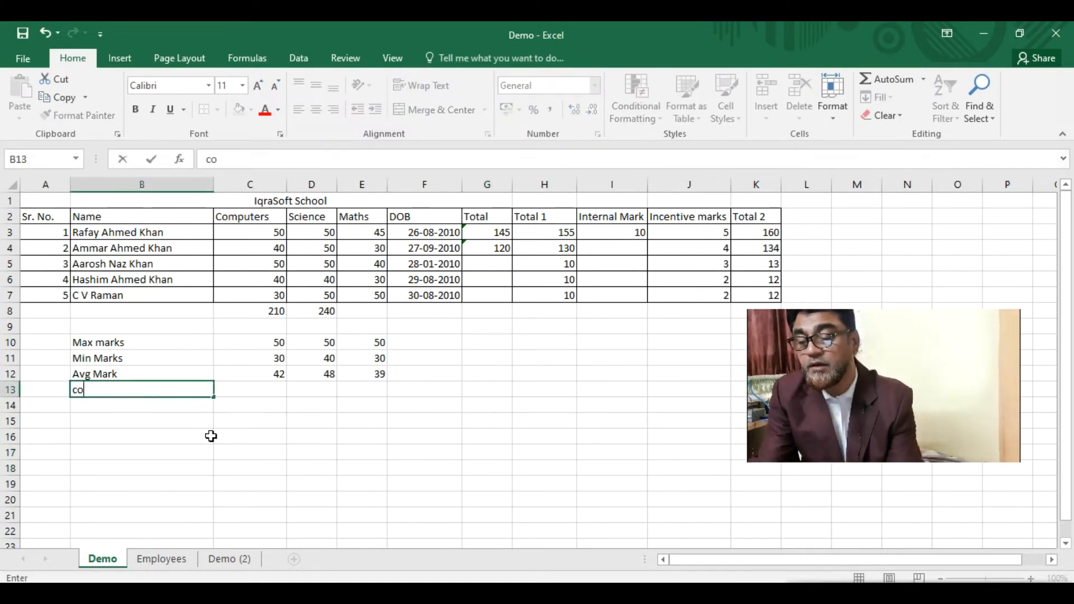
type("unt Students")
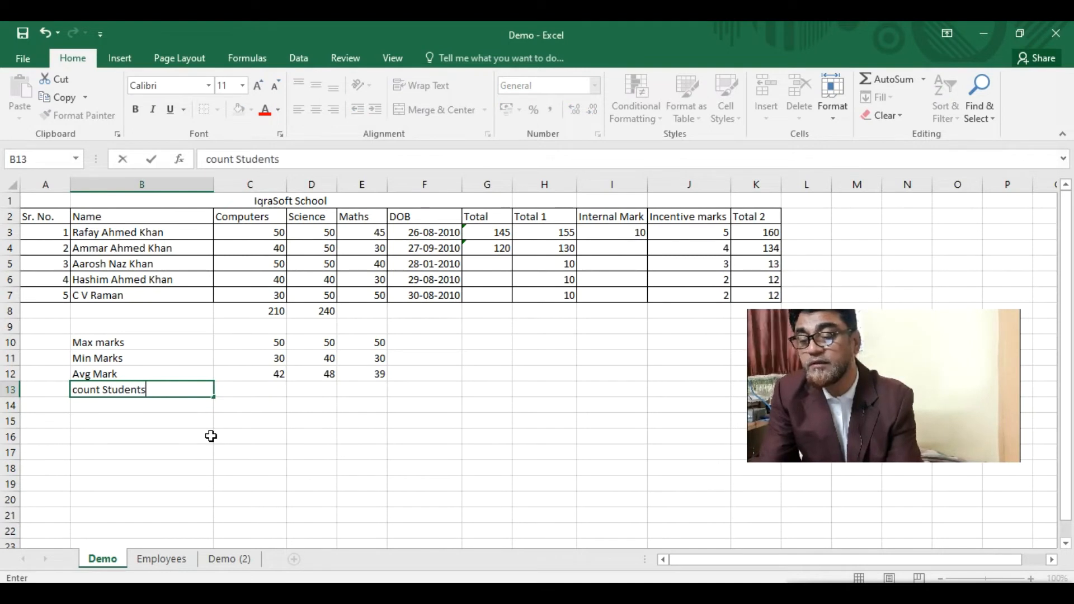
left_click(74, 386)
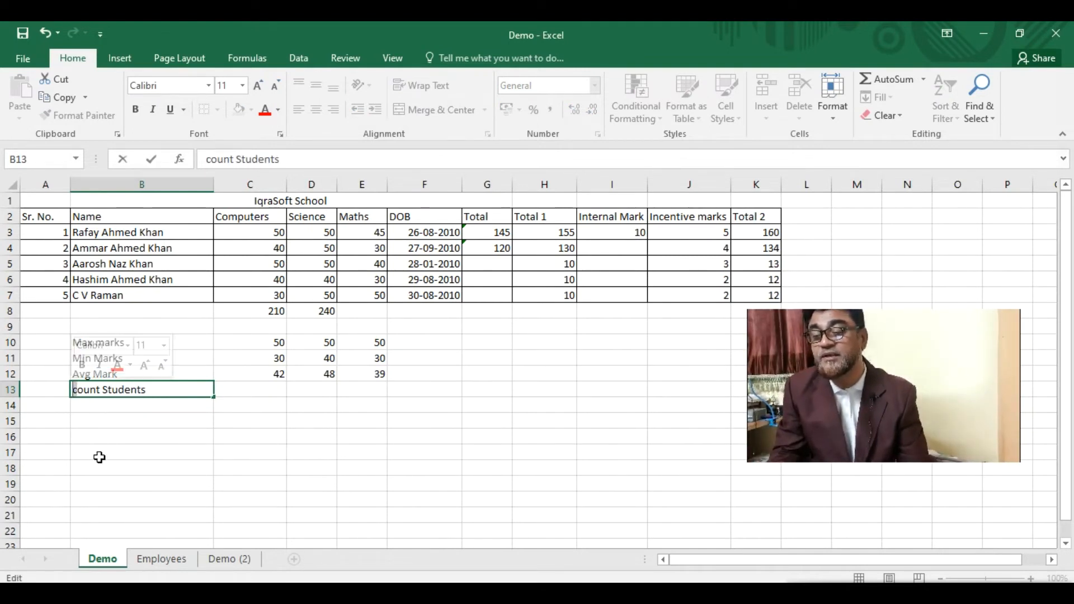
key("Delete")
type("C")
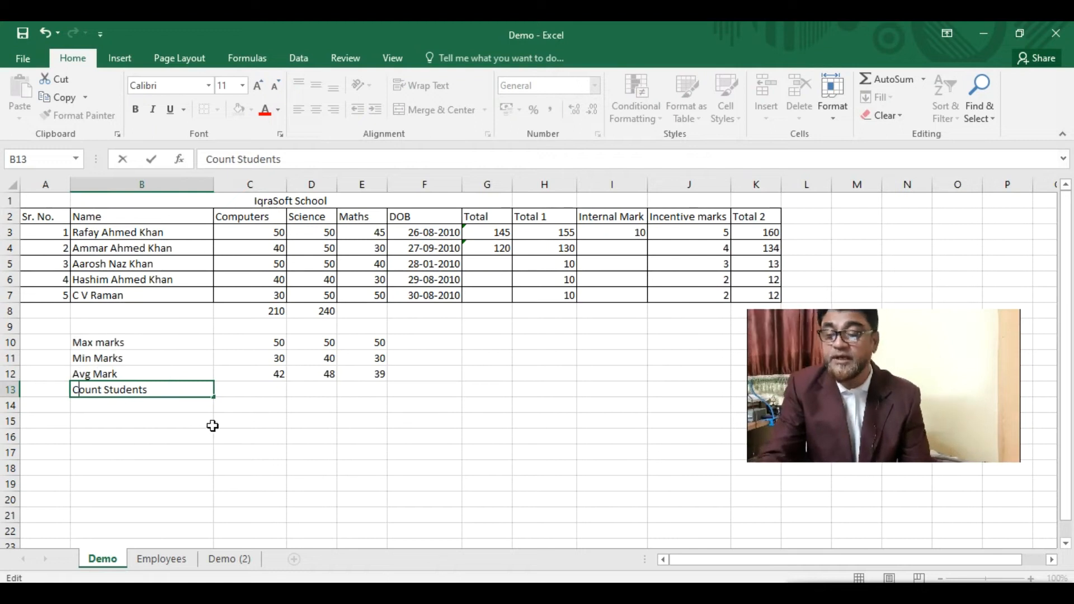
left_click(266, 393)
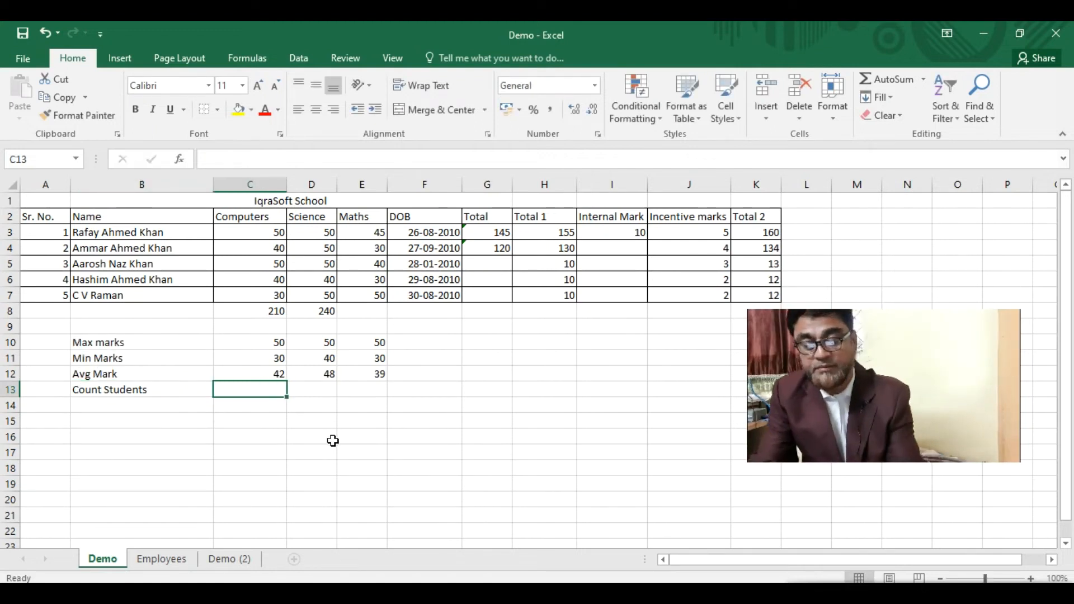
- Enter =COUNT(C3:C7) in C13 so it returns 5
type("=")
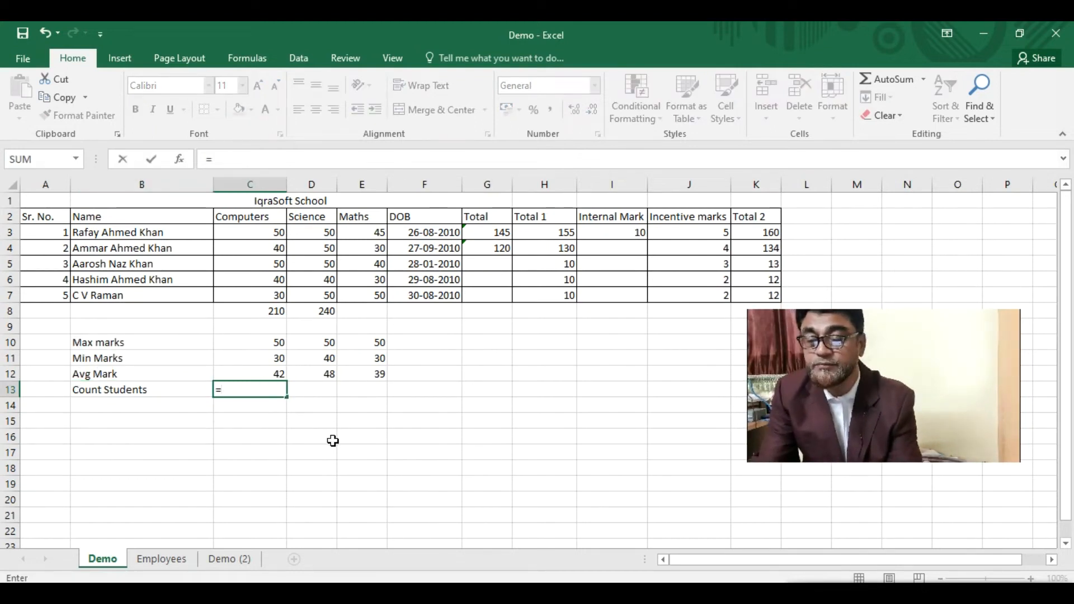
type("count(")
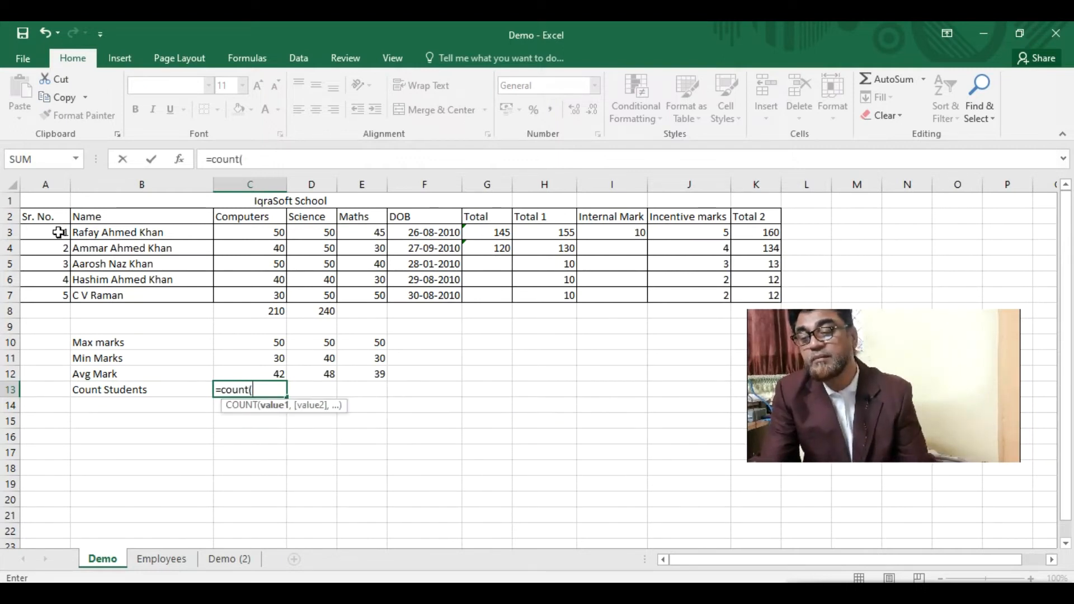
left_click_drag(266, 235, 268, 296)
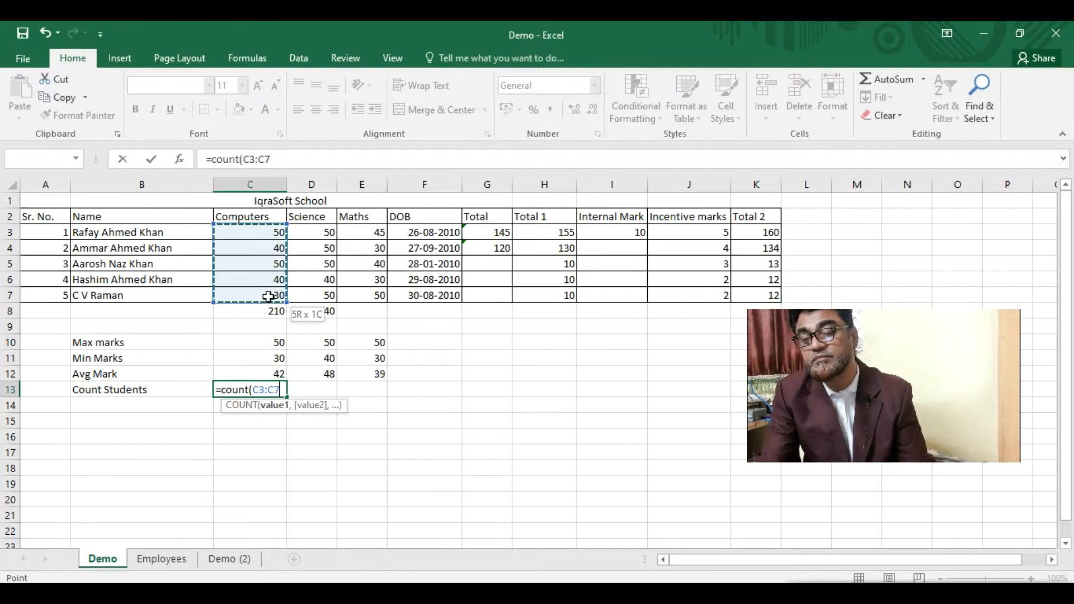
type("(")
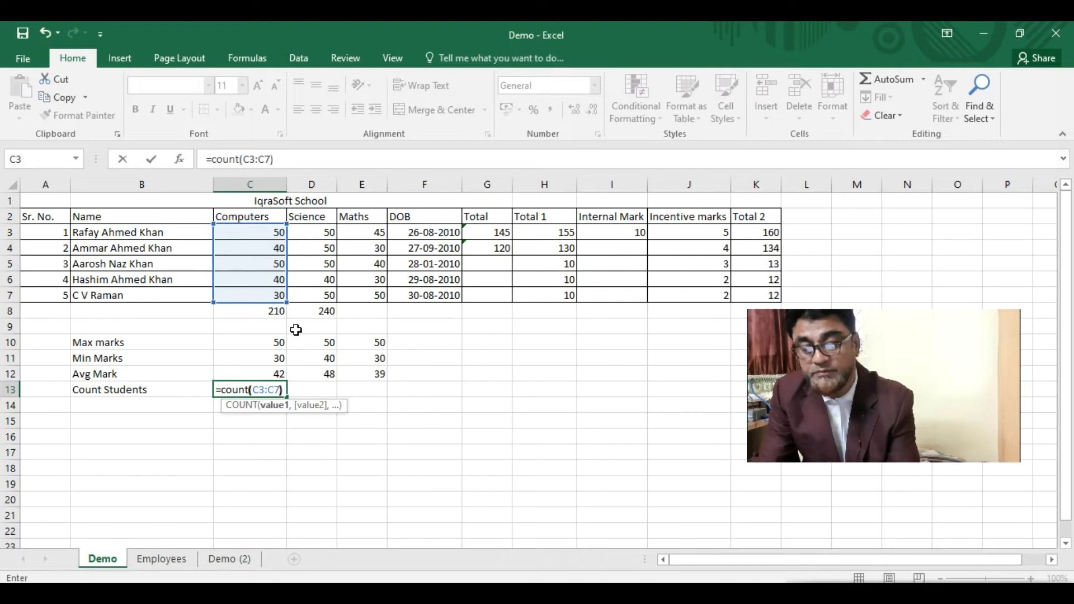
key("Return")
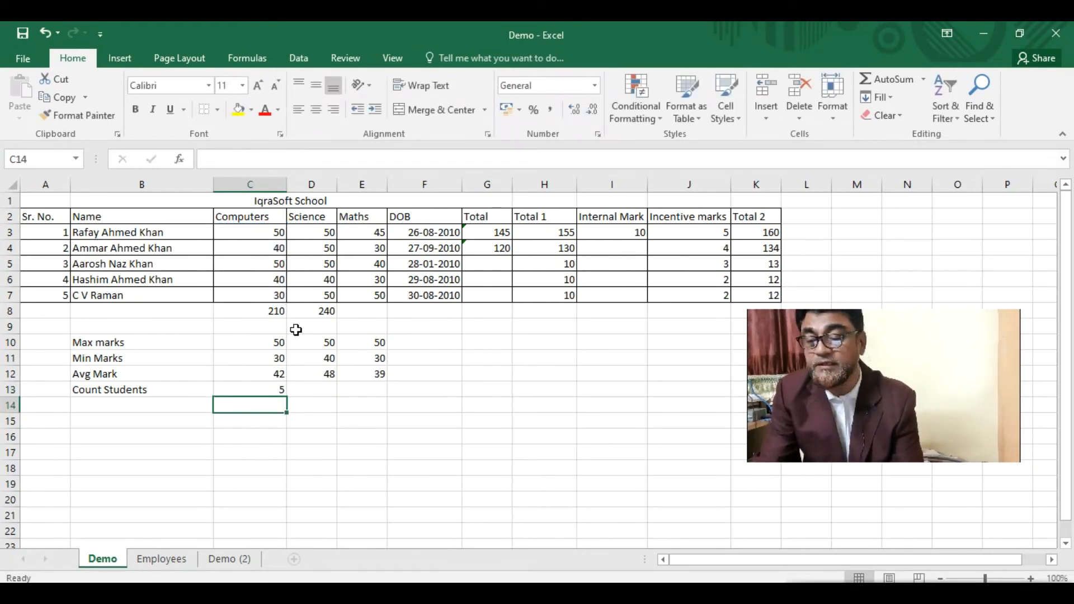
left_click(236, 386)
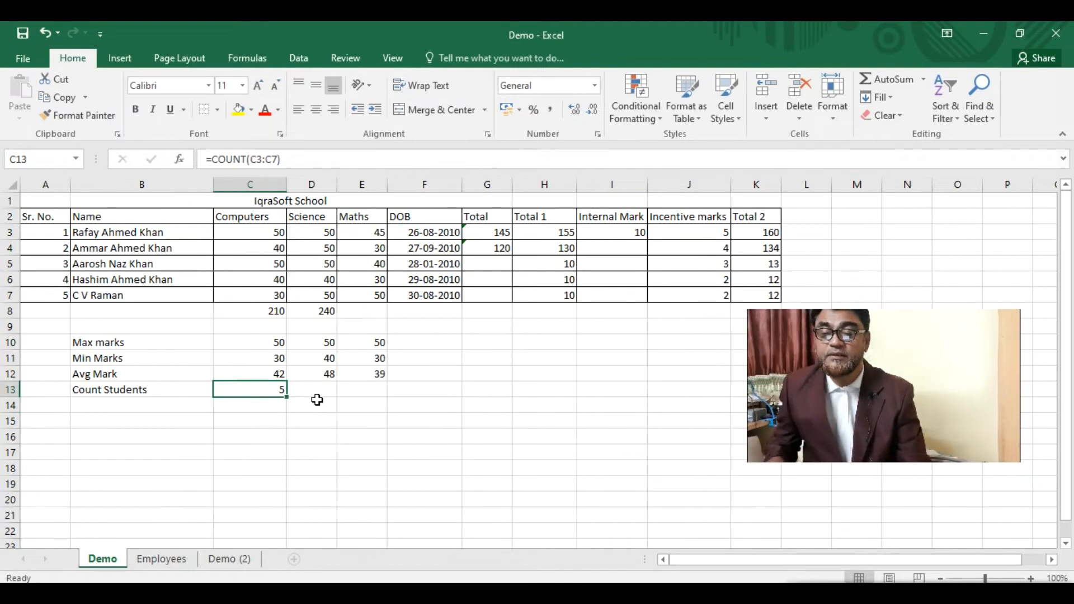
left_click(134, 407)
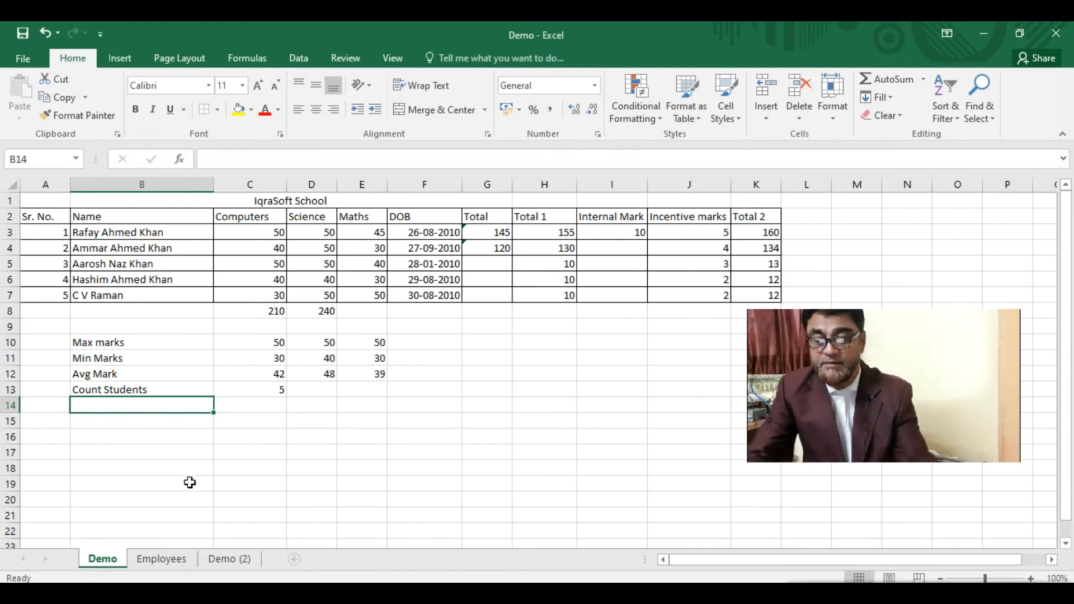
- Label B14 'Student Name Max Marks'
type("Student name")
key("BackSpace")
key("BackSpace")
key("BackSpace")
key("BackSpace")
type("Name ")
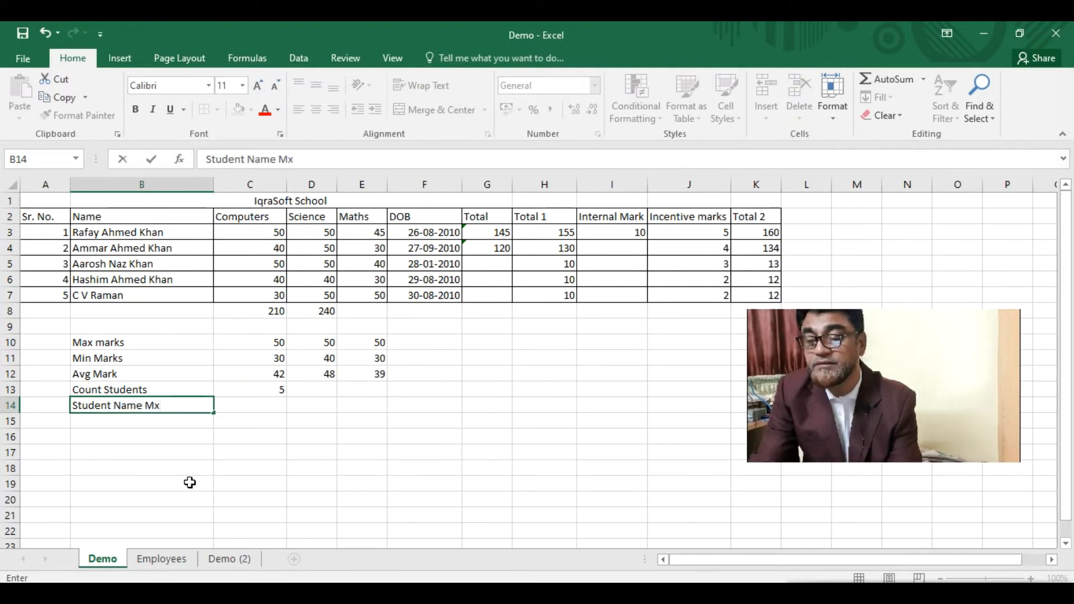
type("Max Marks")
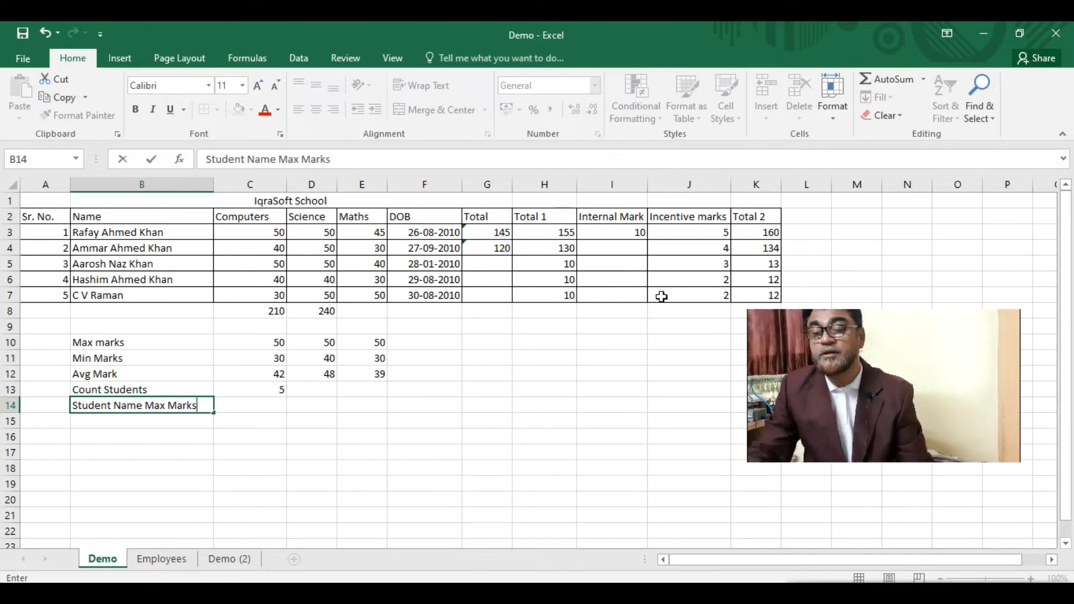
left_click(258, 407)
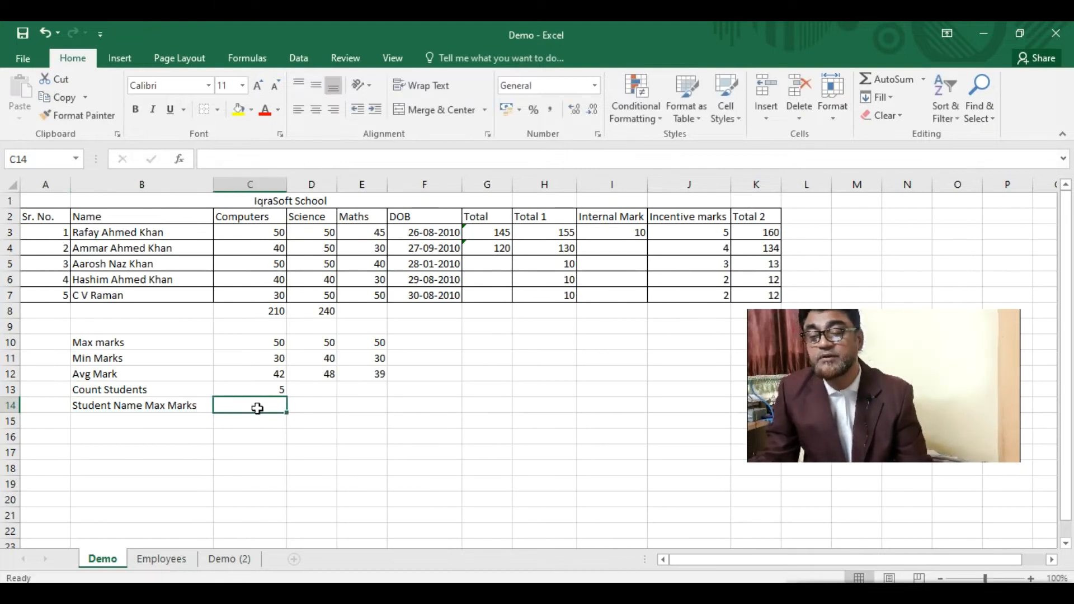
- Enter =IF(C3=C10,B3,) in C14, accepting Excel's correction, to show the first student's name
type("=if")
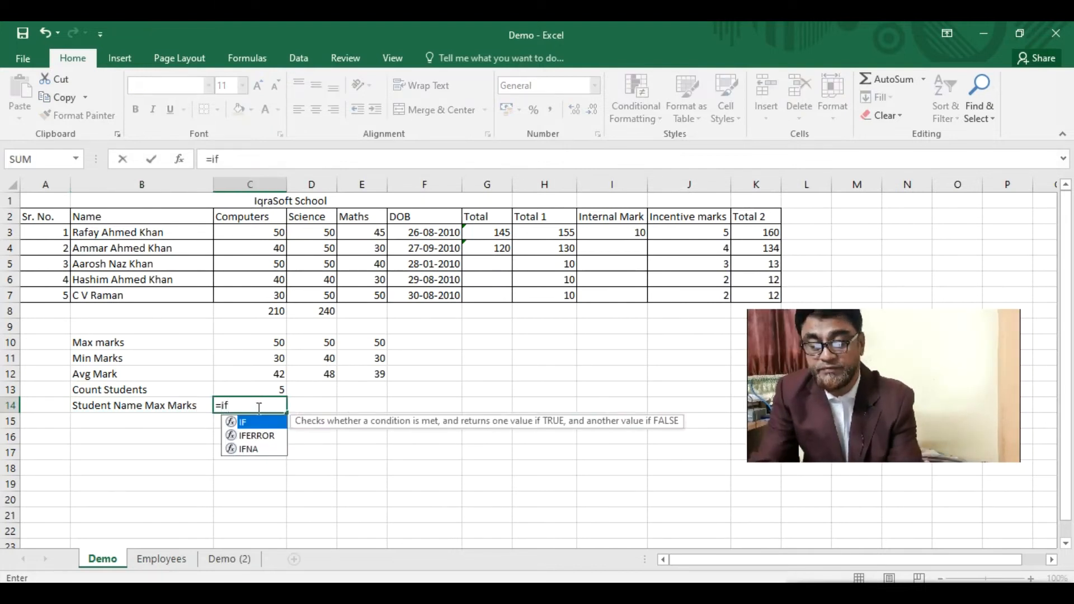
type("(")
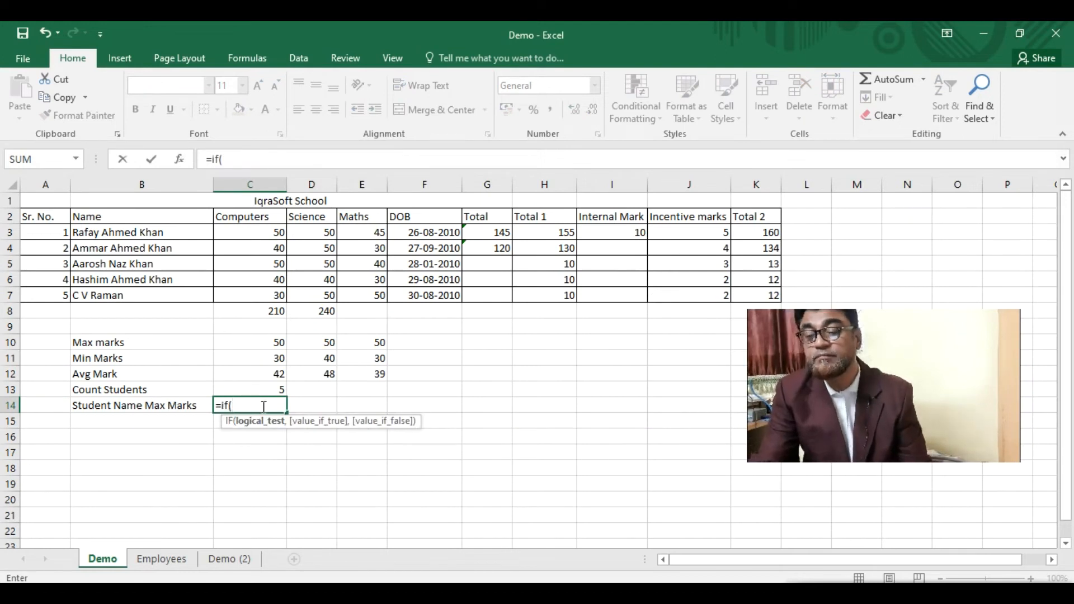
left_click(267, 343)
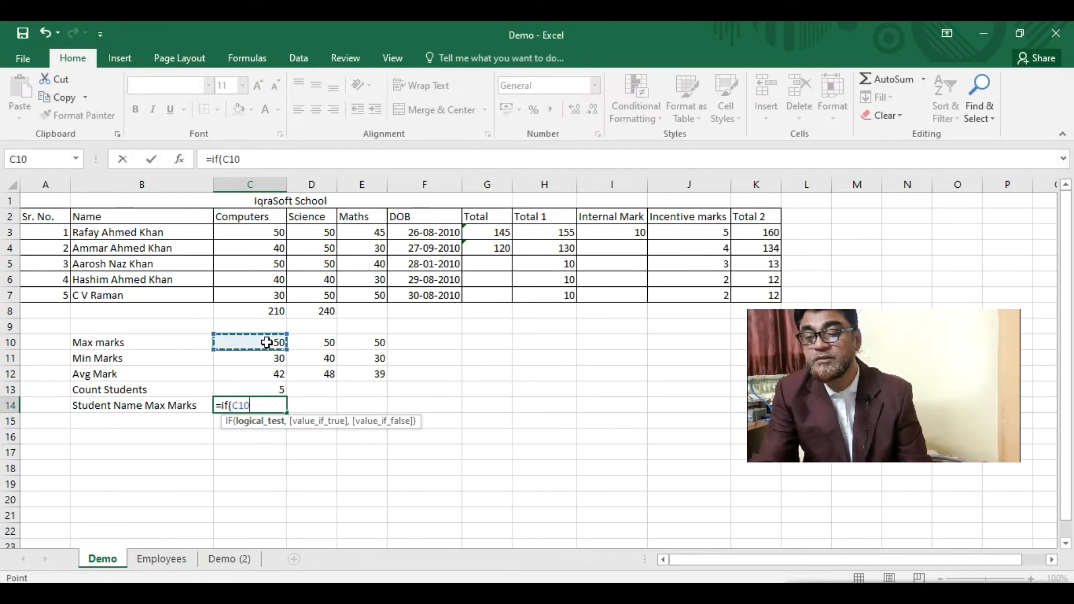
left_click(249, 236)
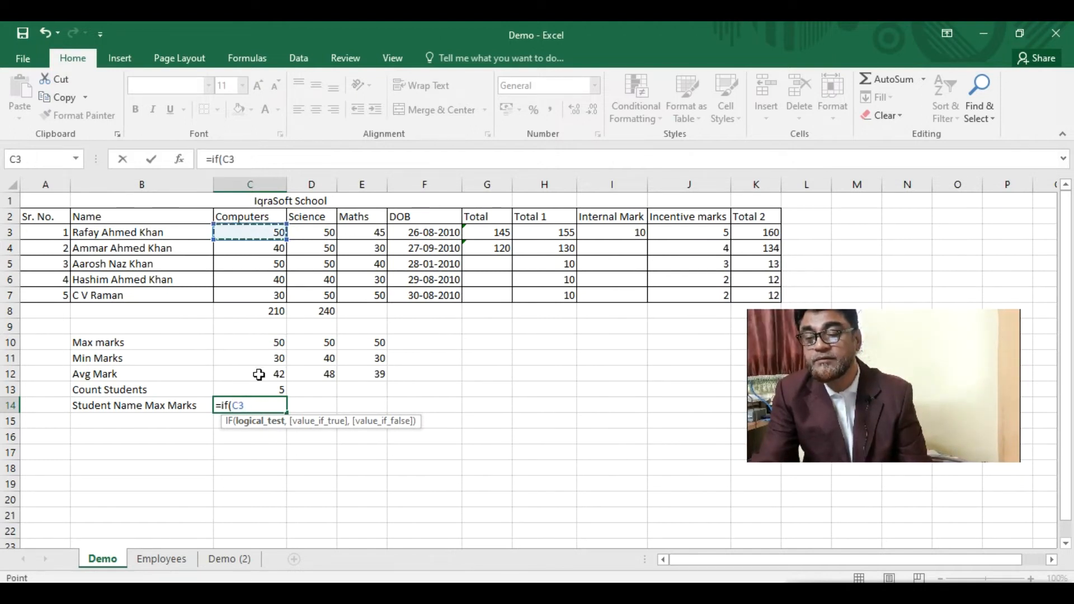
type("=")
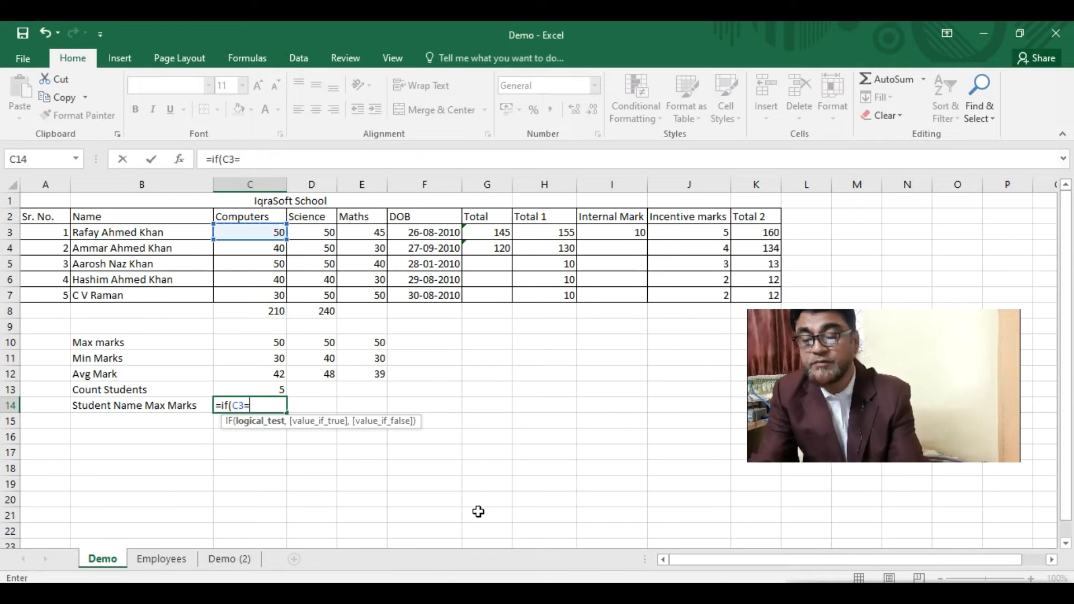
type("=")
left_click(255, 344)
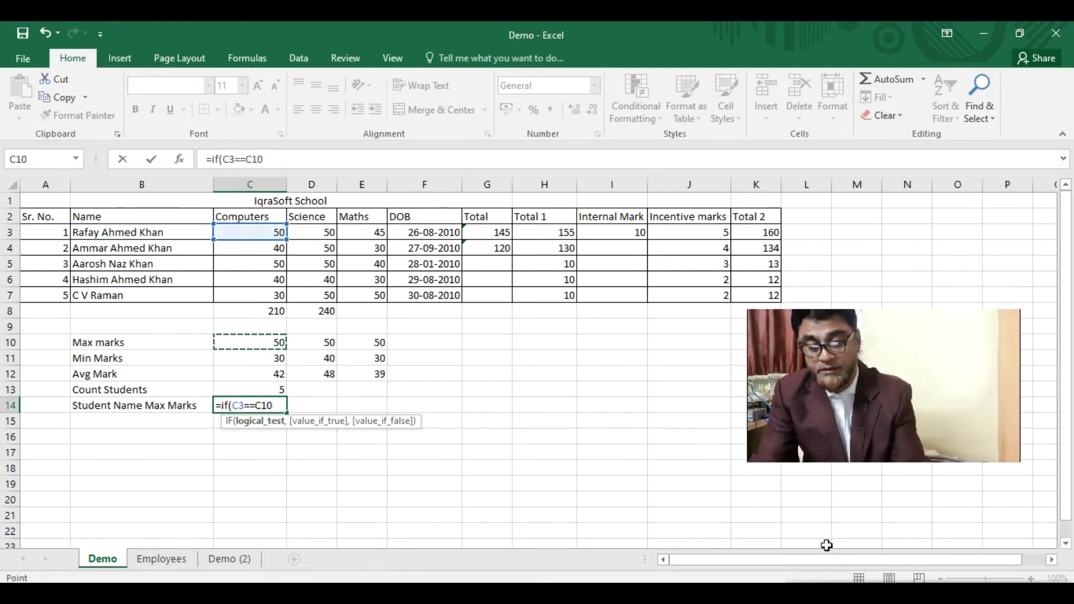
type(",")
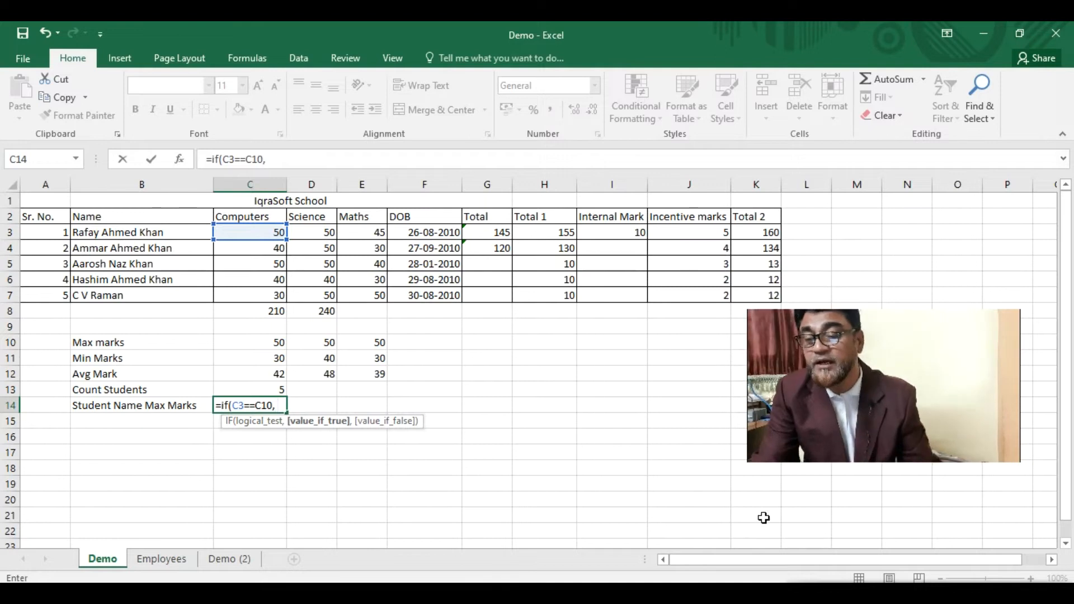
left_click(150, 235)
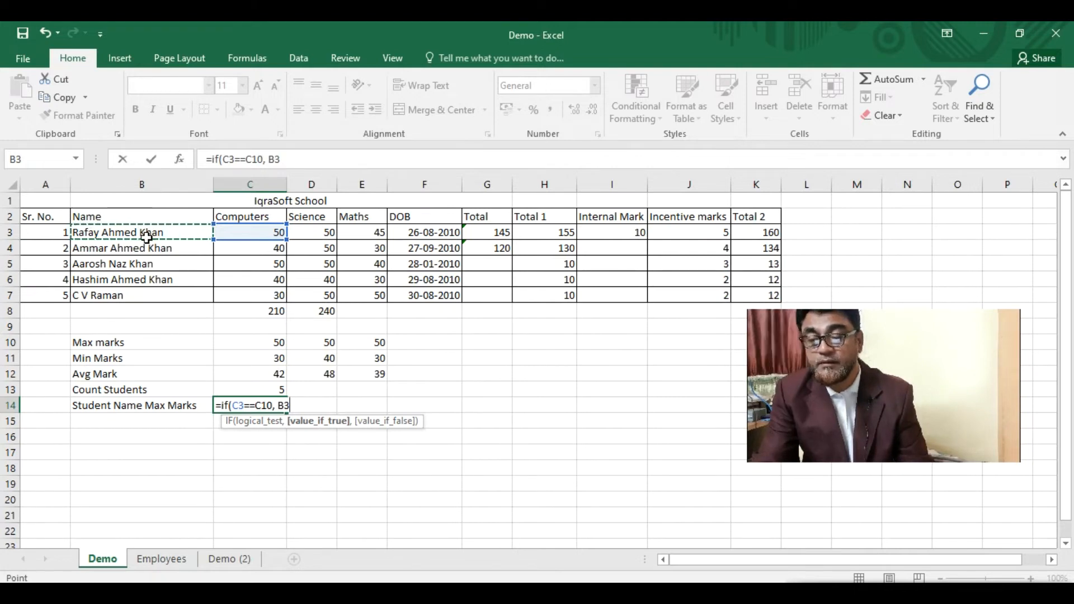
type(",")
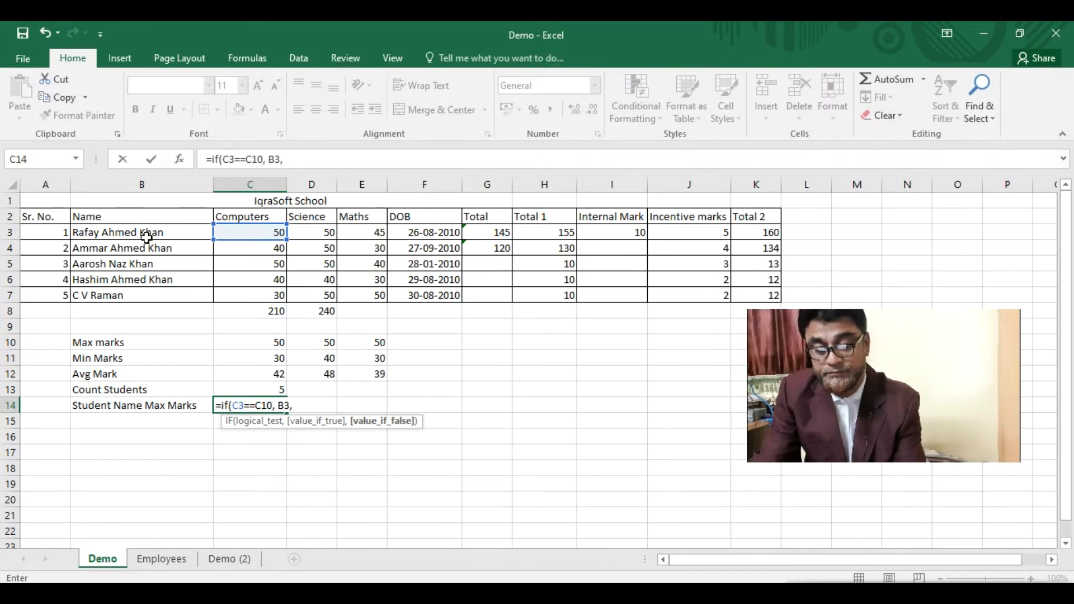
key("Return")
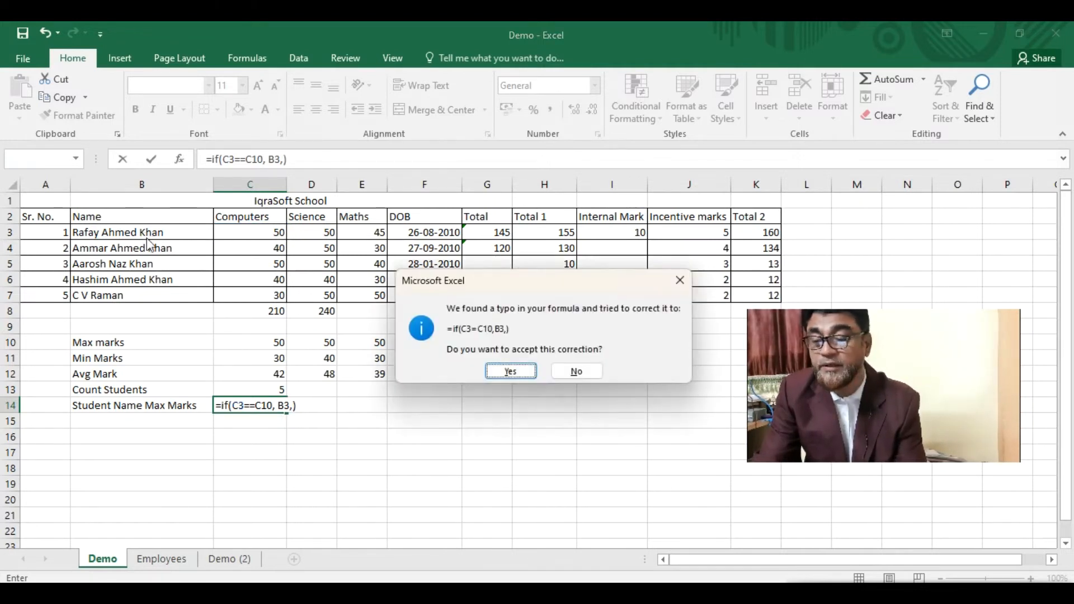
left_click(509, 372)
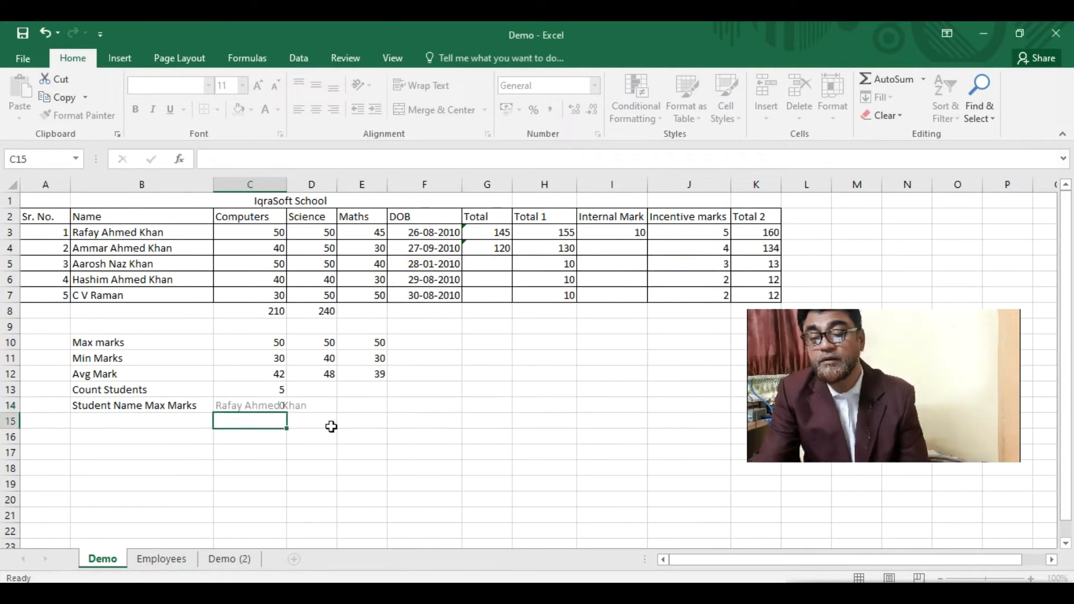
- Make C14's max-mark reference absolute so it reads =IF(C3=$C$10,B3,)
left_click(267, 403)
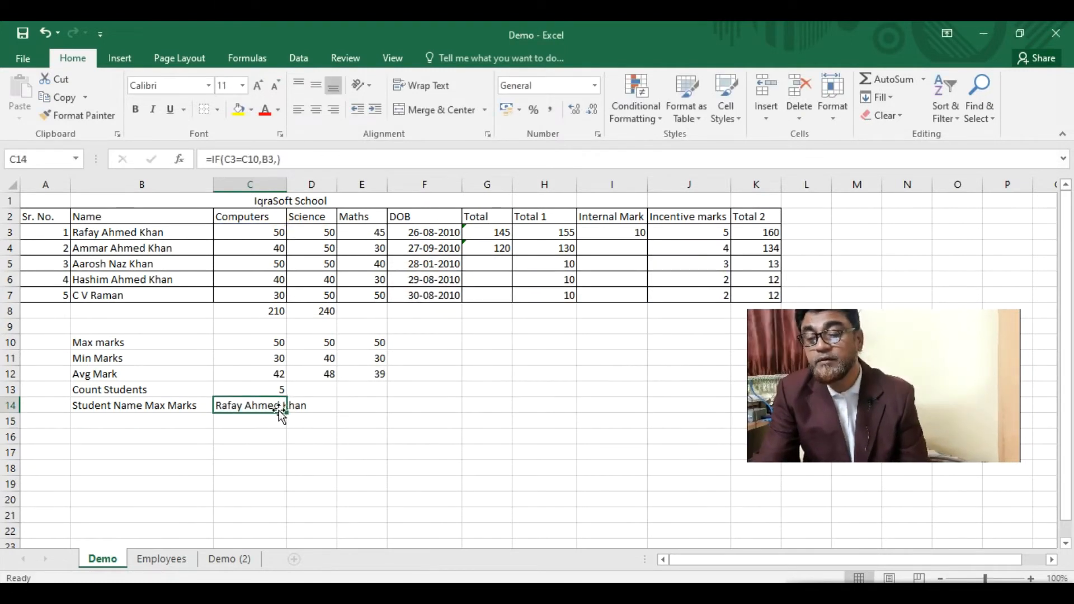
left_click(274, 159)
left_click(316, 159)
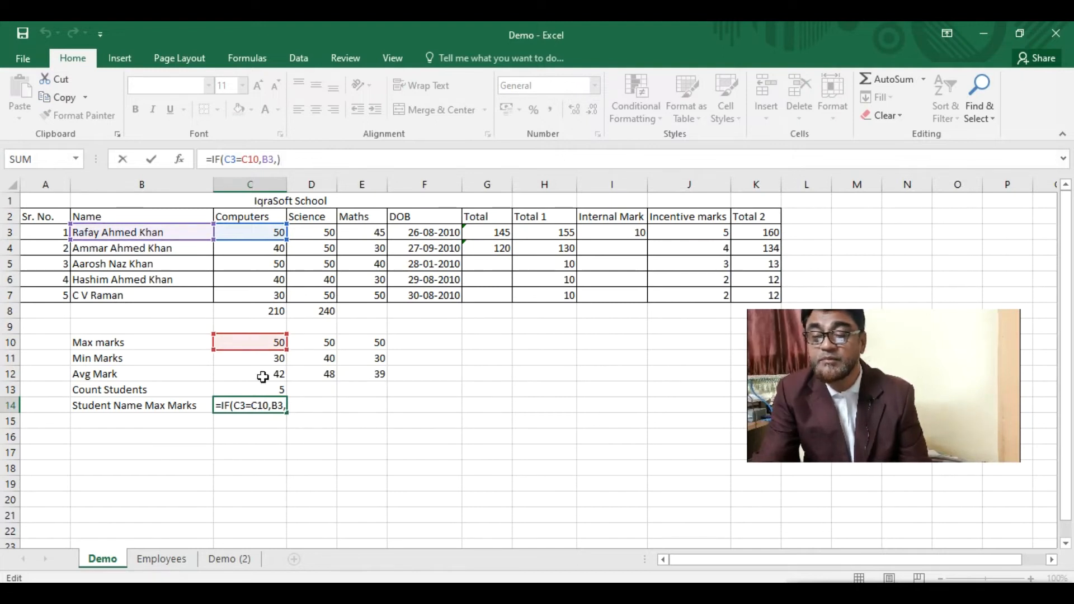
left_click(252, 404)
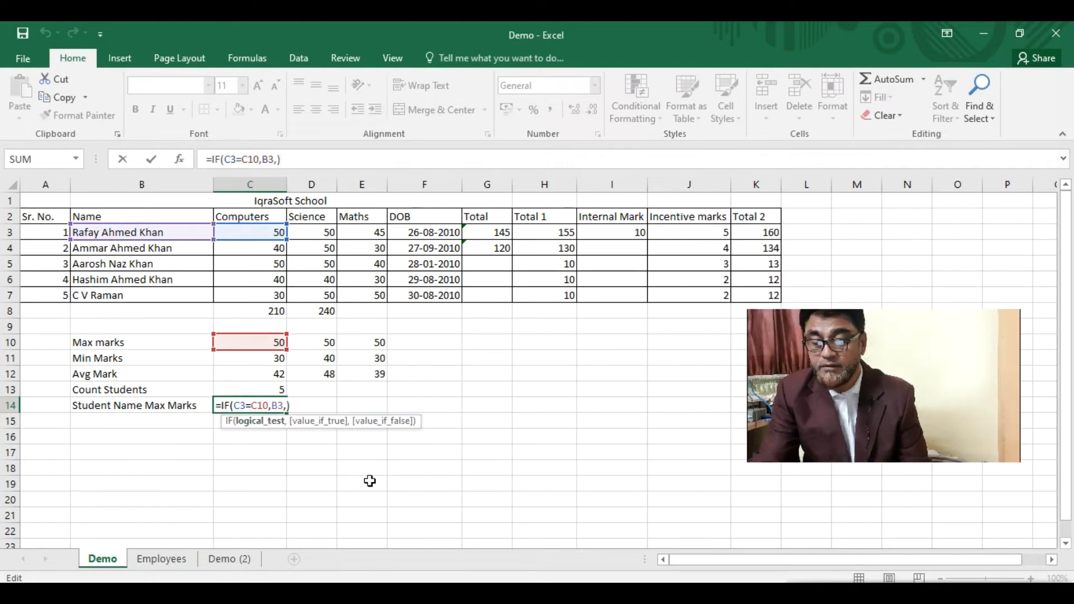
type("$")
left_click(266, 404)
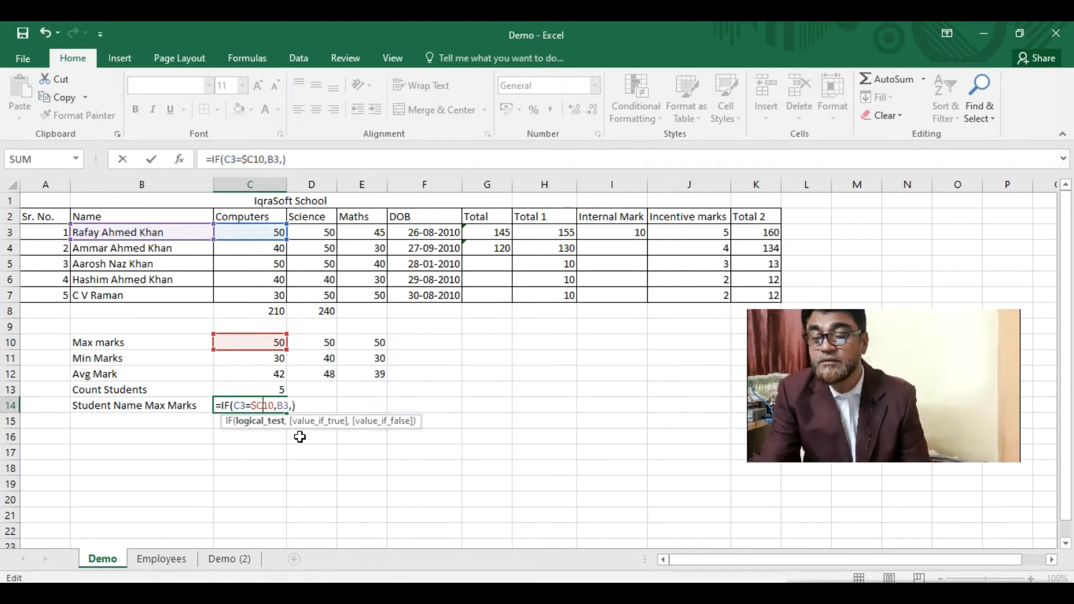
type("$")
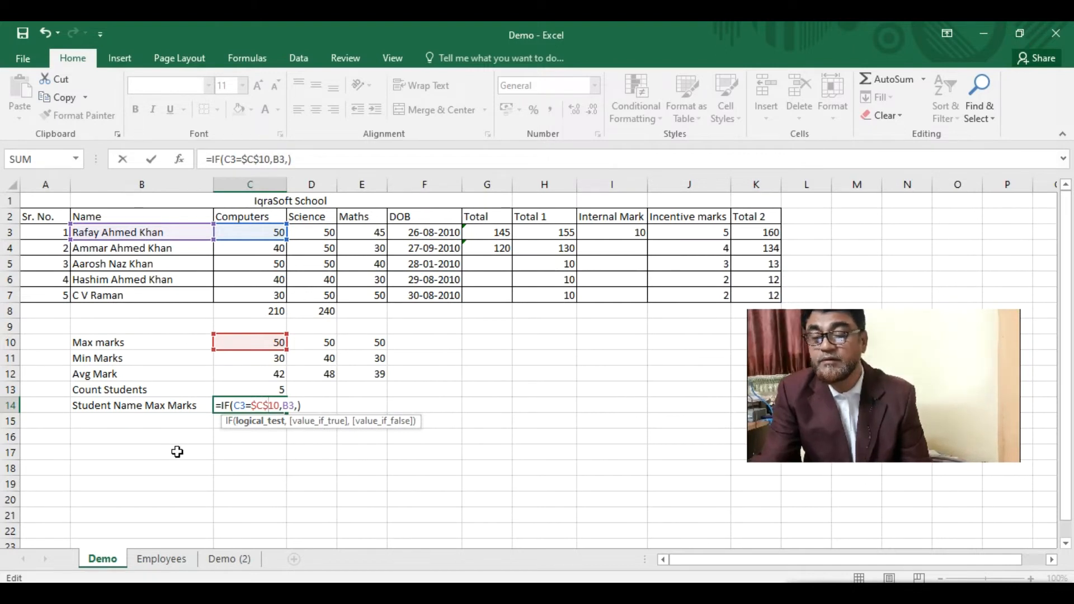
left_click(196, 425)
- Widen column C to fit the full name and clear the stray formula copy in C15
left_click(273, 414)
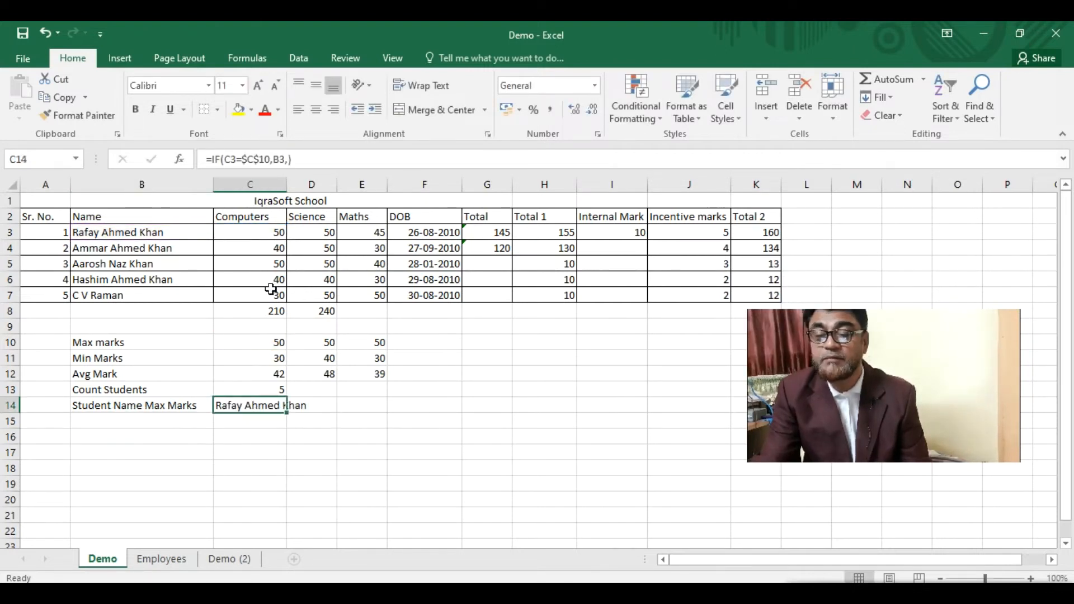
left_click_drag(287, 184, 323, 193)
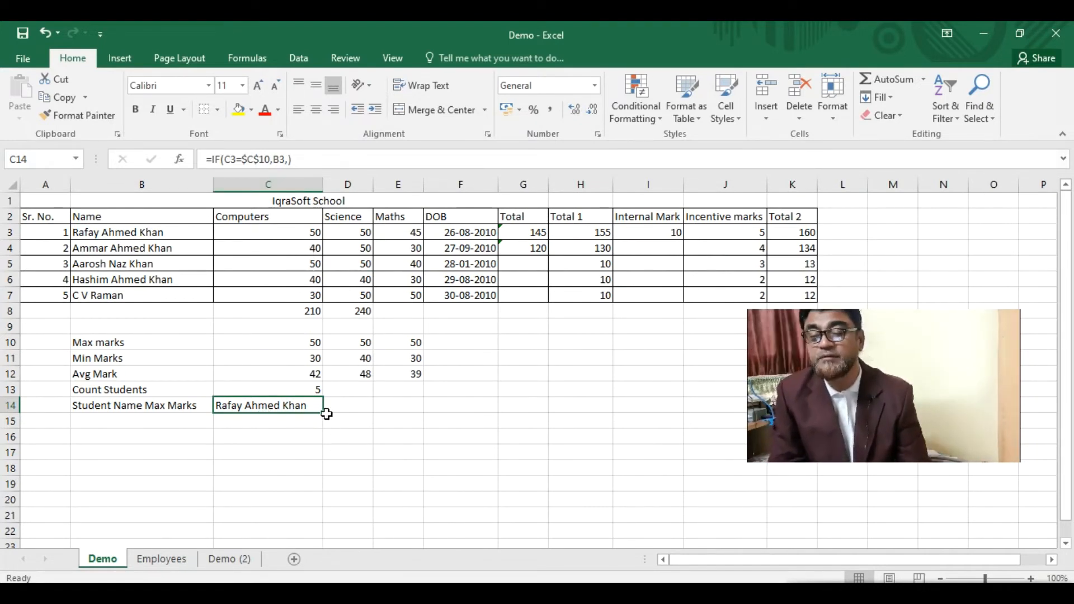
left_click_drag(325, 414, 324, 428)
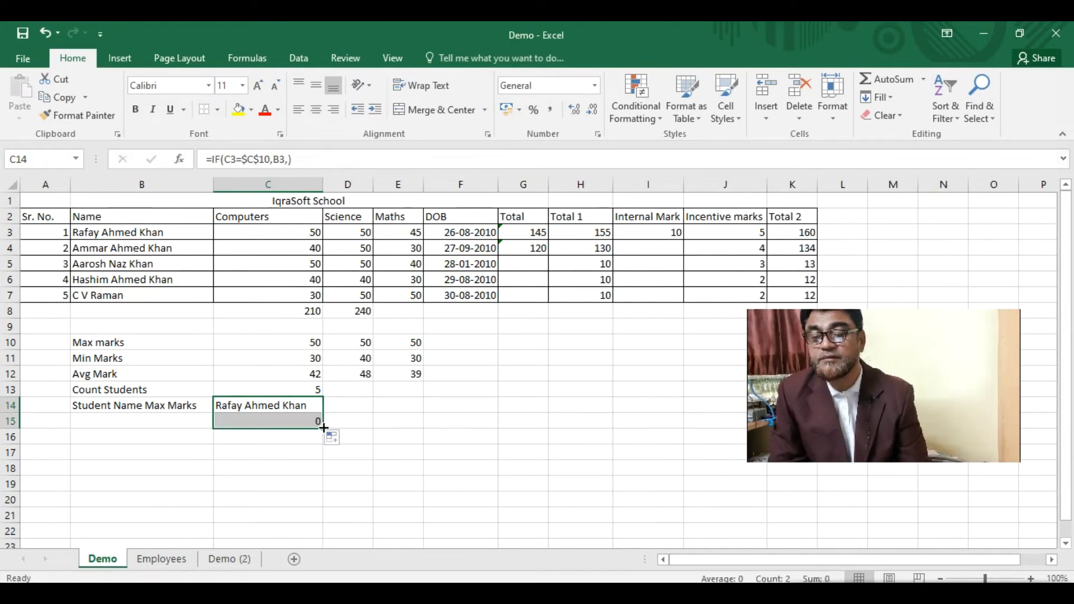
left_click(314, 419)
key("Delete")
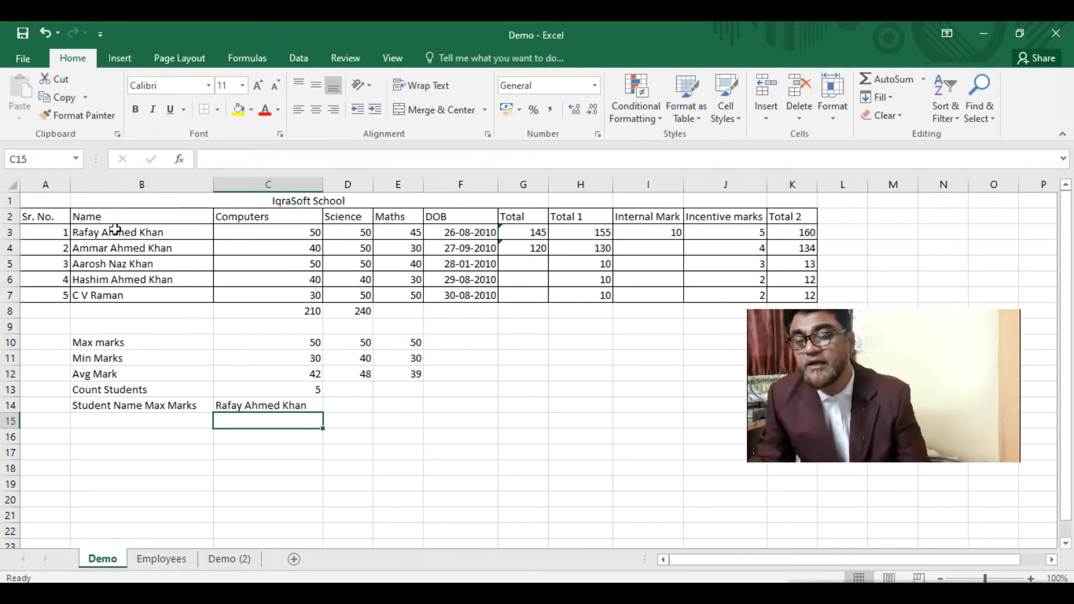
- Enter 45 as the third student's Computers mark in C5, then review C14's top-scorer formula
left_click_drag(36, 222, 806, 297)
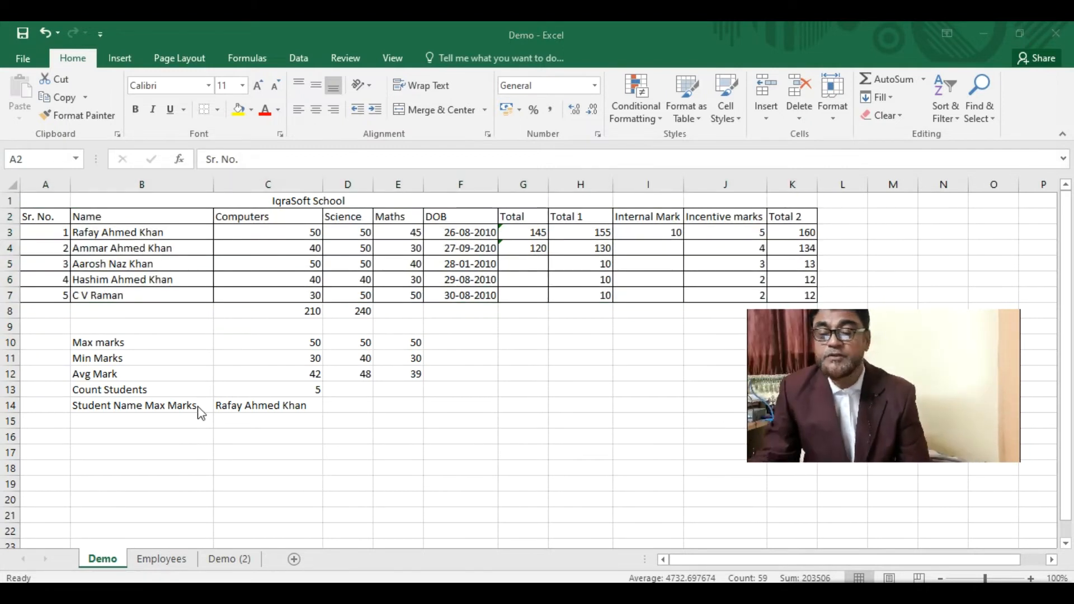
left_click(302, 342)
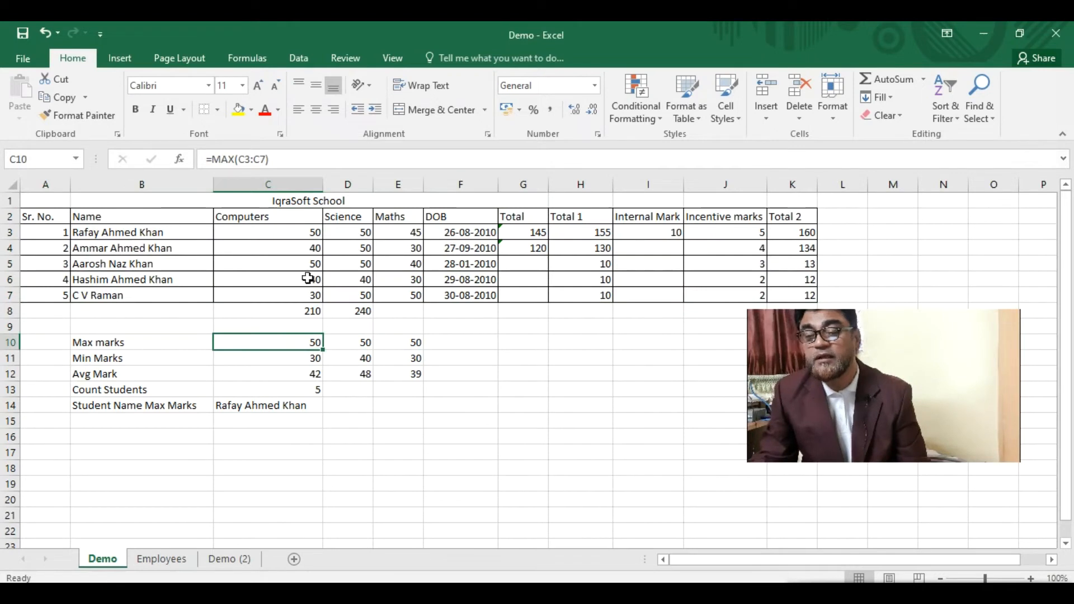
left_click(313, 262)
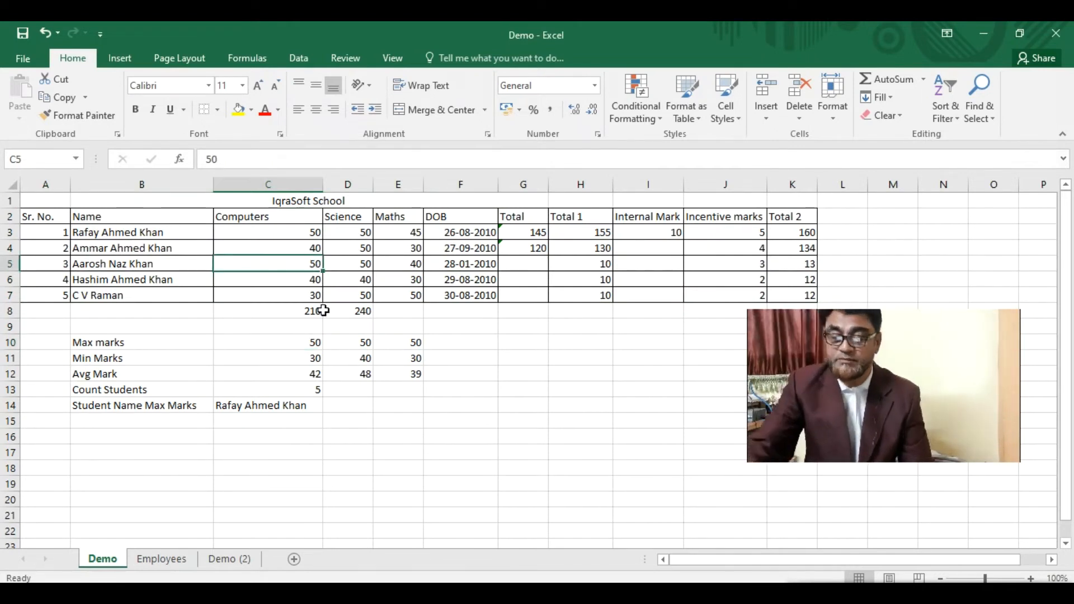
type("45")
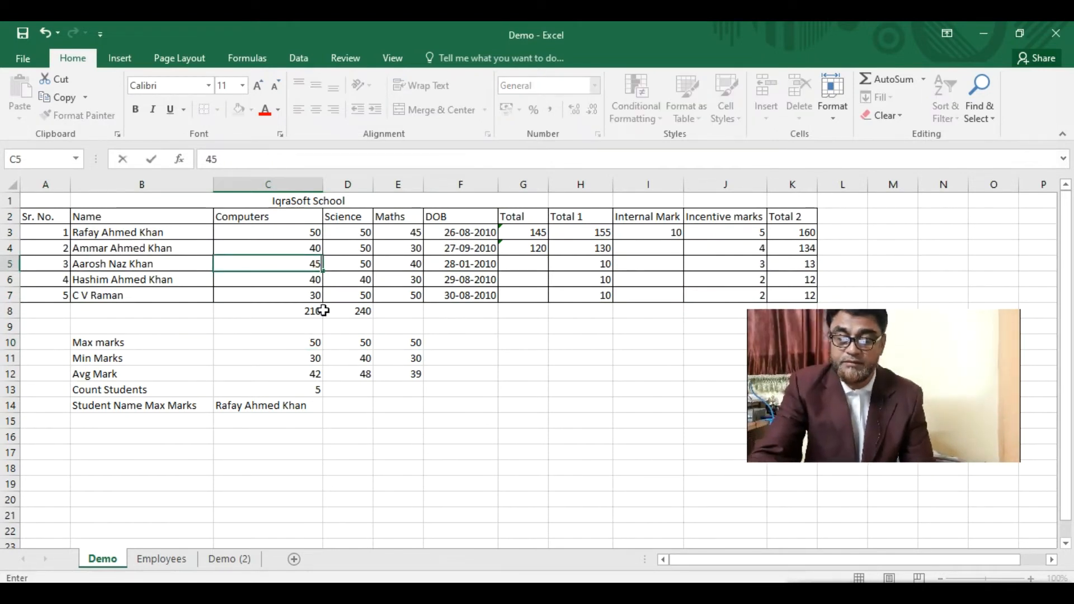
key("Return")
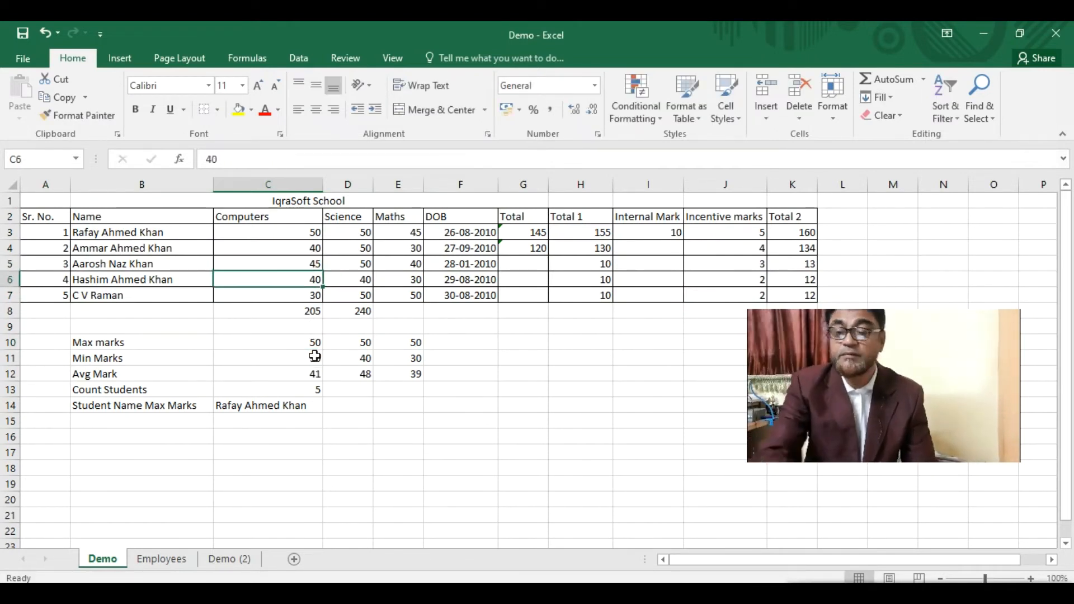
left_click(271, 405)
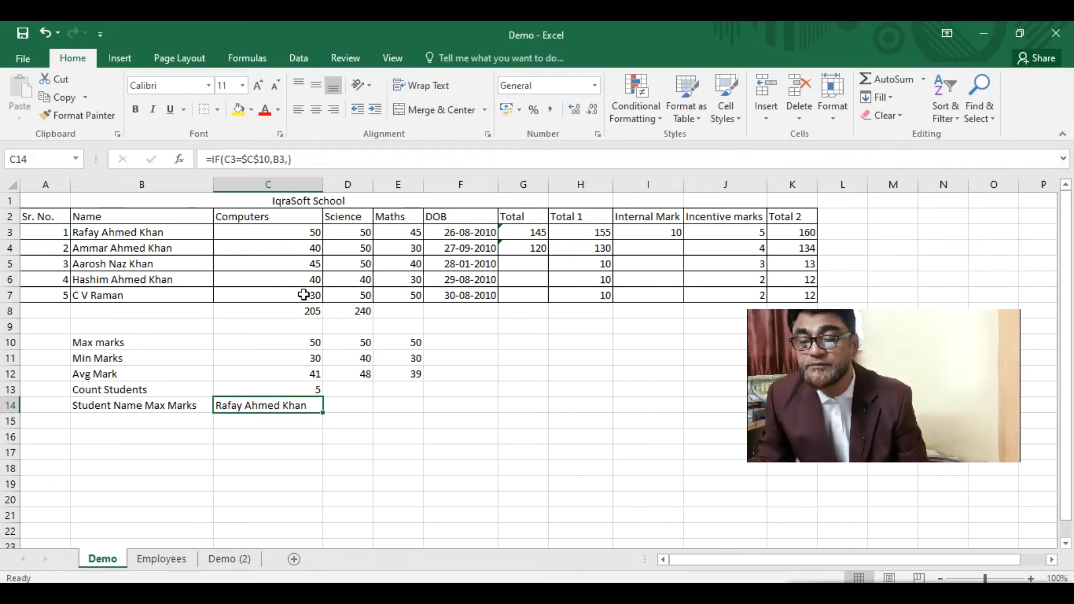
- Add the heading Result in L2
left_click(843, 216)
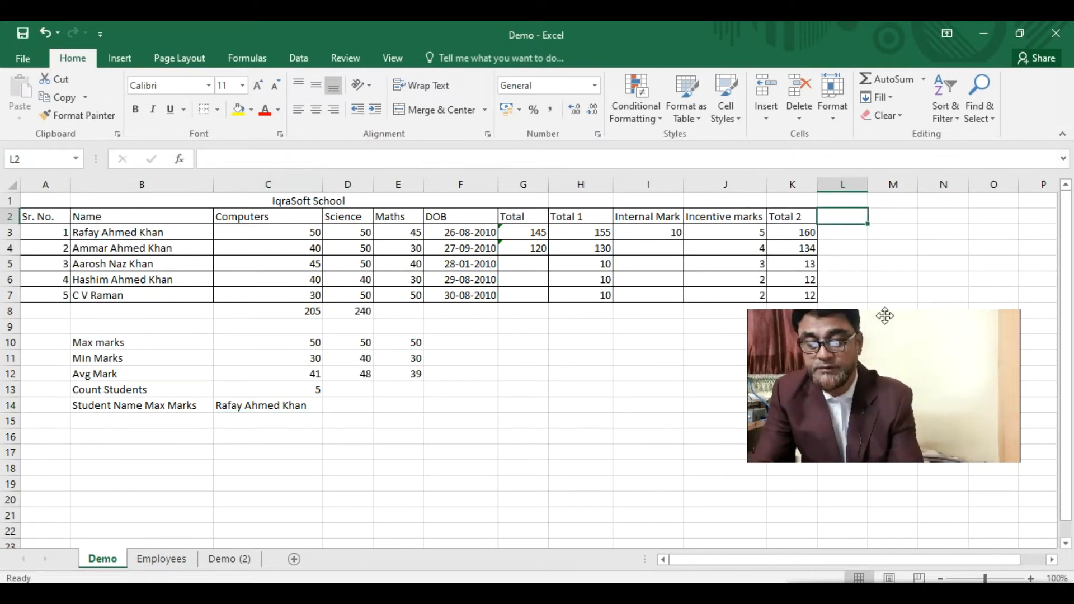
type("Result")
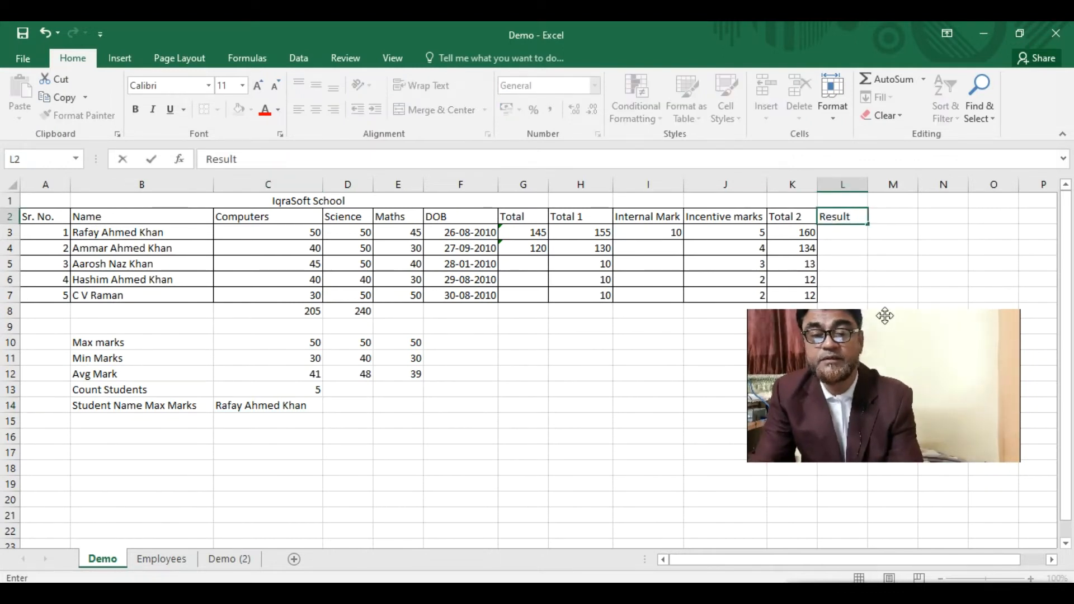
key("Return")
- Fill row 8 with serial number 6, the new student's name, and marks 25, 25 and 10
left_click(40, 312)
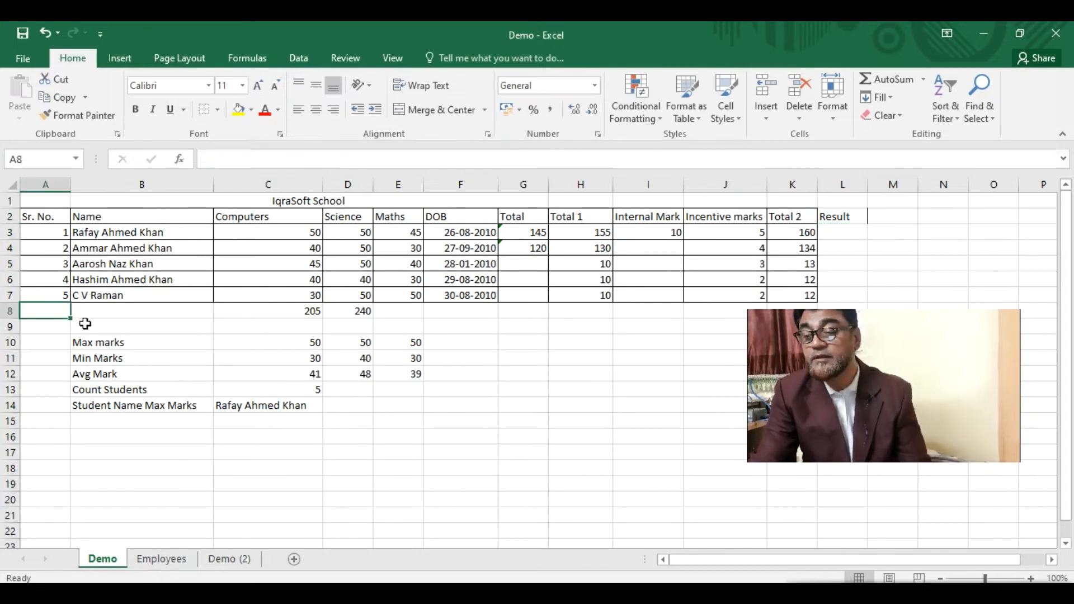
type("6")
key("Tab")
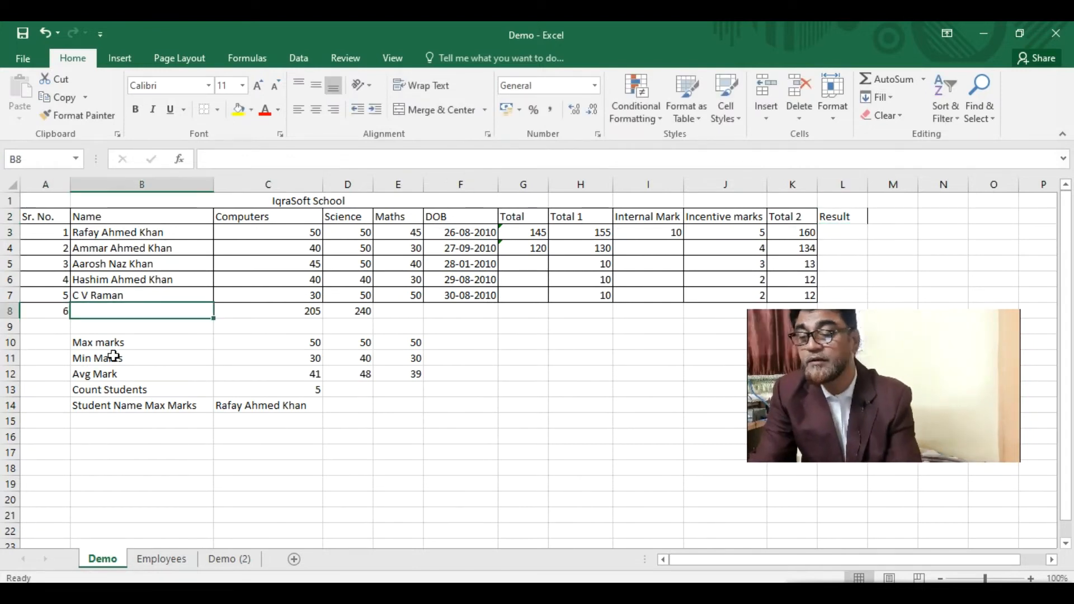
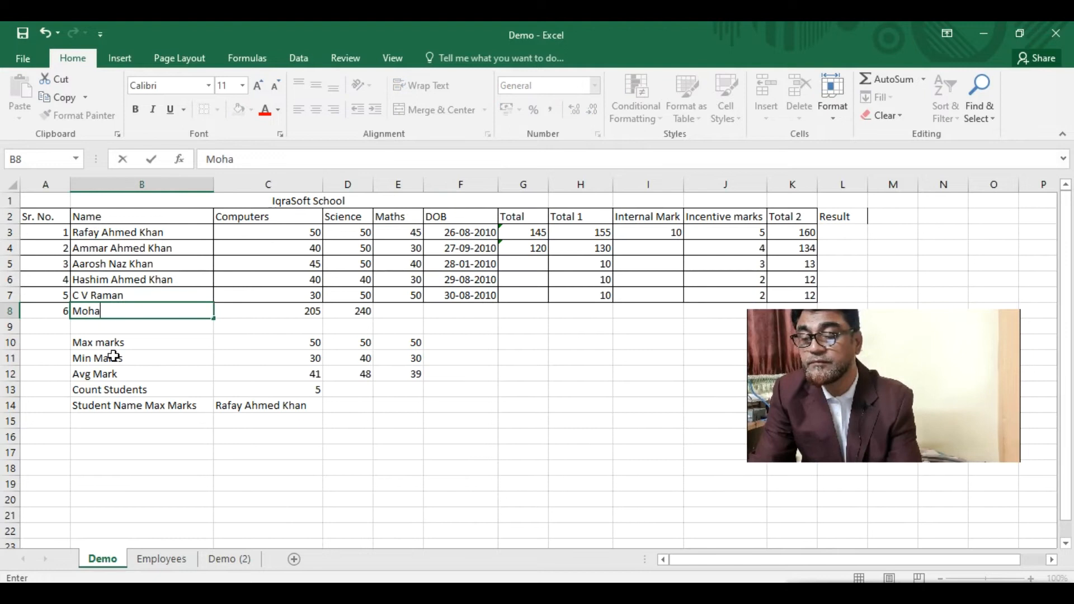
key("Tab")
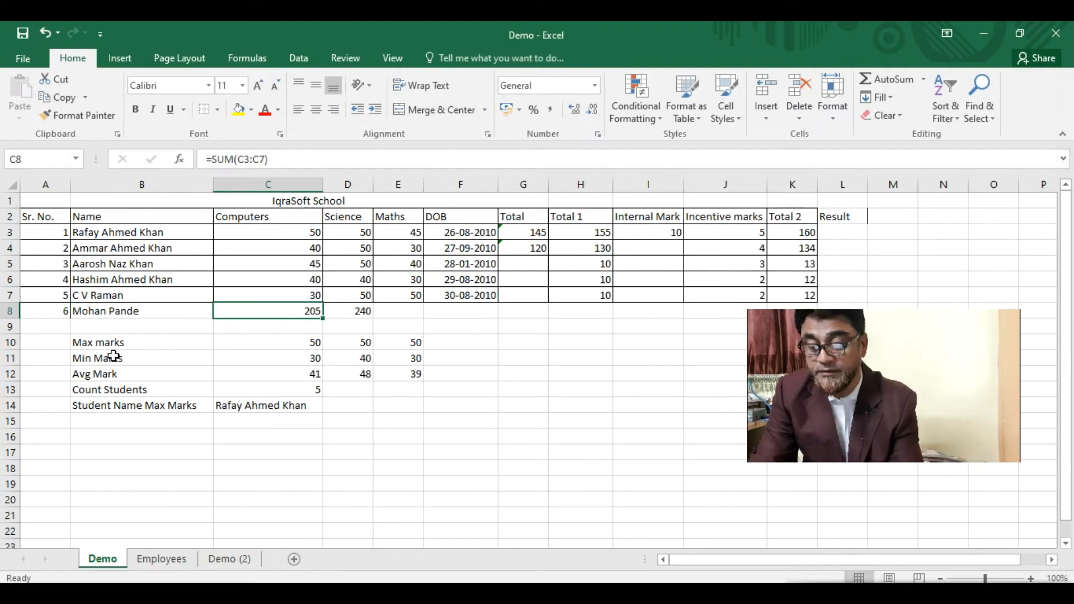
type("25")
key("Tab")
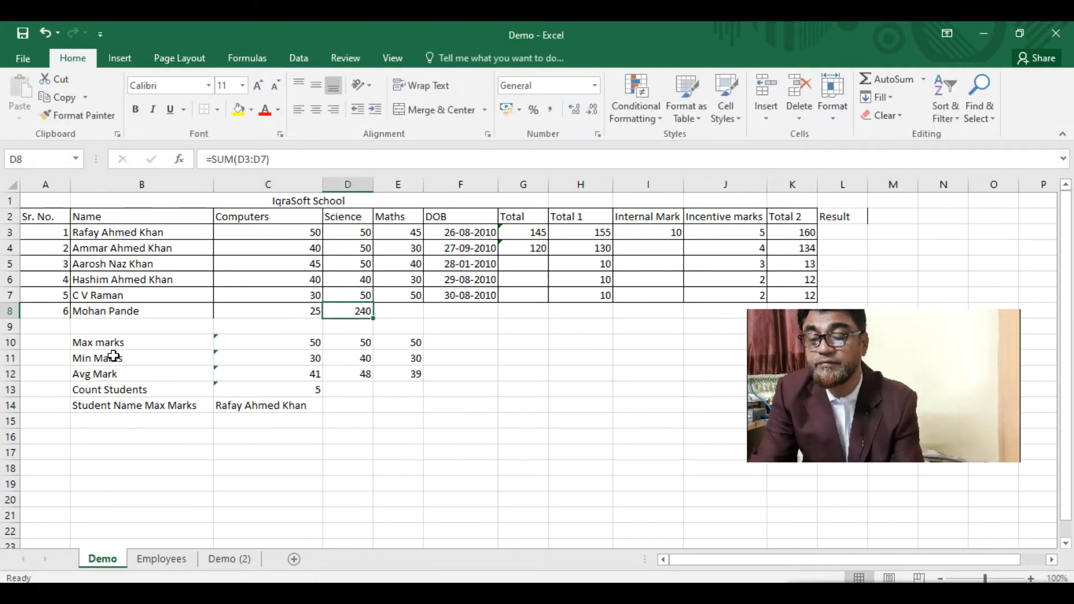
type("25")
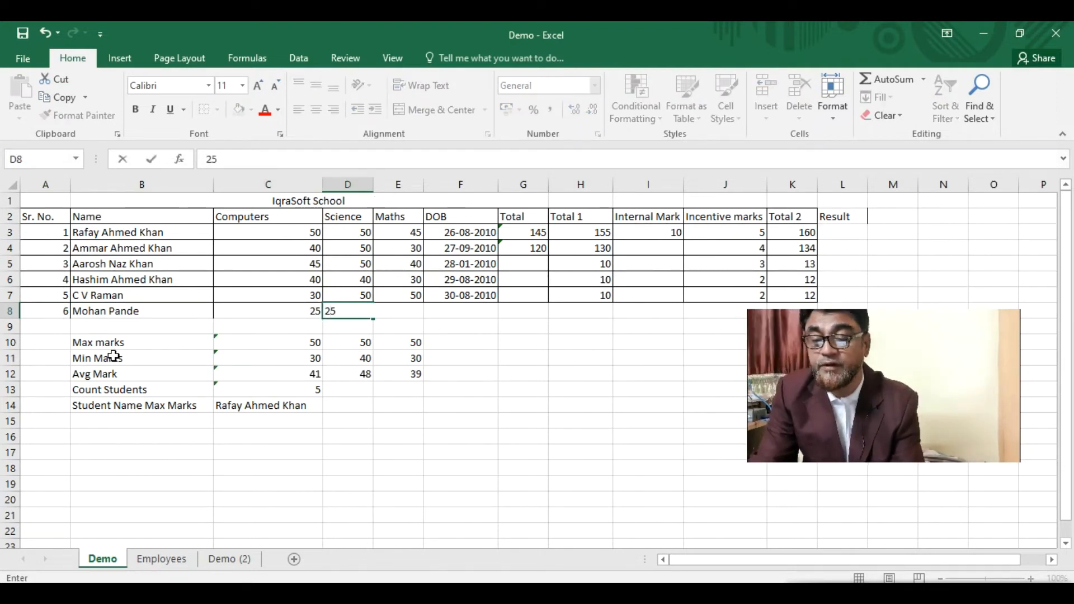
key("Tab")
type("10")
key("ctrl+Return")
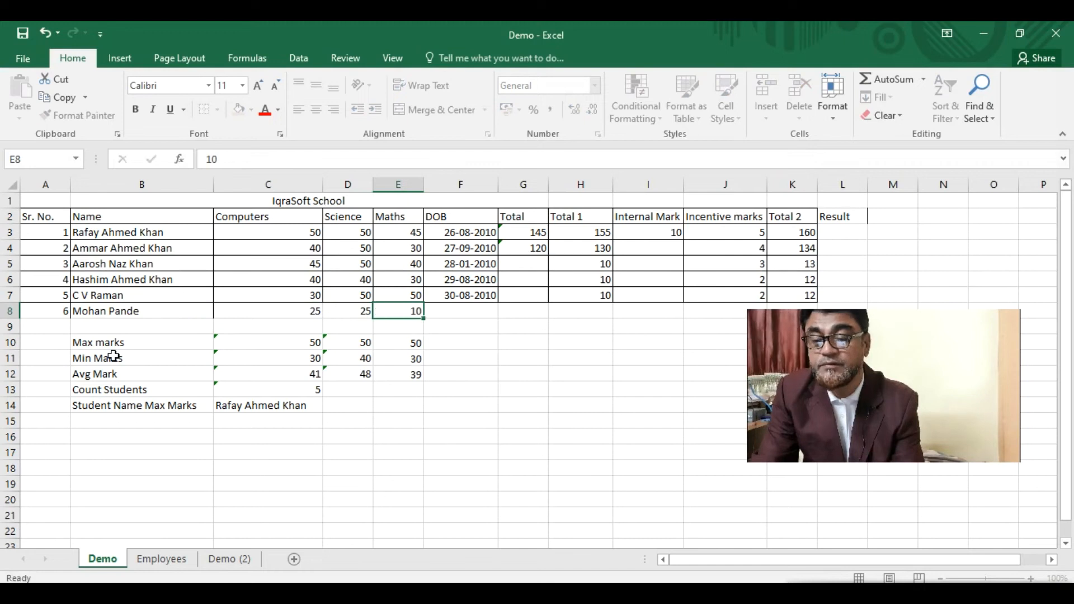
key("Tab")
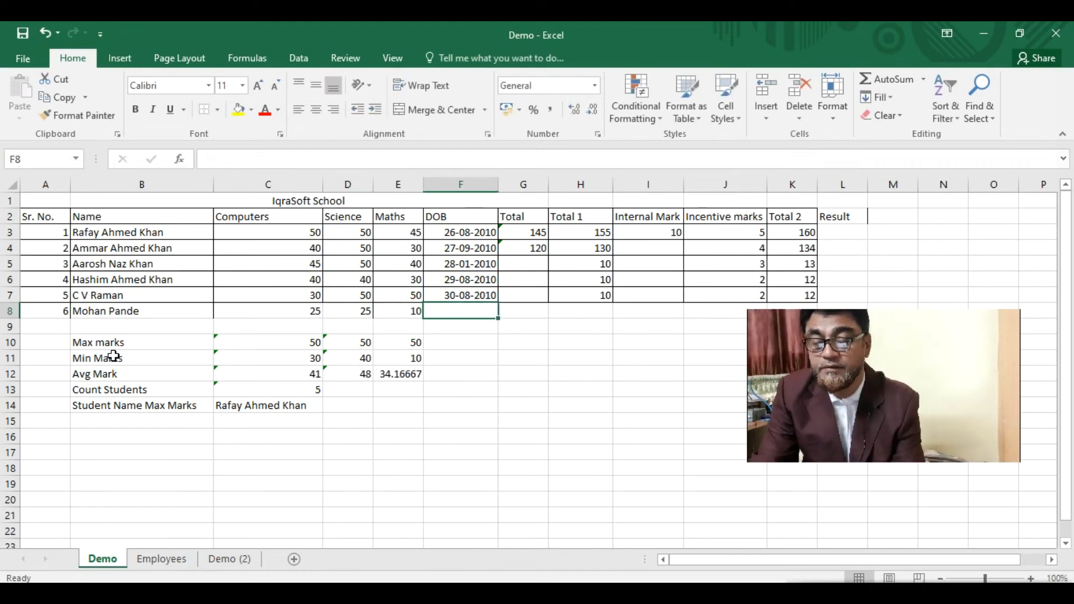
- Copy F7's date of birth into F8 and edit it to 30-05-2010
left_click(449, 298)
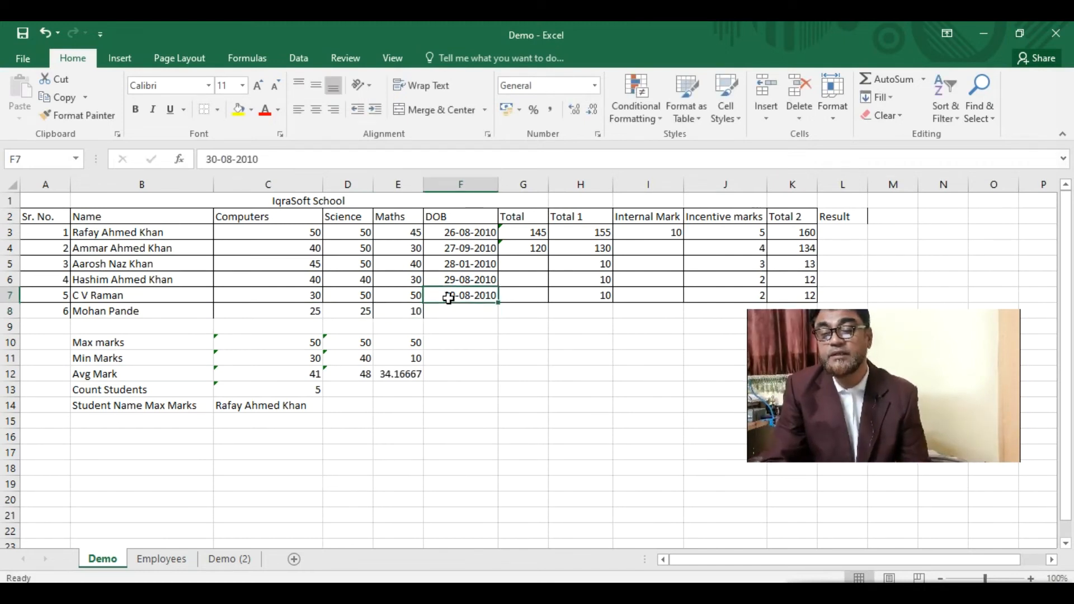
key("ctrl+c")
left_click(456, 310)
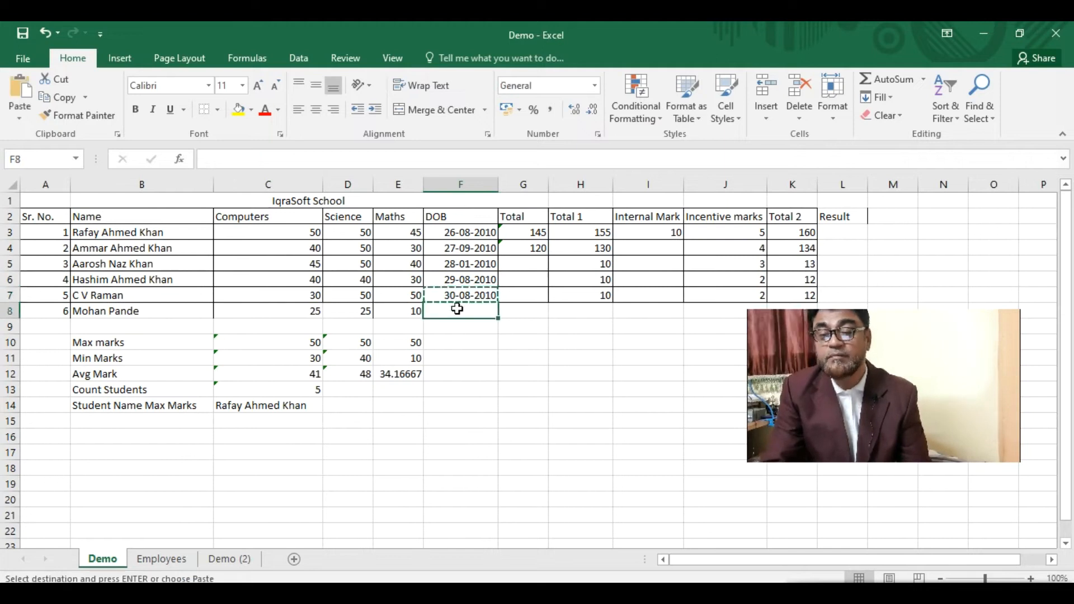
key("ctrl+v")
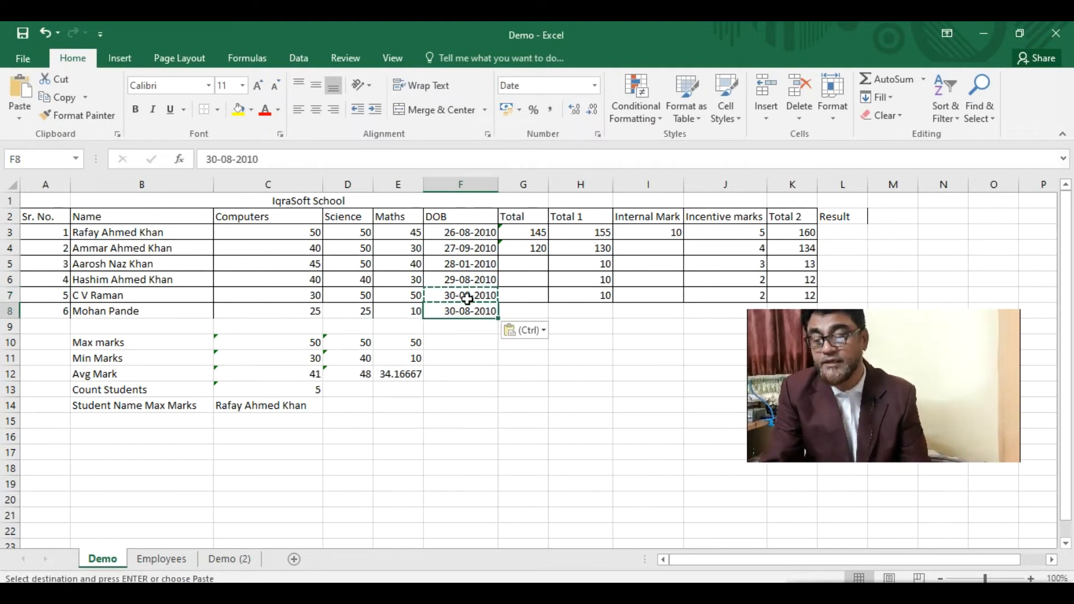
key("Escape")
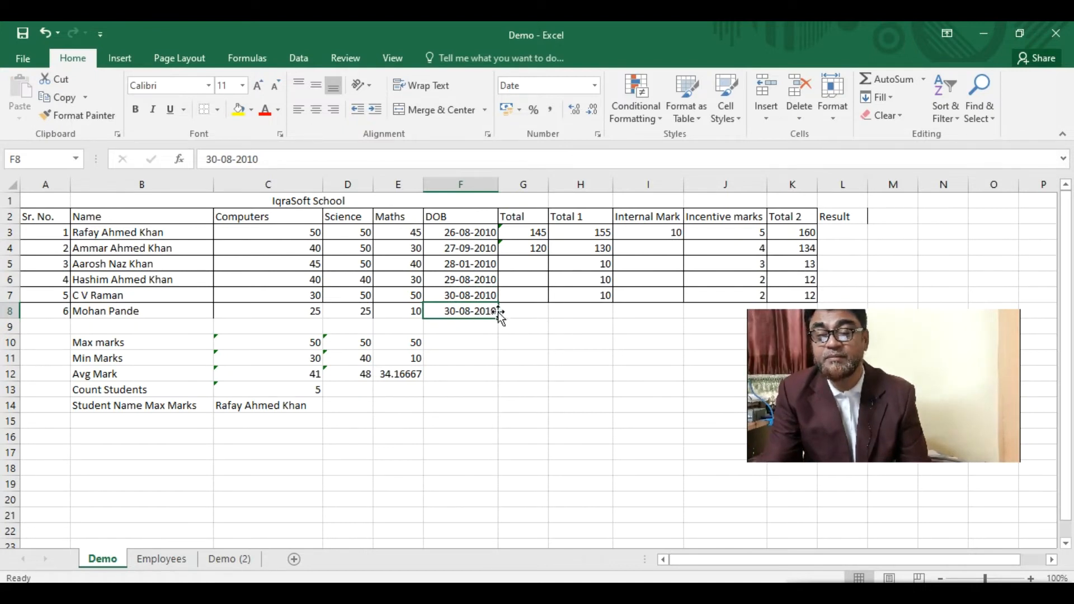
double_click(468, 311)
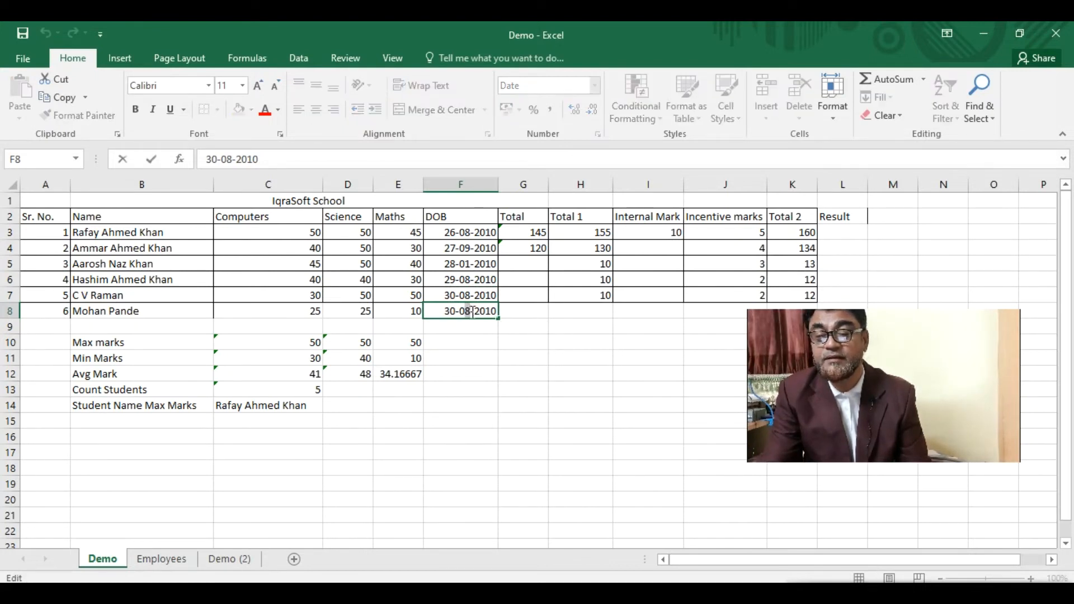
type("5")
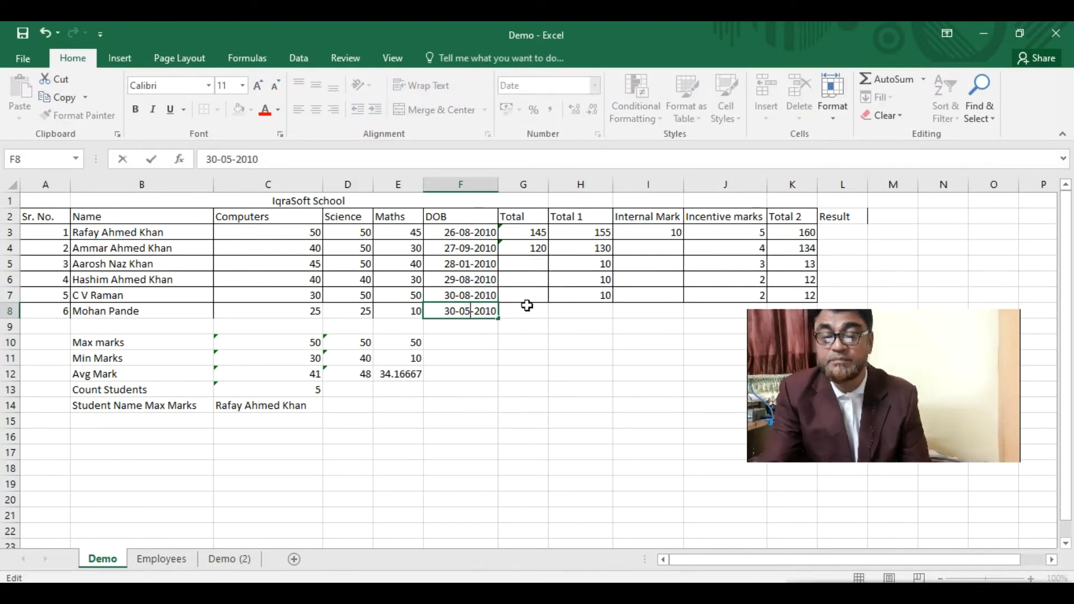
left_click(524, 311)
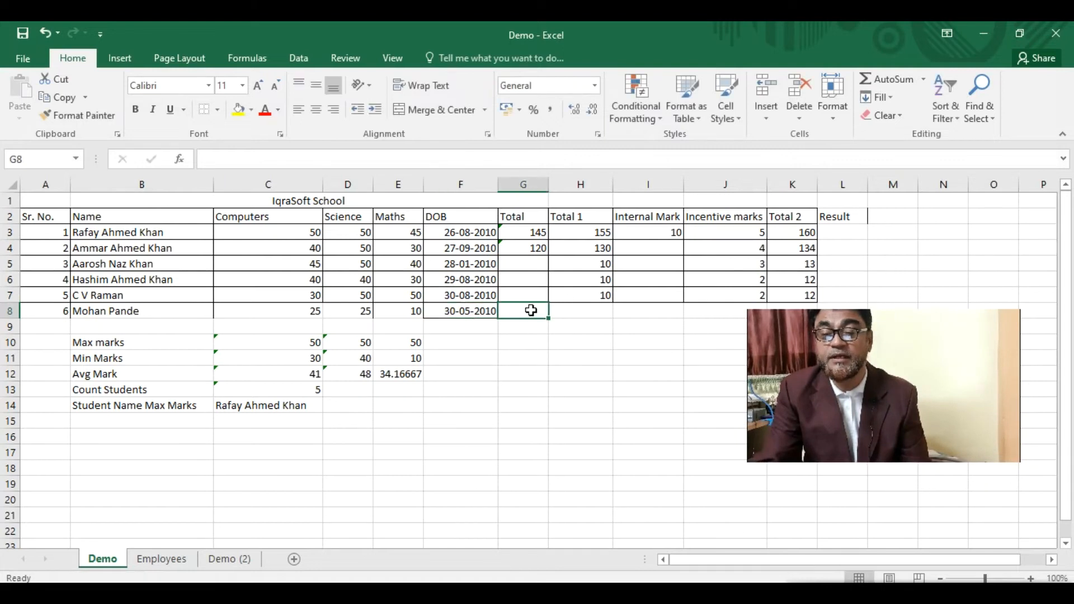
- Extend the Total, Total 1 and Total 2 formulas down to row 8
left_click(535, 235)
left_click_drag(548, 242, 544, 320)
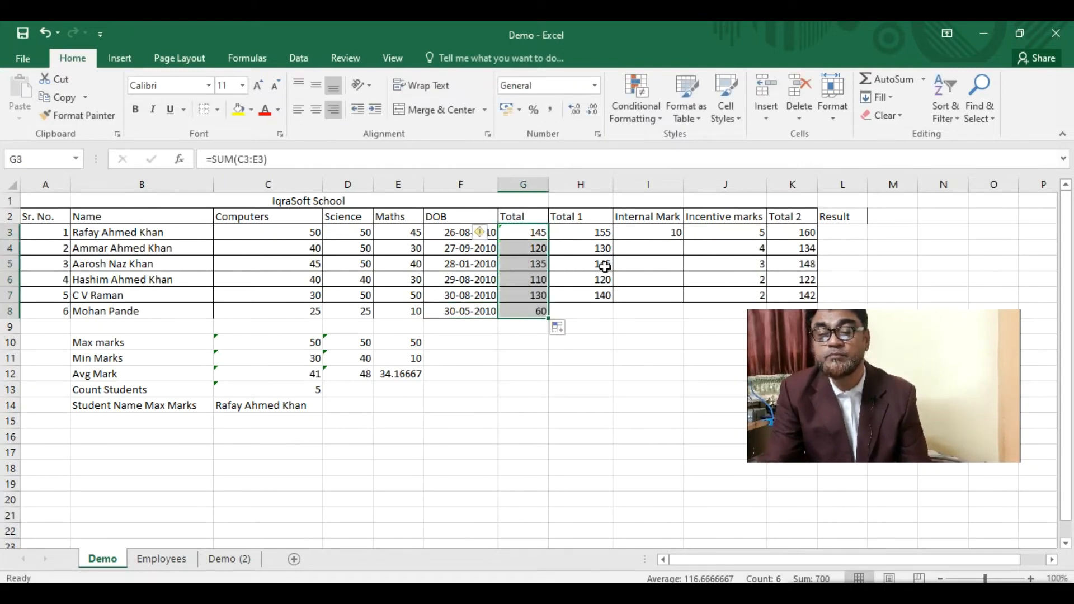
left_click(584, 309)
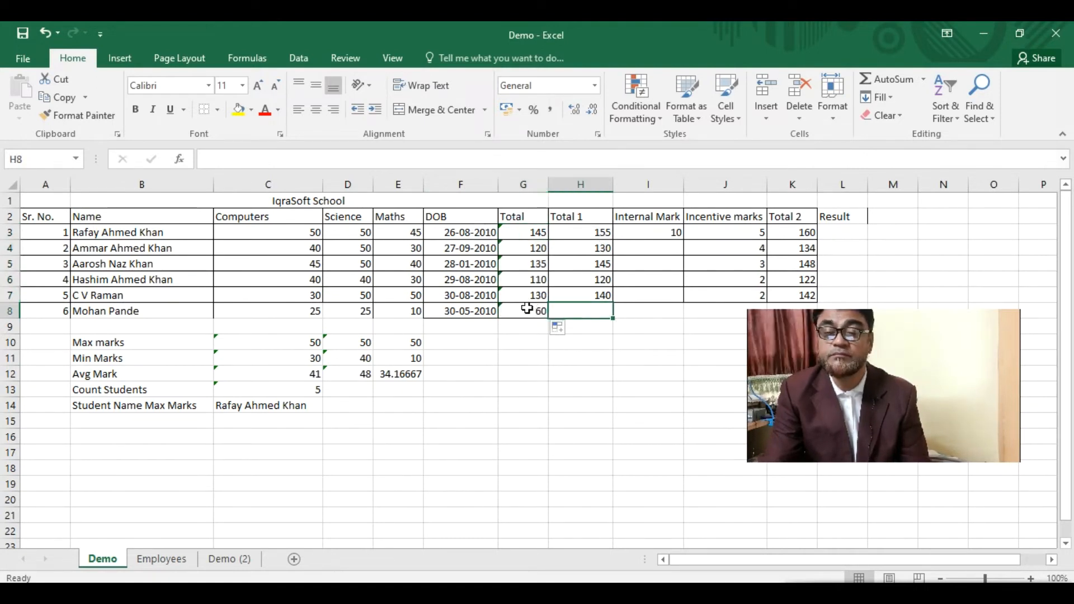
left_click(598, 295)
left_click_drag(612, 303, 612, 318)
left_click(588, 309)
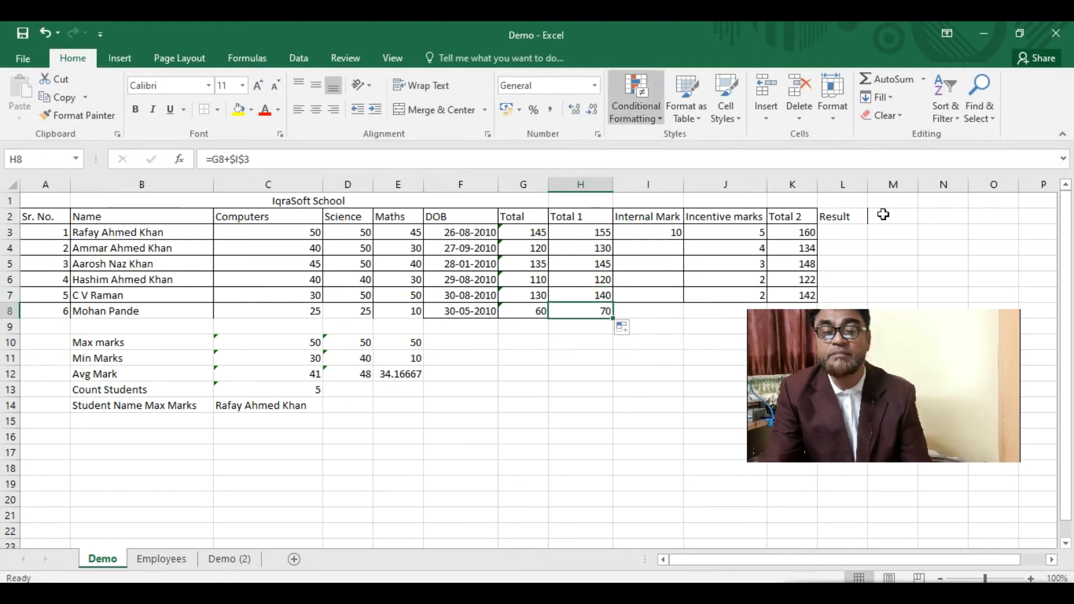
left_click_drag(840, 326, 847, 414)
left_click(799, 300)
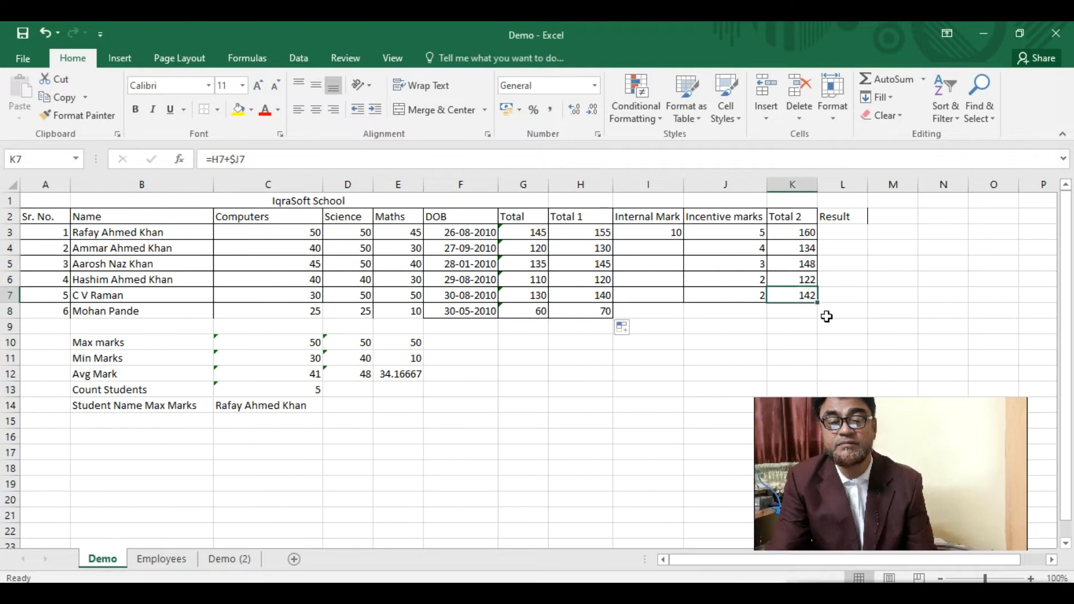
left_click_drag(816, 302, 817, 318)
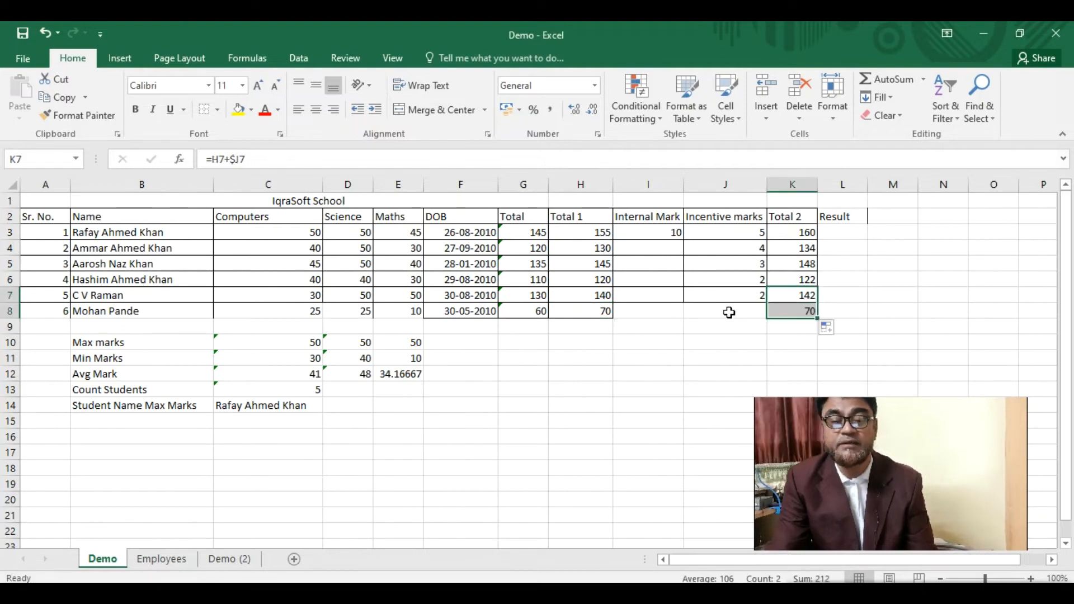
- Apply All Borders to row 8 of the table, A8:K8
left_click(399, 316)
left_click_drag(50, 312, 806, 312)
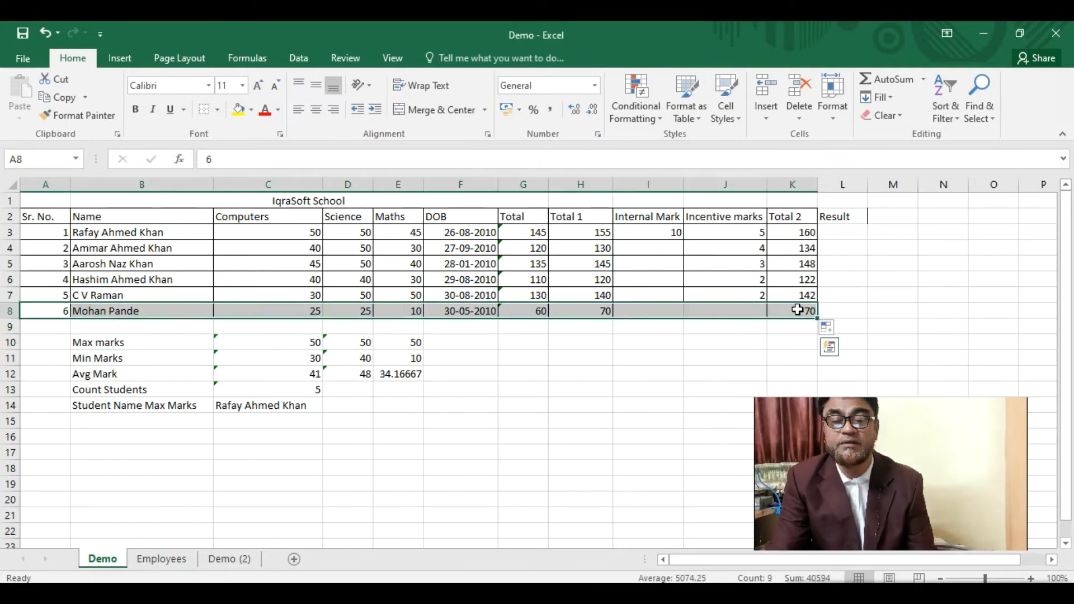
left_click(218, 110)
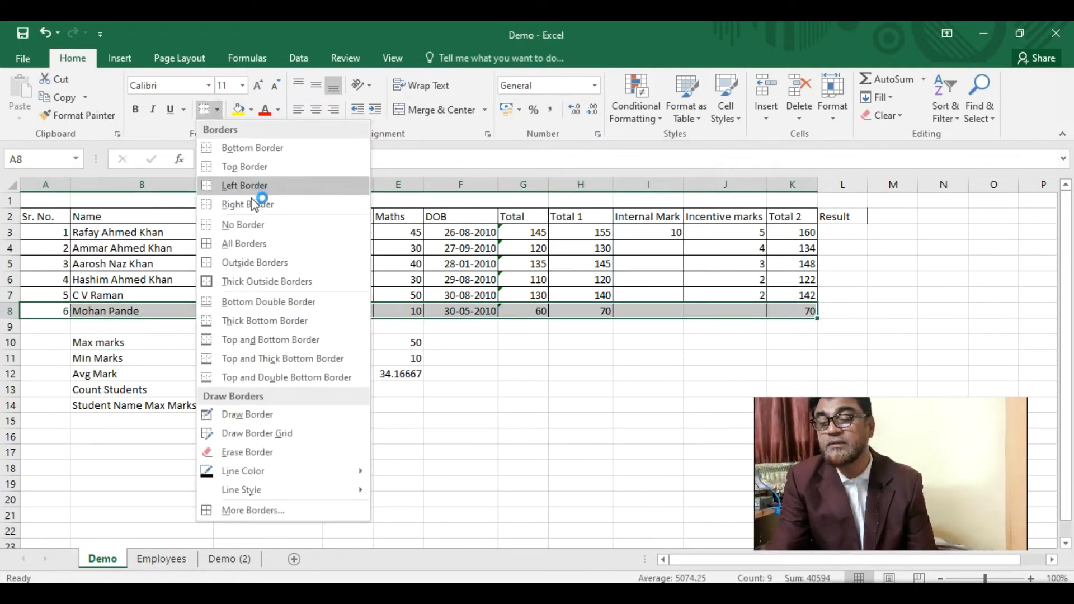
left_click(234, 245)
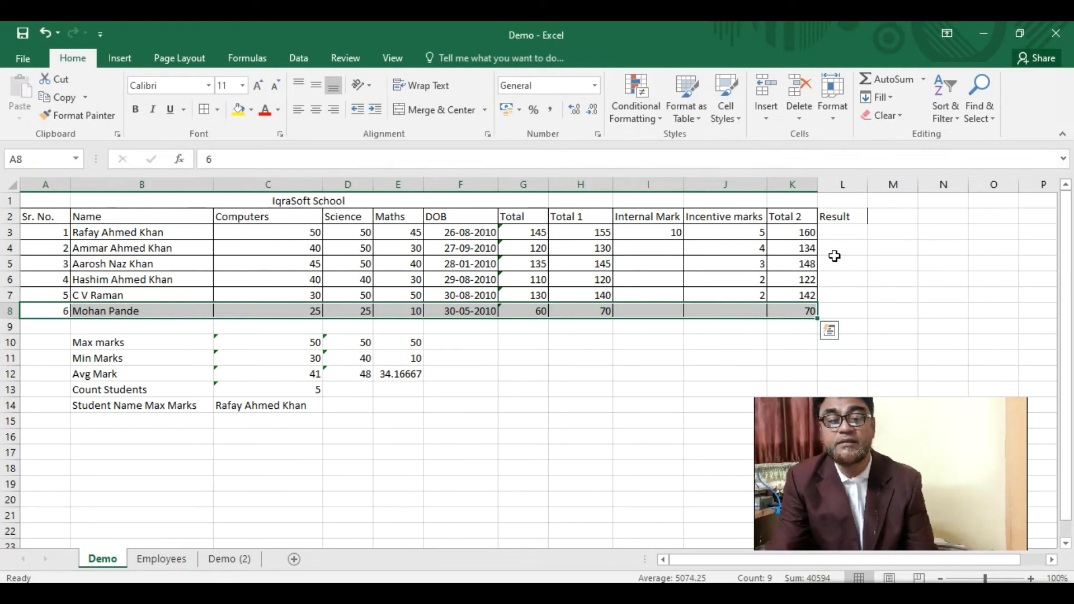
left_click(841, 235)
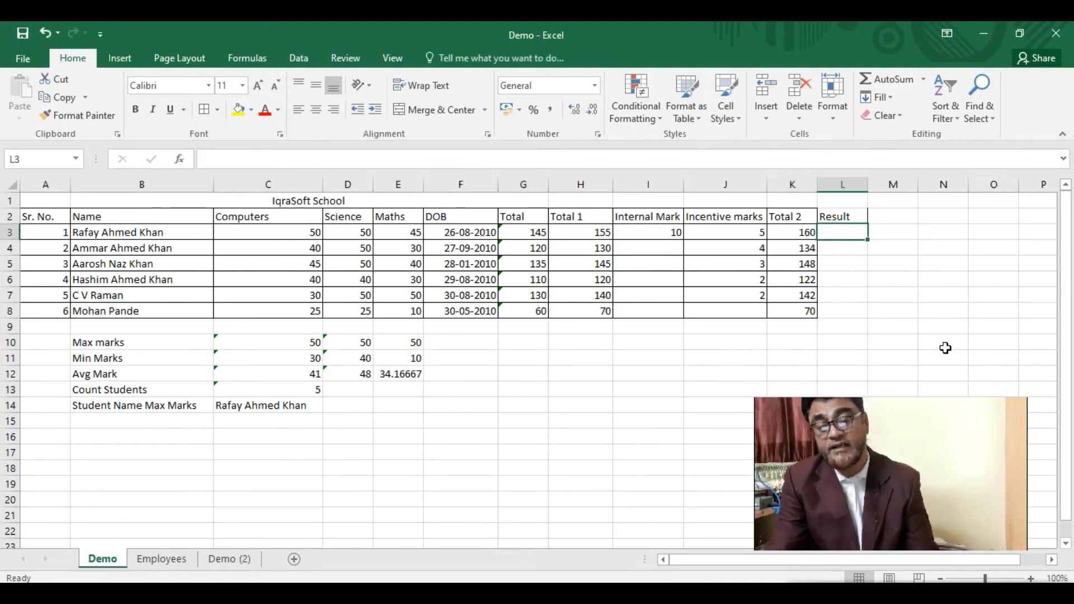
- Enter =IF(C3>=30,"Pass","Fail") in L3 and fill it down to L8
type("=")
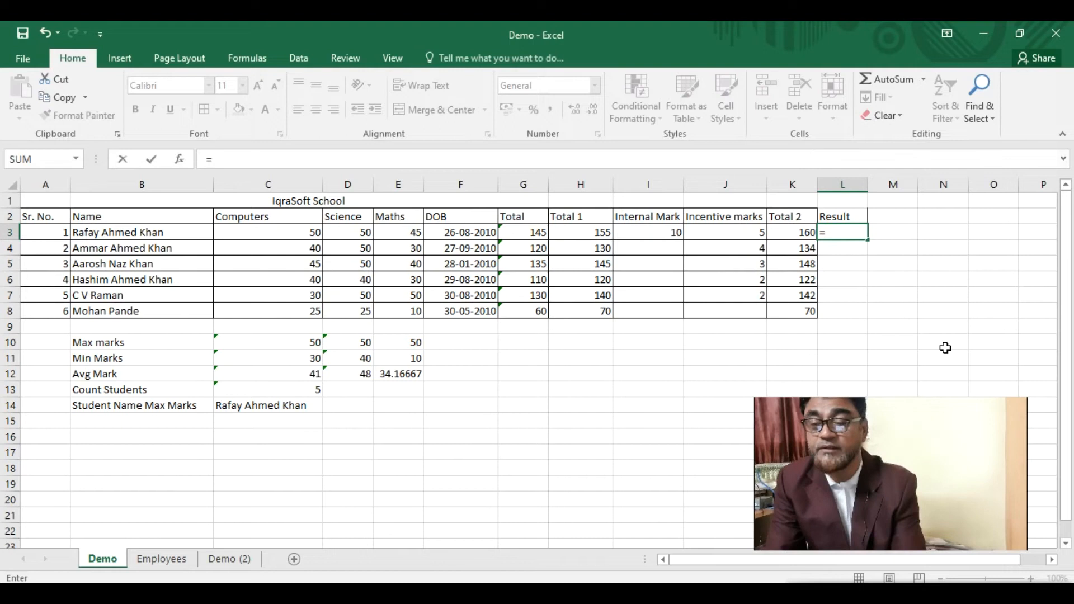
type("if")
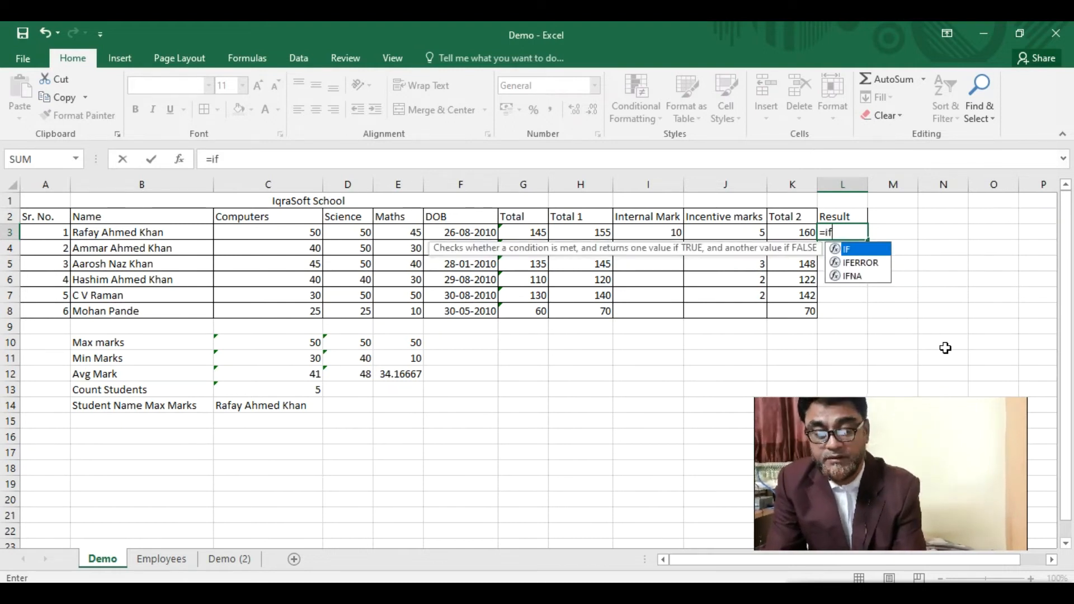
type("(")
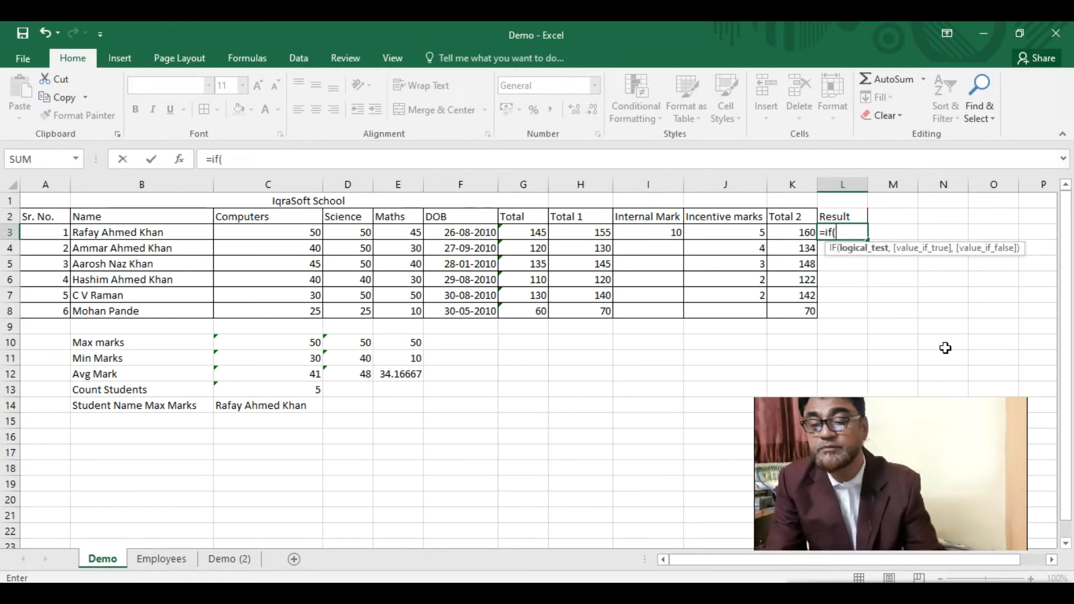
left_click(310, 232)
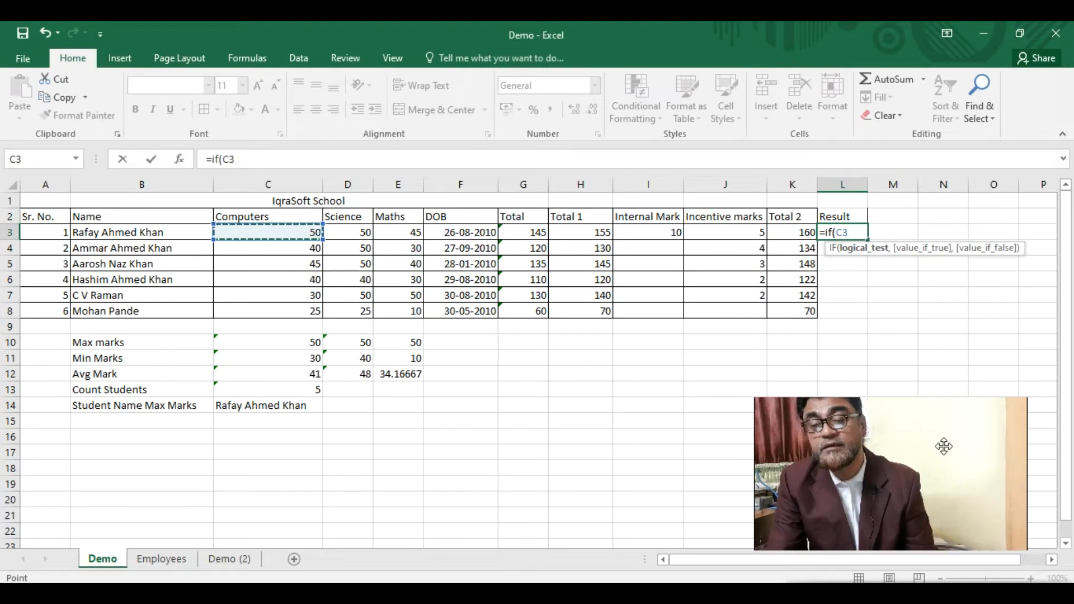
type(">")
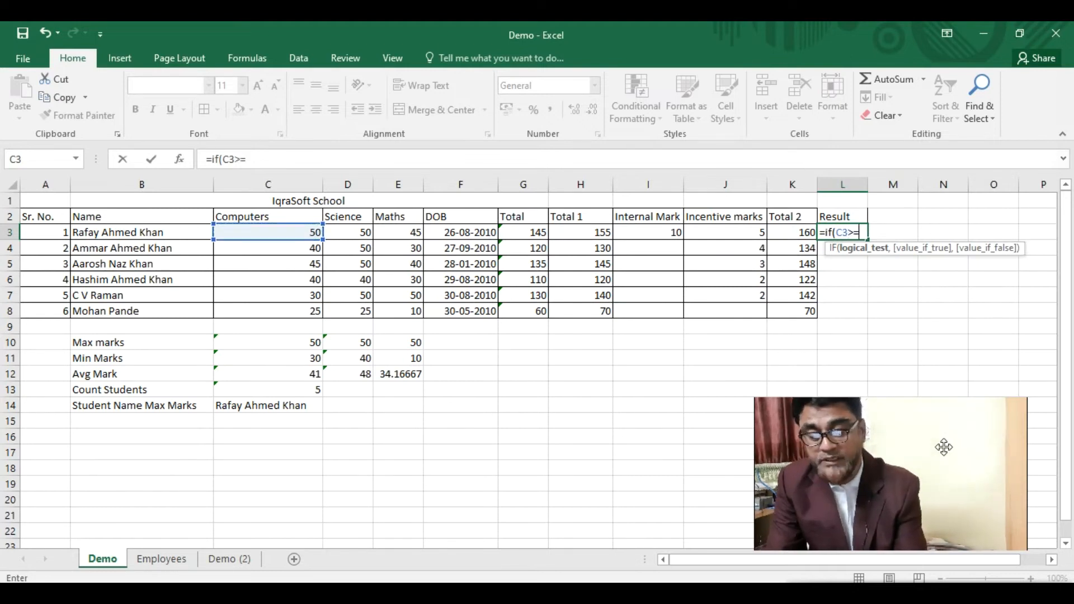
type("=30")
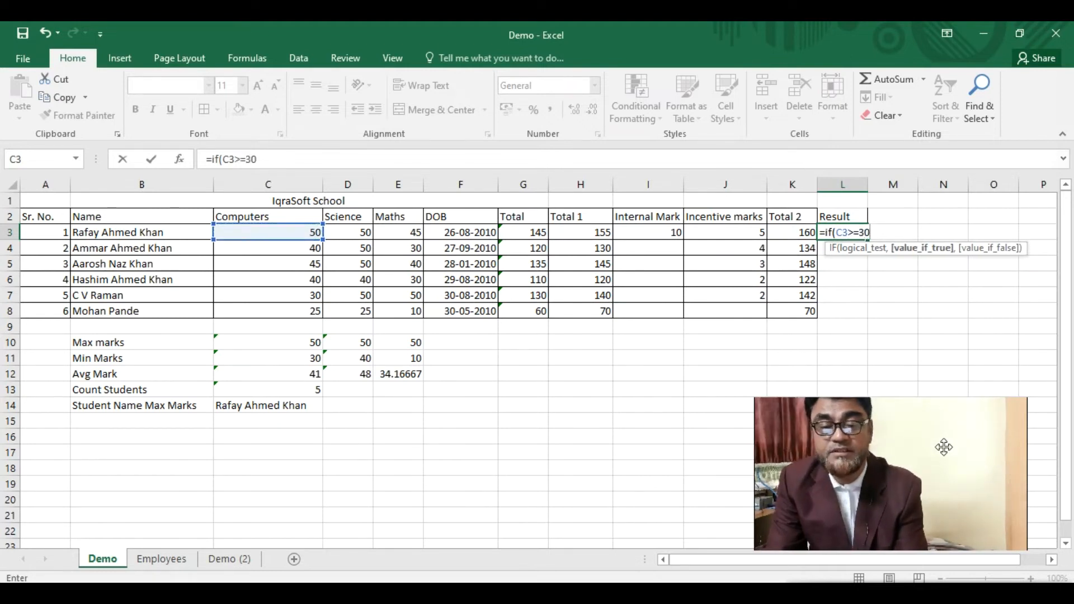
type(", \"Pass\",")
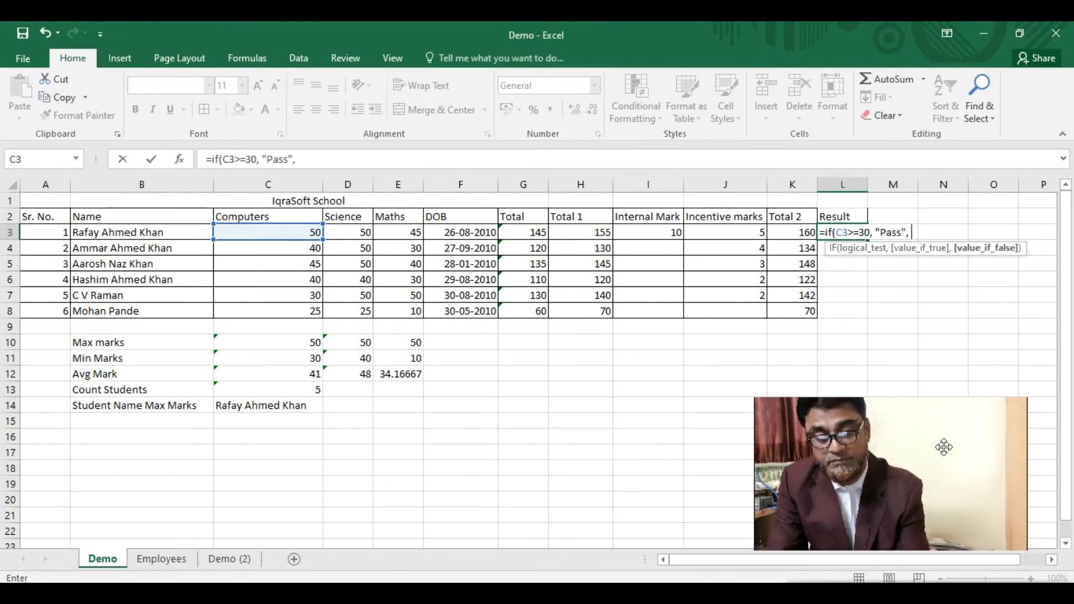
type(" \"Fail")
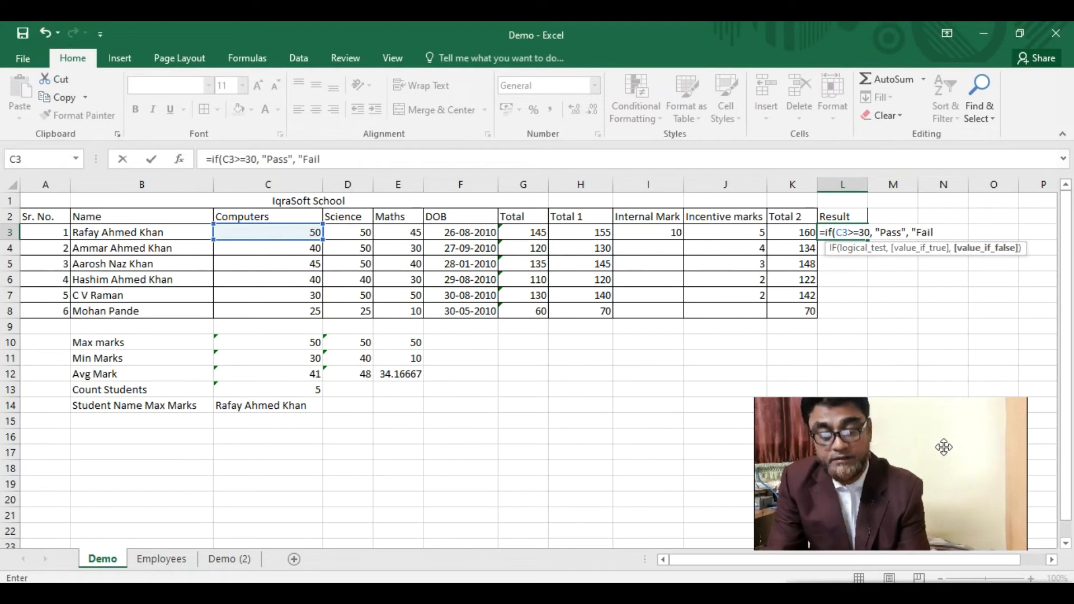
type("\")")
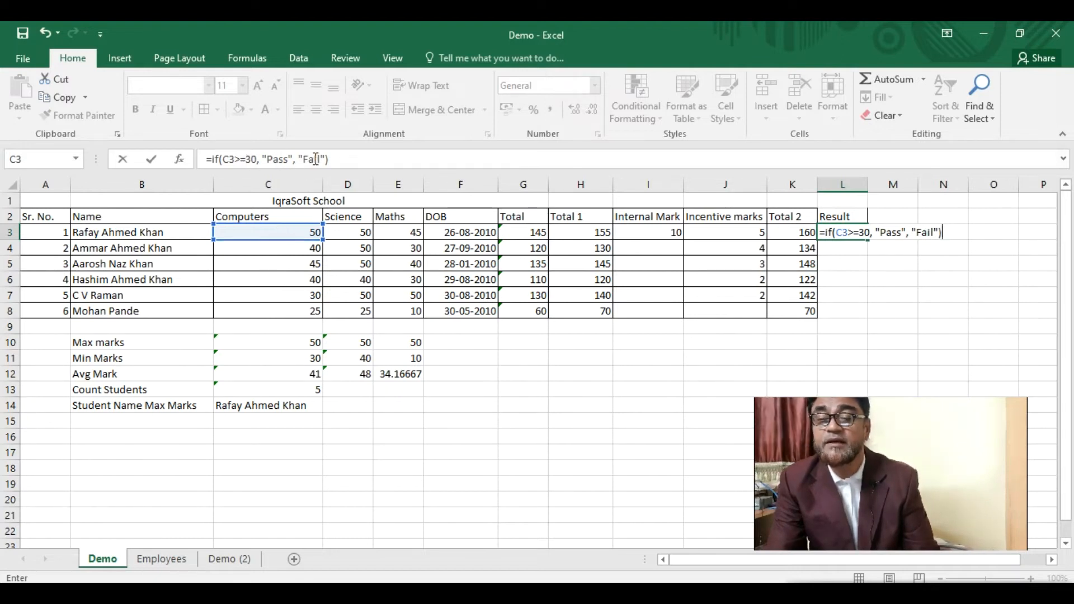
key("Return")
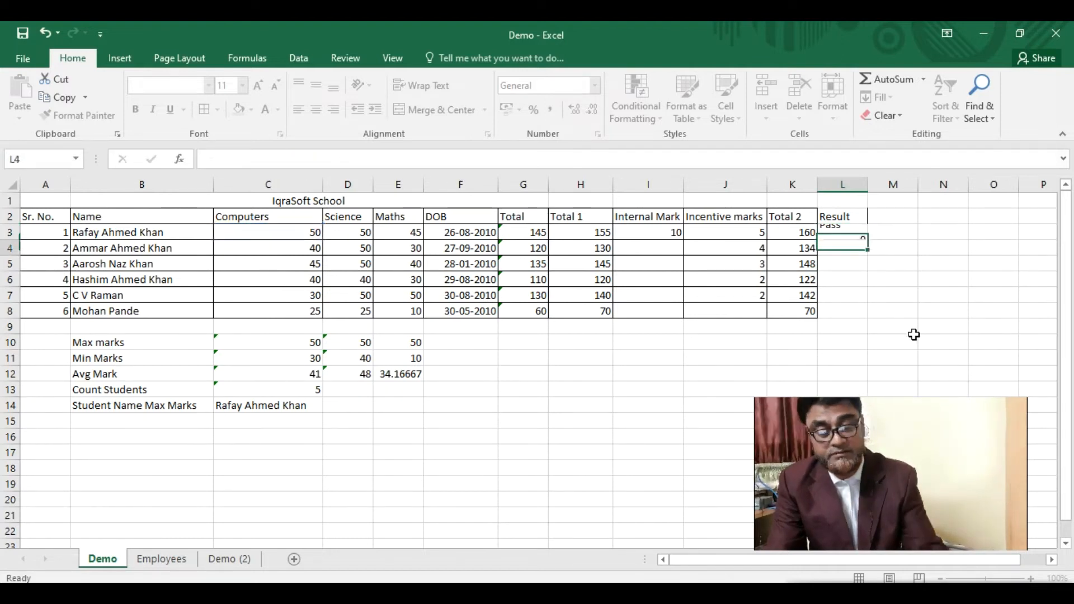
left_click(298, 233)
left_click(835, 232)
left_click_drag(868, 240, 869, 323)
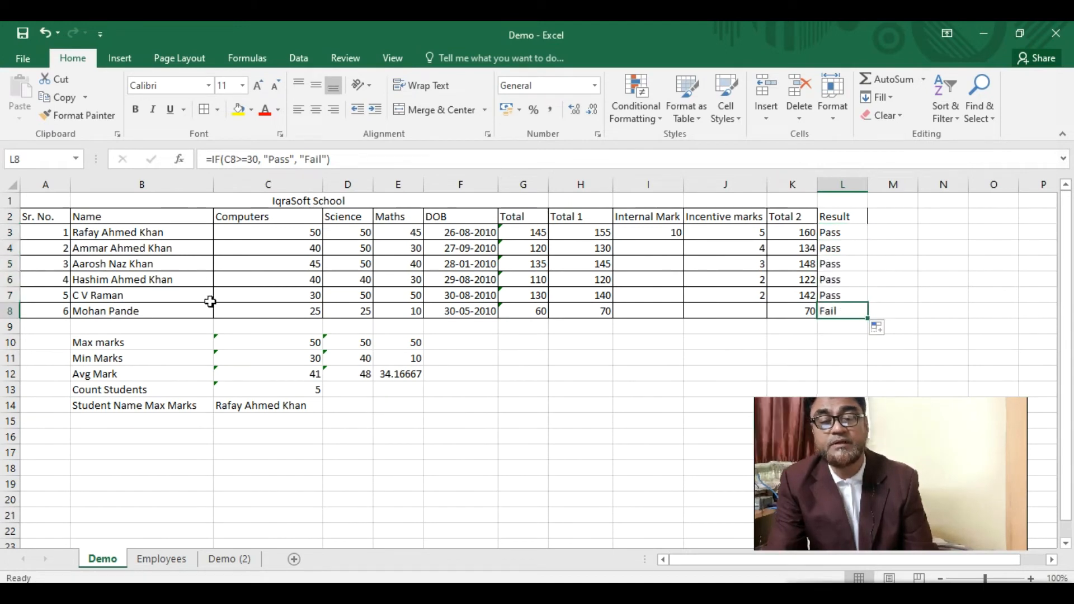
left_click(305, 309)
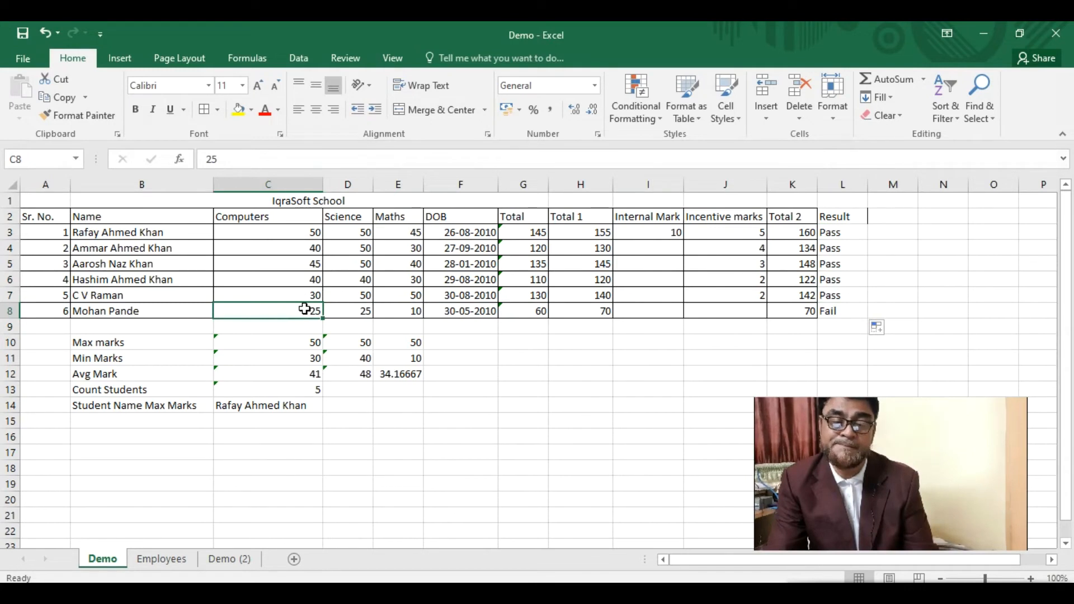
- Hide columns H–J: Total 1, Internal Mark and Incentive marks
left_click_drag(845, 217, 845, 311)
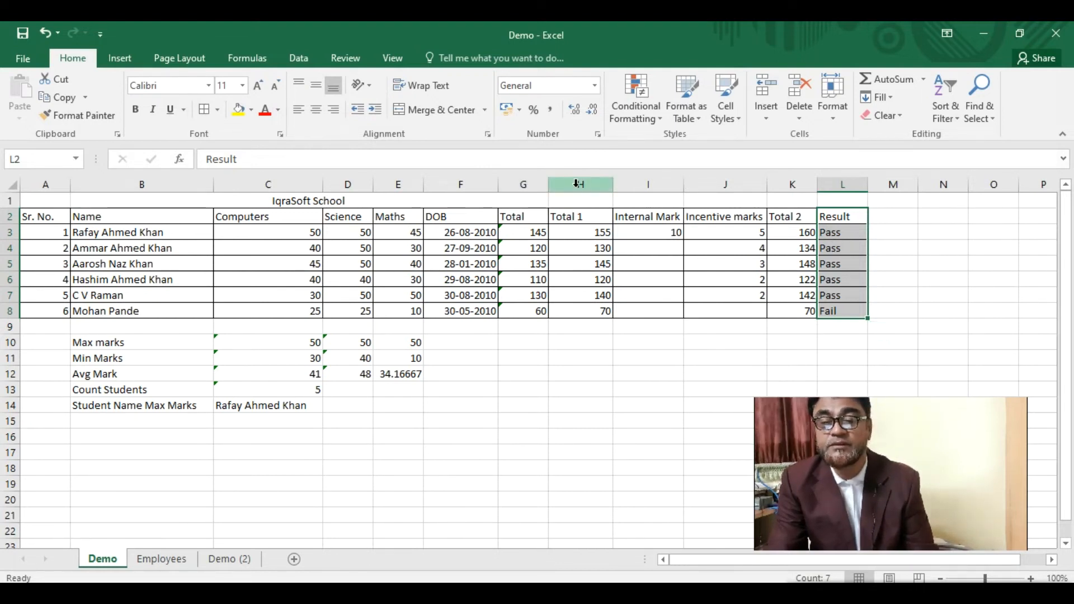
left_click_drag(578, 185, 721, 226)
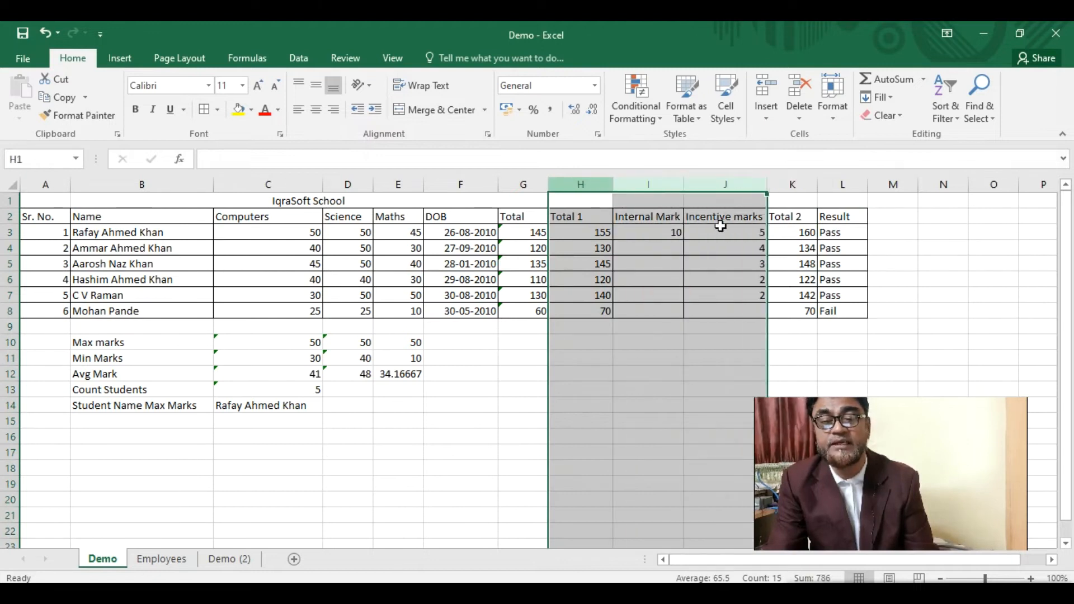
right_click(588, 185)
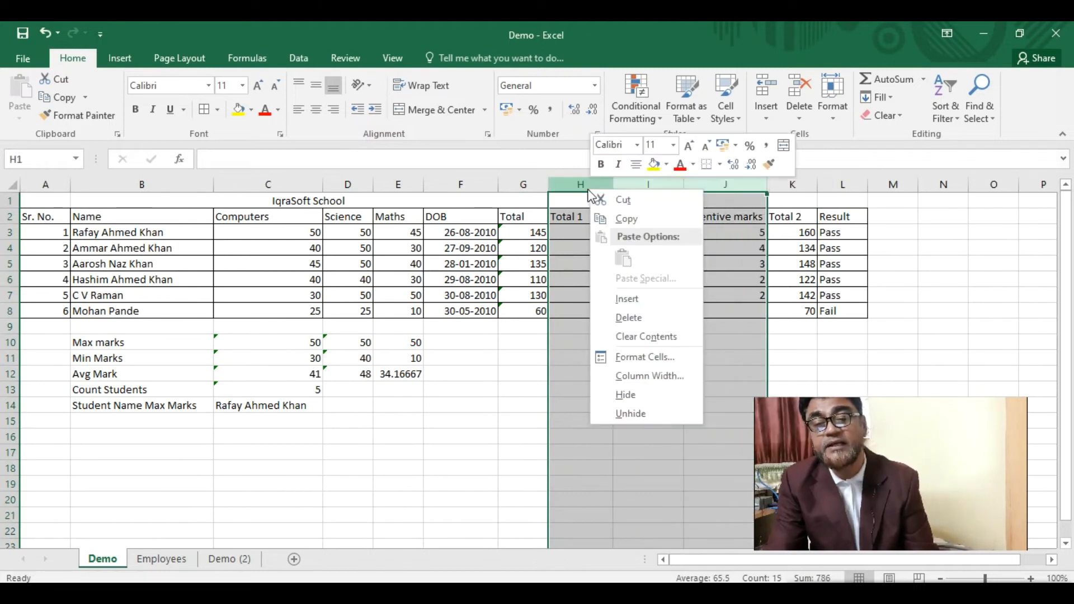
left_click(648, 396)
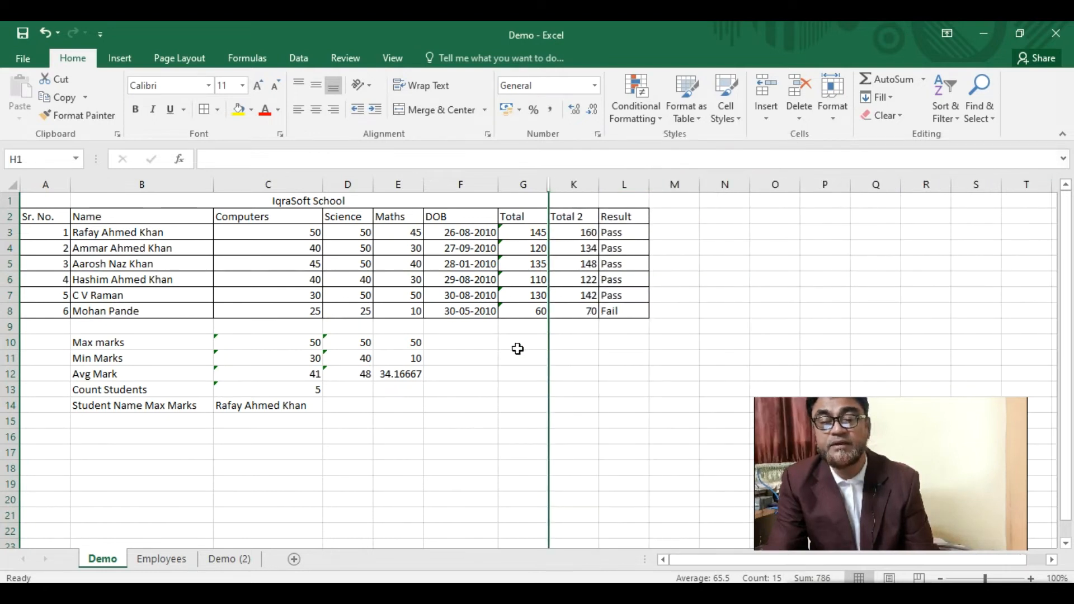
left_click(669, 218)
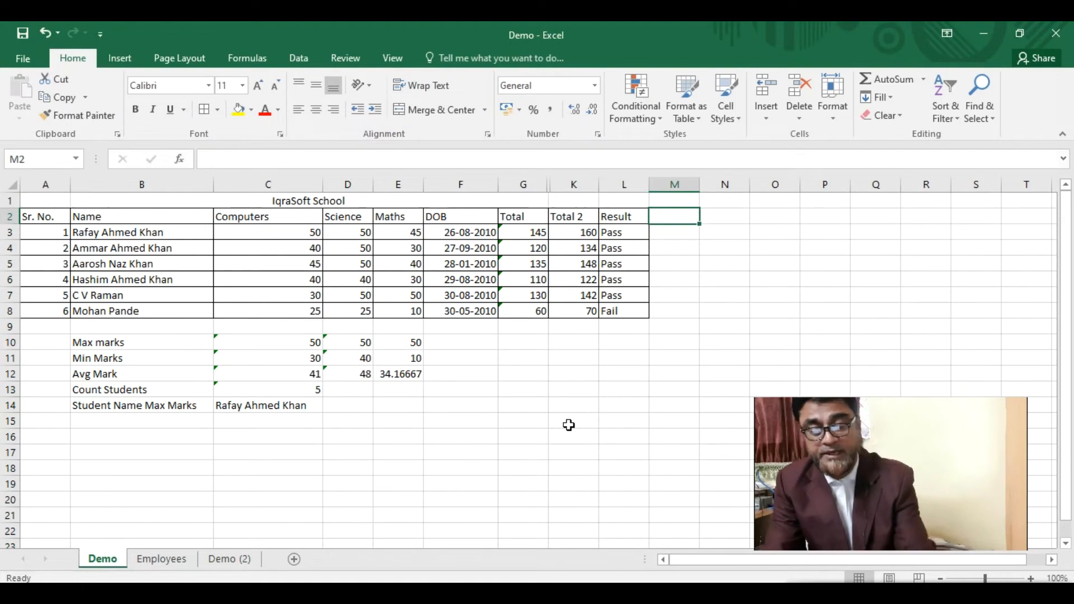
- Enter the heading Result Avg in cell M2
type("=")
key("Escape")
type("Resu")
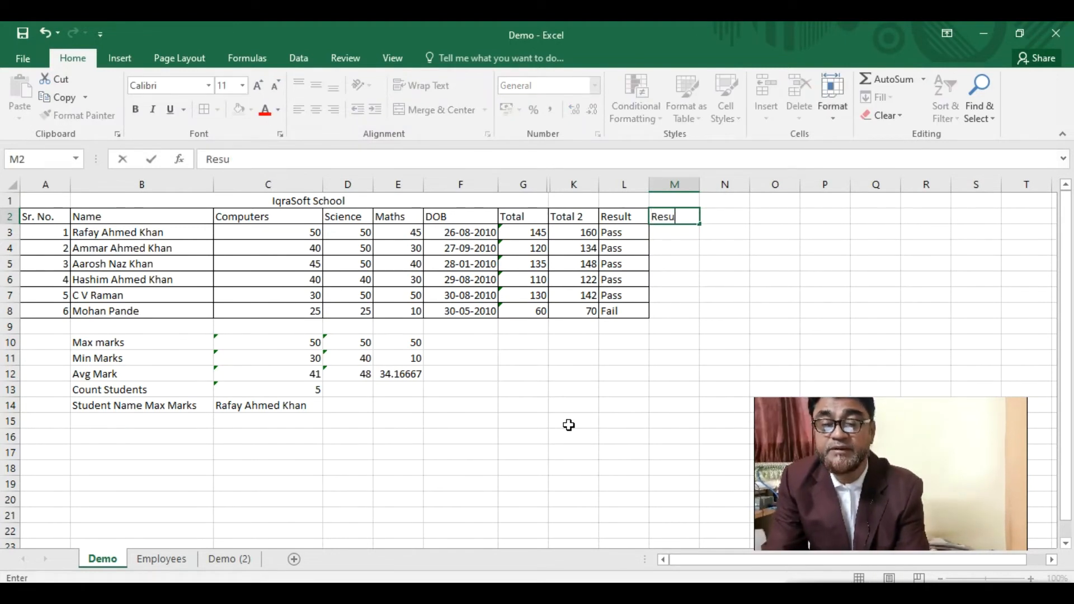
type("lt Avg")
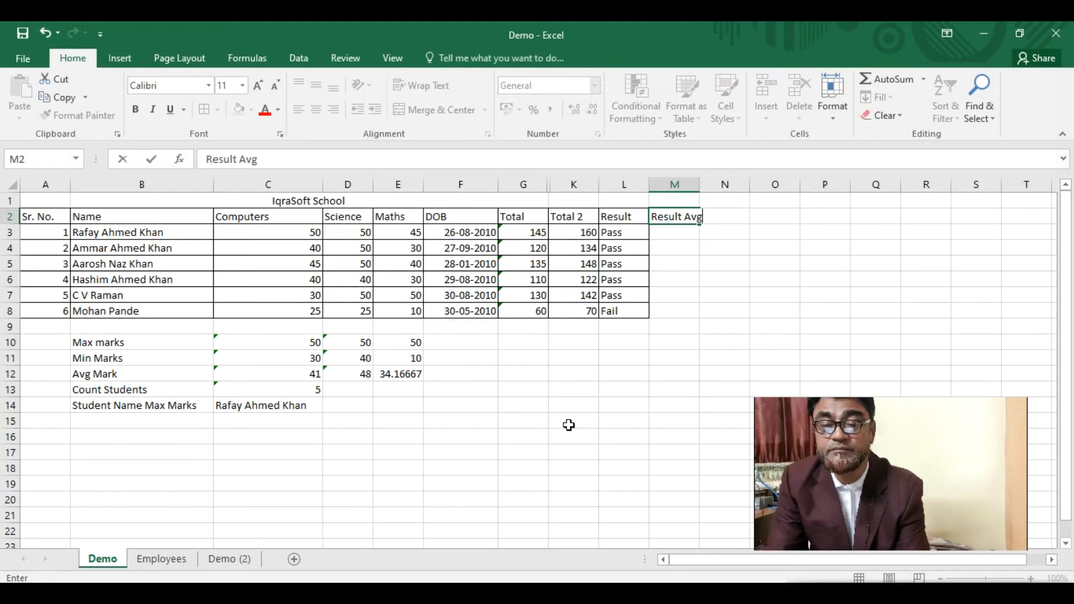
key("Return")
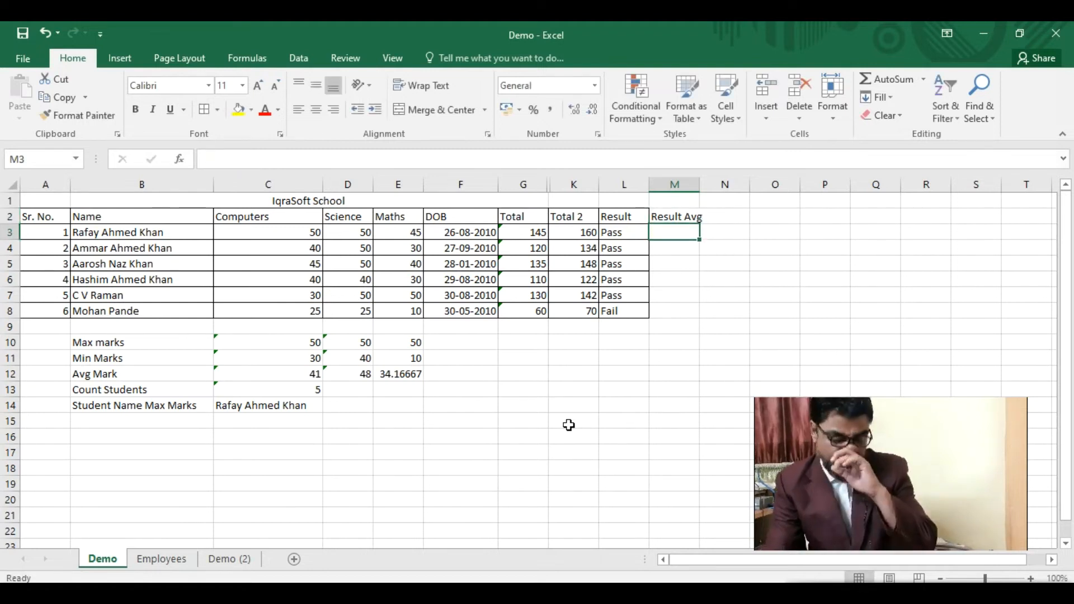
left_click(667, 215)
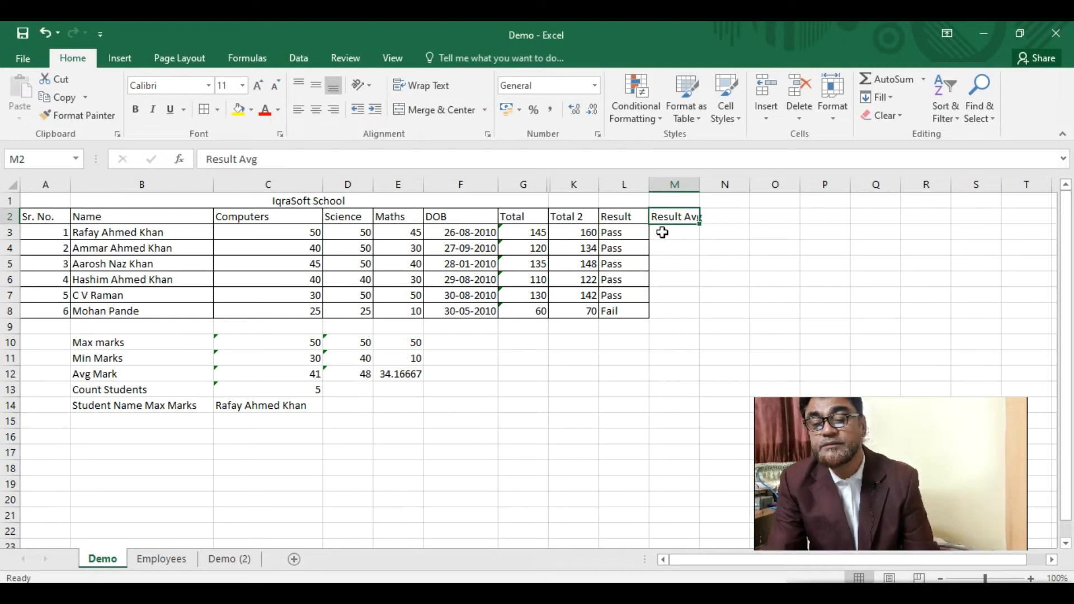
left_click(662, 232)
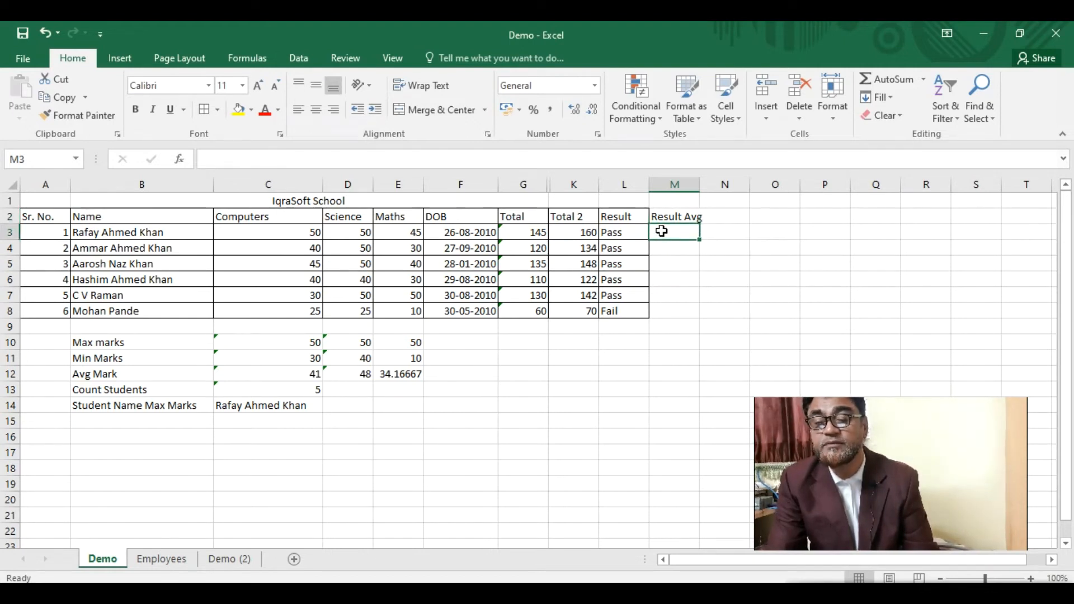
left_click(528, 233)
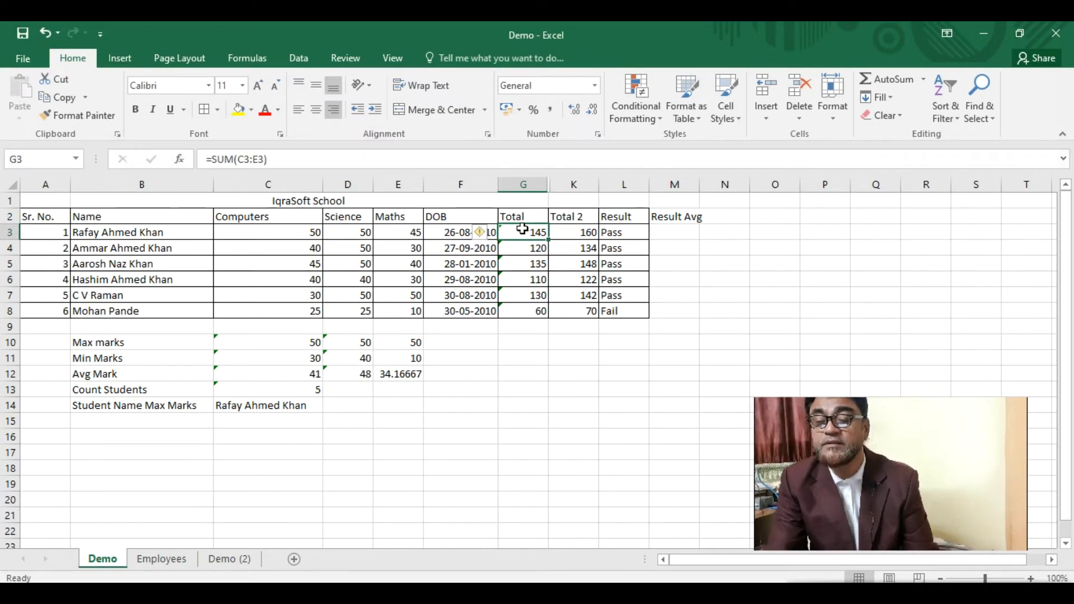
left_click(676, 217)
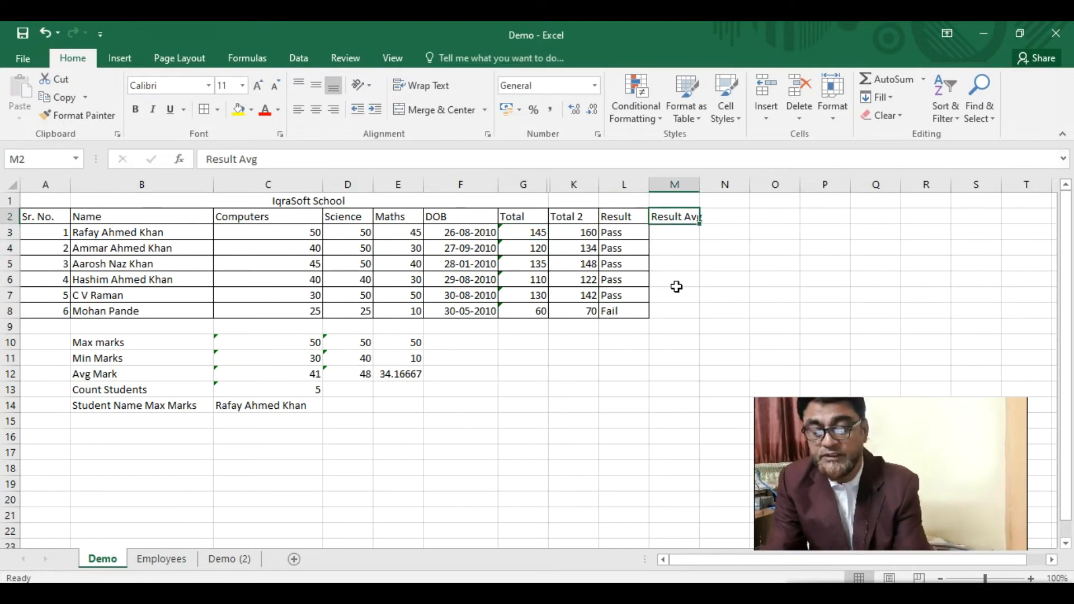
- Rename the M2 heading to 'Result on all subjects' and paste the all-subjects formula into M3
type("Result on all subjects")
key("Return")
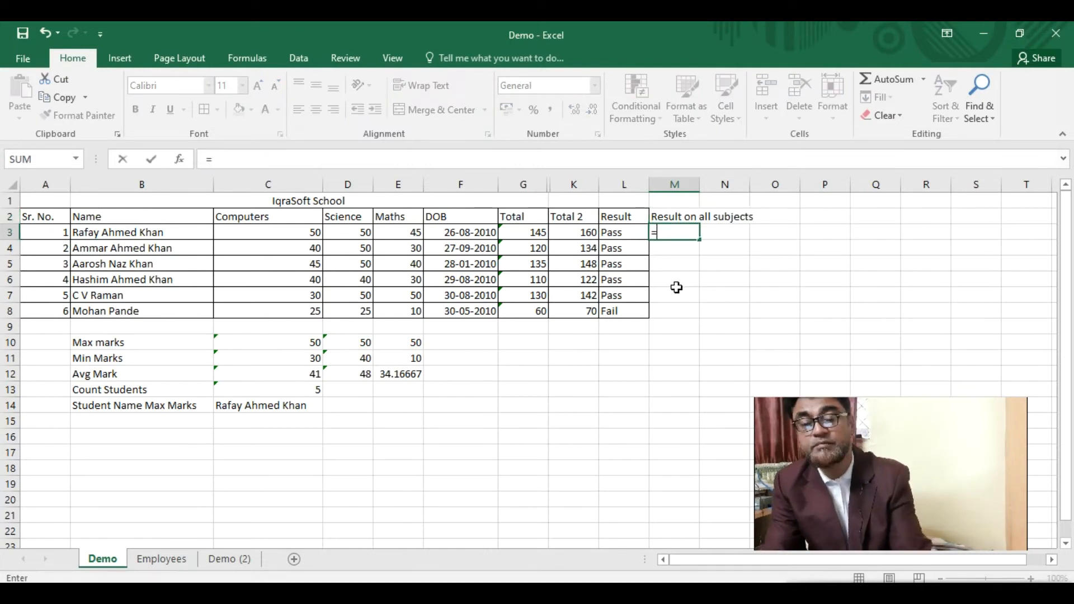
key("ctrl+v")
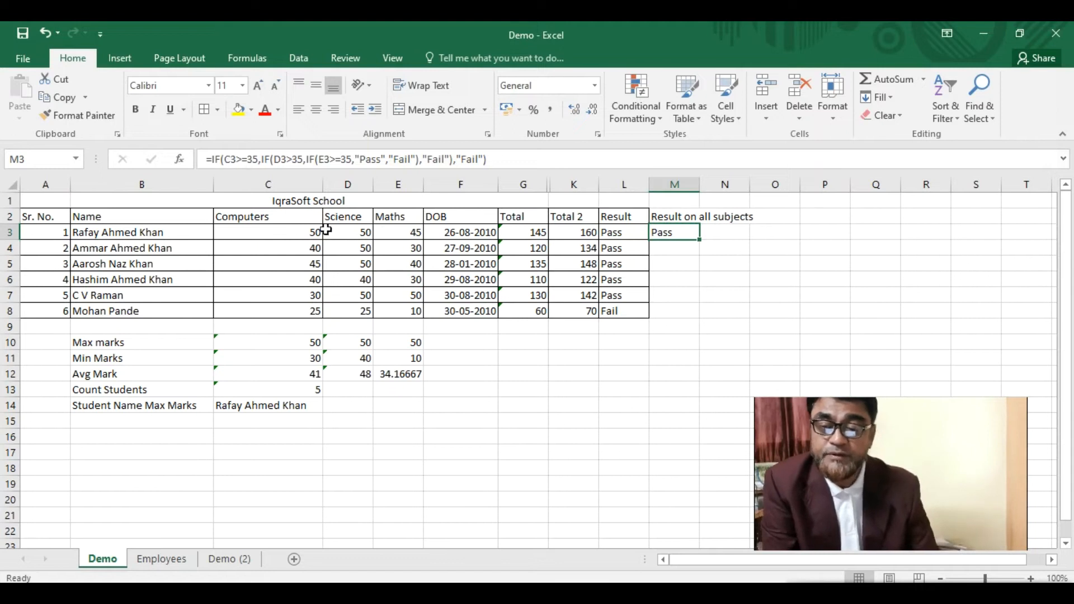
- Change the Science test in M3's nested IF from D3>35 to D3>=35
left_click(235, 160)
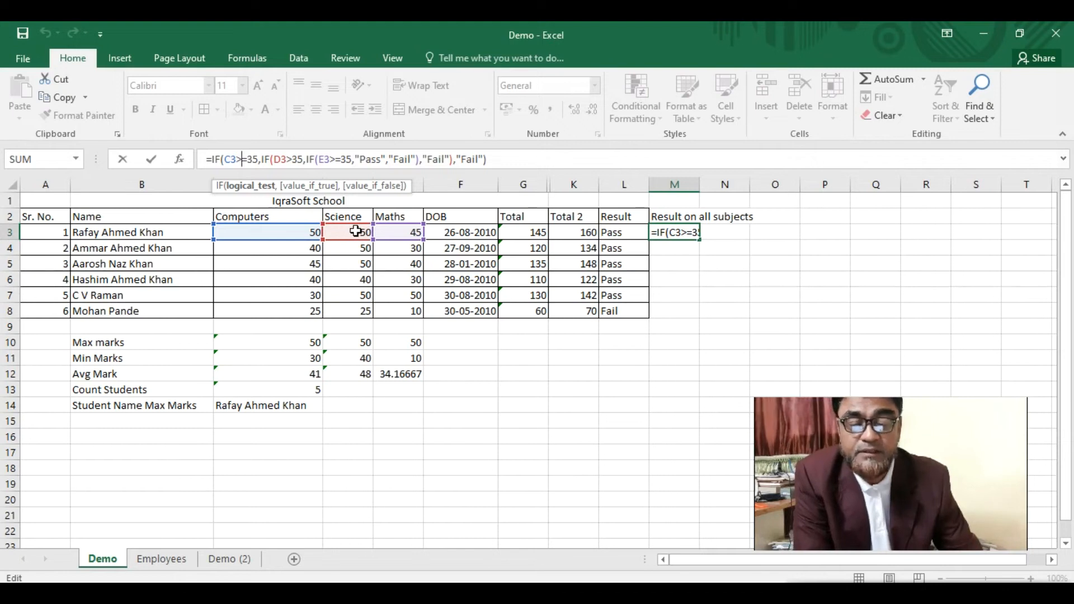
left_click(294, 159)
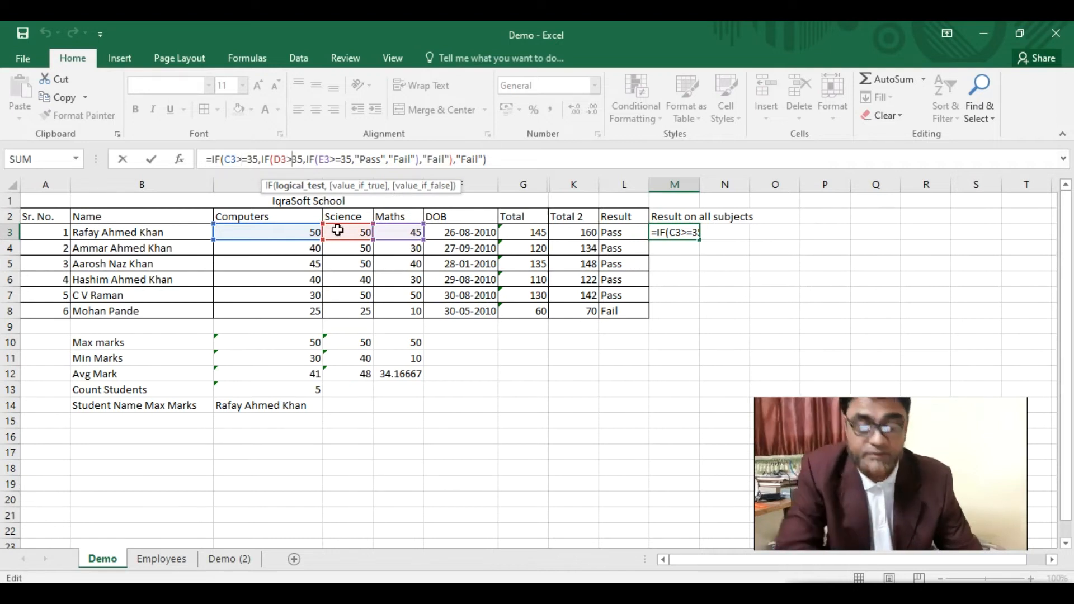
type("=")
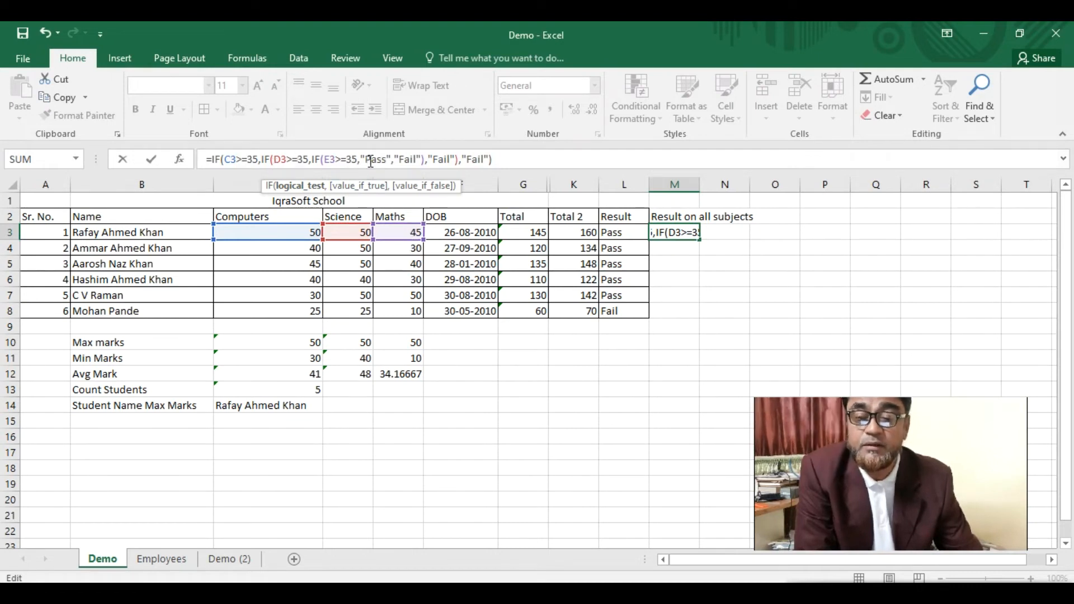
left_click(510, 160)
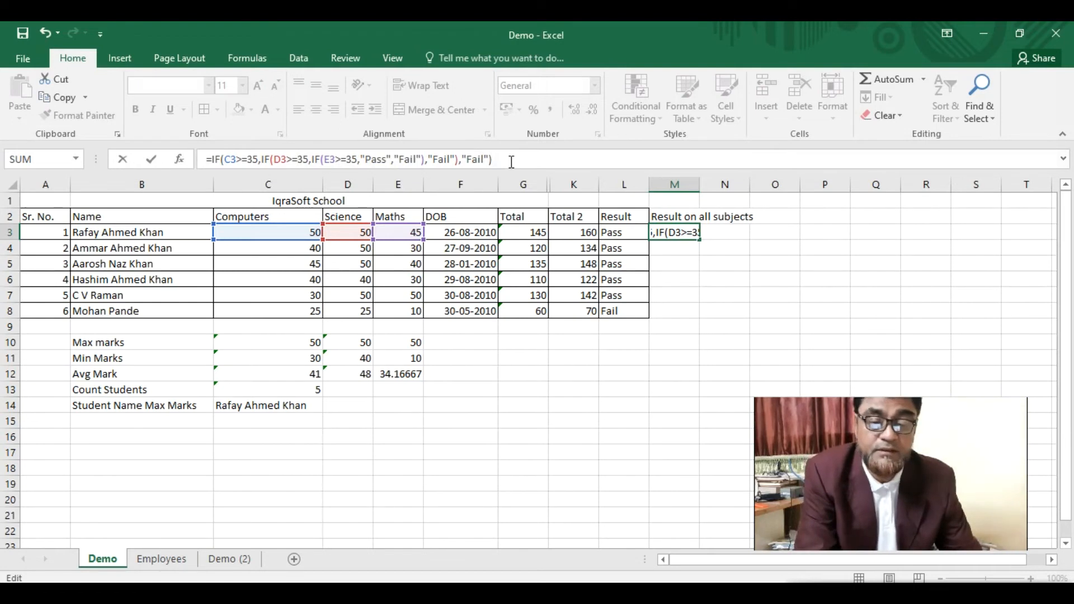
key("Return")
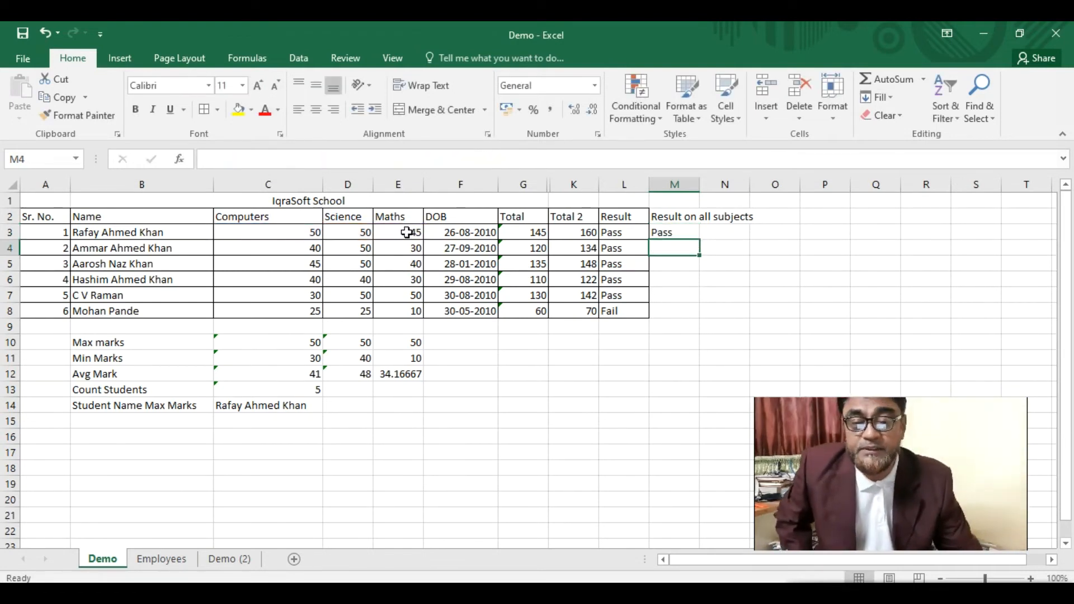
- Fill M3's nested IF down to M8 and spot-check the copies in M5 and M6
left_click(693, 234)
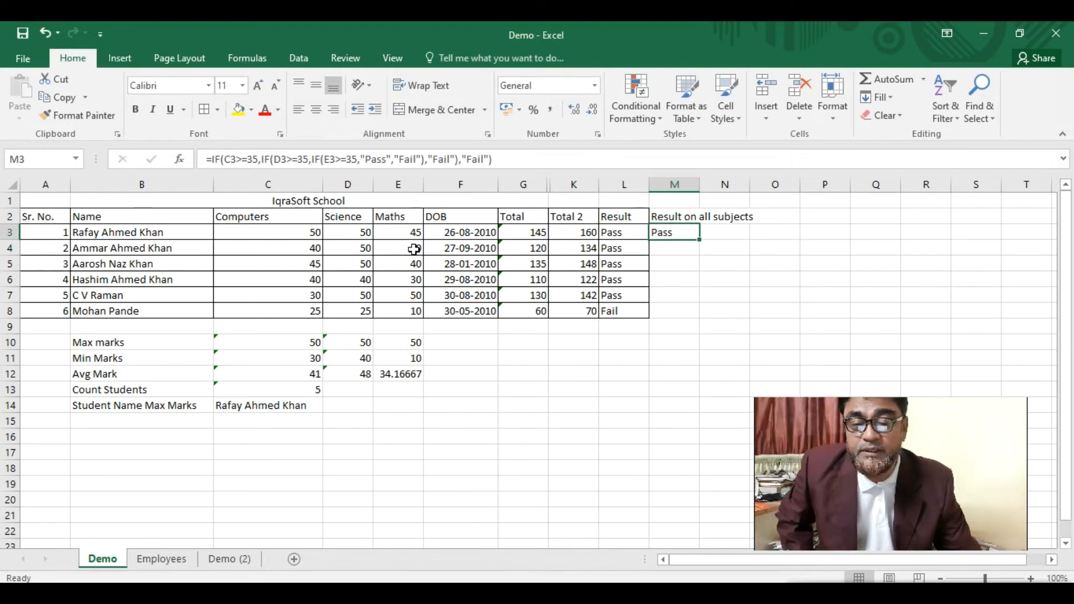
left_click_drag(700, 242, 697, 312)
left_click(660, 263)
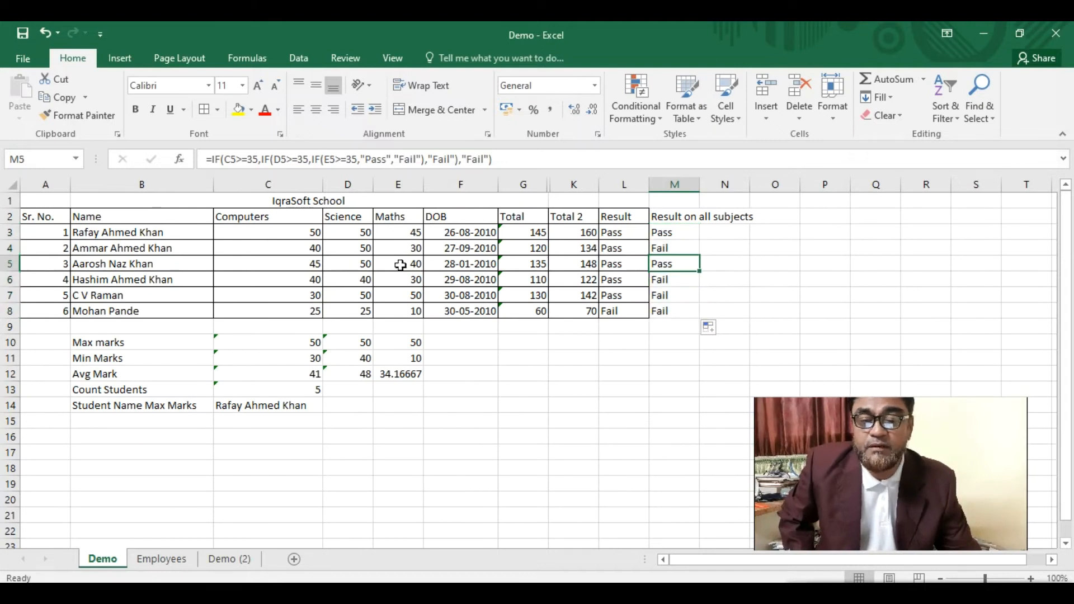
left_click(661, 278)
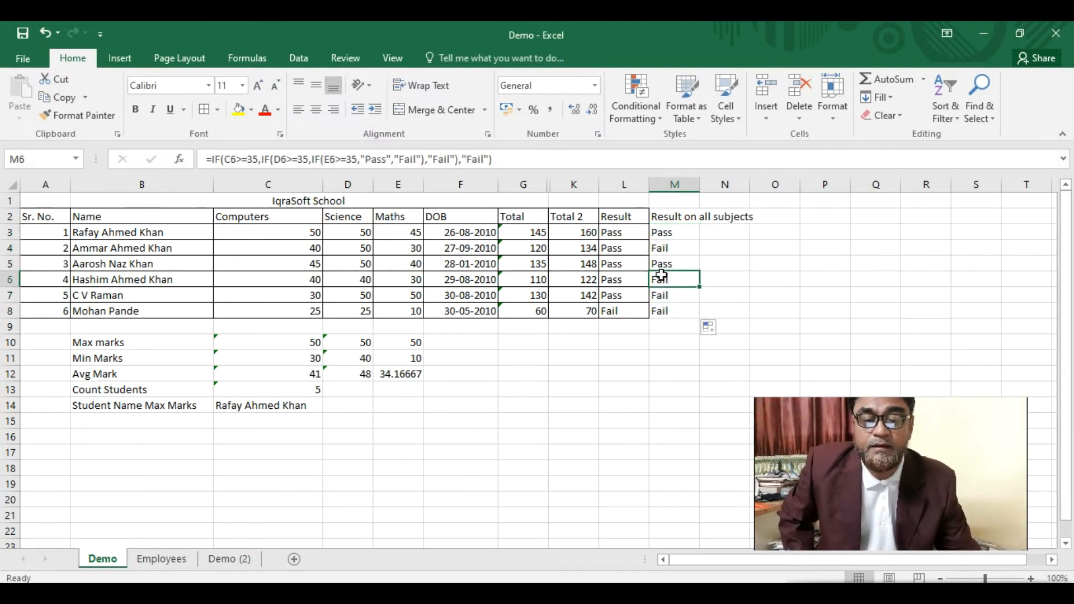
left_click(328, 295)
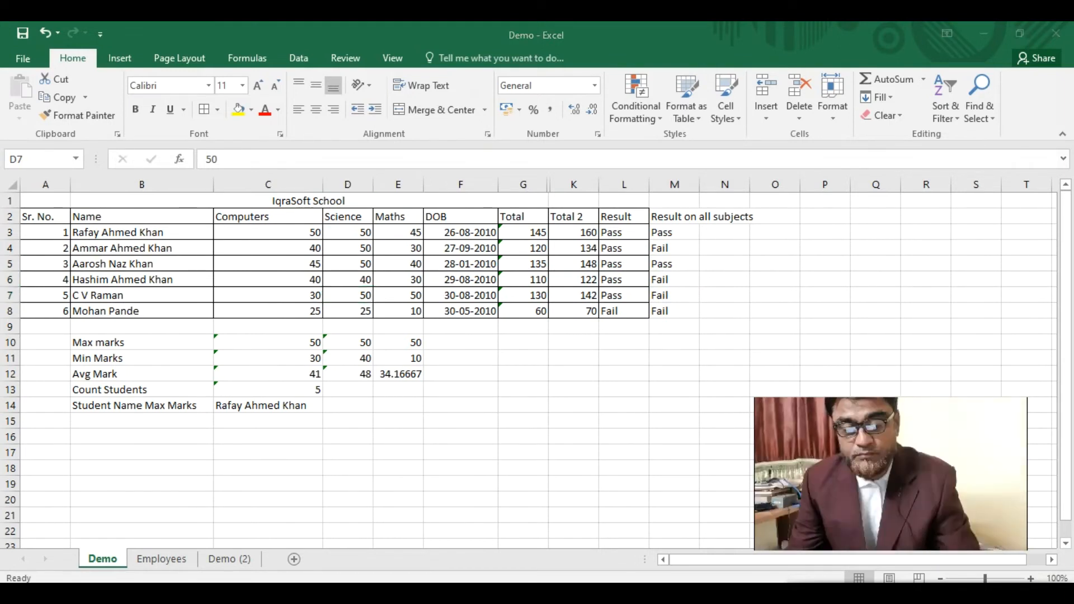
- Change the Maths mark in E4 to 35 and border the result column M2:M8
left_click(404, 246)
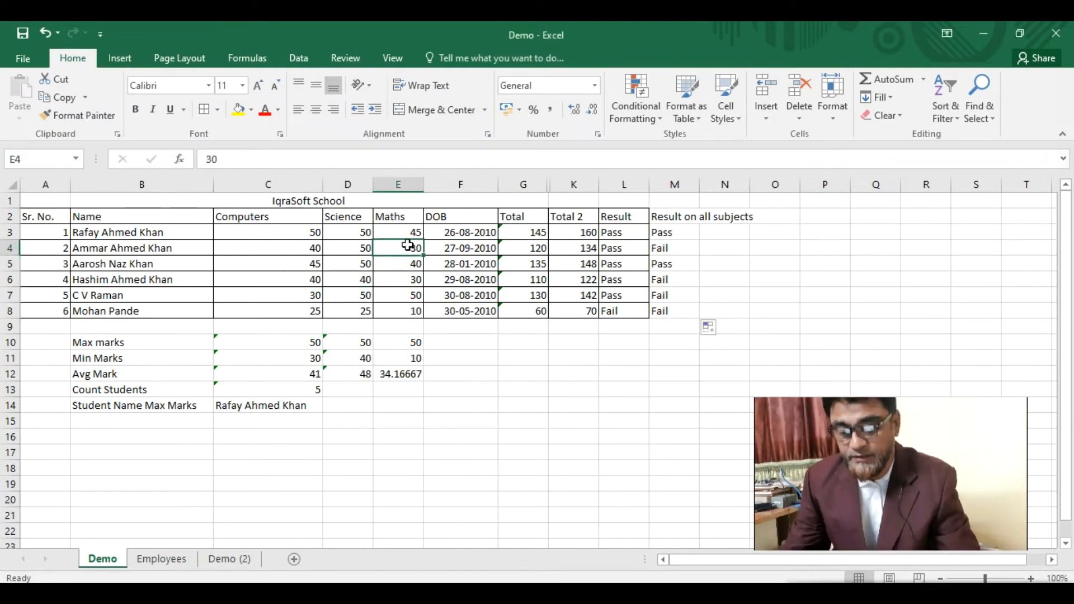
type("35")
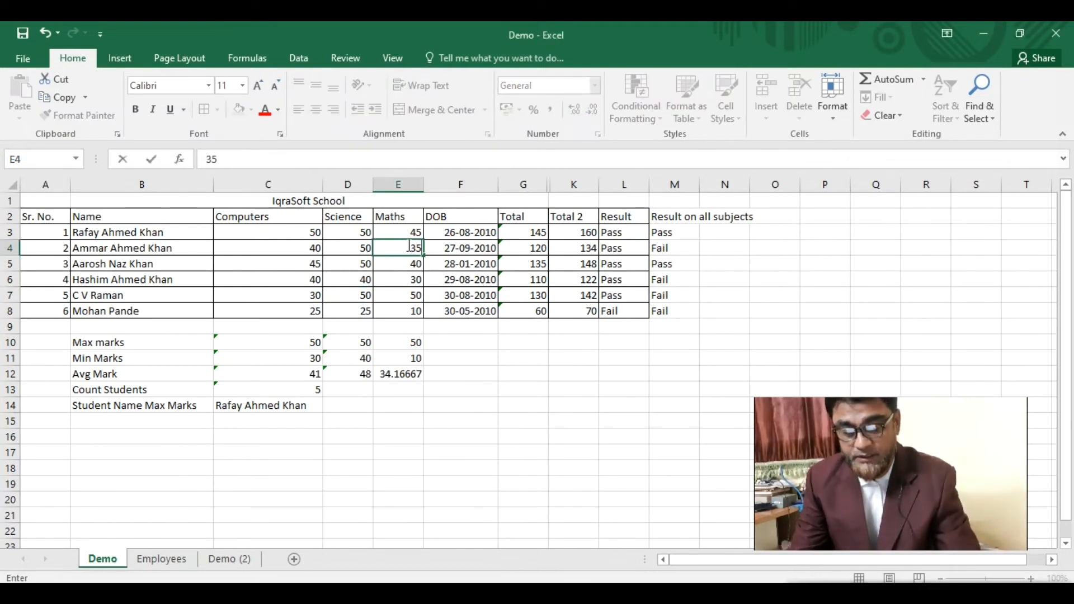
key("Return")
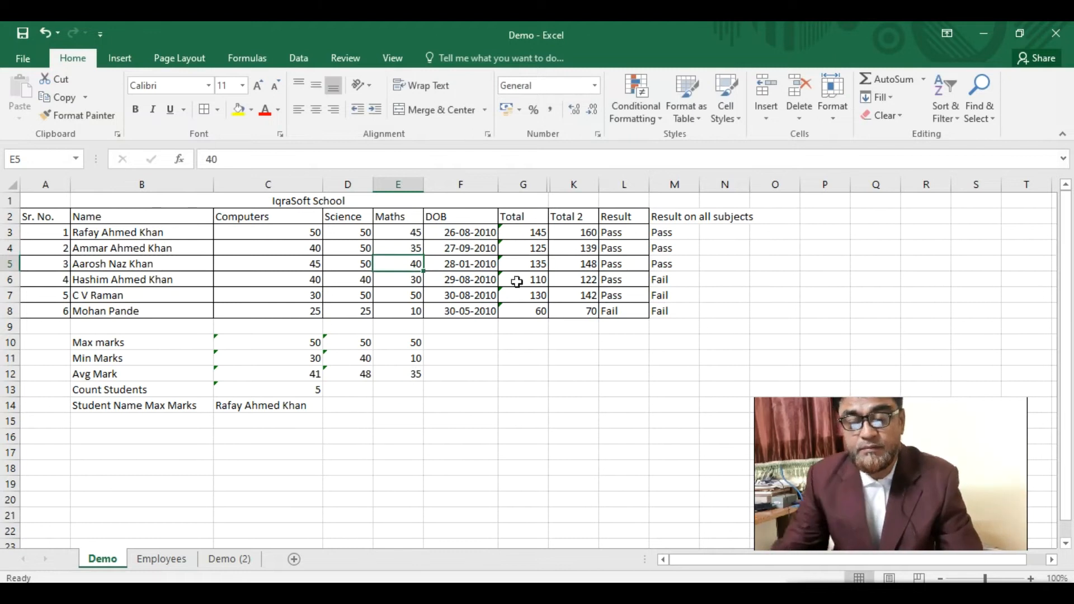
left_click_drag(666, 219, 674, 311)
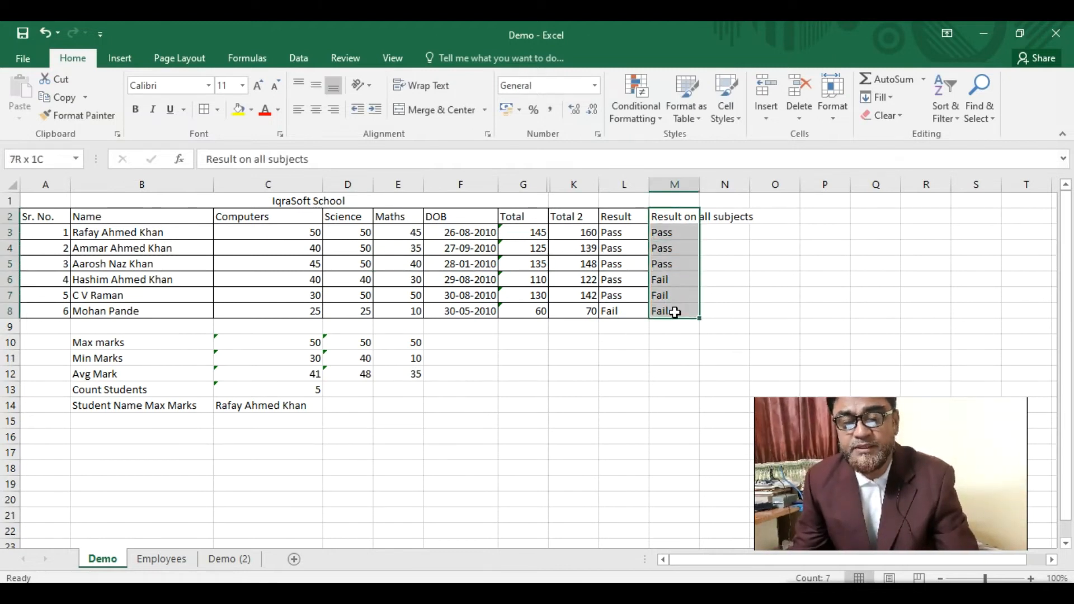
left_click(209, 110)
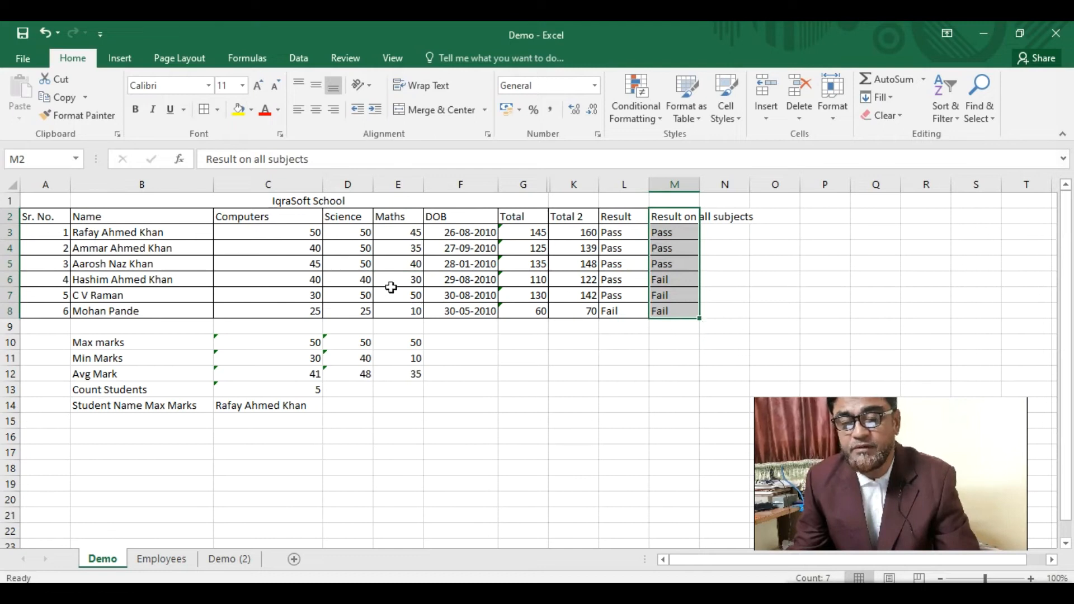
- Enter 35 in E6 and C7 so only the sixth student fails
left_click(415, 279)
type("35")
left_click(528, 420)
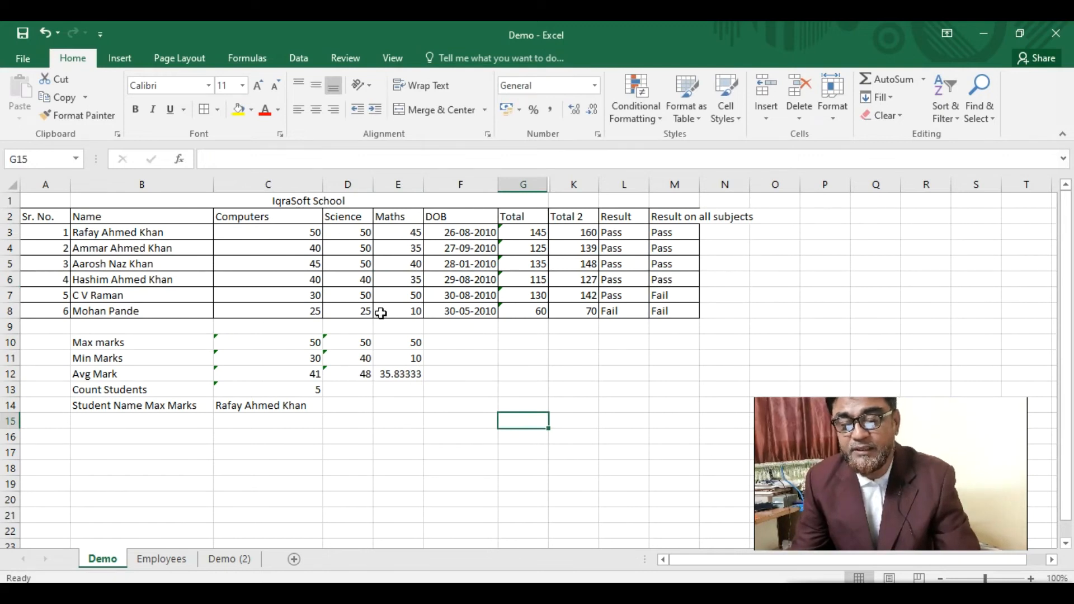
left_click(316, 295)
type("35")
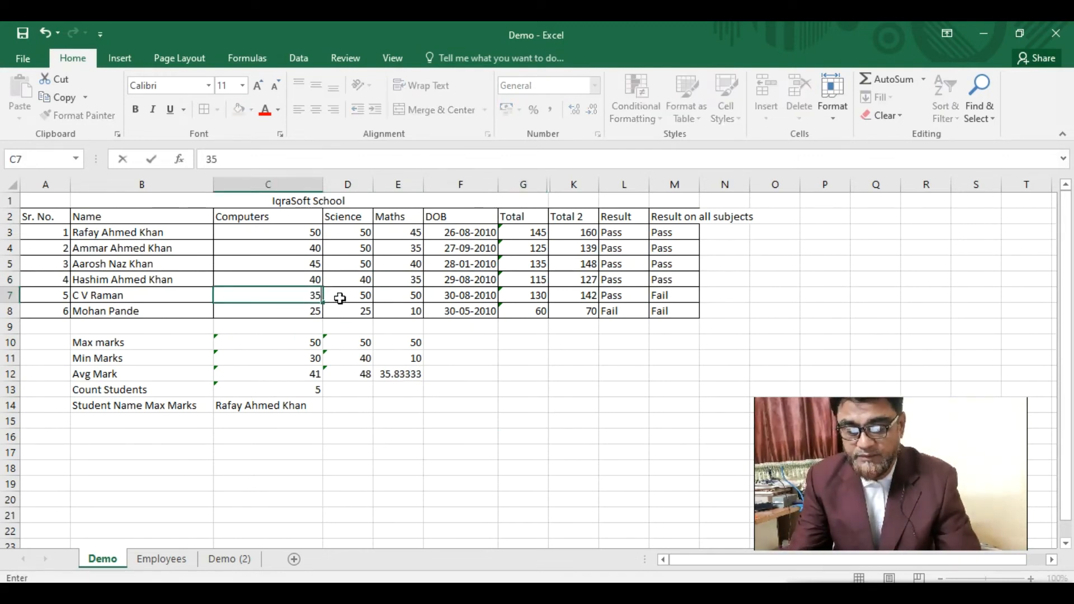
key("Return")
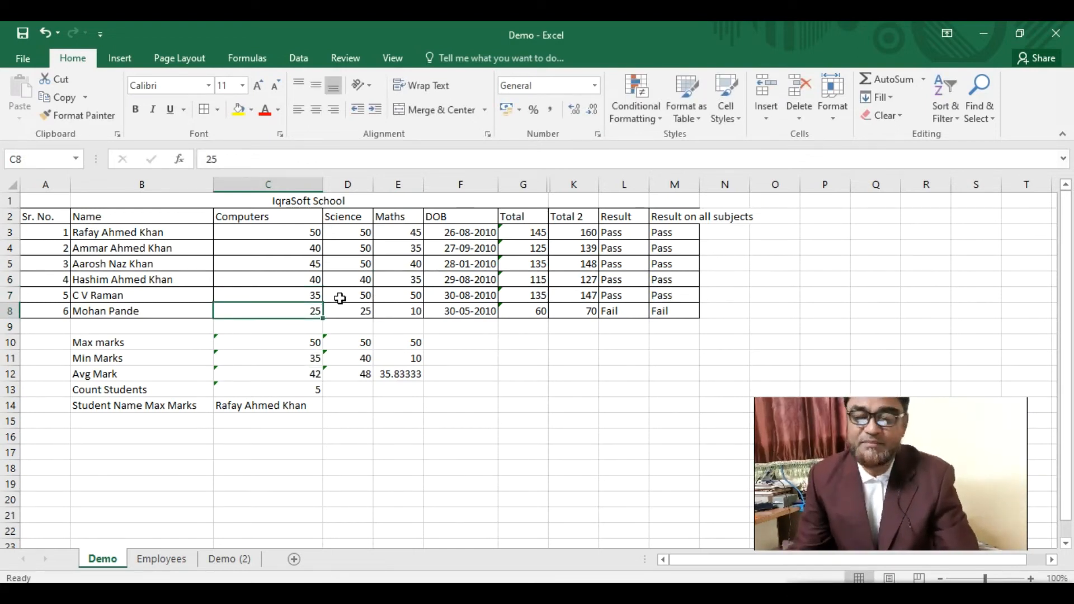
left_click(685, 234)
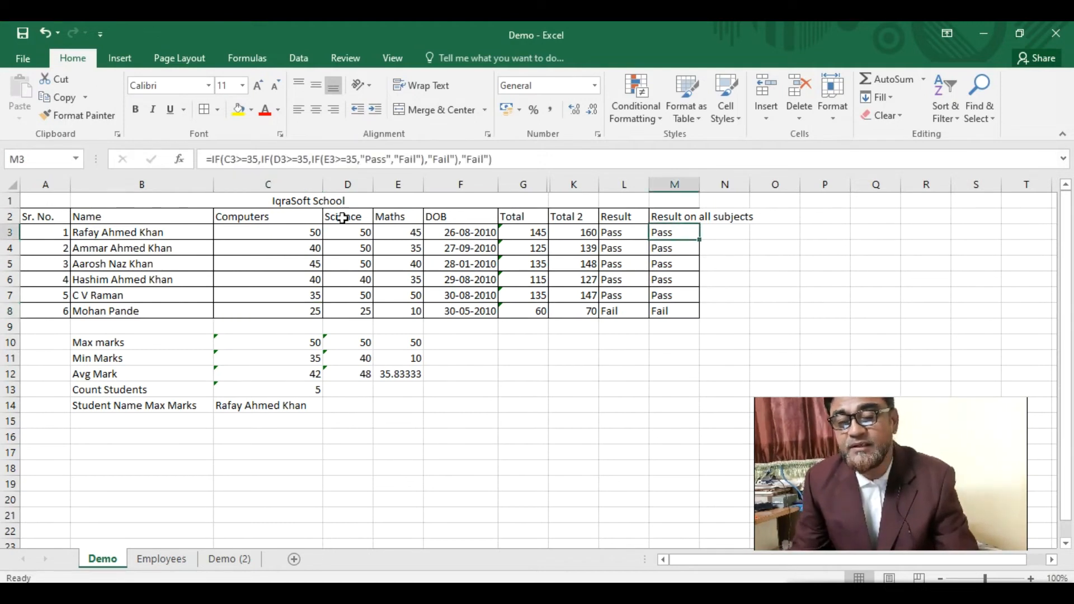
- Review the summary formulas in C10:C14 and the Science Max marks formula in D10
left_click(279, 342)
left_click(278, 362)
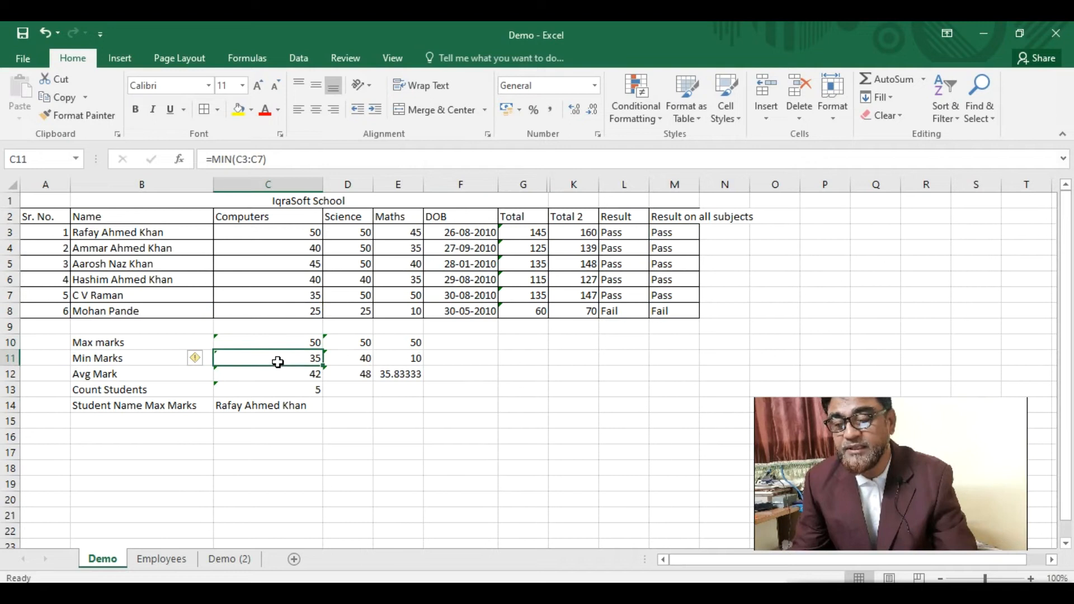
left_click(276, 374)
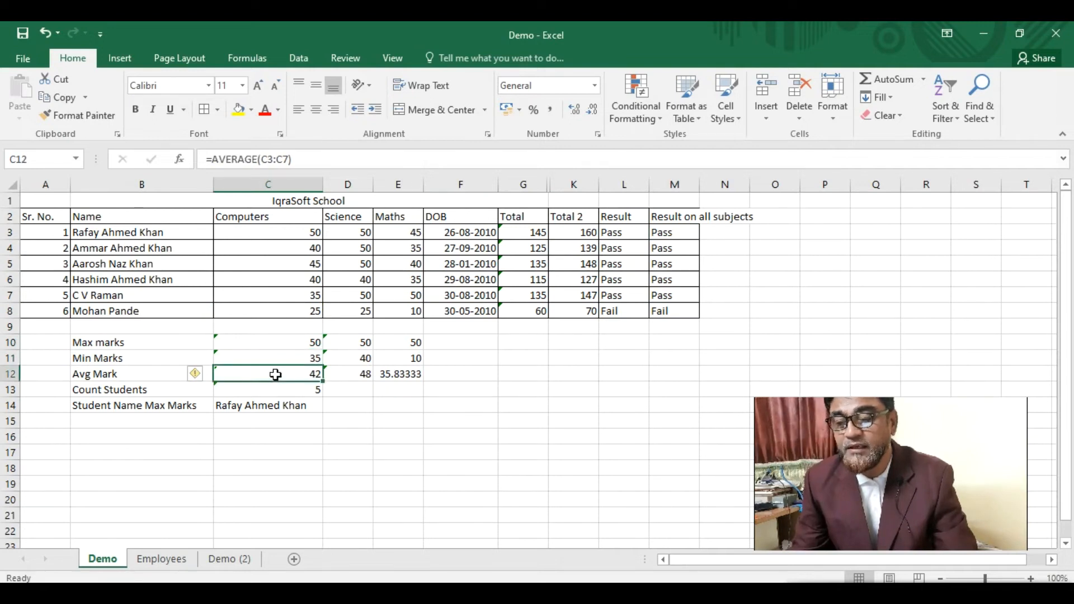
left_click(279, 387)
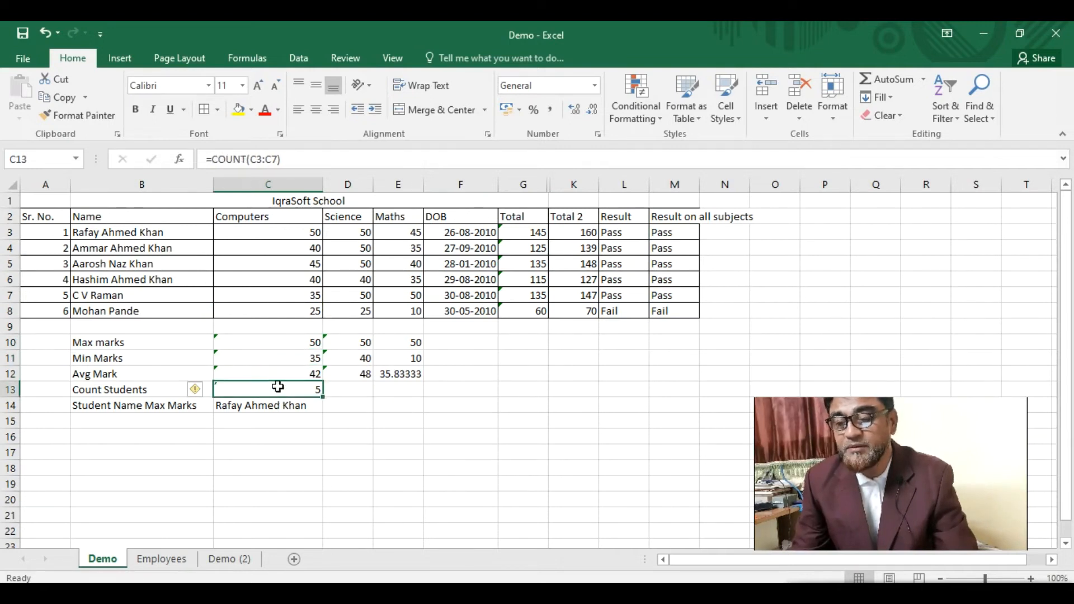
left_click(270, 407)
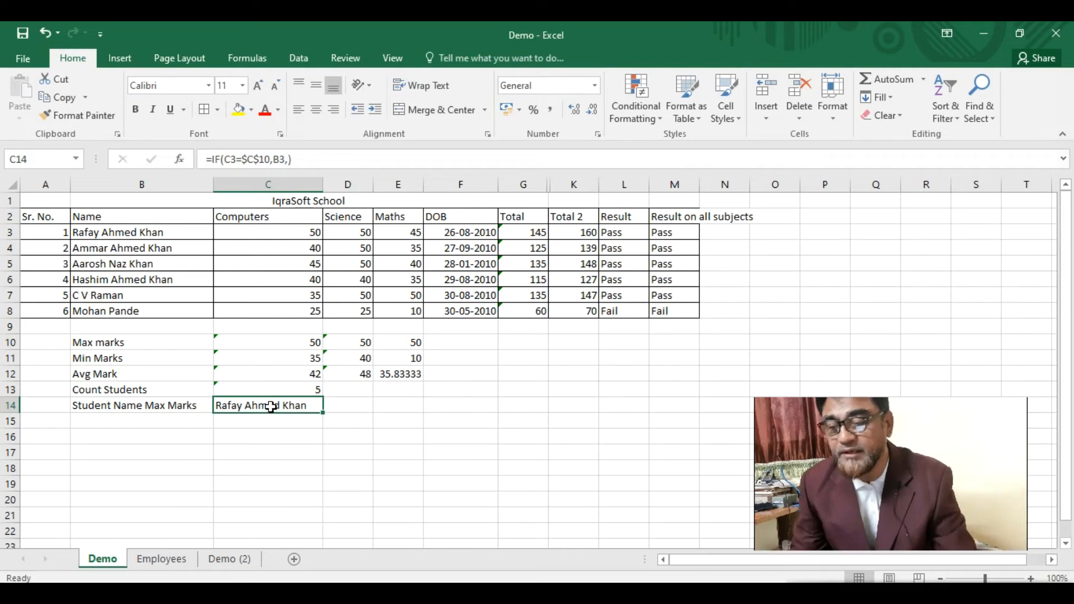
left_click(358, 341)
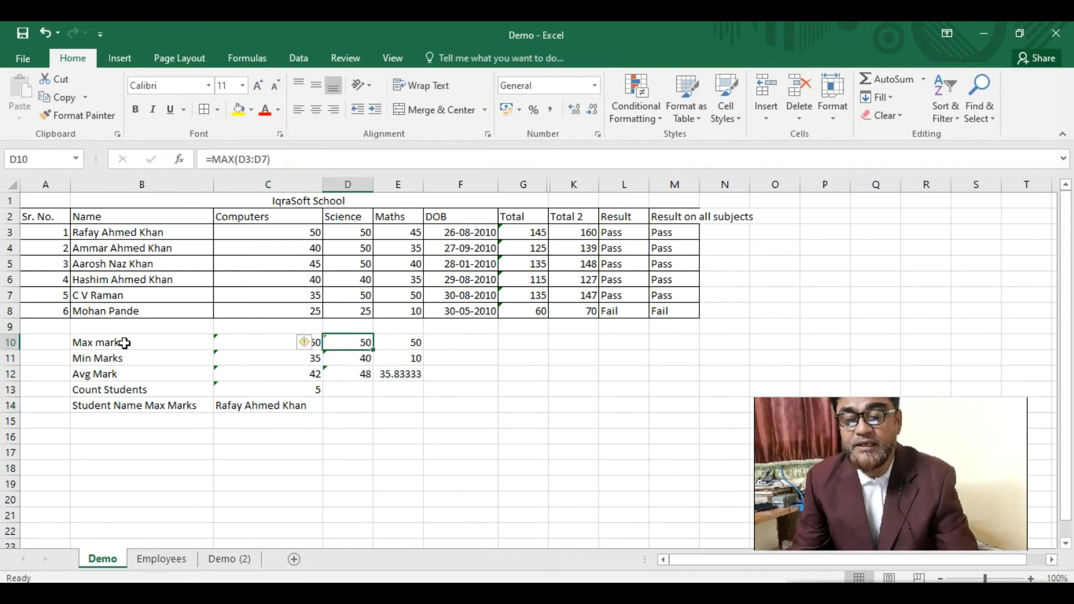
- Extend the Max marks formulas in D10 and C10 to include row 8
mouse_move(305, 344)
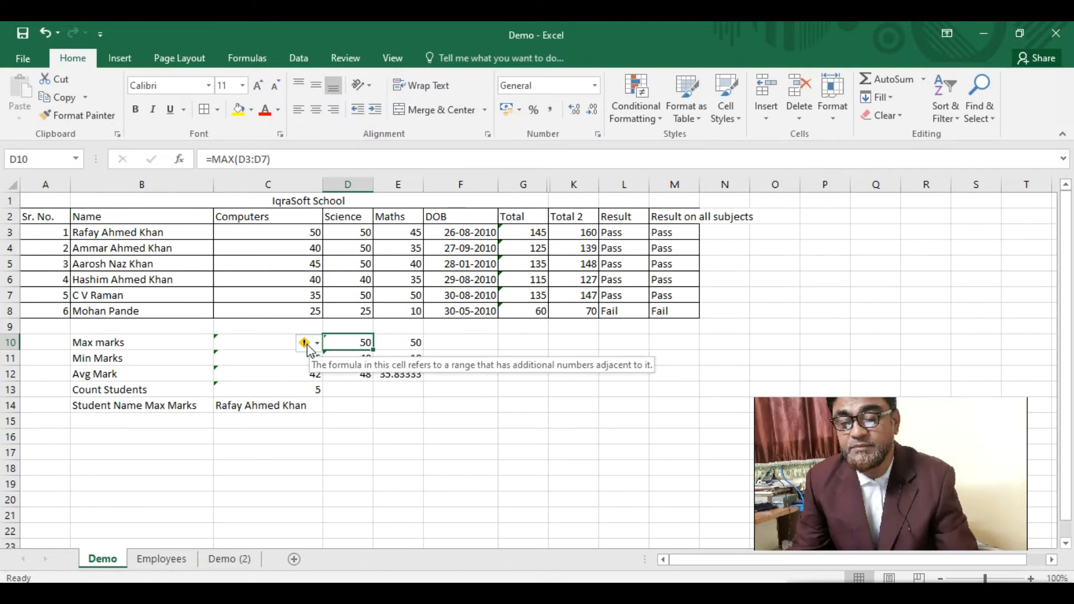
left_click(317, 348)
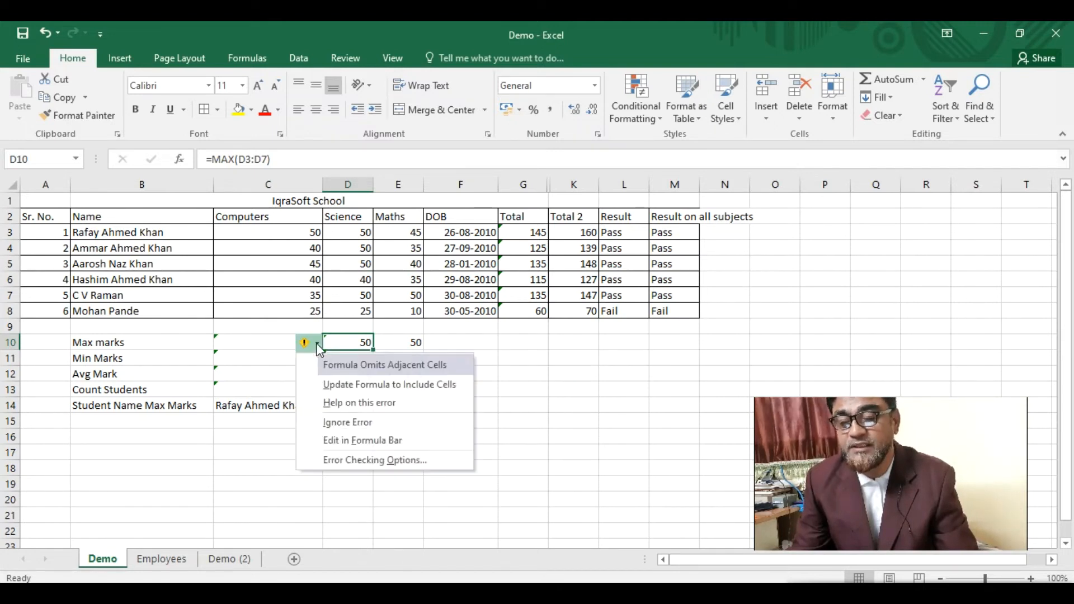
left_click(352, 384)
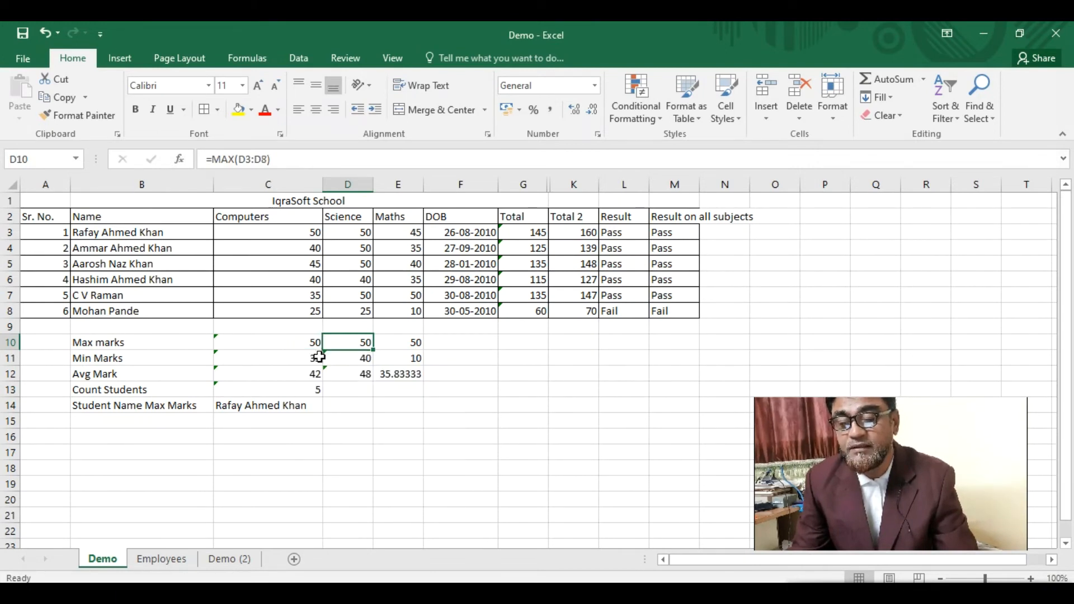
left_click(306, 343)
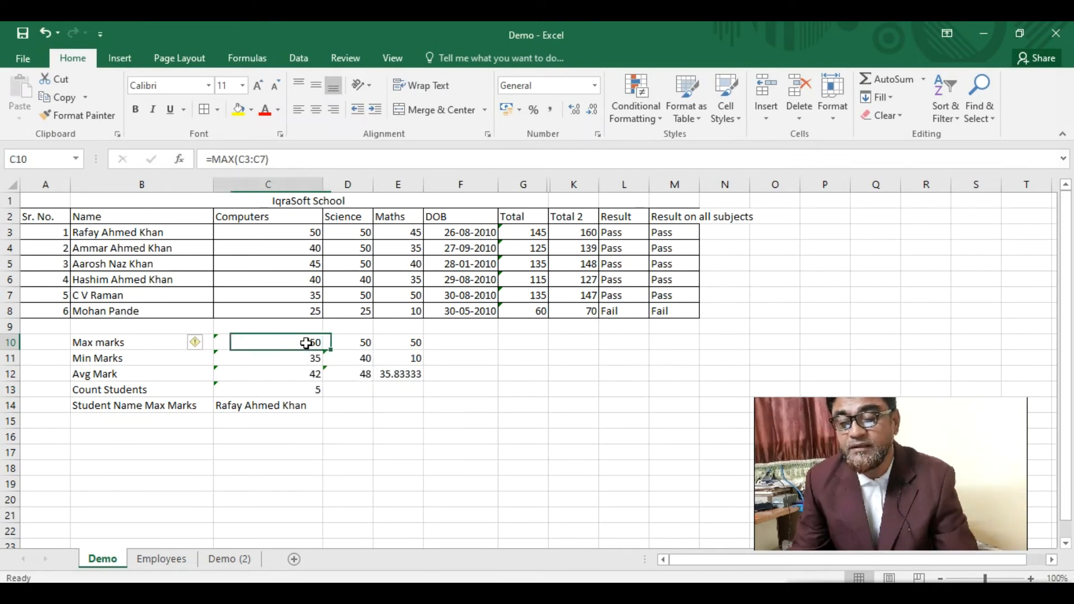
left_click(196, 344)
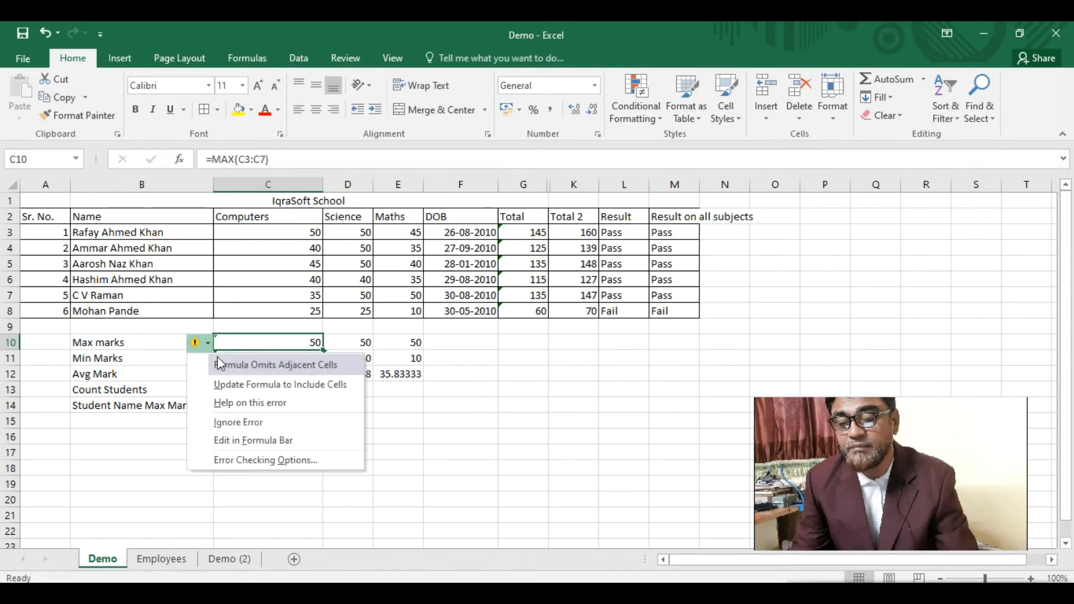
left_click(254, 385)
- Check the Max marks cells D10 and E10, then go back to the result formula in M3
left_click(351, 346)
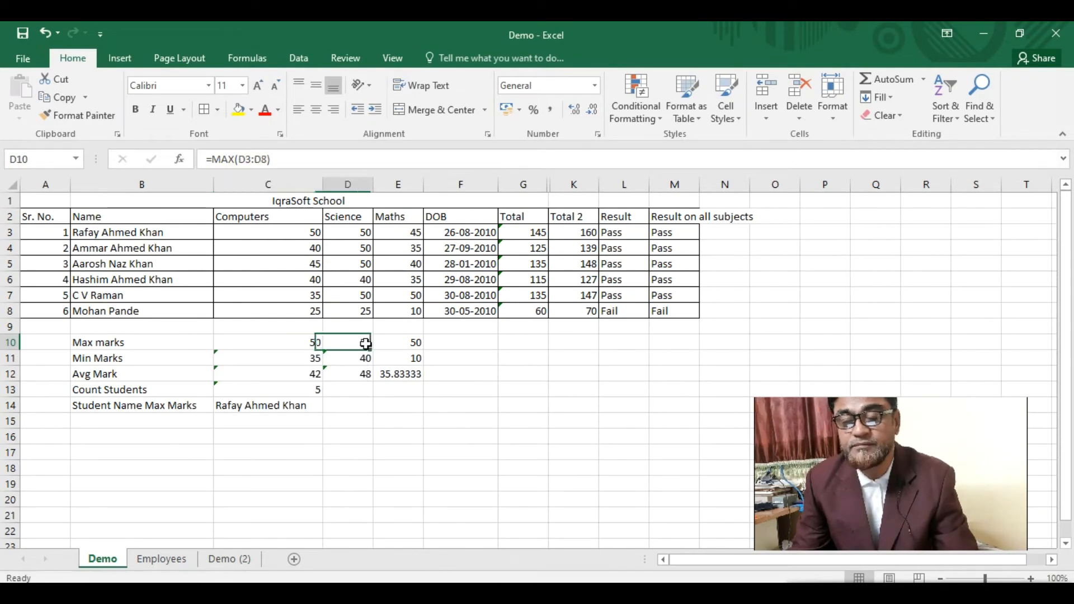
left_click(417, 343)
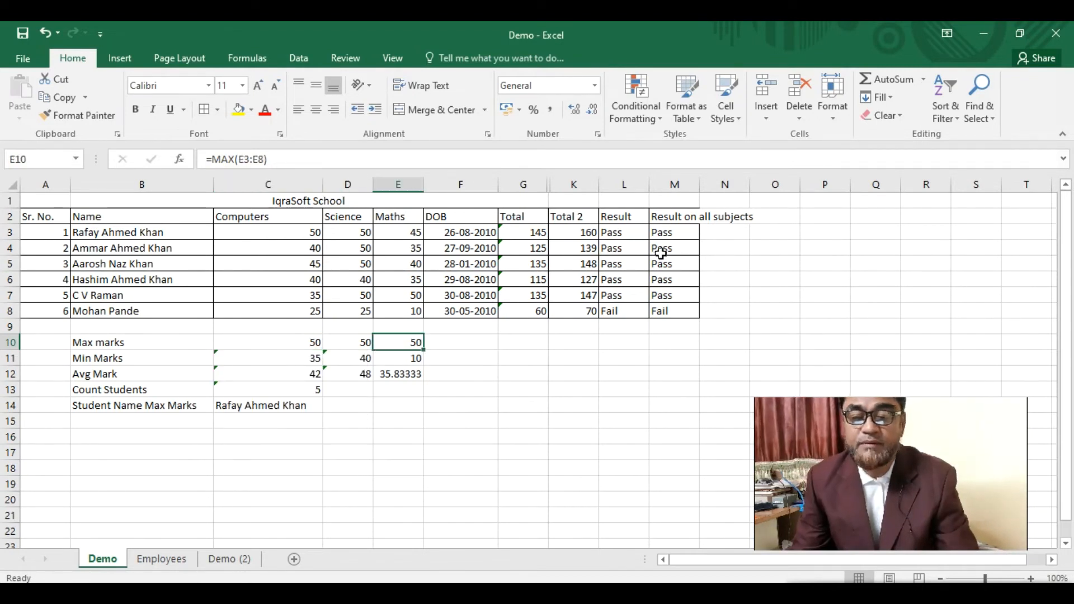
left_click(663, 231)
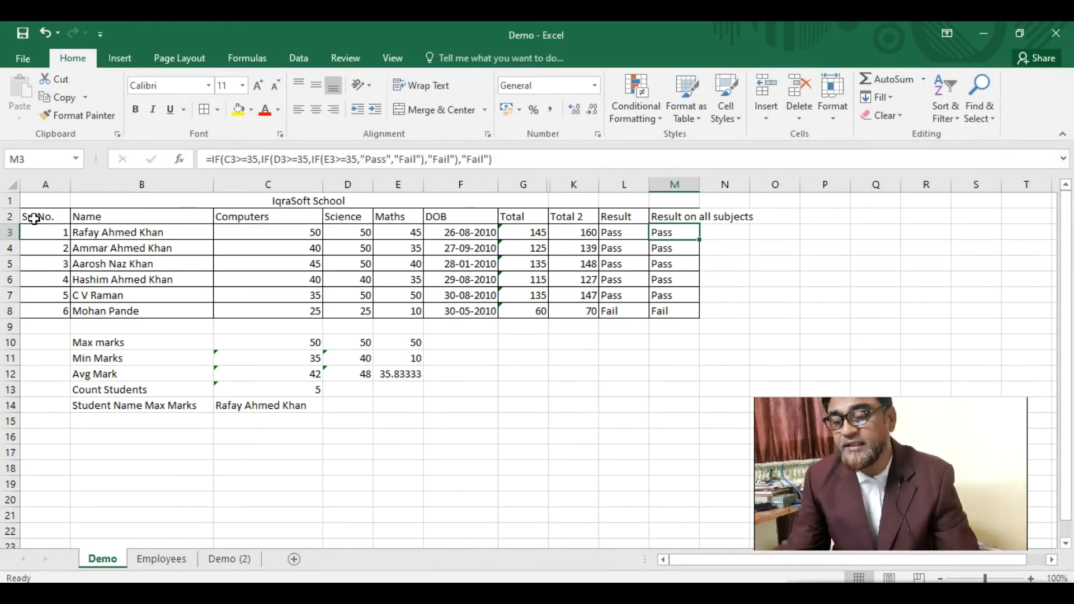
- Middle-align and centre A2:A8, the Sr. No. heading and serial numbers 1–6
left_click_drag(32, 216, 37, 308)
left_click(316, 86)
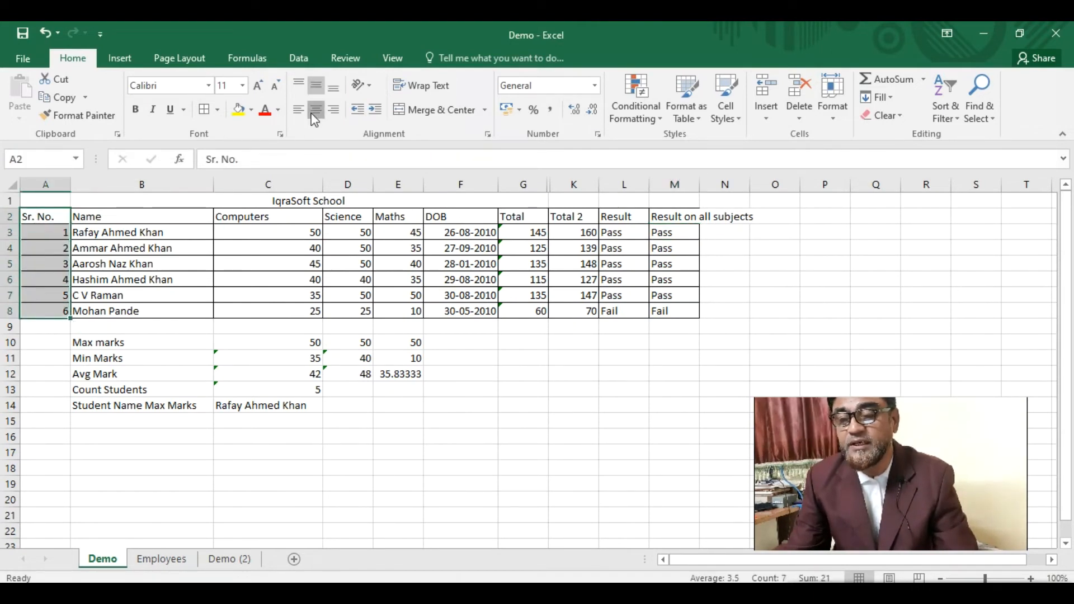
left_click(317, 110)
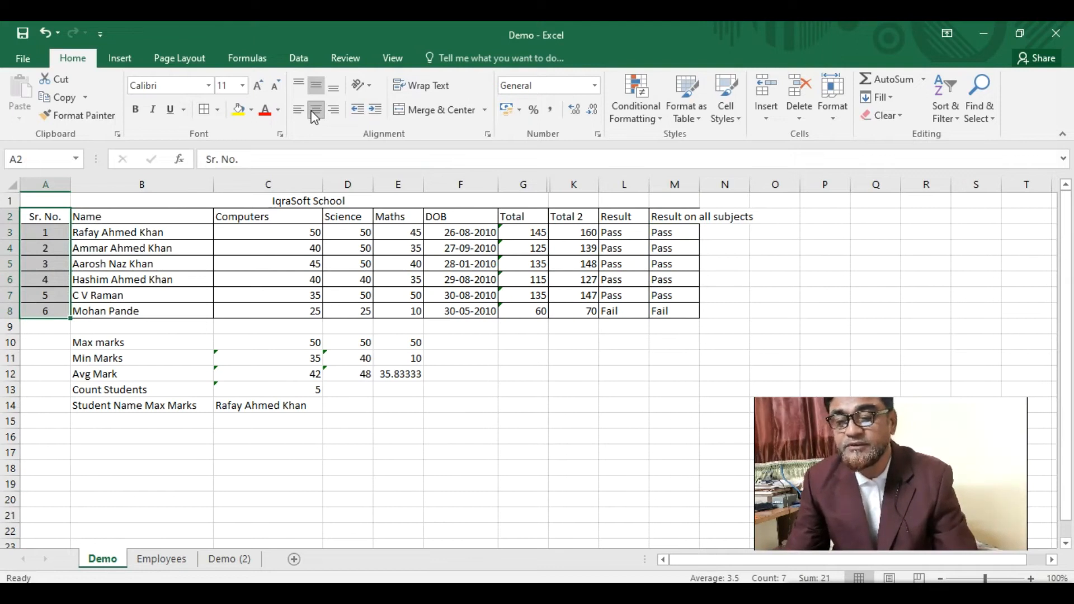
left_click(171, 229)
left_click(152, 406)
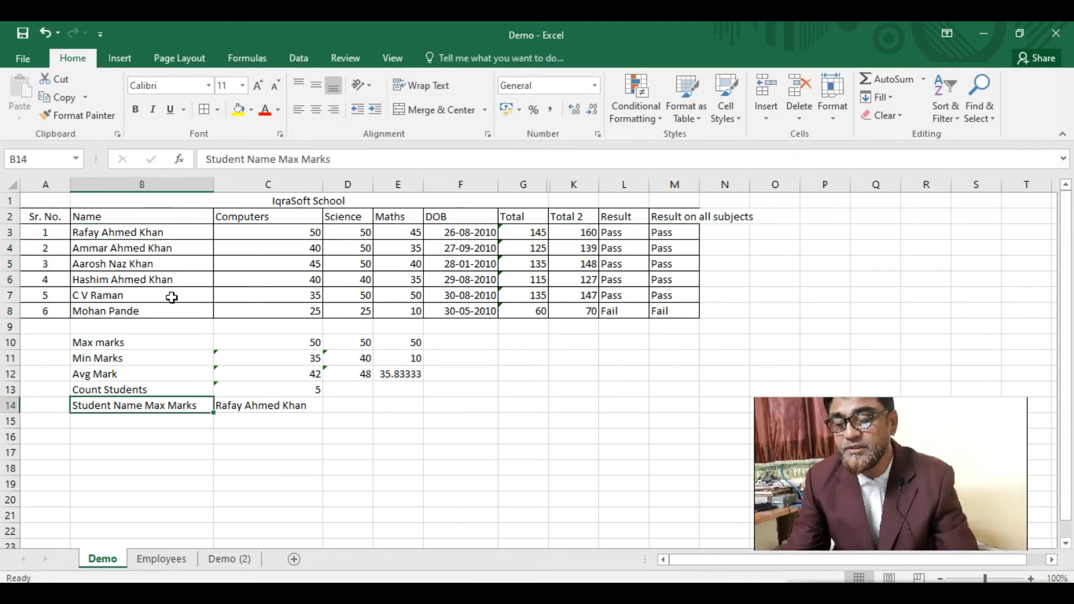
left_click_drag(277, 217, 279, 309)
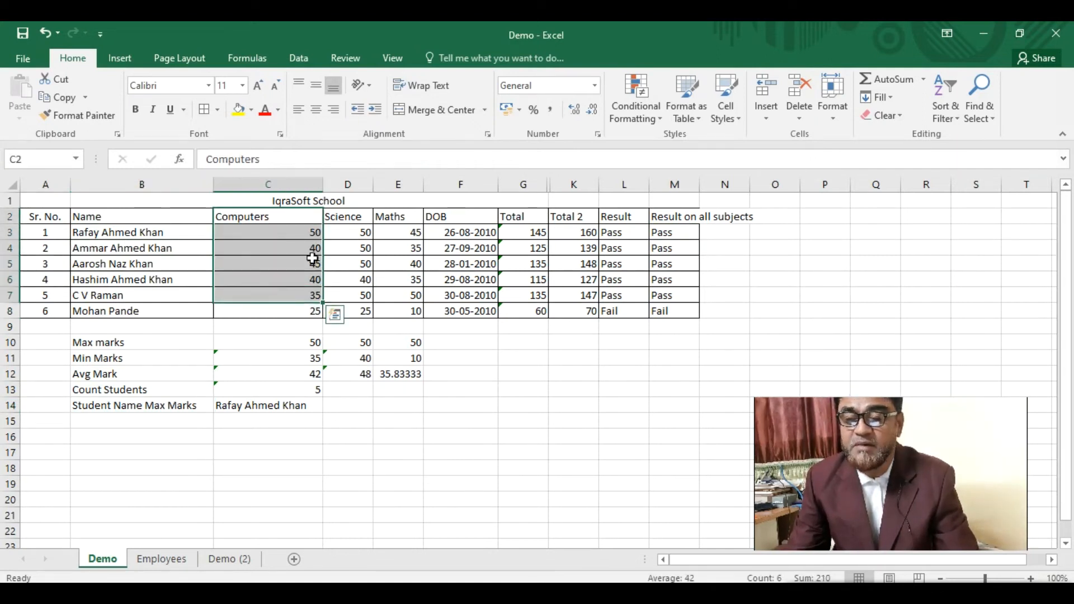
left_click(290, 312)
- Drag column C narrower to fit the Computers marks, and adjust the Science column width
left_click_drag(323, 185, 250, 206)
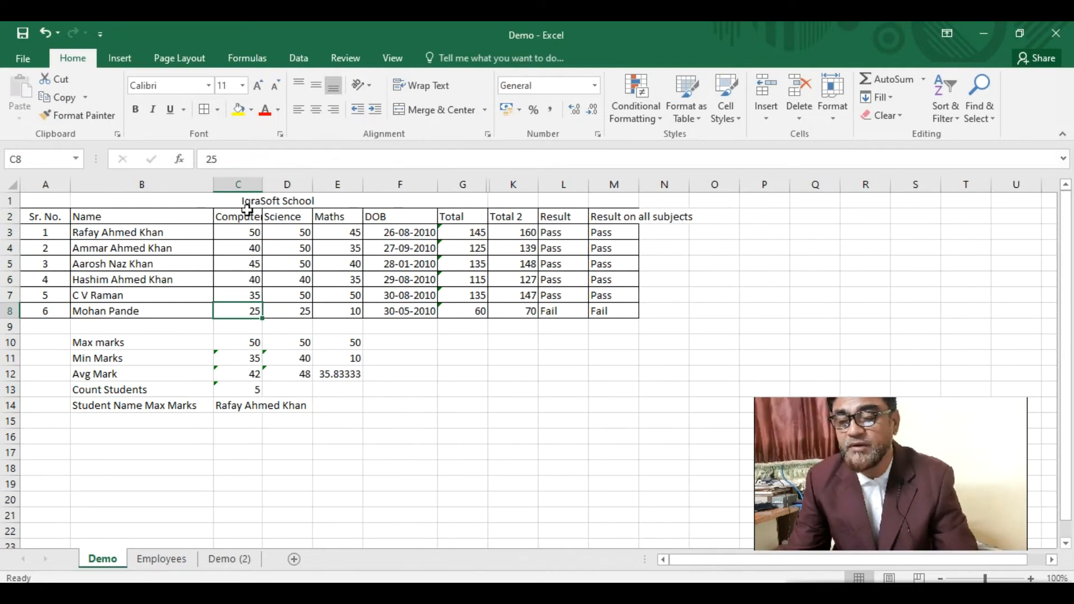
left_click(259, 230)
left_click(278, 216)
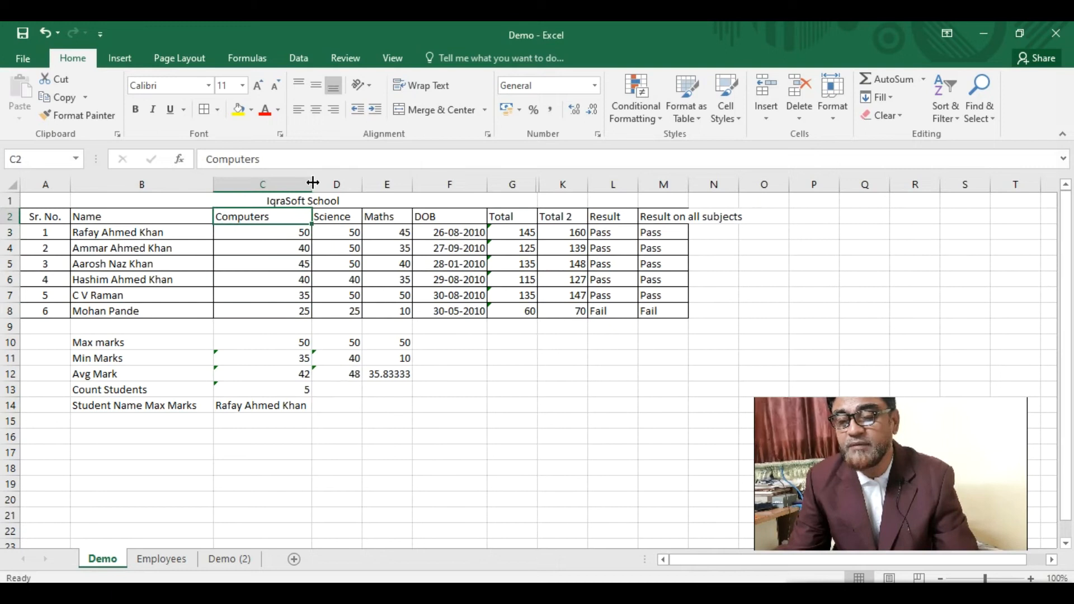
left_click(275, 230)
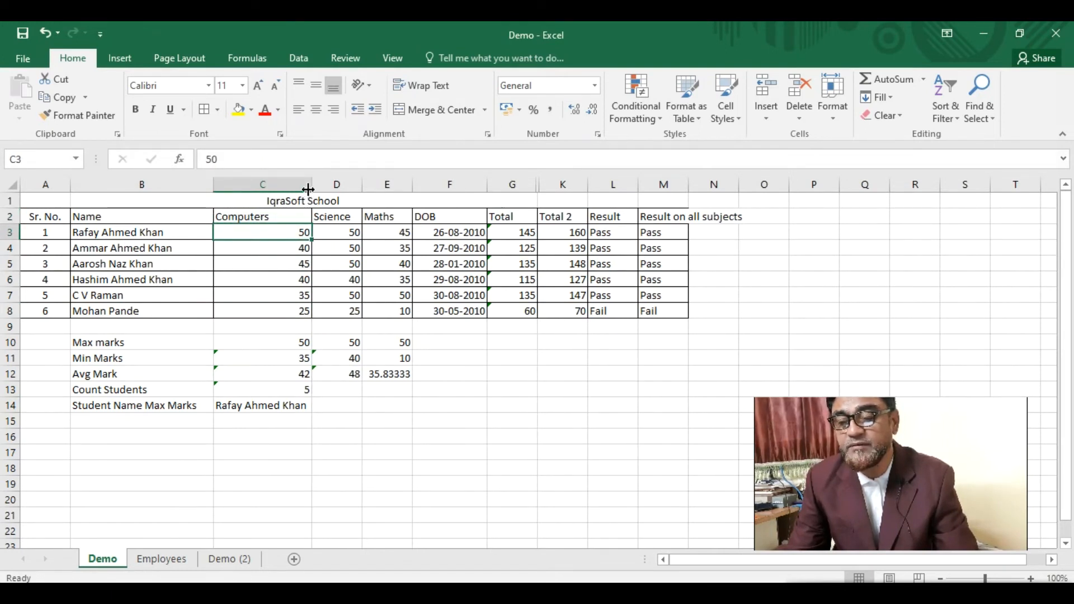
left_click(312, 186)
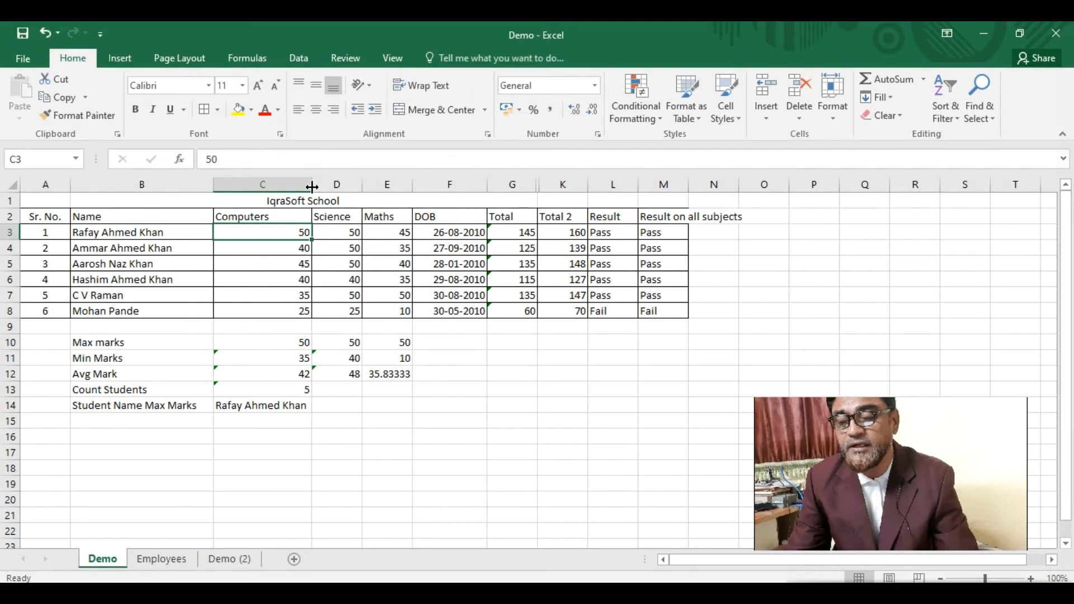
left_click_drag(308, 184, 333, 209)
left_click_drag(276, 186, 258, 188)
left_click(241, 216)
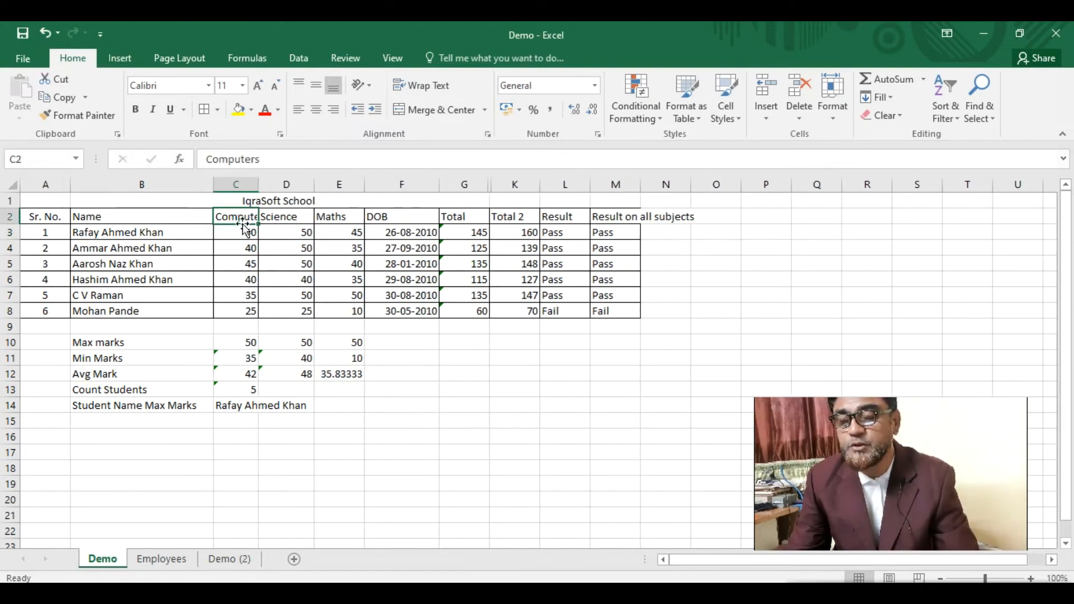
- Open Format Cells for the Computers heading in C2 and browse the number format categories
right_click(242, 218)
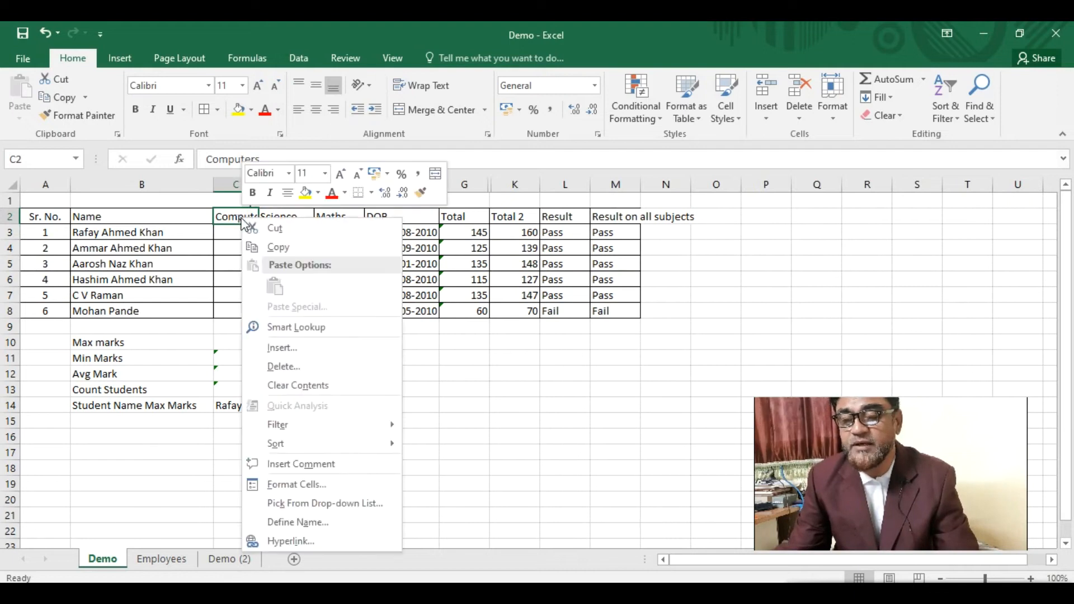
left_click(303, 485)
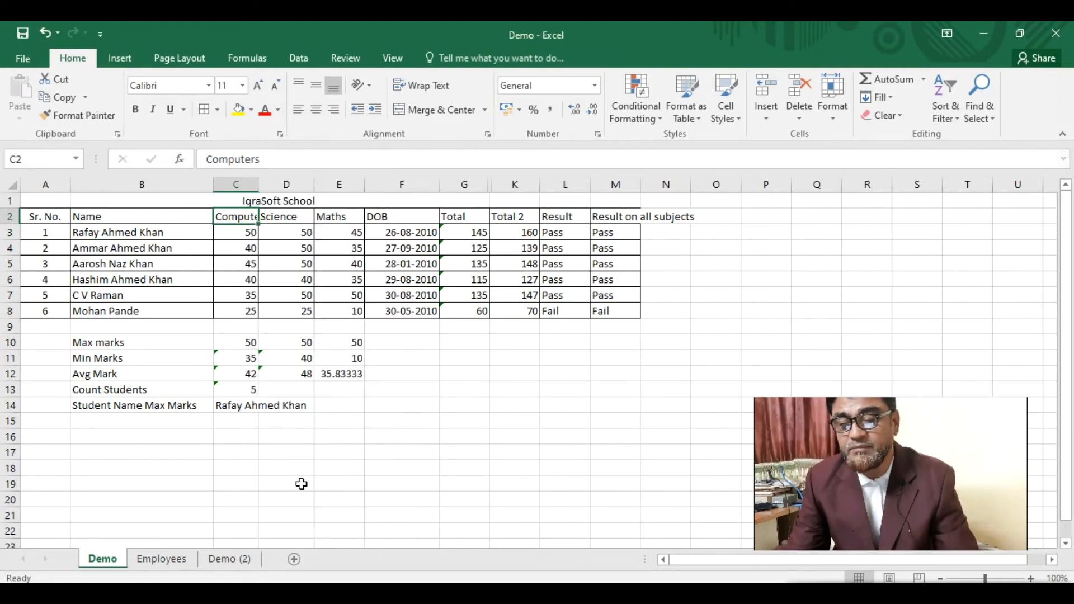
left_click_drag(319, 239, 522, 139)
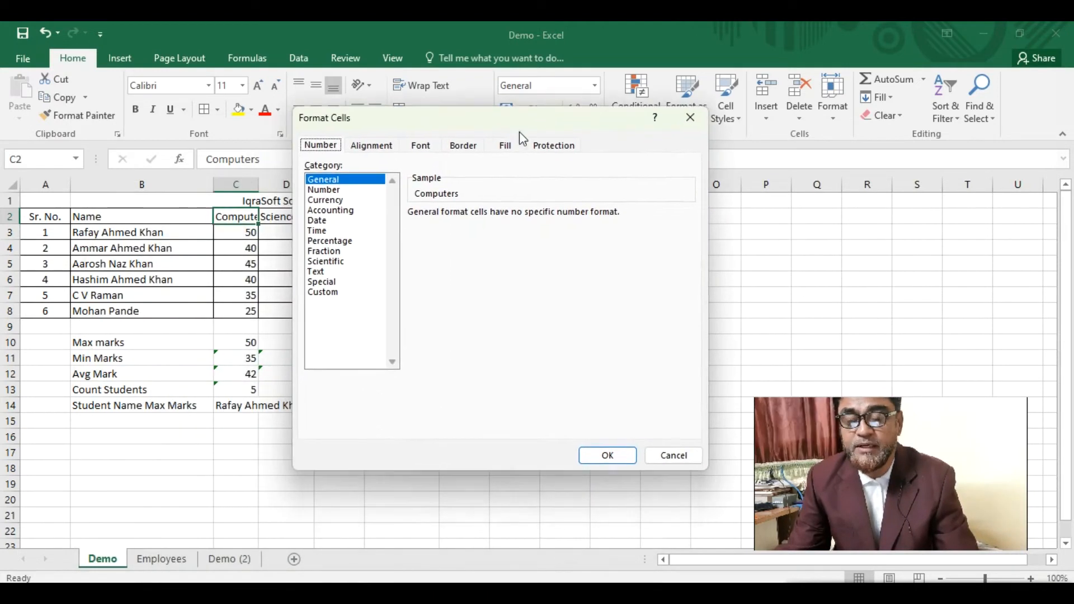
left_click(334, 191)
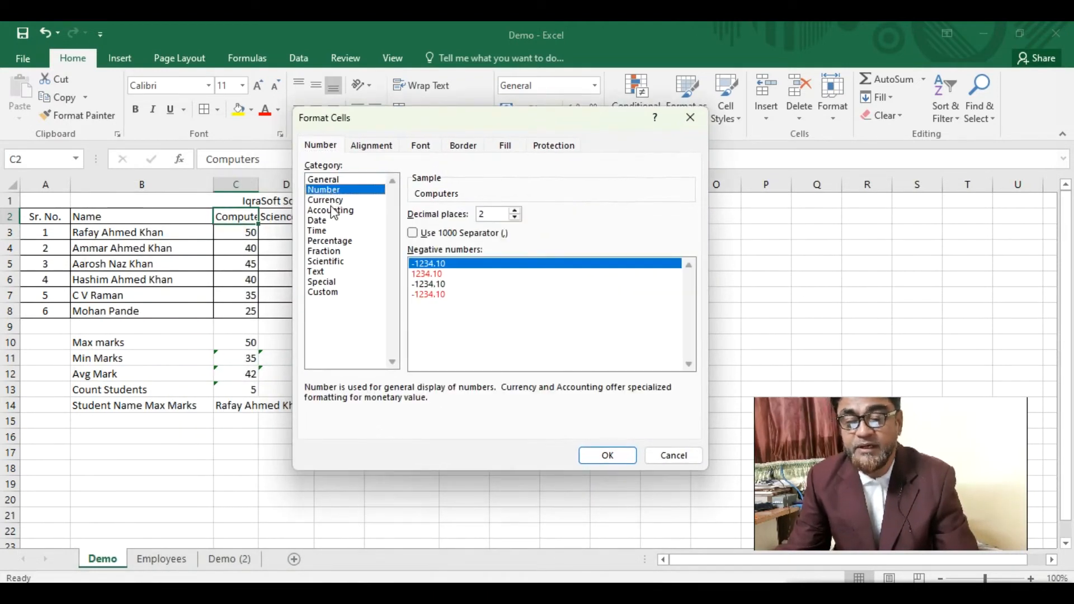
left_click(334, 200)
left_click(350, 211)
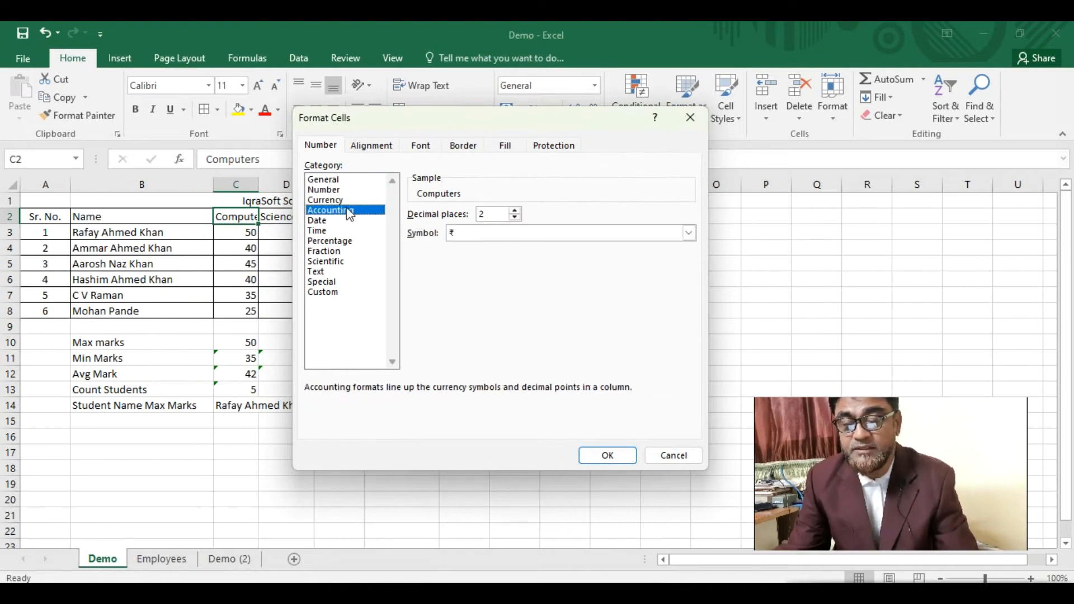
left_click(326, 222)
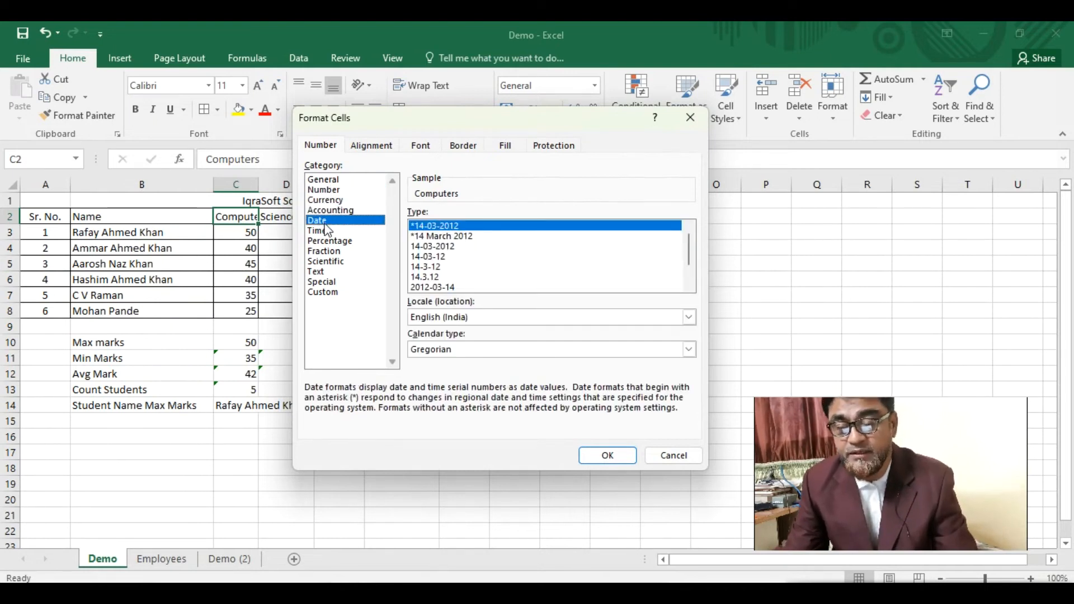
left_click(331, 232)
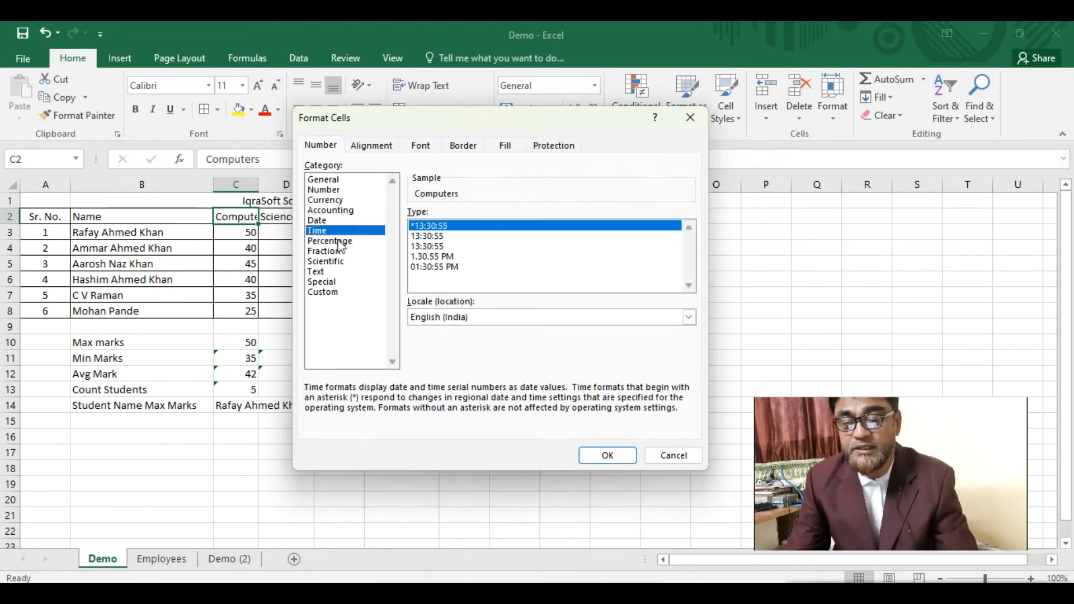
left_click(339, 242)
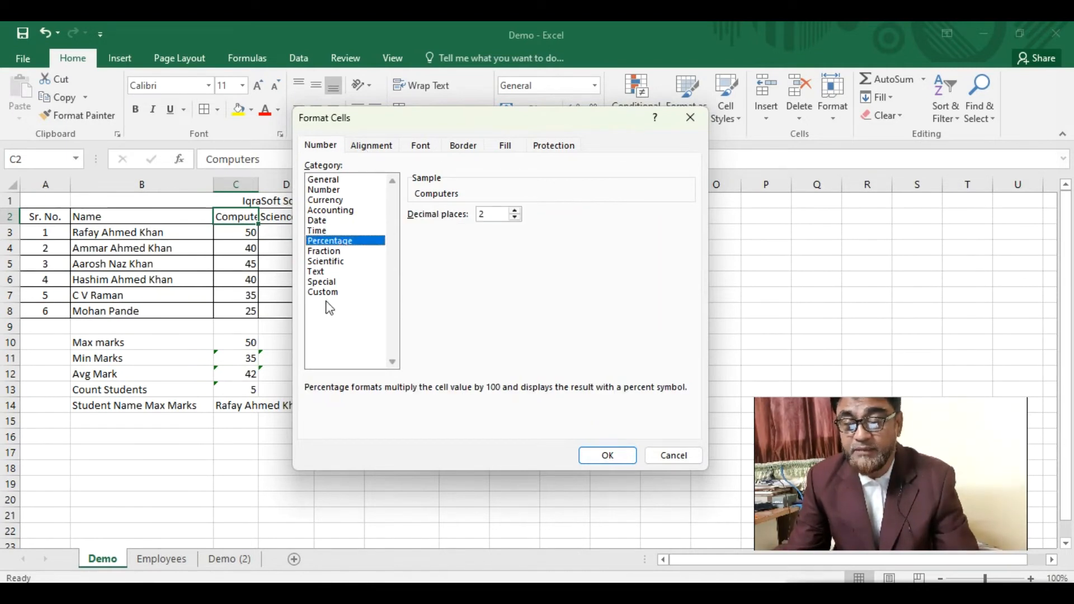
- Turn on Wrap text for C2, keeping General alignment and horizontal orientation
left_click(384, 147)
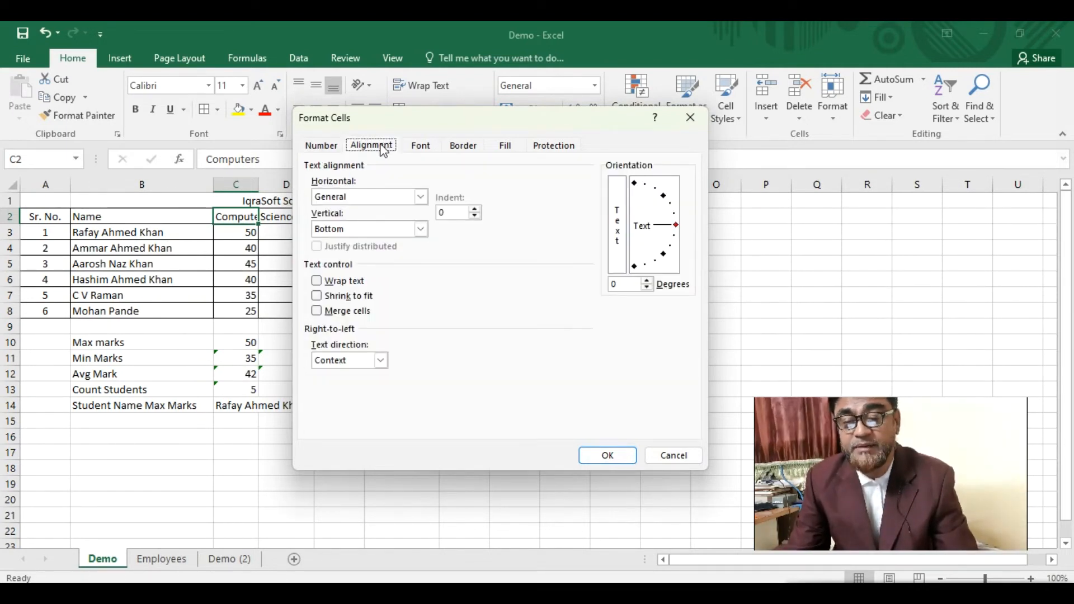
left_click(421, 197)
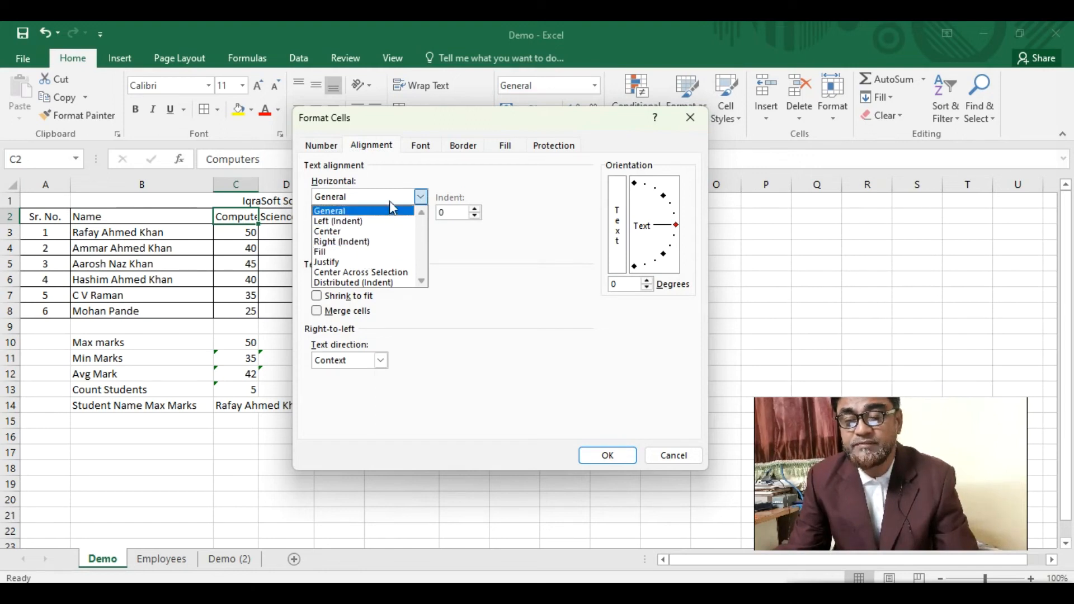
left_click(485, 264)
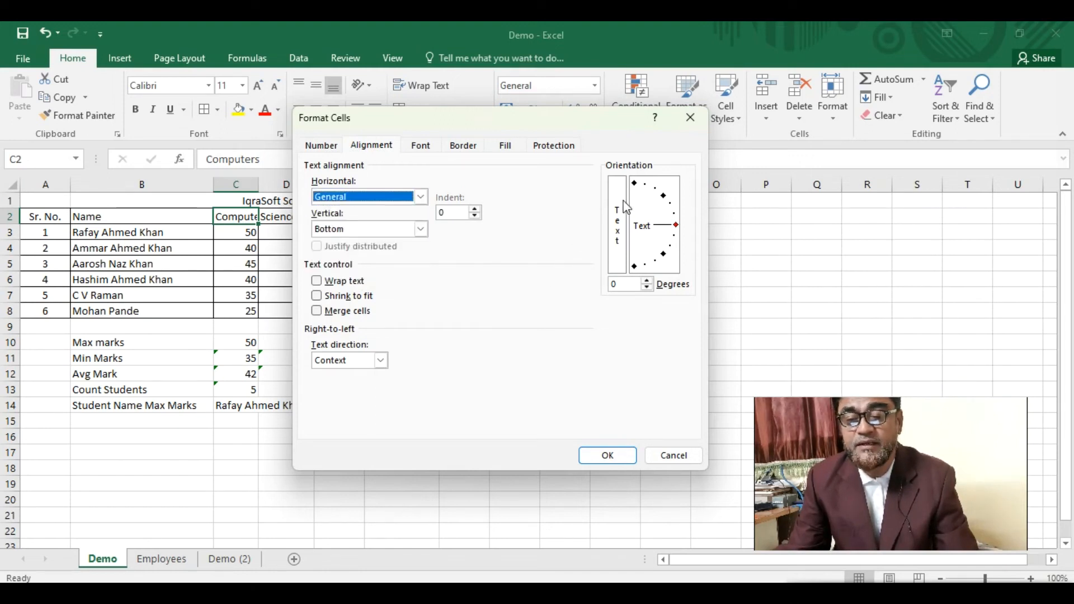
left_click(618, 218)
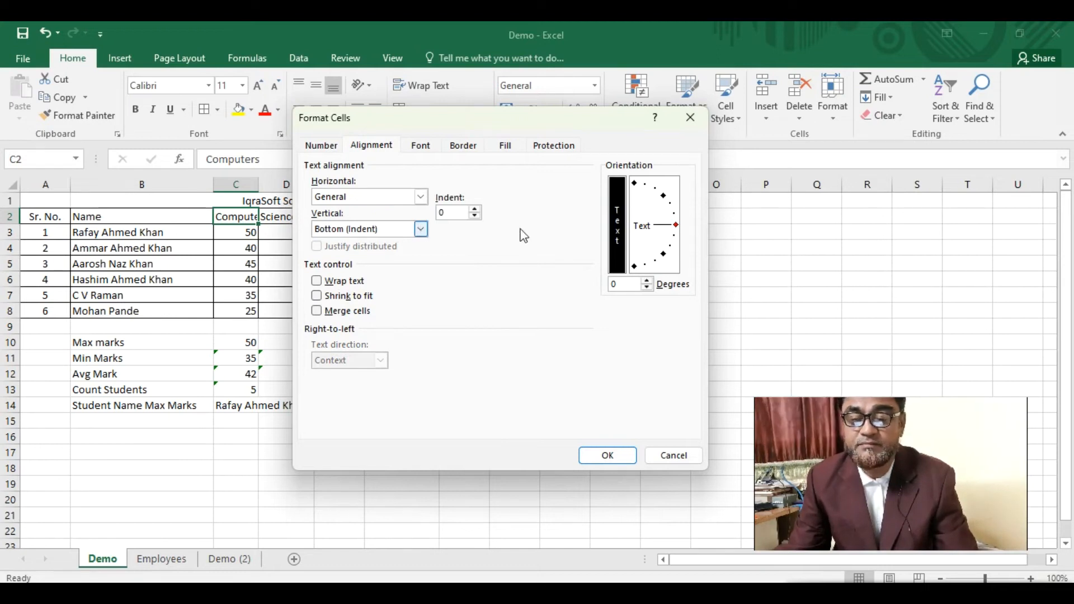
left_click(614, 247)
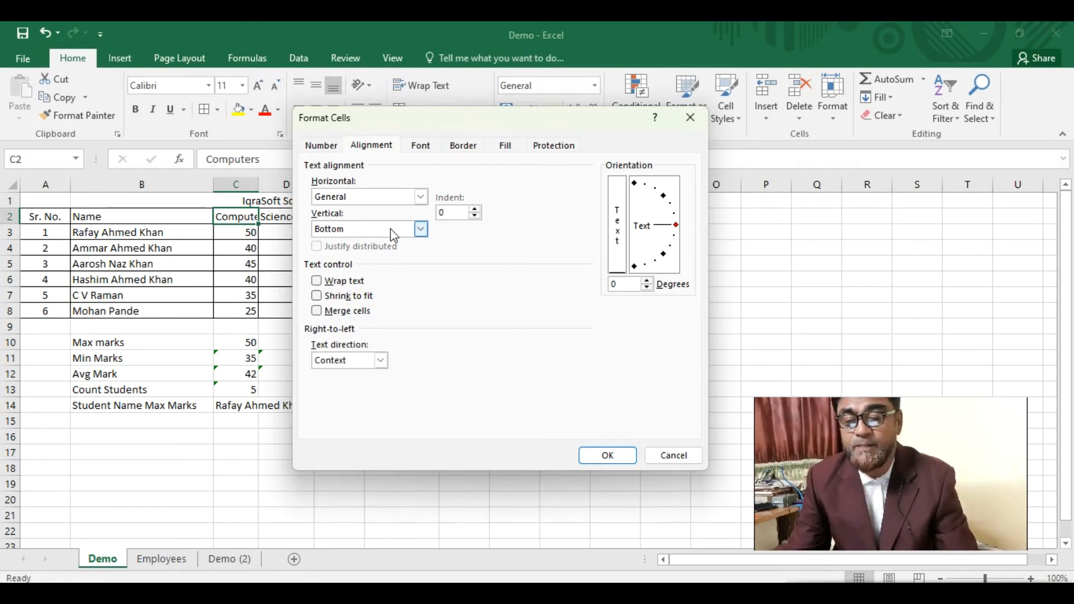
left_click(317, 283)
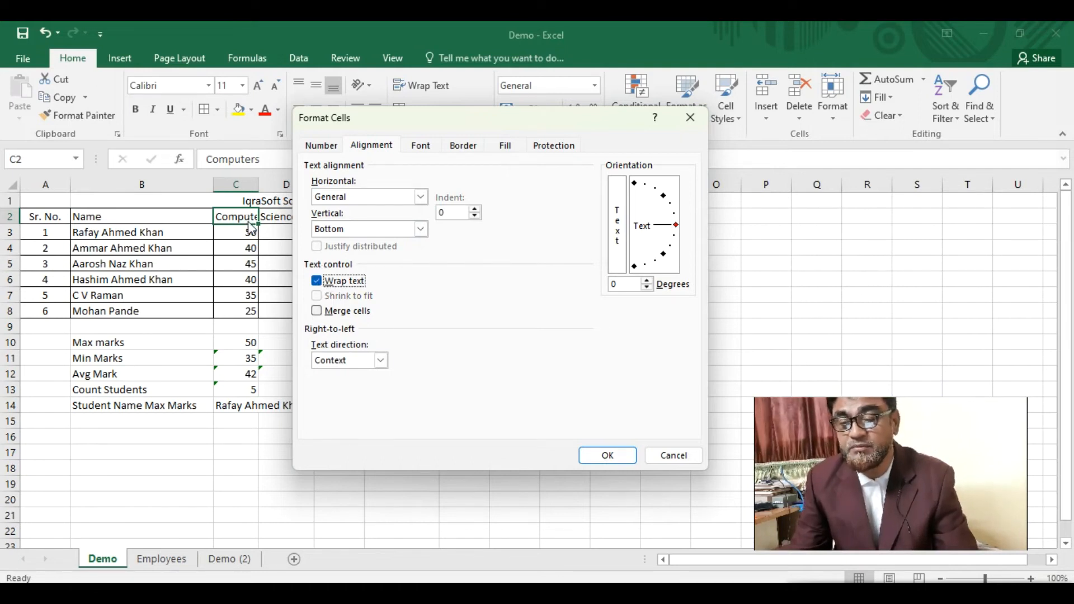
left_click(608, 456)
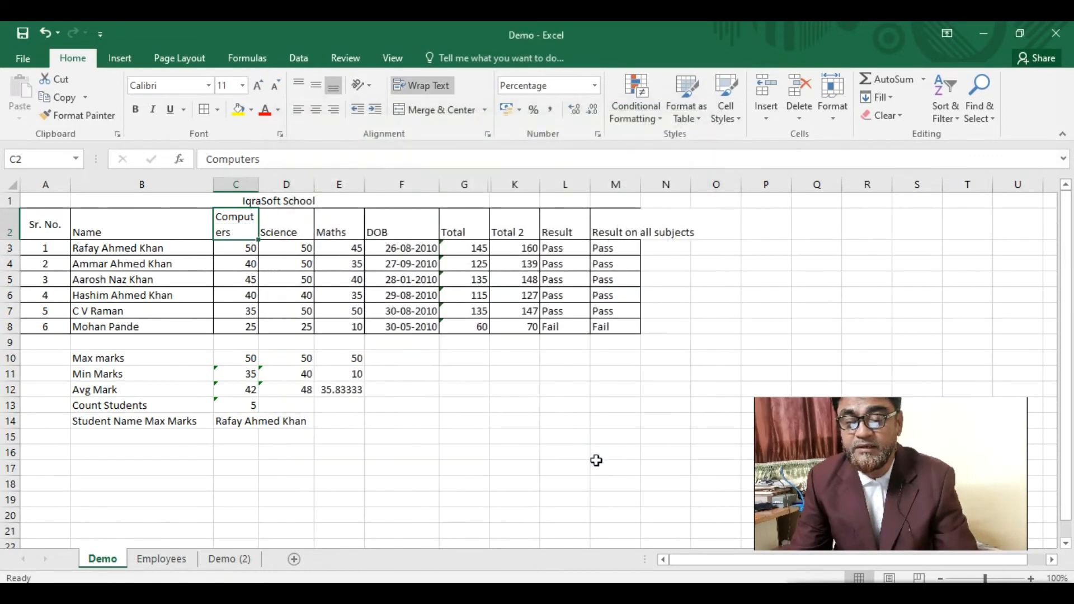
- Copy C2's formatting across header row A2:M2 and centre it horizontally and vertically
right_click(236, 231)
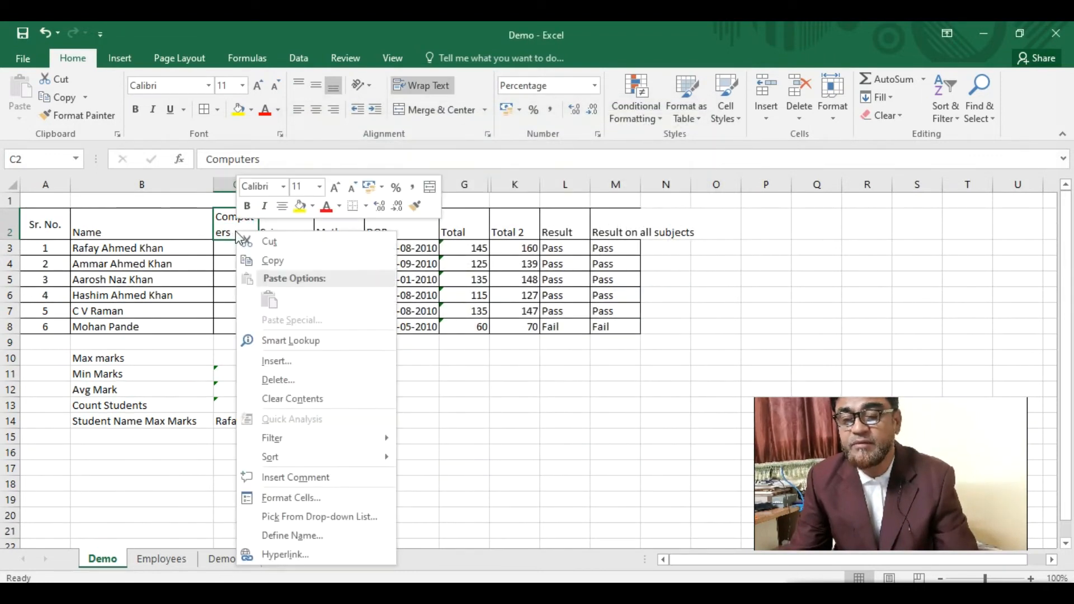
left_click(414, 208)
left_click_drag(48, 235, 641, 232)
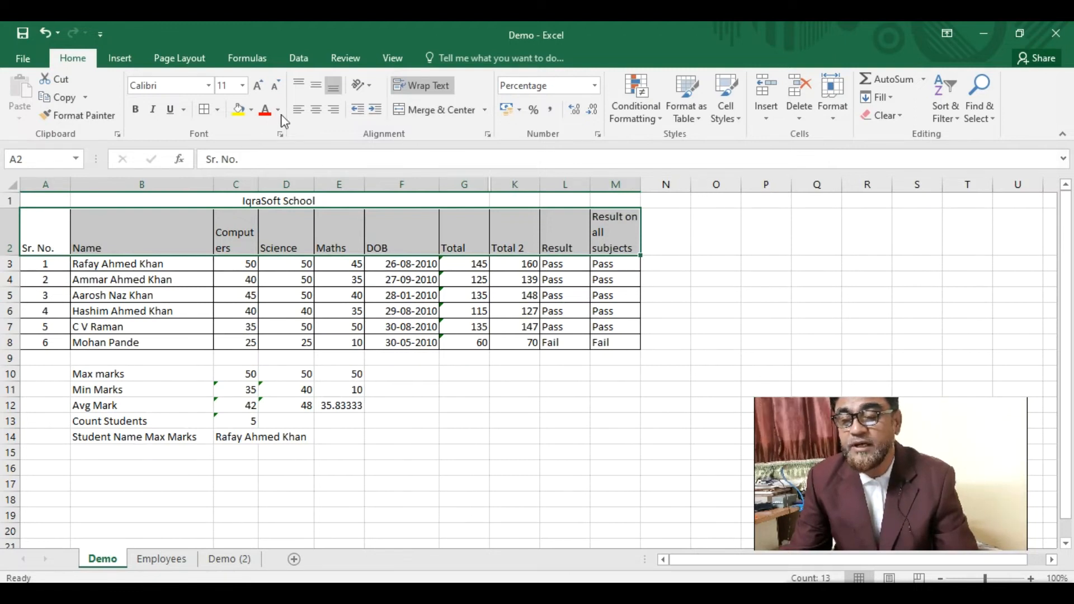
left_click(319, 89)
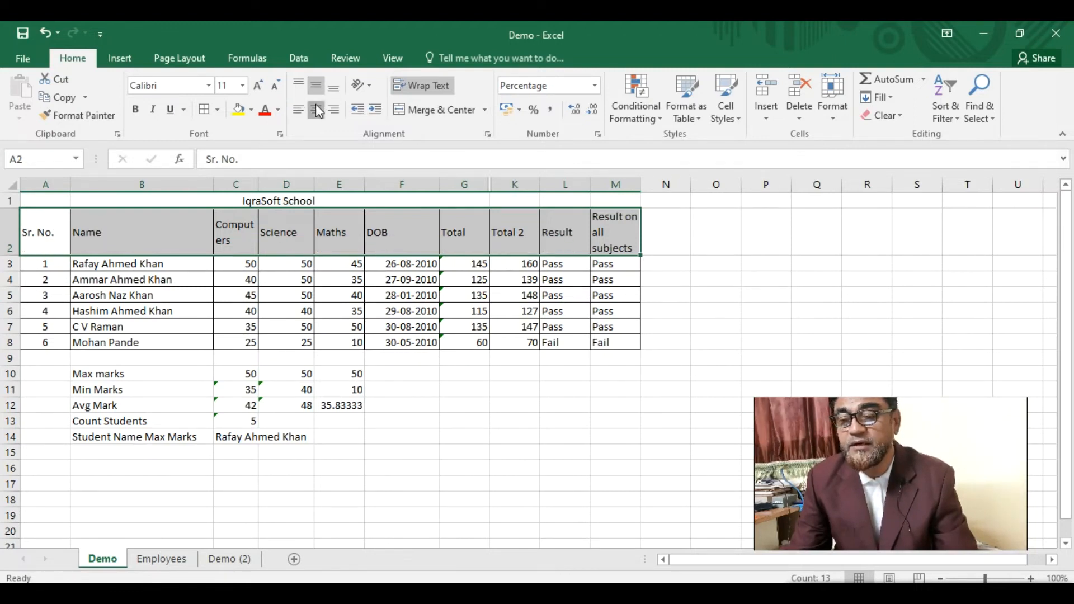
left_click(316, 109)
- Make the header row text bold, italic and dark red
left_click(135, 109)
left_click(154, 110)
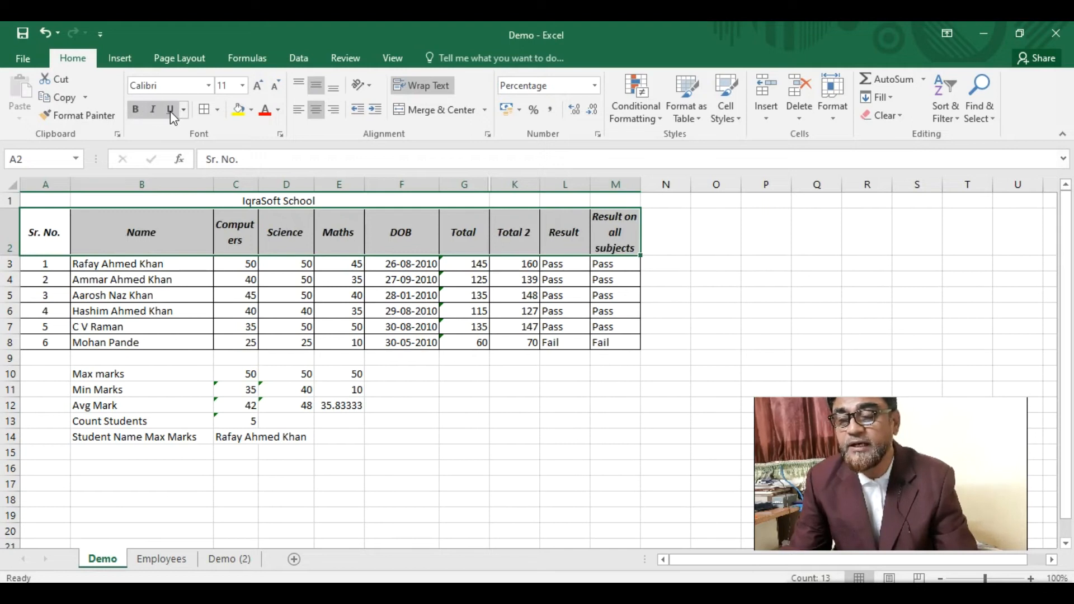
left_click(278, 110)
left_click(268, 247)
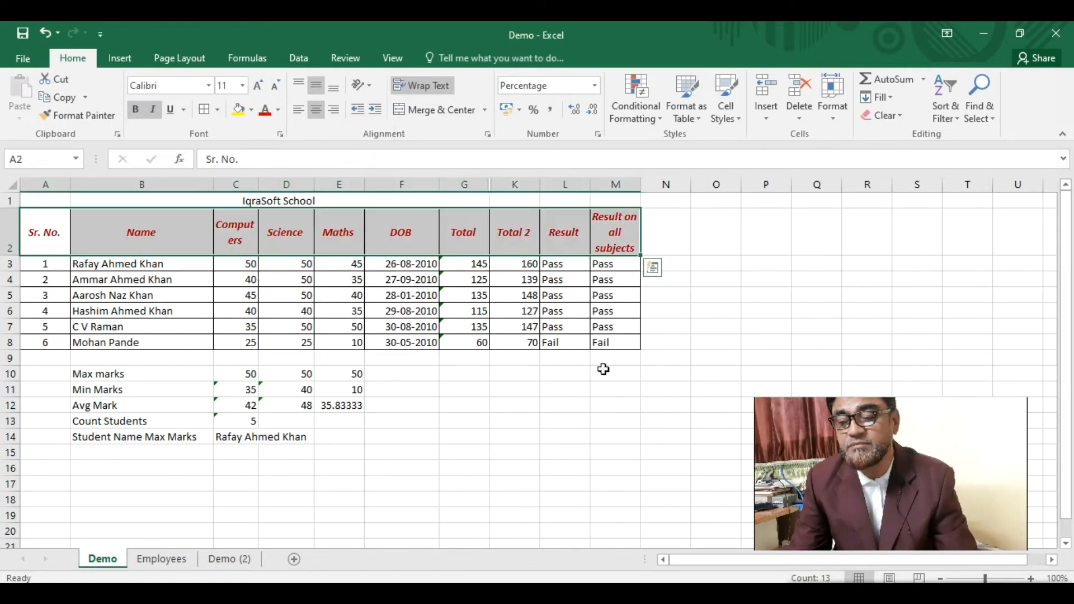
left_click(334, 230)
left_click(239, 201)
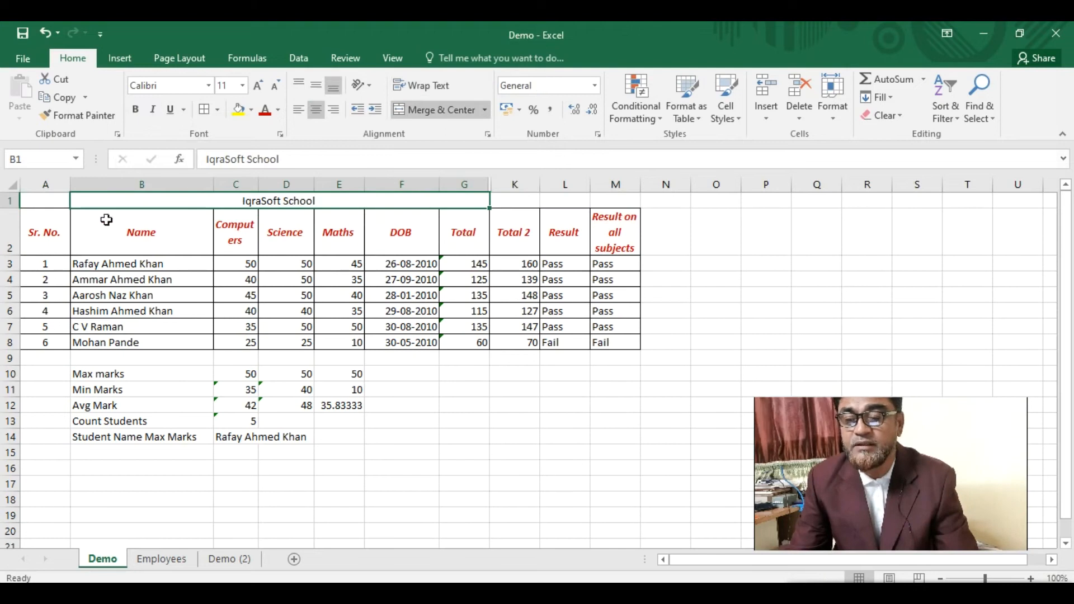
- Set the IqraSoft School title to size 22, red text on a yellow fill
left_click(257, 85)
left_click(257, 86)
left_click(257, 86)
left_click(257, 85)
left_click(257, 85)
left_click(257, 85)
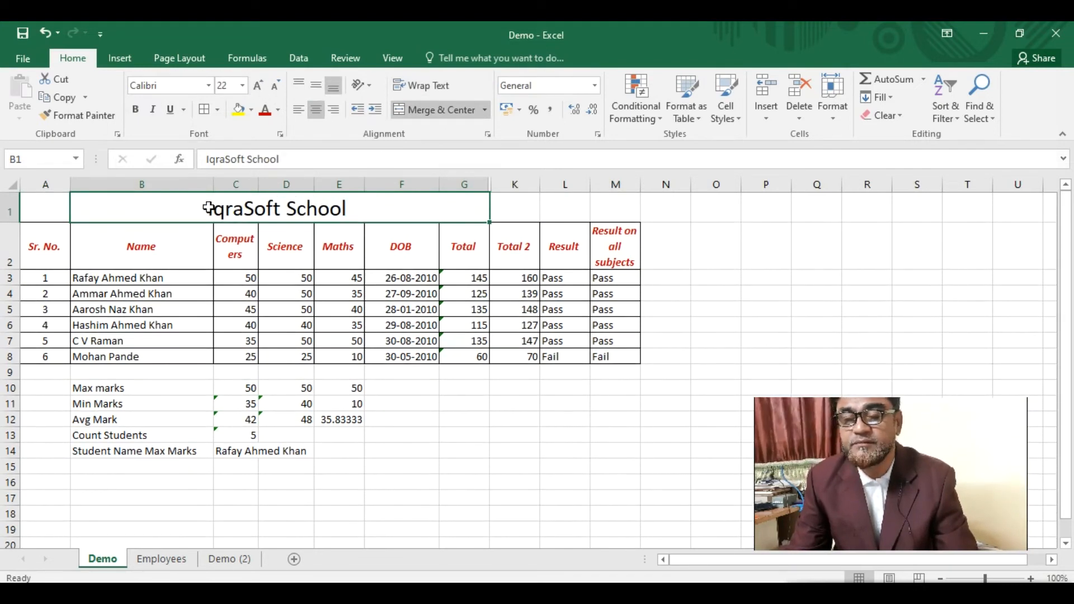
left_click(265, 109)
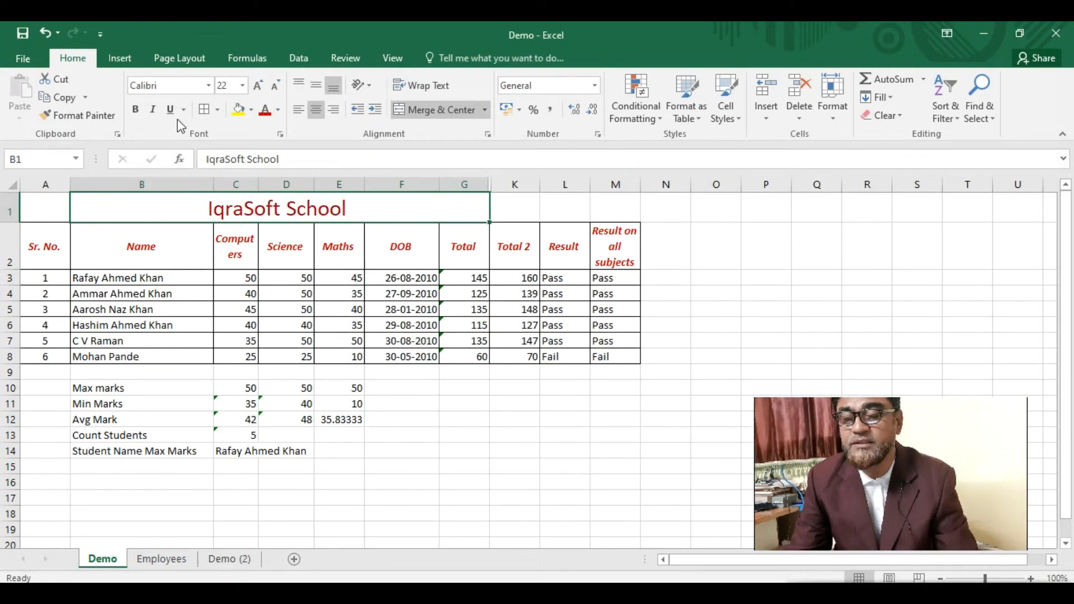
left_click(238, 111)
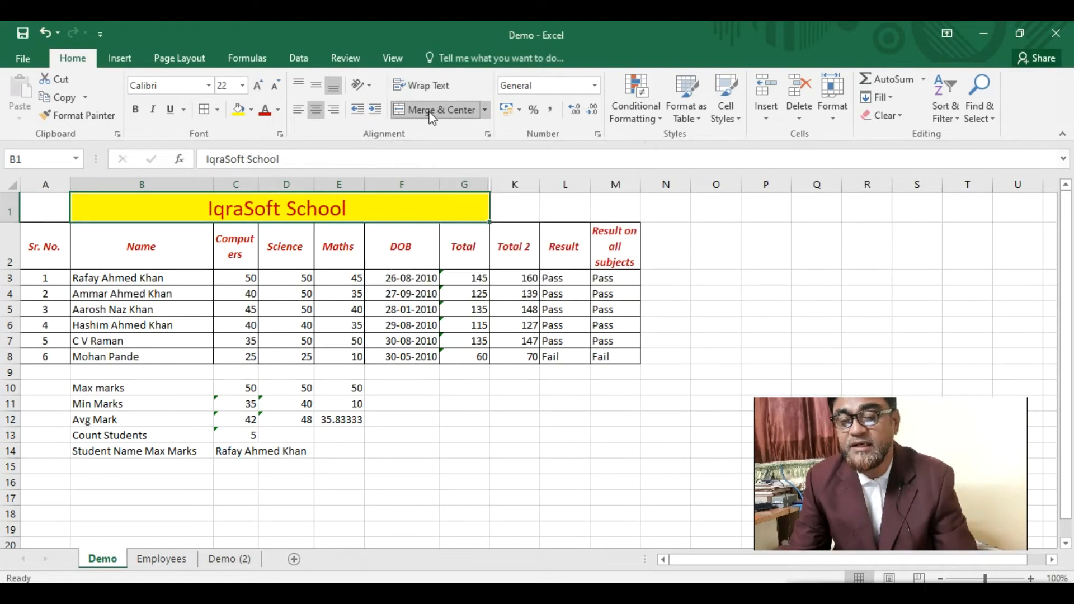
- Merge and centre the title across A1:M1
left_click(66, 215)
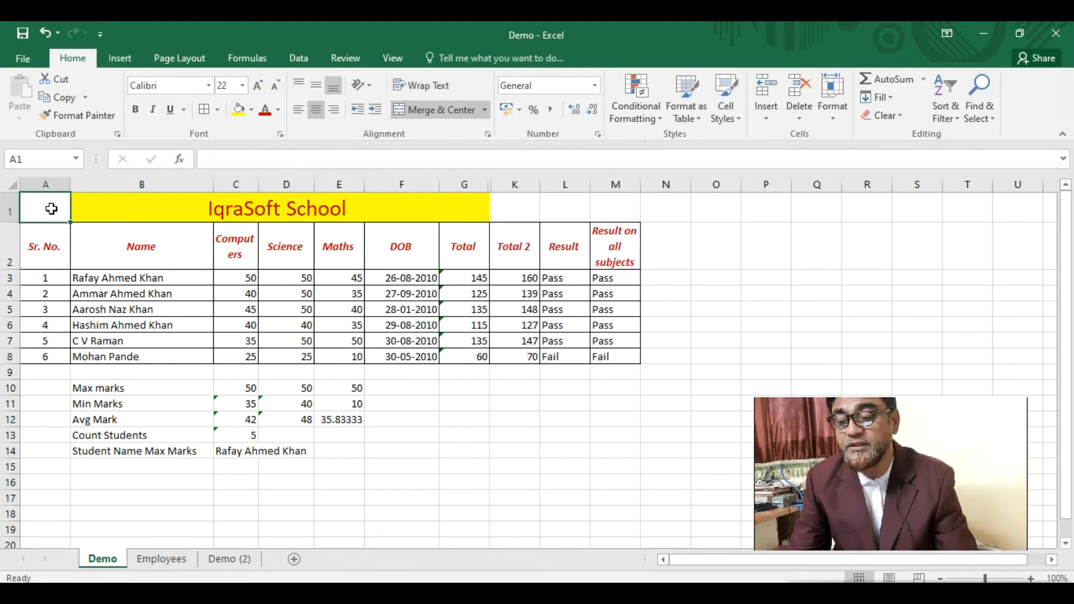
left_click_drag(85, 217, 627, 206)
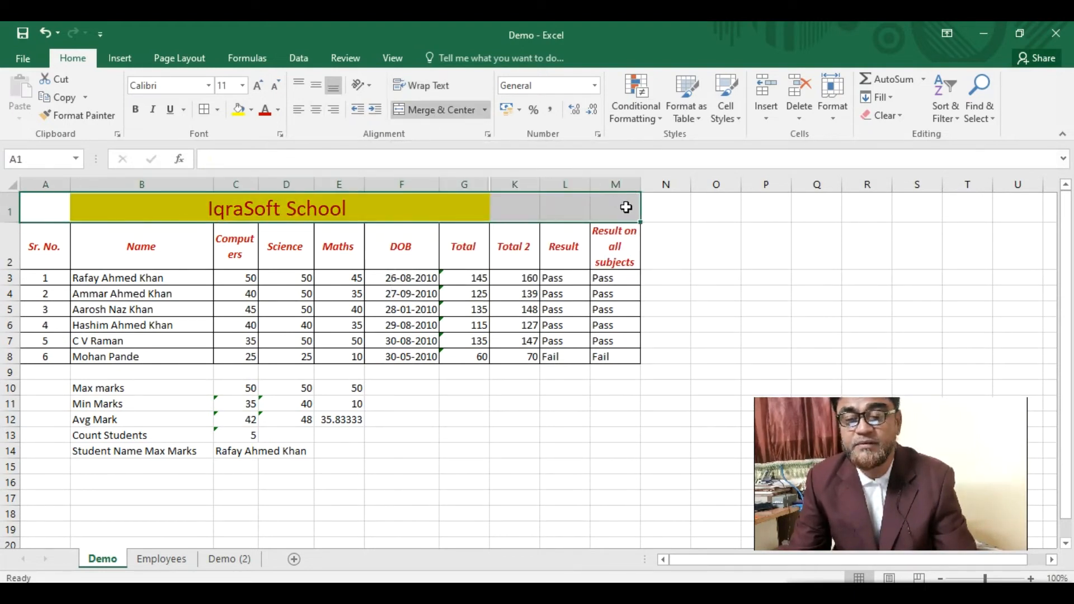
left_click(422, 110)
left_click(431, 111)
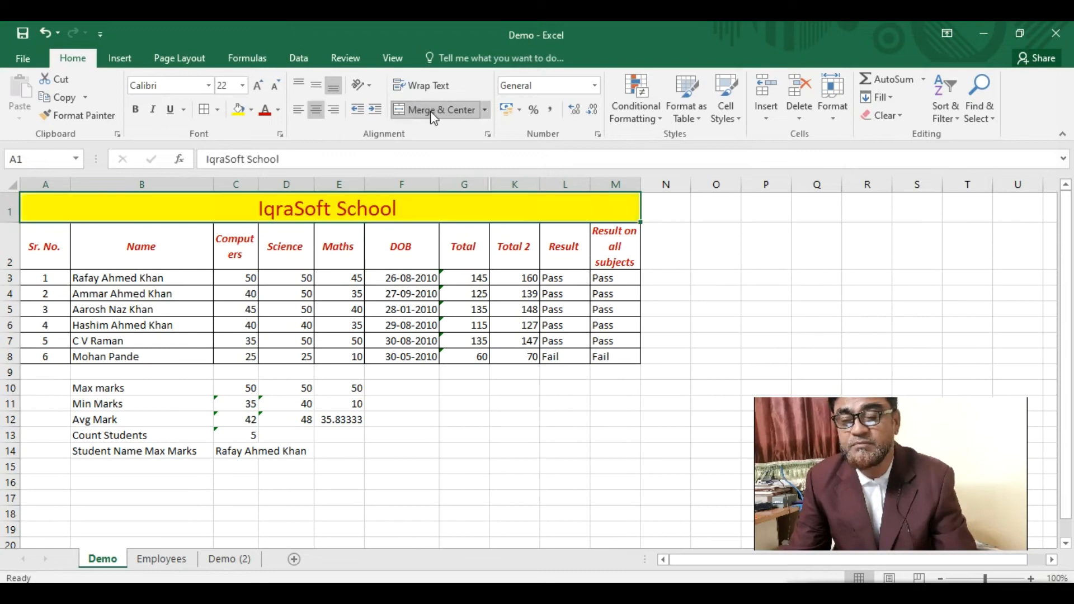
left_click(447, 431)
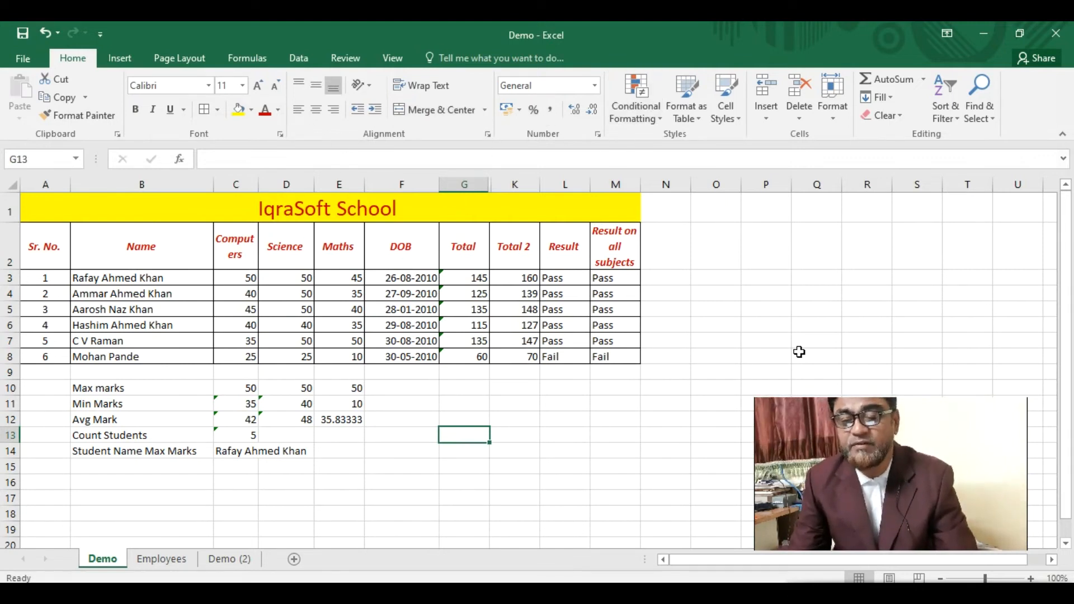
- Add the heading 'Per' in cell N2
left_click(509, 279)
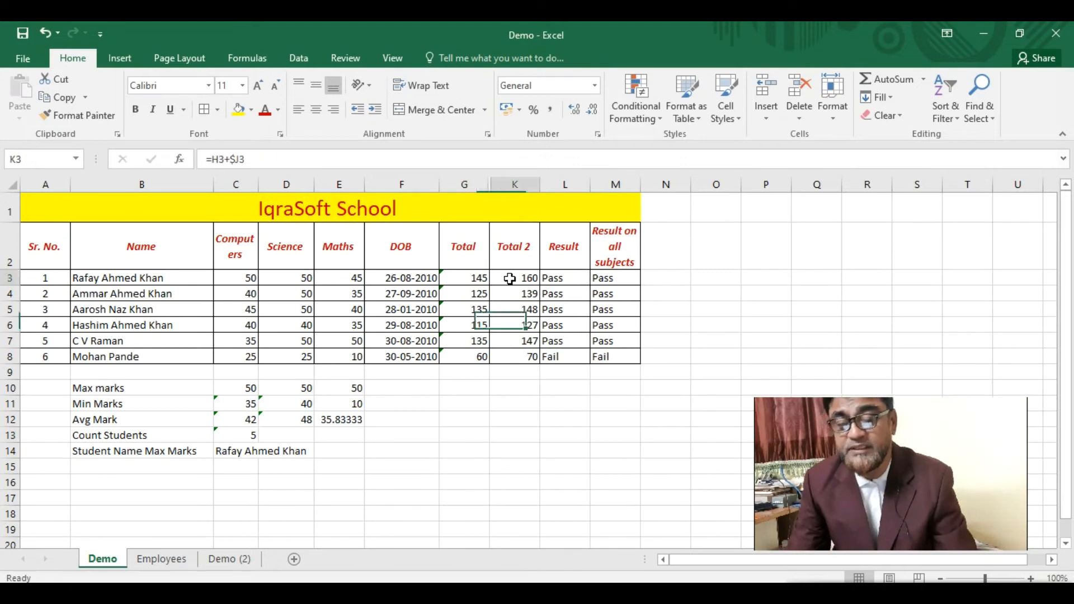
left_click(663, 253)
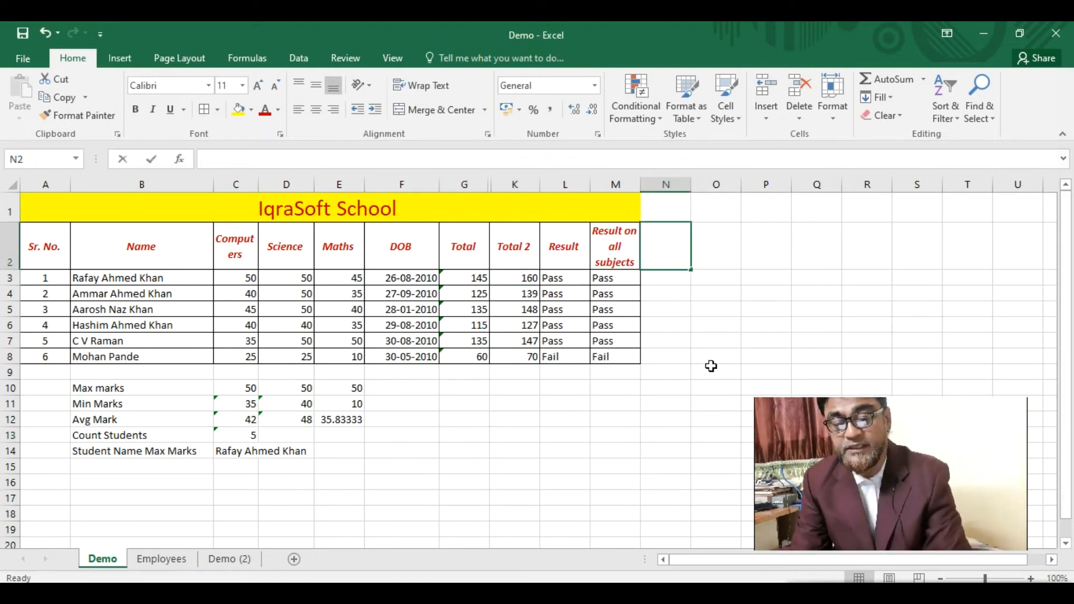
type("Per")
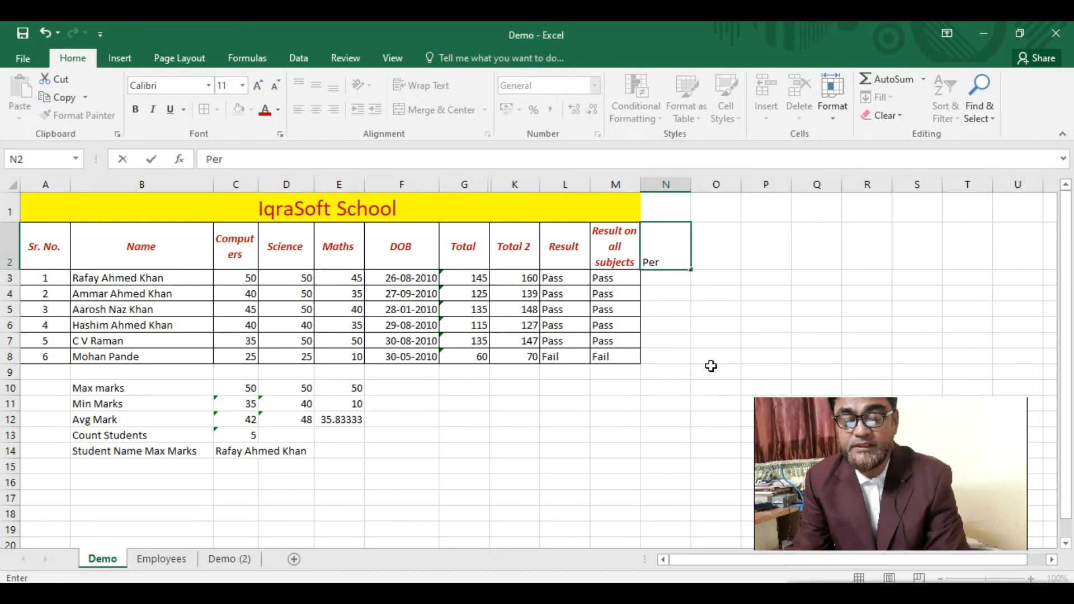
key("Return")
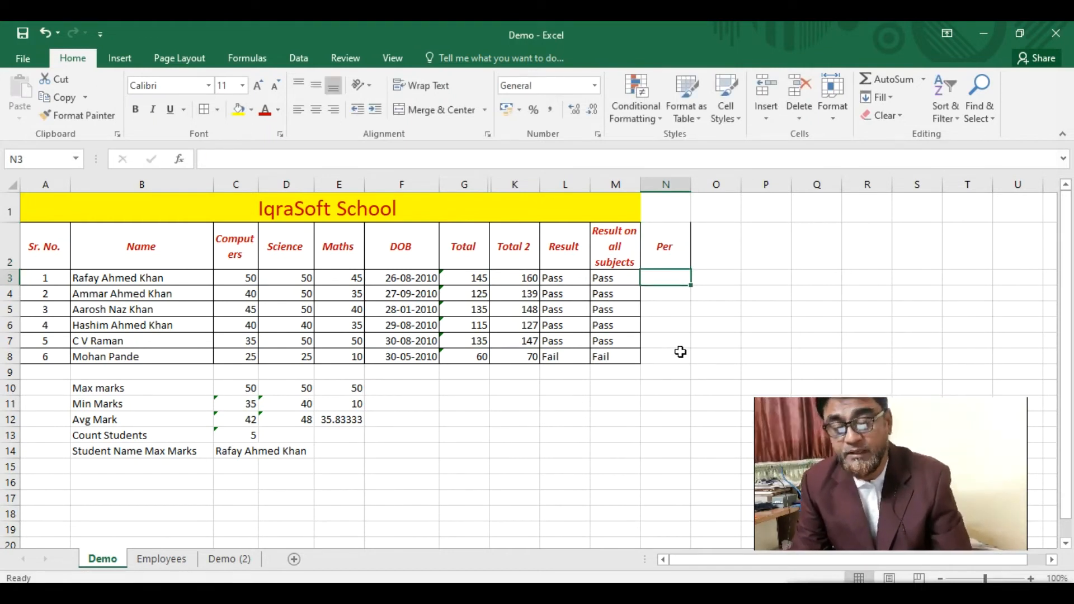
- Enter =G3/3 in N3 and fill it down to N8
type("=")
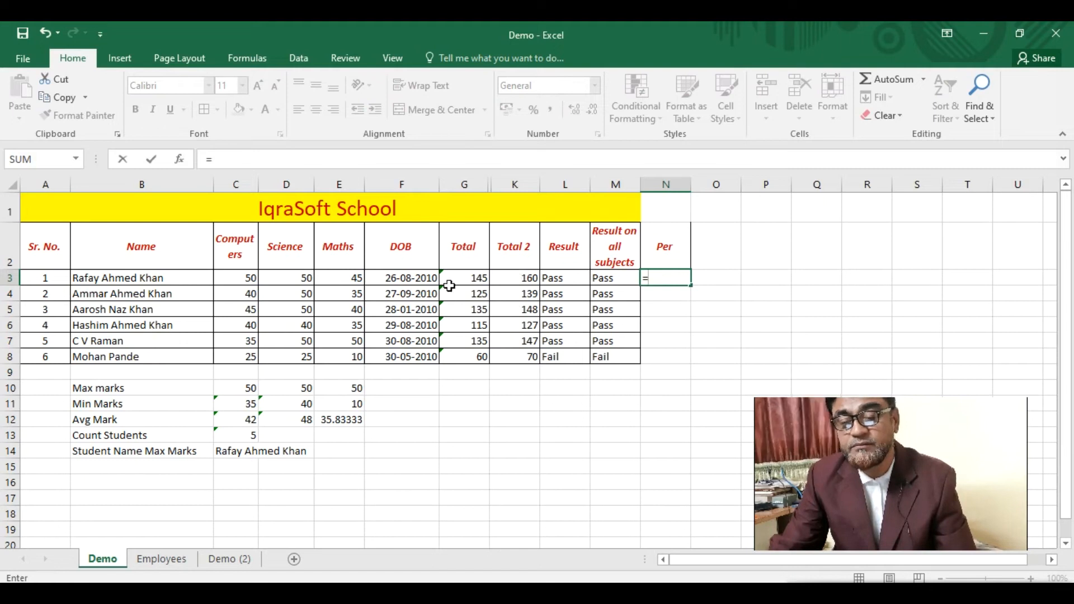
left_click(463, 278)
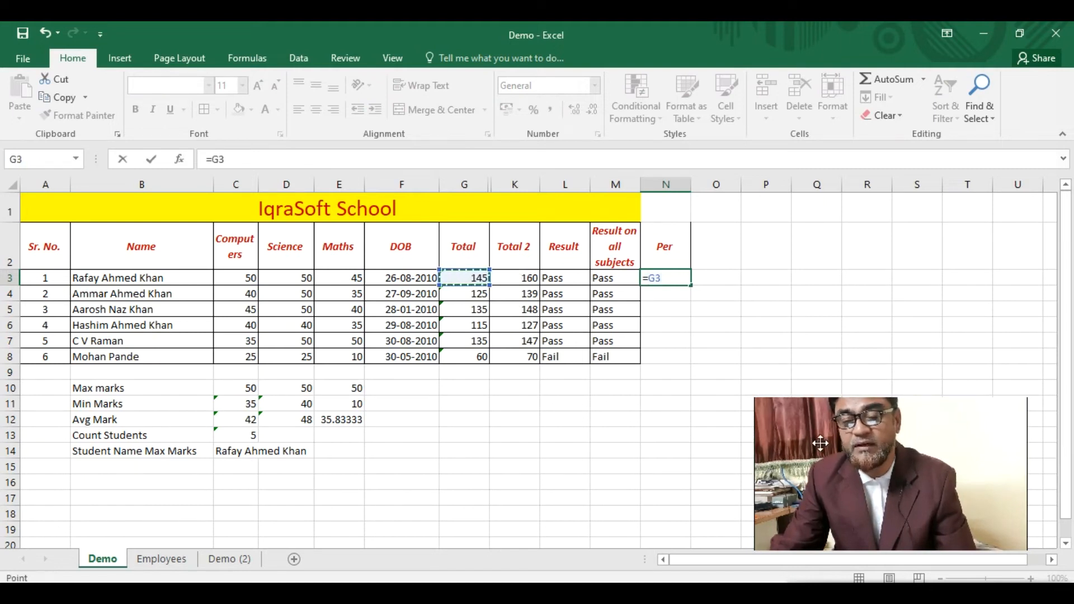
type("/3")
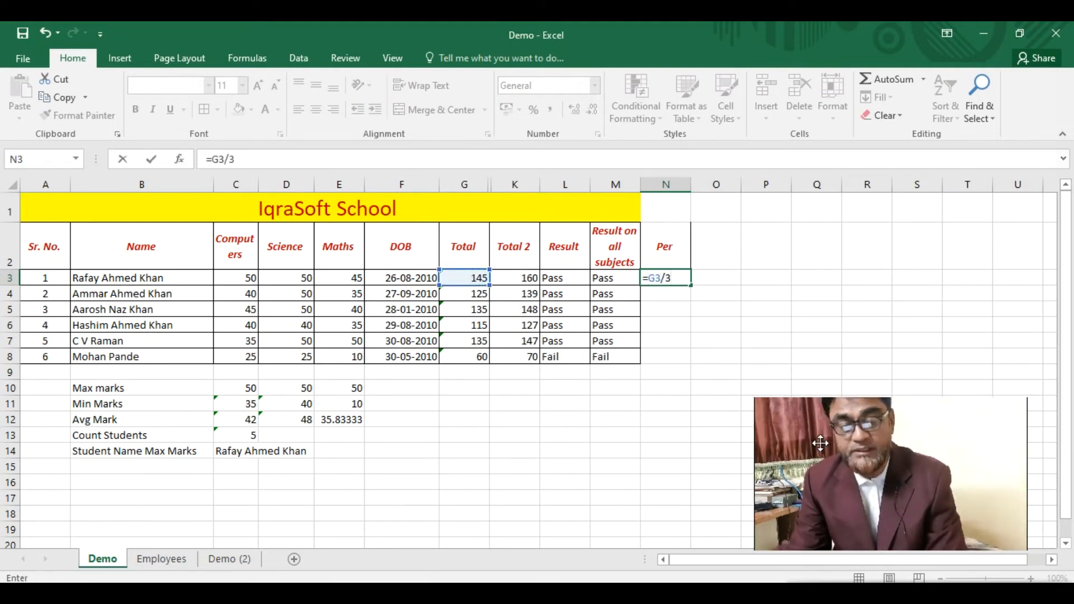
key("Return")
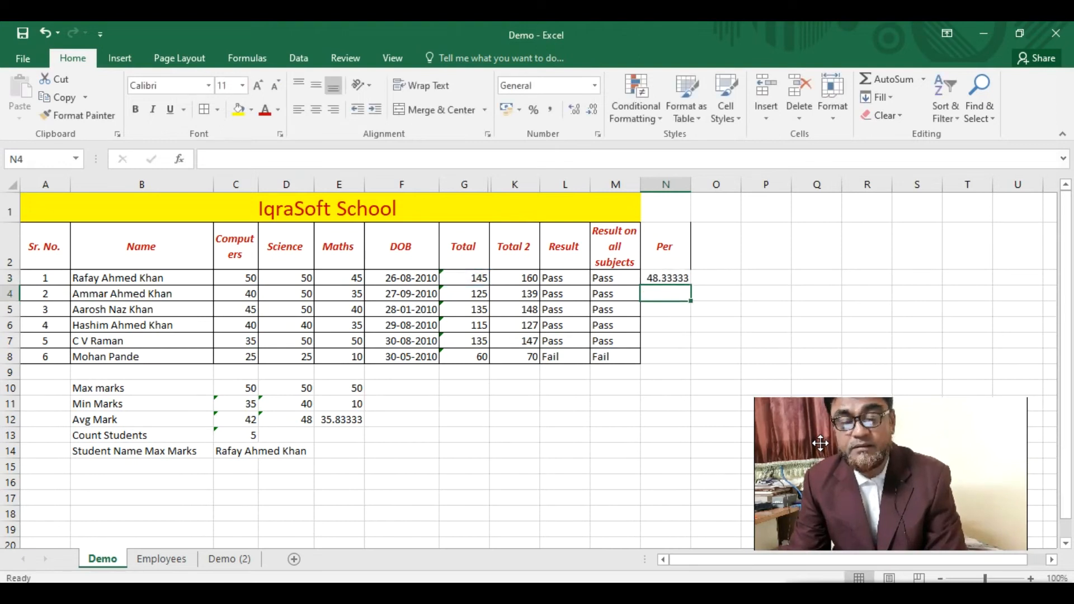
left_click(673, 276)
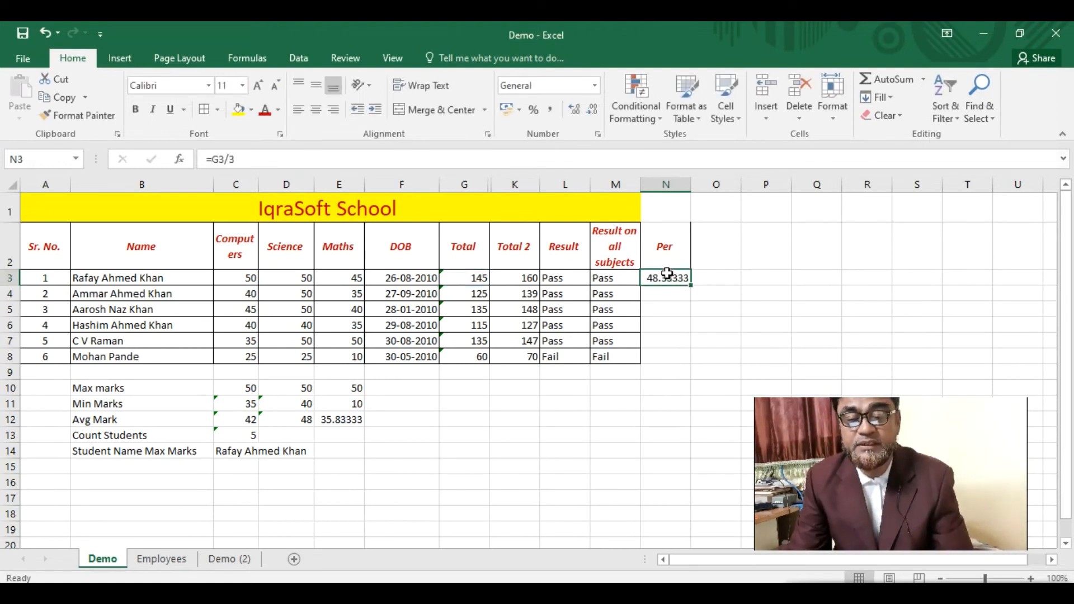
left_click_drag(690, 285, 685, 370)
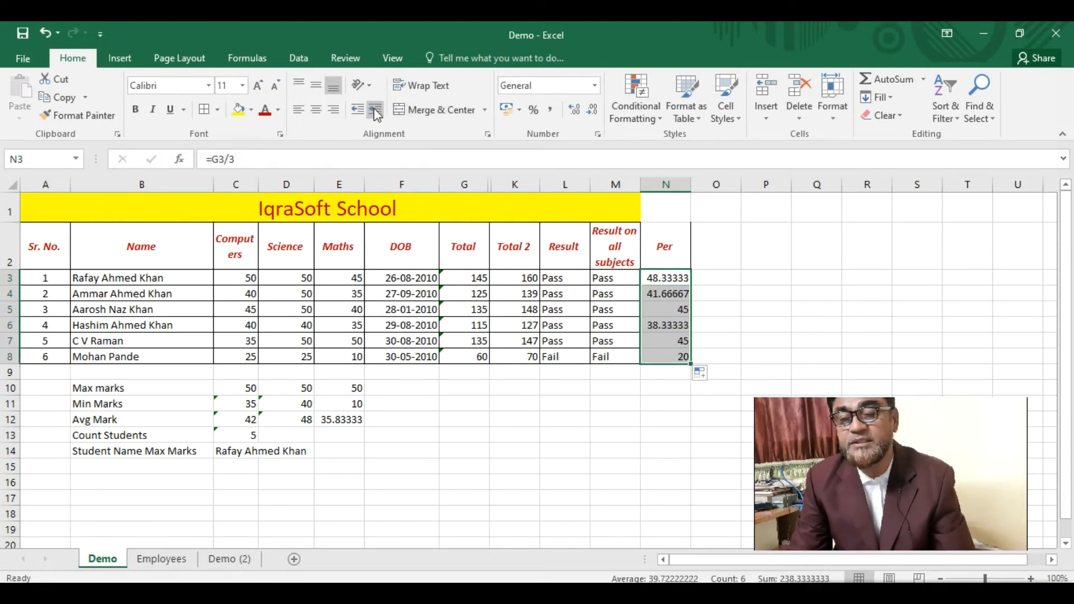
- Adjust the Per values' decimal places and apply Percent Style
left_click(593, 112)
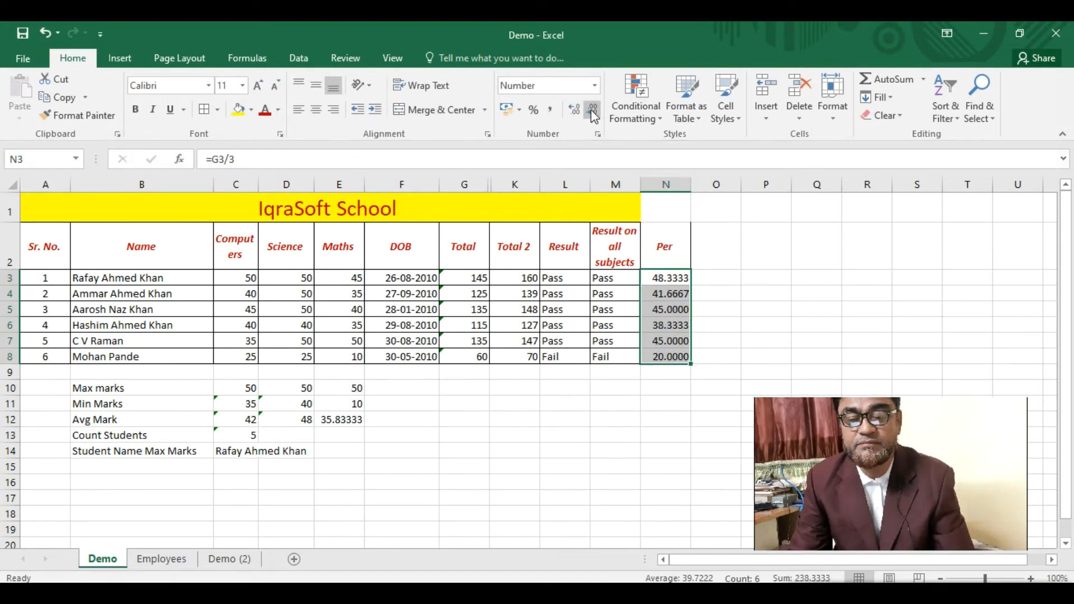
left_click(573, 110)
left_click(573, 110)
left_click(592, 112)
left_click(593, 112)
left_click(592, 111)
left_click(592, 112)
left_click(592, 112)
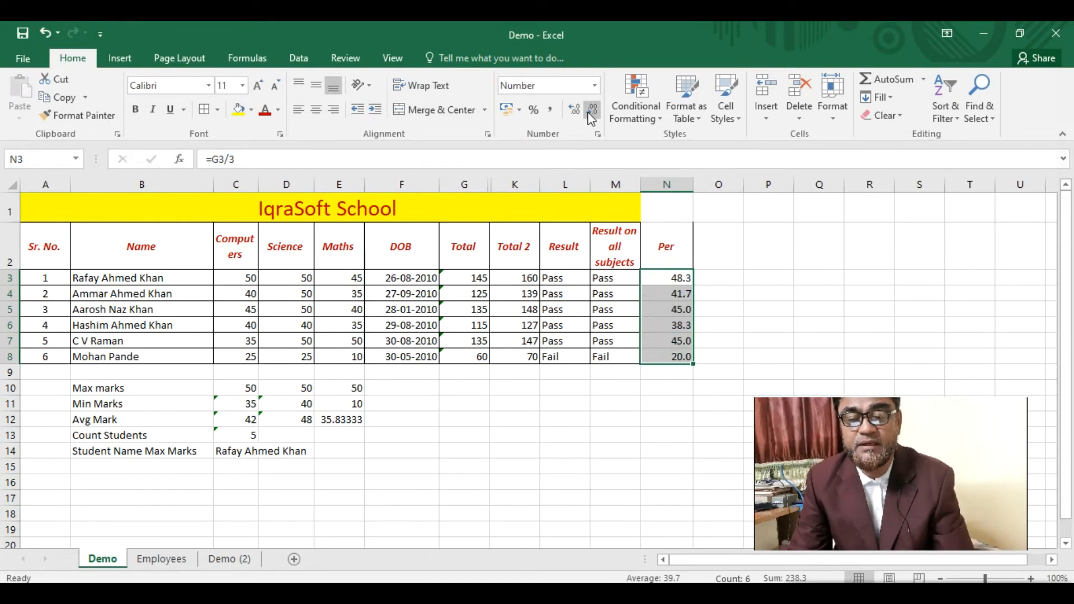
left_click(575, 111)
left_click(575, 115)
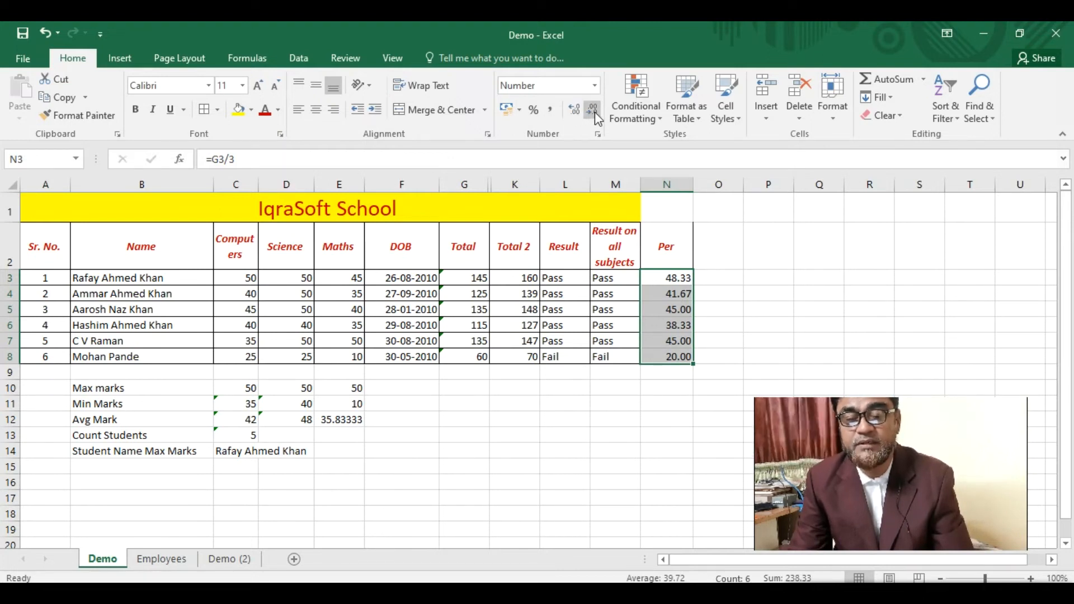
left_click(533, 110)
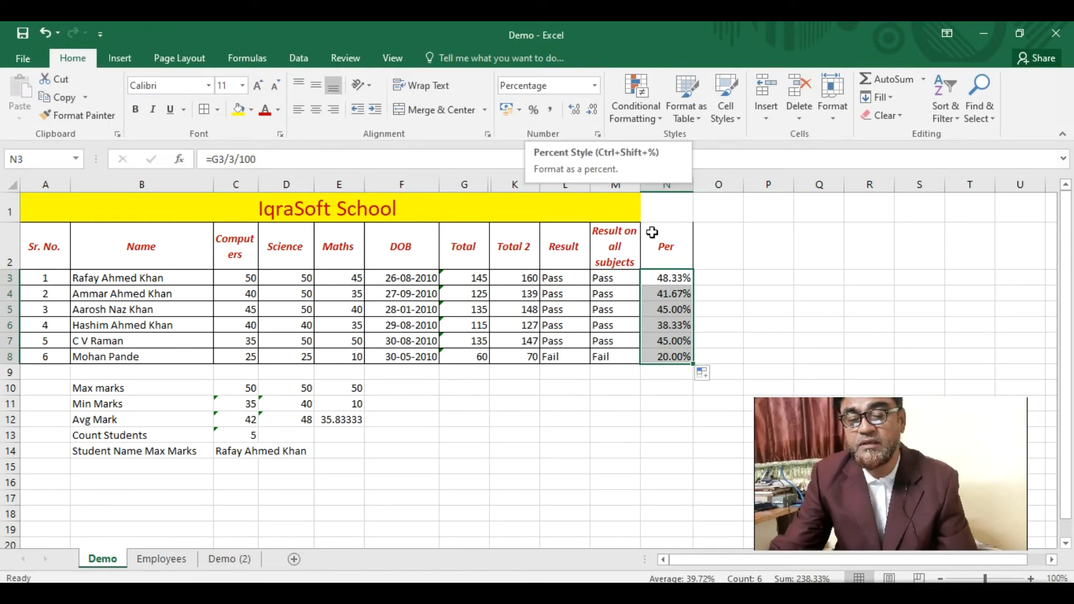
- Select the Per column N2:N8 and check the copied formulas in N3 and N4
left_click(673, 278)
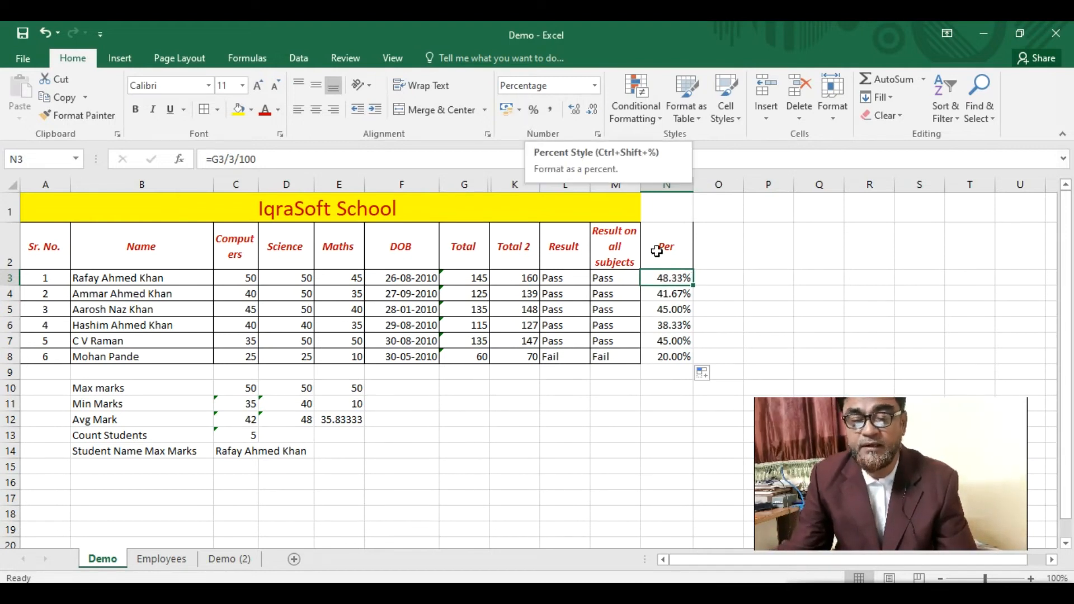
left_click_drag(664, 264, 660, 356)
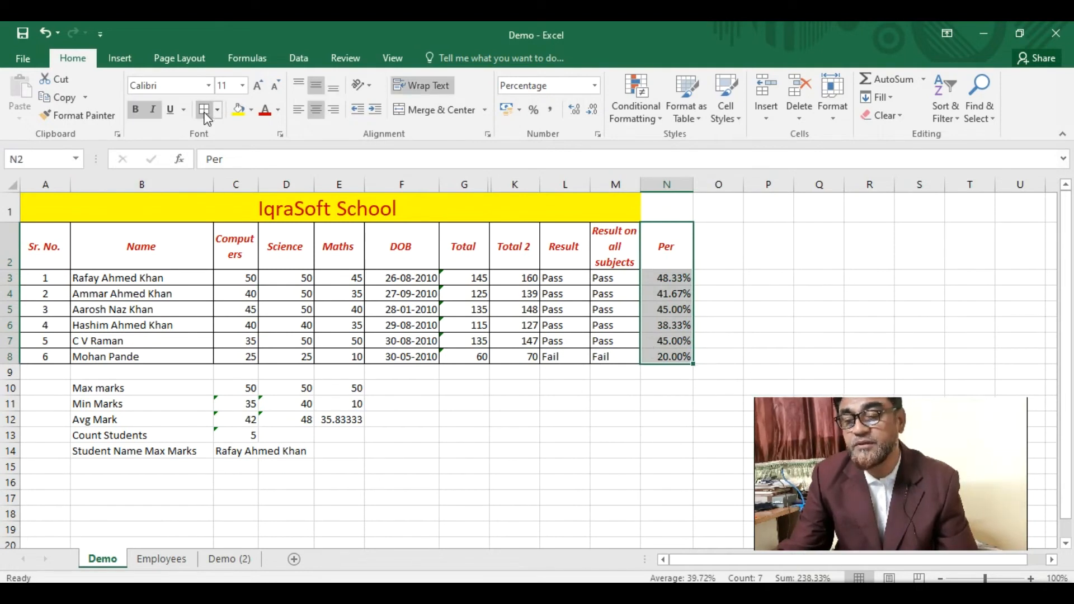
left_click(664, 299)
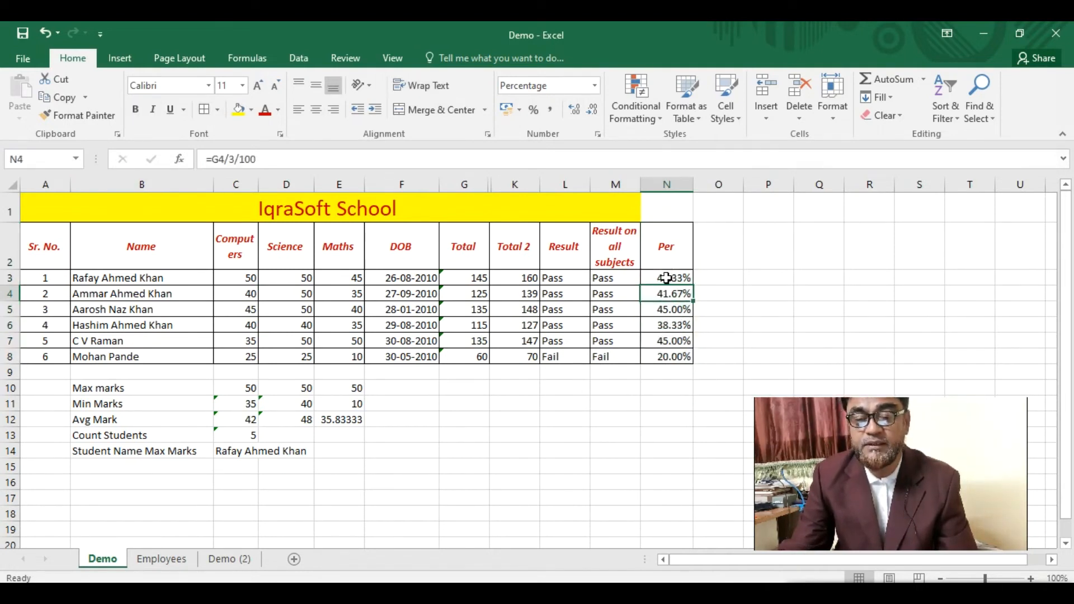
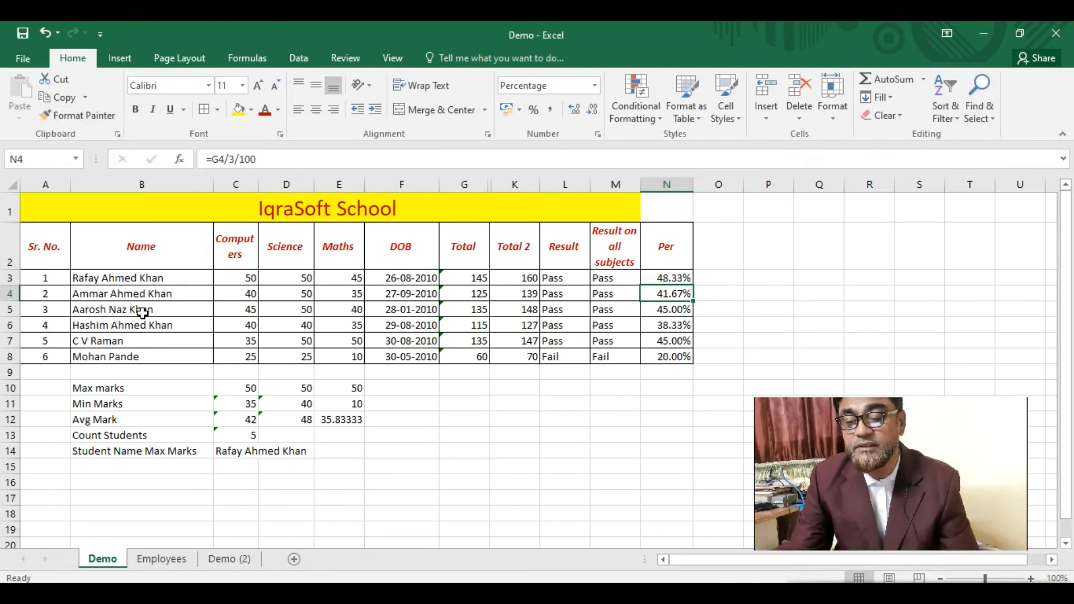
- Select the marks table, clear its formatting and contents, then undo both clears
left_click_drag(97, 279, 671, 360)
left_click_drag(44, 241, 668, 357)
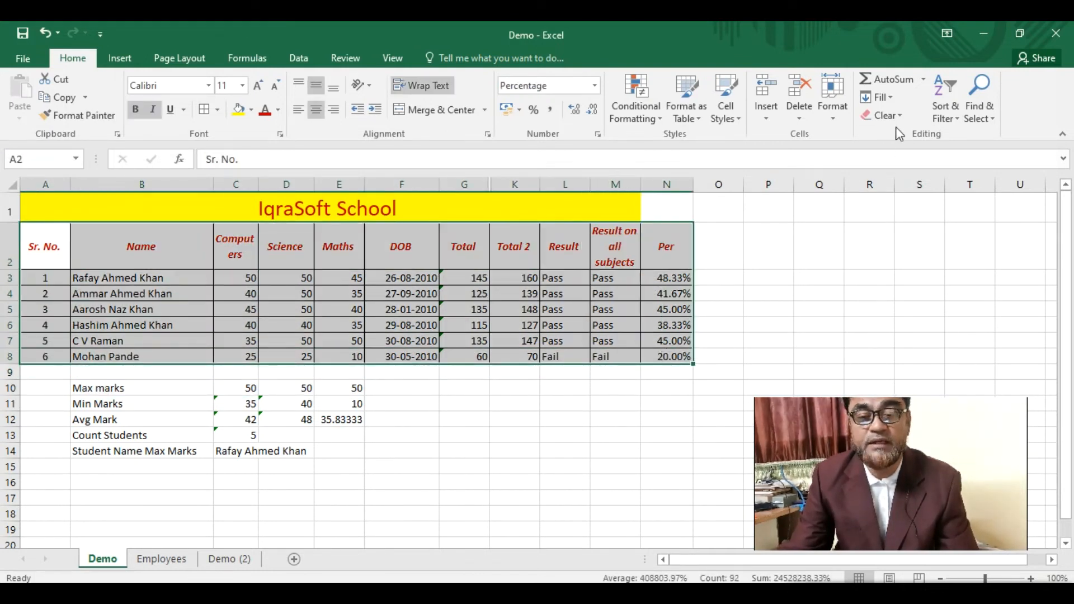
left_click(903, 116)
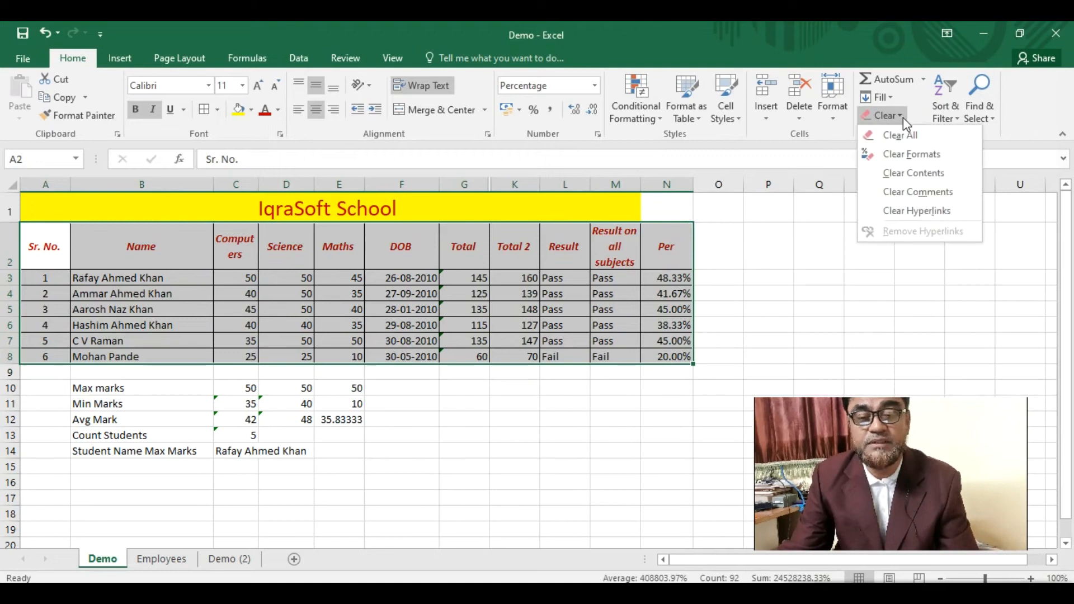
left_click(919, 157)
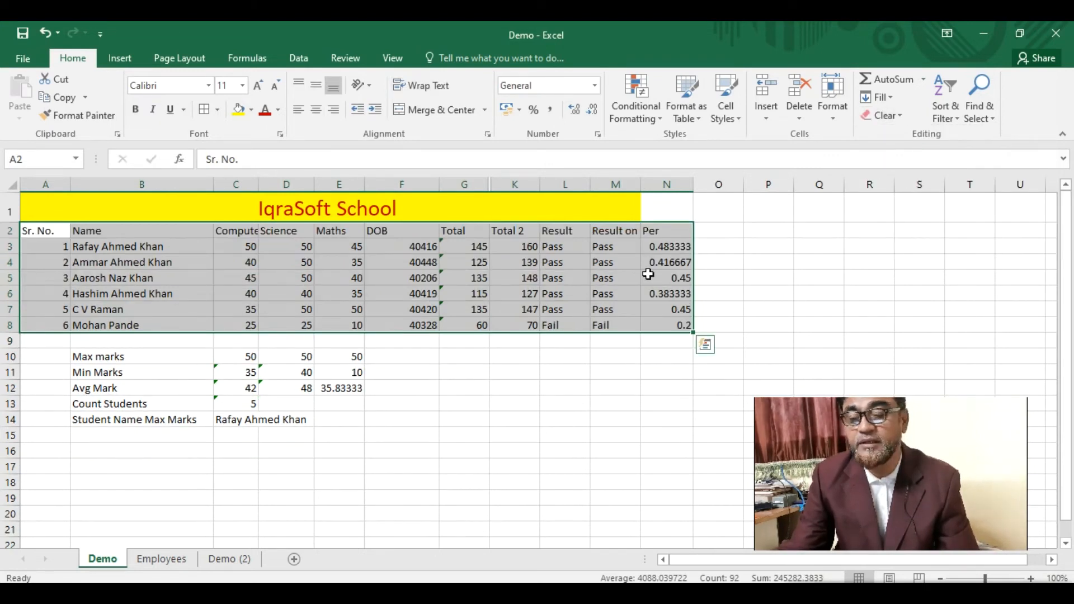
left_click(900, 117)
left_click(908, 142)
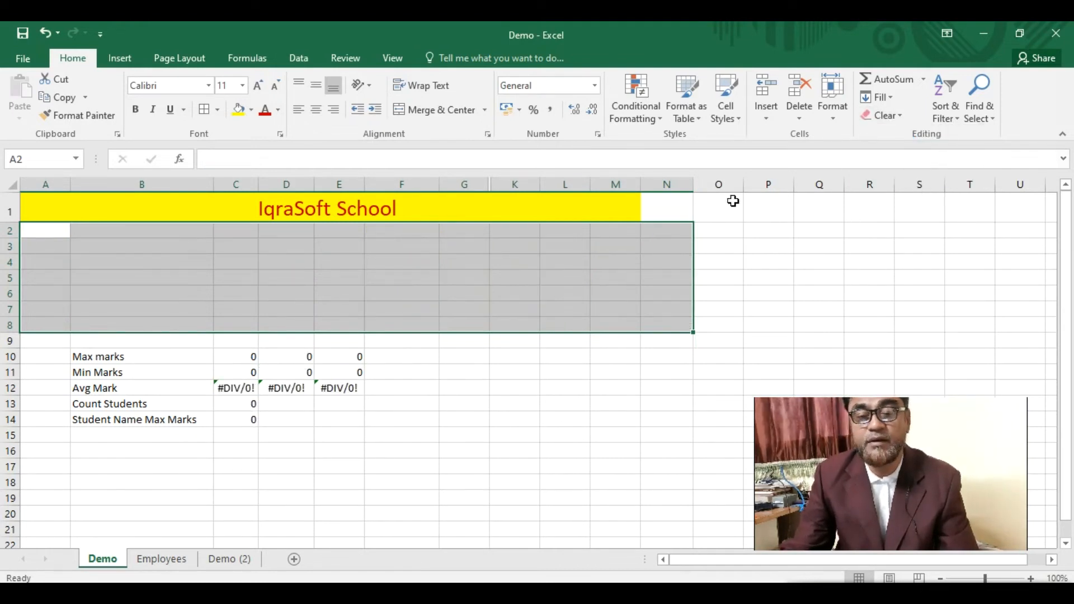
key("ctrl+z")
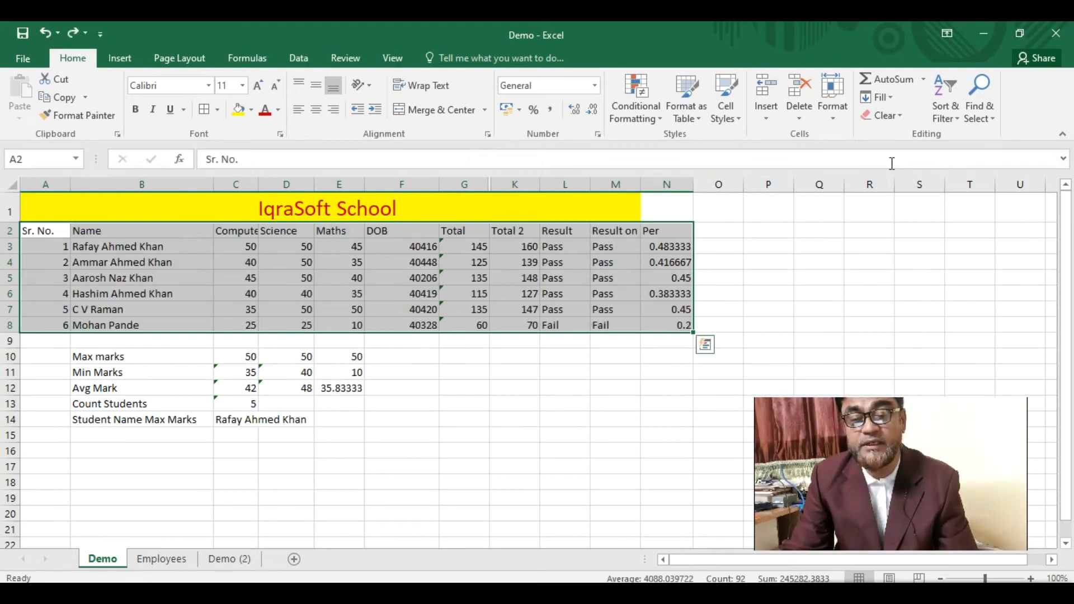
key("ctrl+z")
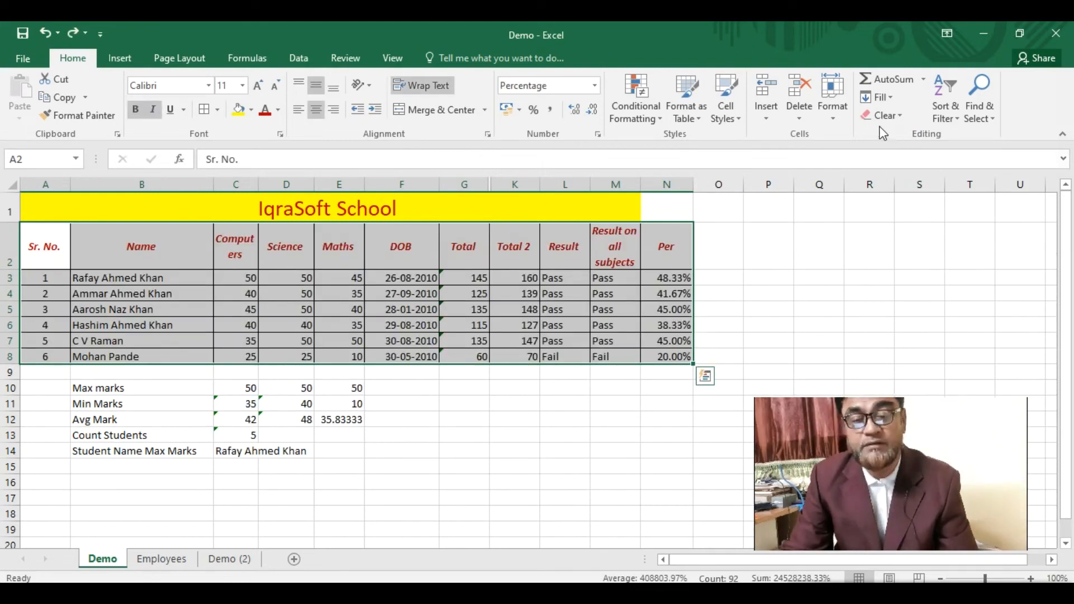
left_click(903, 116)
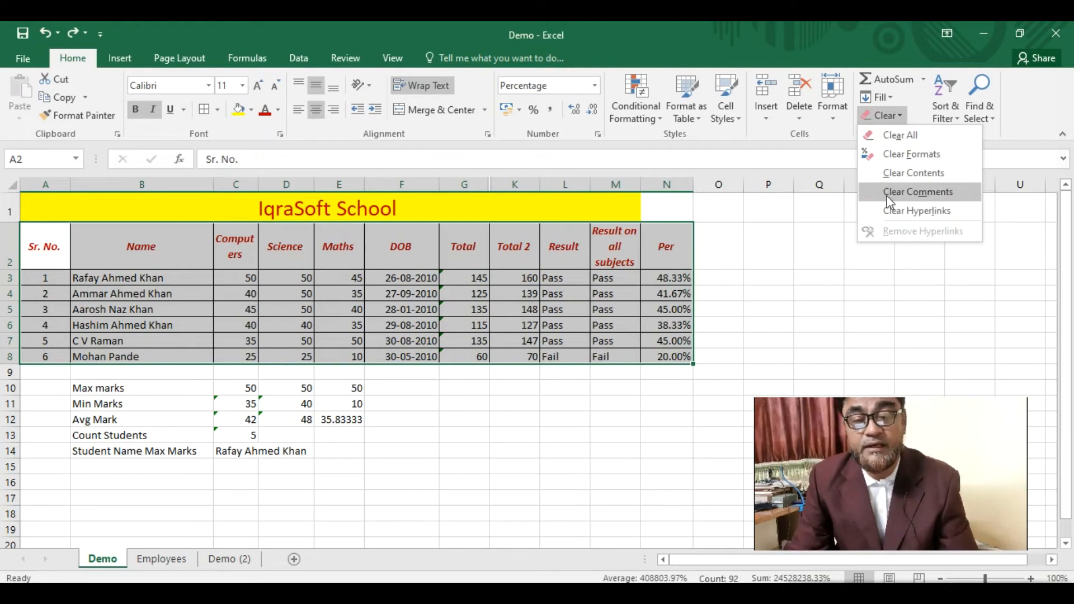
left_click(832, 116)
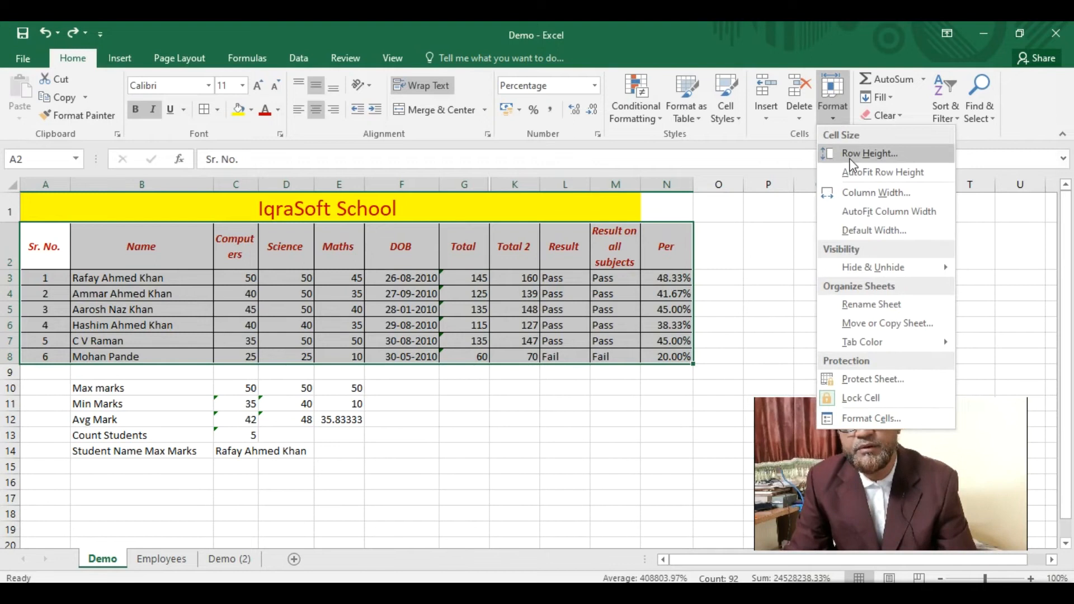
- Apply the row height setting, then AutoFit the table's row heights
left_click(848, 152)
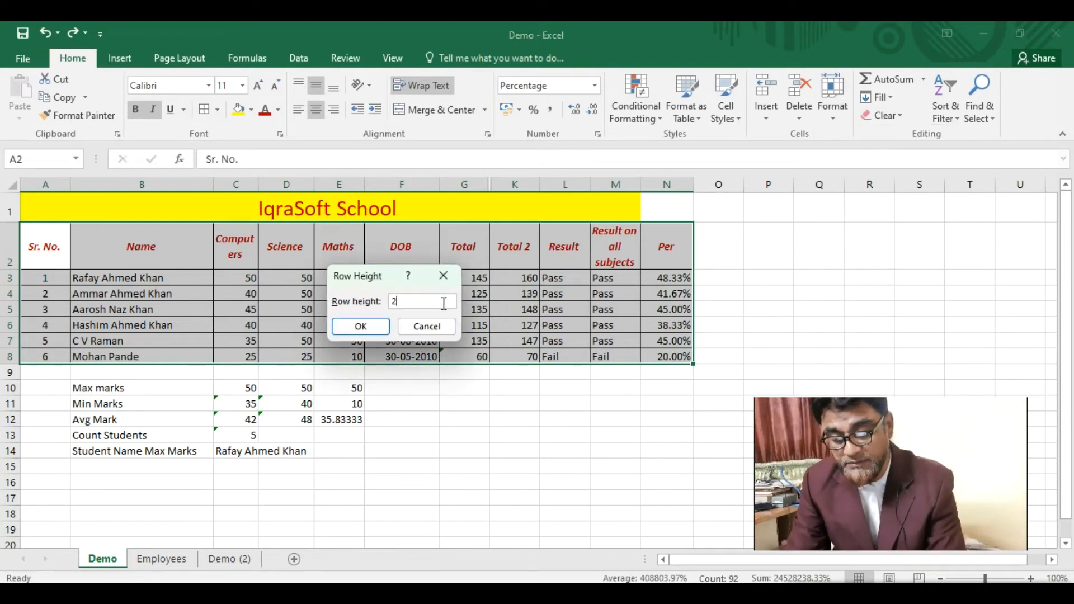
key("Return")
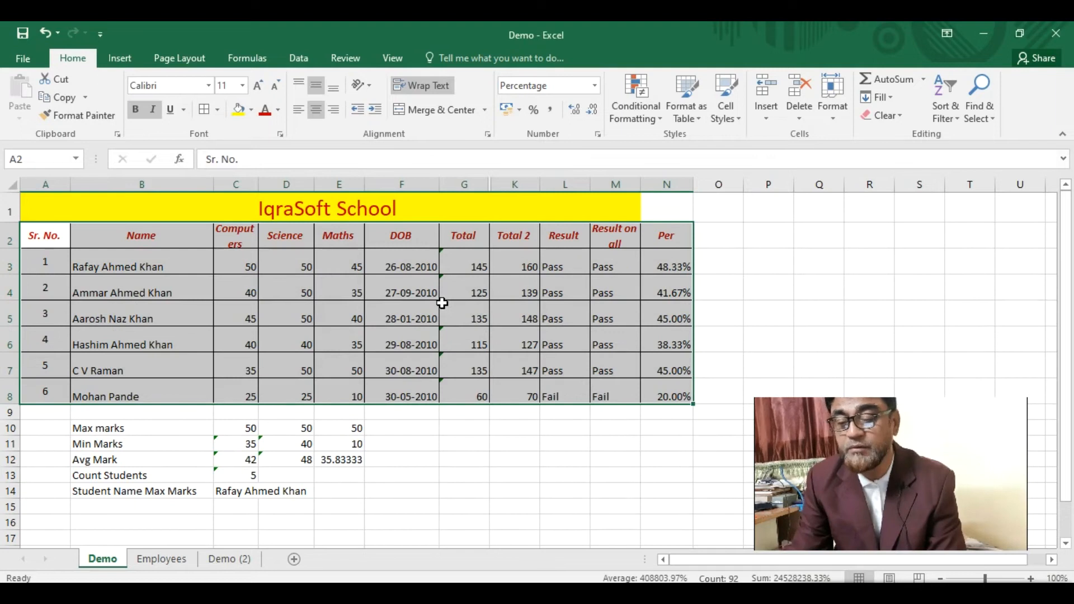
left_click(839, 118)
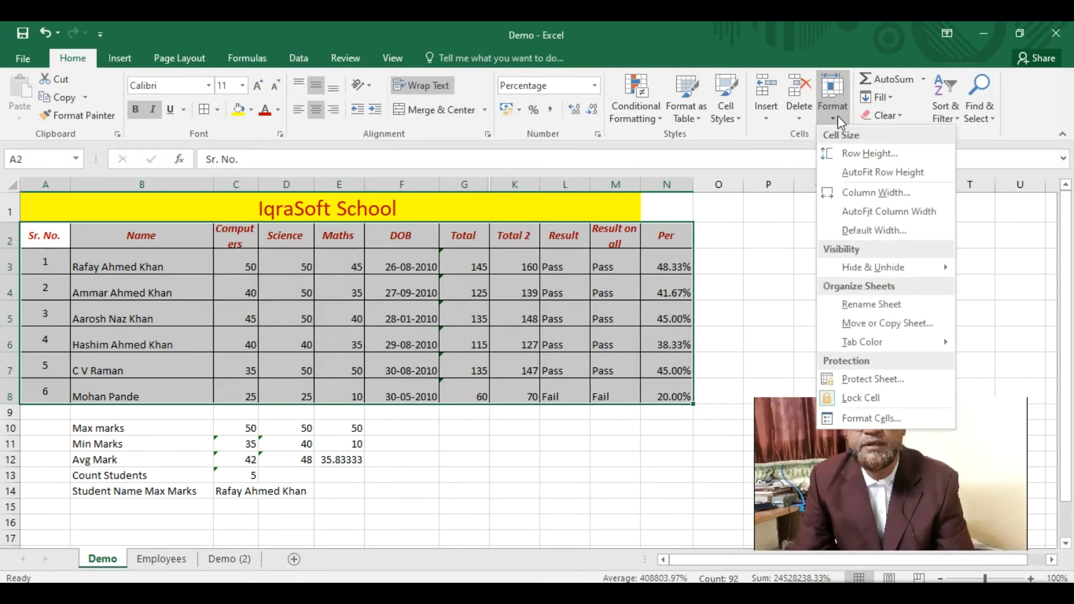
left_click(867, 172)
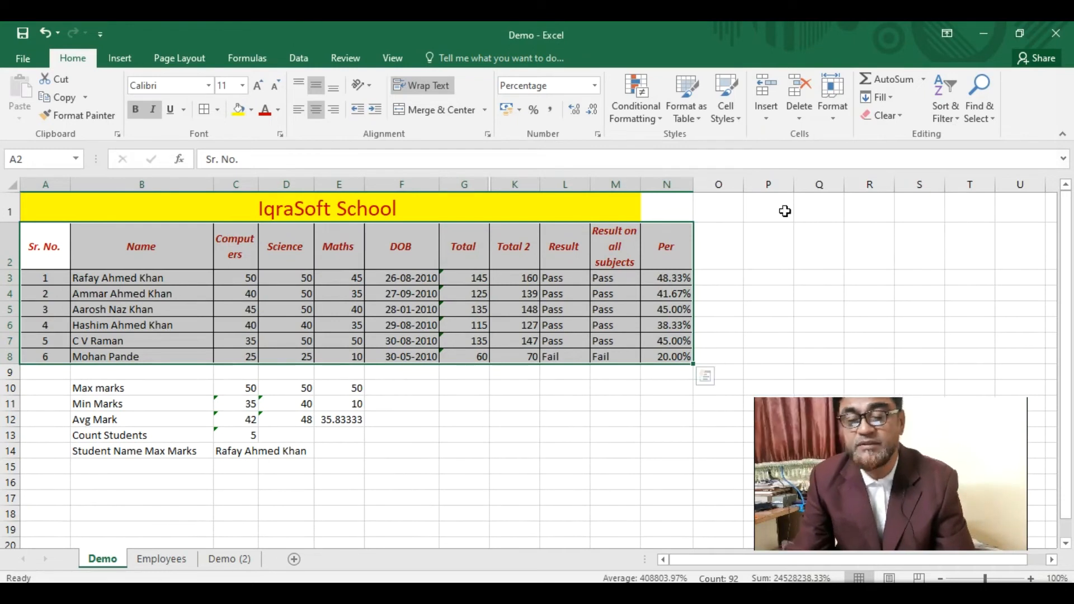
- Set the column width to 100, then AutoFit the columns to their contents
left_click(838, 117)
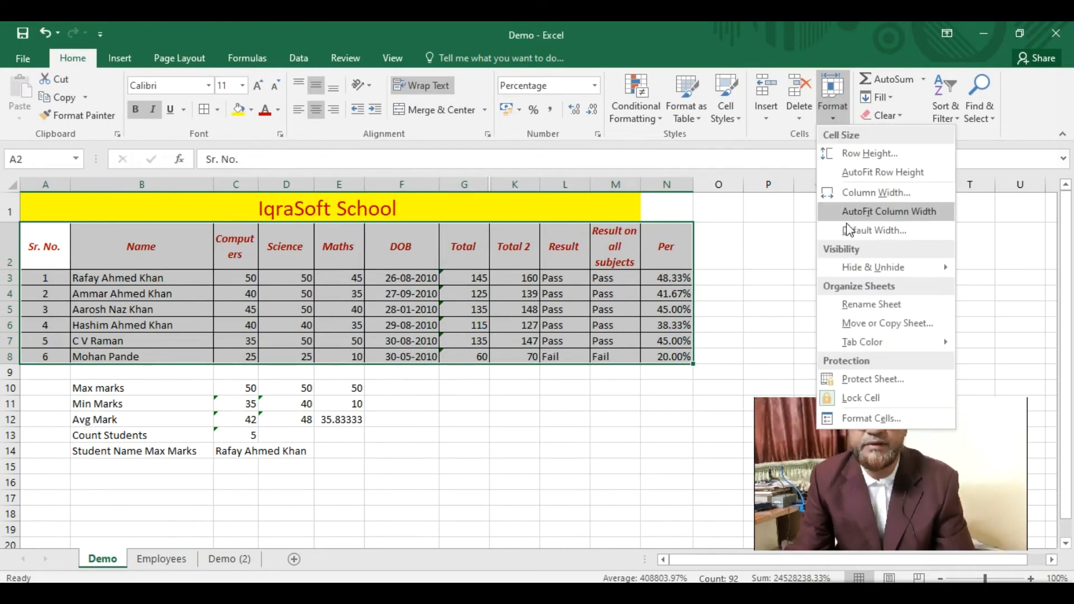
left_click(868, 195)
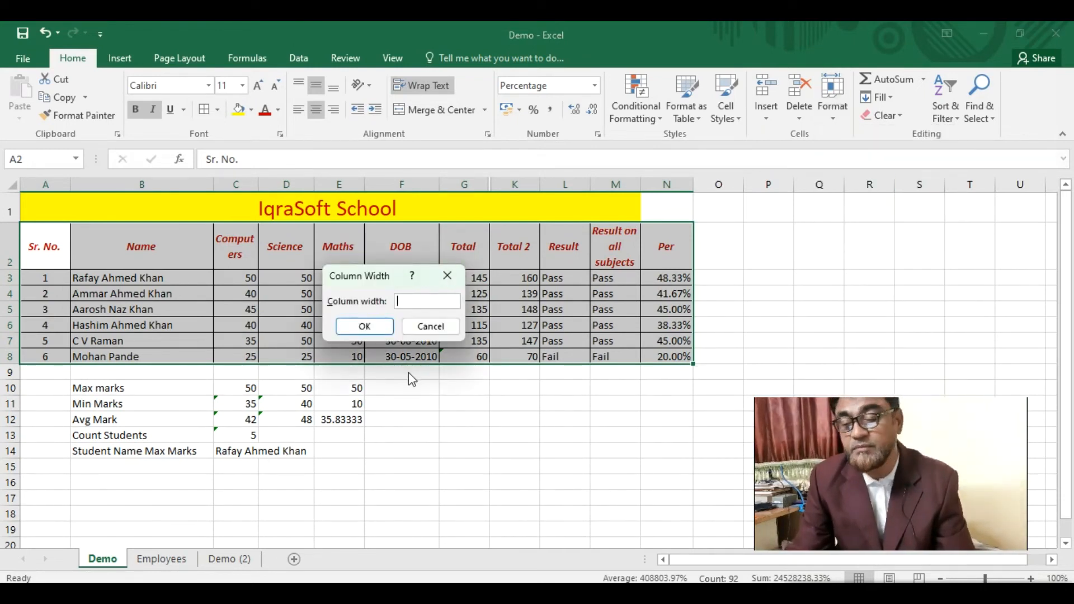
type("100")
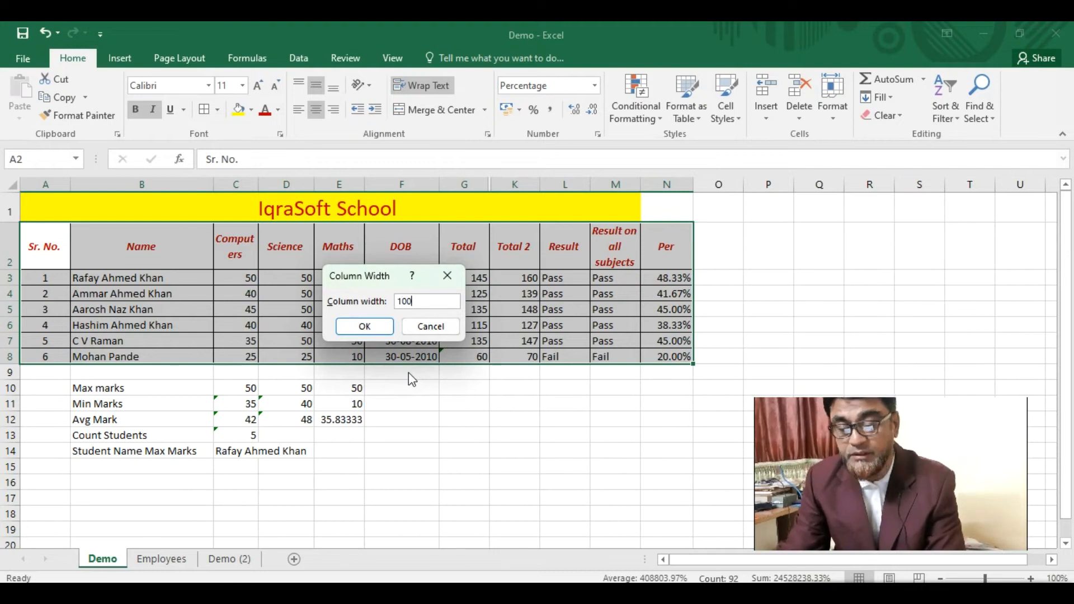
key("Return")
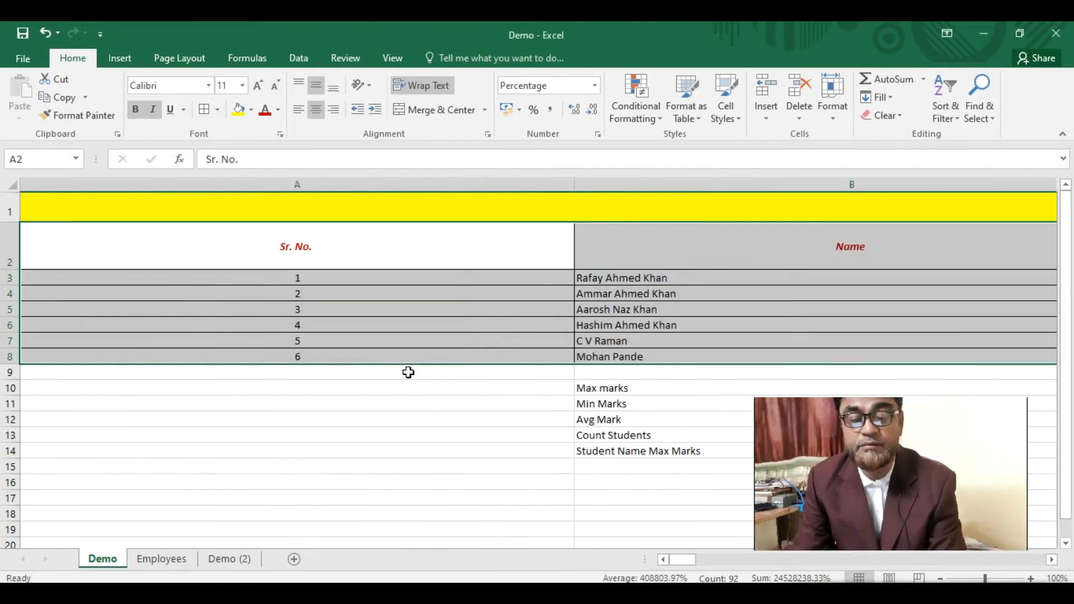
left_click(835, 119)
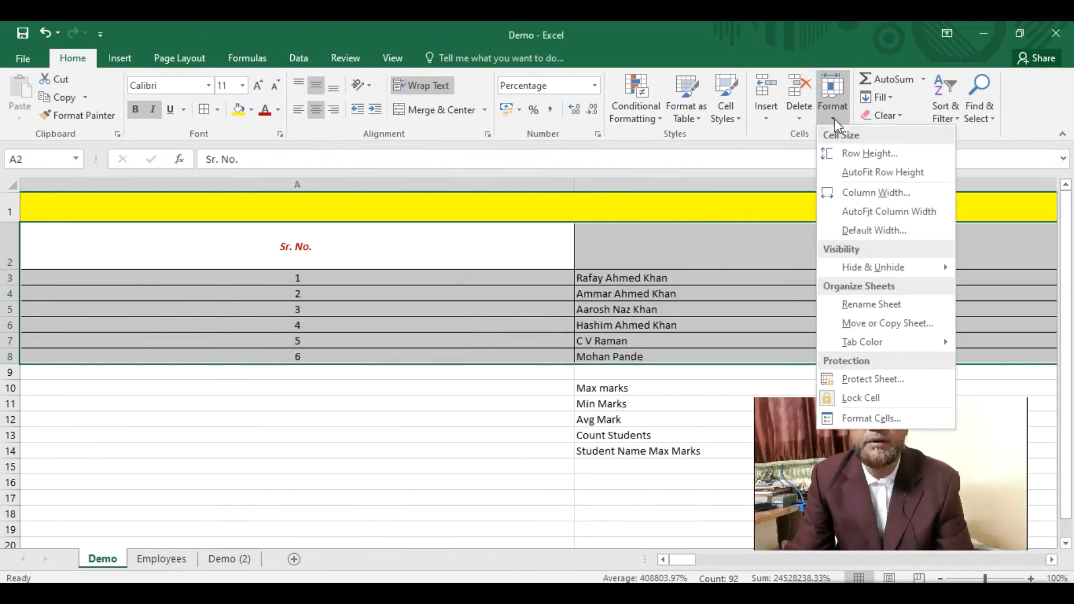
left_click(867, 213)
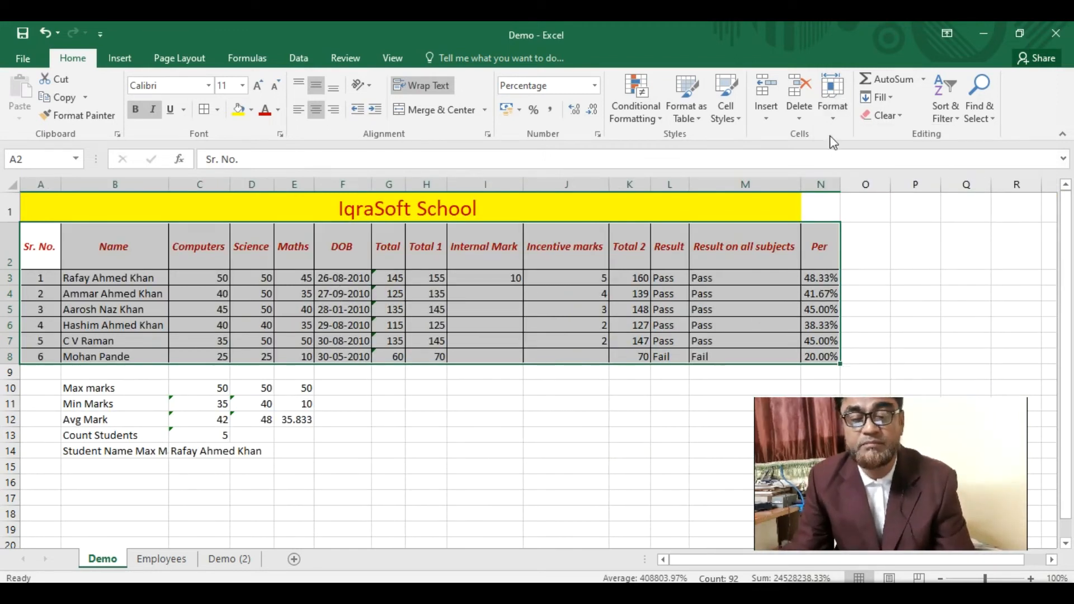
left_click(838, 120)
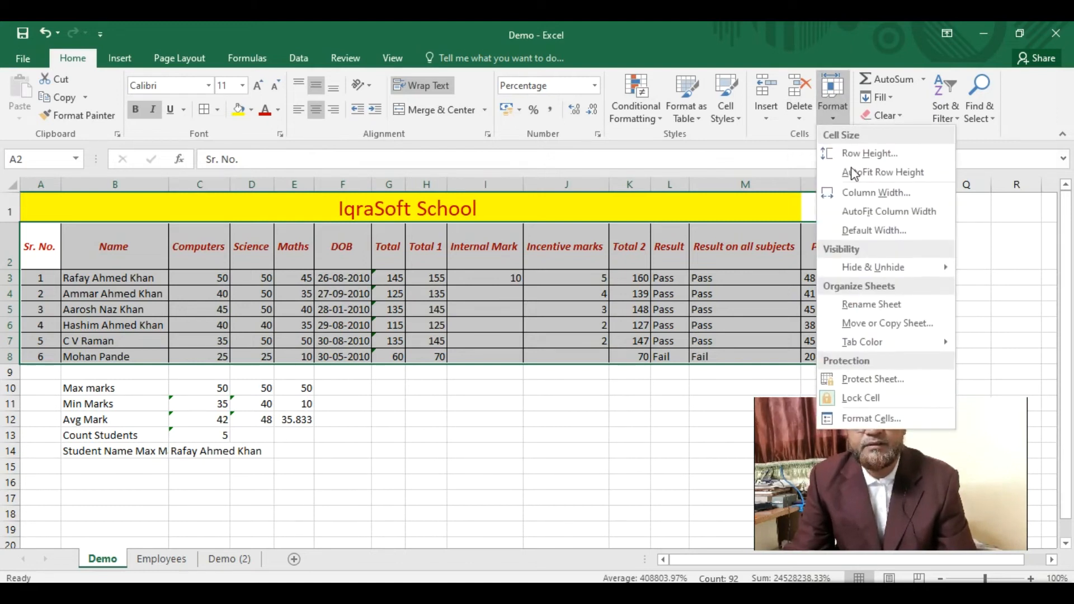
mouse_move(875, 268)
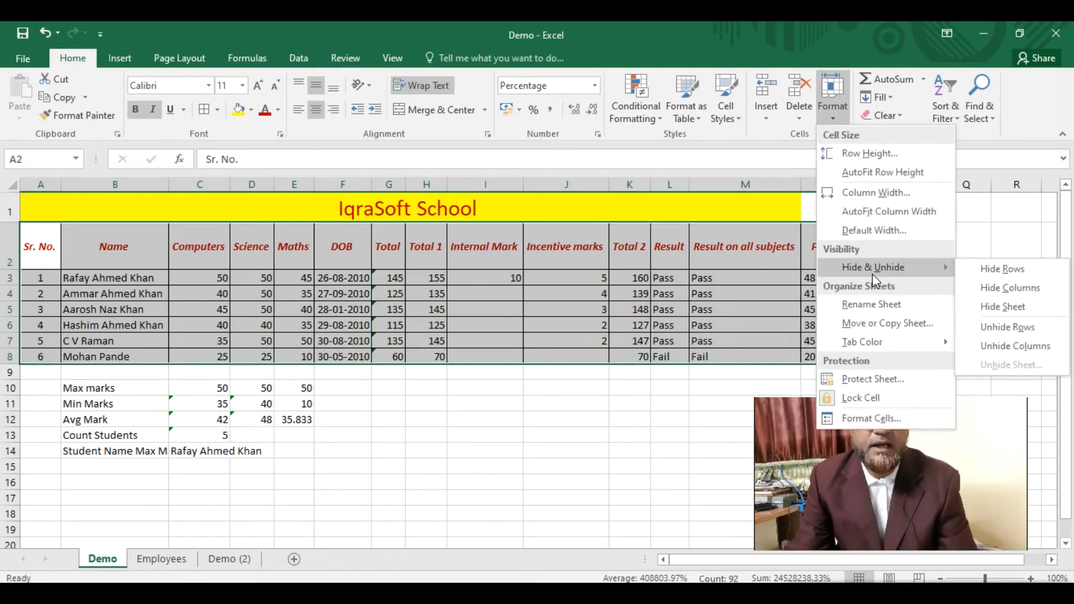
left_click(515, 468)
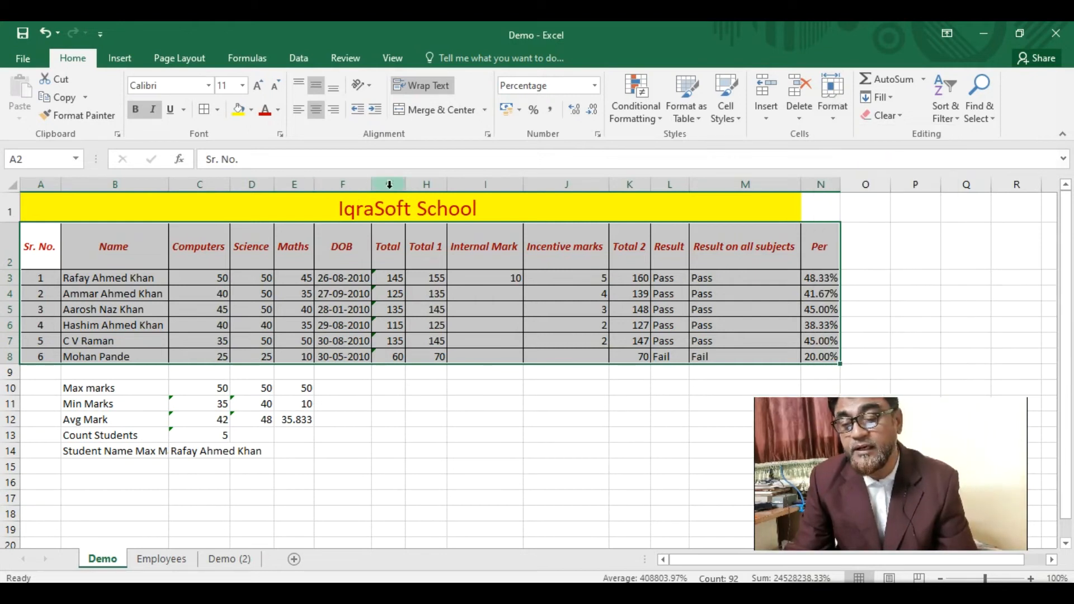
left_click(390, 186)
left_click_drag(389, 187, 421, 189)
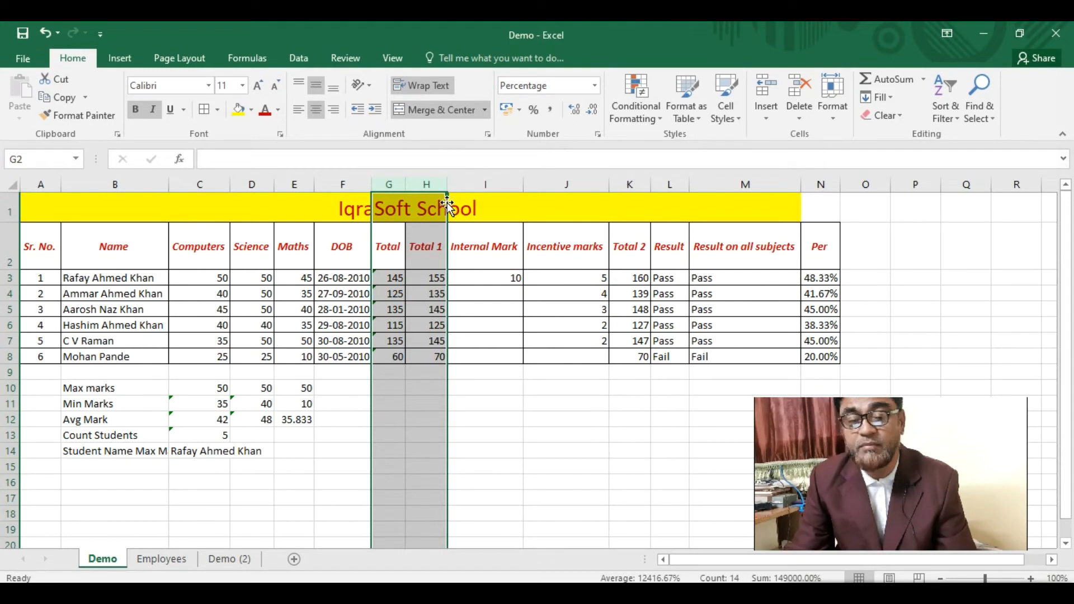
left_click(485, 186)
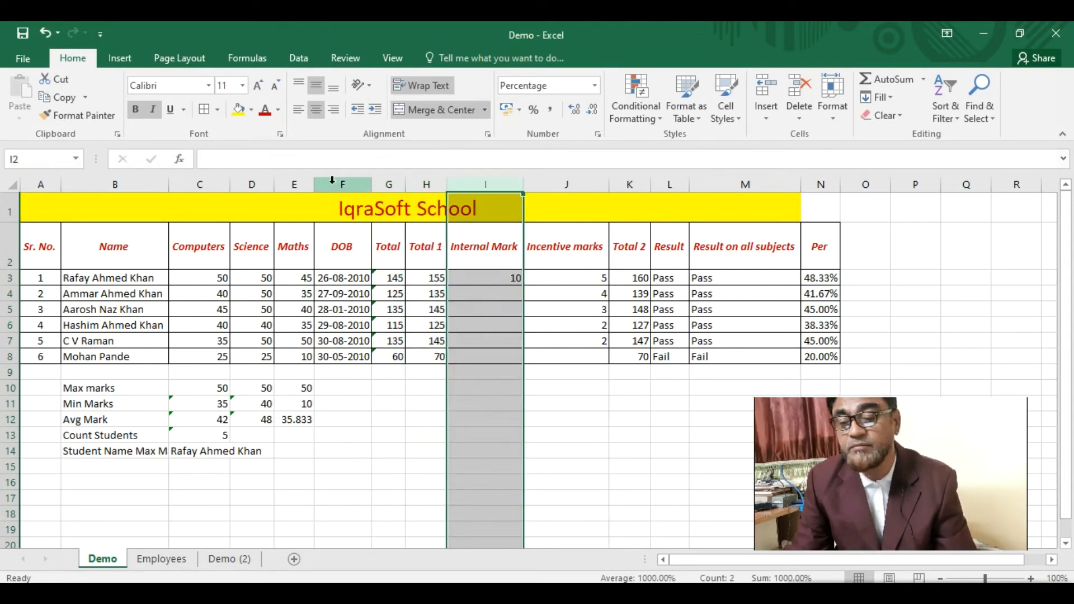
left_click_drag(338, 187, 390, 197)
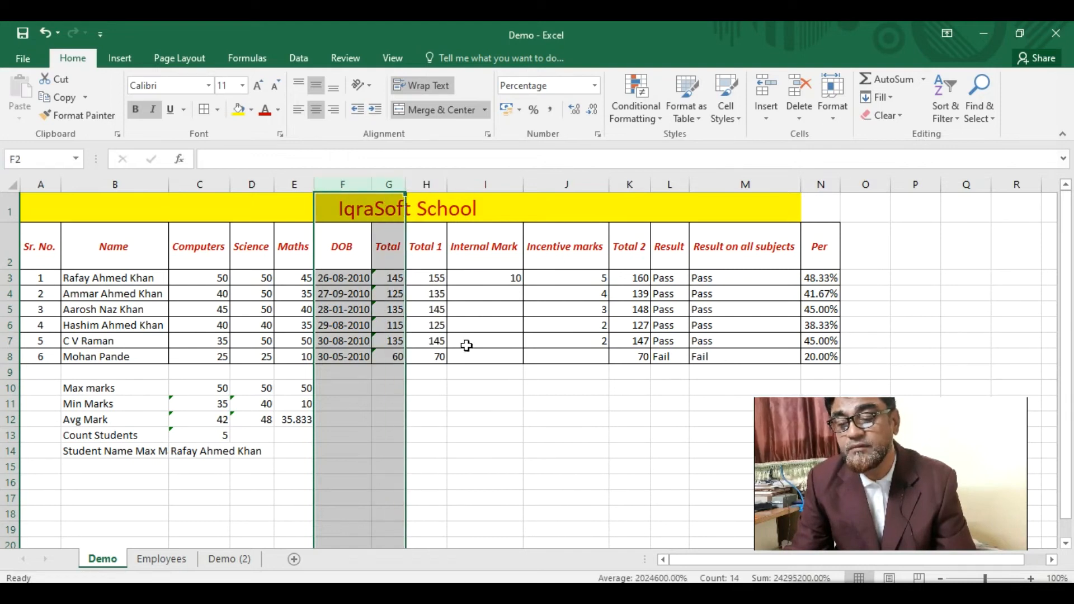
left_click(481, 402)
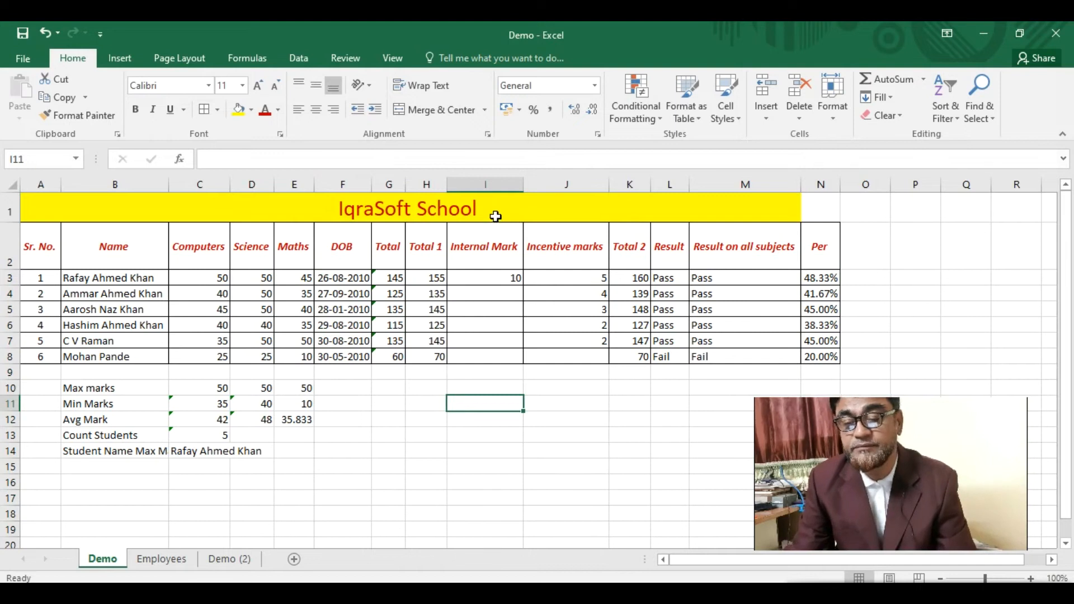
- Narrow columns I, J and M so the Internal Mark, Incentive marks and Result headings wrap
left_click_drag(524, 187, 470, 187)
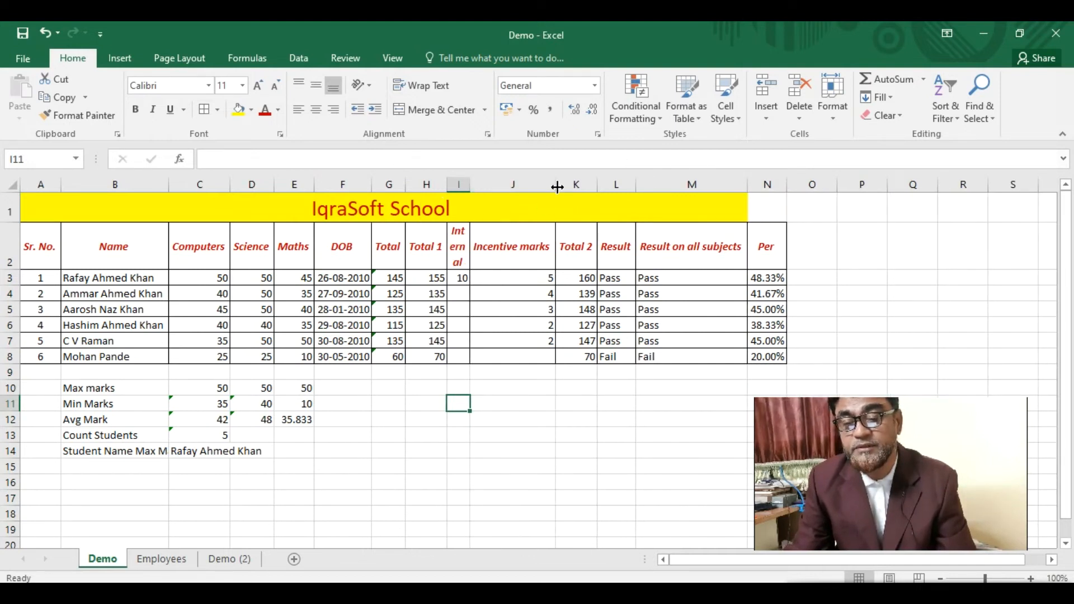
left_click_drag(559, 186, 498, 195)
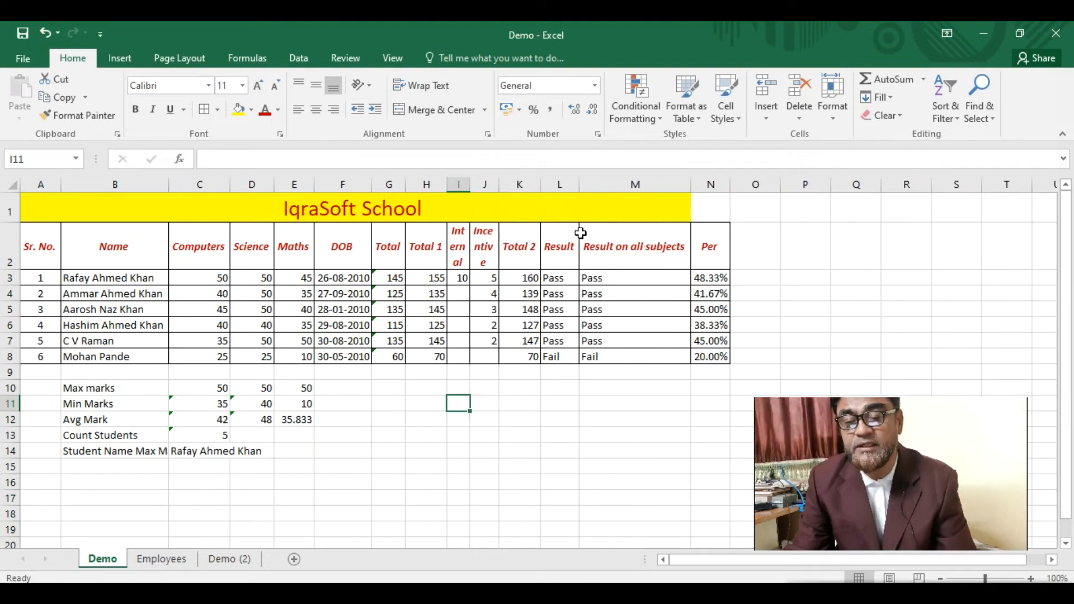
left_click(465, 281)
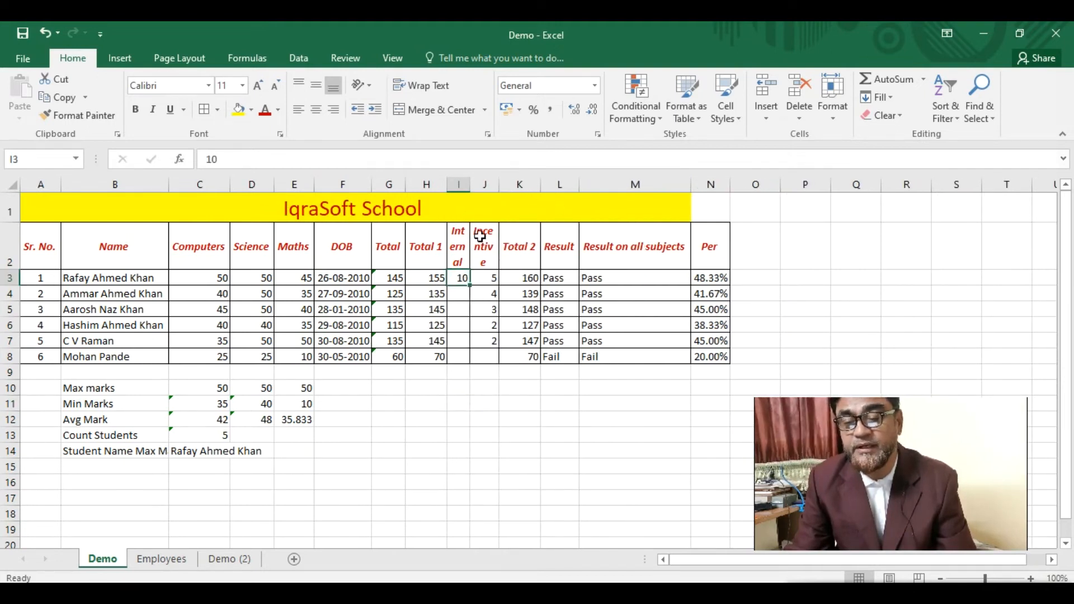
left_click_drag(690, 185, 615, 197)
left_click(631, 247)
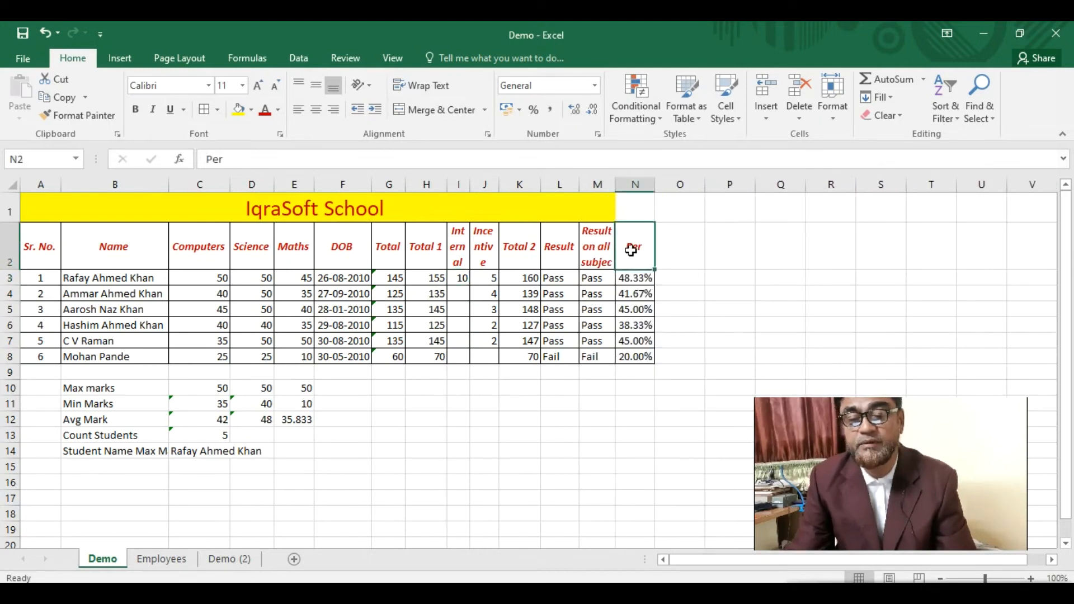
left_click(96, 312)
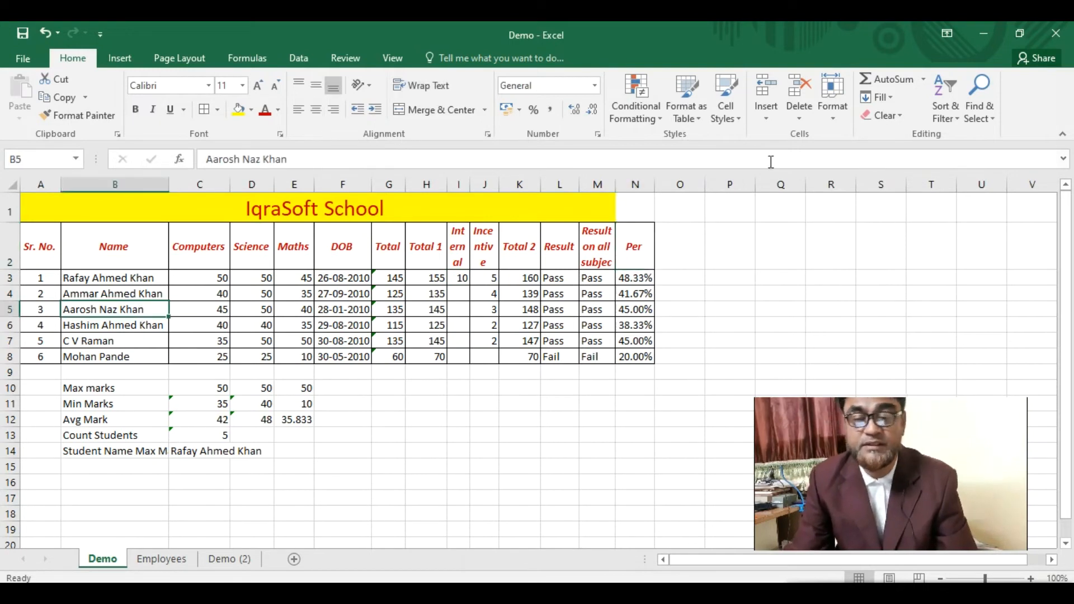
- Rename the Demo sheet tab to 'Student Marks' using Format > Rename Sheet
left_click(829, 119)
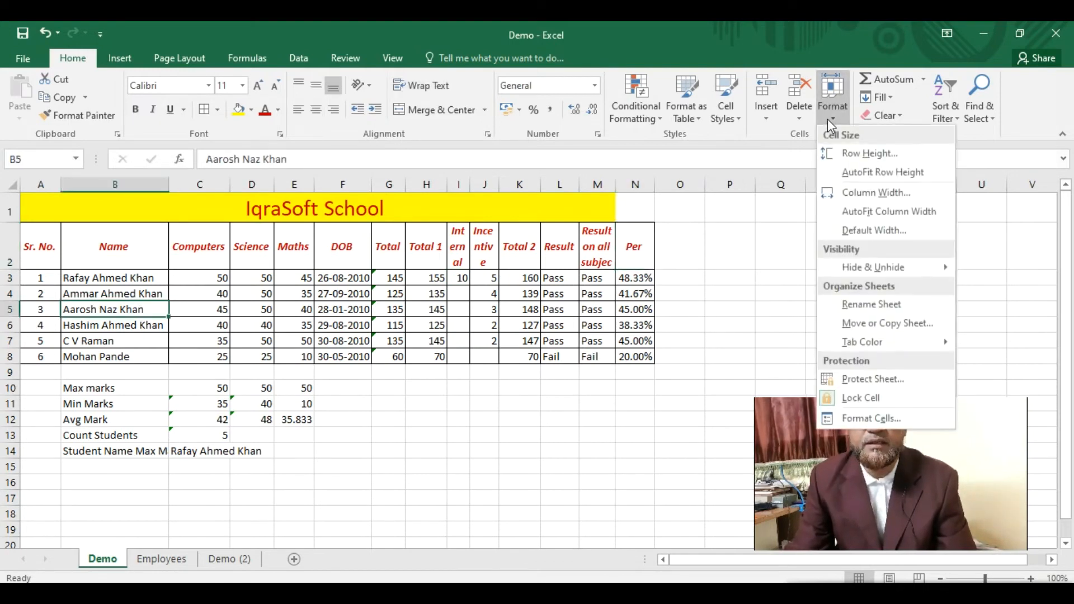
left_click(862, 308)
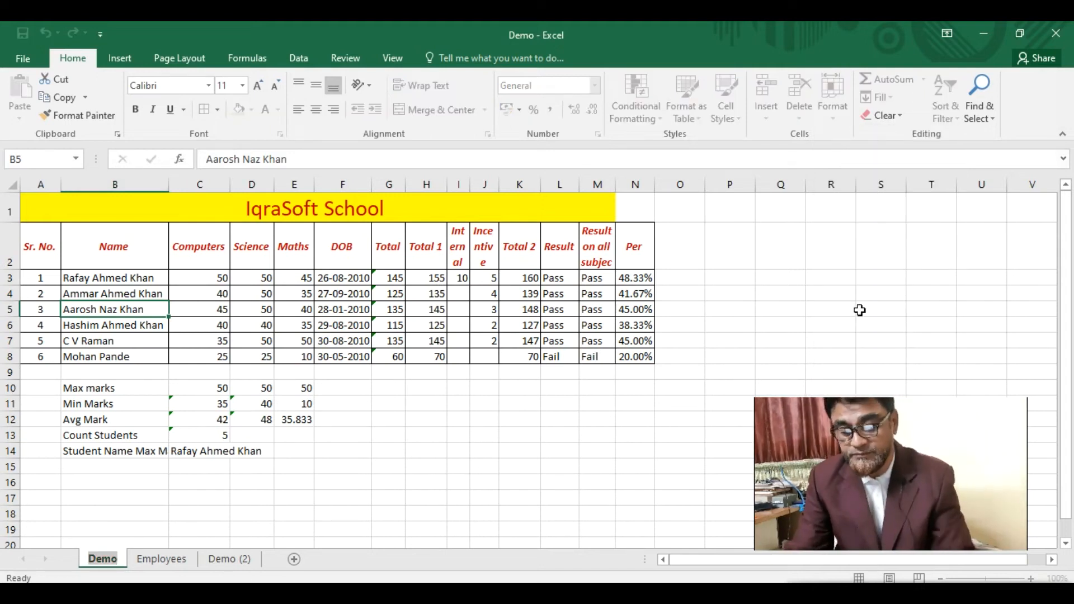
type("Marks")
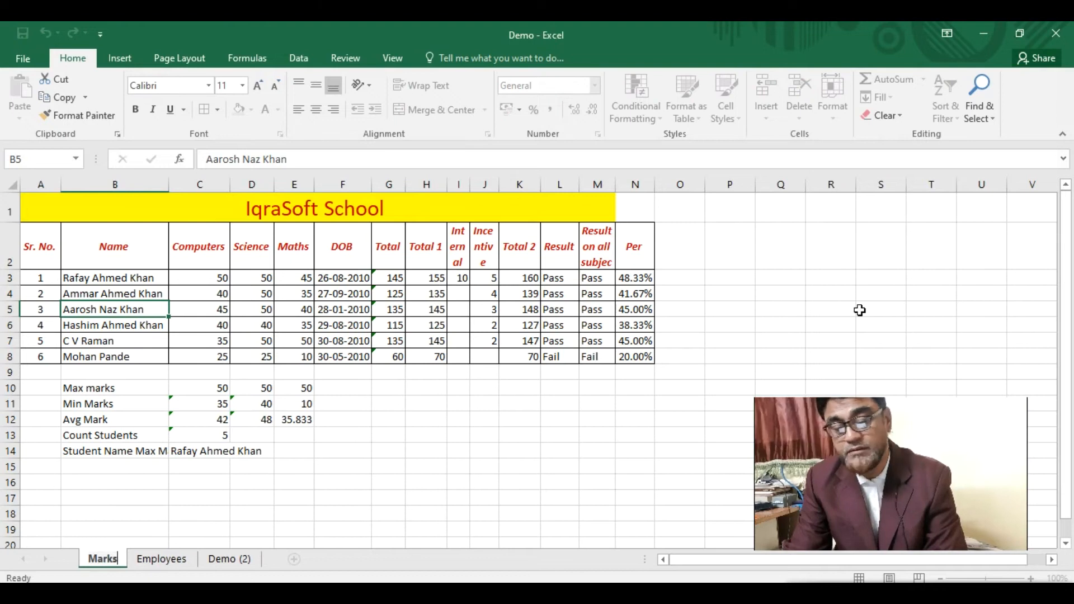
key("BackSpace")
key("BackSpace")
key("BackSpace")
key("BackSpace")
key("BackSpace")
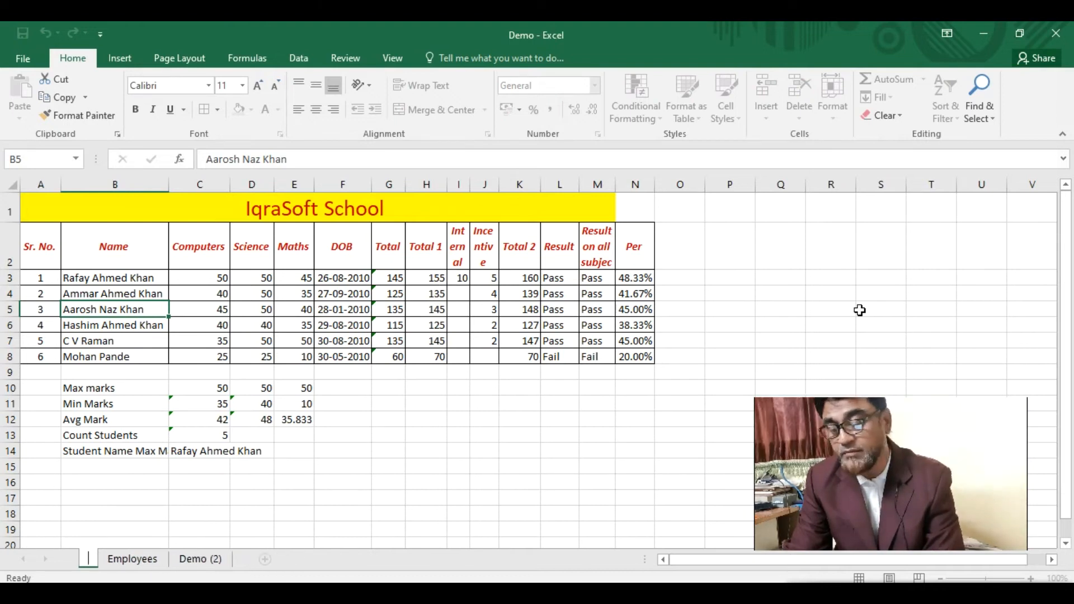
type("Student Marks")
key("Return")
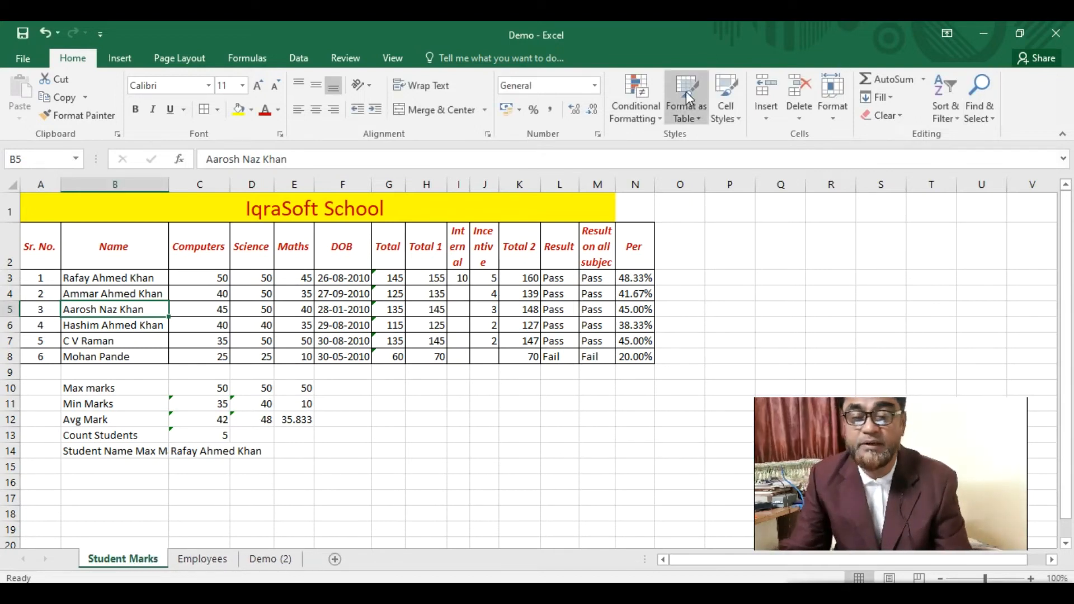
left_click(835, 121)
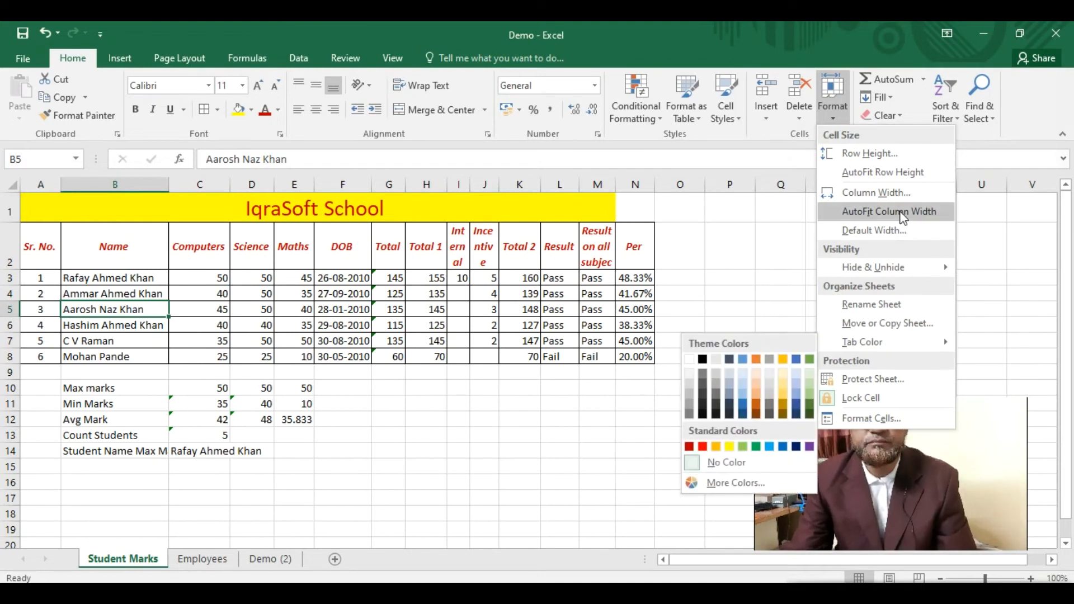
left_click(894, 231)
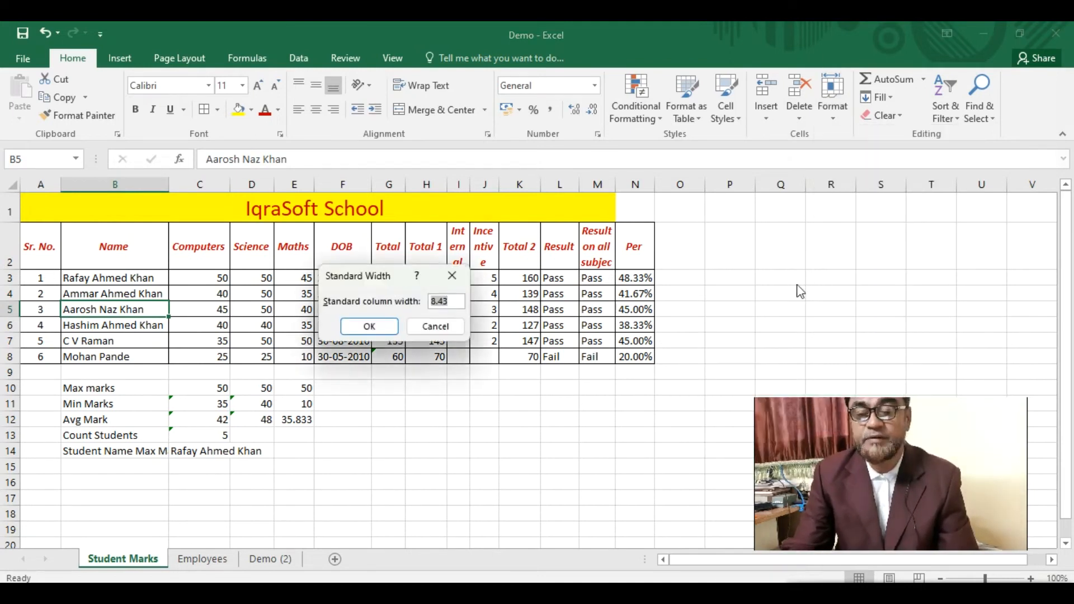
left_click(368, 327)
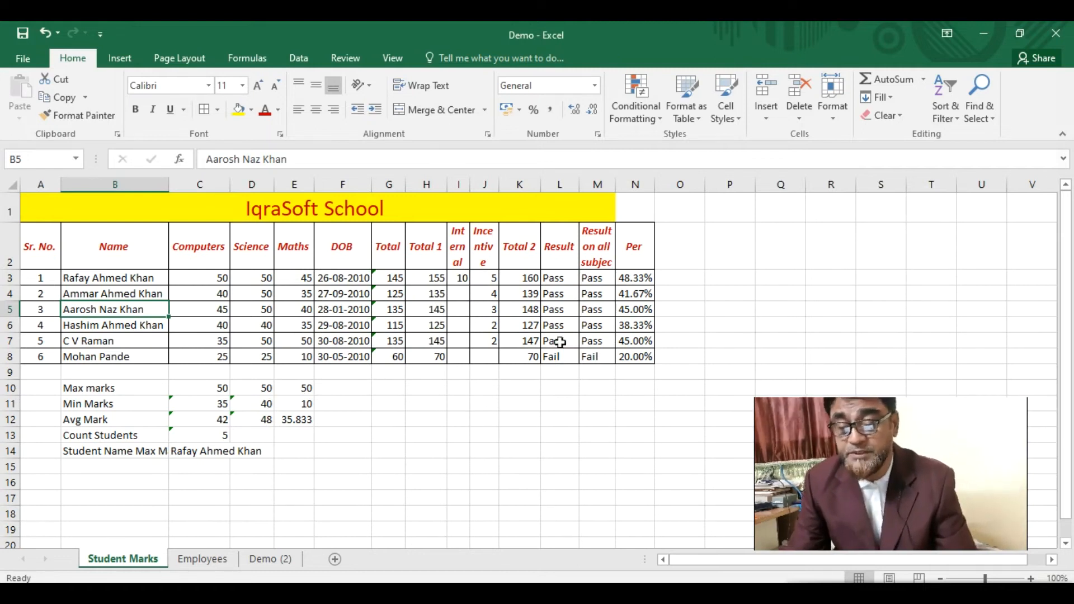
- Copy N3's percentage and paste it into F14 as a plain value, 48.33%
left_click(638, 278)
right_click(639, 279)
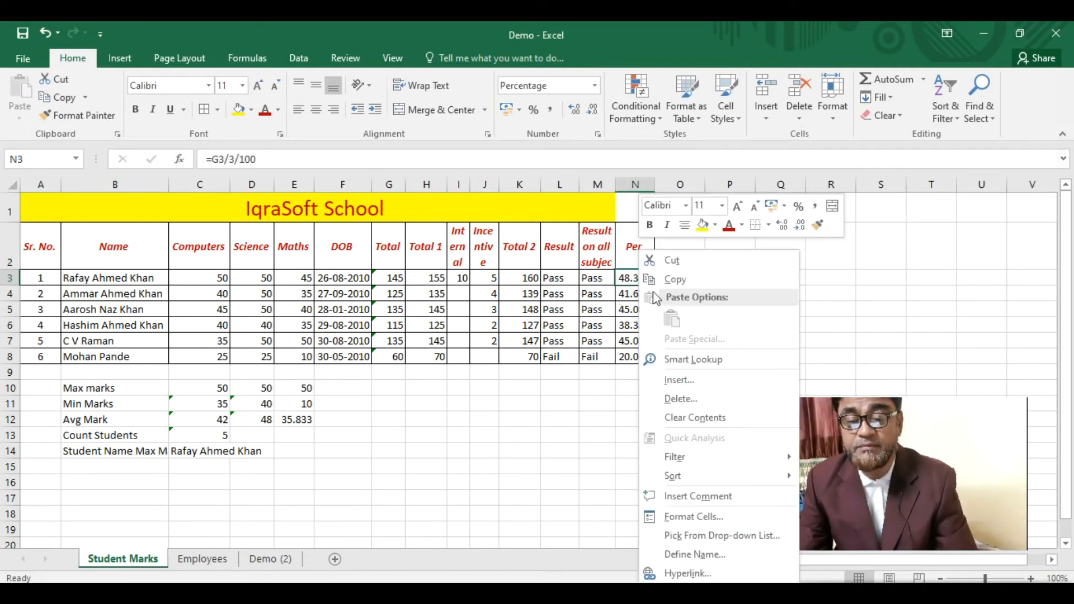
left_click(683, 279)
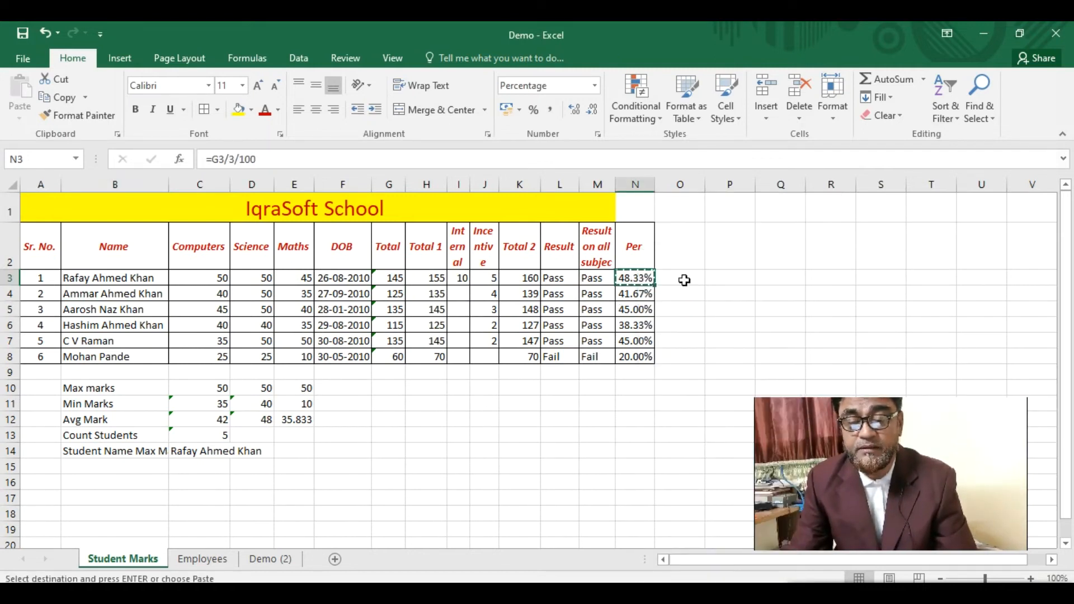
left_click(356, 449)
right_click(356, 450)
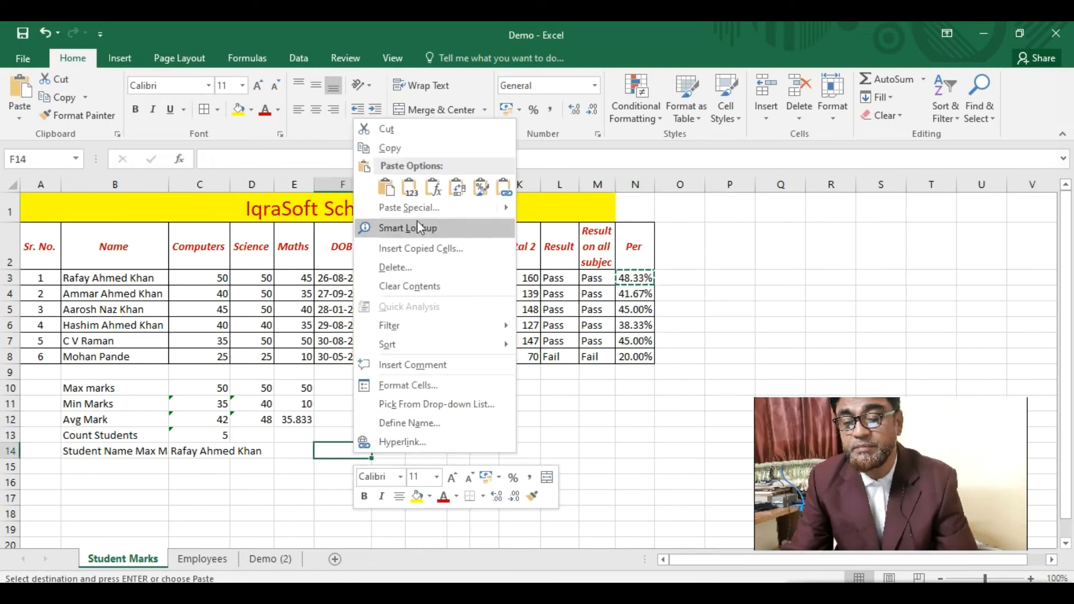
mouse_move(492, 208)
left_click(529, 229)
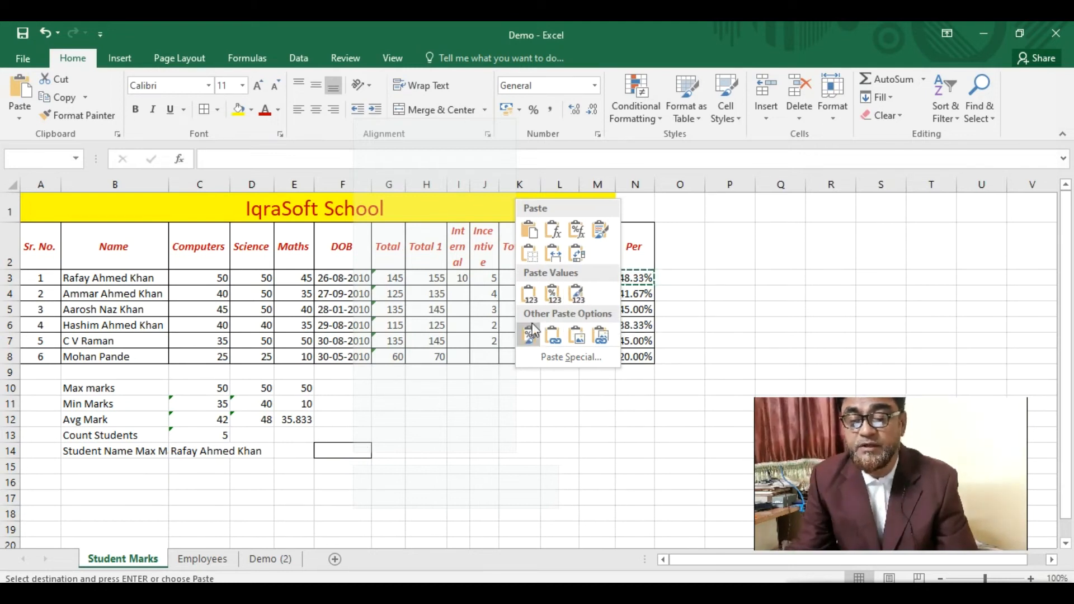
left_click(580, 298)
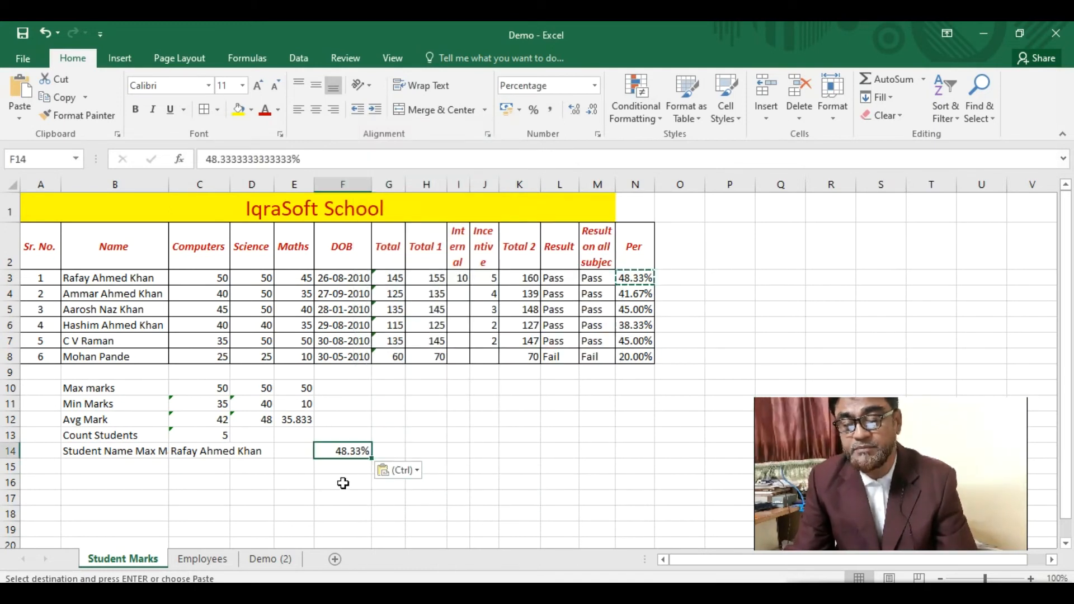
key("Down")
- Cancel the copy marquee and compare N3's formula with F14's pasted value
left_click(354, 454)
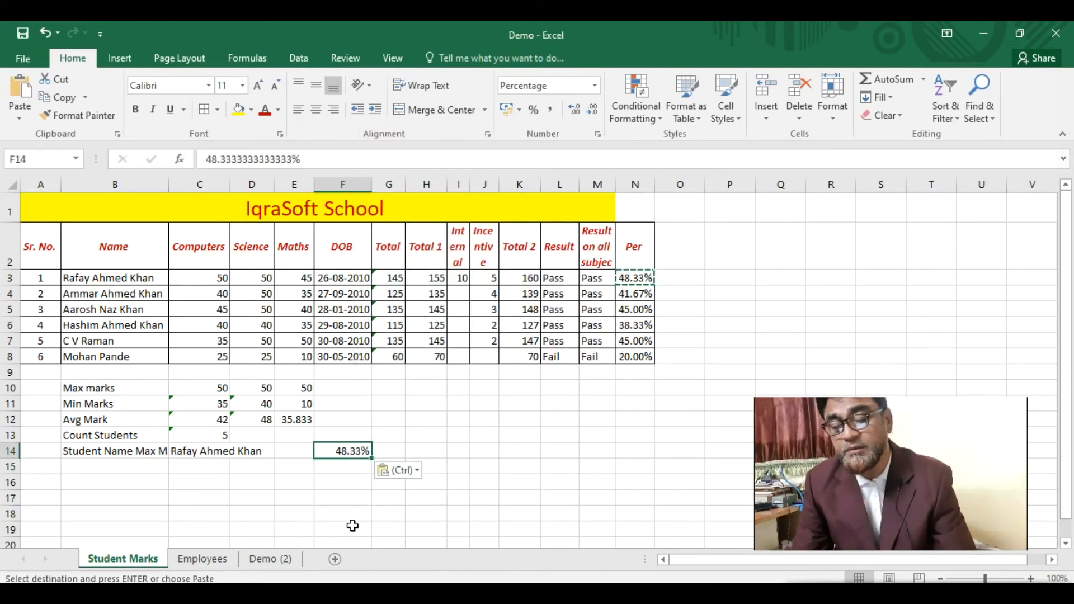
key("Escape")
left_click(638, 279)
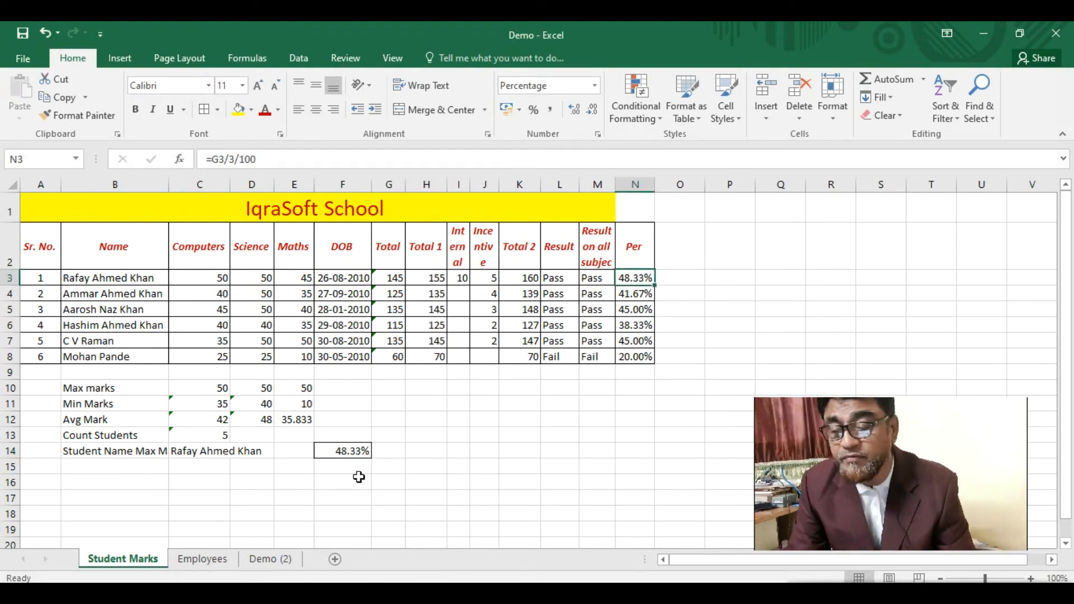
left_click(348, 451)
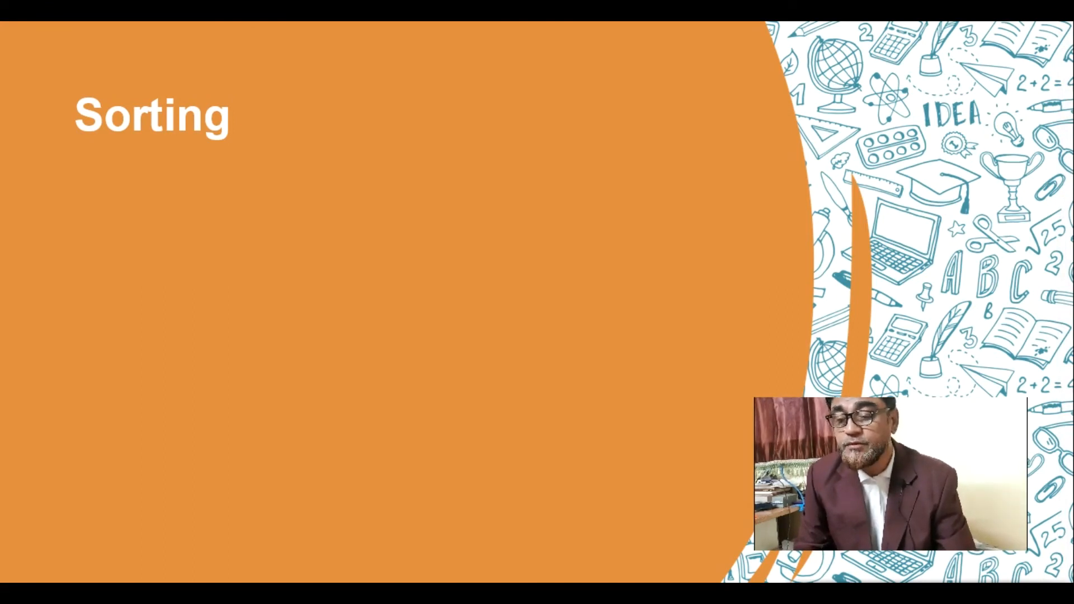
- Show the 'Rearranging a list according to the contents of one or more columns' line and Simple sort bullet
key("Right")
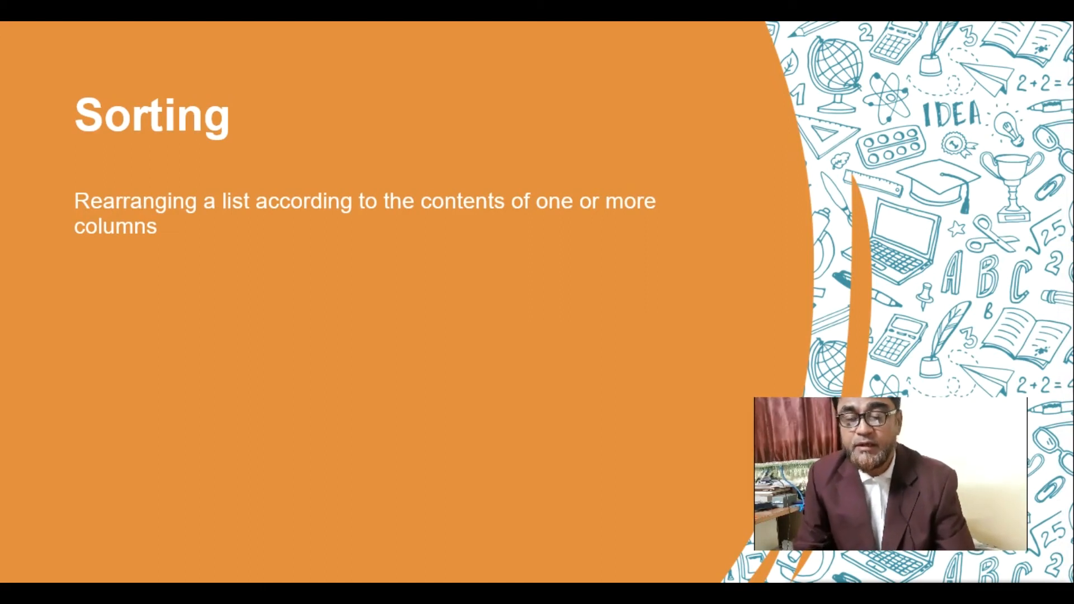
key("Right")
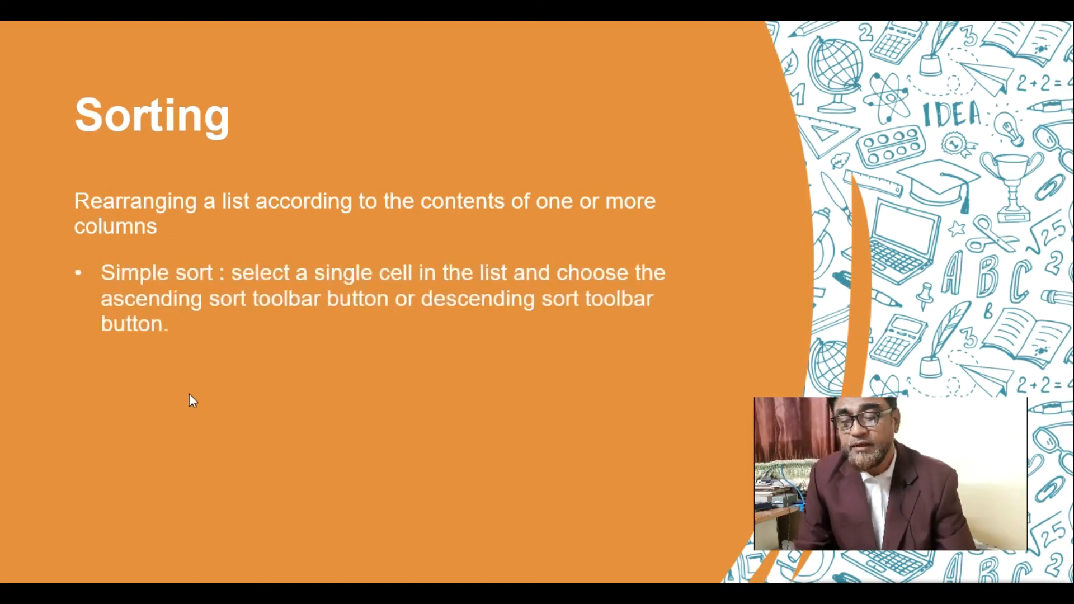
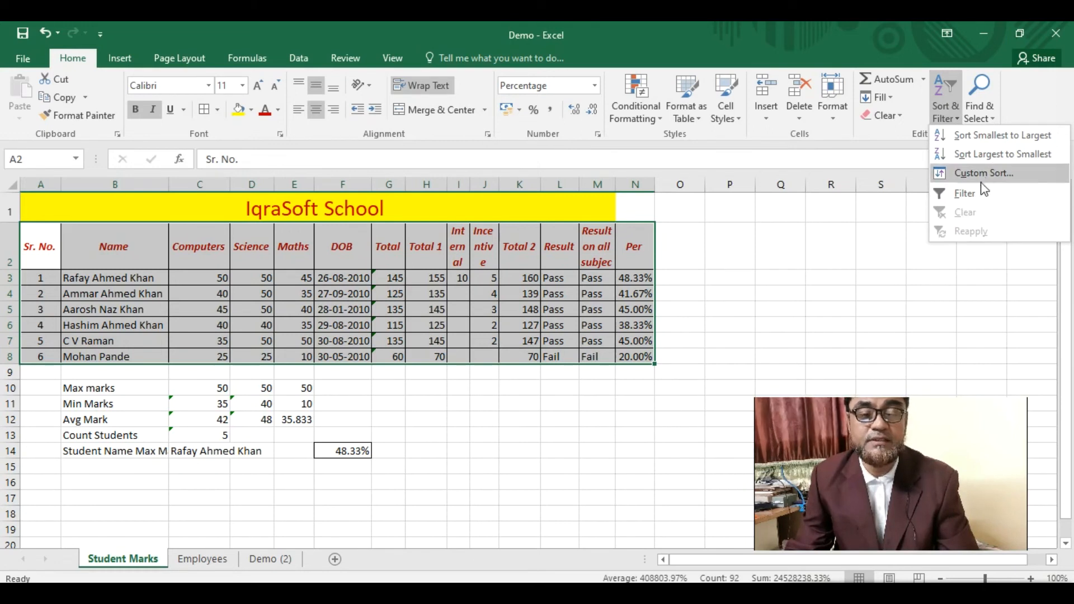
- Sort the student rows in ascending Sr. No. order, 1 through 6
left_click(998, 137)
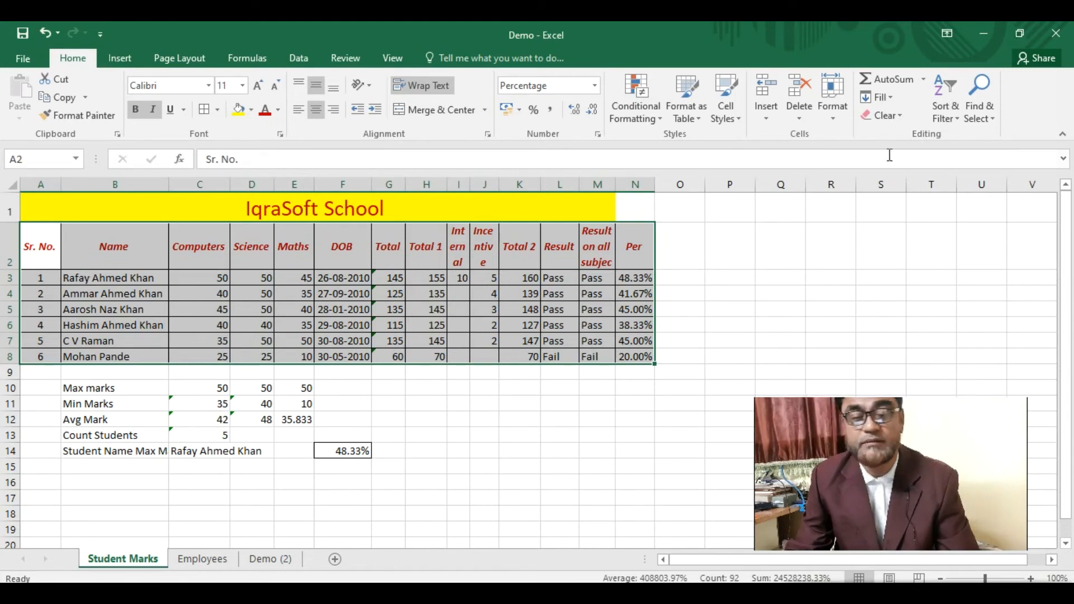
left_click(958, 121)
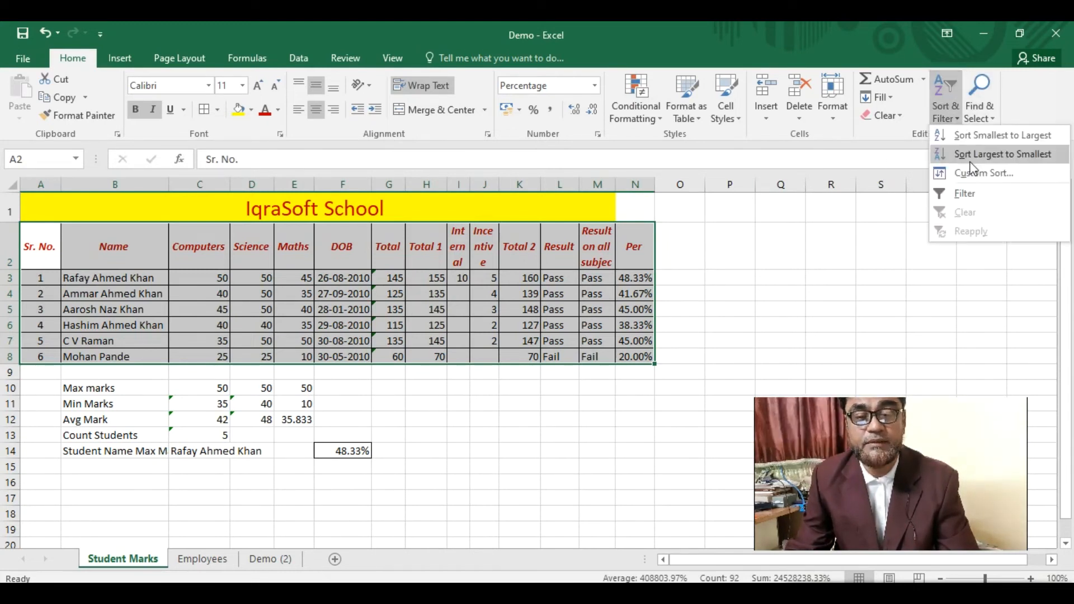
left_click(992, 138)
- Select B2:N8 and sort the students alphabetically by Name, A to Z
left_click(118, 280)
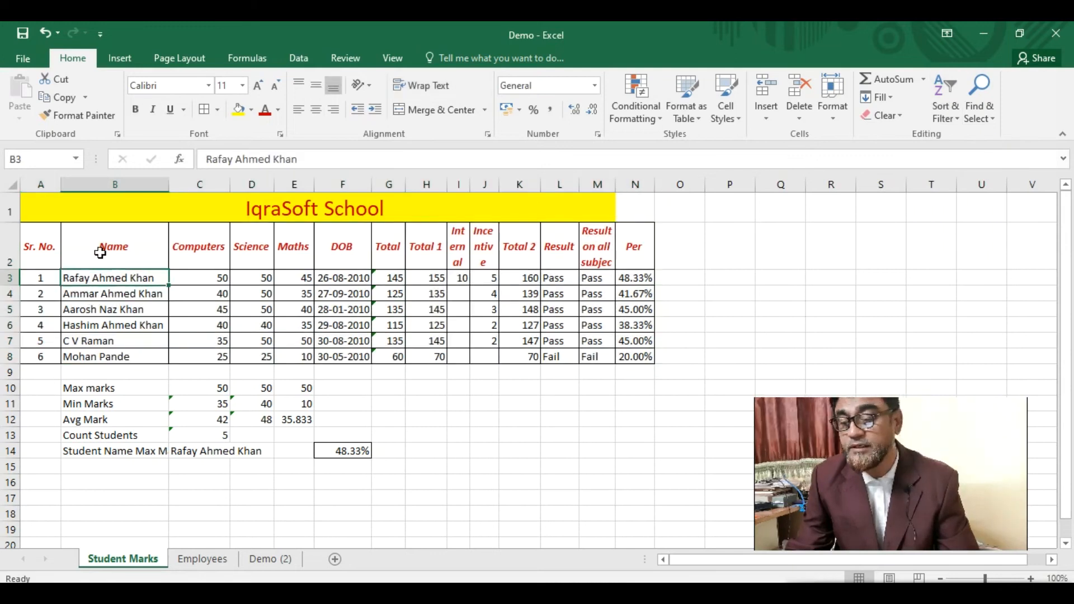
left_click(78, 265)
left_click_drag(76, 258, 642, 356)
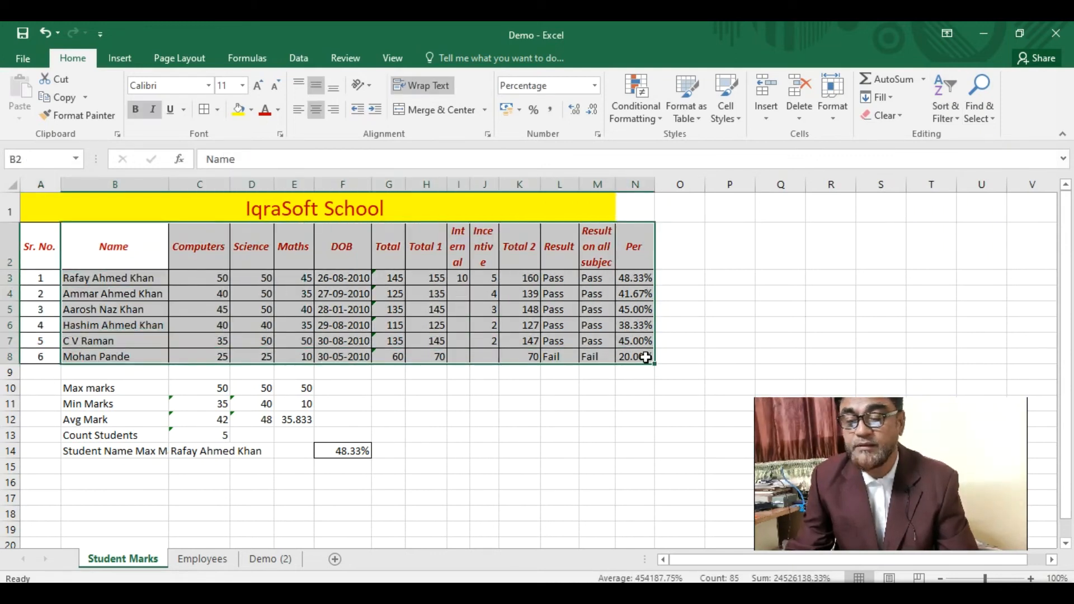
left_click(956, 112)
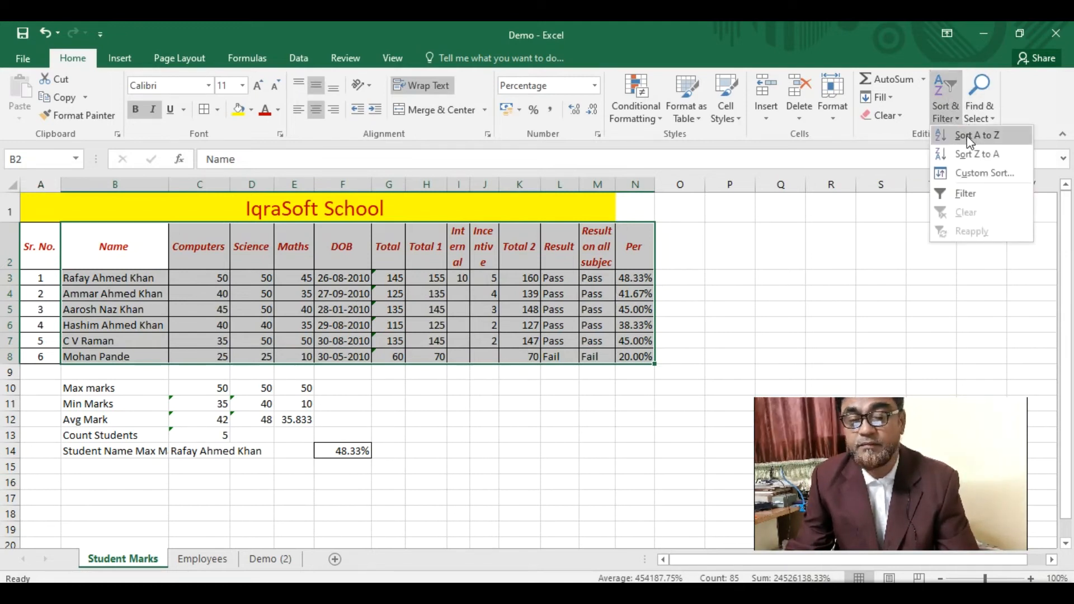
left_click(971, 135)
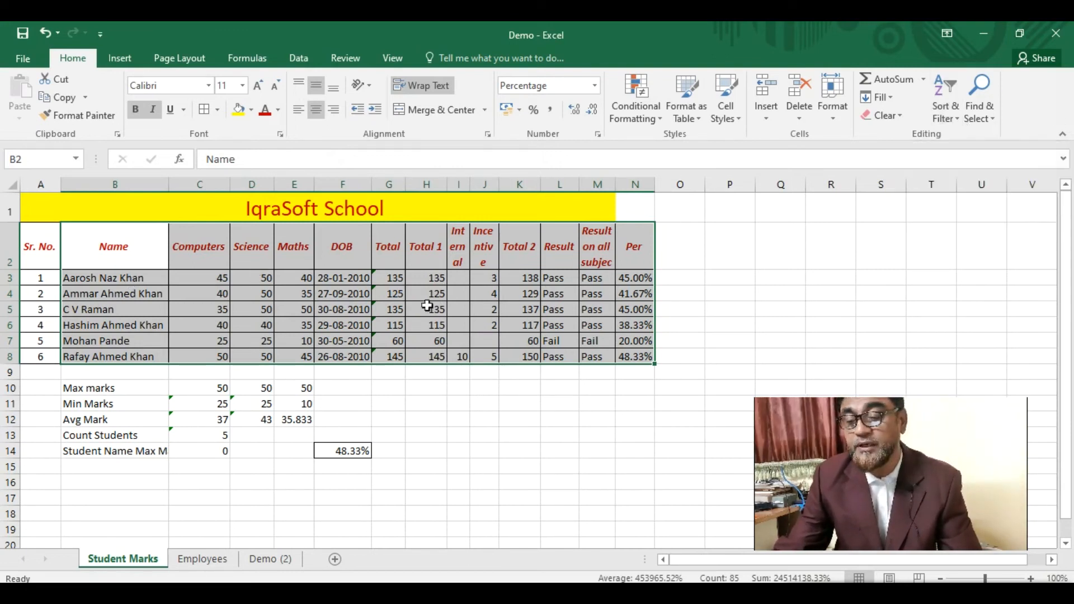
- Sort the students by Name Z to A, then bring up the Custom Sort dialog
left_click(956, 119)
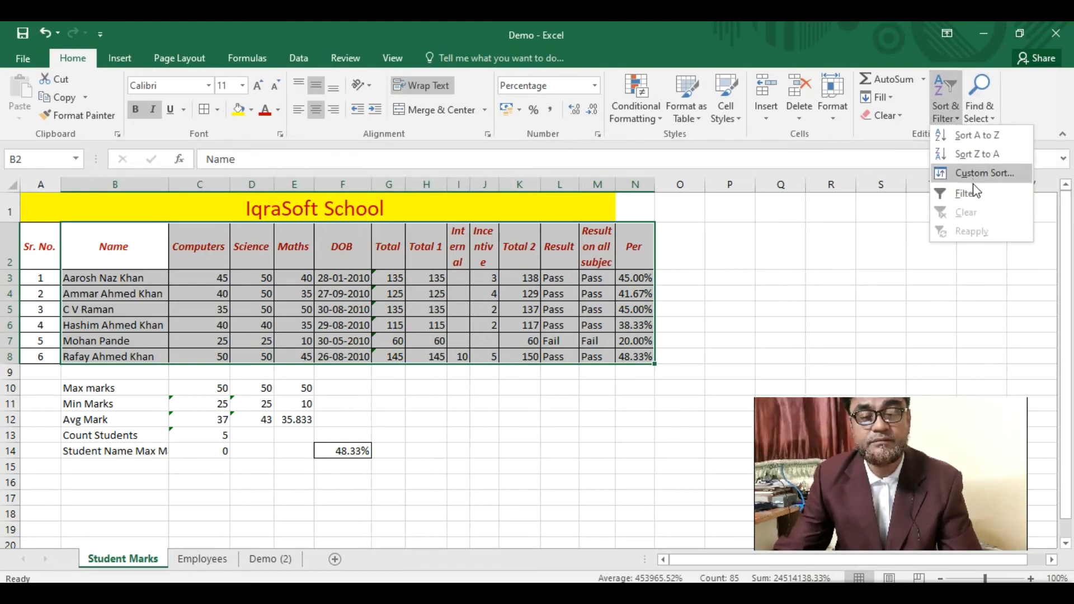
left_click(982, 154)
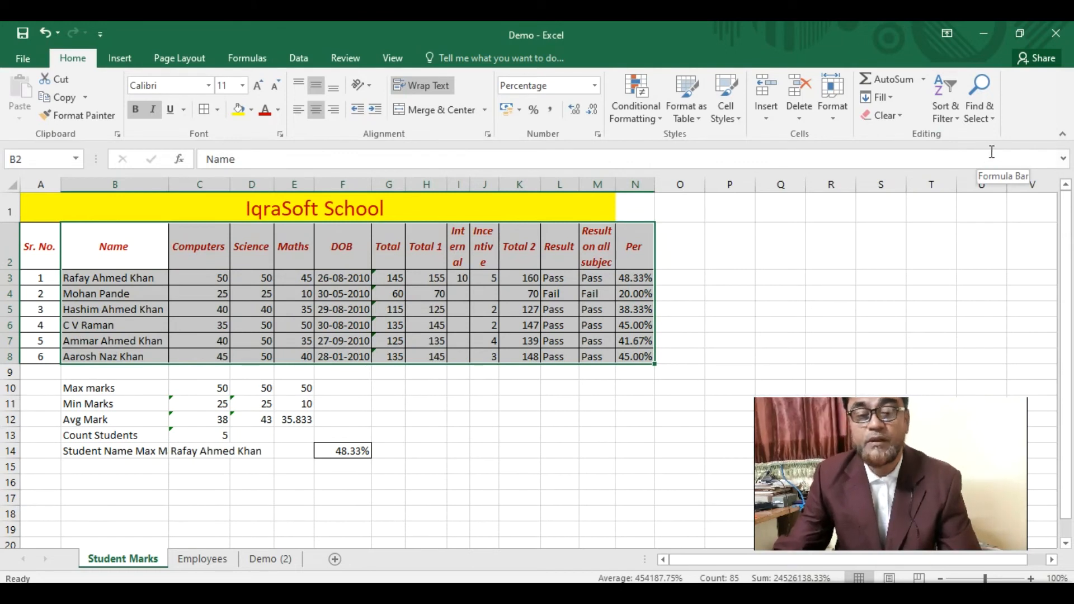
left_click(956, 119)
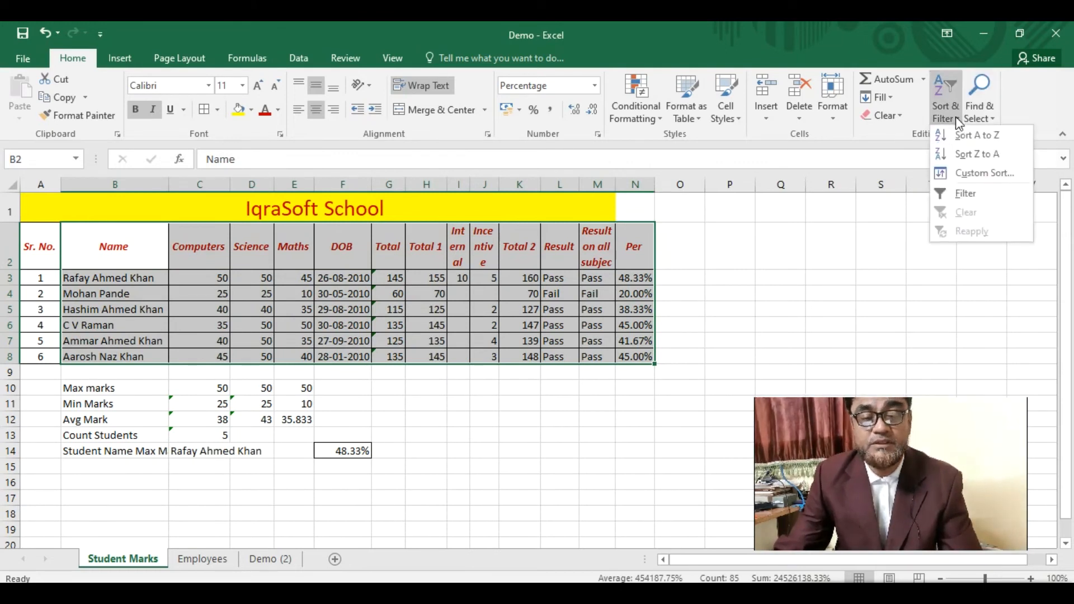
left_click(982, 174)
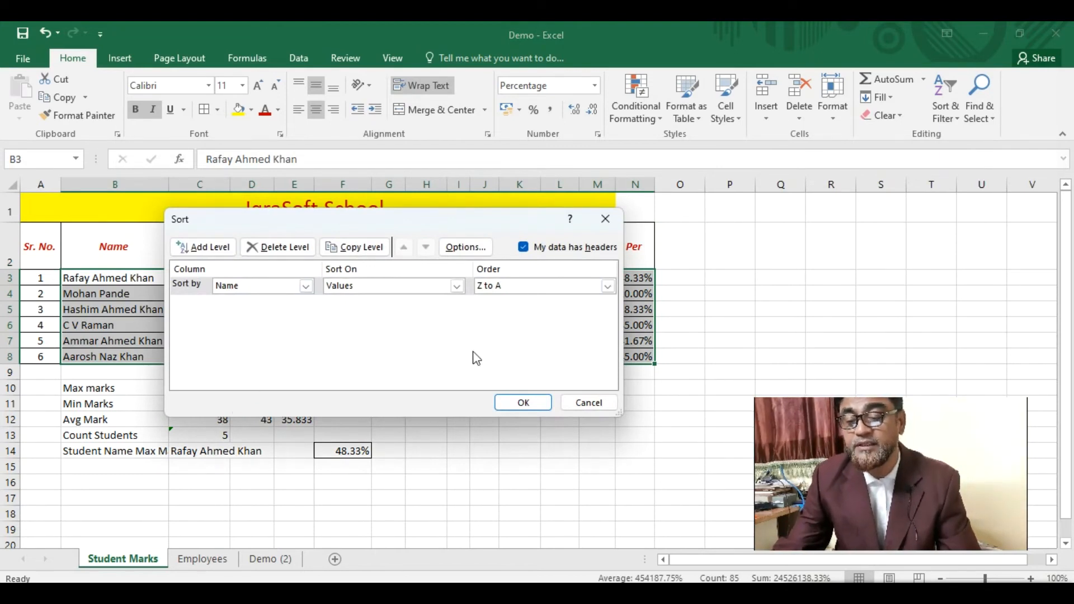
- Add DOB (Oldest to Newest) as a second sort level, with Name changed to A to Z
left_click(207, 252)
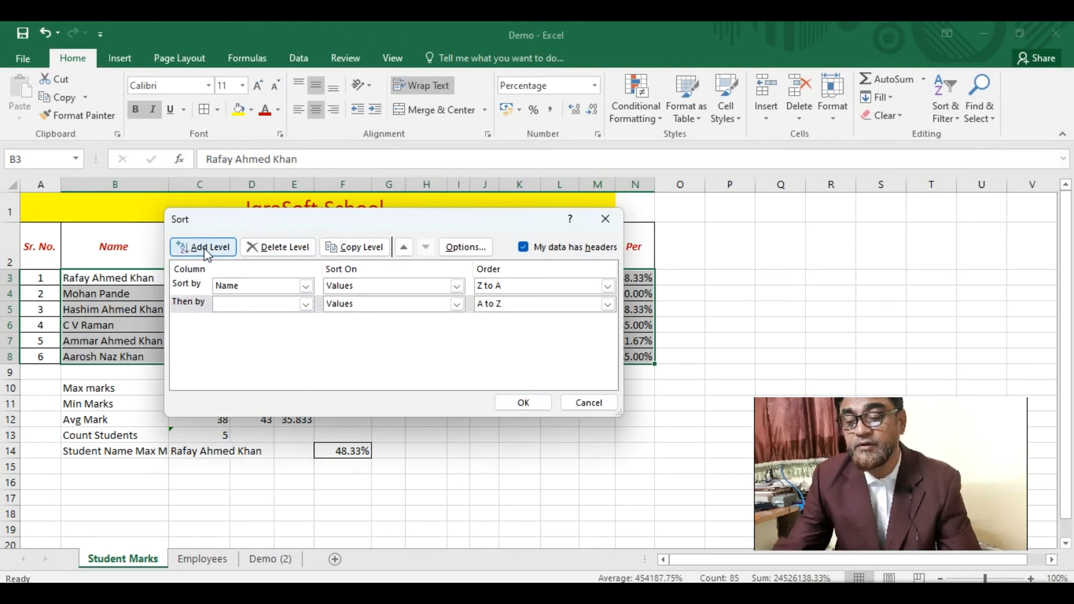
left_click_drag(325, 223, 580, 153)
left_click(562, 228)
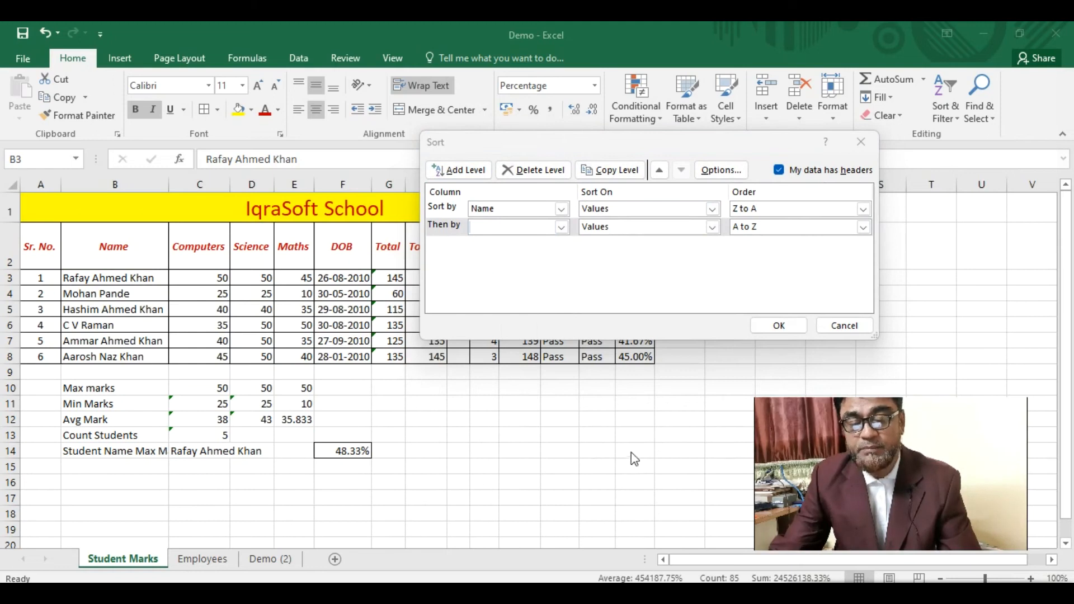
left_click_drag(759, 143, 648, 268)
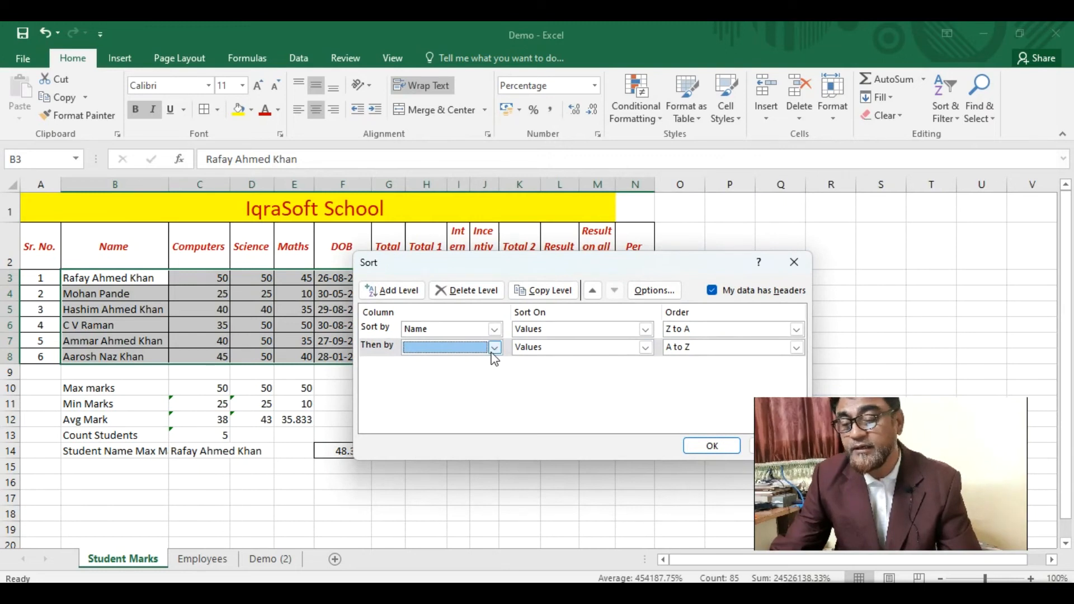
left_click(495, 348)
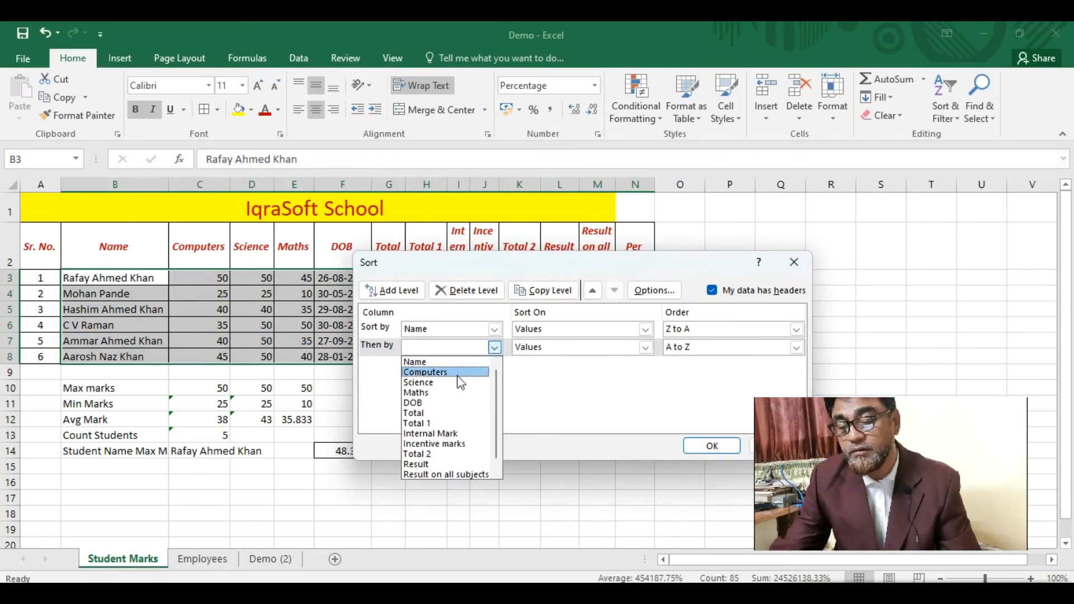
left_click(439, 404)
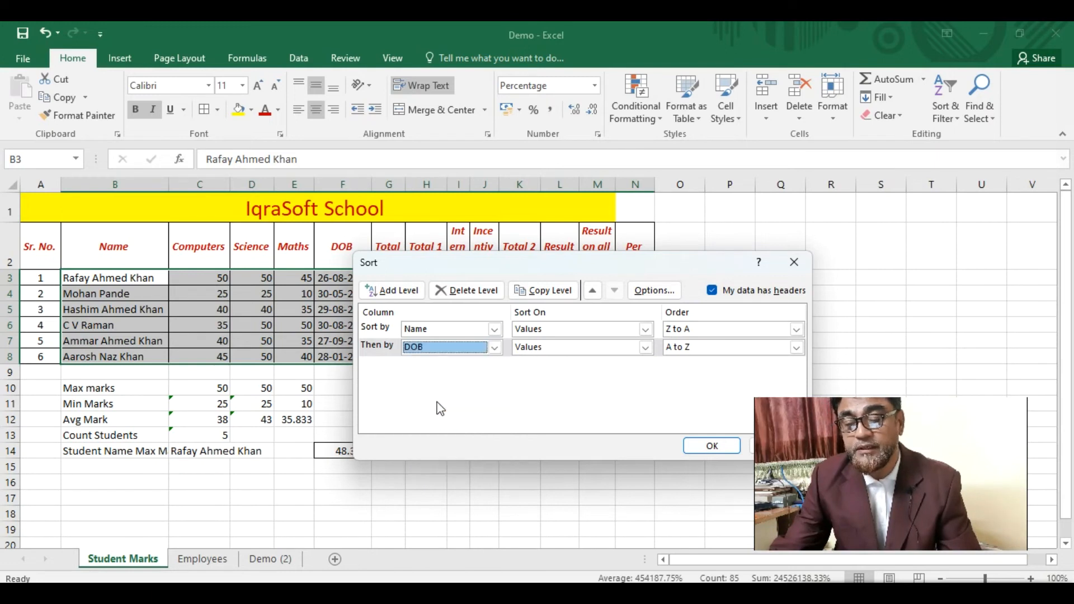
left_click(694, 330)
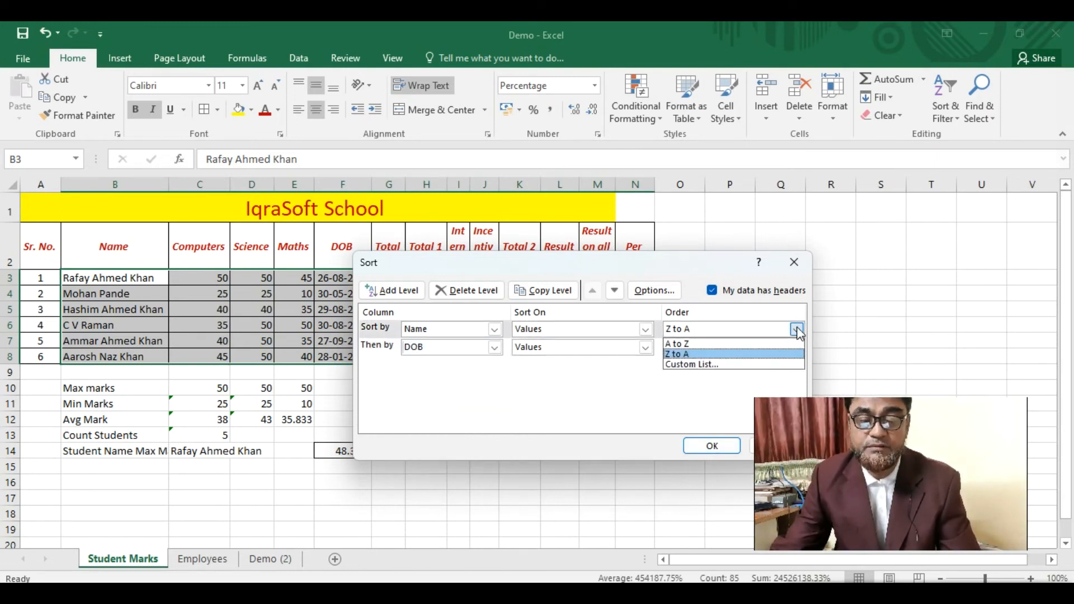
left_click(694, 345)
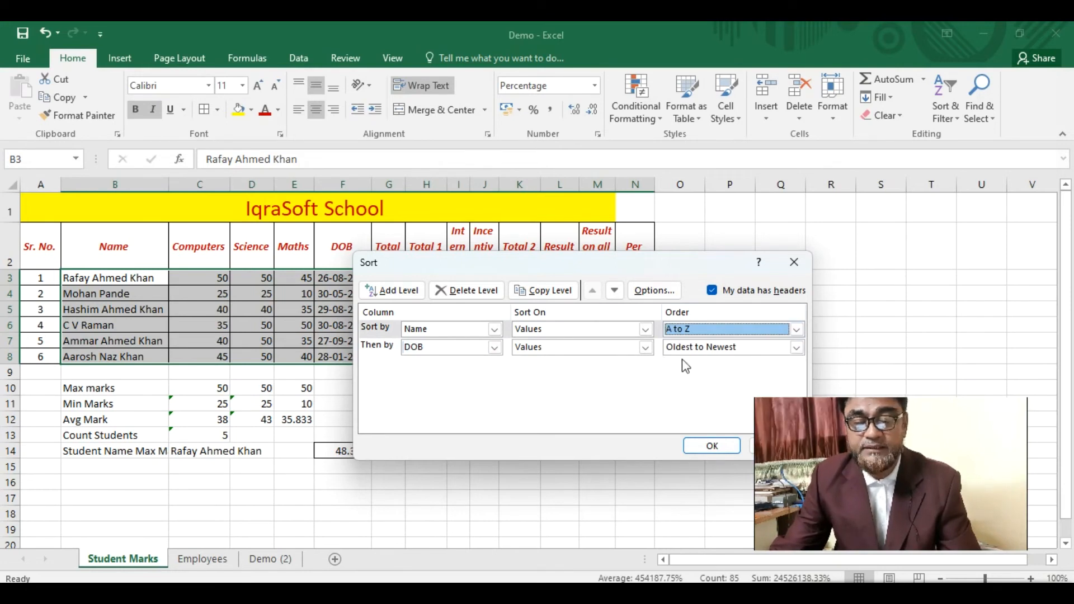
left_click(712, 446)
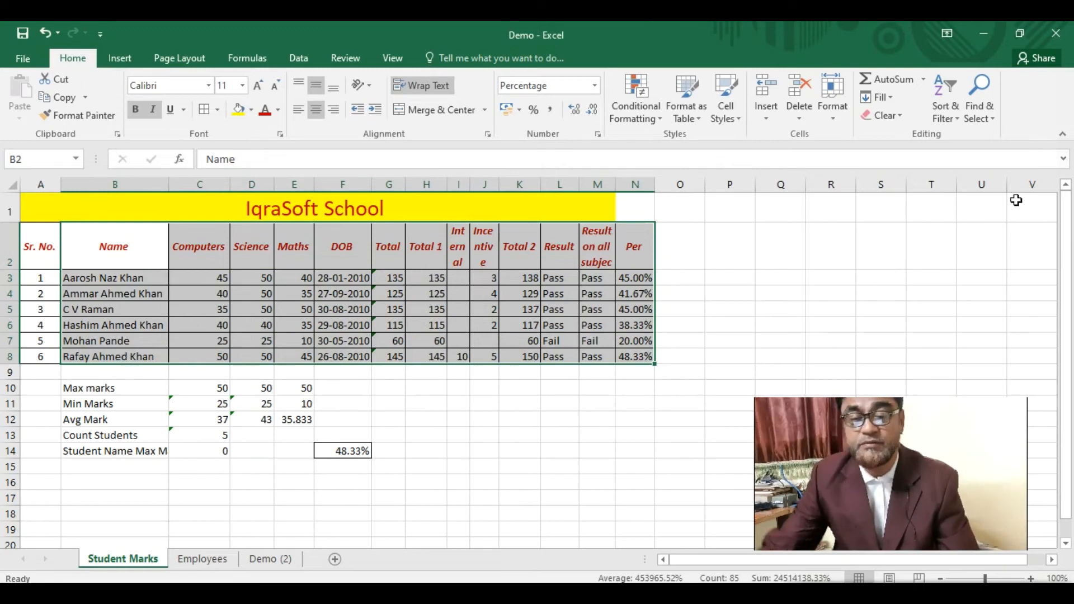
- Re-sort by Name then City, both A to Z, and select the first two student names
left_click(956, 116)
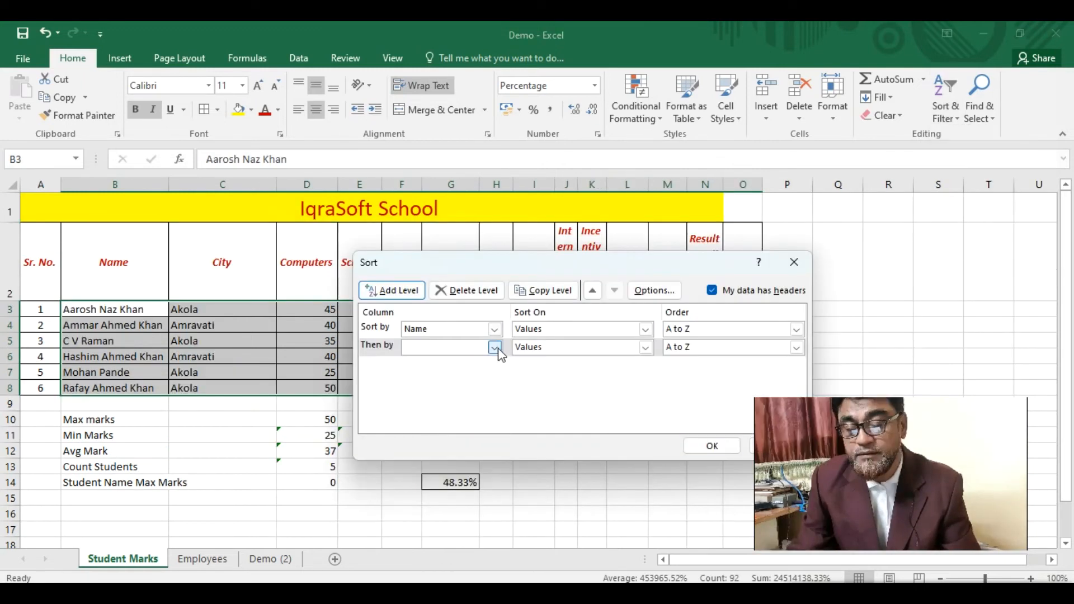
left_click(495, 348)
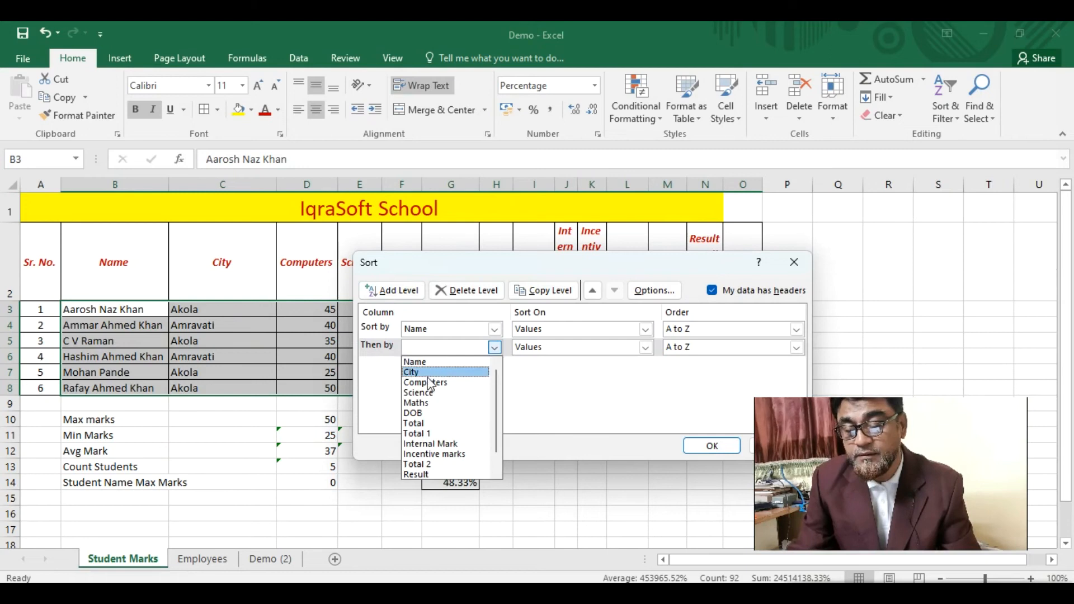
left_click(447, 373)
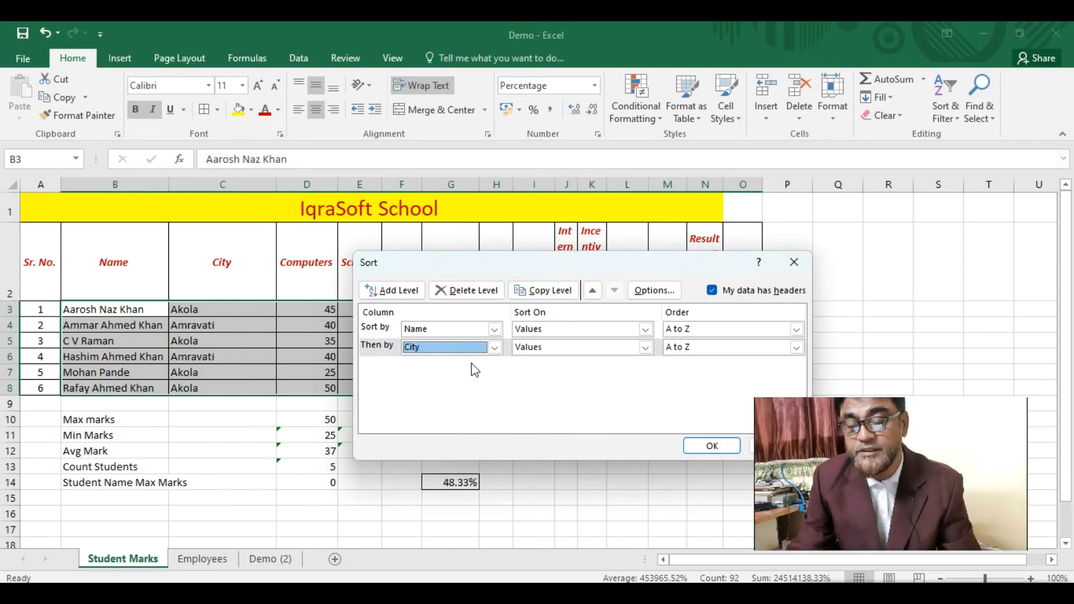
left_click(712, 446)
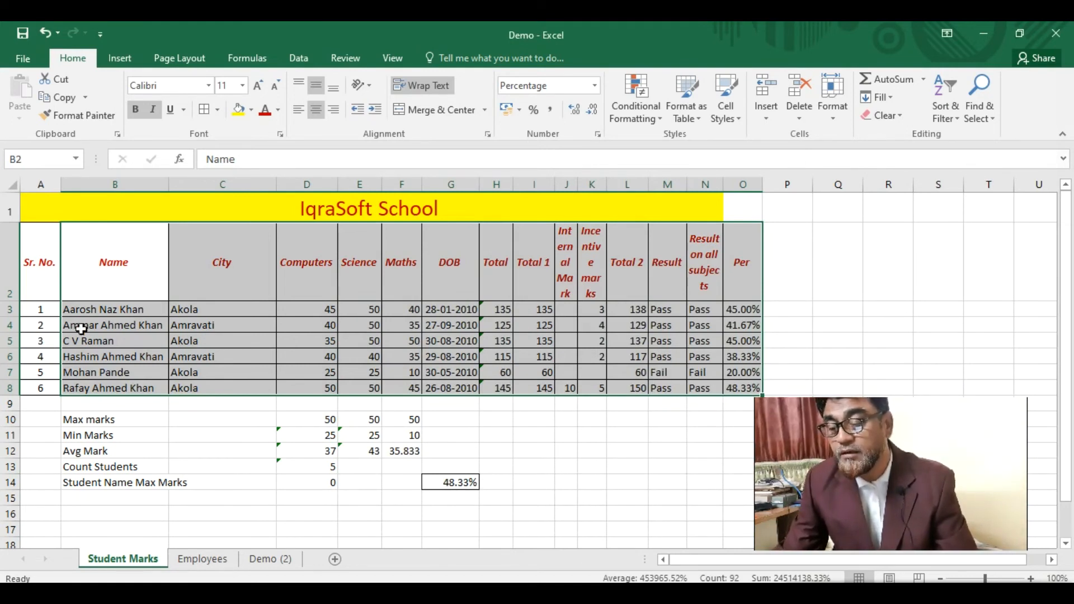
left_click(94, 309)
left_click(96, 325)
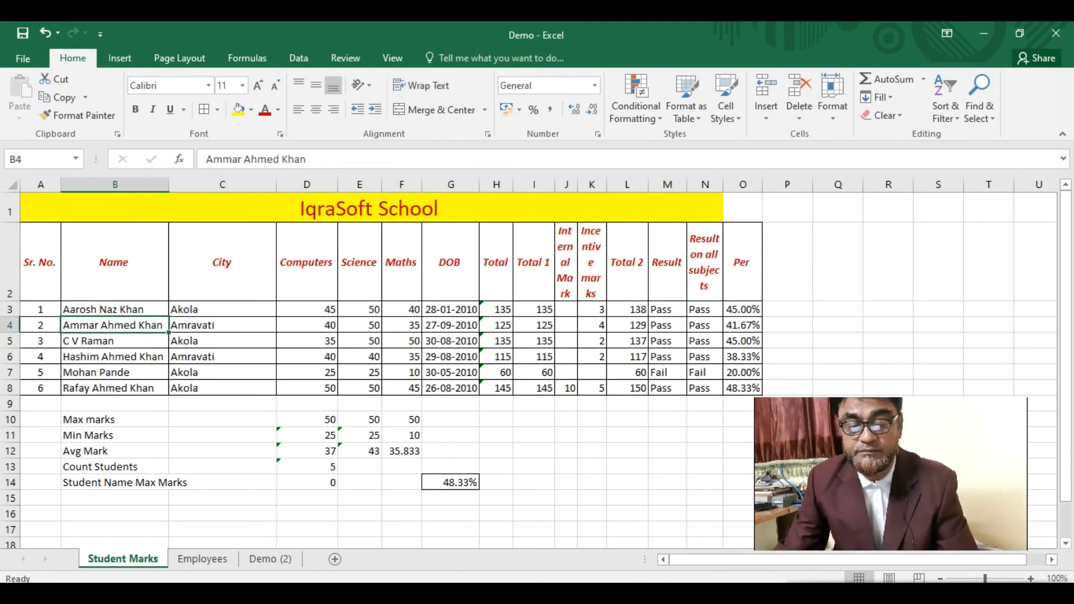
- Undo to restore the seventh student in row 9 and select the table A2:O9
key("ctrl+z")
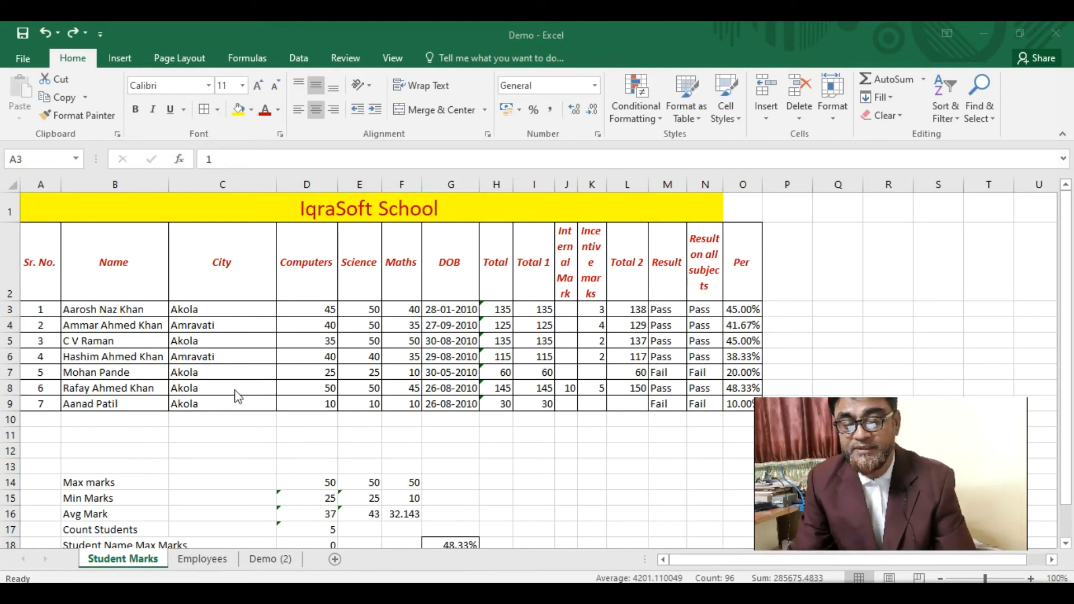
left_click(41, 263)
left_click_drag(79, 272, 745, 403)
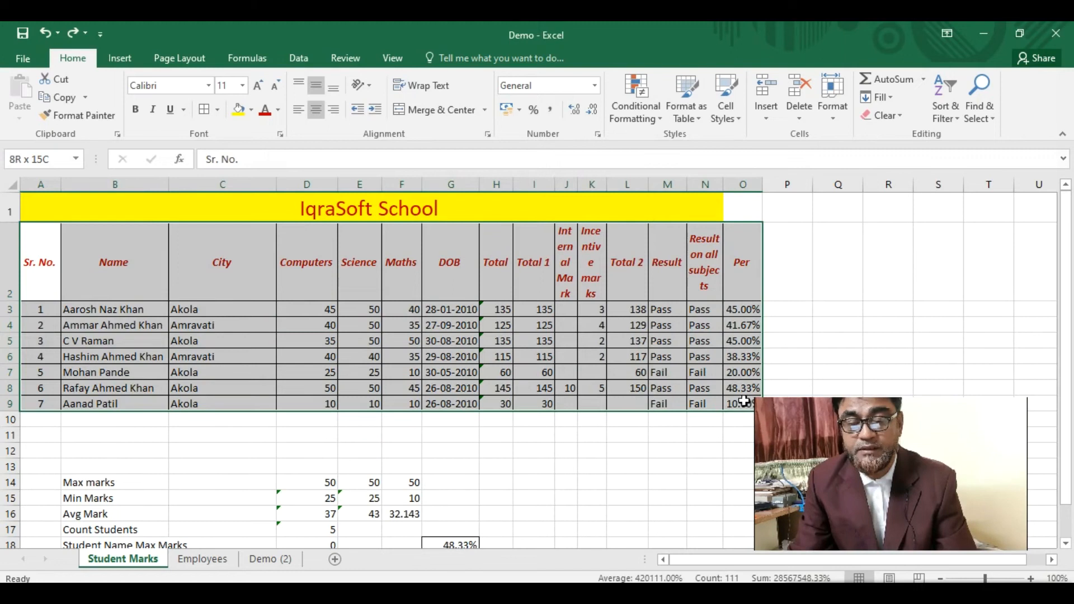
mouse_move(829, 428)
left_mouse_down()
mouse_move(890, 379)
mouse_move(881, 295)
mouse_move(861, 271)
left_mouse_up()
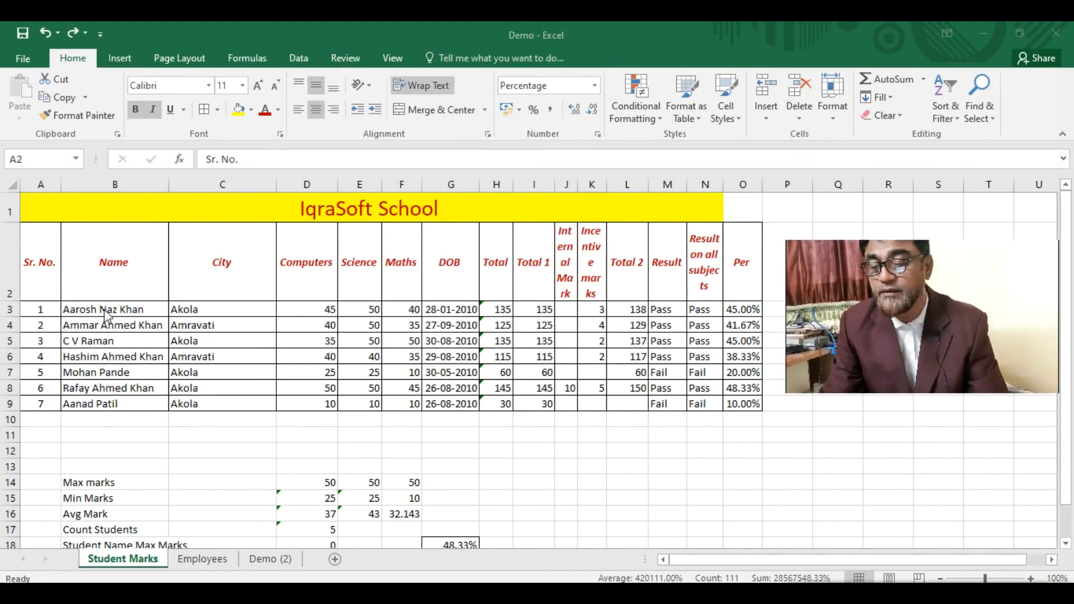
left_click(107, 255)
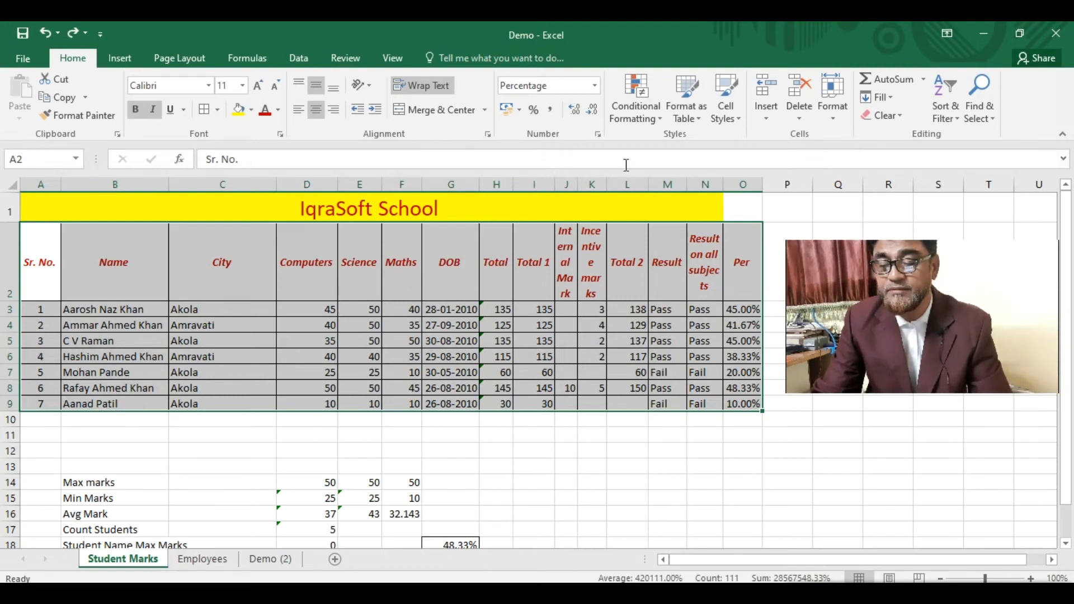
- Replace the old sort levels with Name then City, both A to Z, for all seven students
left_click(953, 119)
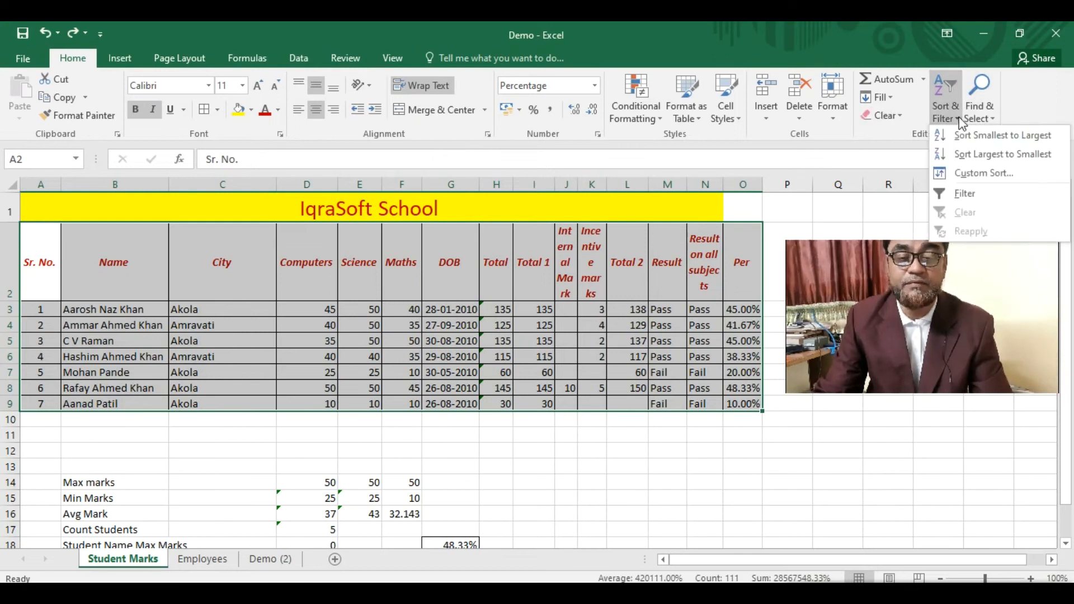
left_click(978, 175)
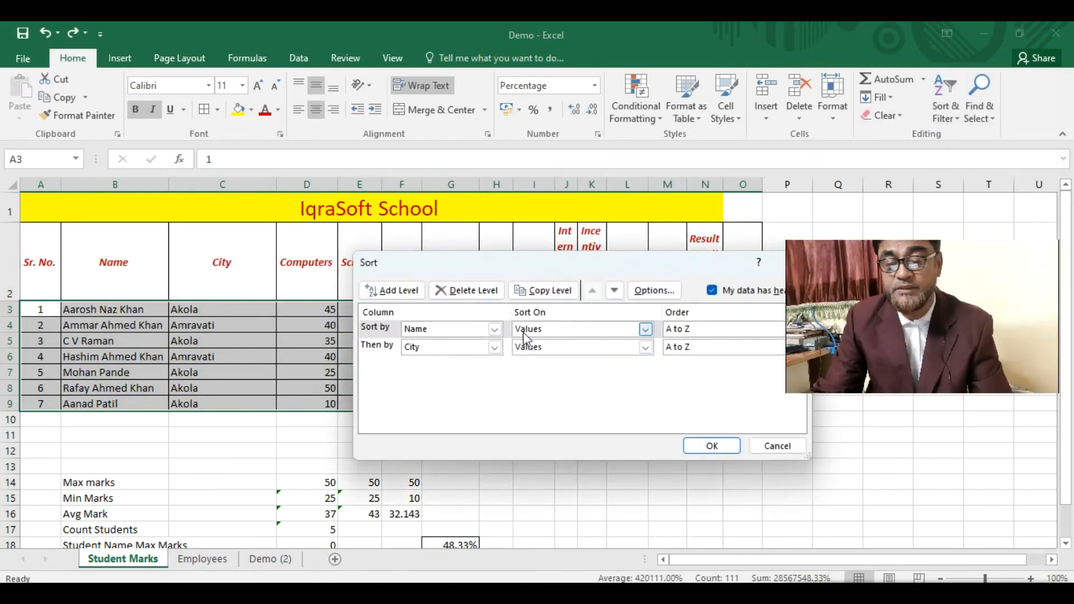
left_click_drag(573, 264, 498, 289)
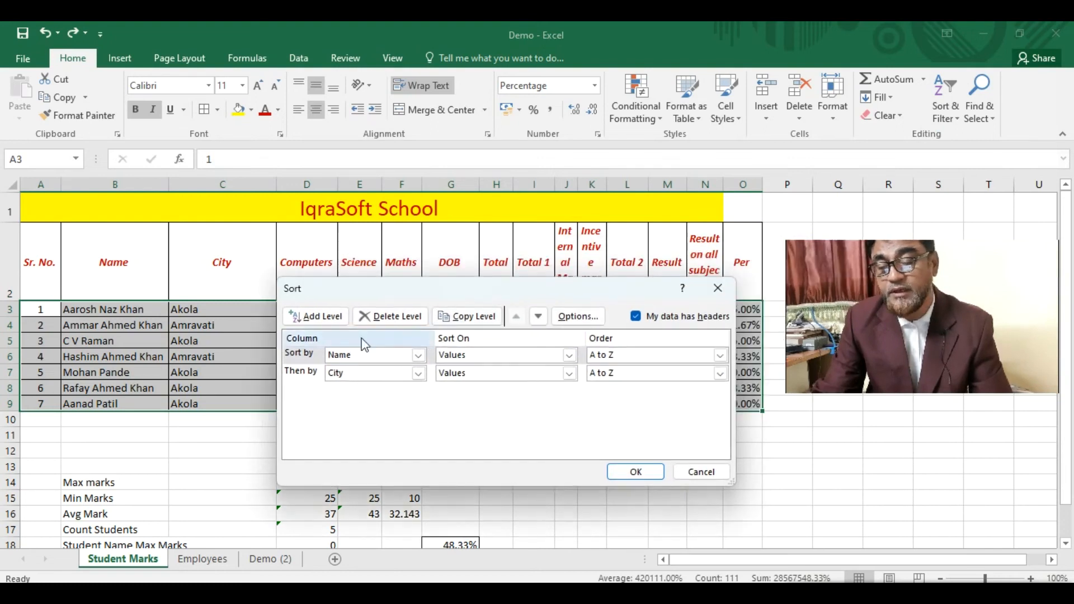
left_click(380, 316)
left_click(381, 317)
left_click(310, 316)
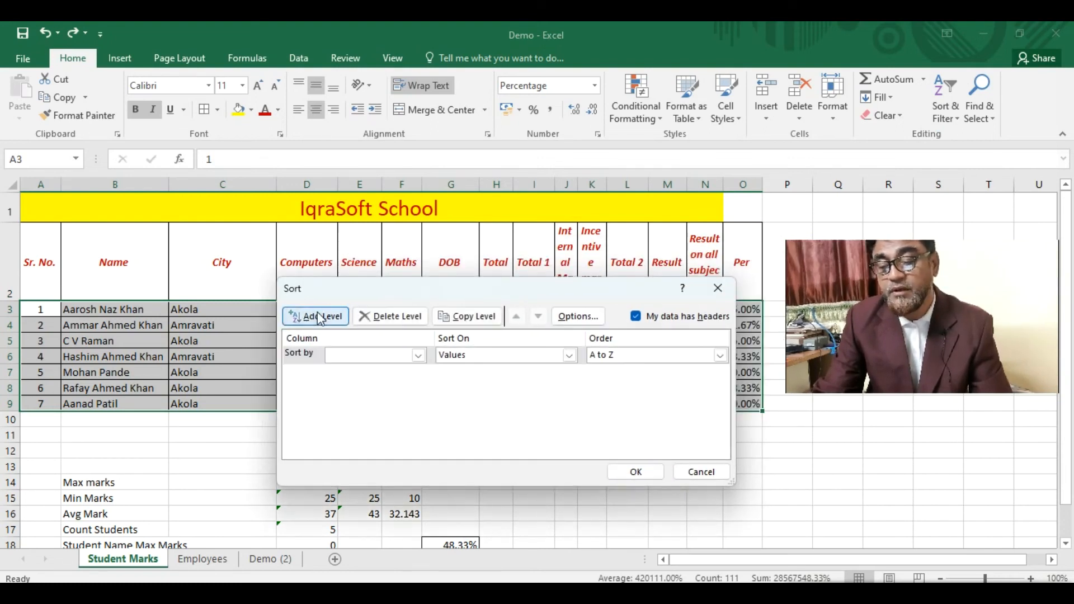
left_click(419, 355)
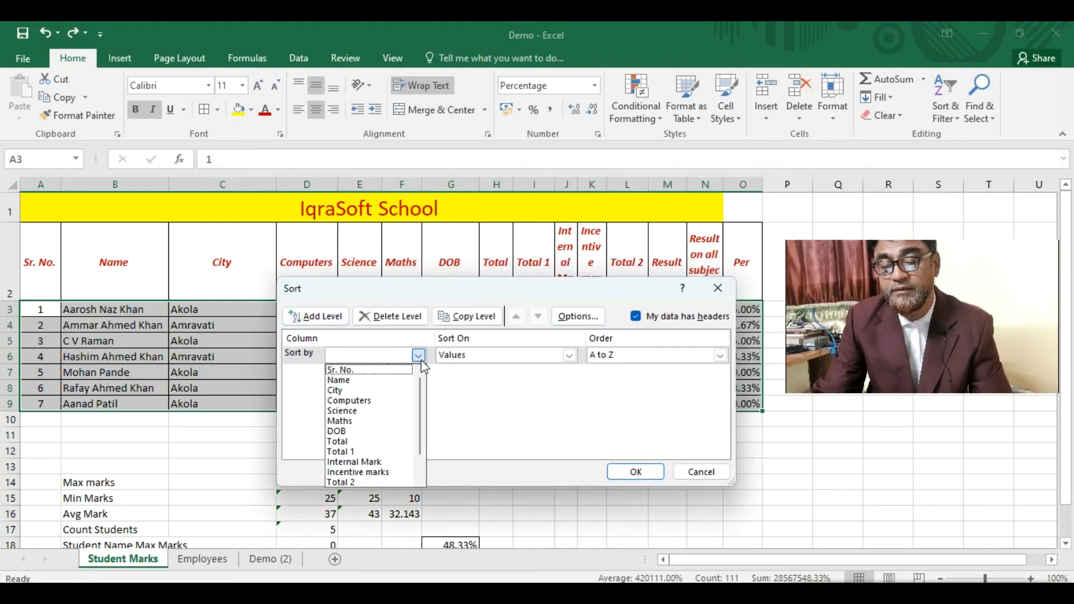
left_click(387, 376)
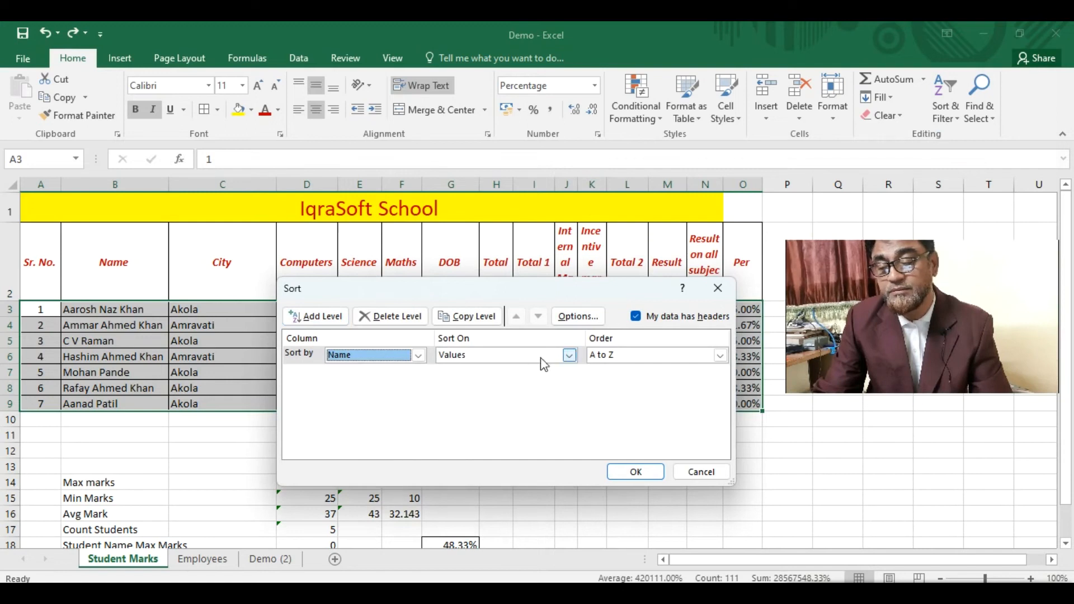
left_click(335, 319)
left_click(419, 374)
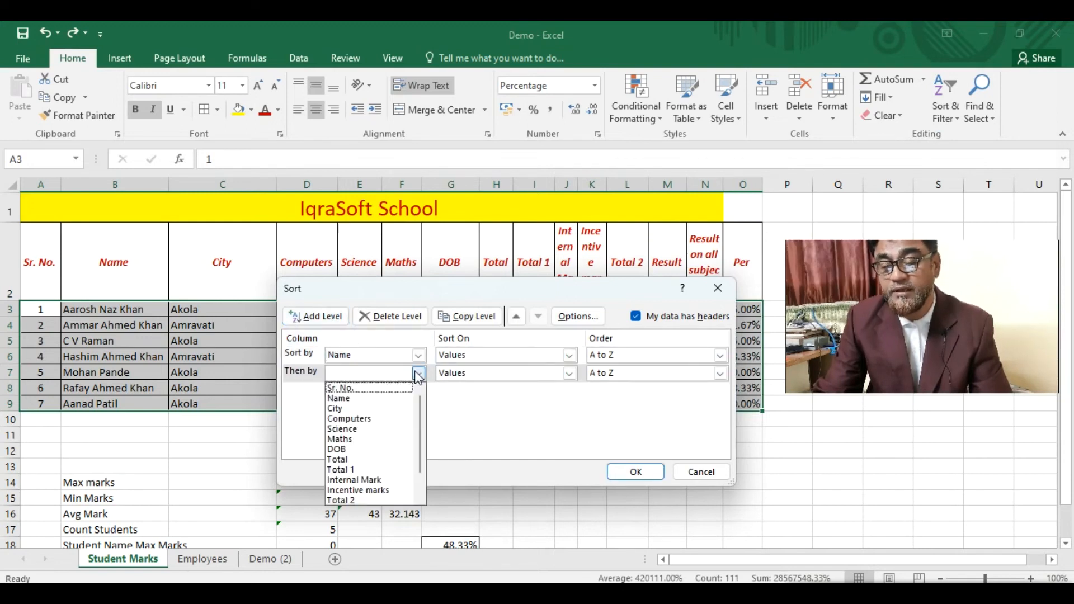
left_click(364, 408)
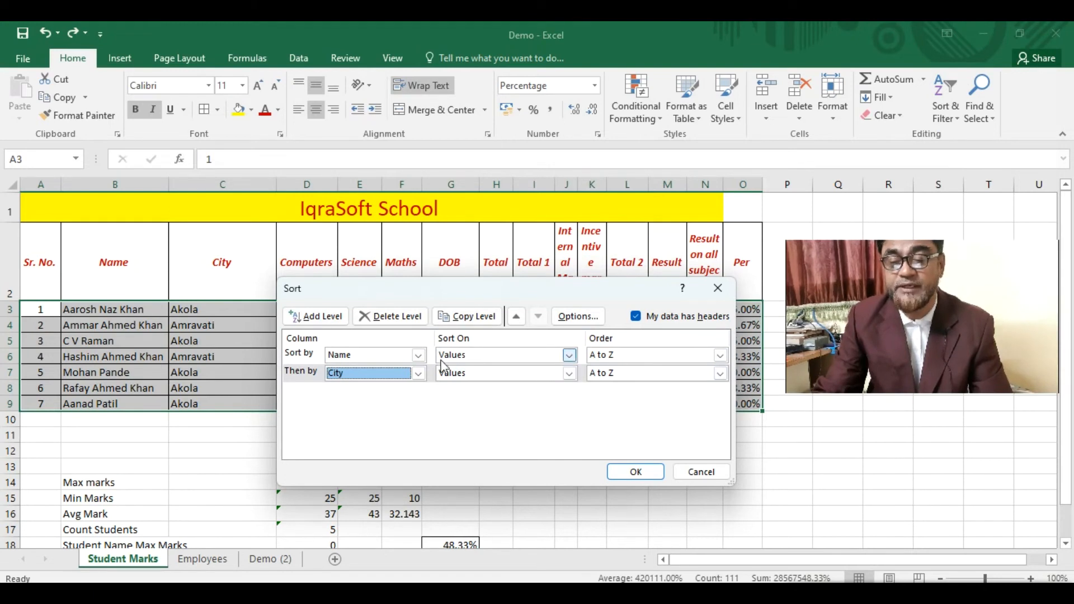
left_click(638, 473)
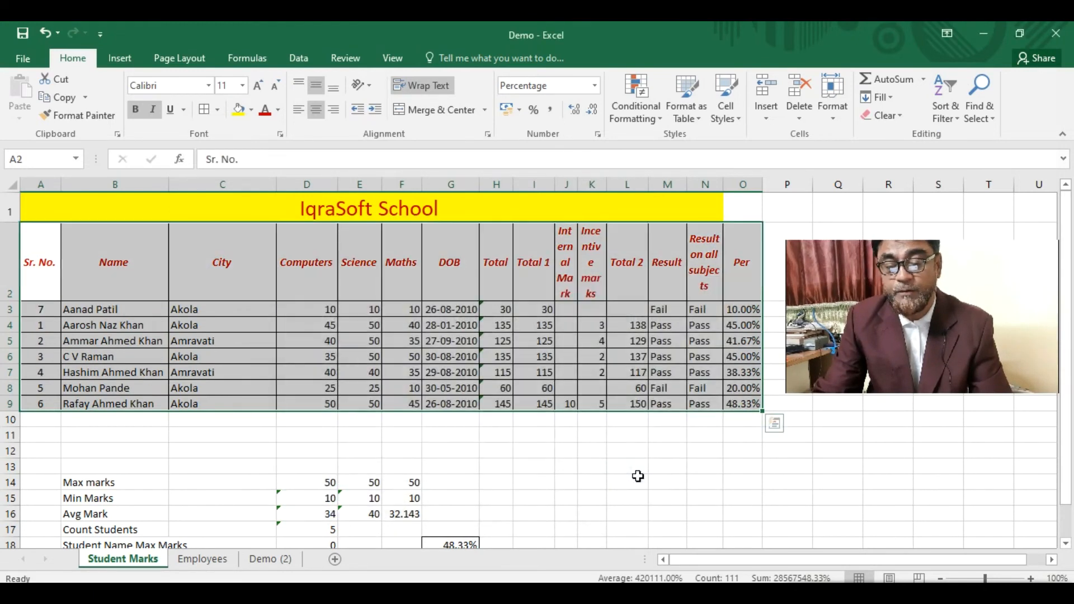
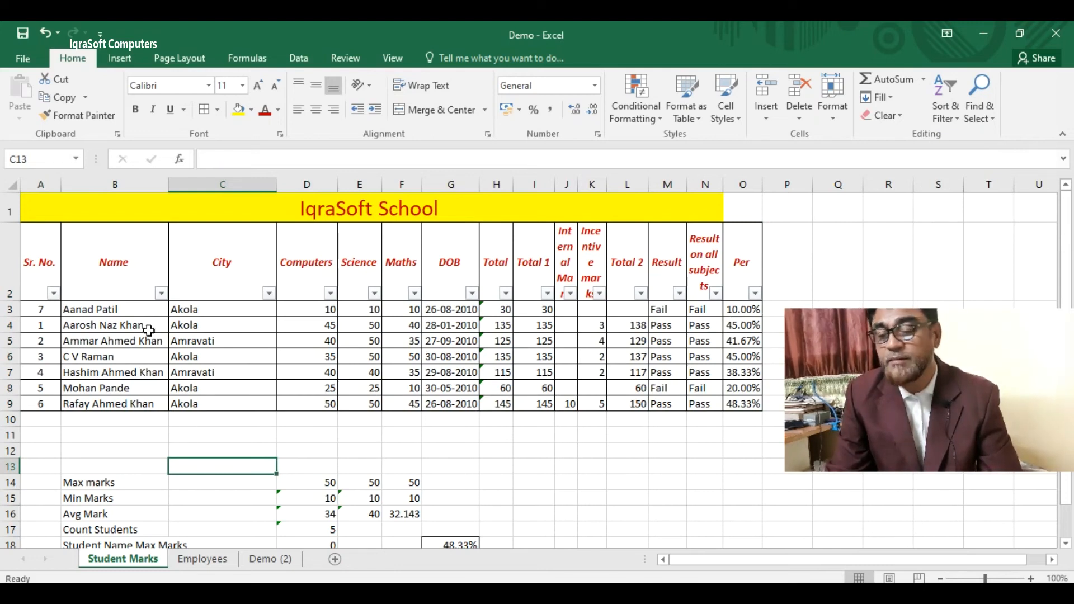
left_click(162, 293)
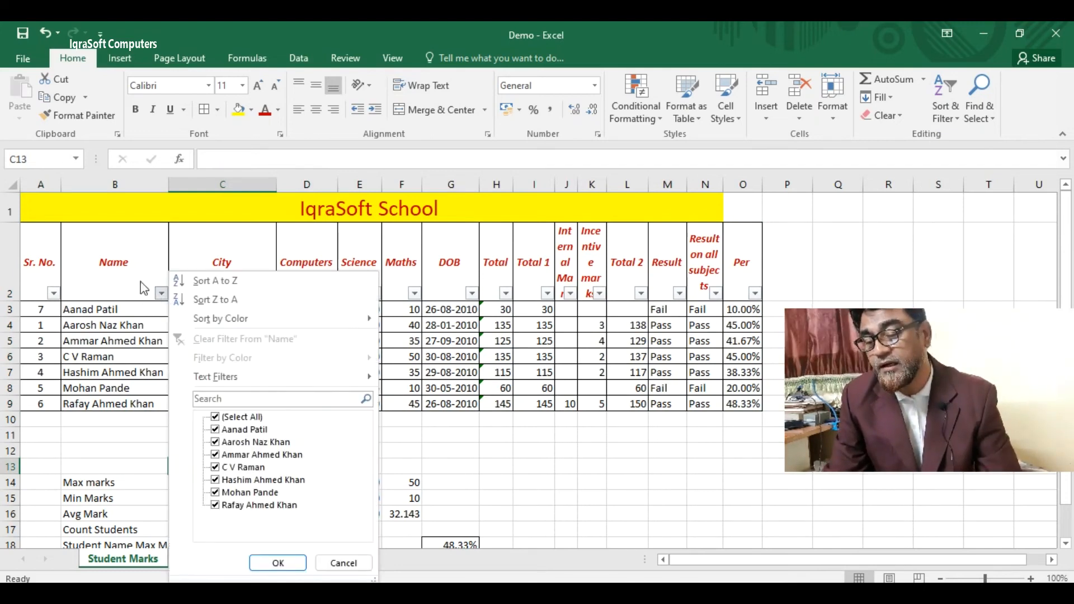
left_click(453, 441)
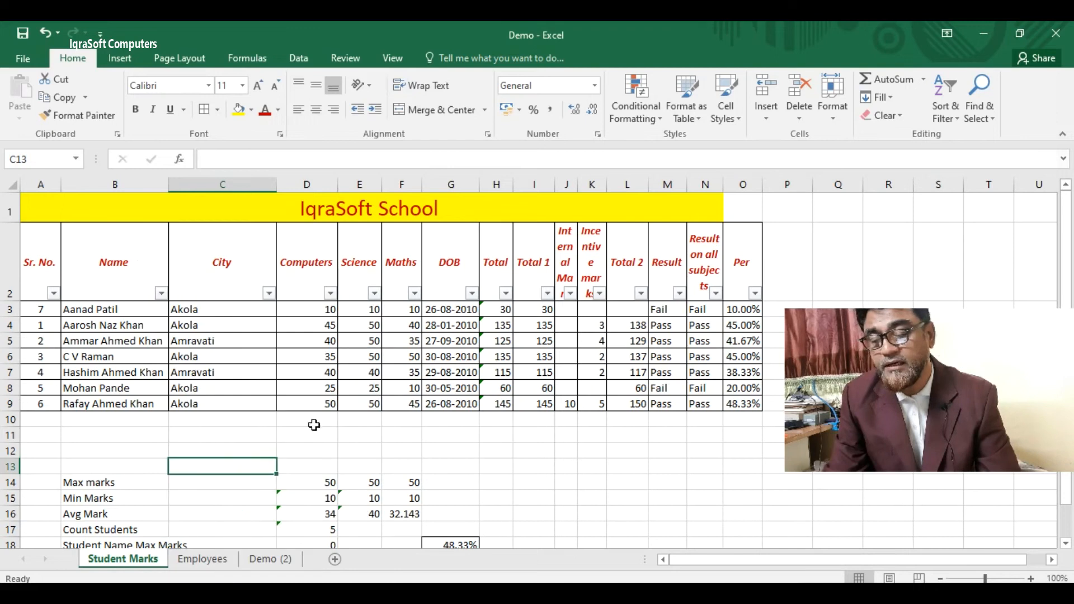
left_click(269, 294)
left_click(97, 420)
left_click(99, 418)
left_click(99, 430)
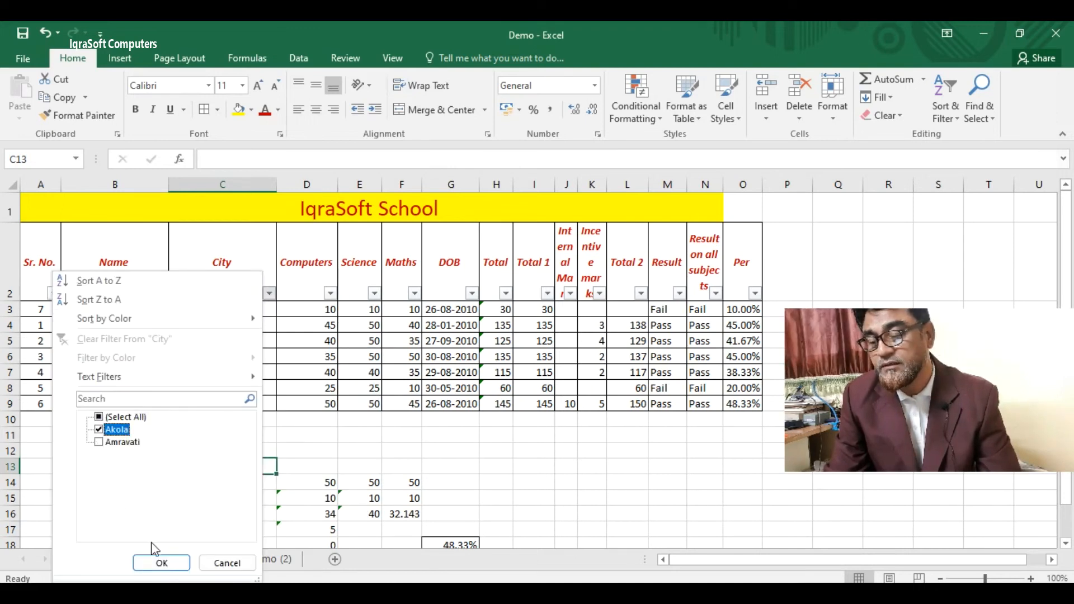
left_click(160, 563)
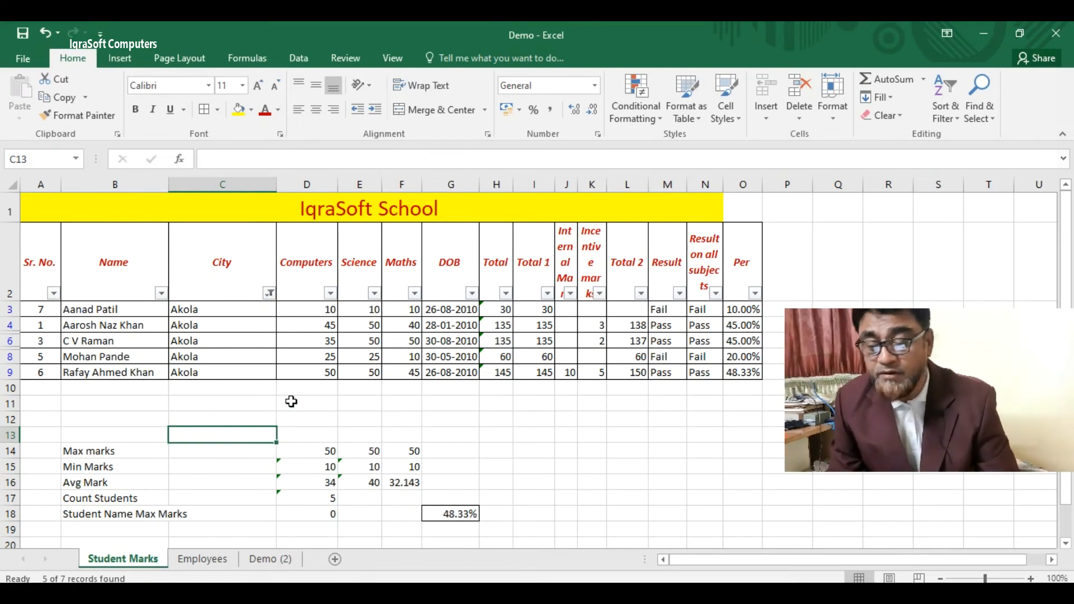
left_click(269, 293)
left_click(100, 442)
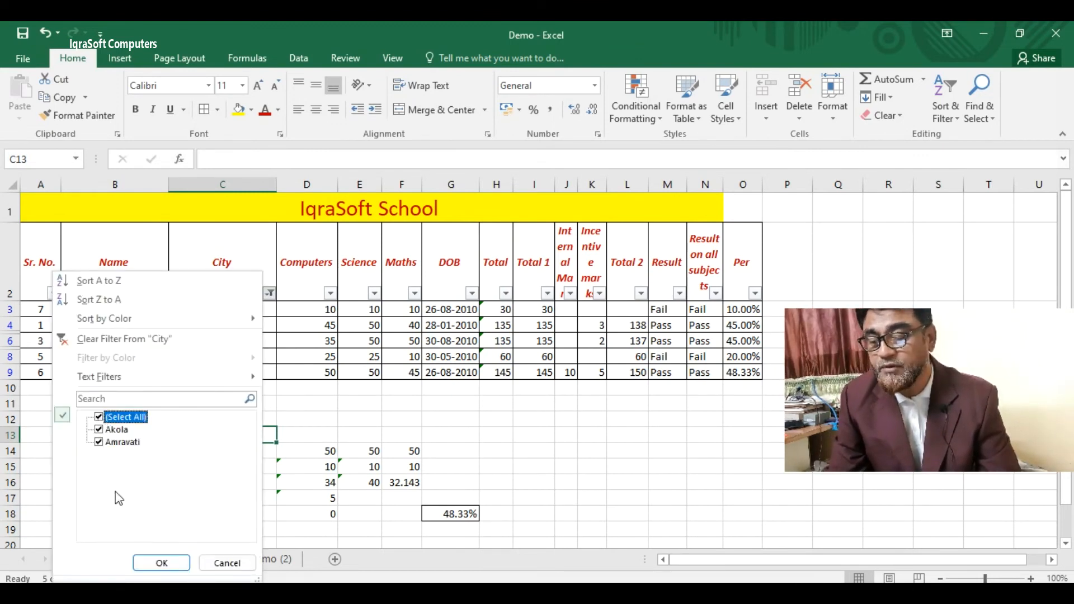
left_click(161, 564)
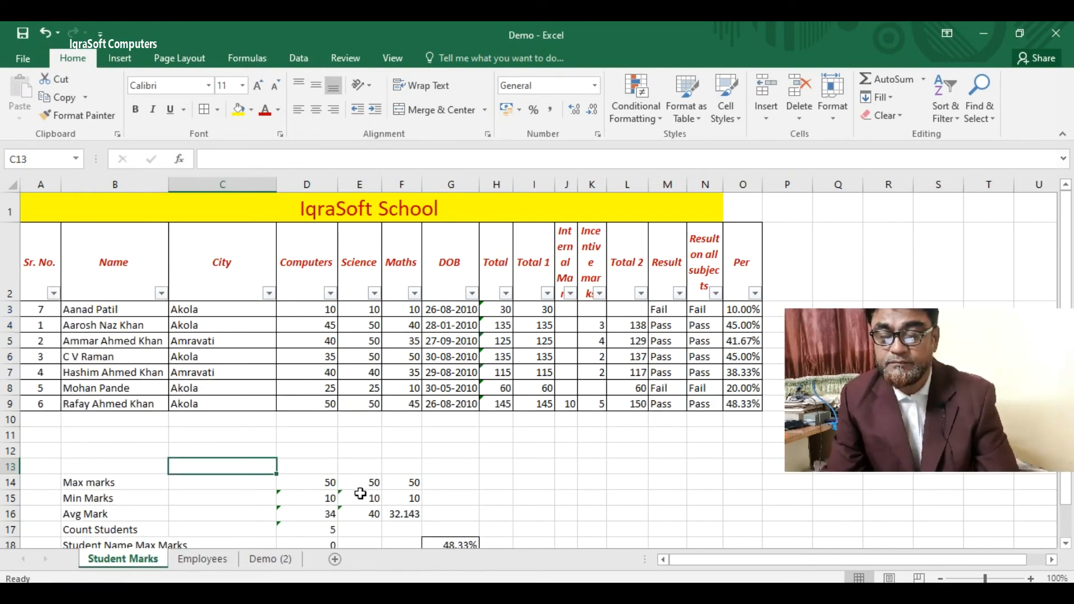
left_click(331, 294)
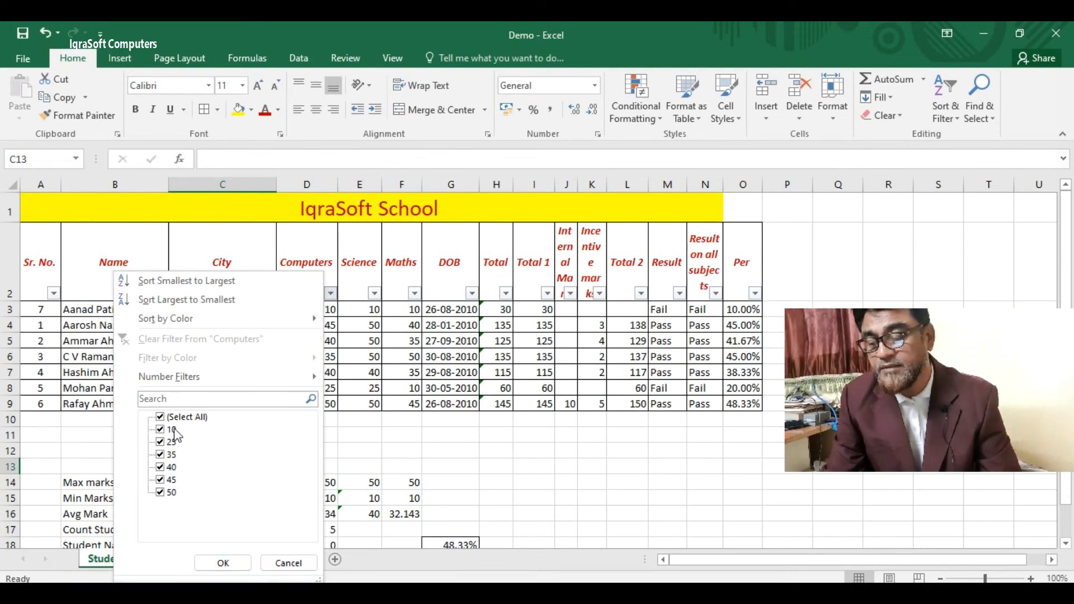
left_click(160, 418)
left_click(161, 493)
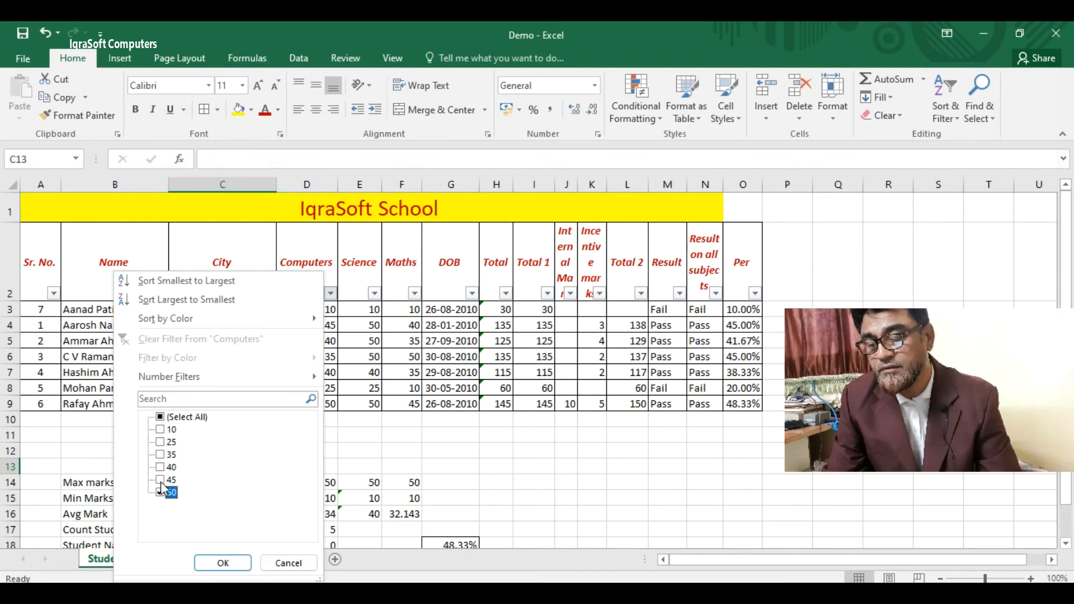
left_click(161, 467)
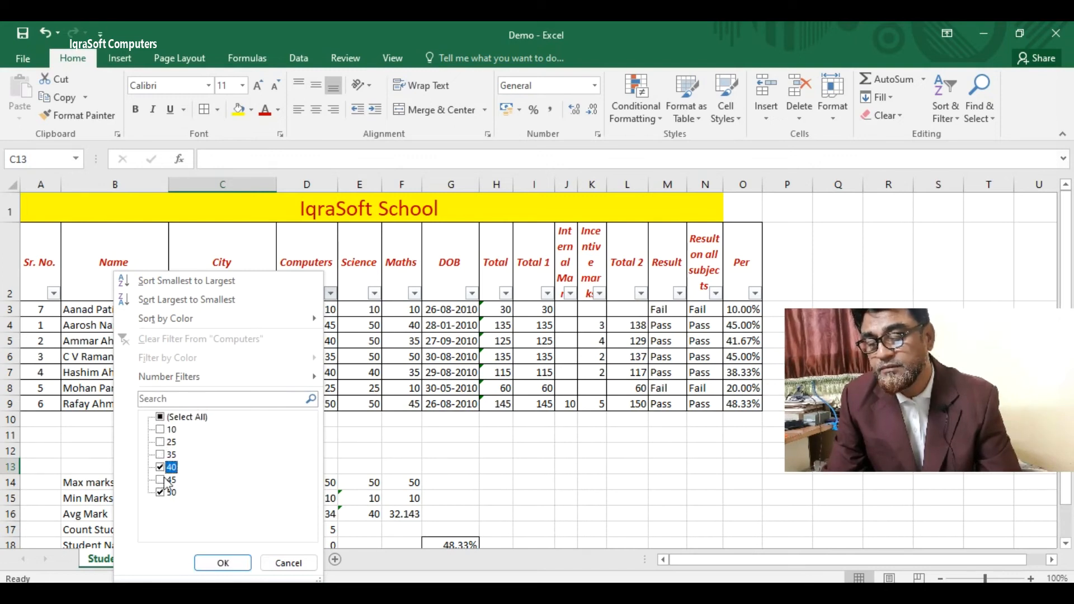
left_click(223, 563)
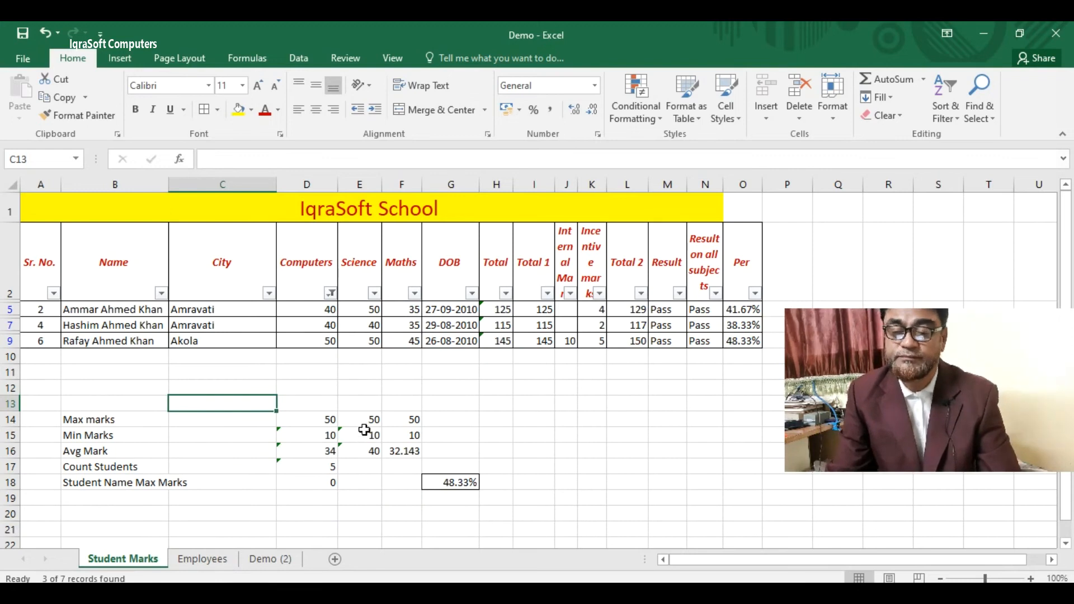
left_click(332, 294)
left_click(161, 418)
left_click(223, 563)
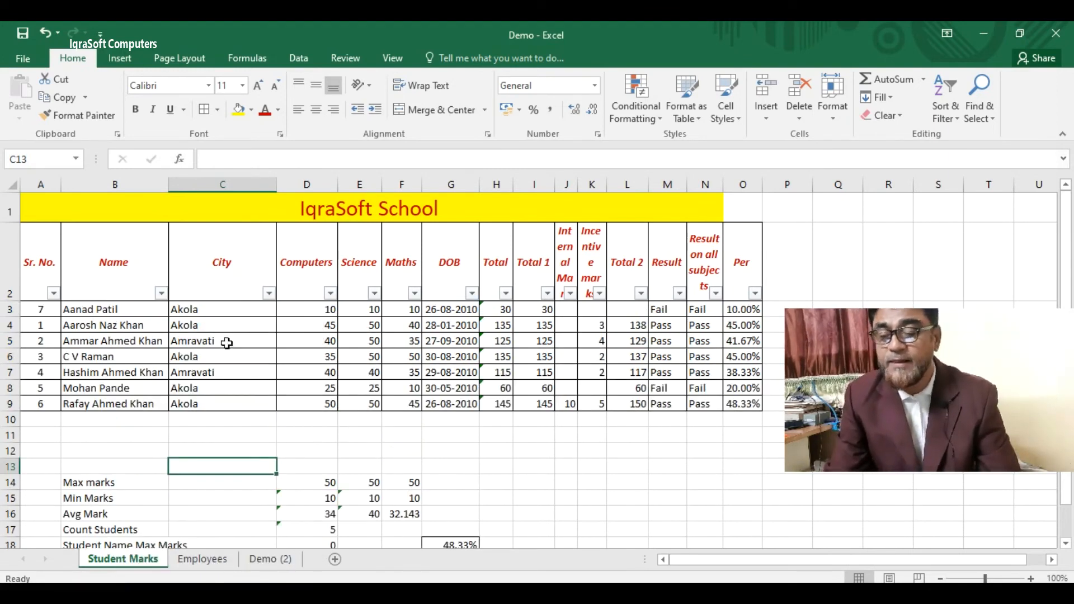
- Filter the Name column with the custom condition equals 'a*' to show only names starting with A
left_click(162, 293)
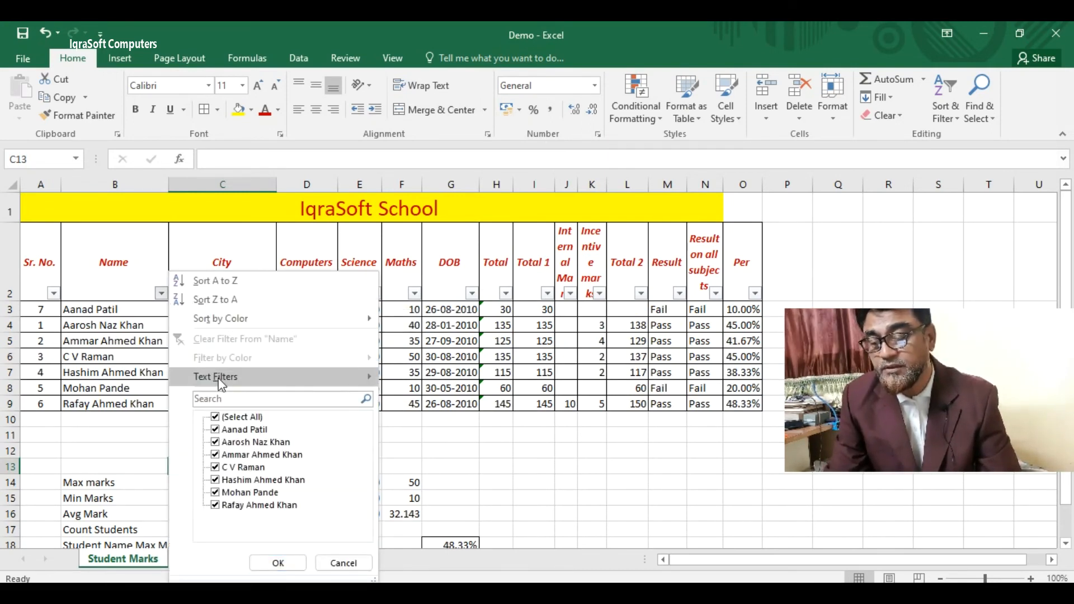
mouse_move(220, 378)
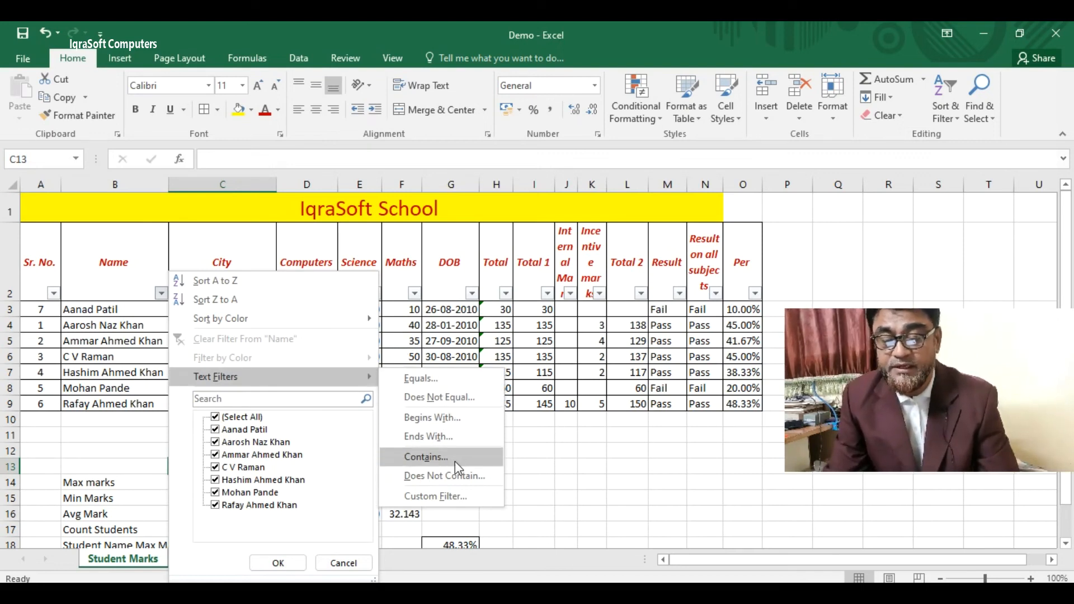
left_click(448, 378)
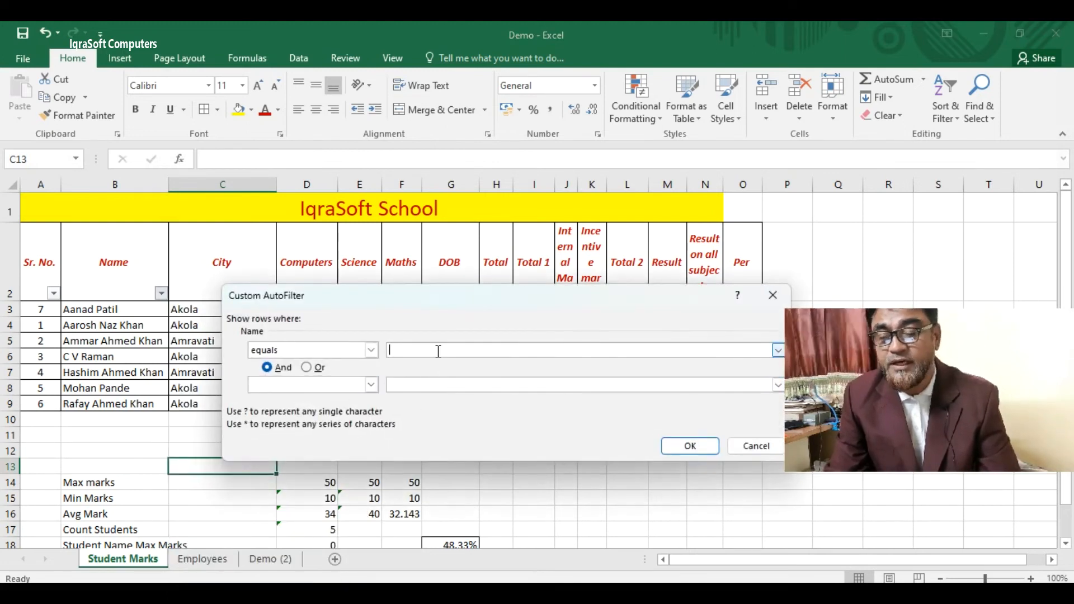
type("a")
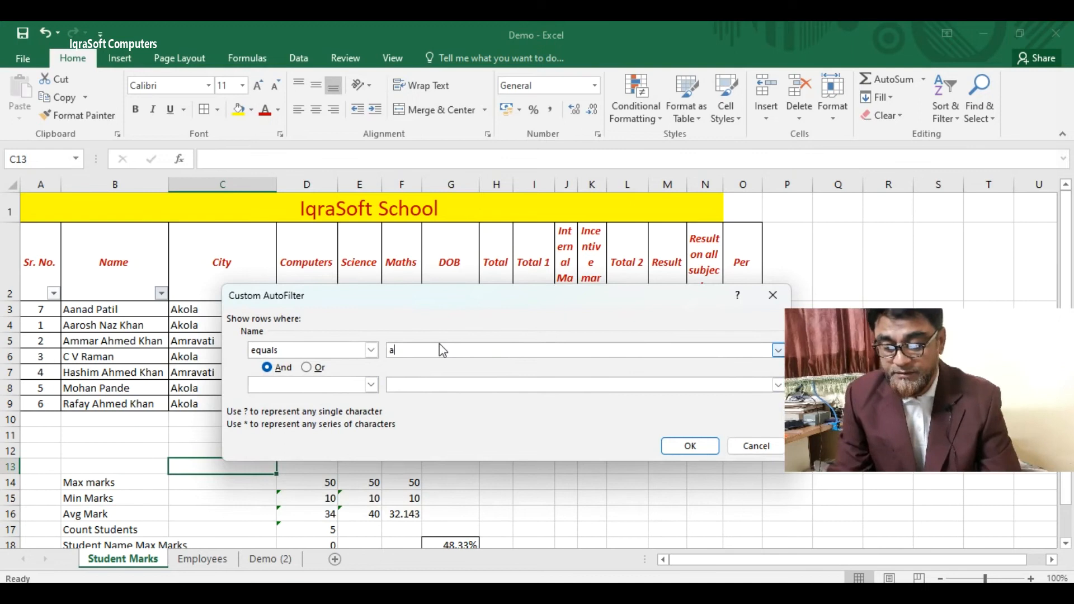
type("*")
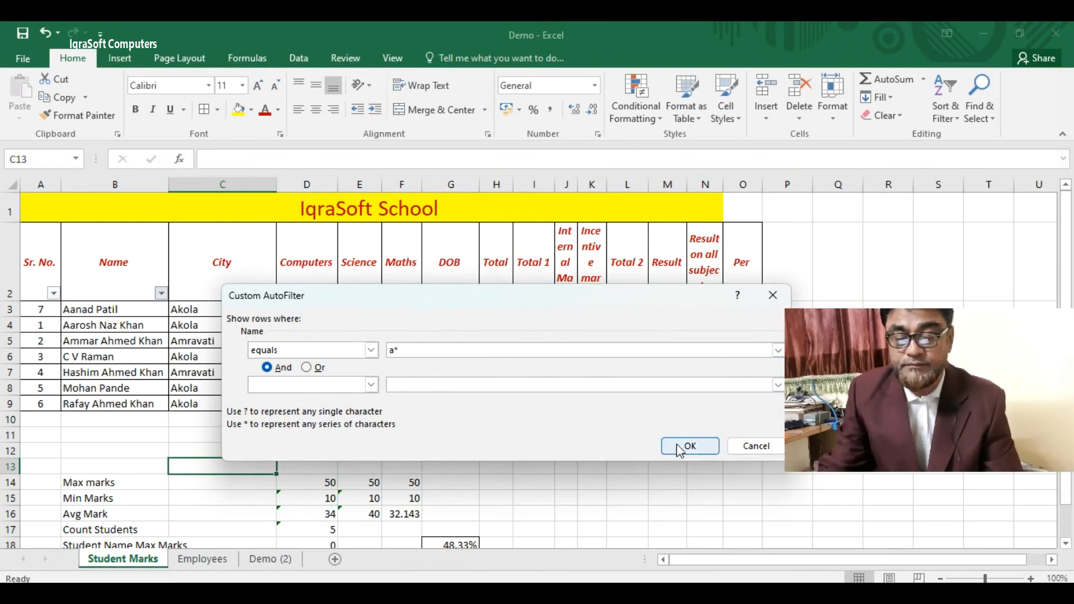
left_click(676, 444)
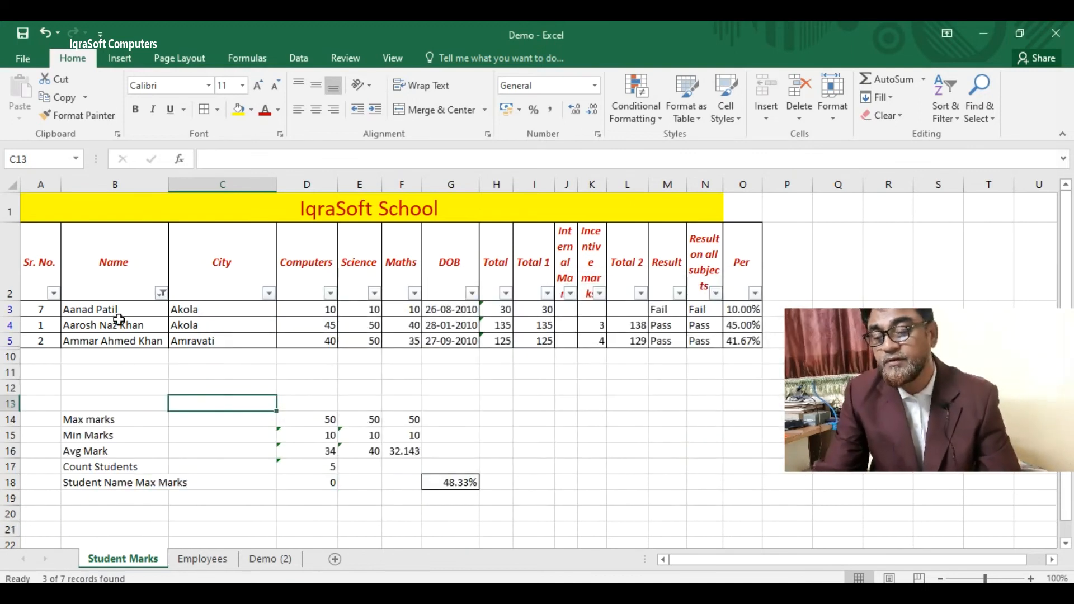
- Change the Name filter to does not equal 'a*', leaving 4 of 7 students, and select the table
left_click(161, 294)
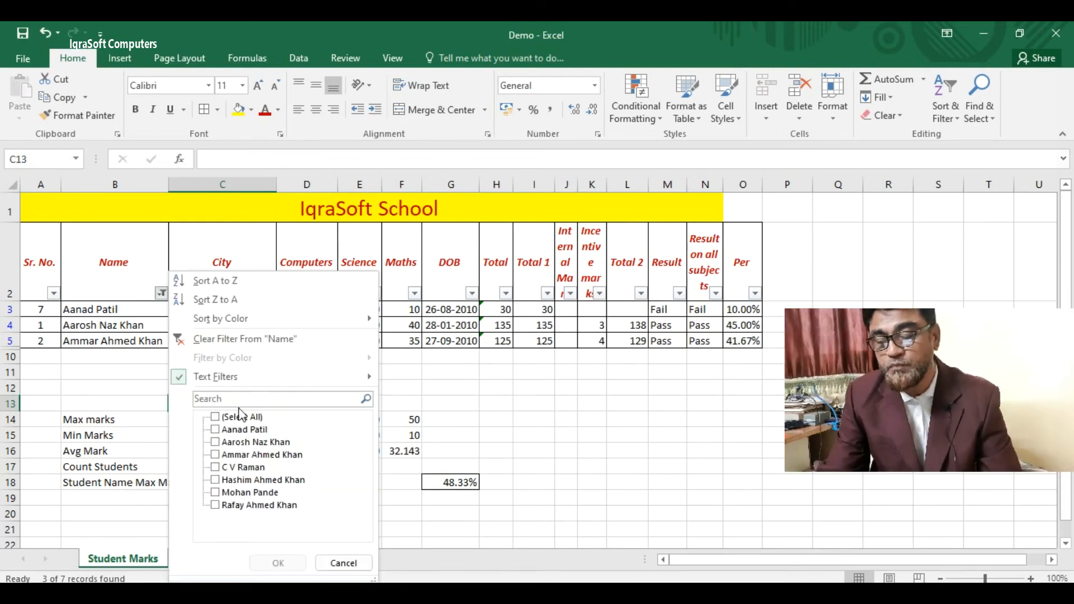
mouse_move(313, 376)
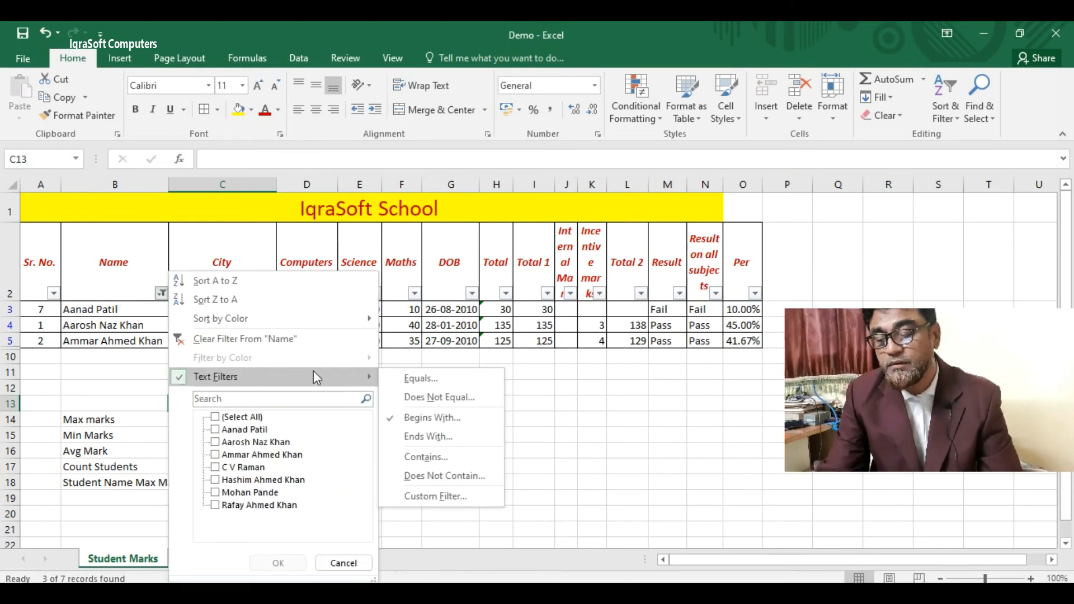
left_click(442, 397)
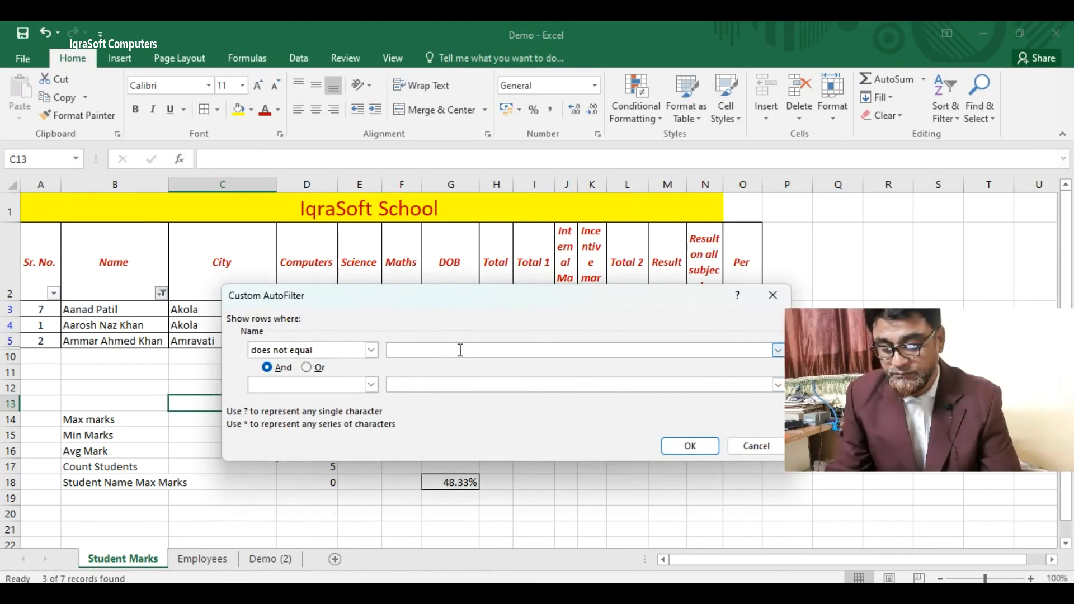
type("a*")
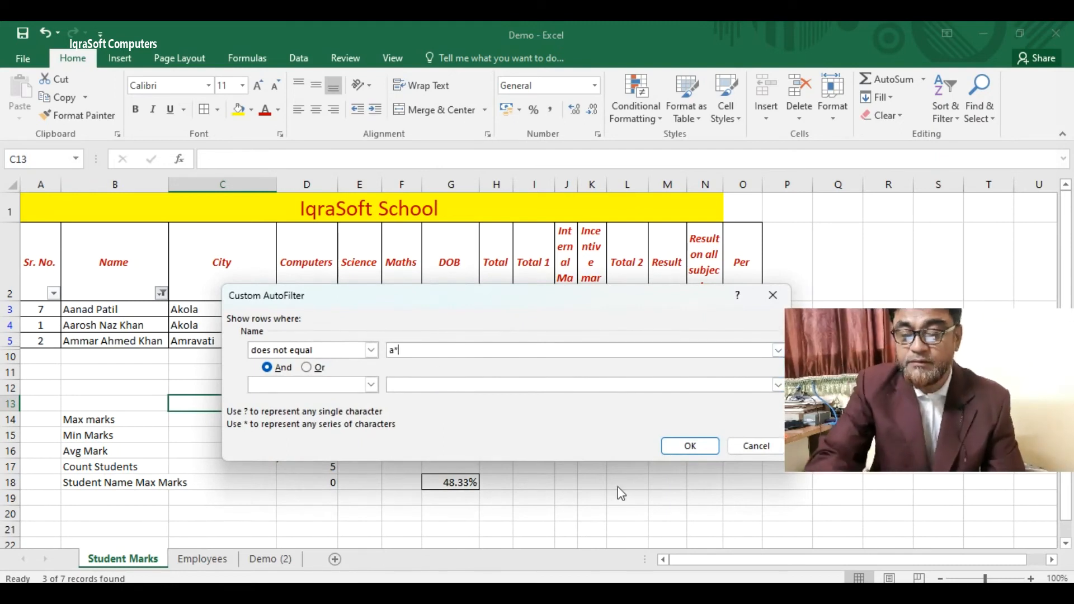
left_click(690, 446)
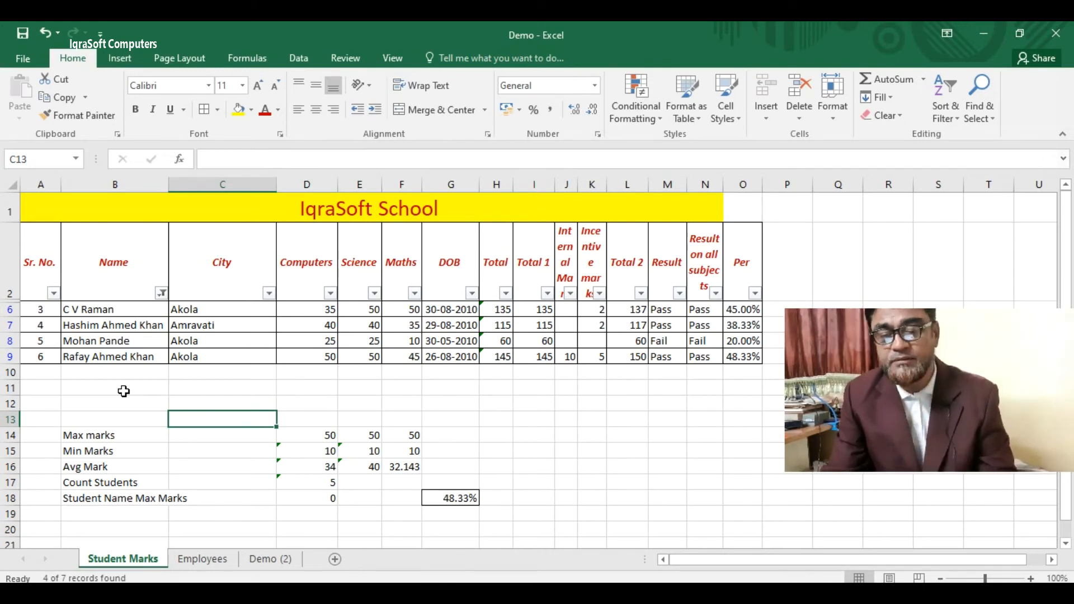
left_click_drag(52, 269, 743, 357)
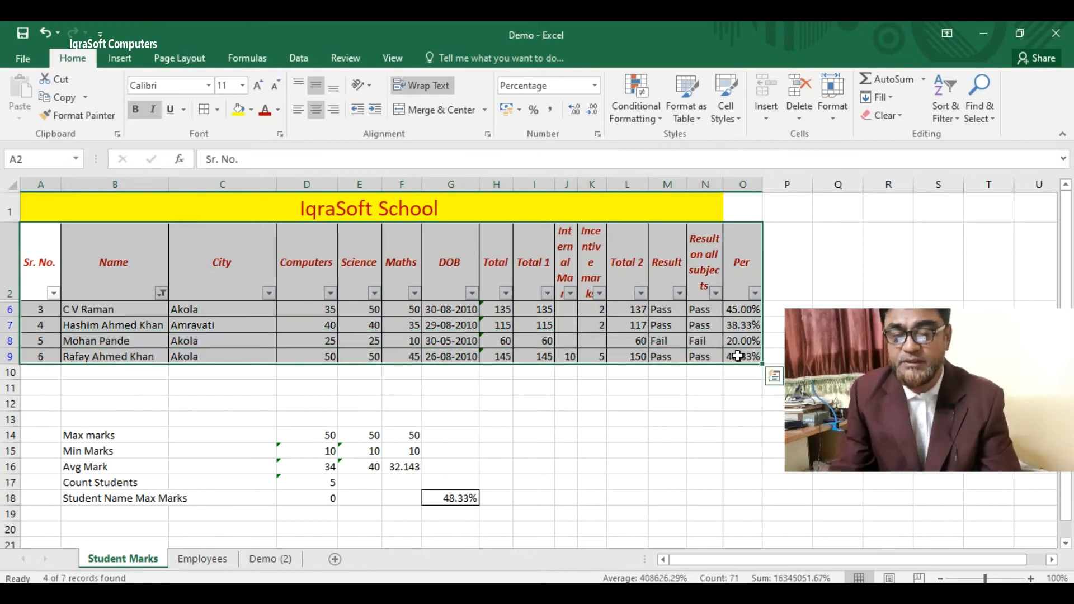
- Copy the filtered marks table and paste it at A1 on the Demo (2) sheet
key("ctrl+c")
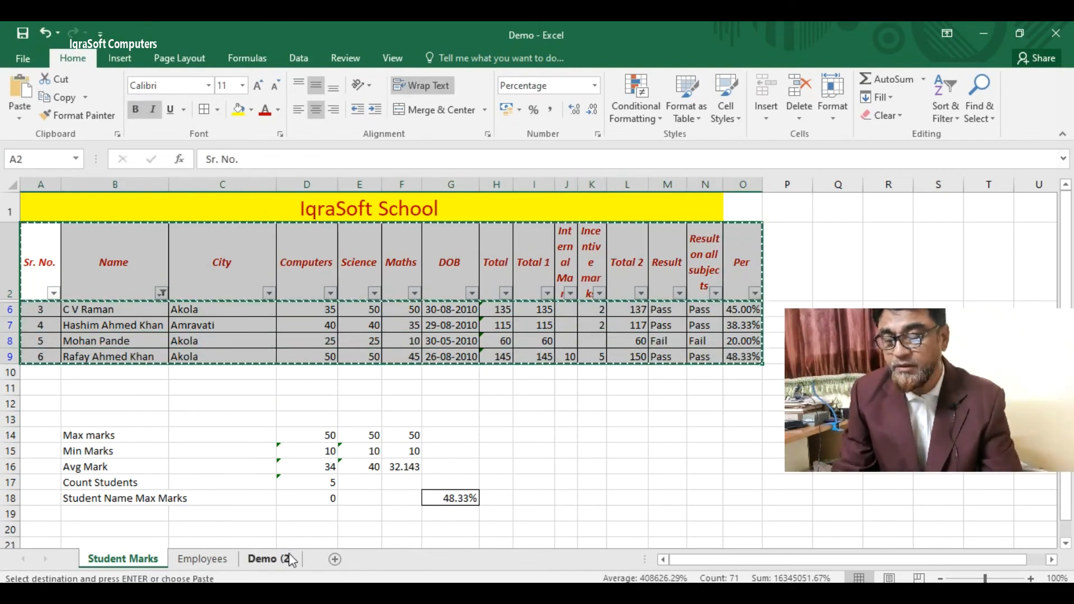
left_click(288, 560)
left_click(79, 367)
left_click_drag(43, 201, 503, 278)
key("ctrl+v")
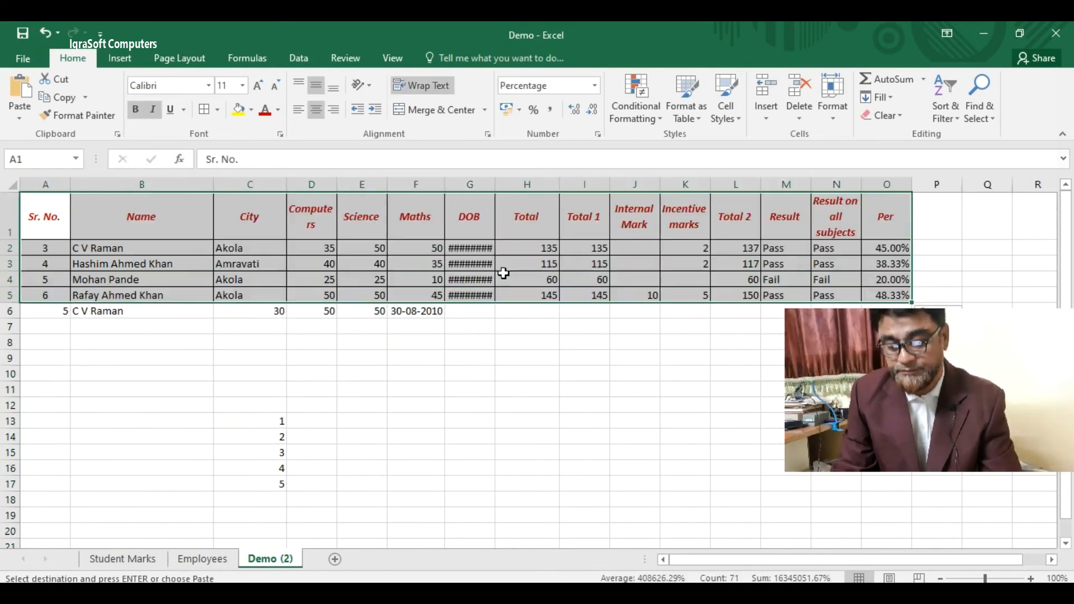
- Autofit column G so the DOB dates show, then go back to Student Marks
left_click(477, 442)
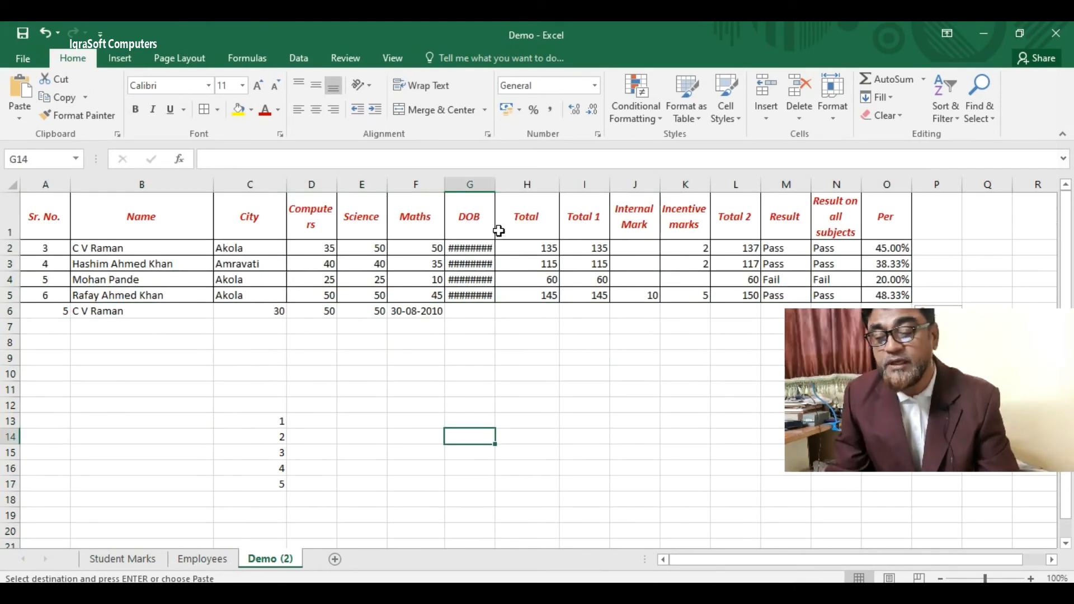
double_click(495, 180)
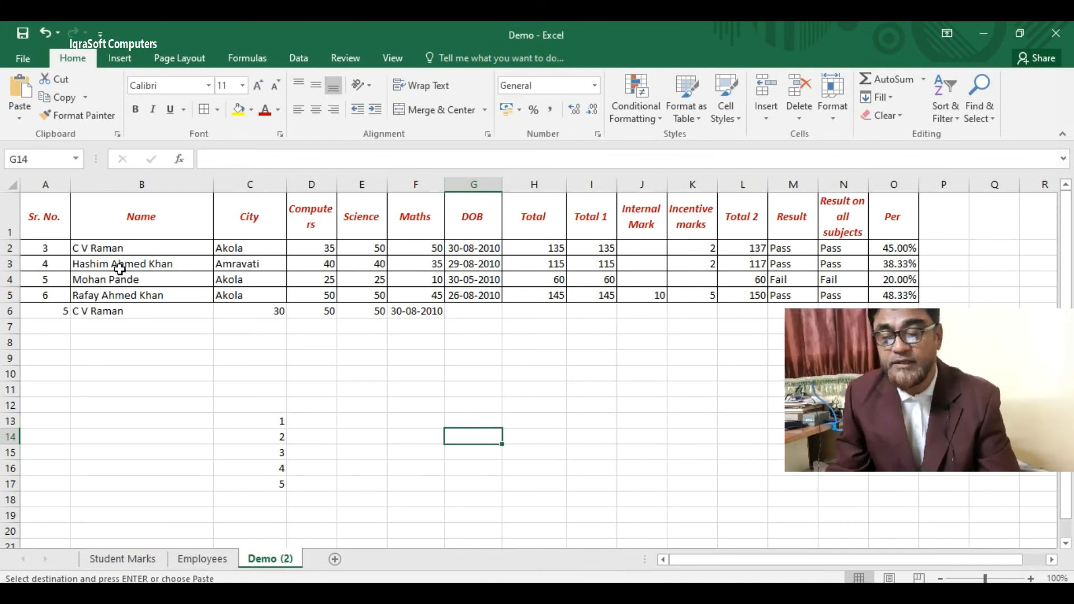
left_click(143, 561)
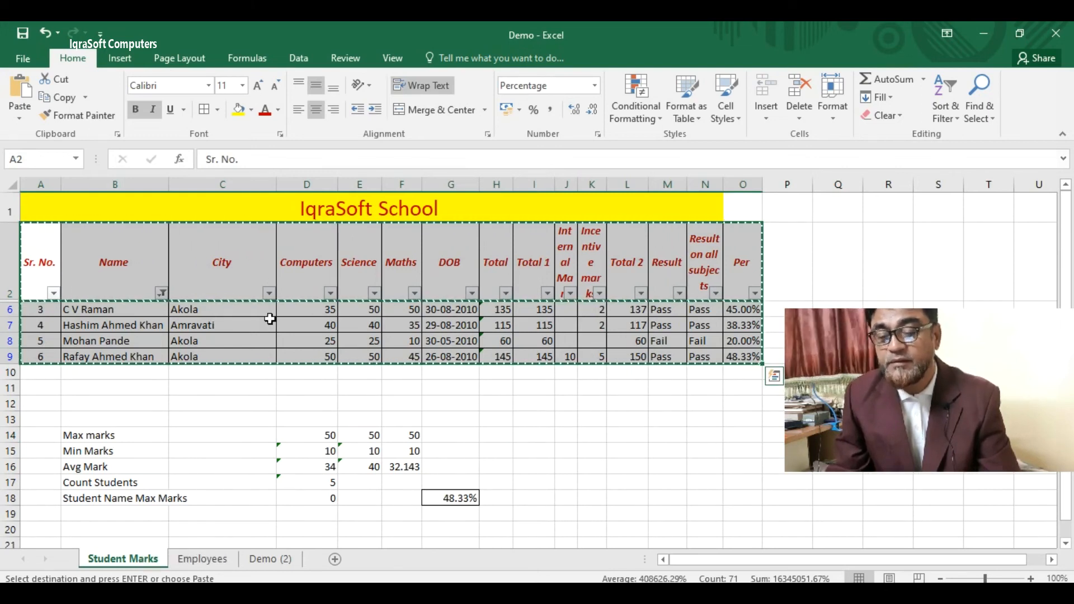
- Cancel the pending copy and clear the Name filter so all seven students reappear
key("Escape")
left_click(163, 293)
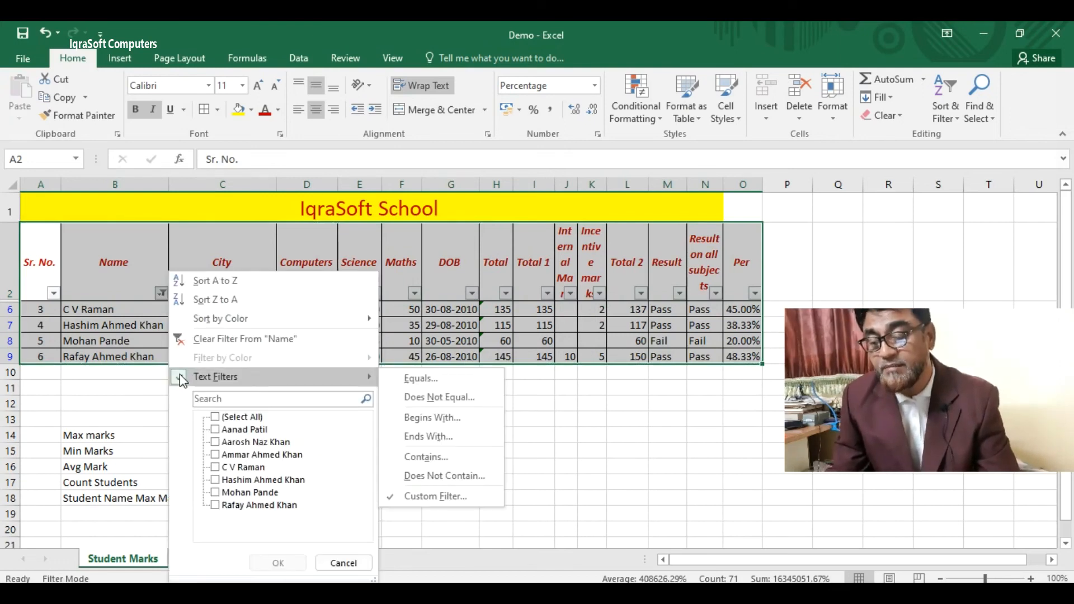
left_click(240, 337)
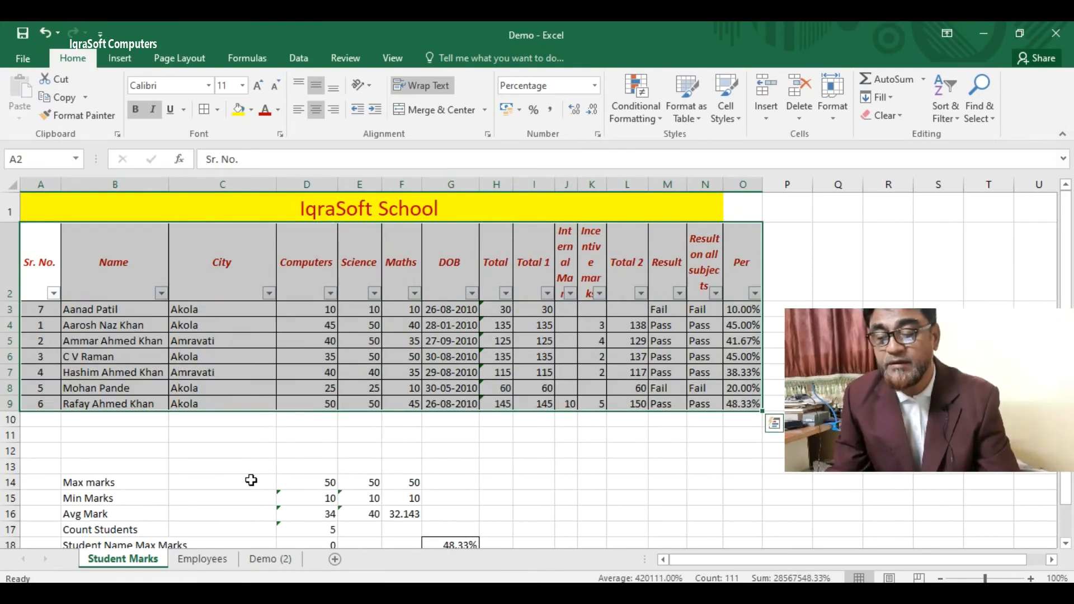
left_click(241, 469)
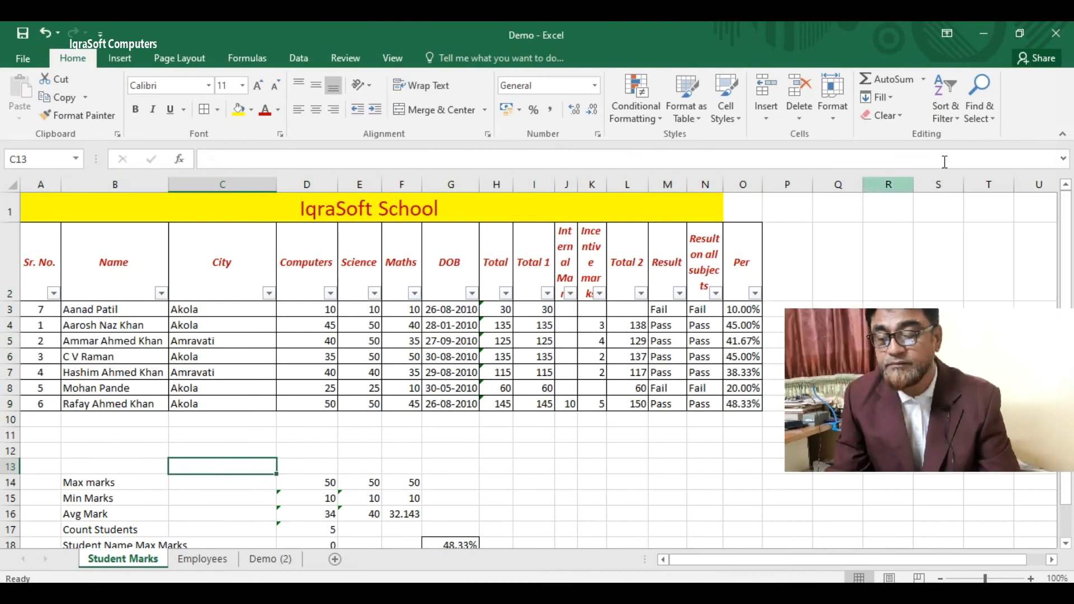
left_click(957, 124)
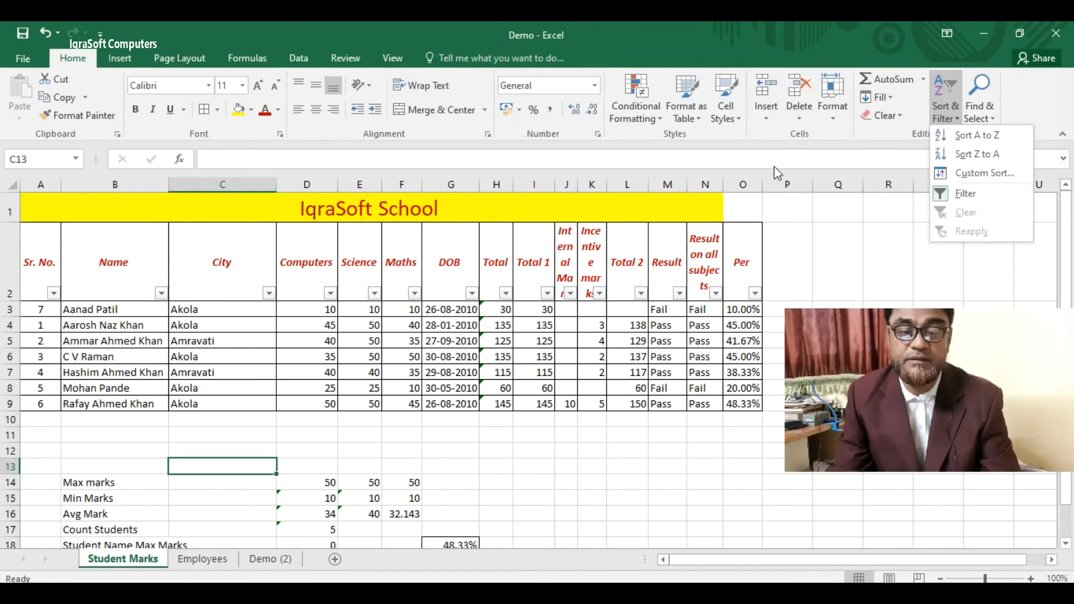
key("Escape")
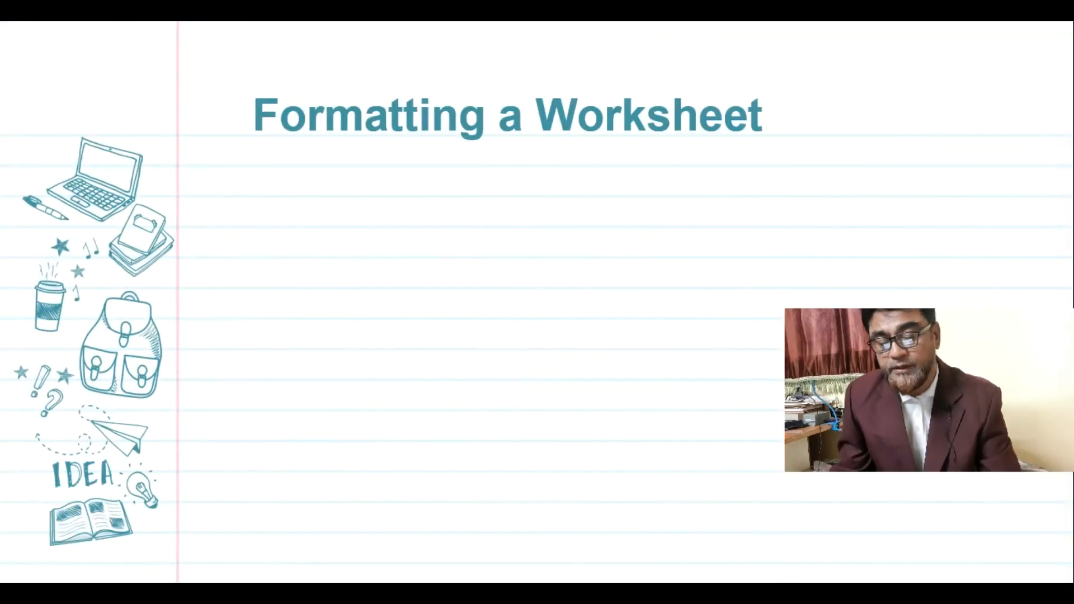
- Reveal the slide's bullets from column widths and row height through conditional formatting and Format Painter(Brush)
key("Right")
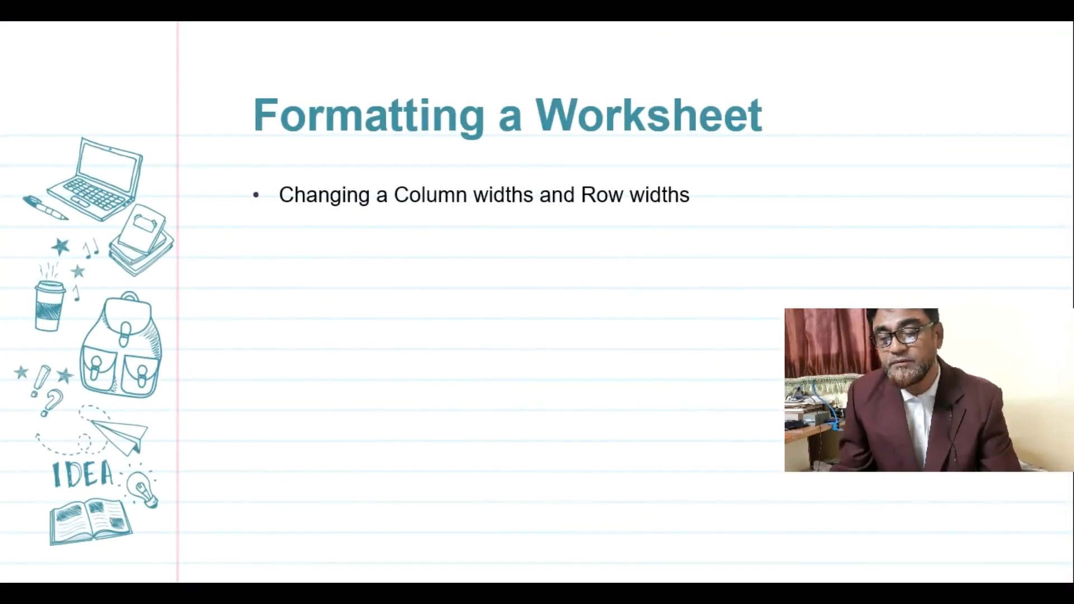
key("Right")
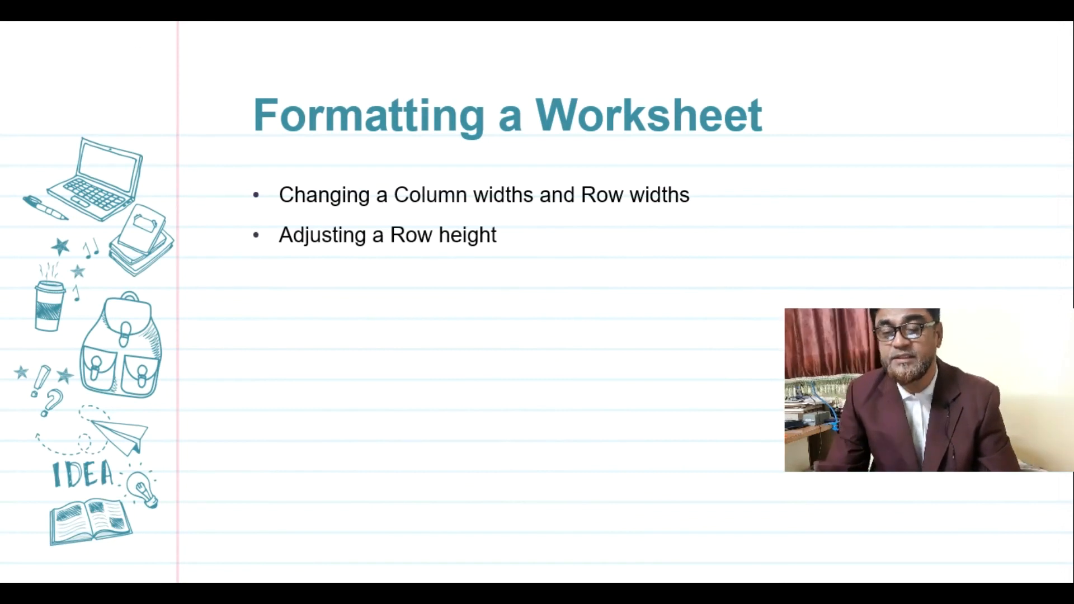
key("Right")
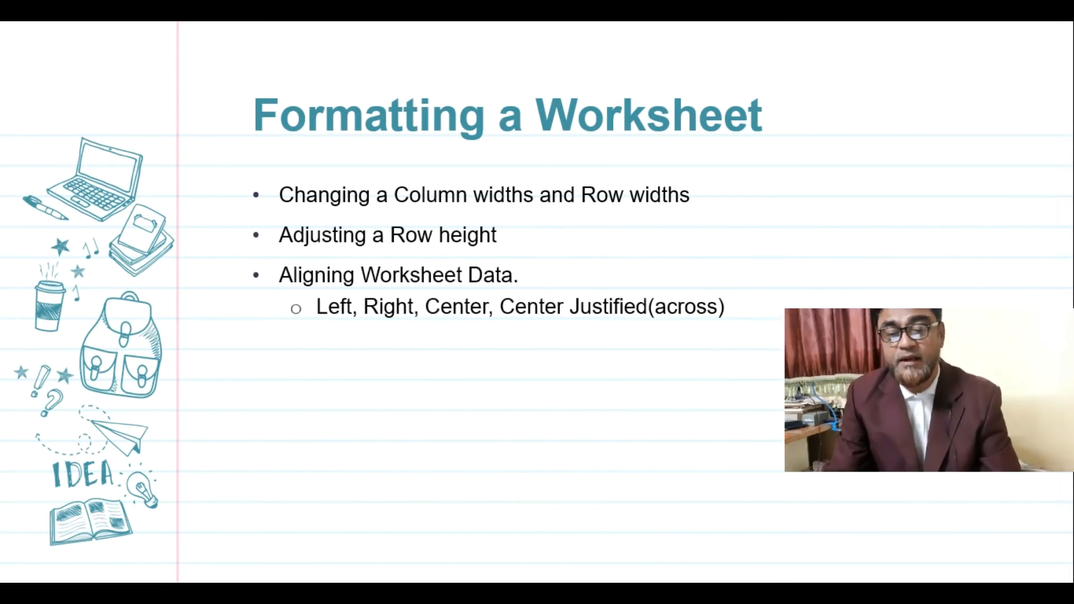
key("Right")
key("Right")
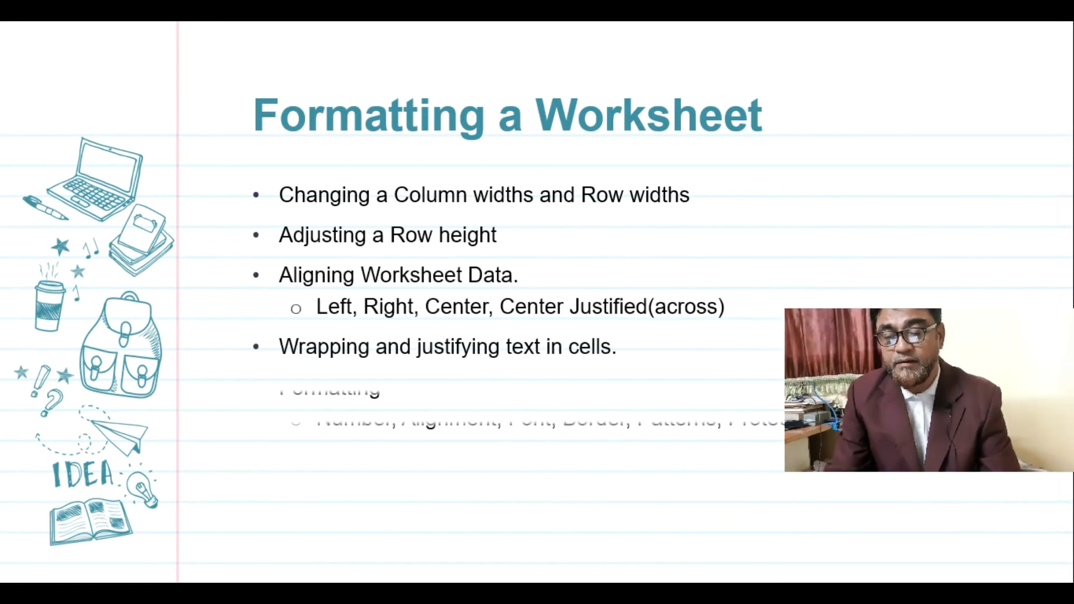
left_click_drag(914, 376, 913, 231)
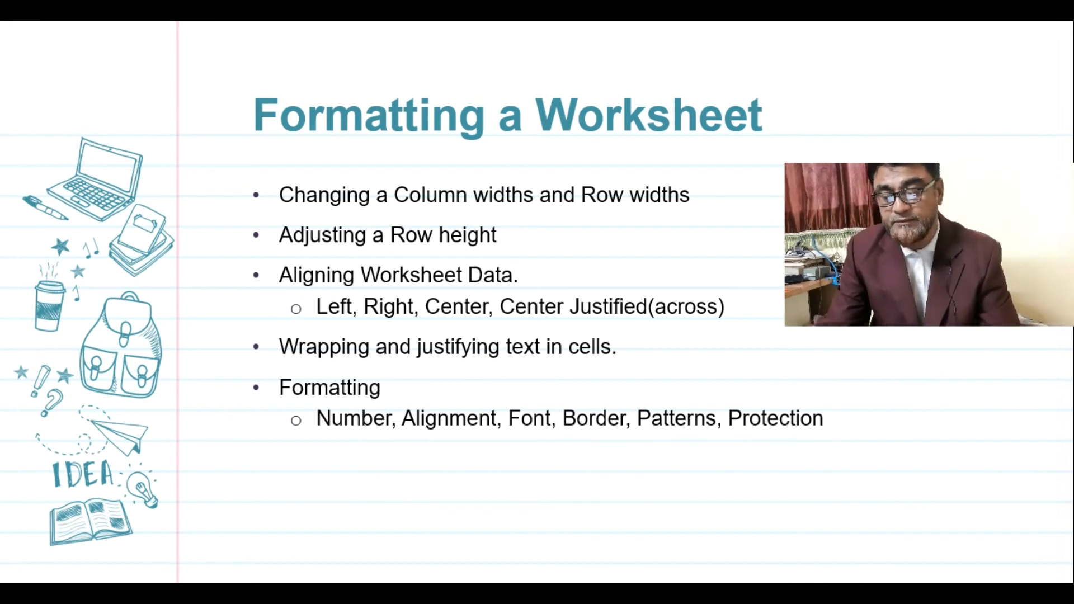
key("Right")
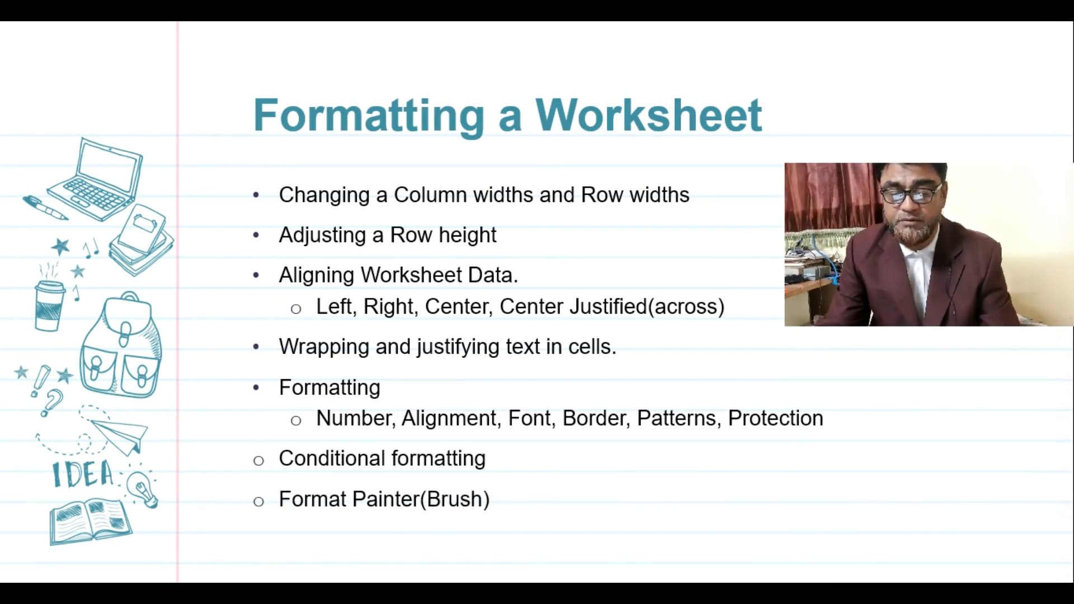
key("Right")
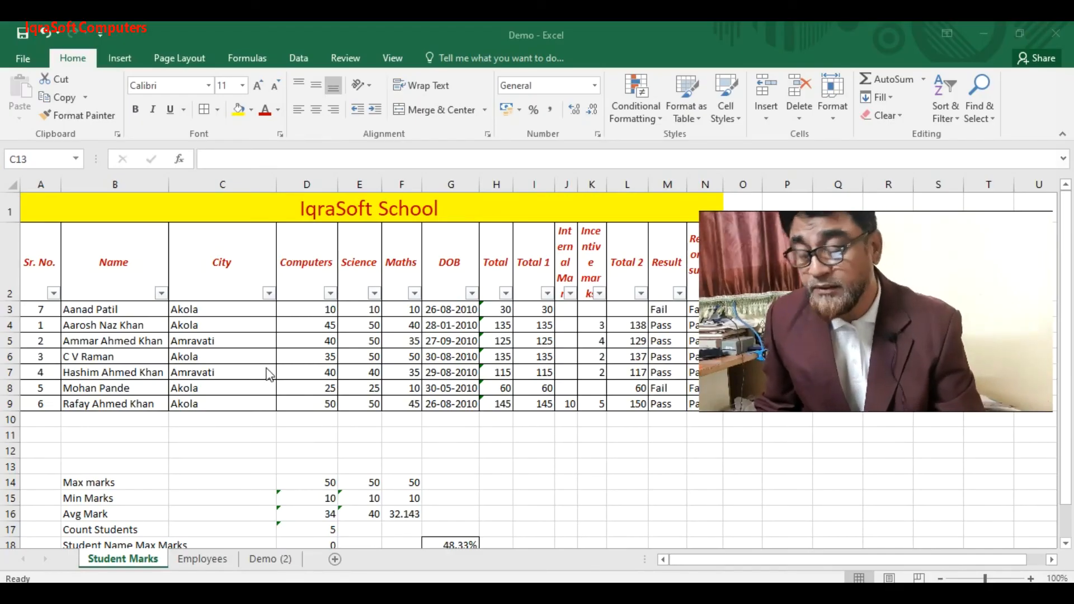
- Give City cell C3 the Agency FB font through the Format Cells dialog
left_click(202, 309)
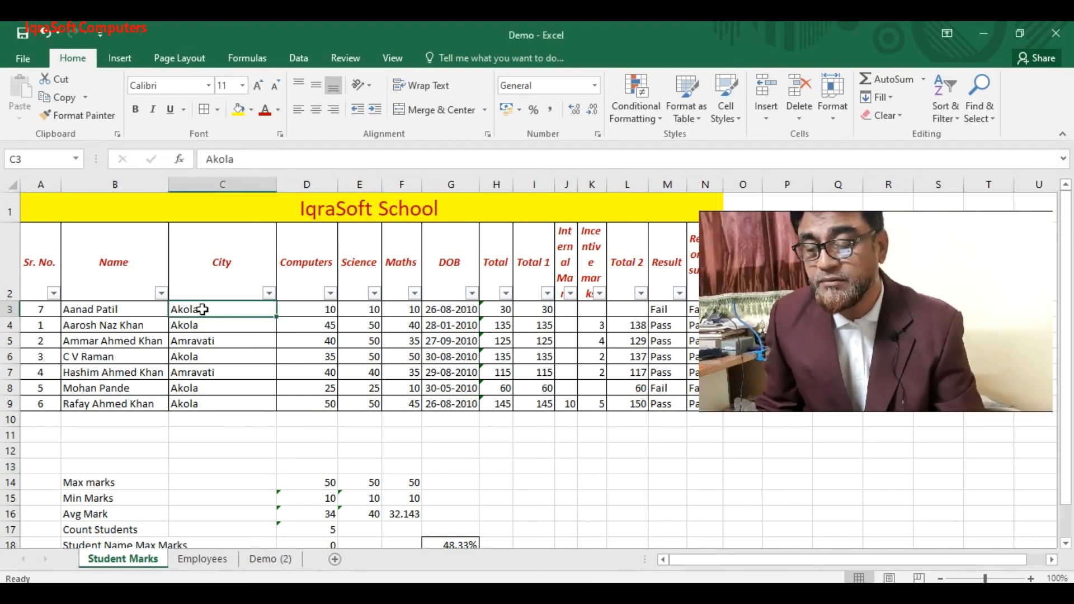
right_click(202, 309)
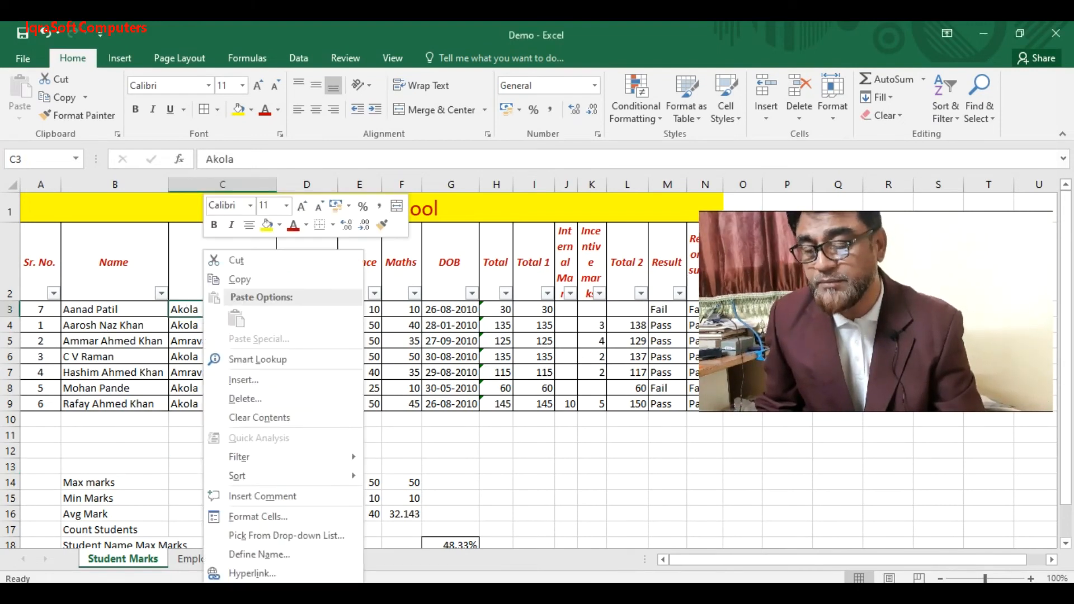
key("ctrl+1")
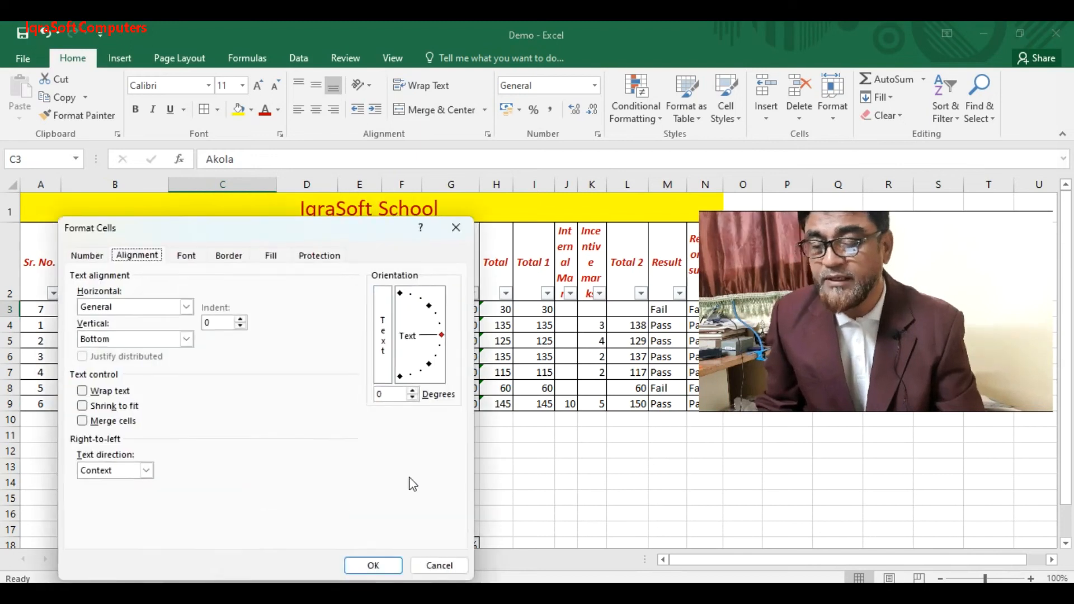
left_click_drag(211, 237, 415, 122)
left_click(188, 258)
left_click(269, 211)
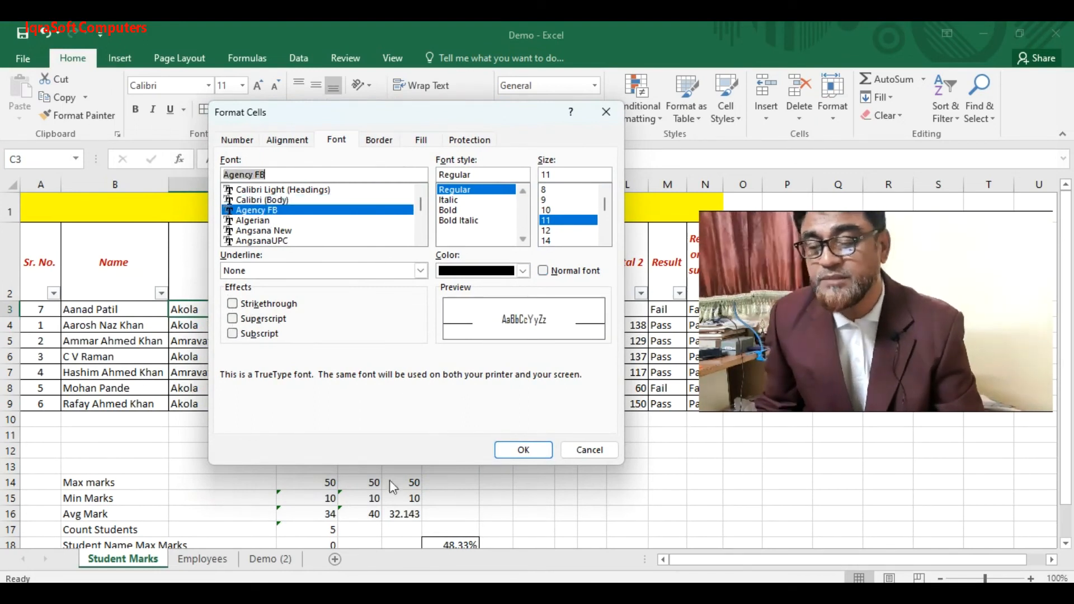
left_click(524, 450)
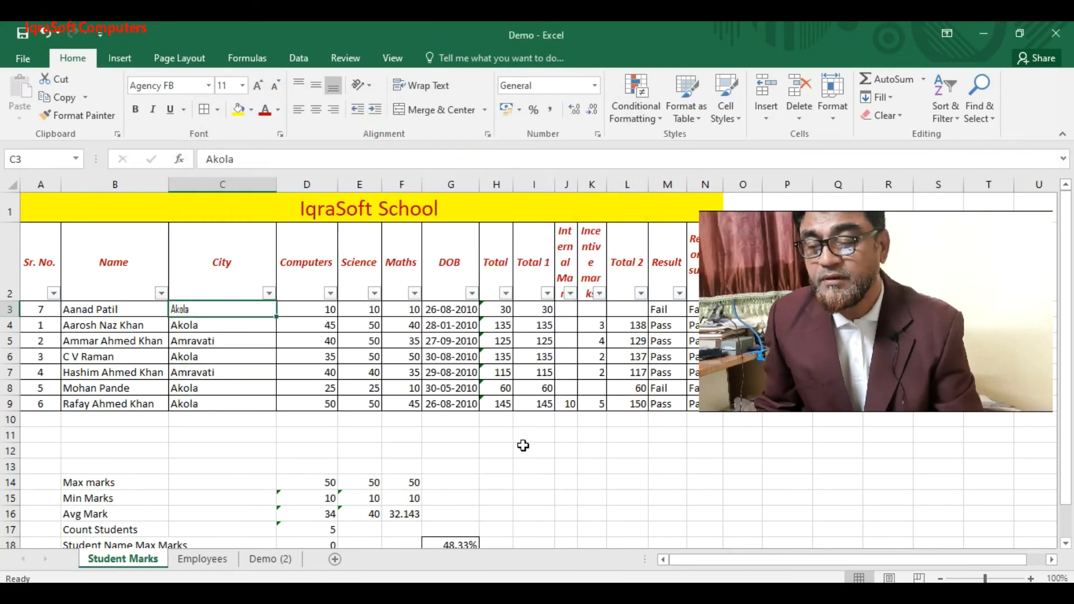
- Set the Name and City entries B3:C9 in Arial Black
left_click(107, 310)
left_click_drag(128, 326, 206, 403)
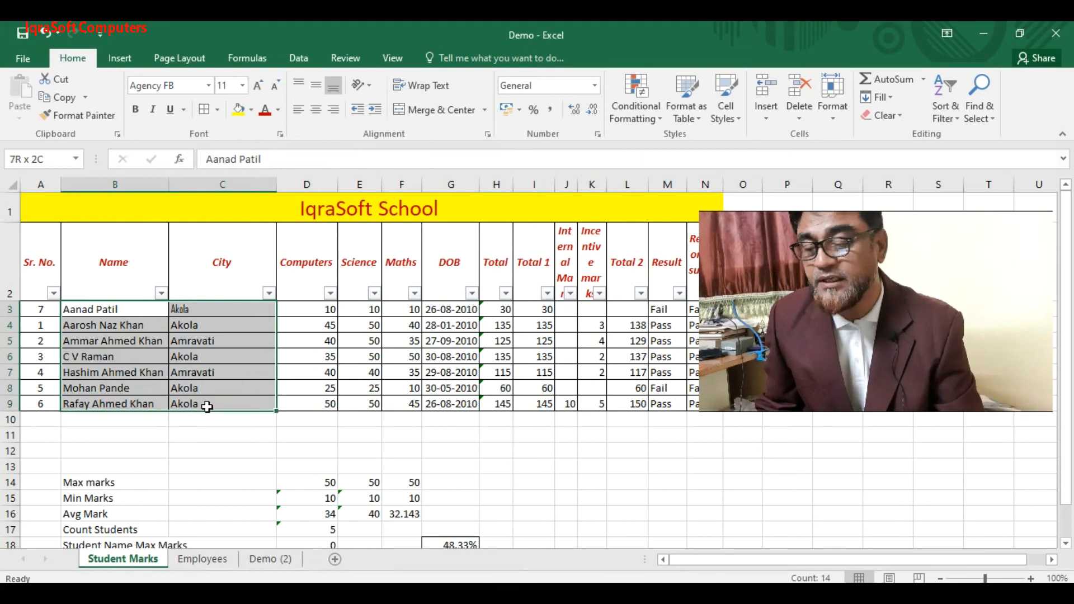
left_click(207, 84)
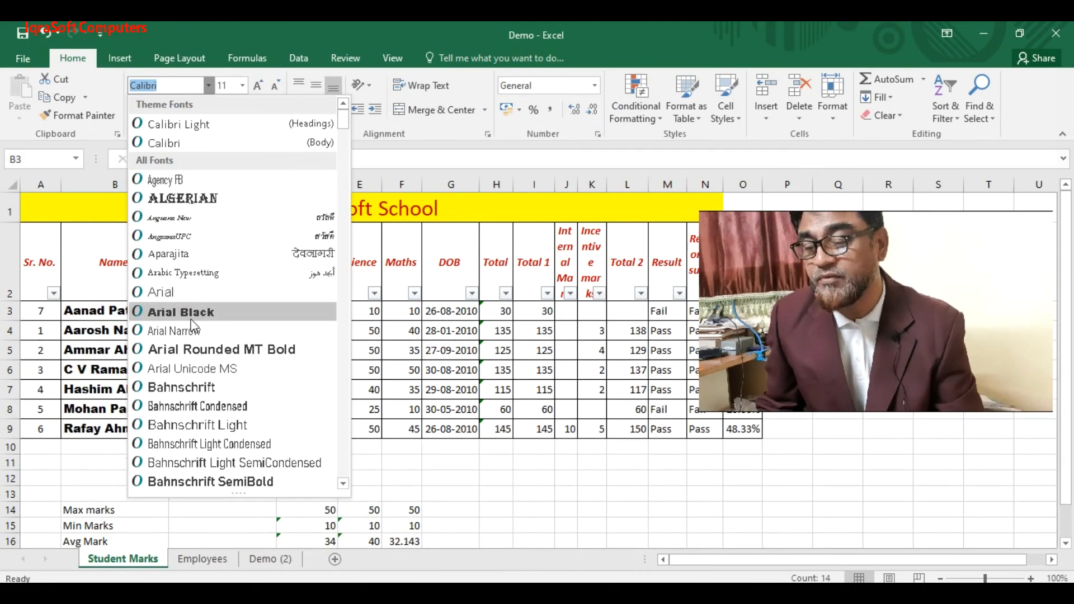
left_click(190, 320)
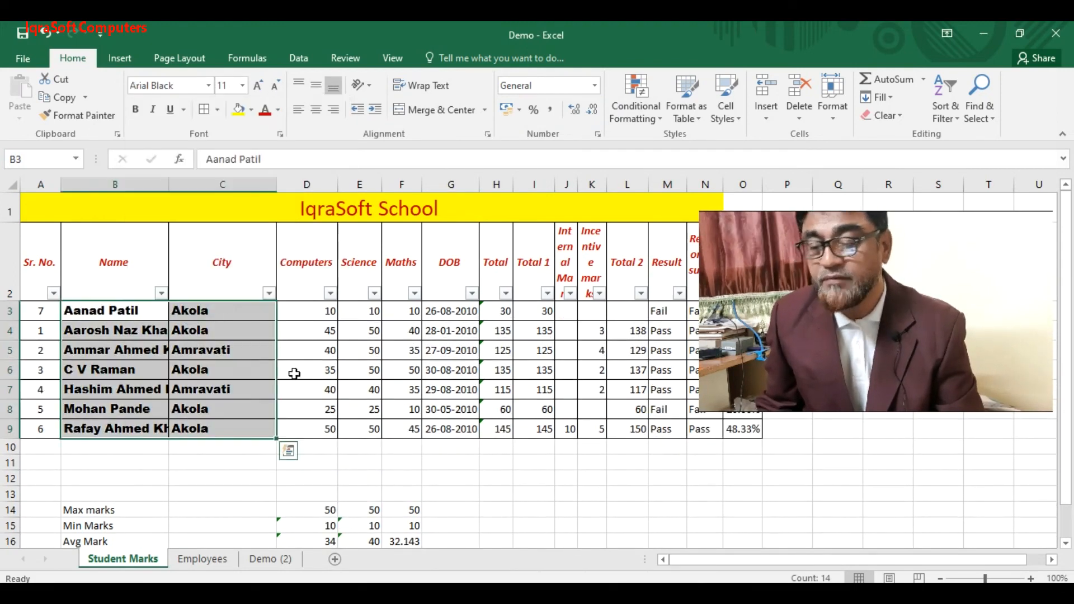
right_click(253, 350)
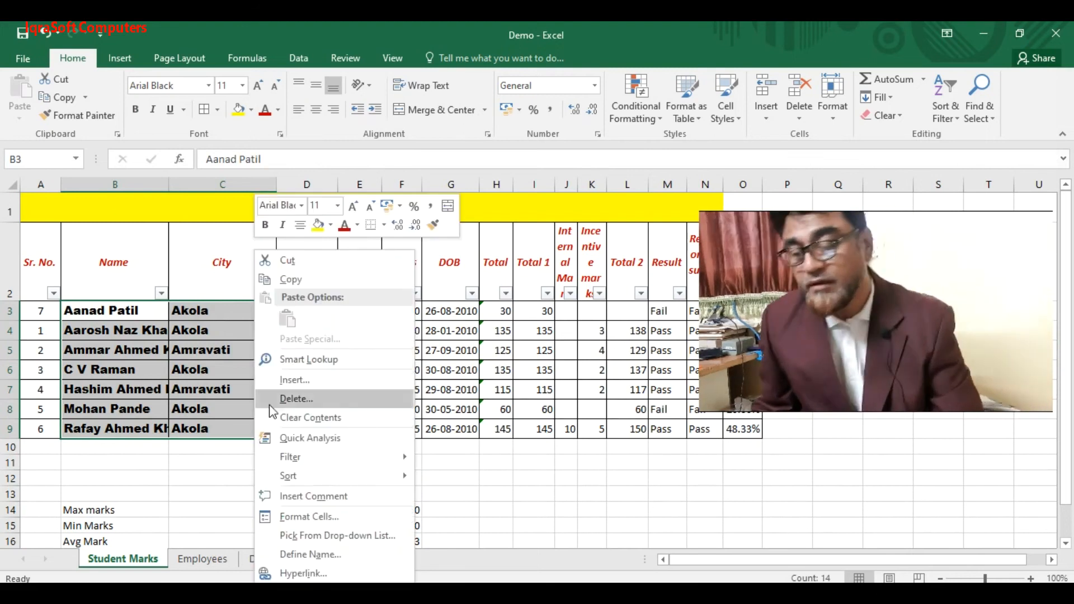
- In Format Cells, try the border colour list and the double and thin line styles
left_click(305, 520)
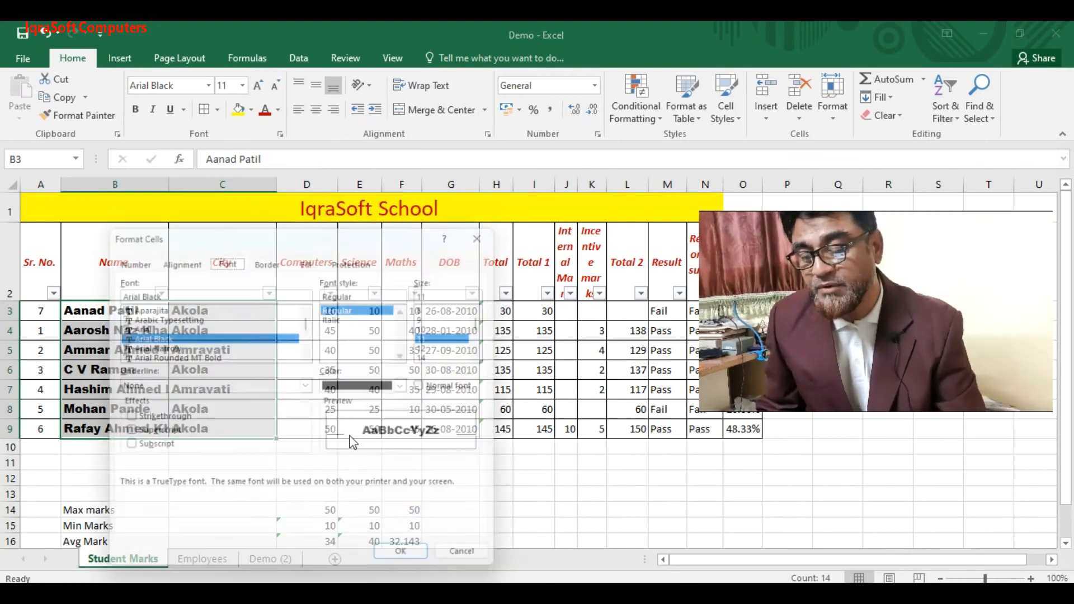
left_click(268, 263)
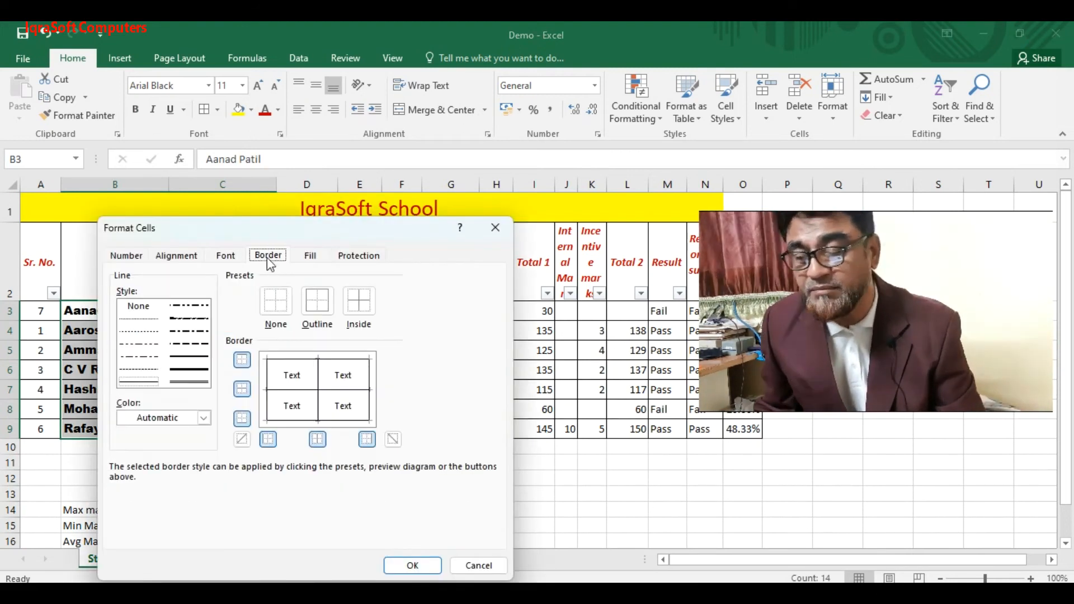
left_click(204, 419)
left_click(203, 421)
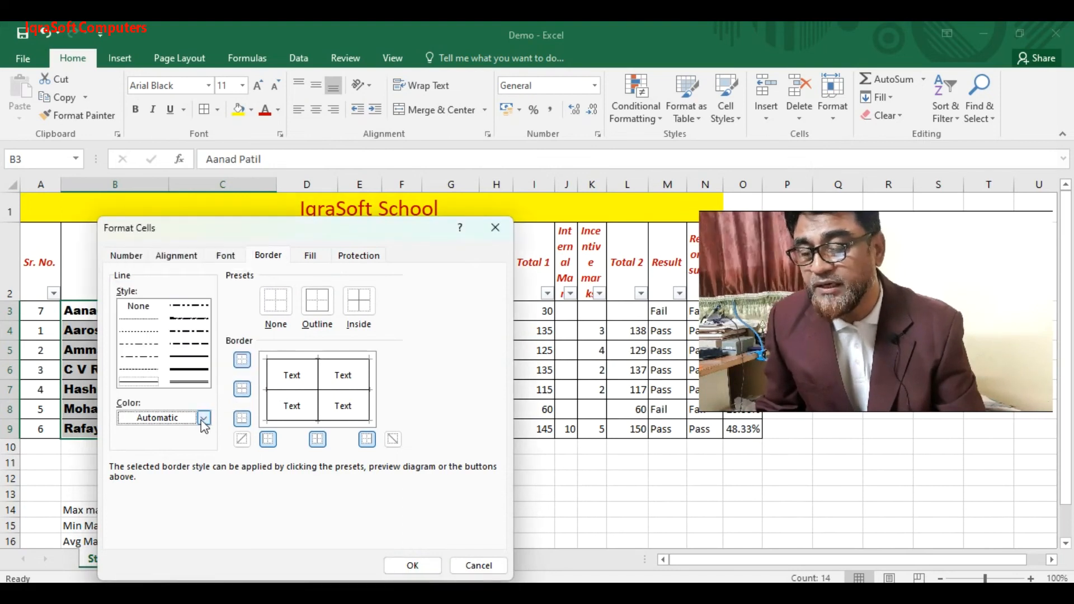
left_click(192, 384)
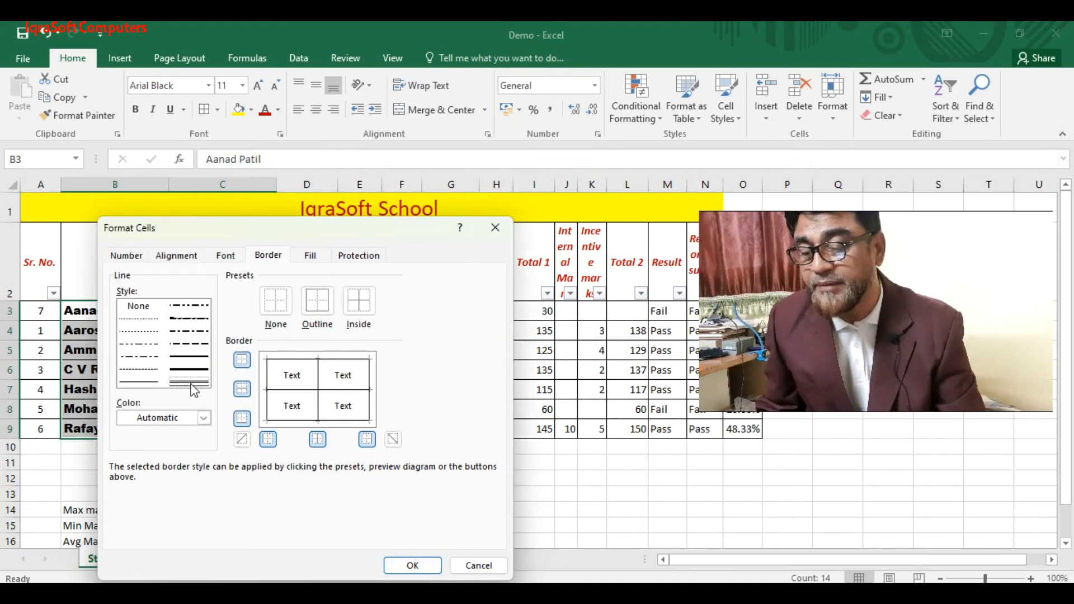
left_click(147, 380)
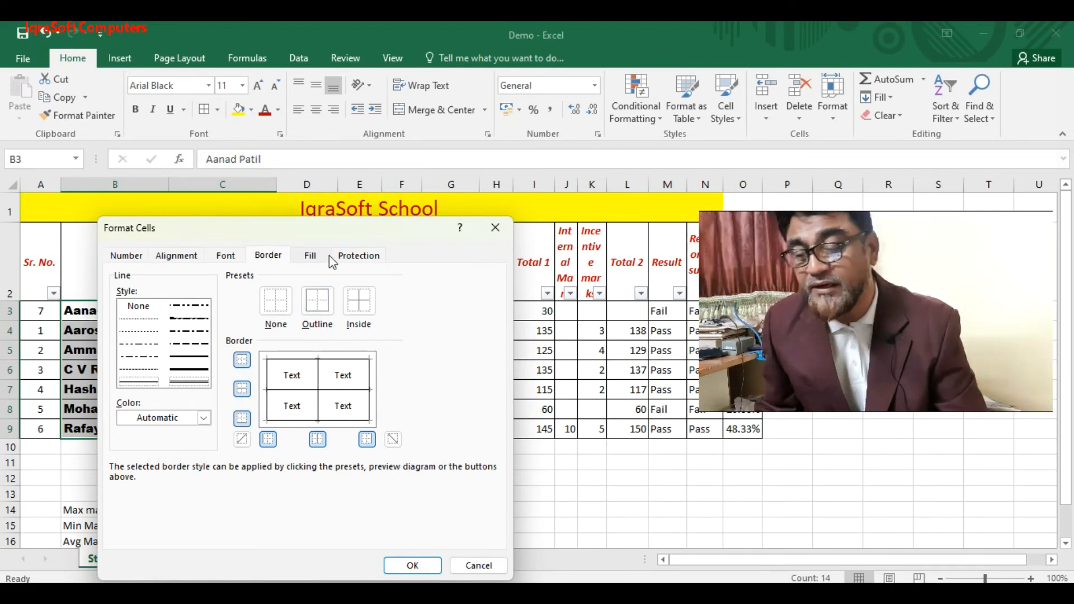
- Apply an orange background fill to B3:C9 and confirm it
left_click(311, 256)
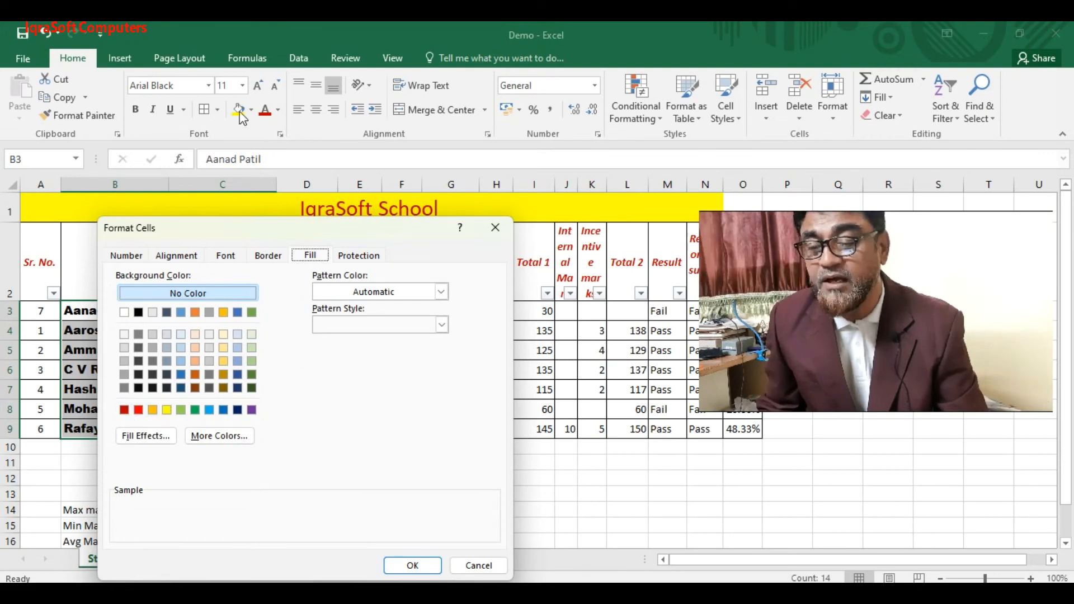
left_click(153, 411)
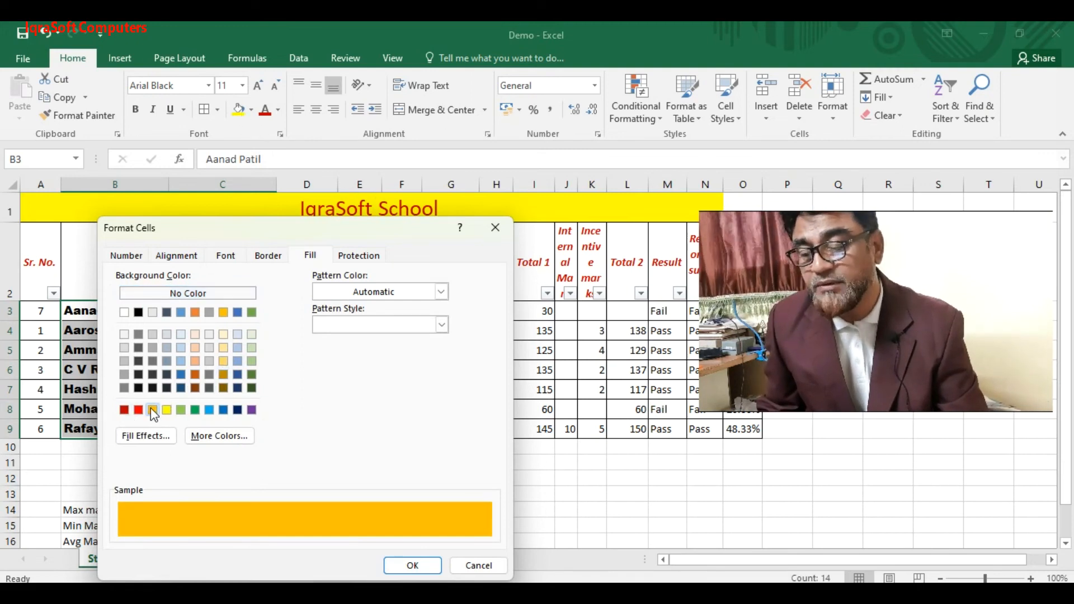
left_click(412, 565)
left_click(252, 411)
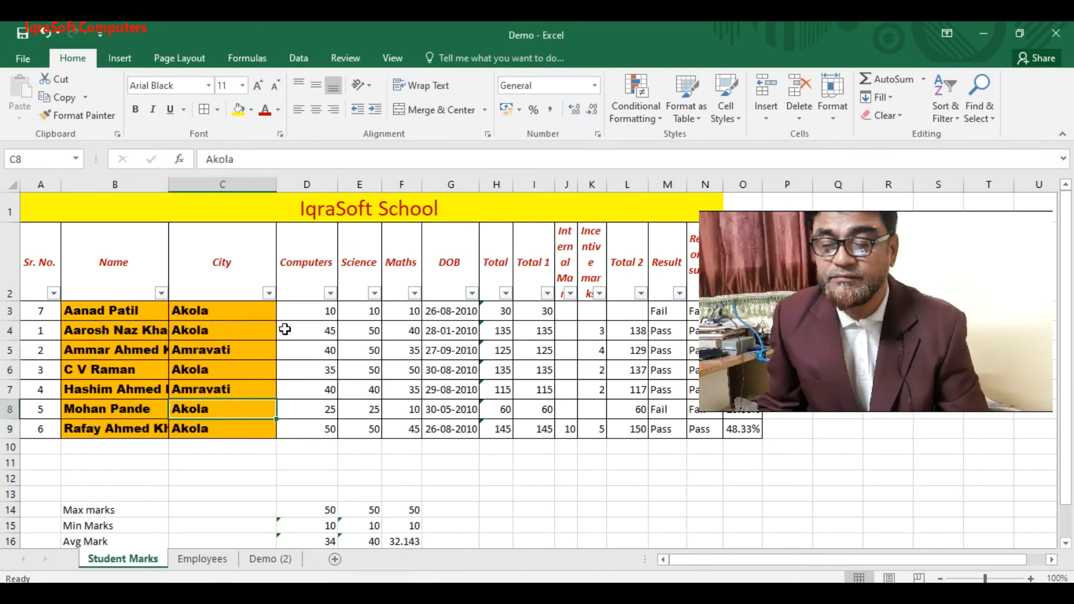
left_click(284, 330)
left_click(311, 310)
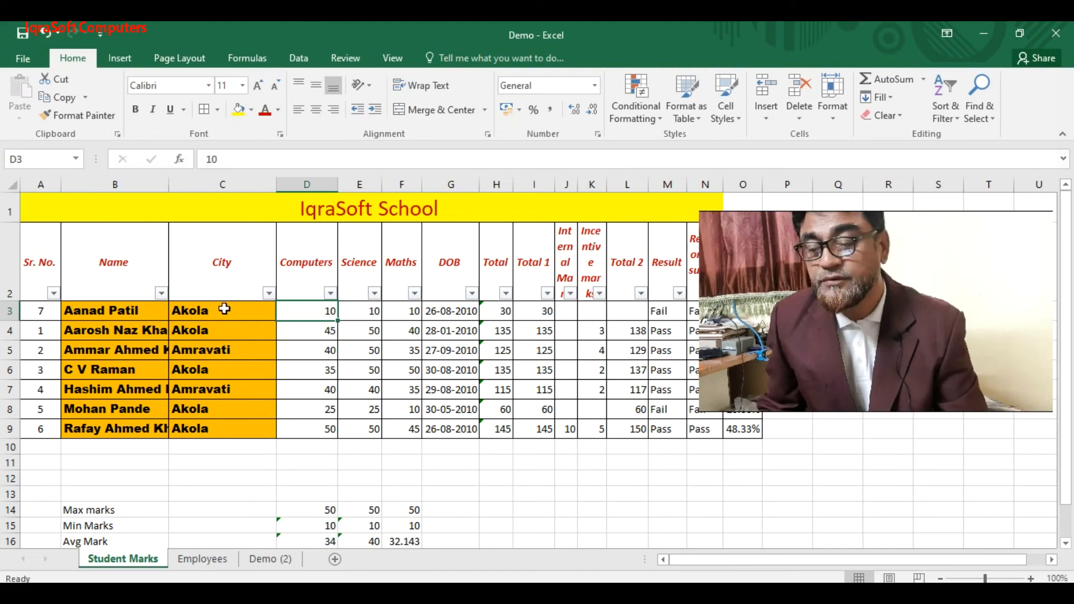
left_click(208, 316)
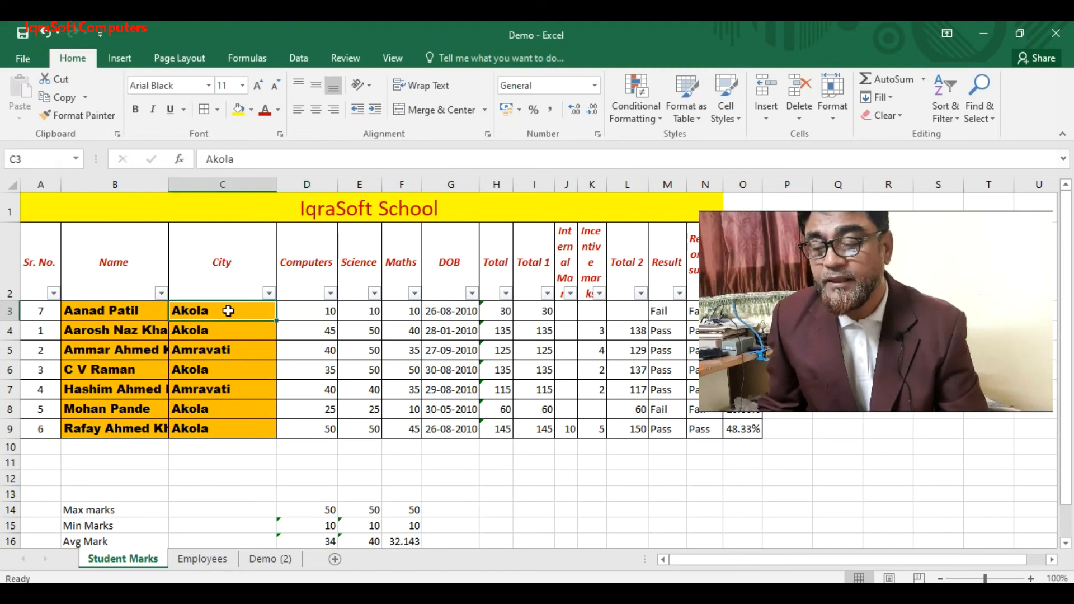
left_click(244, 493)
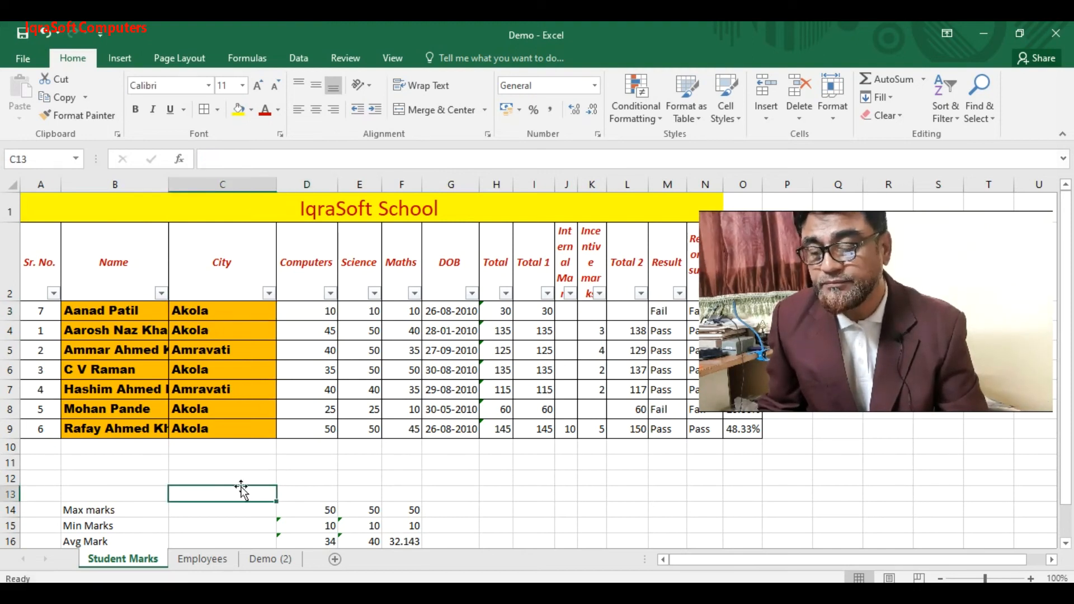
right_click(243, 495)
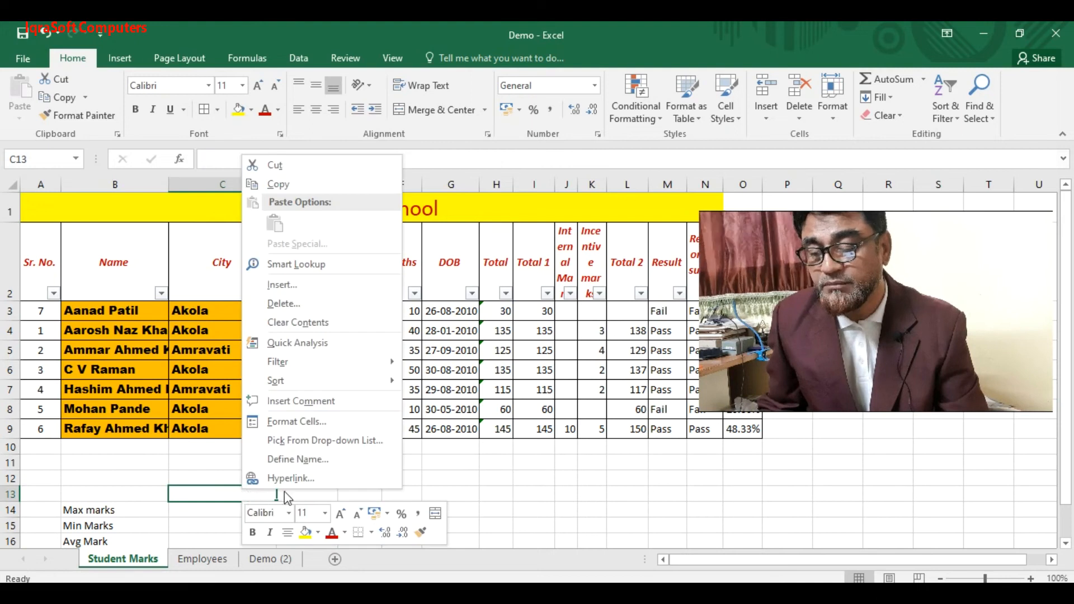
left_click(311, 421)
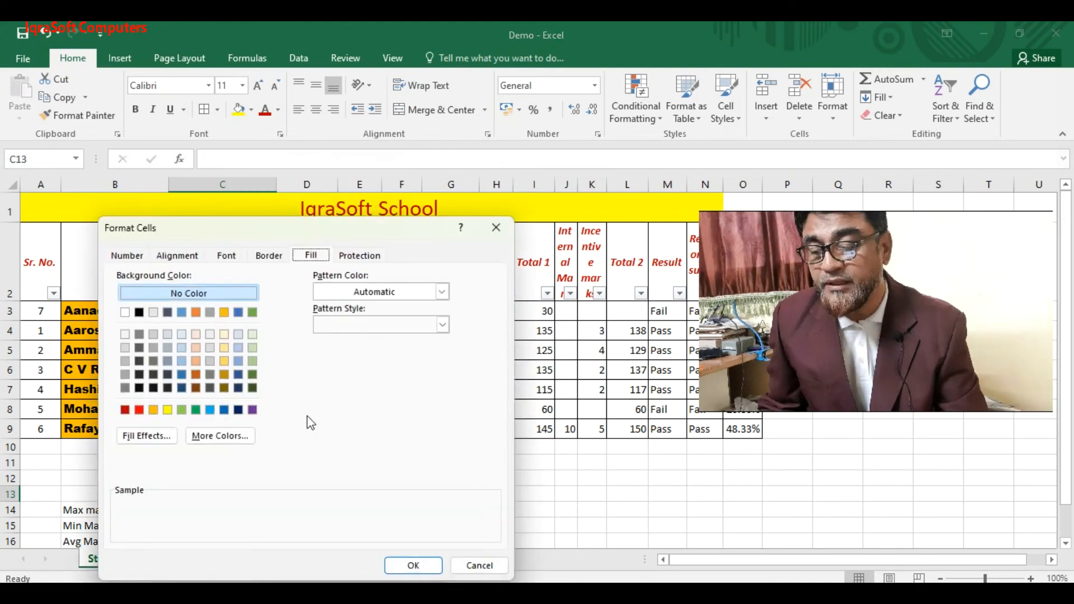
left_click(351, 261)
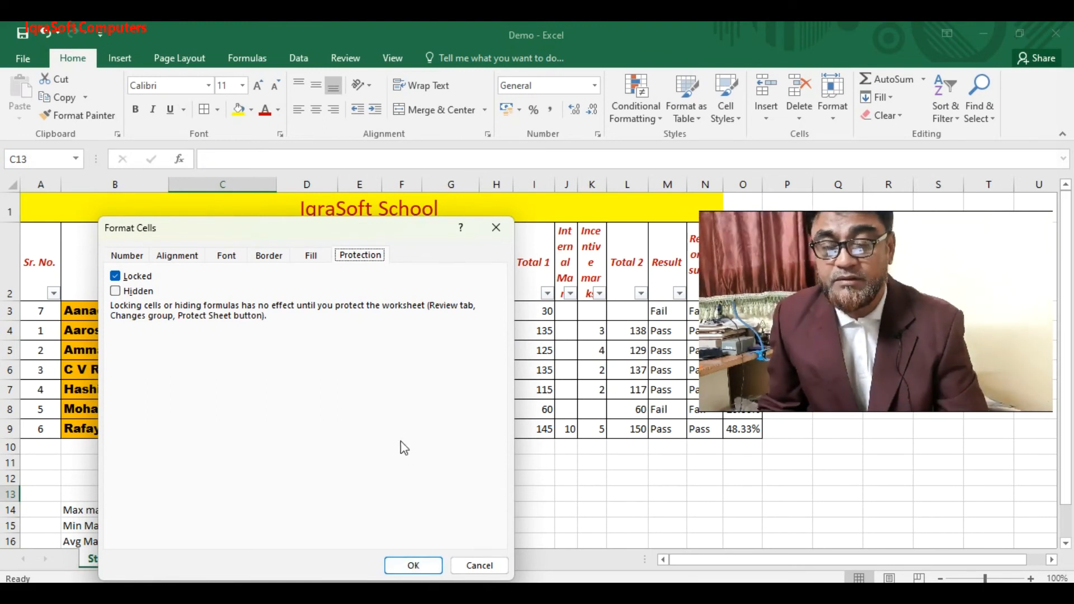
left_click(476, 567)
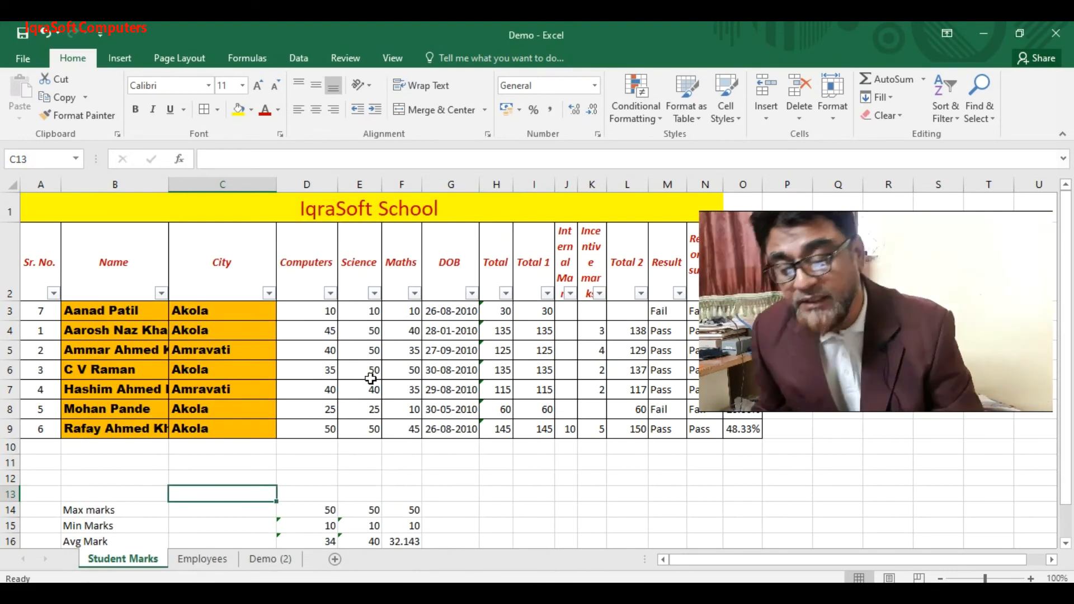
left_click(314, 313)
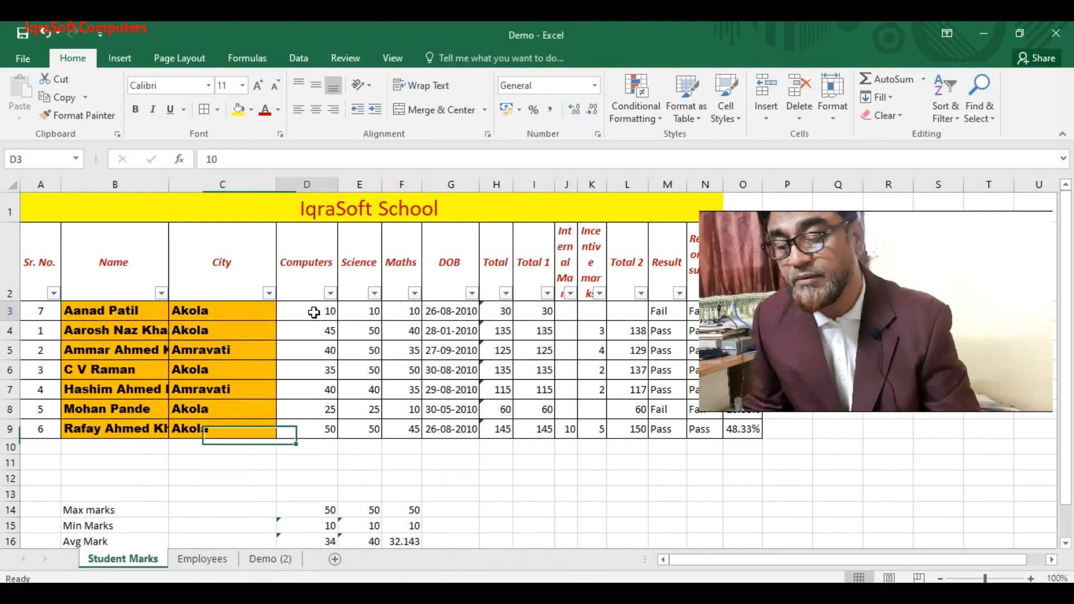
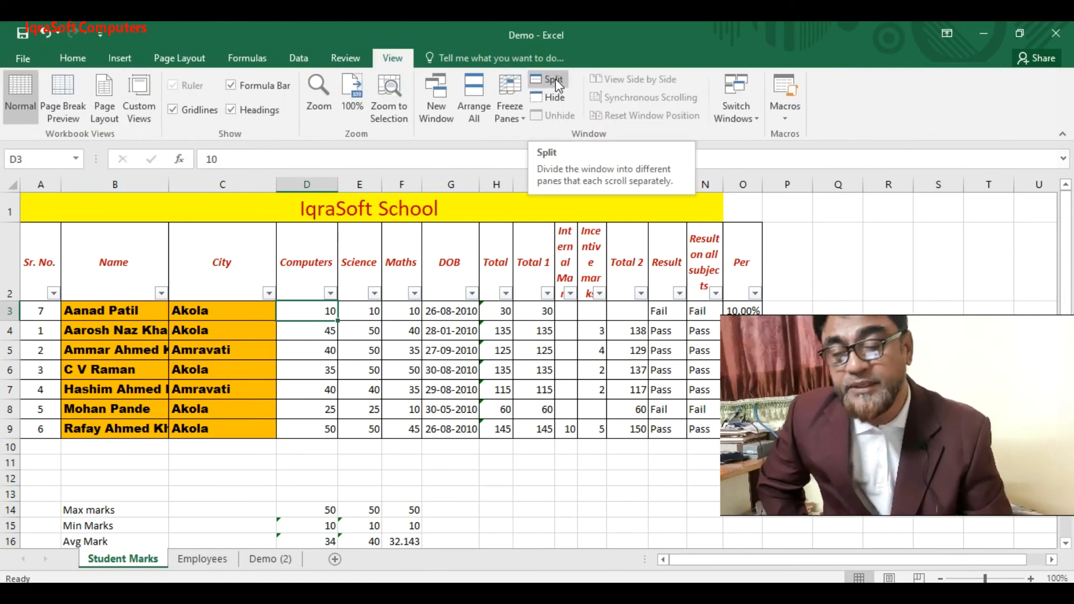
- Split the sheet at header row 2 and scroll the upper pane a row at a time
left_click(11, 256)
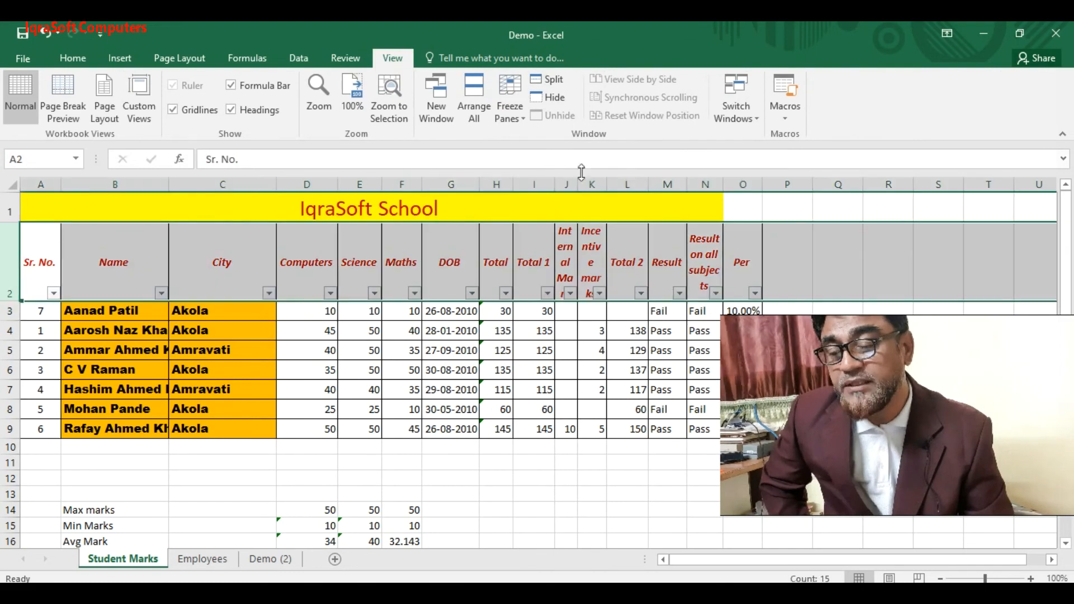
left_click(559, 82)
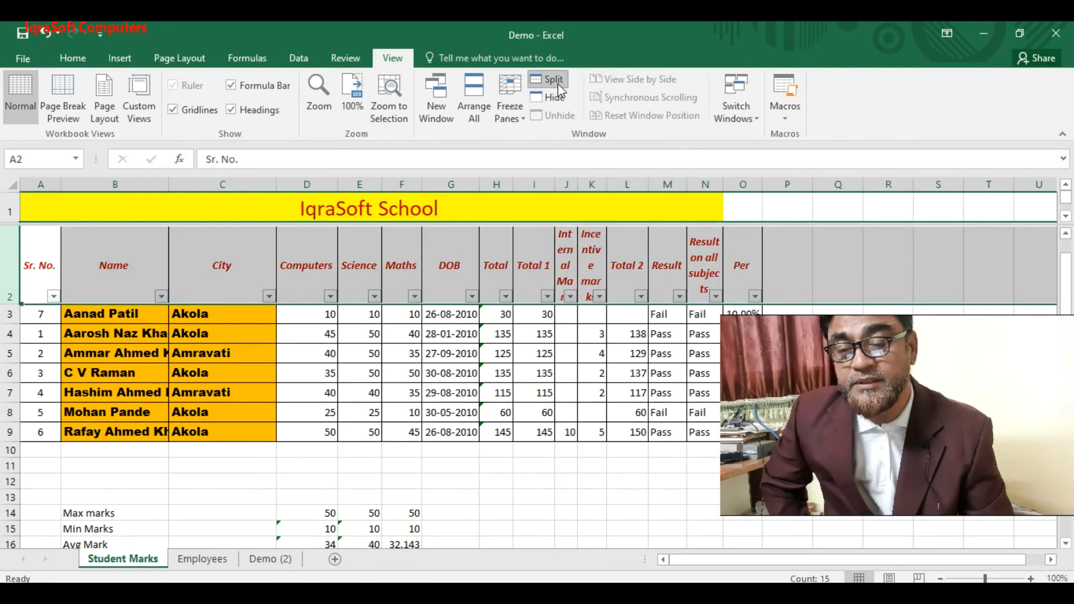
left_click(317, 211)
left_click(300, 274)
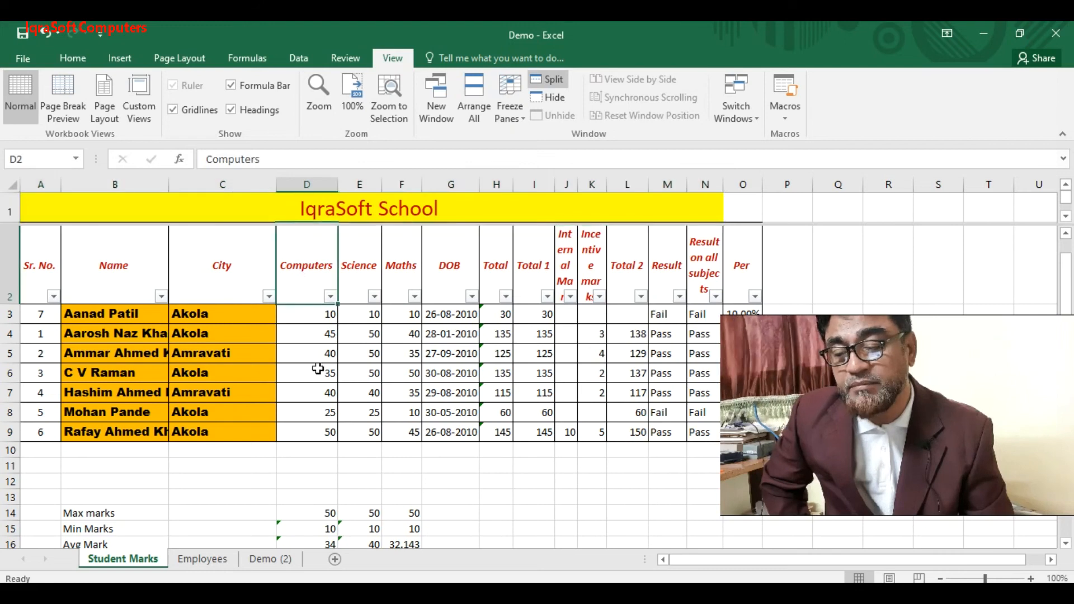
left_click_drag(1066, 269, 1060, 163)
left_click(1066, 217)
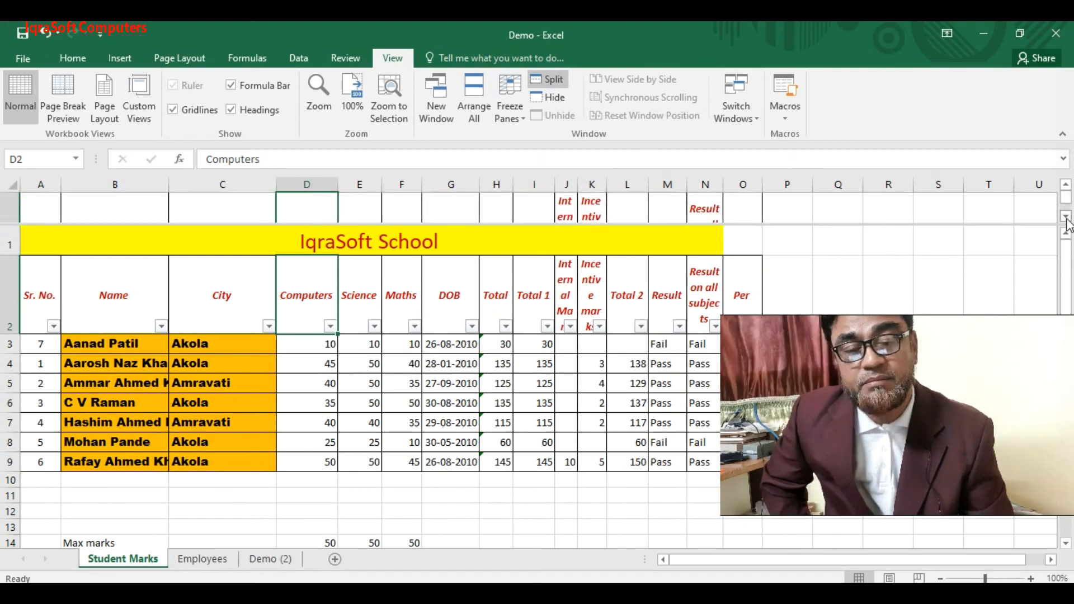
left_click(1066, 217)
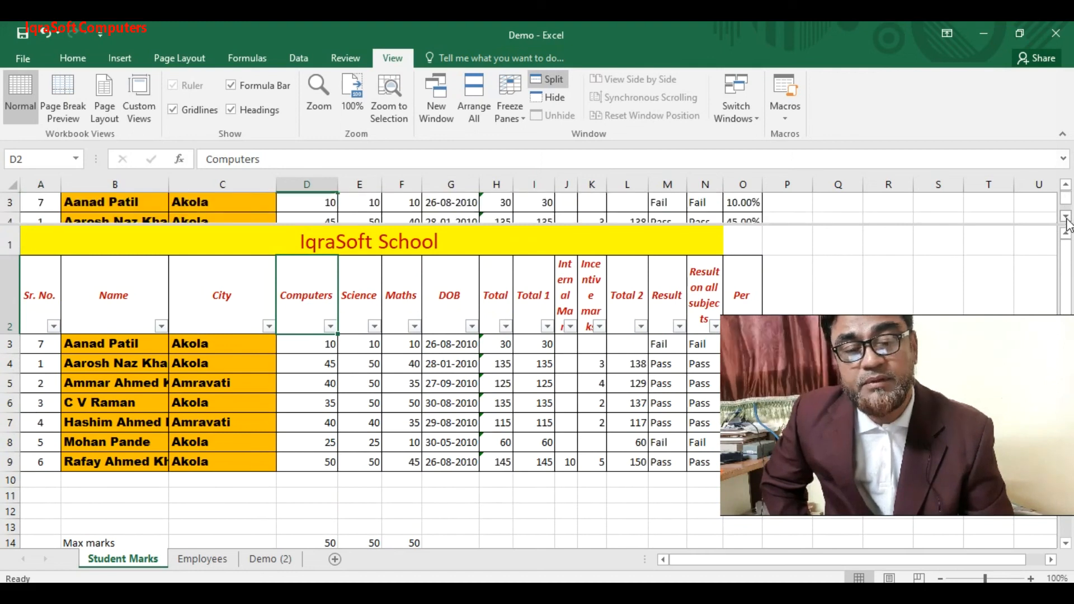
left_click(1067, 185)
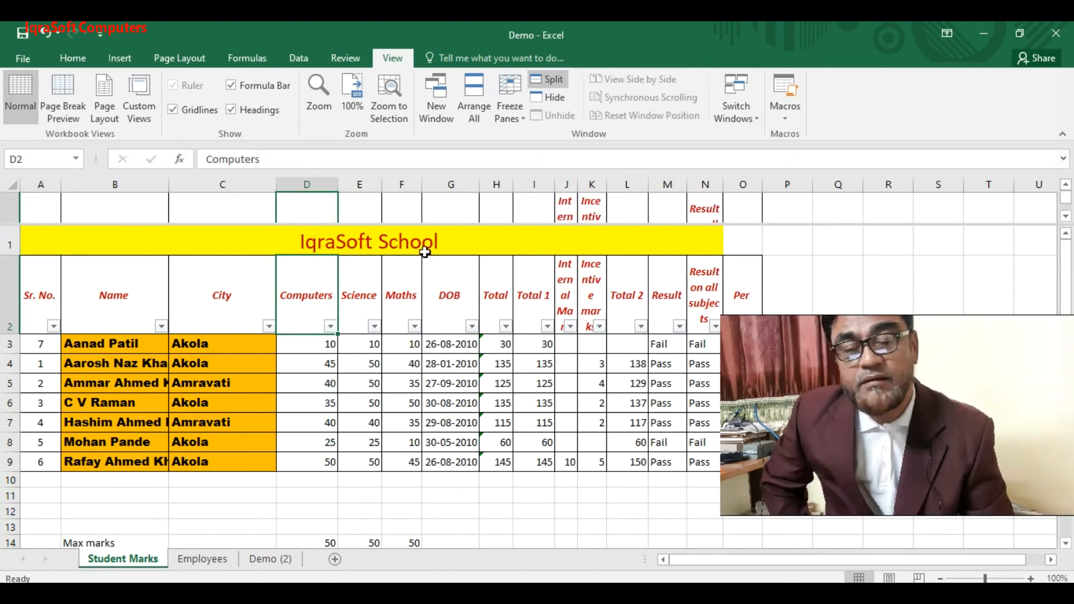
- Make the upper pane taller and bring the header row back into it
left_click(48, 212)
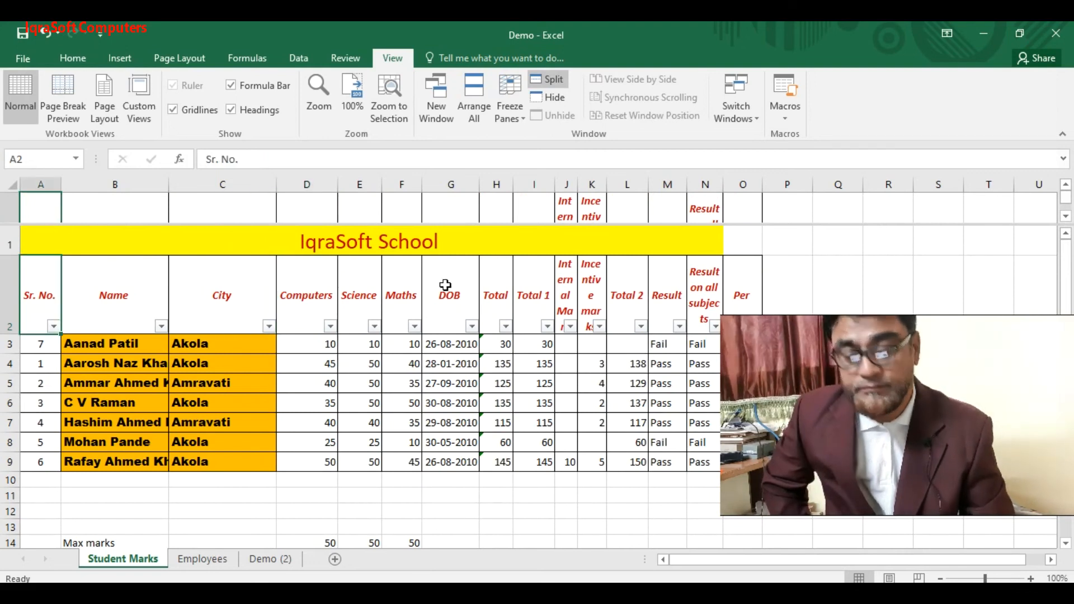
key("Down")
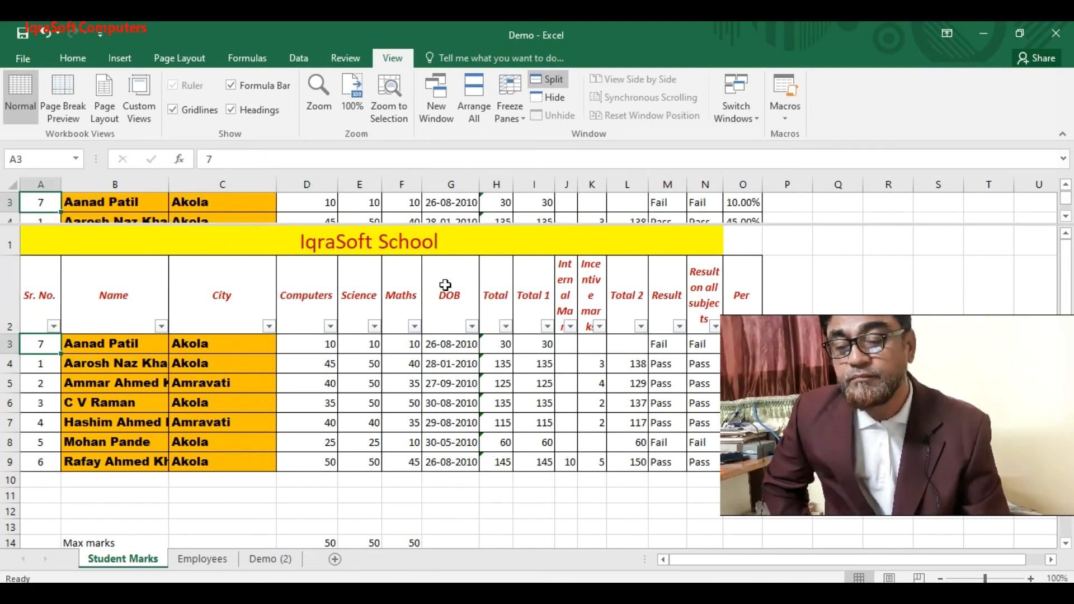
left_click_drag(548, 224, 556, 252)
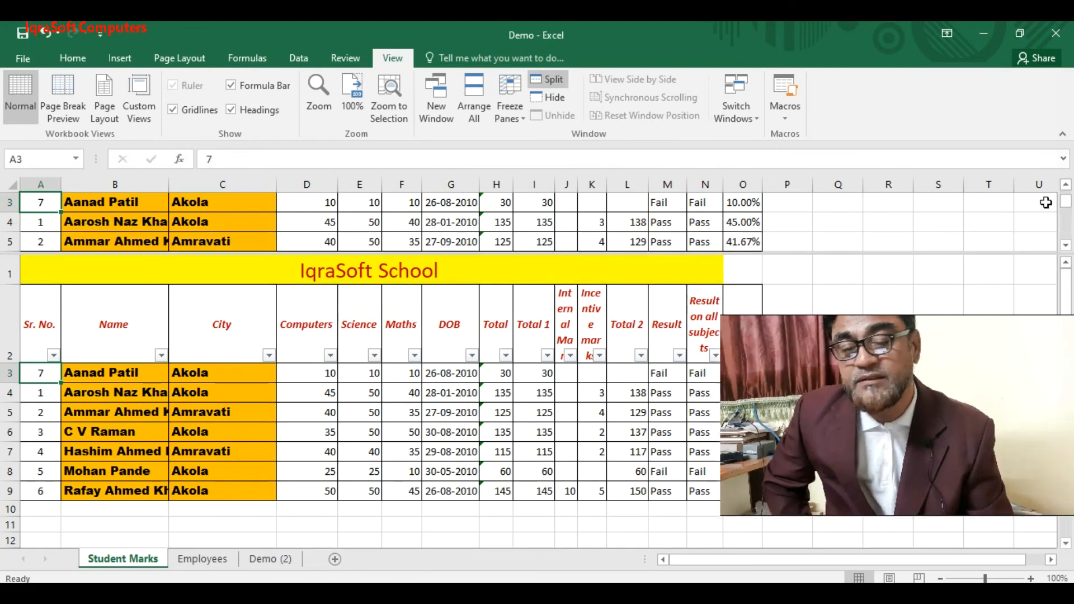
left_click(1065, 187)
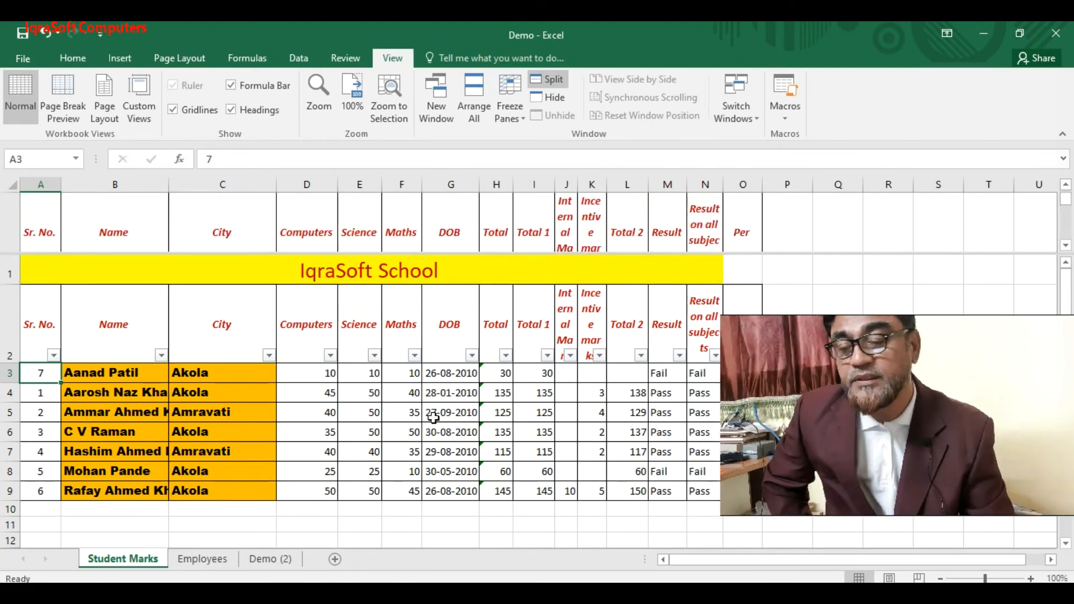
- Scroll the lower pane down on its own to show the summary rows
left_click_drag(1000, 379, 938, 353)
left_click(1066, 543)
left_click(1066, 543)
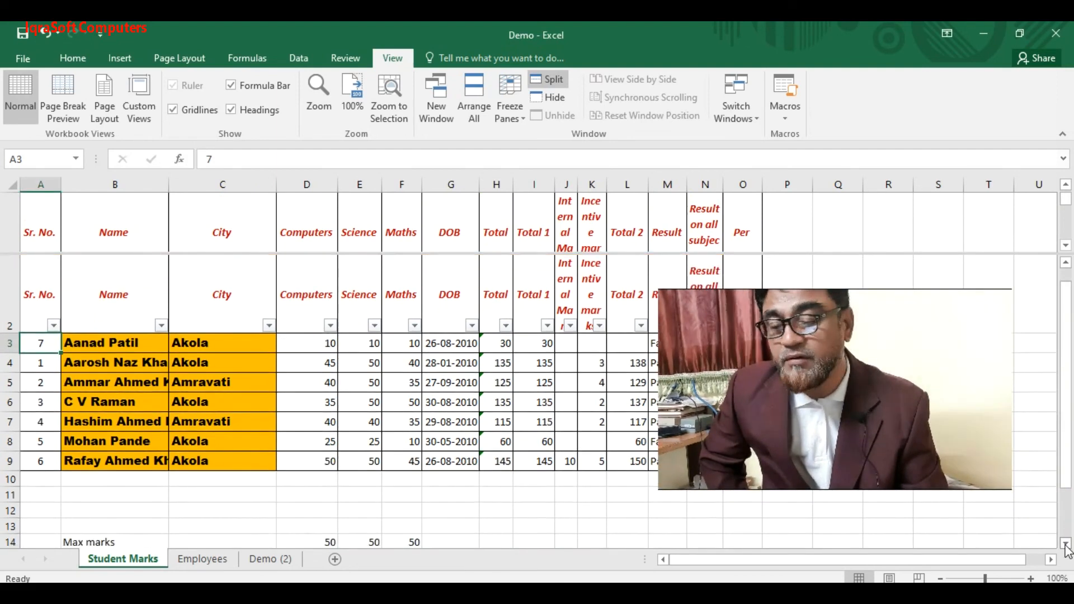
left_click(1066, 543)
left_click(1066, 543)
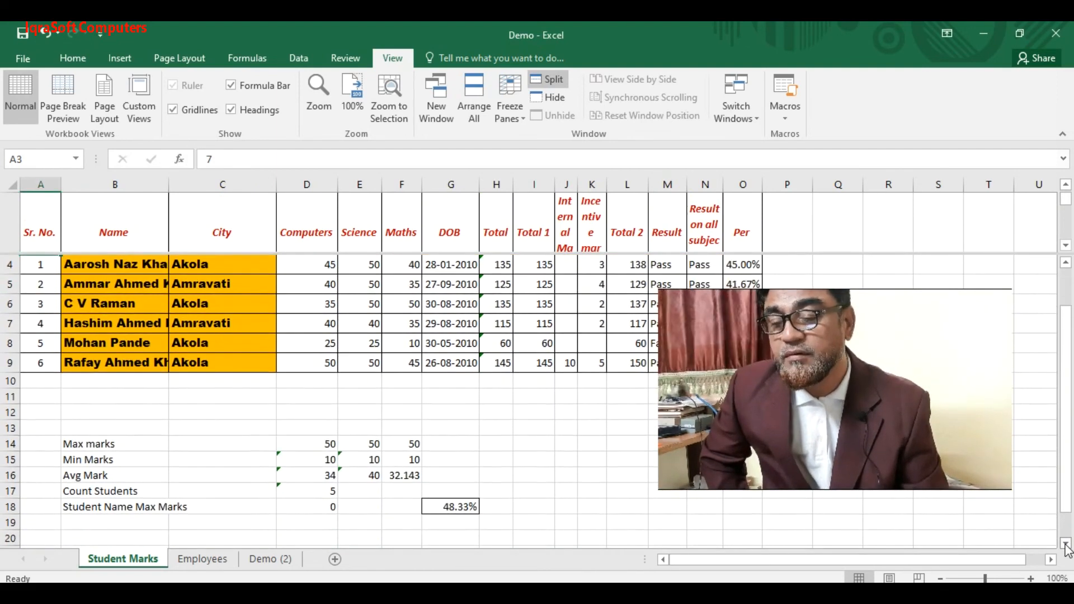
left_click(1066, 542)
left_click(1066, 543)
left_click(1066, 543)
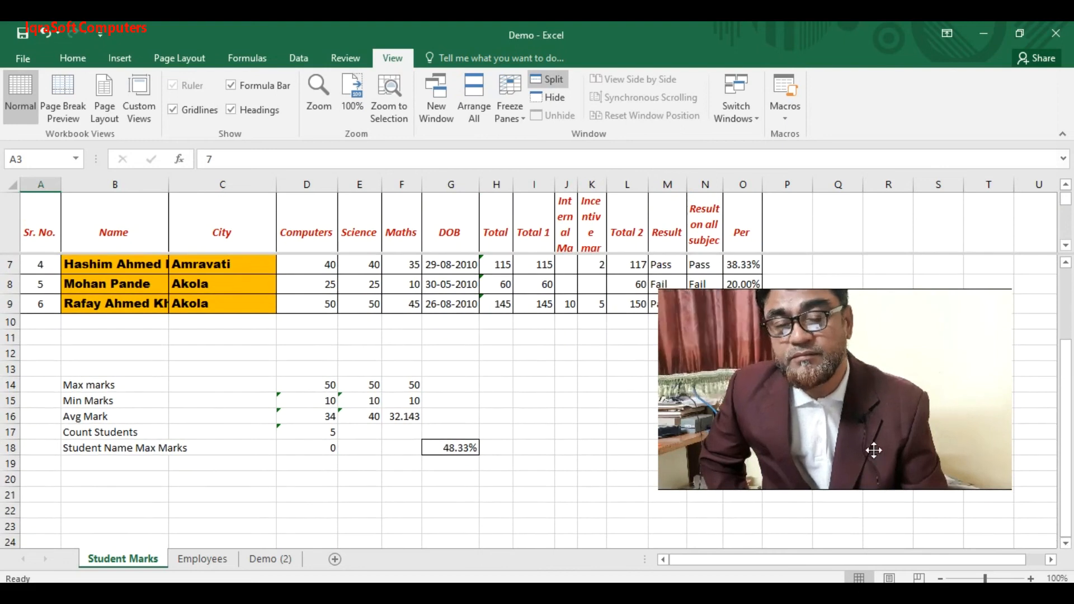
left_click_drag(868, 417, 884, 451)
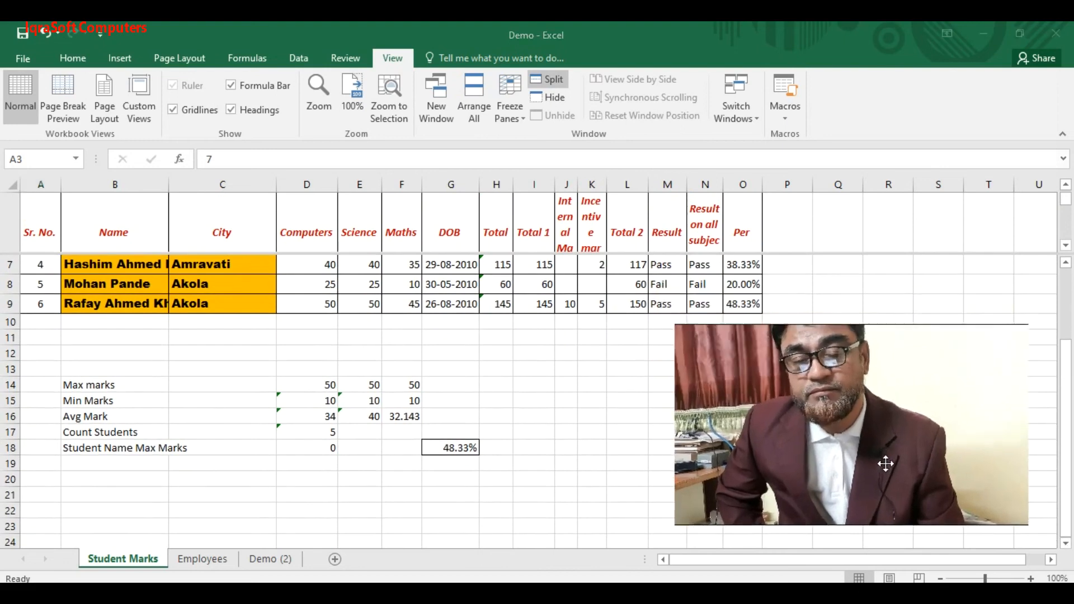
left_click(1065, 545)
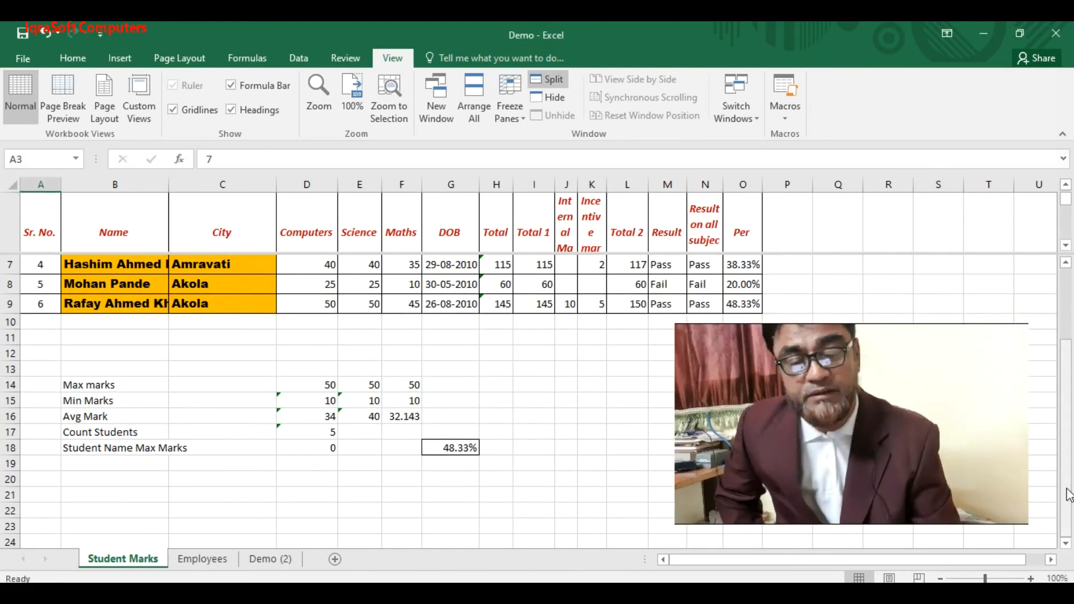
left_click_drag(1066, 495, 1067, 319)
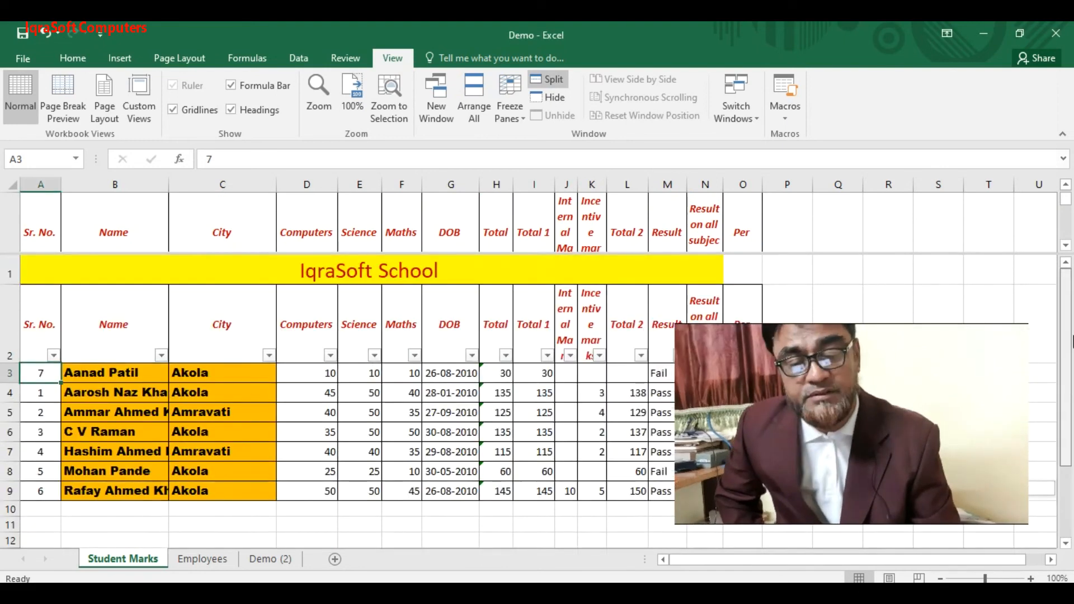
- Remove the split, then freeze panes at row 2 so the header stays fixed
left_click(557, 80)
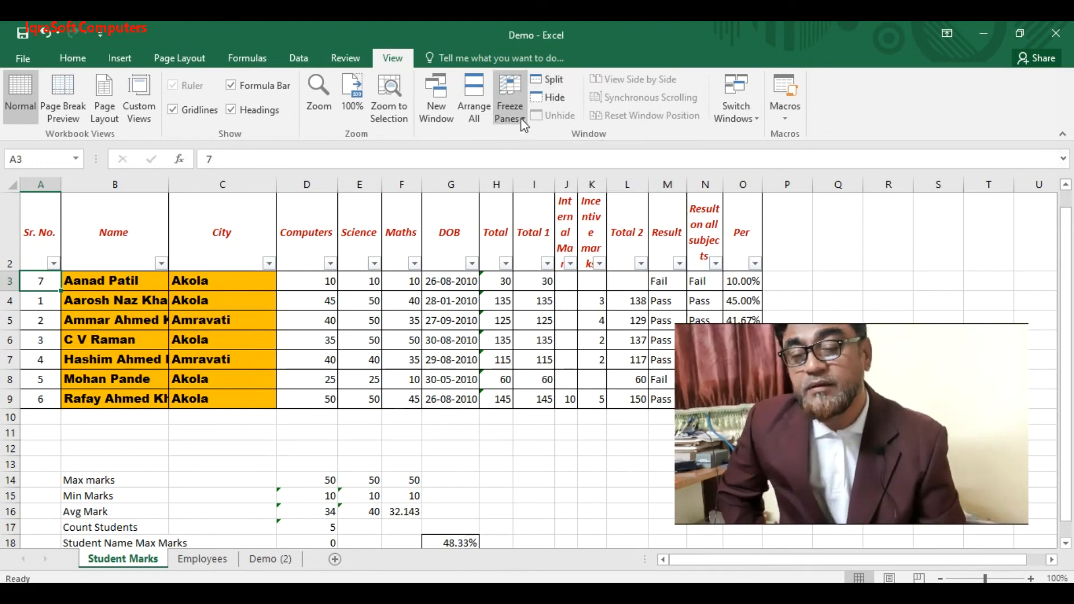
left_click(11, 233)
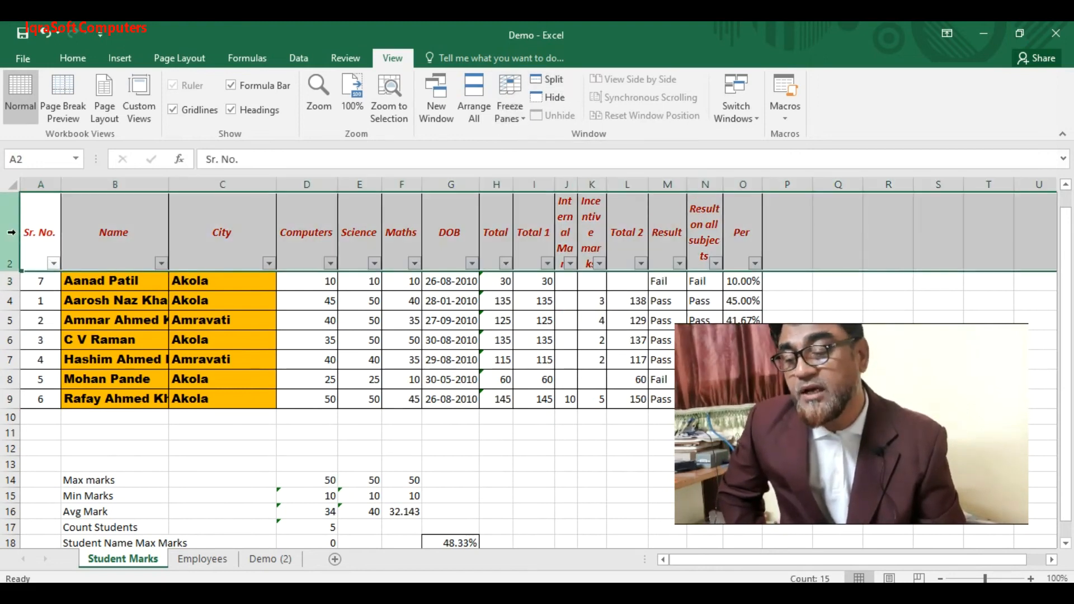
left_click(523, 119)
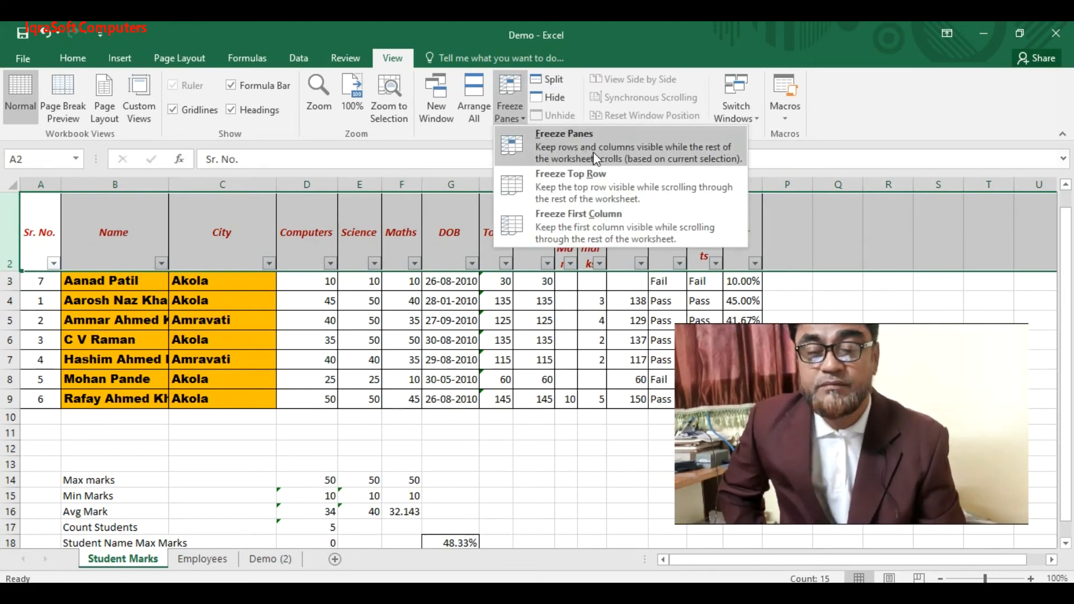
left_click(576, 171)
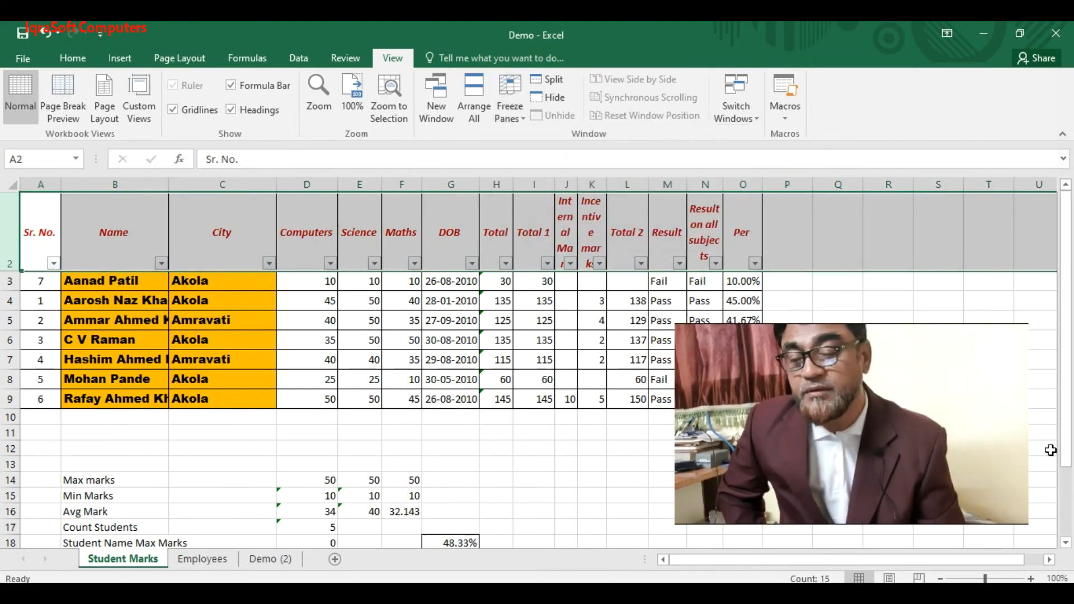
- Scroll down through the student and summary rows to test the frozen header
left_click(367, 357)
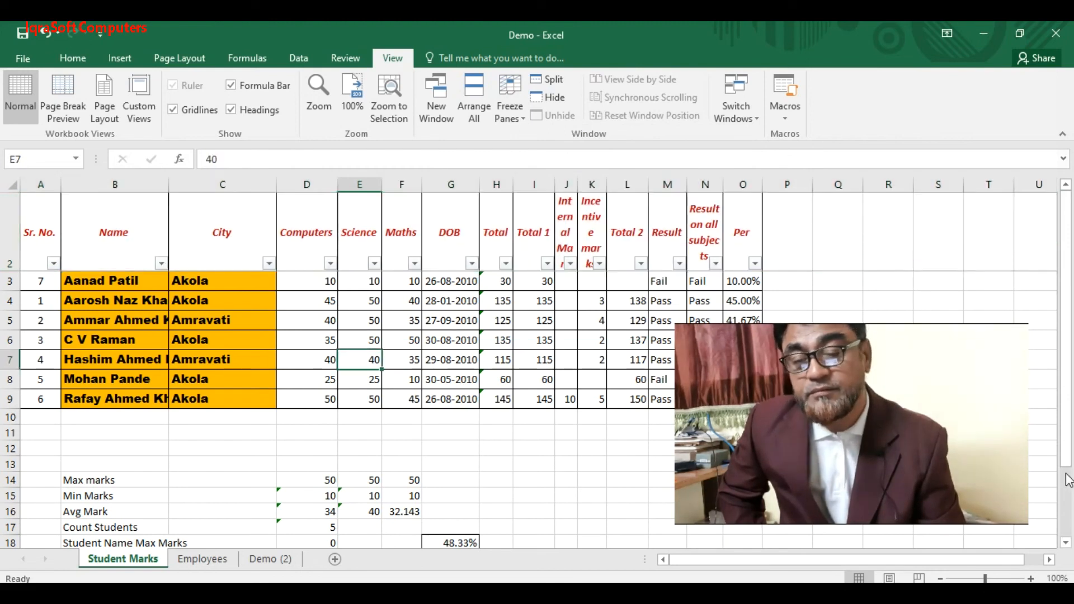
left_click_drag(1064, 438, 1042, 436)
left_click(452, 218)
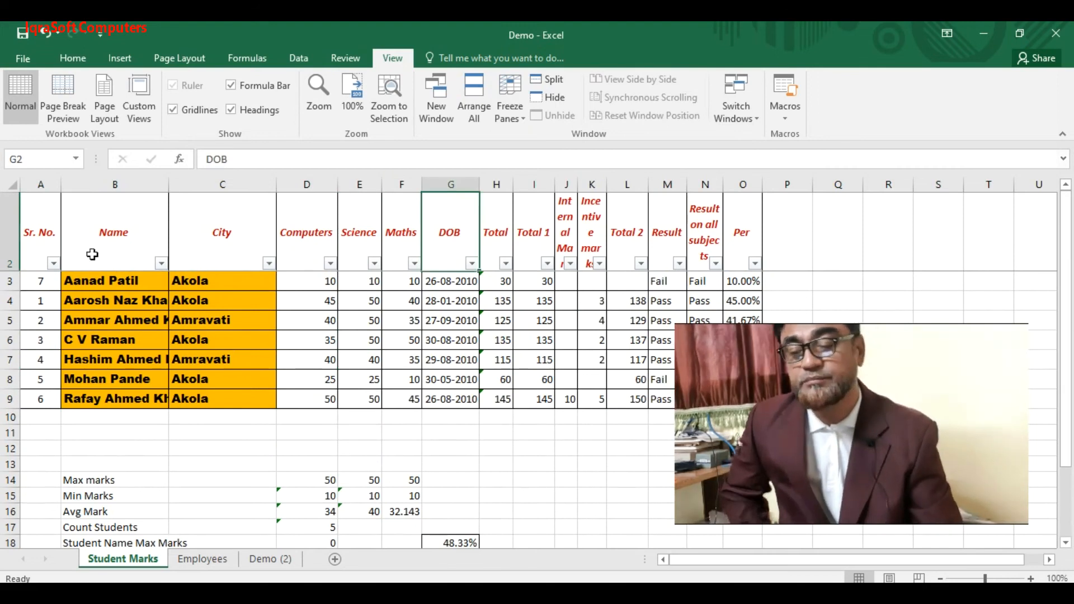
left_click(9, 226)
mouse_move(1067, 420)
left_mouse_down()
mouse_move(1072, 486)
mouse_move(1069, 414)
left_mouse_up()
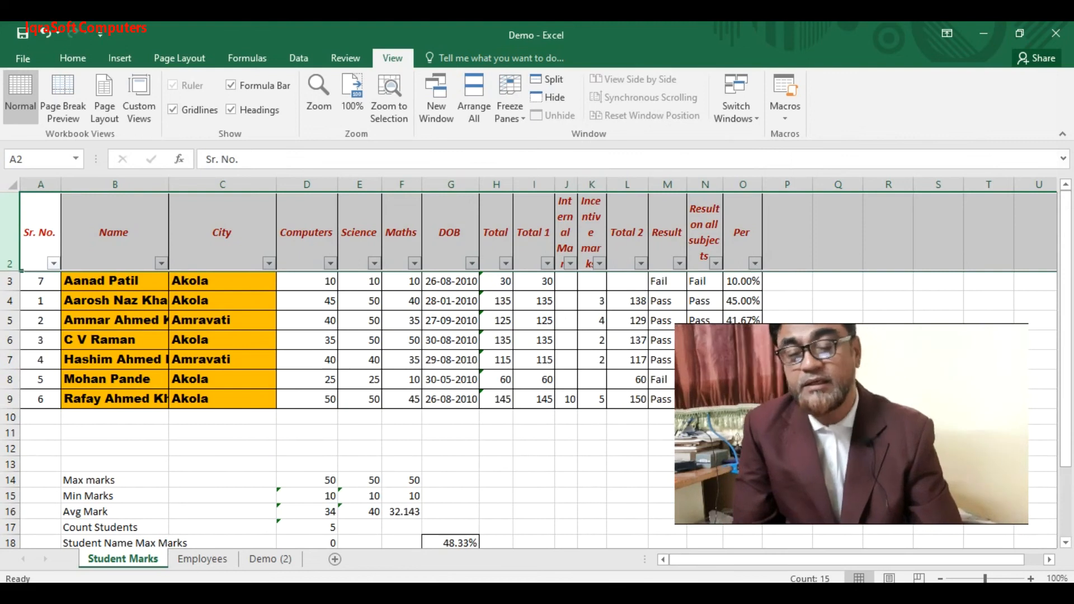
left_click_drag(952, 560, 1058, 543)
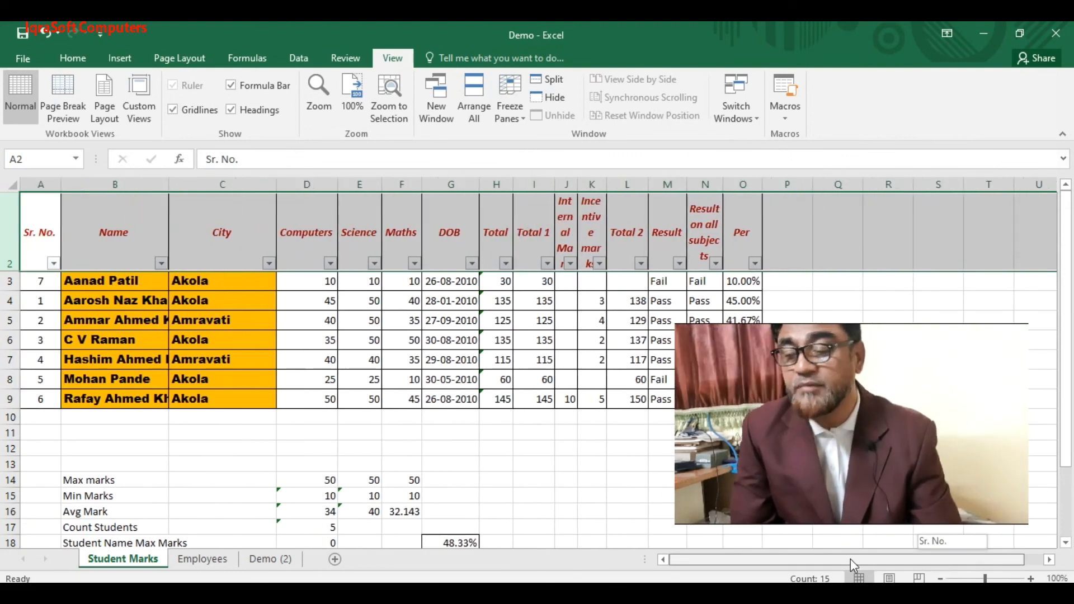
- Select column B and unfreeze the existing header-row freeze
left_click(134, 232)
left_click(113, 176)
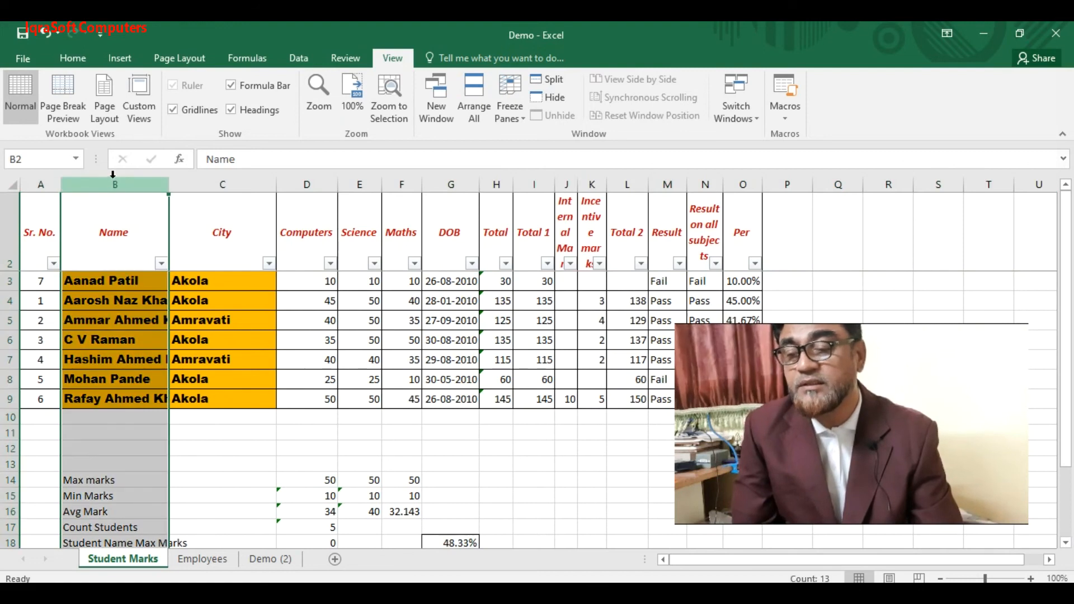
left_click(524, 115)
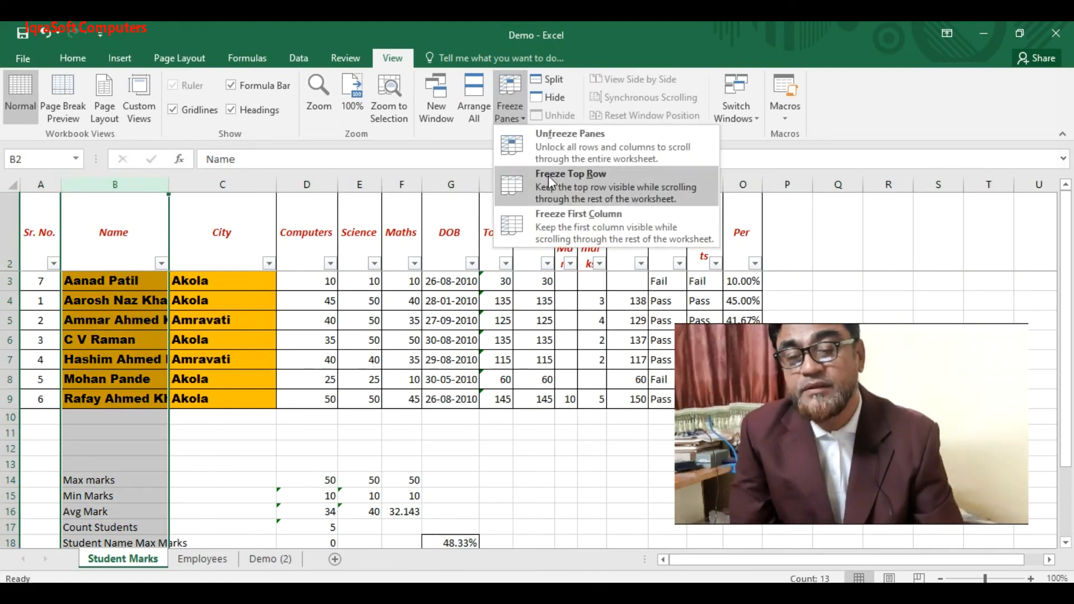
left_click(525, 143)
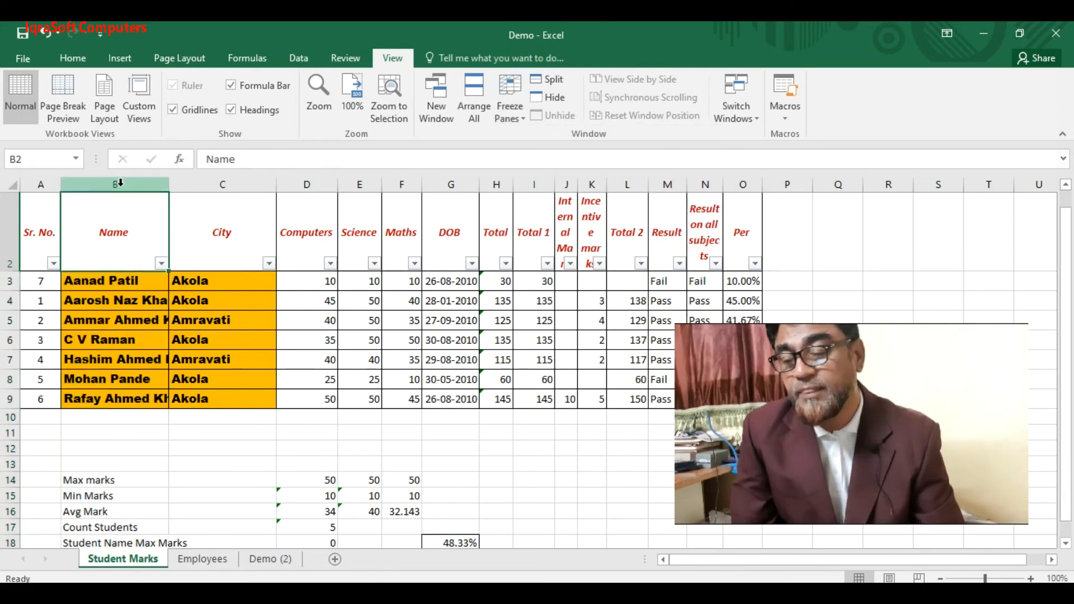
- Freeze panes at column B and scroll right to confirm Sr. No. column A stays fixed
left_click(511, 102)
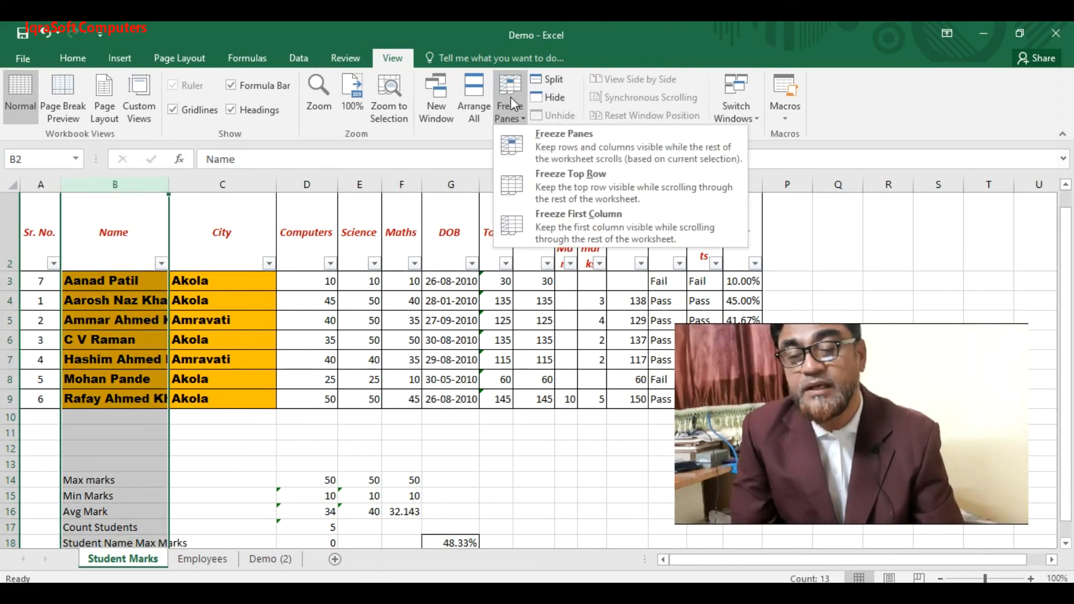
left_click(546, 145)
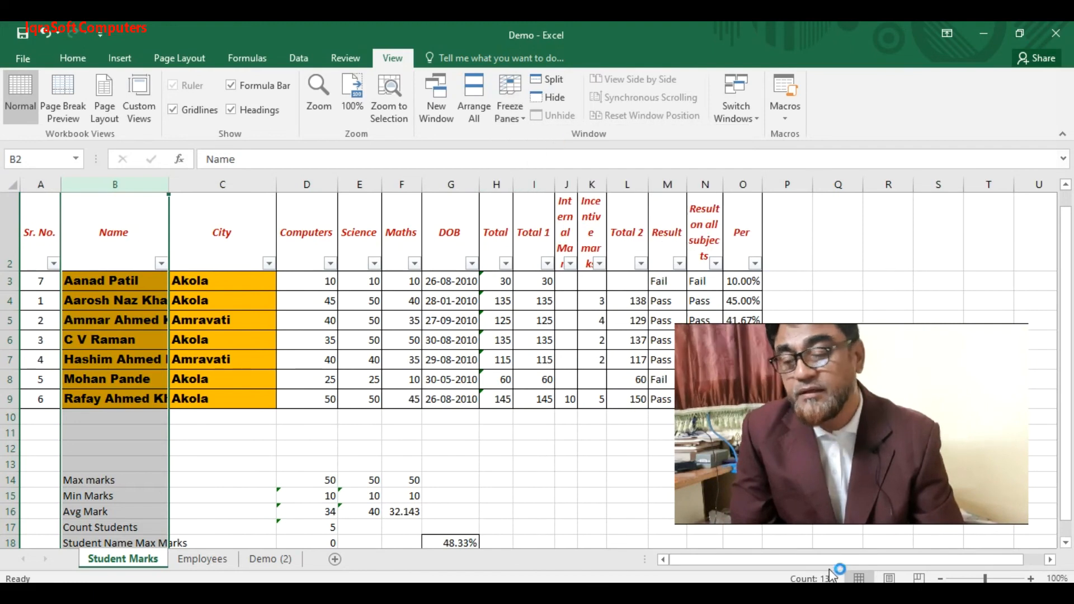
left_click(1051, 560)
left_click(1051, 560)
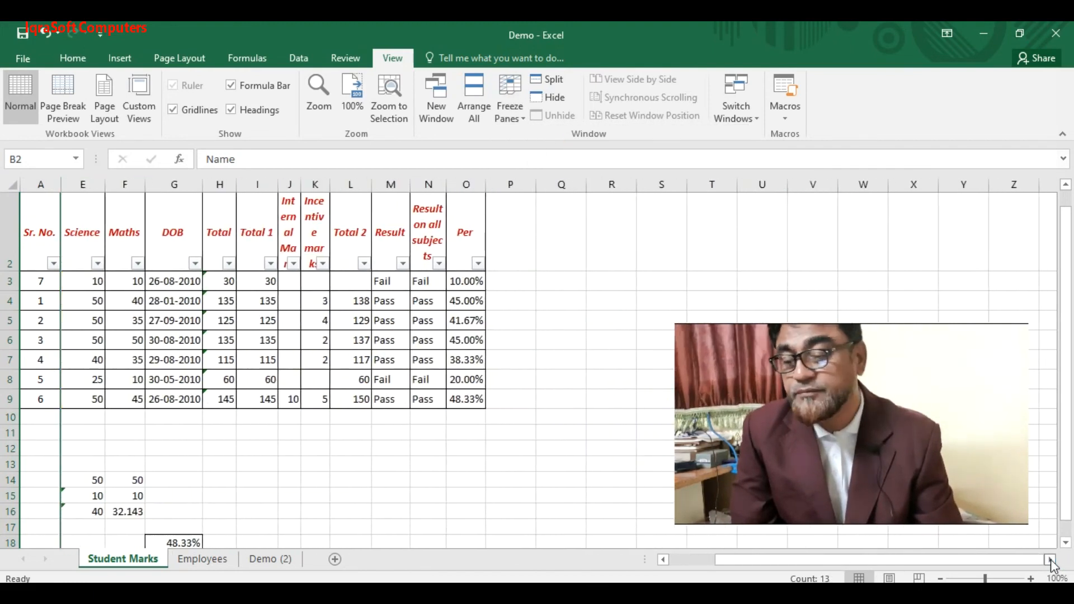
left_click(1051, 559)
left_click(1051, 560)
left_click(1051, 560)
left_click(1050, 559)
left_click(1051, 559)
left_click(1051, 559)
left_click(1051, 559)
left_click(1051, 560)
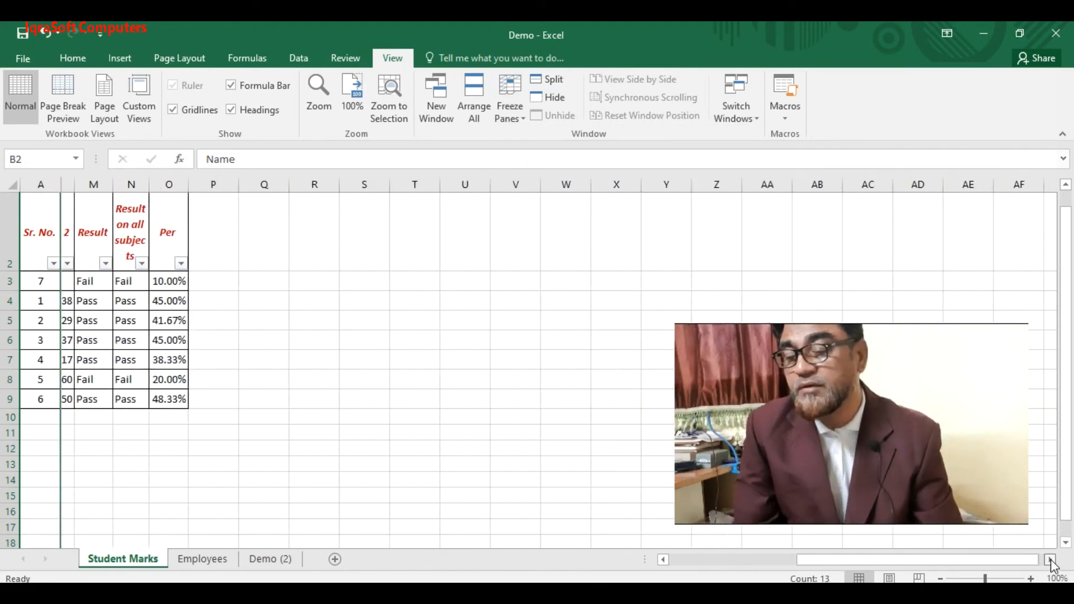
left_click(1051, 560)
left_click(1051, 560)
left_click_drag(999, 561, 695, 572)
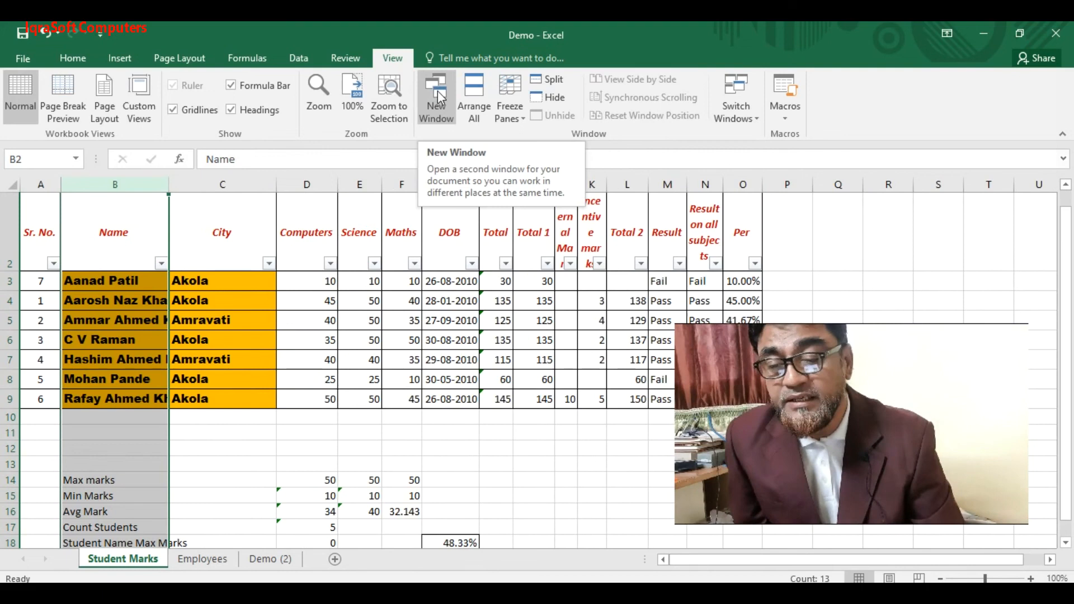
left_click(552, 97)
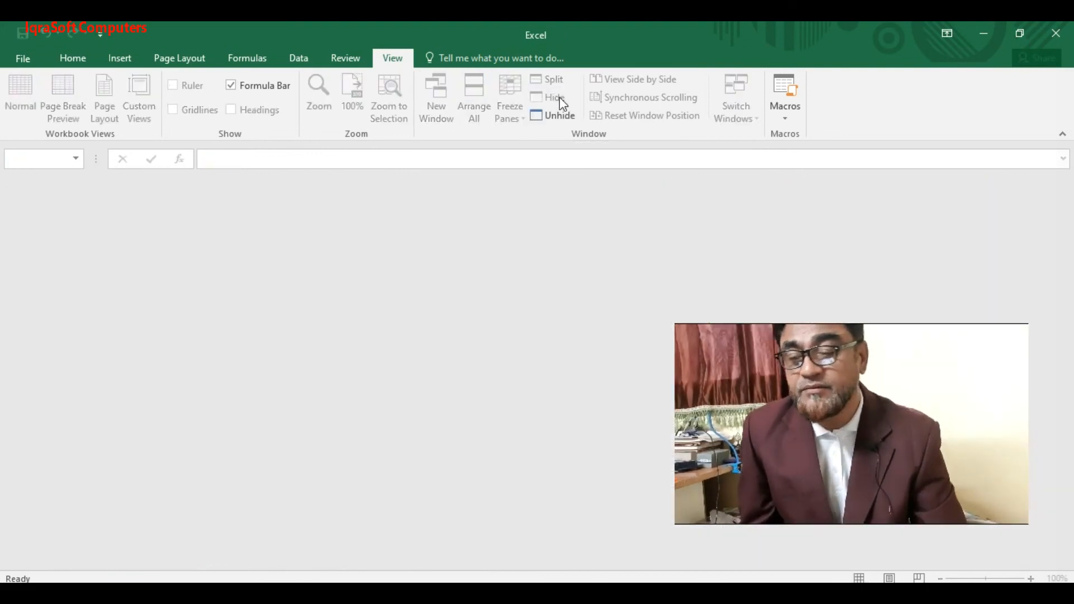
left_click(560, 117)
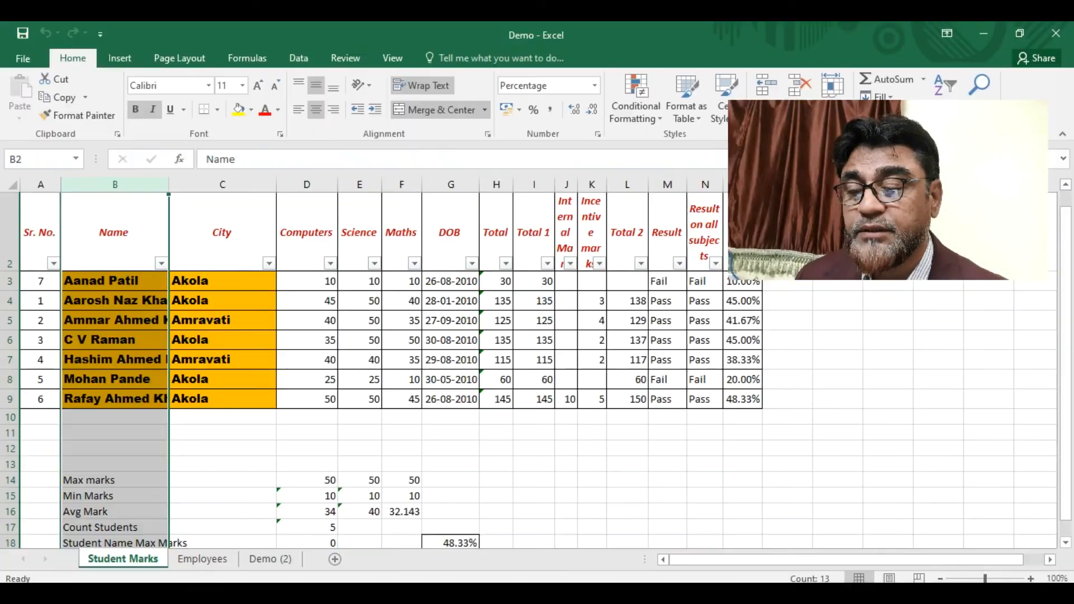
left_click_drag(912, 210, 939, 324)
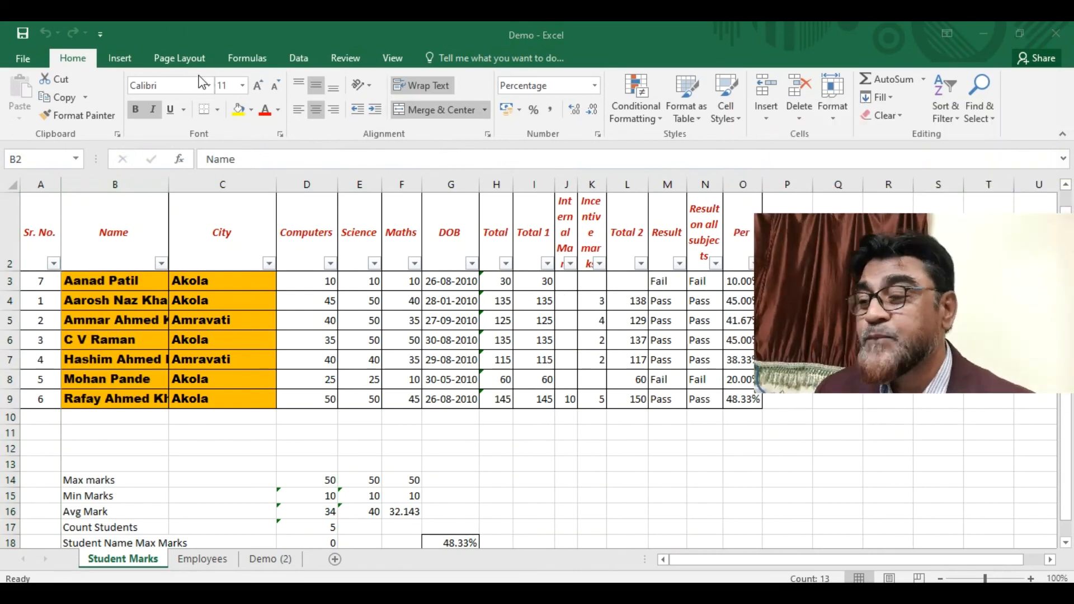
key("ctrl+space")
left_click_drag(127, 217, 427, 401)
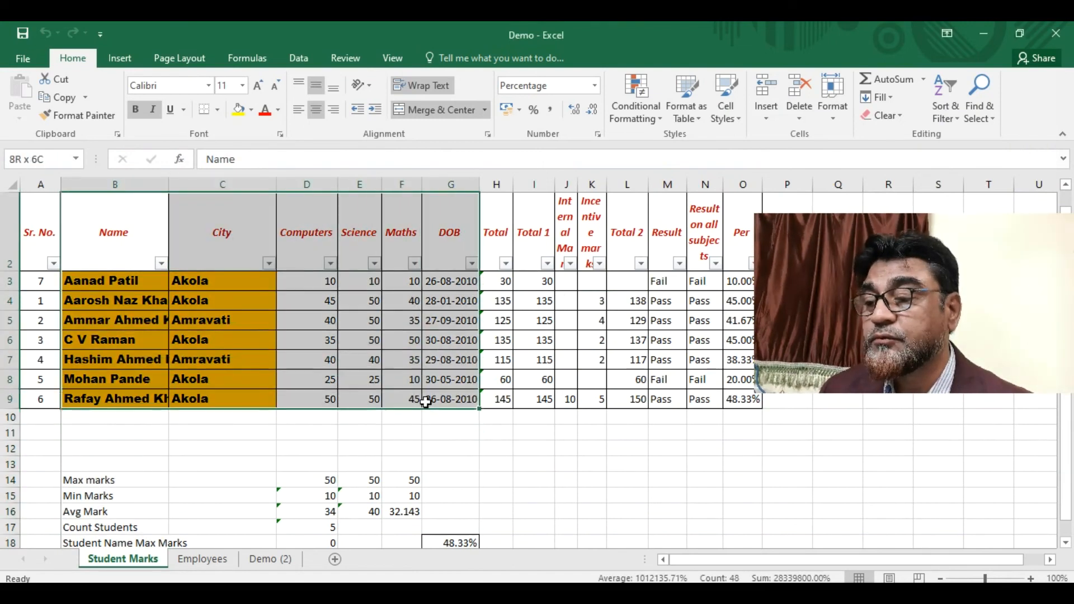
right_click(256, 239)
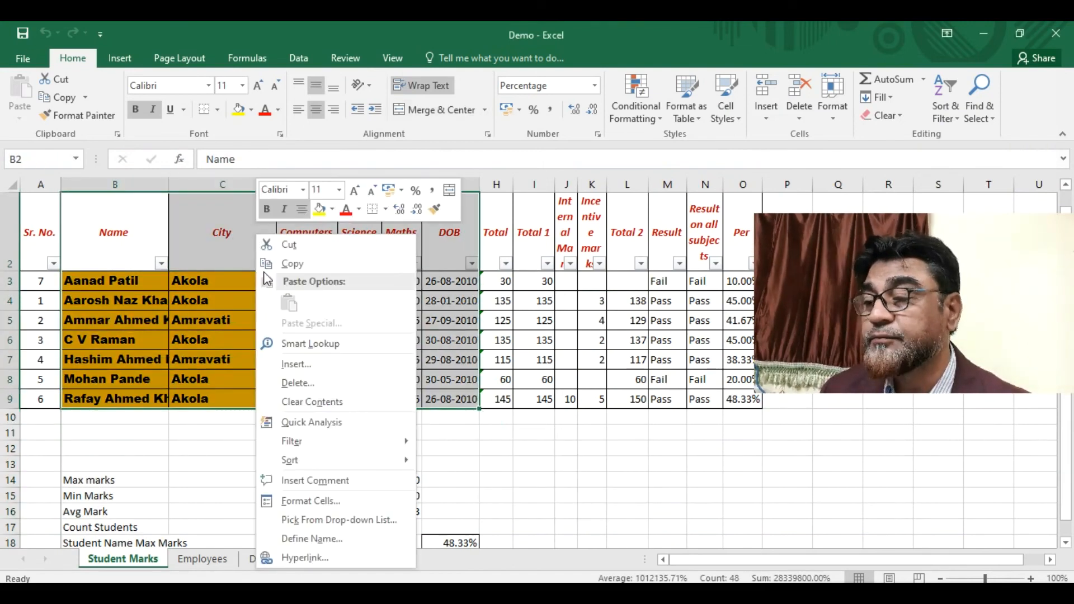
left_click(314, 502)
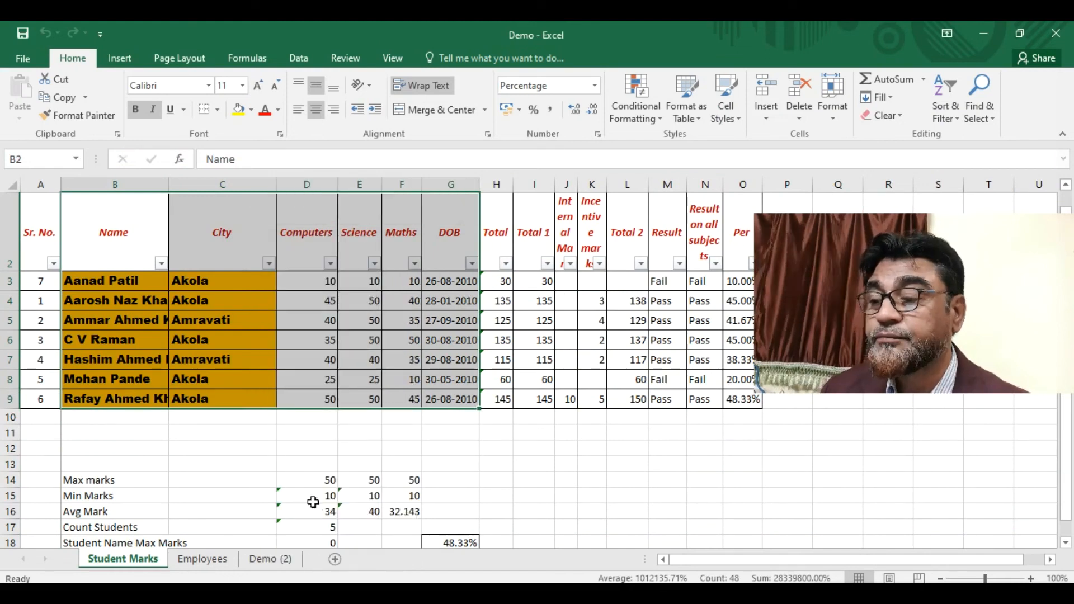
left_click(379, 260)
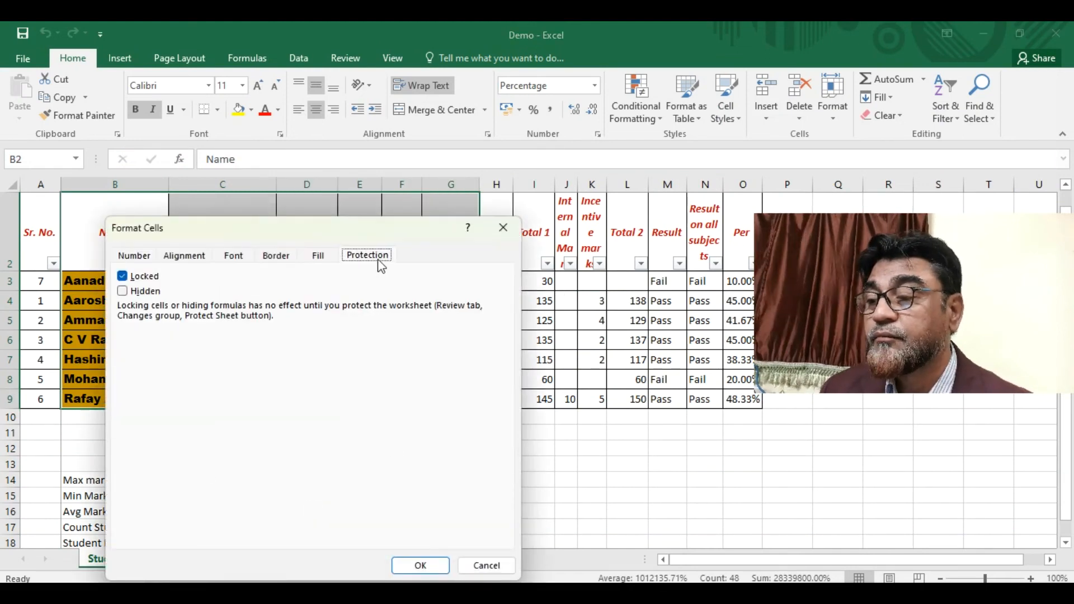
left_click(124, 278)
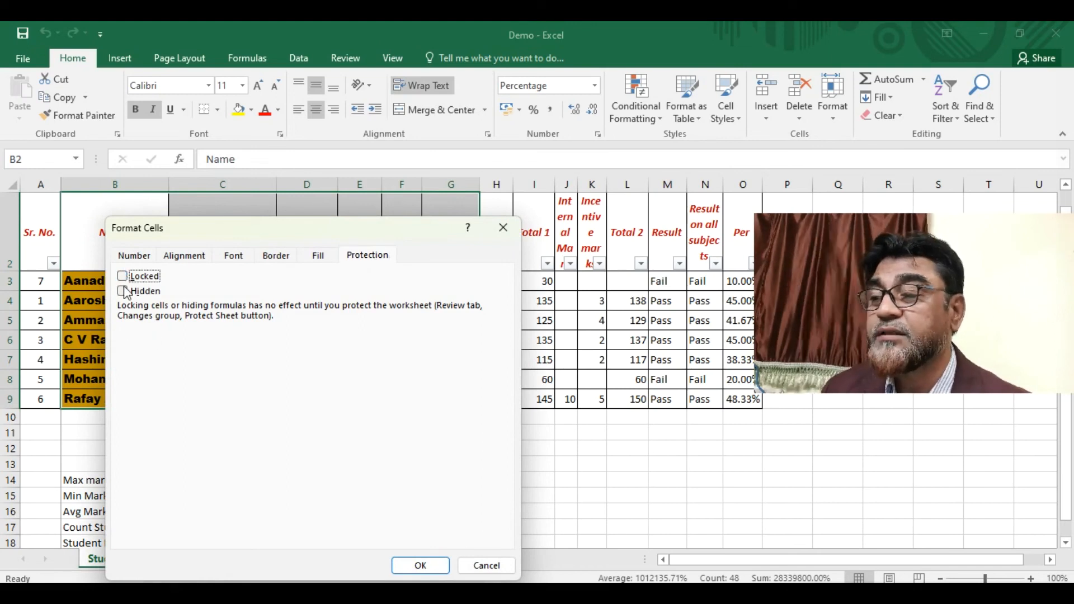
left_click(123, 276)
left_click(122, 292)
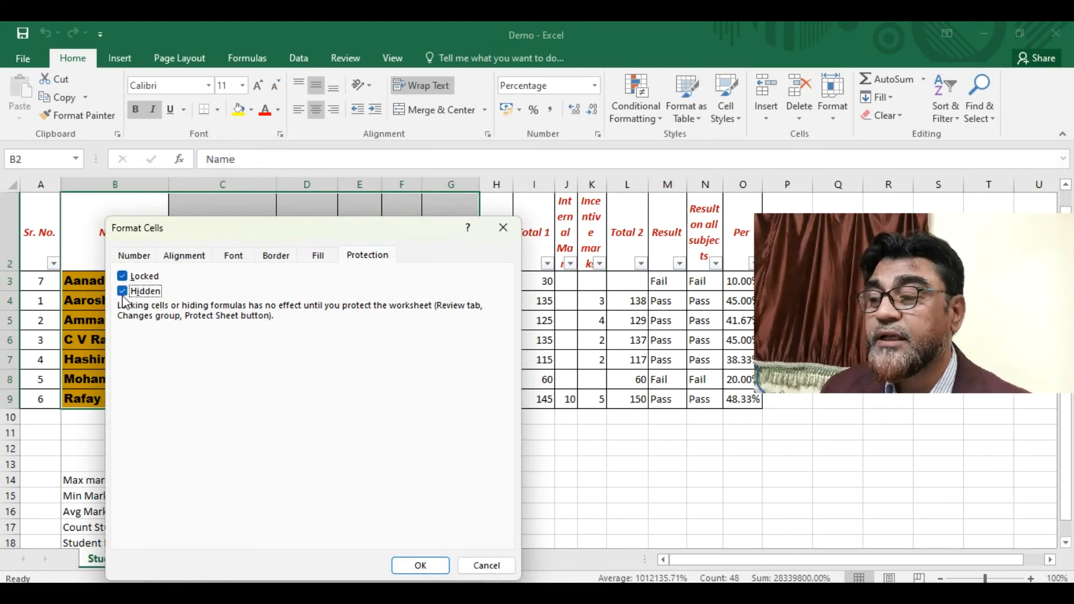
left_click(123, 277)
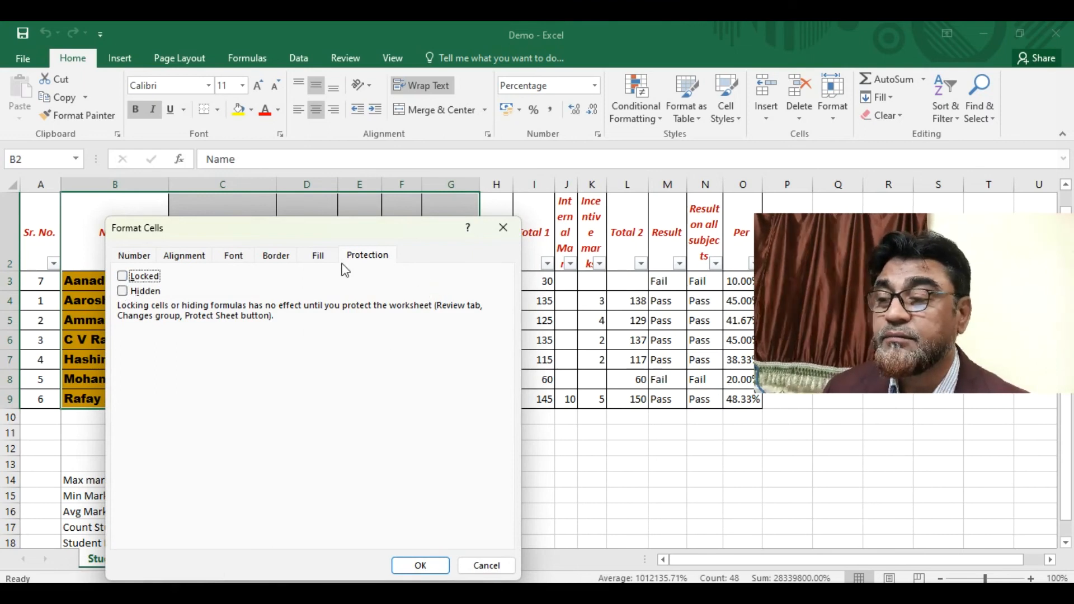
left_click(504, 228)
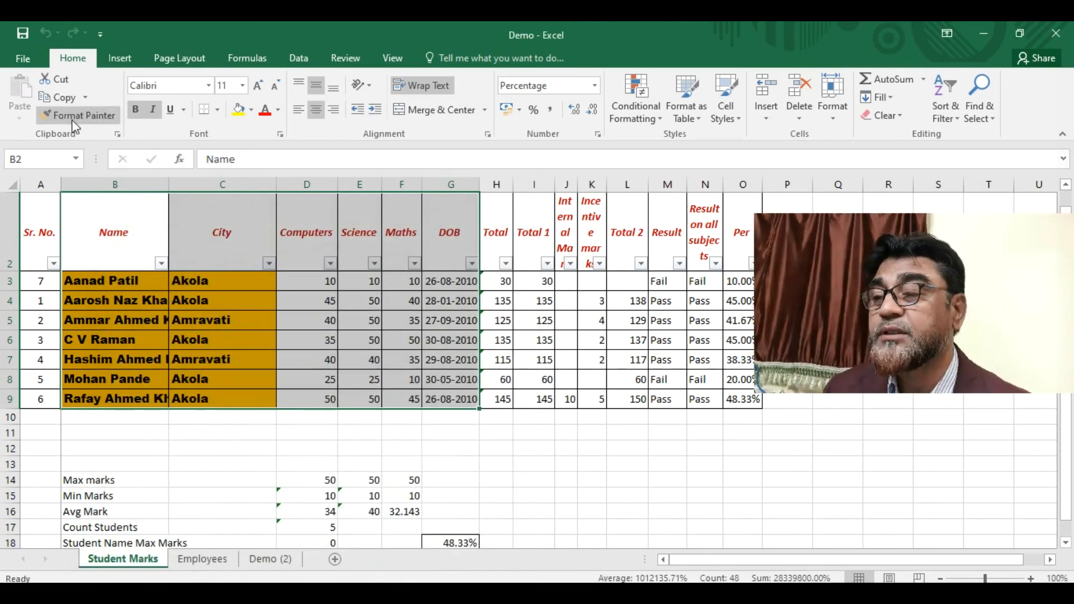
left_click(22, 59)
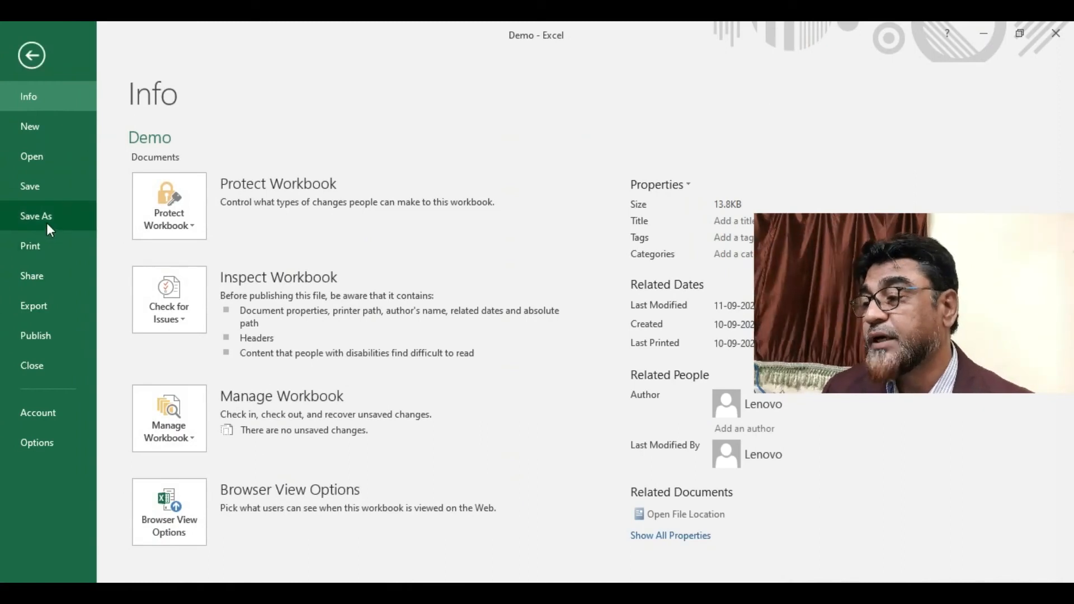
- Check the Share page, then open the Save As dialog for Demo in Documents
left_click(42, 281)
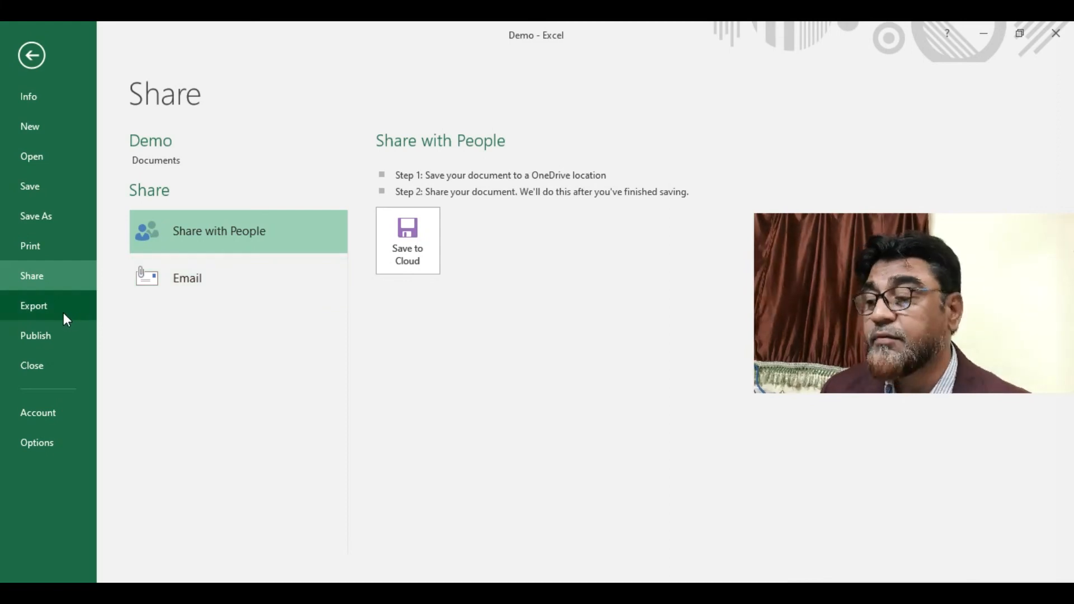
left_click(57, 216)
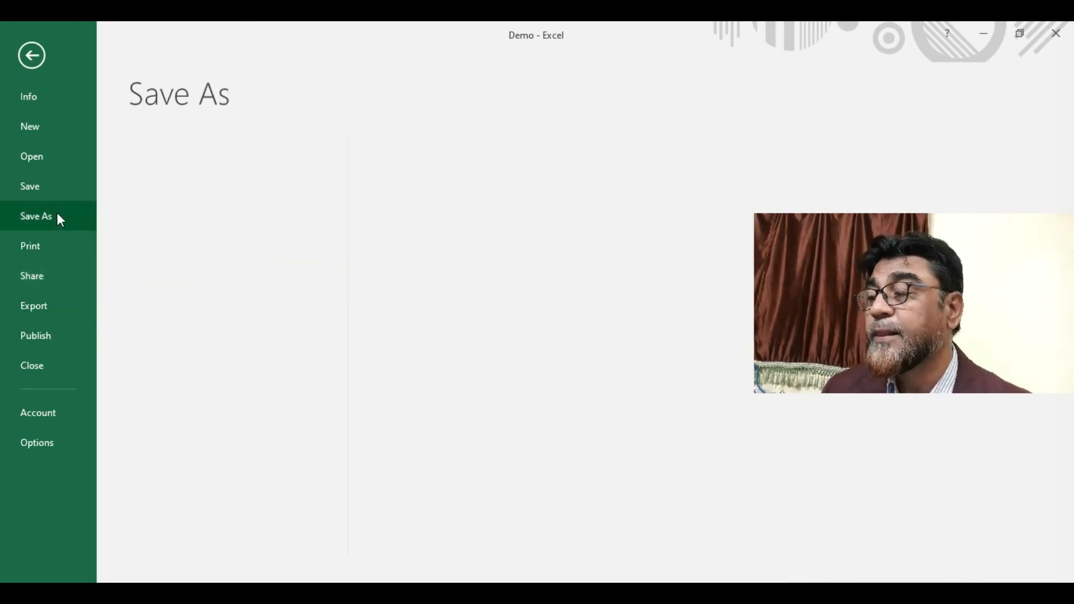
left_click(229, 293)
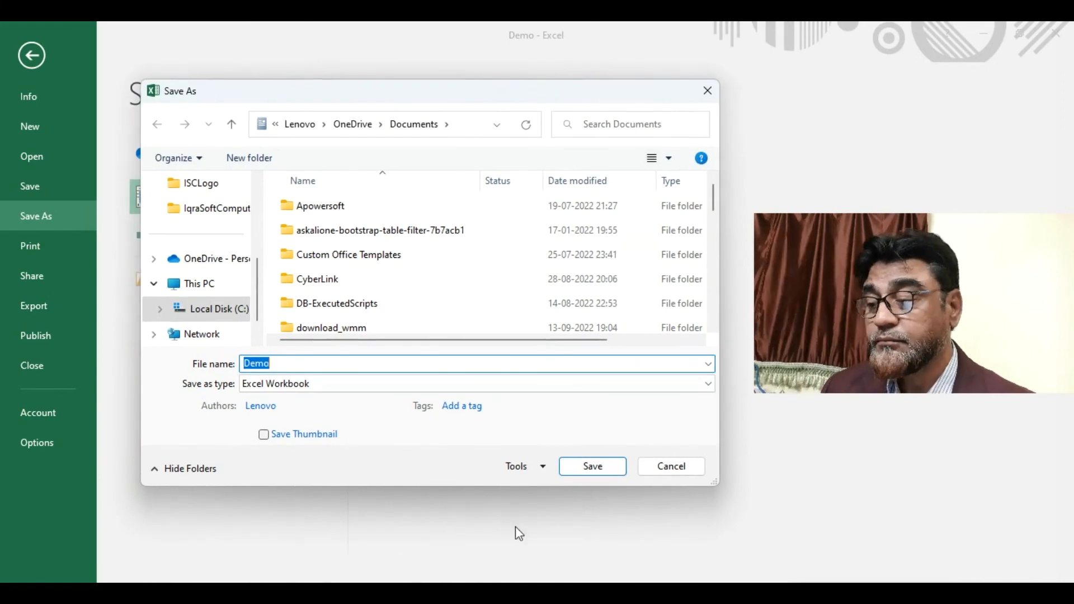
- In General Options, tick Always create backup, set an opening password, and tick Read-only recommended
left_click(543, 468)
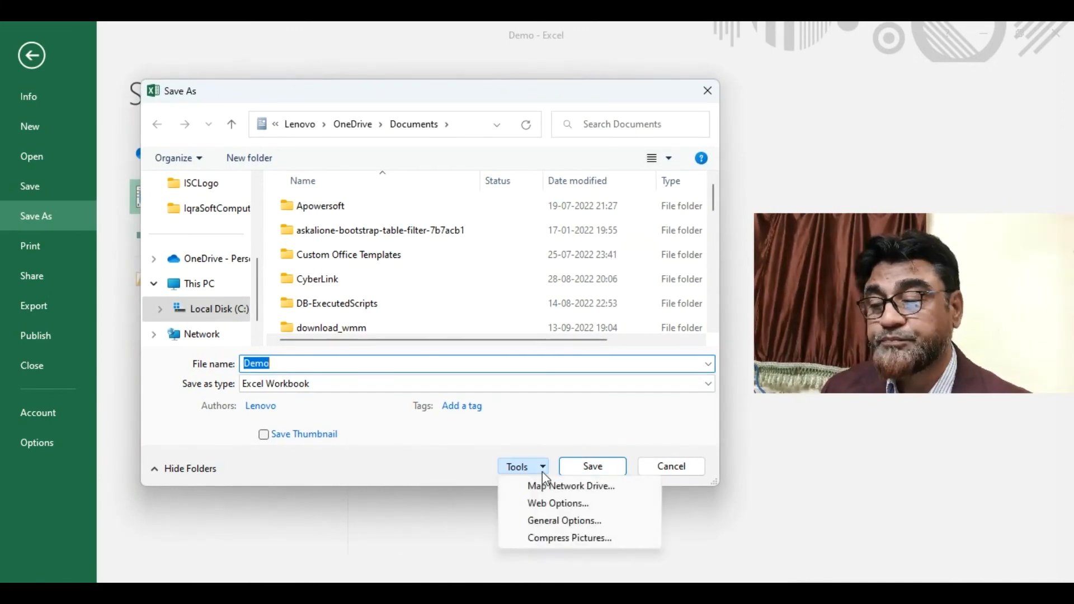
left_click(539, 522)
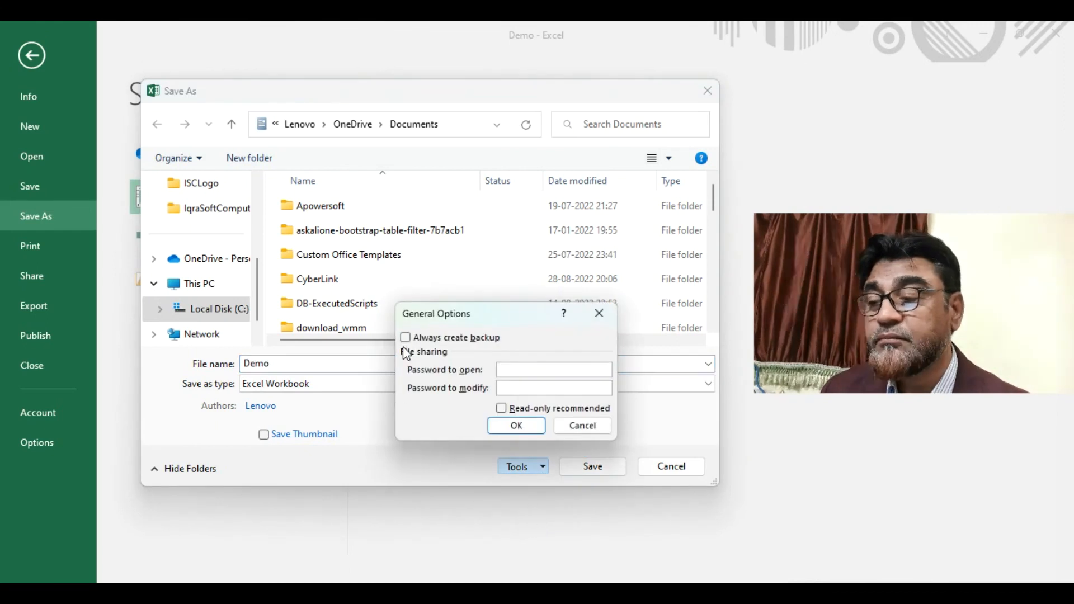
left_click(406, 338)
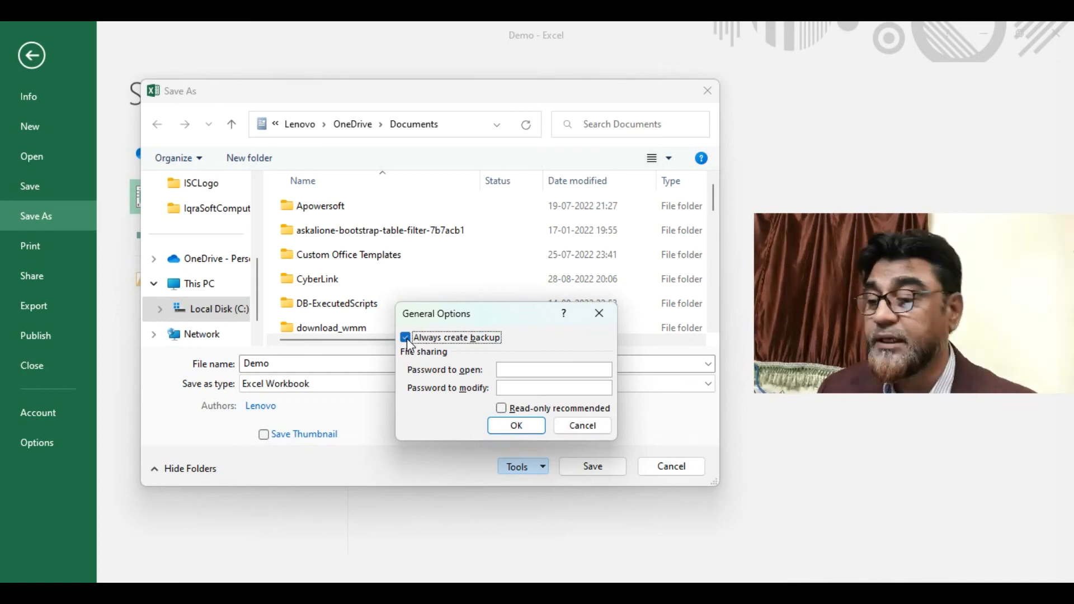
left_click(511, 370)
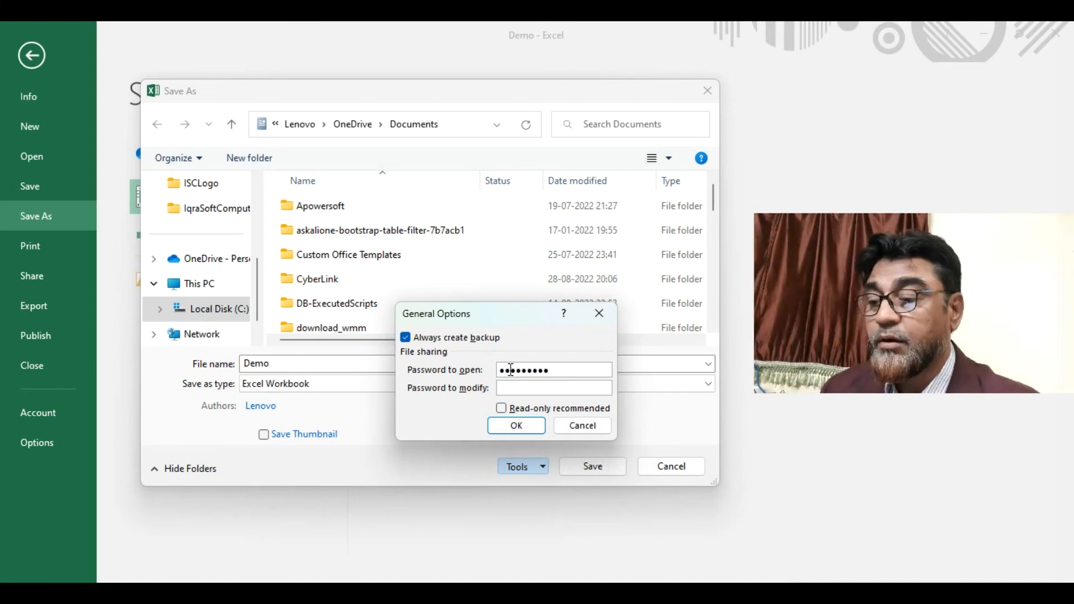
type("123")
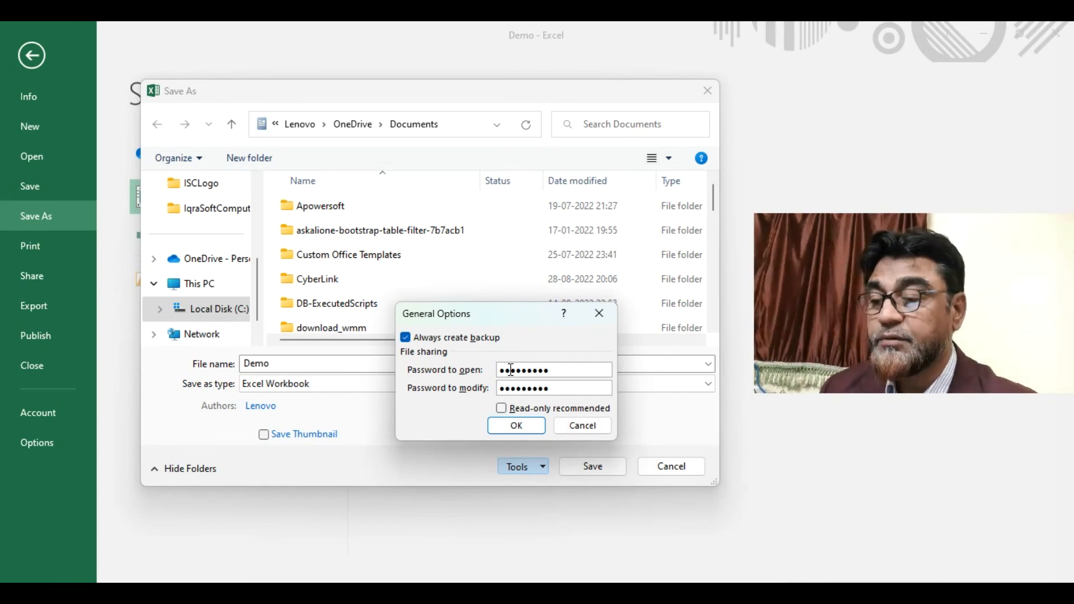
left_click(501, 410)
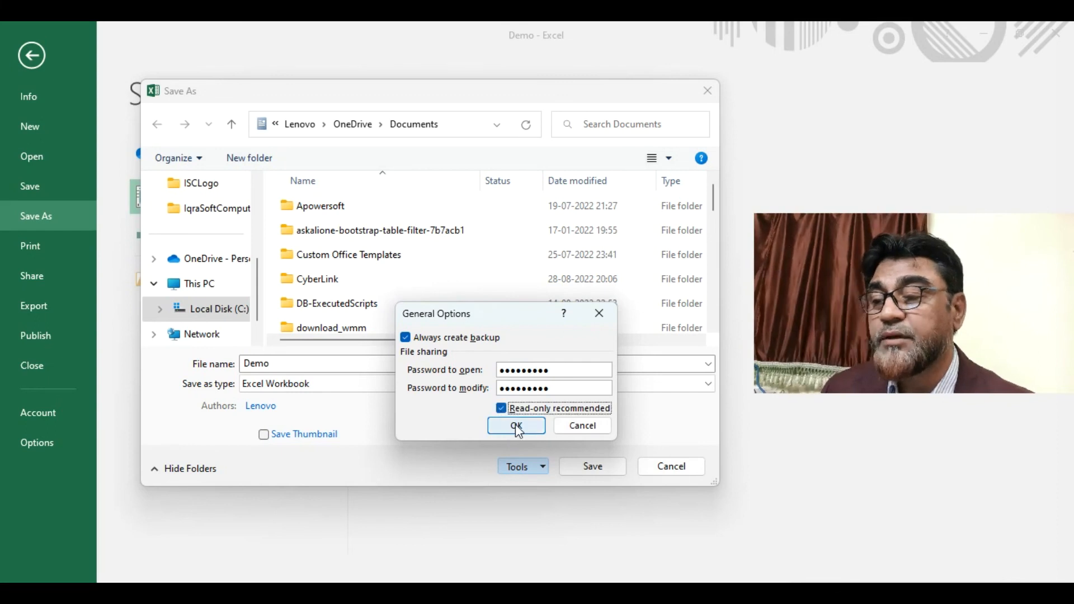
left_click(517, 428)
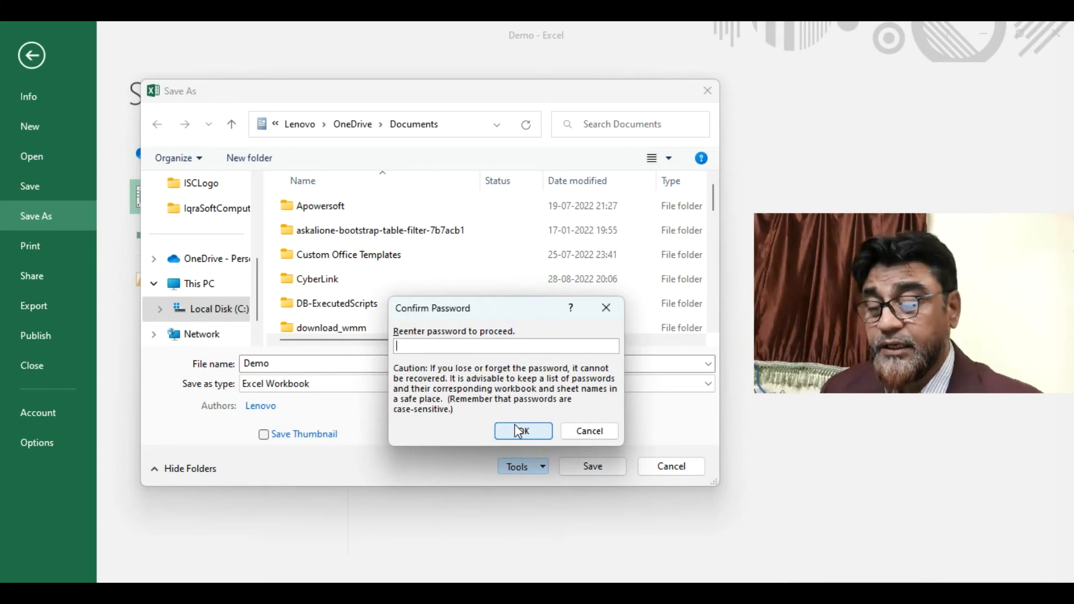
- Confirm the open and modify passwords, then save over the existing Demo file
type("1234")
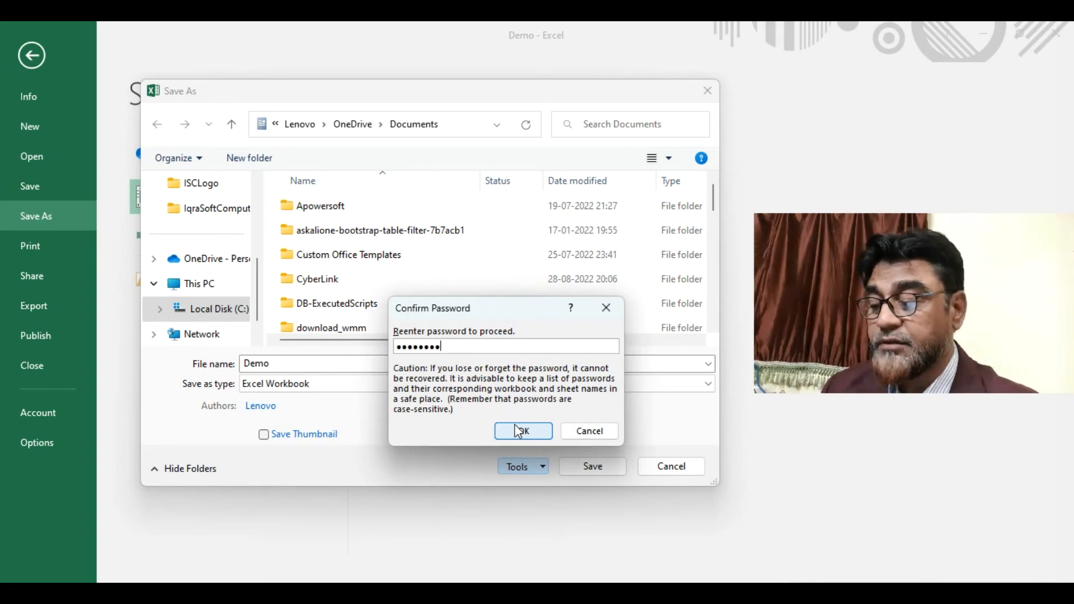
left_click(519, 431)
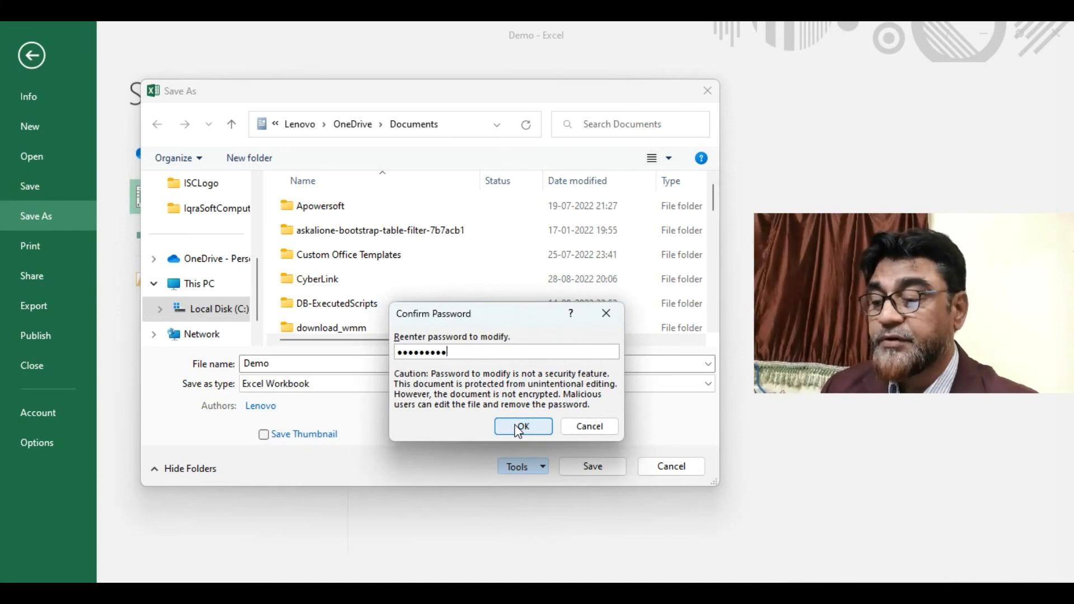
left_click(519, 428)
left_click(578, 474)
left_click(573, 310)
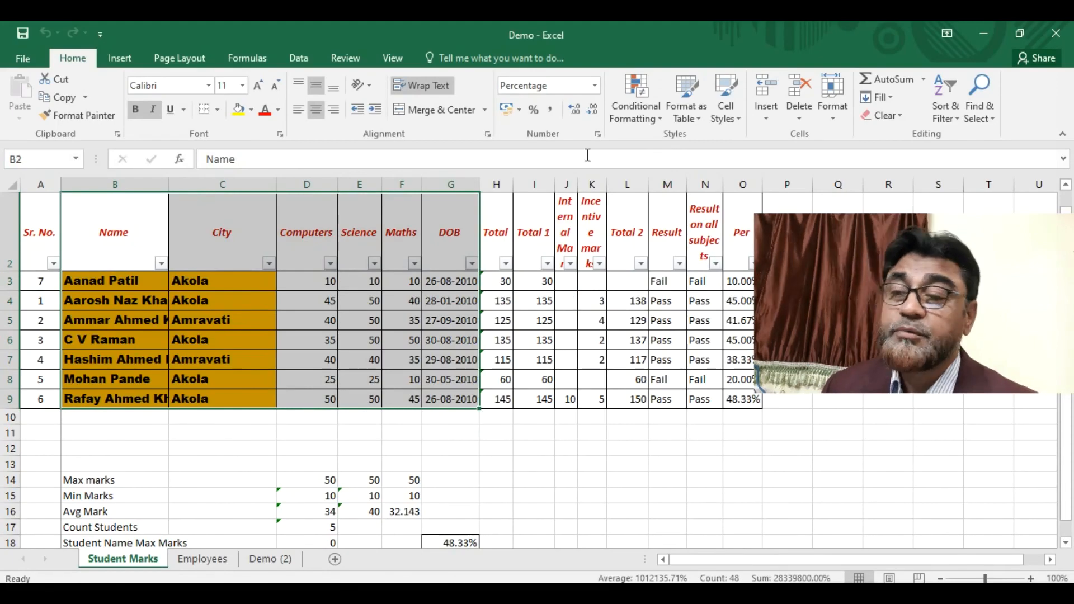
- Close Demo, reopen it from Recent with the opening password, and choose Read Only
left_click(23, 58)
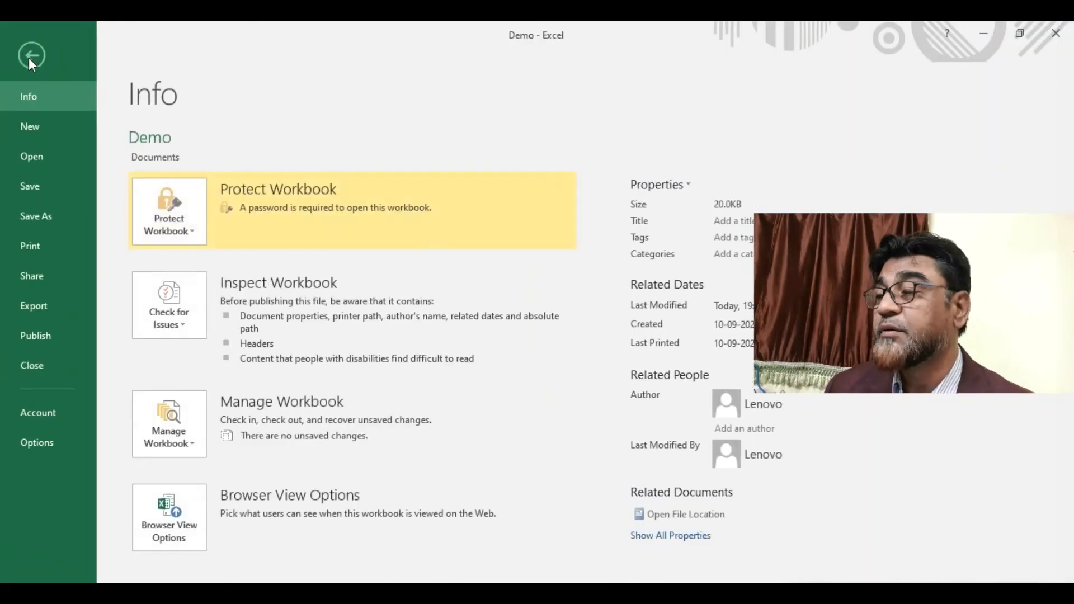
left_click(40, 365)
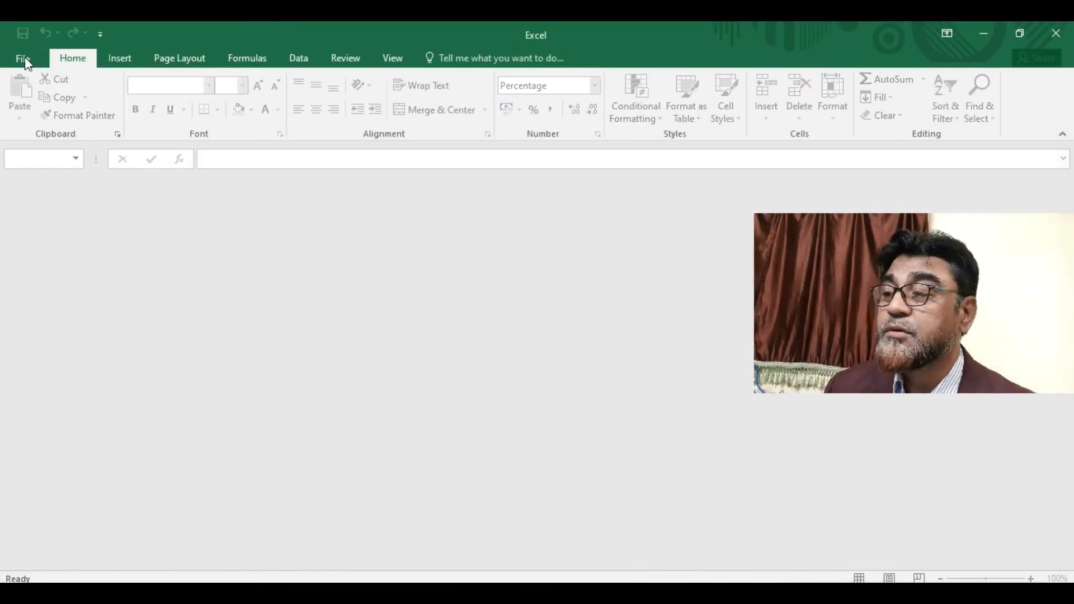
left_click(24, 58)
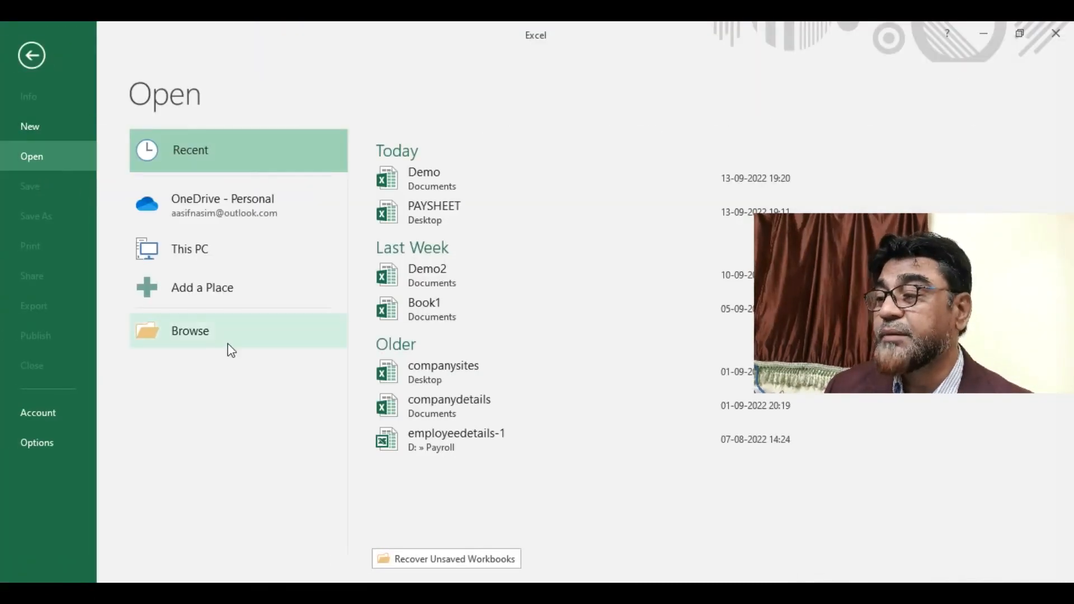
left_click(430, 170)
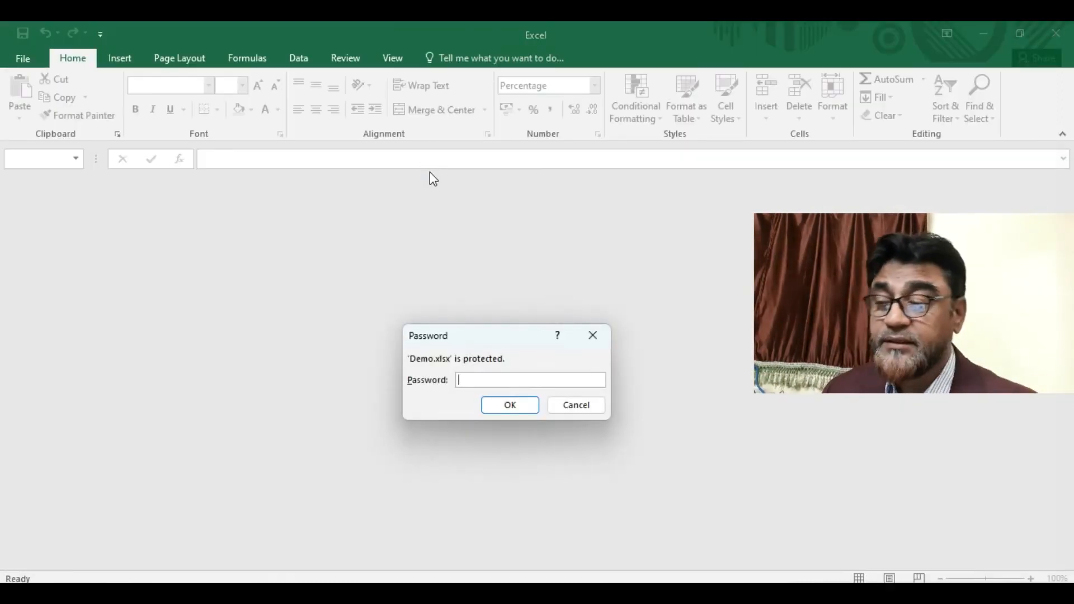
type("••••")
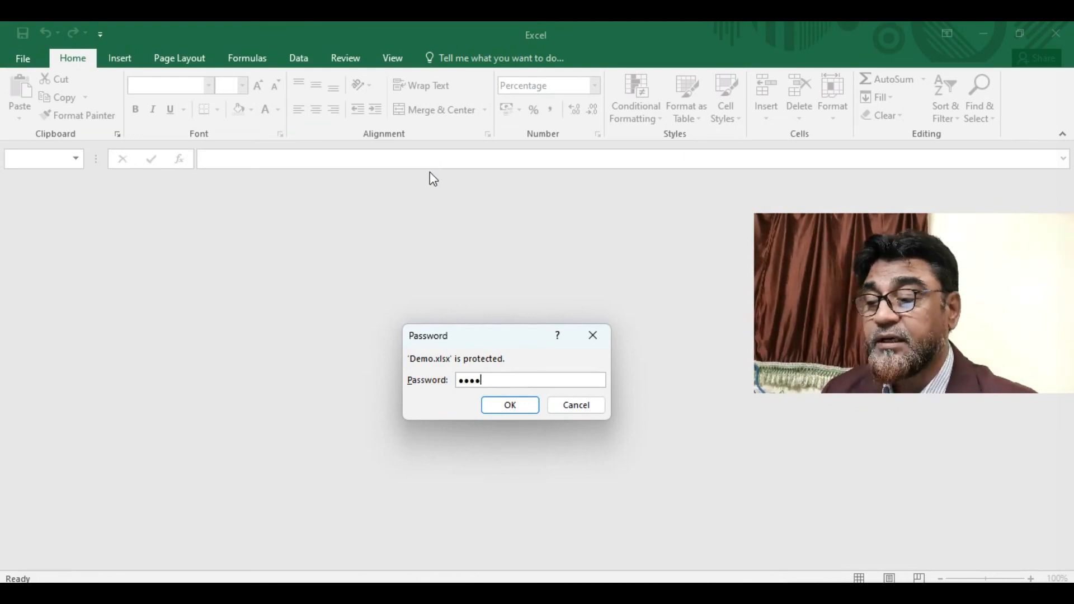
type("•••••")
key("Return")
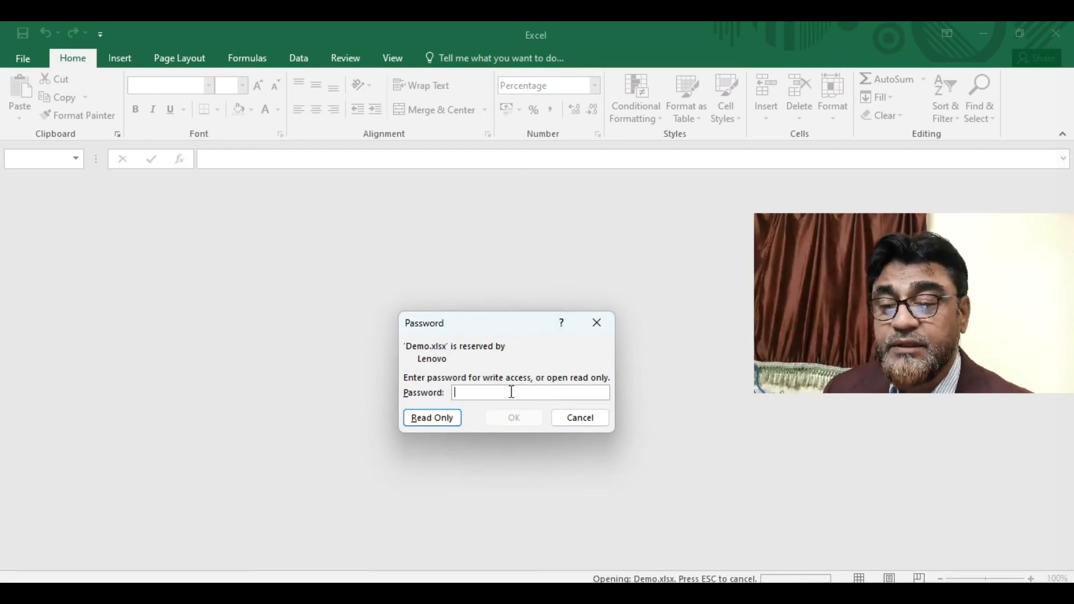
left_click(435, 421)
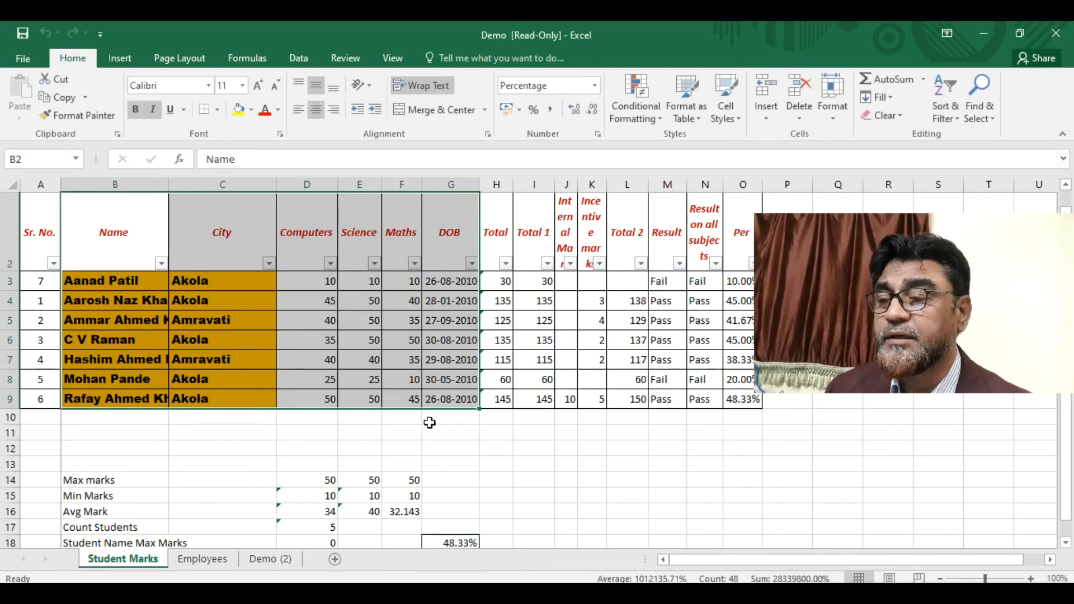
- Overwrite the E4 mark, other marks cells and City cell C5 with junk text
left_click(349, 303)
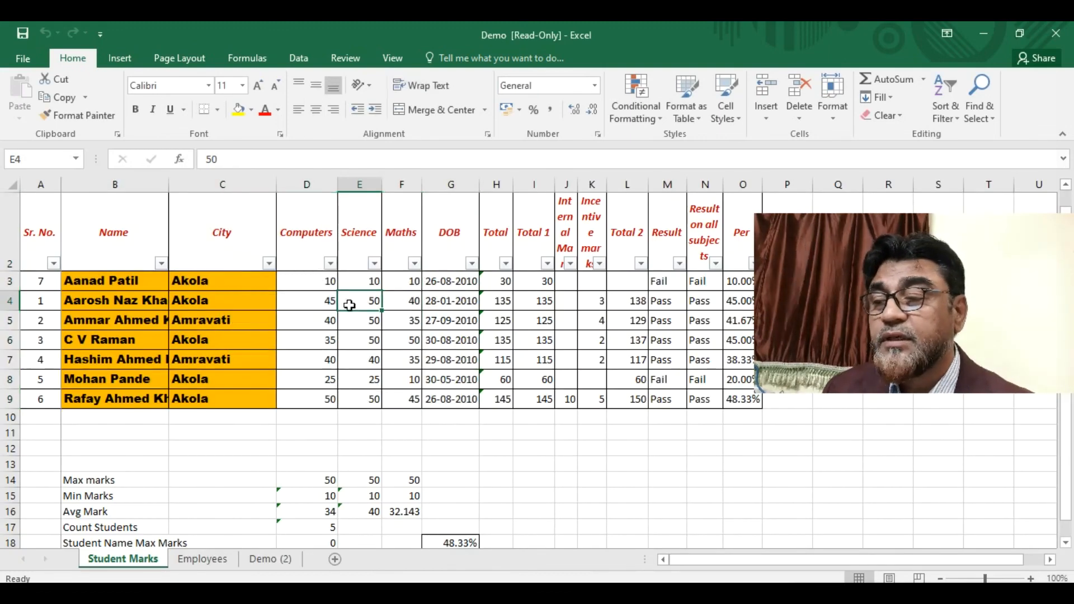
type("dsafdsf")
left_click(394, 373)
type("sdf")
left_click(347, 384)
type("f")
left_click(356, 362)
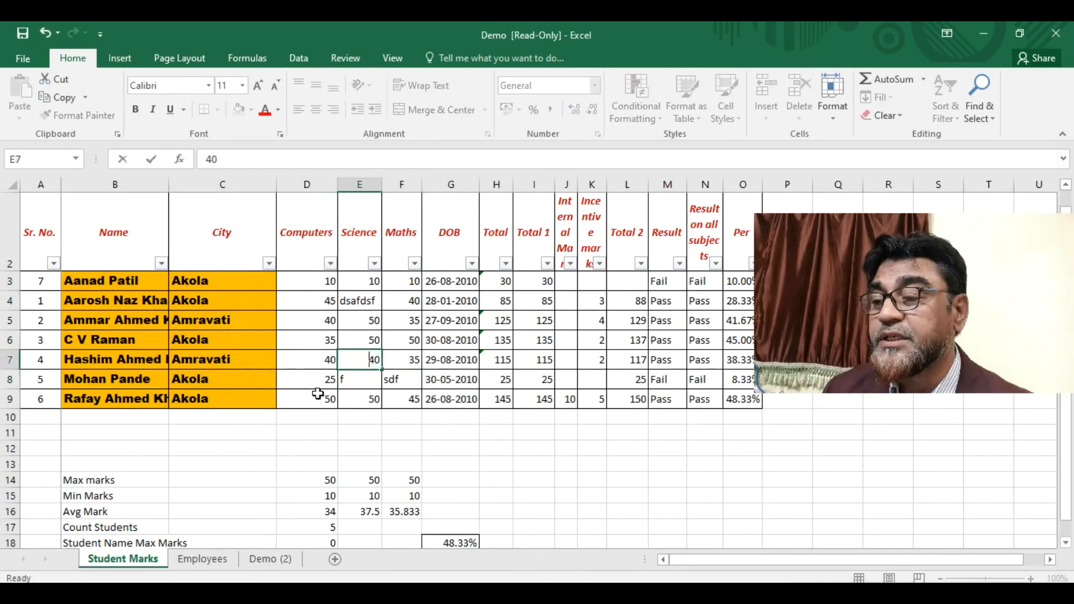
left_click(260, 323)
type("r")
- Type junk into E6, then try saving and accept the read-only warning
left_click(328, 304)
left_click(352, 341)
type("dsafdsf")
key("Return")
type("sdfew")
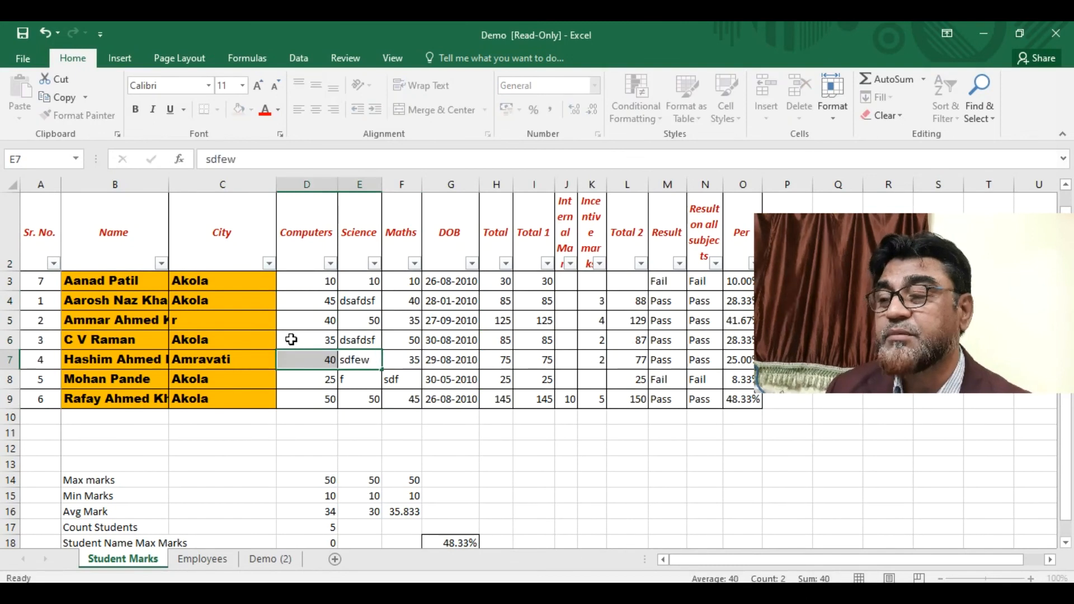
left_click(290, 343)
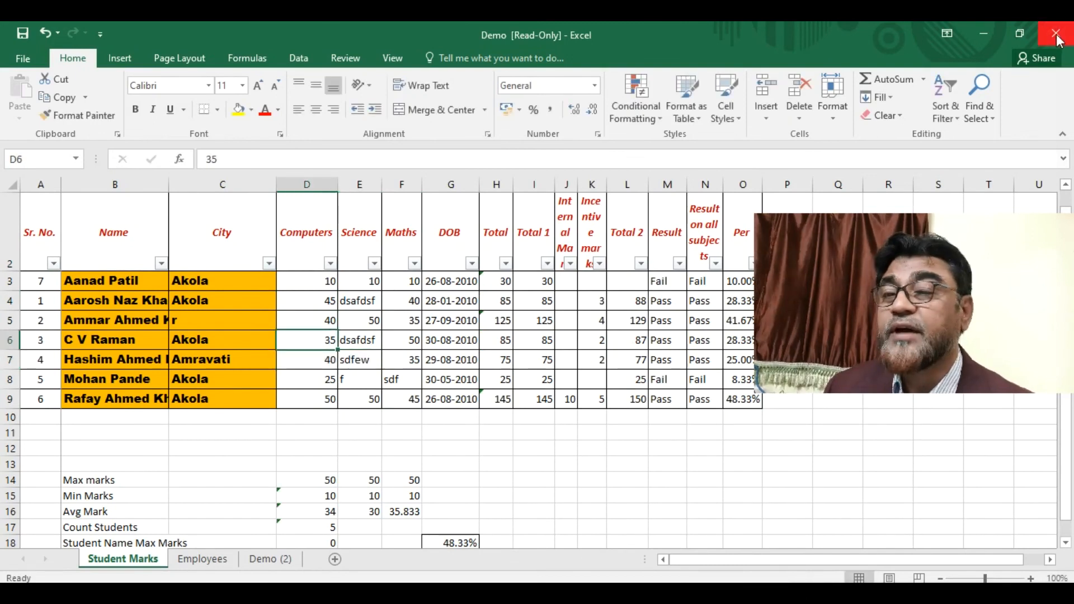
left_click(23, 34)
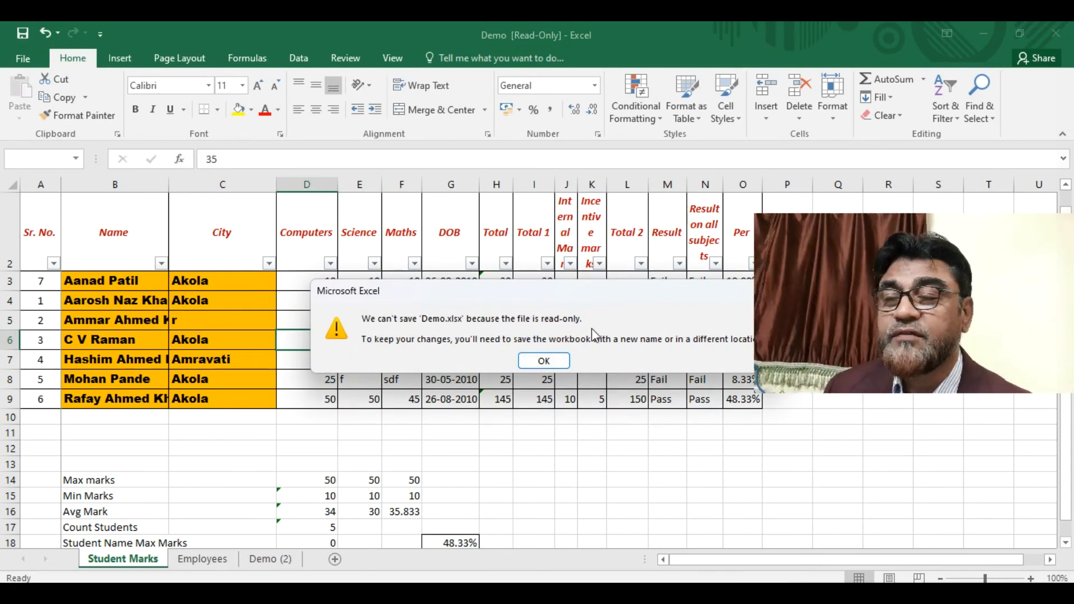
left_click(543, 362)
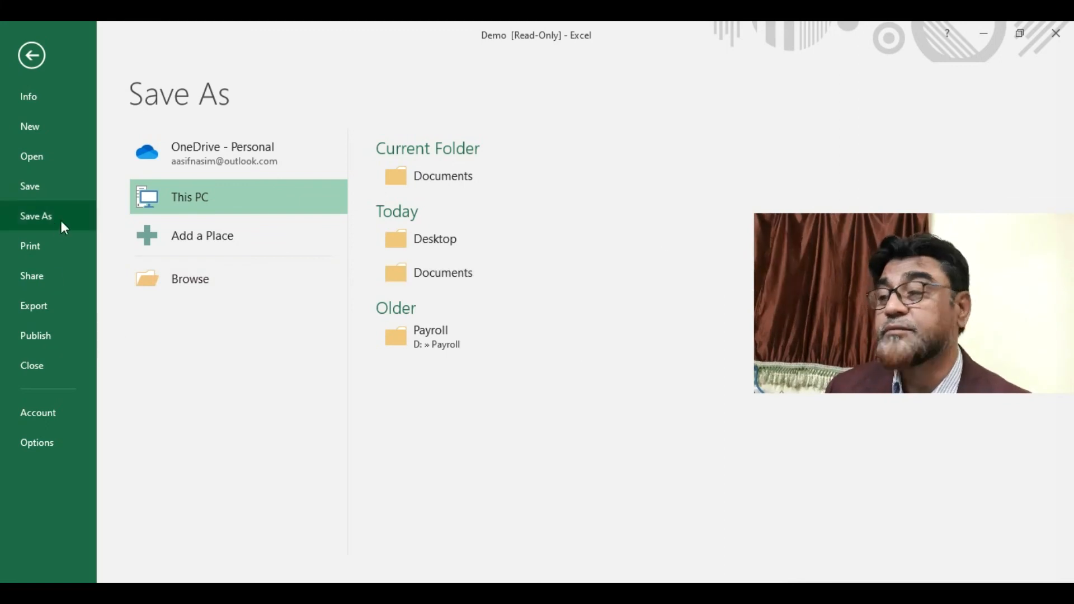
- Browse for a save location, then cancel the Save As dialog and return to the sheet
left_click(188, 288)
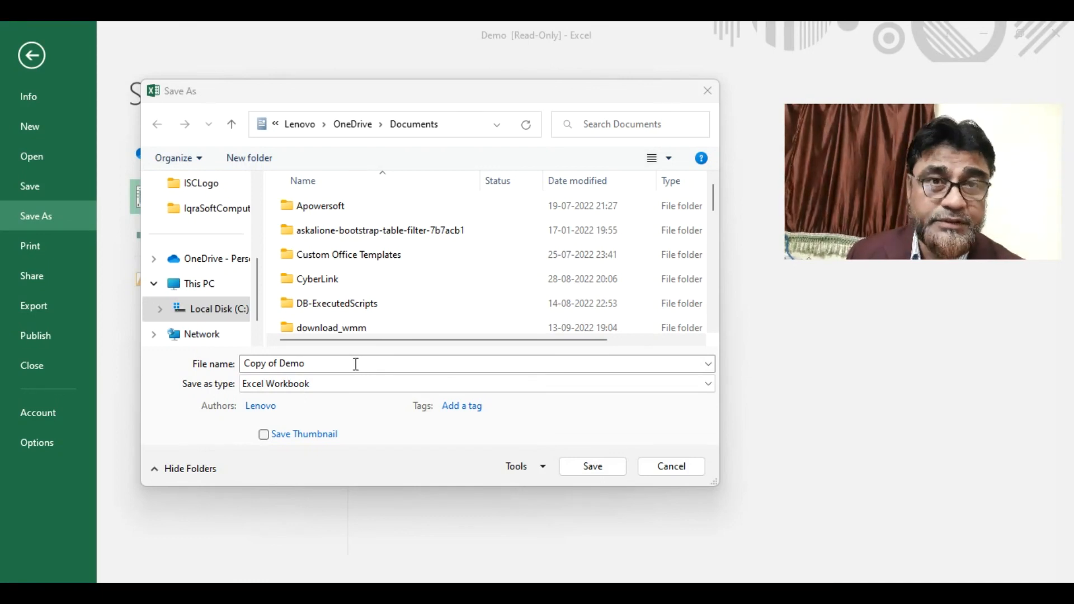
left_click(668, 467)
left_click(671, 470)
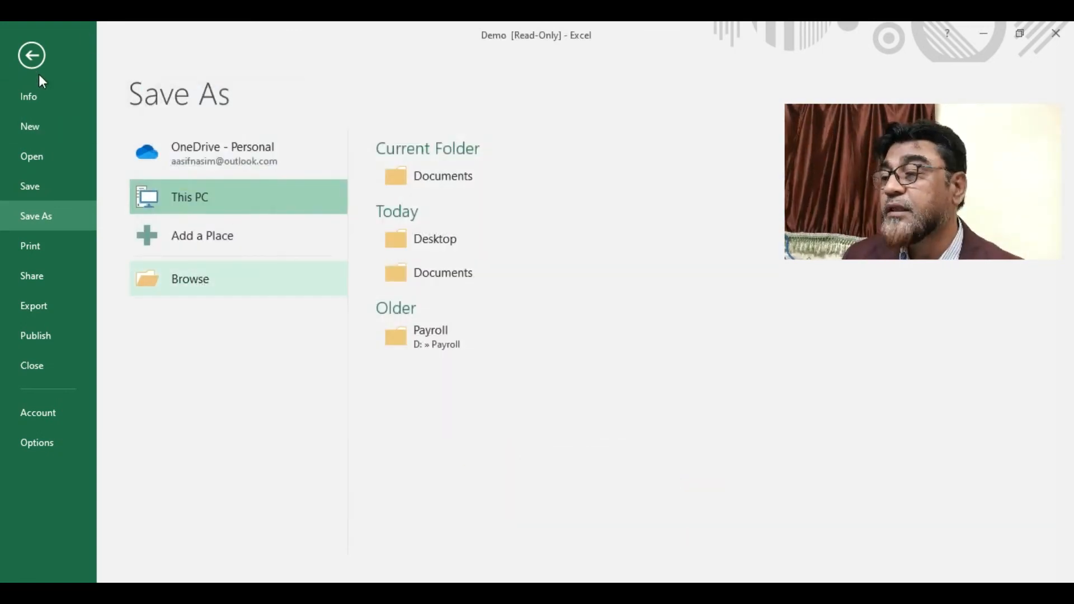
left_click(33, 56)
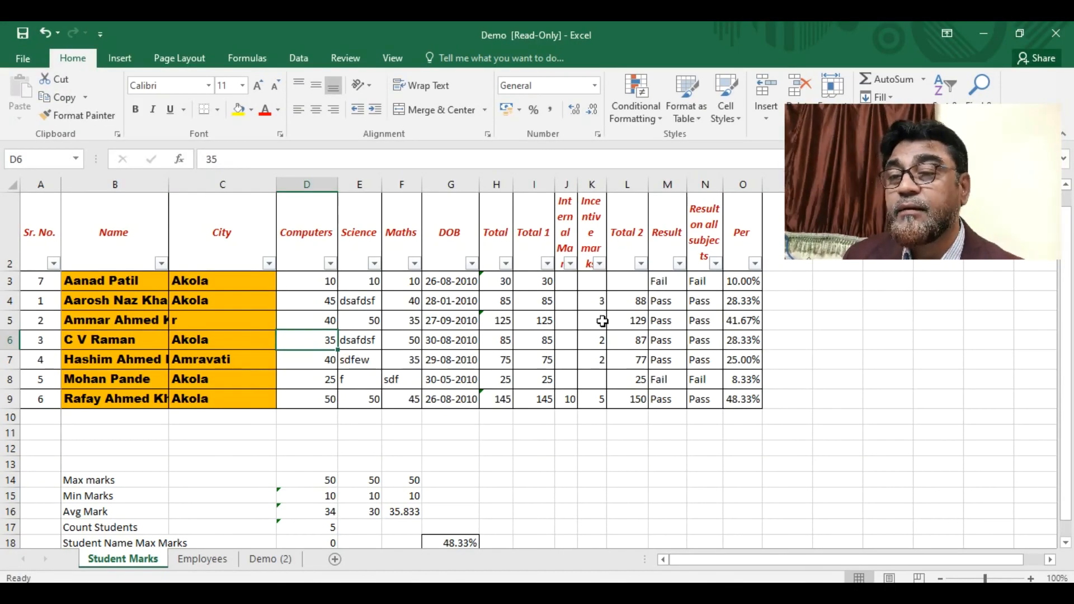
scroll(447, 291, "down", 1)
- Close Demo, cancel saving a copy, and discard the junk edits with Don't Save
left_click(28, 59)
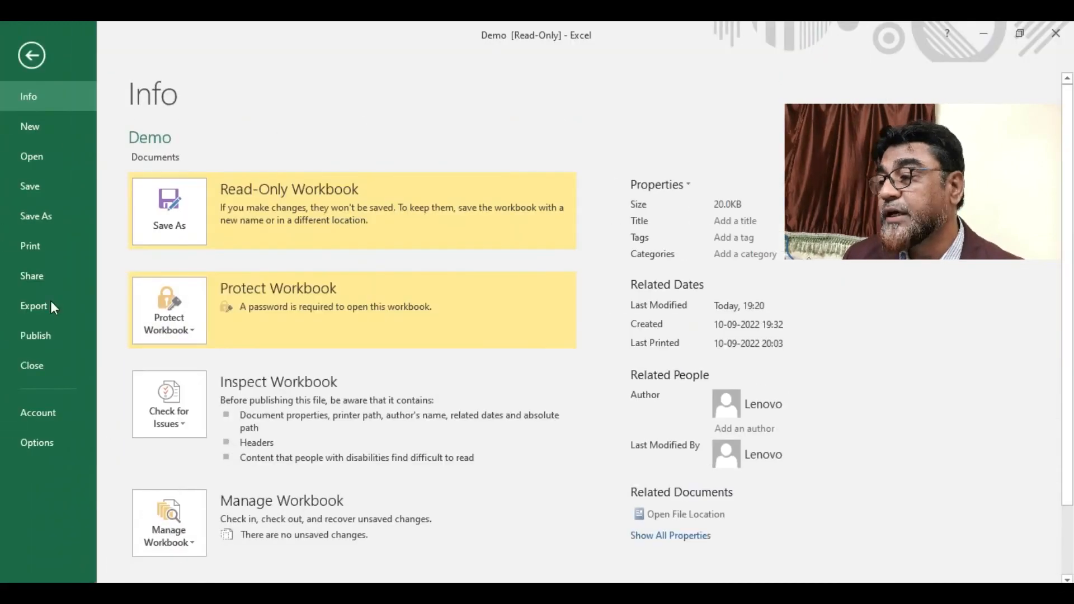
left_click(38, 368)
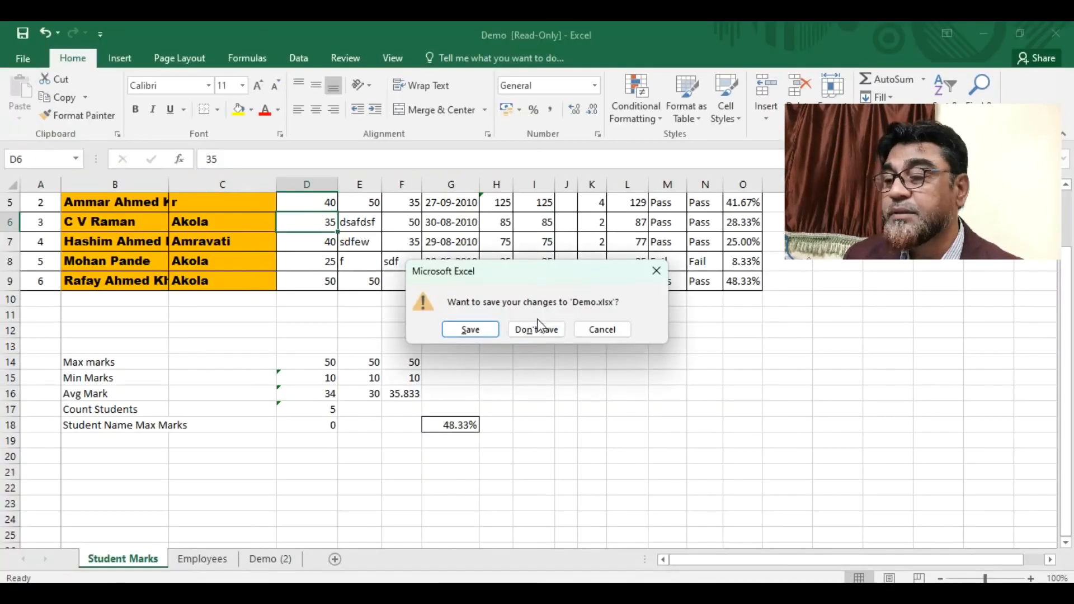
left_click(482, 332)
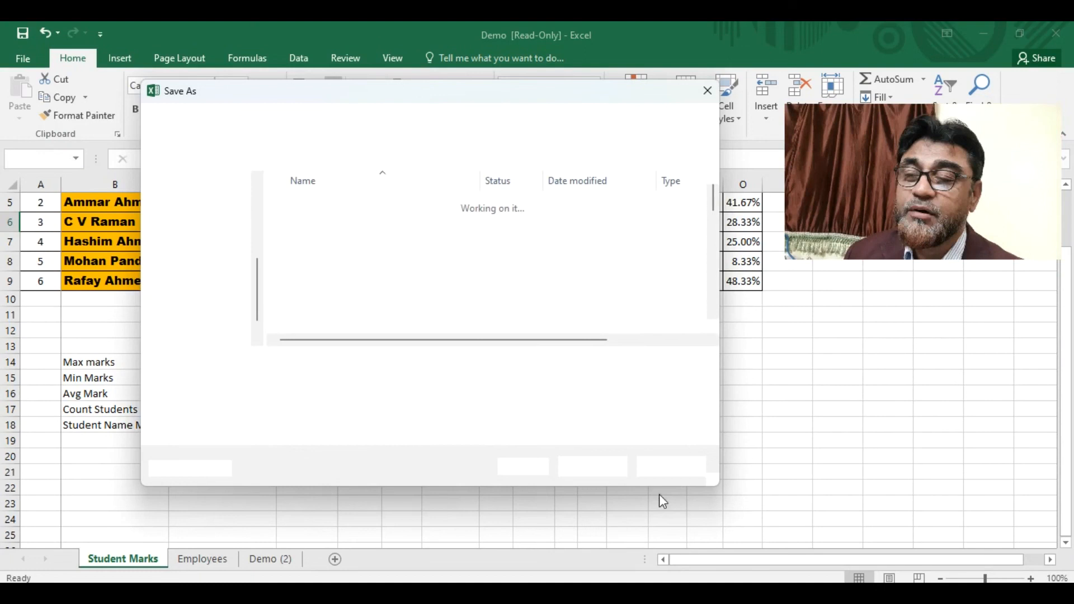
left_click(686, 469)
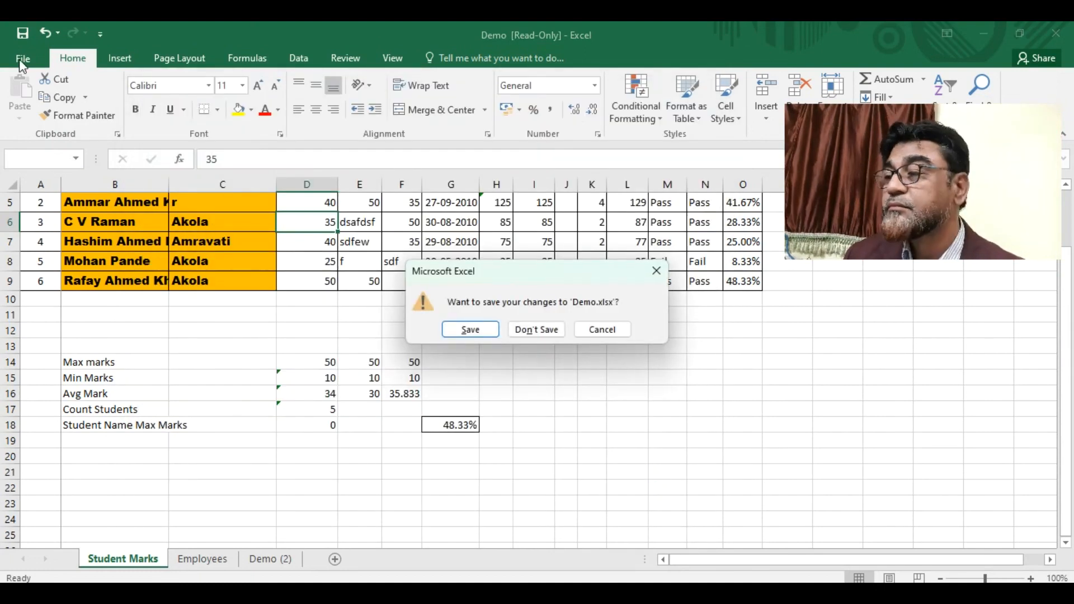
left_click(550, 333)
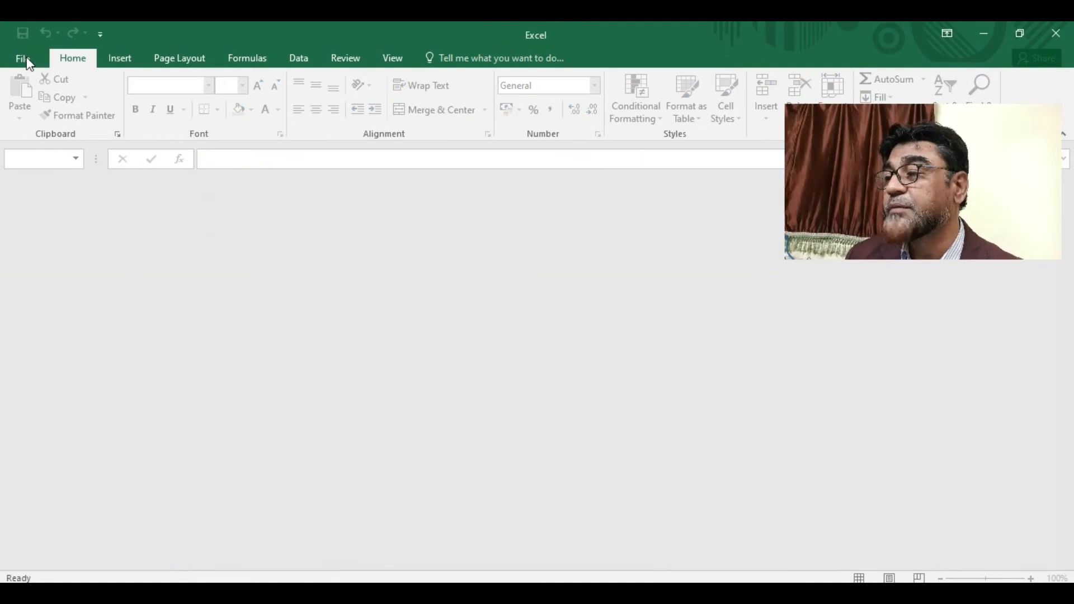
- Reopen Demo from Recent with both passwords, decline read-only, and go to the Employees sheet
left_click(26, 59)
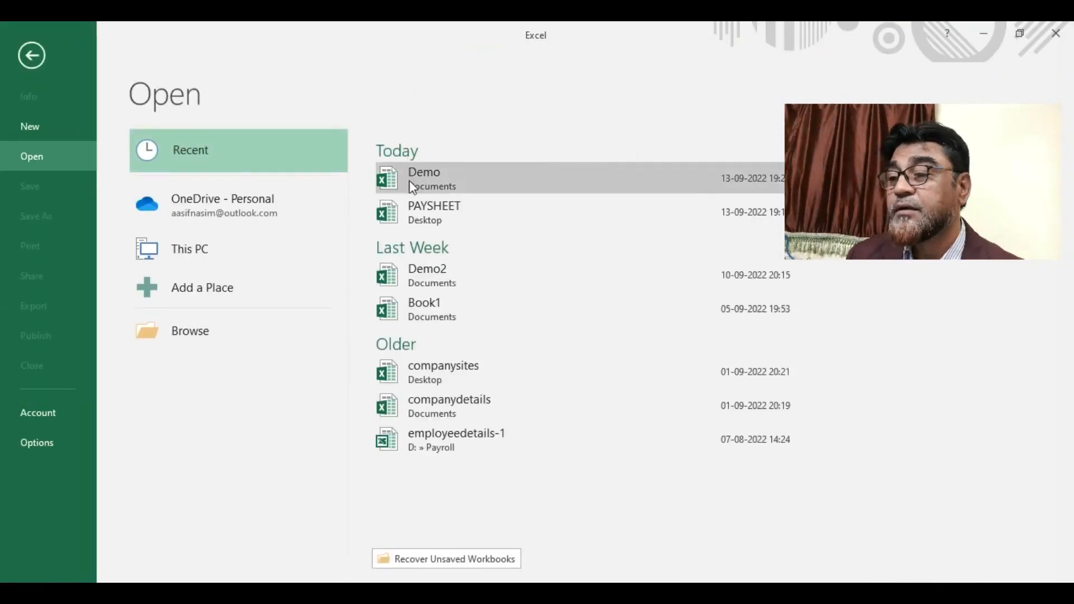
left_click(411, 181)
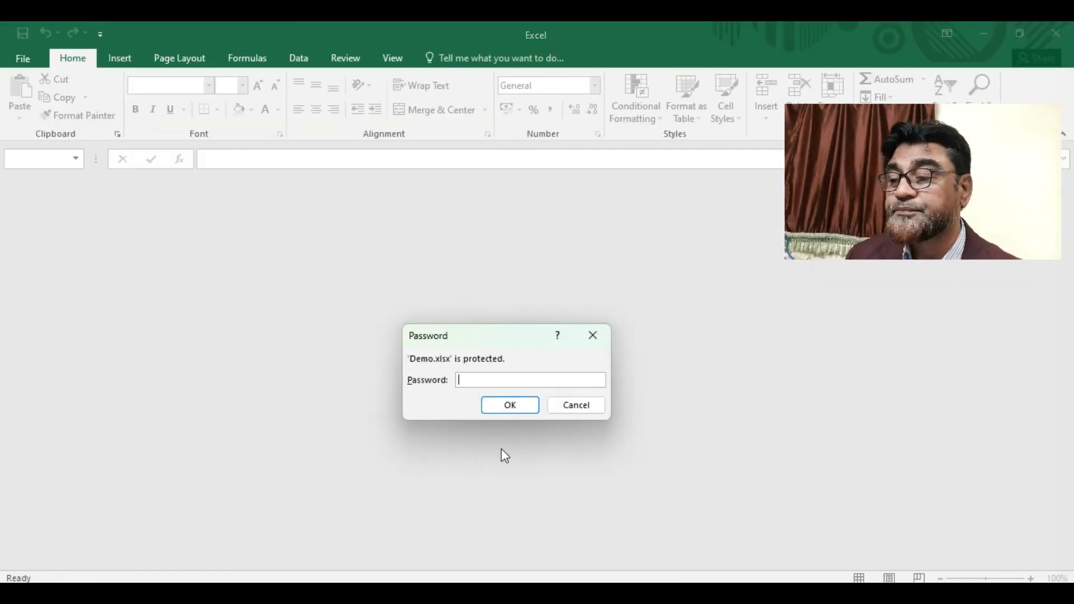
type("12345")
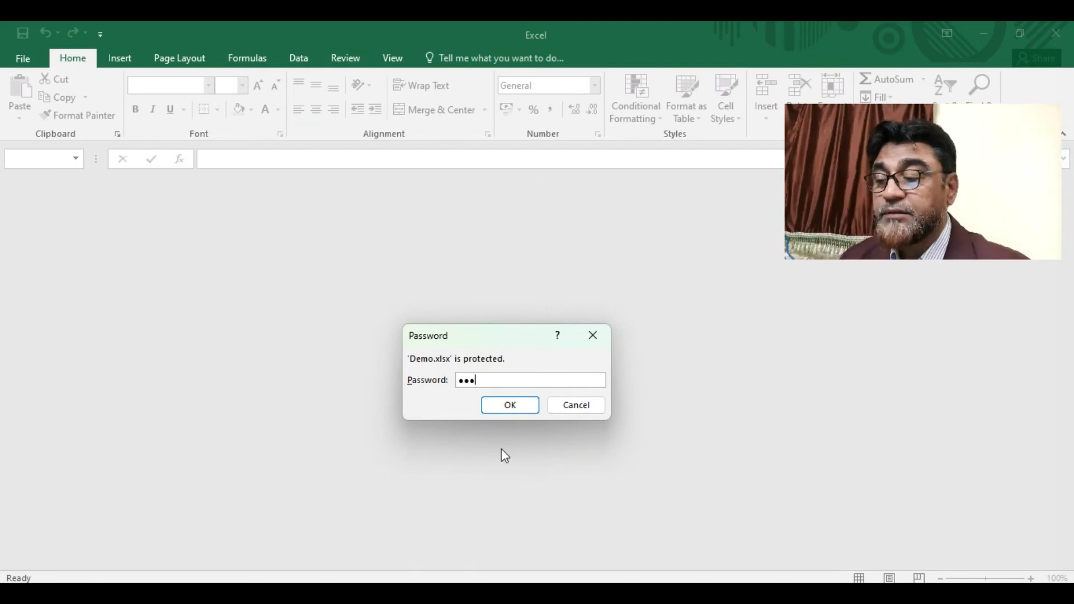
type("67890")
key("Return")
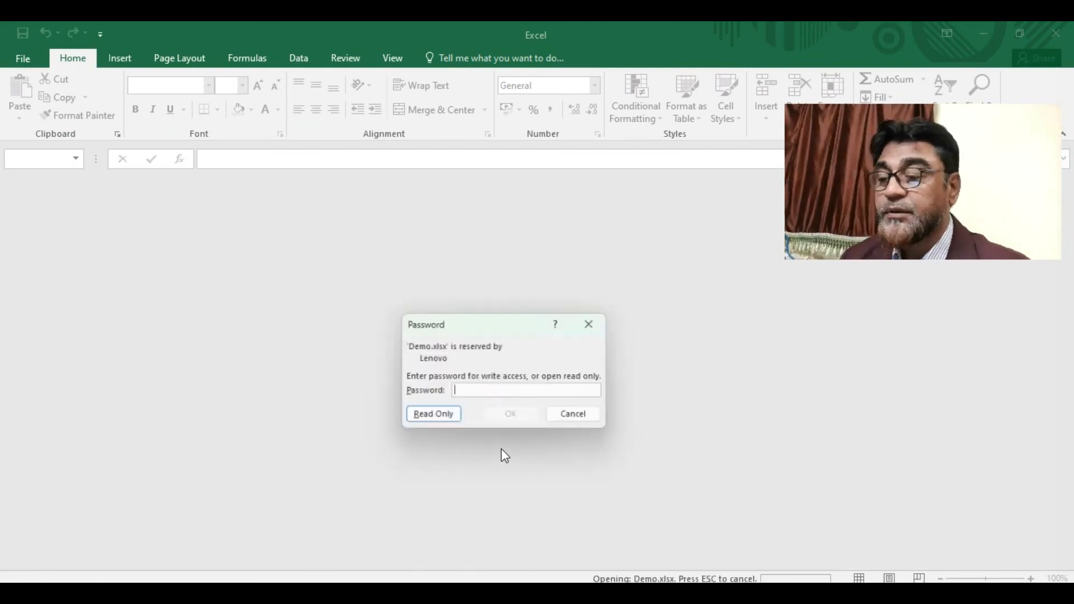
type("12345678")
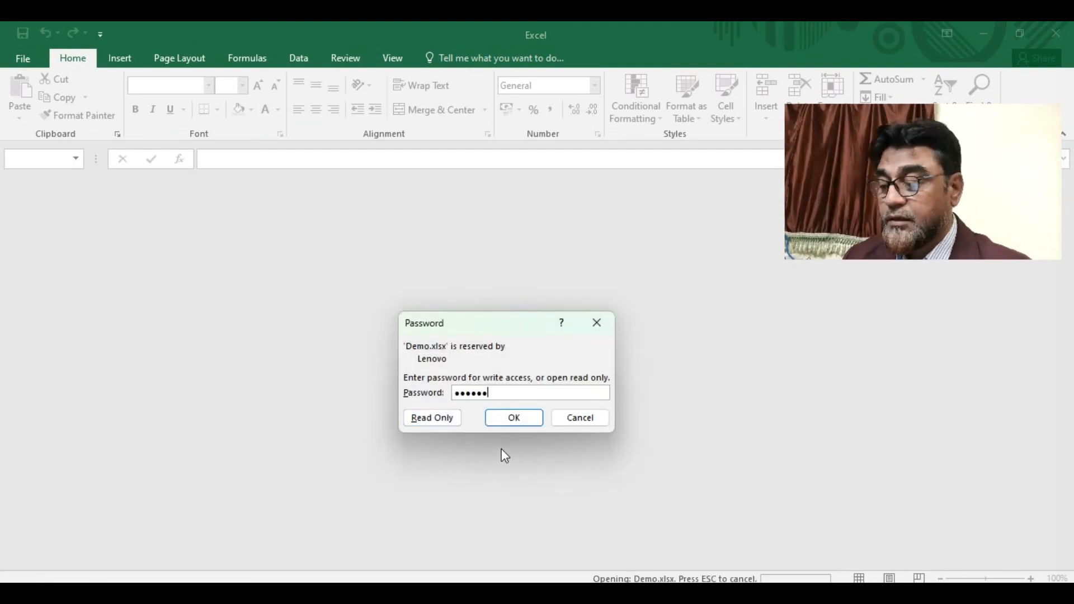
type("9")
key("Return")
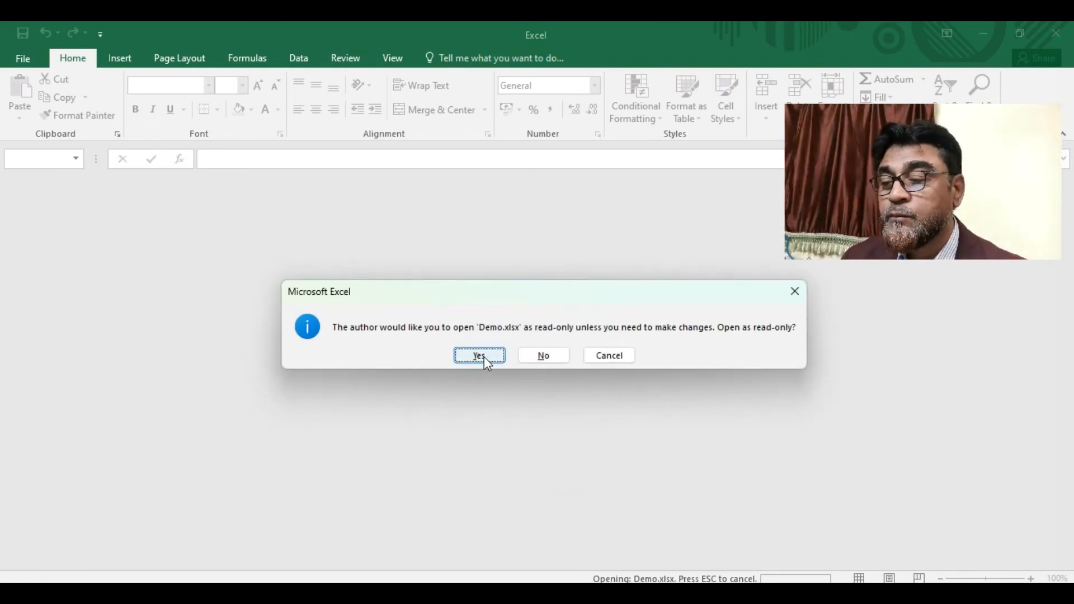
left_click(539, 354)
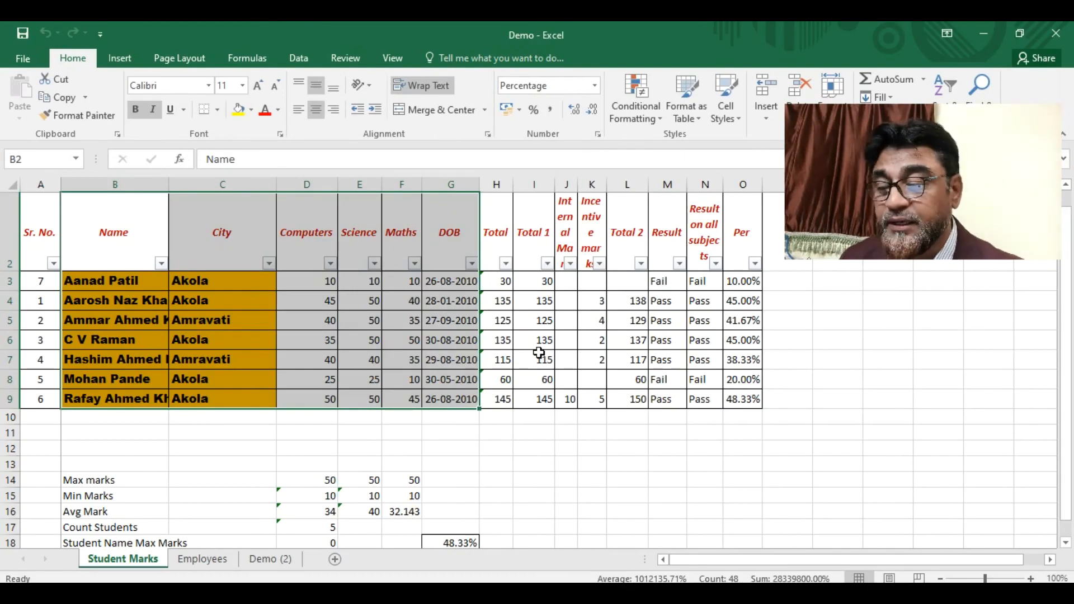
left_click(218, 561)
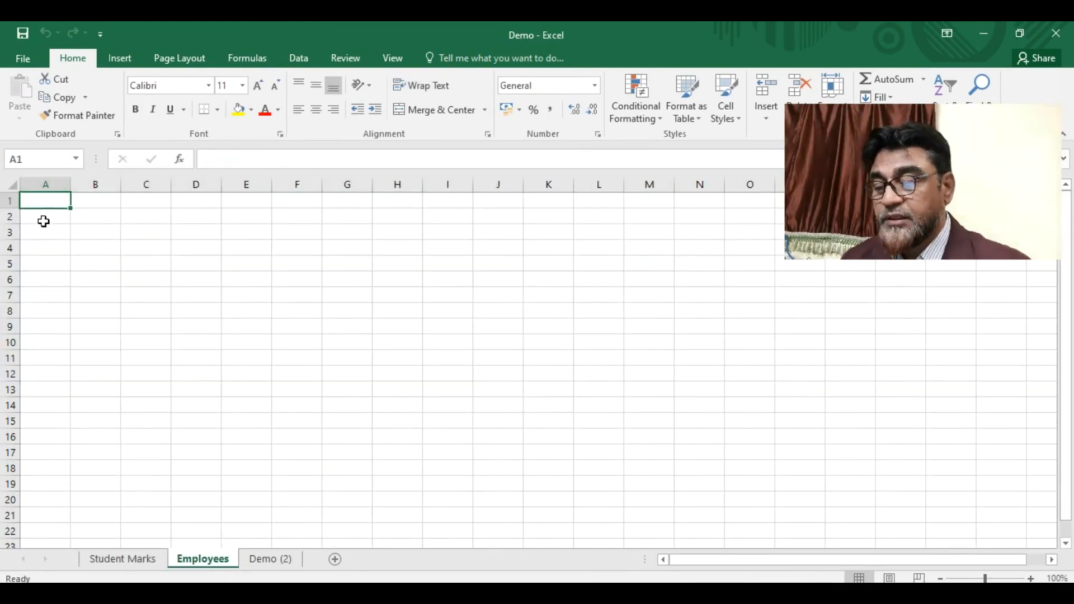
- Type the headings Employee Code in A1 and Emp. Name in B1
type("Employee cxo")
key("BackSpace")
key("BackSpace")
key("BackSpace")
type("Code")
key("Tab")
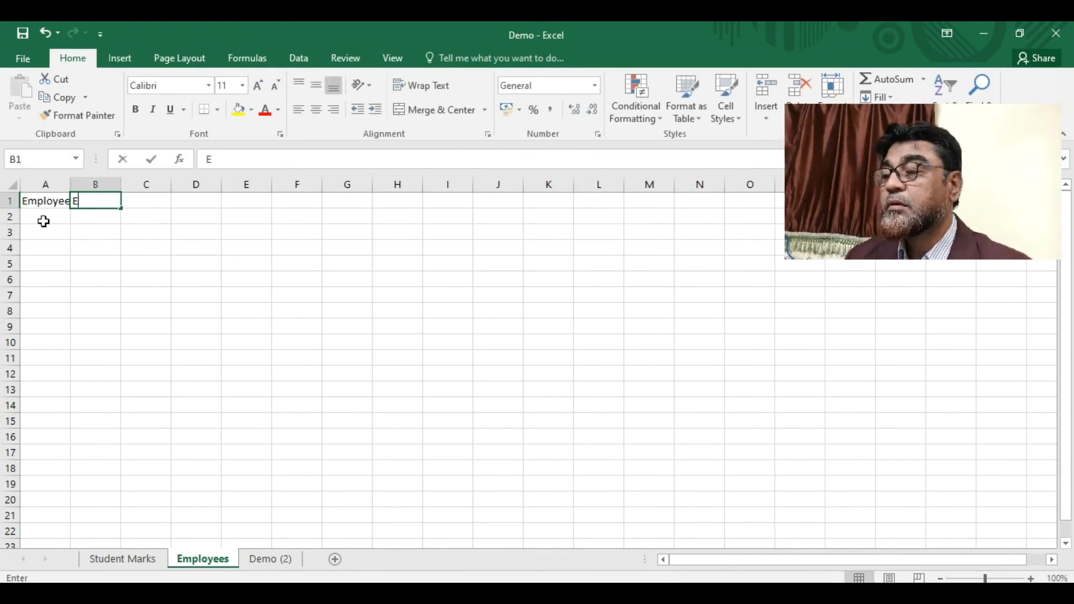
type("Empl")
key("BackSpace")
key("BackSpace")
key("BackSpace")
type("mp. Name")
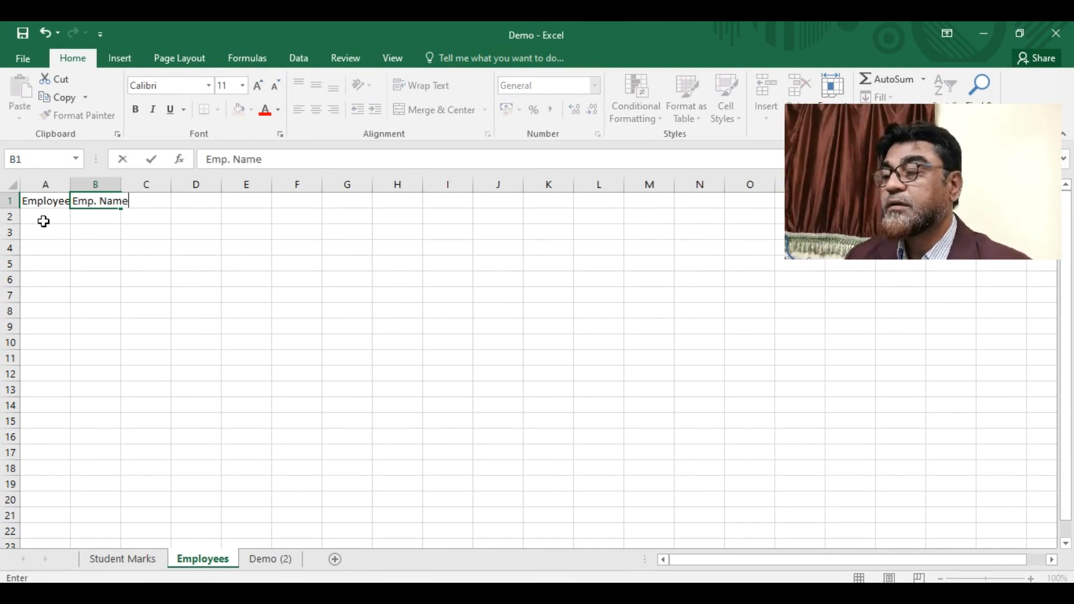
- Enter the first record: code 101 in A2 and the employee's full name in B2
left_click(44, 222)
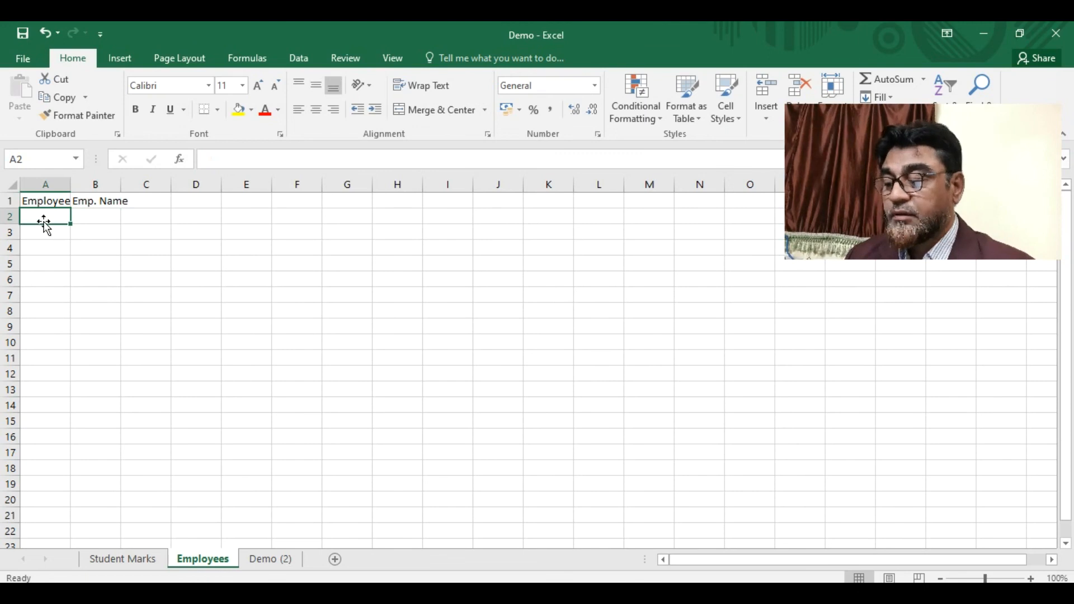
type("101")
key("Tab")
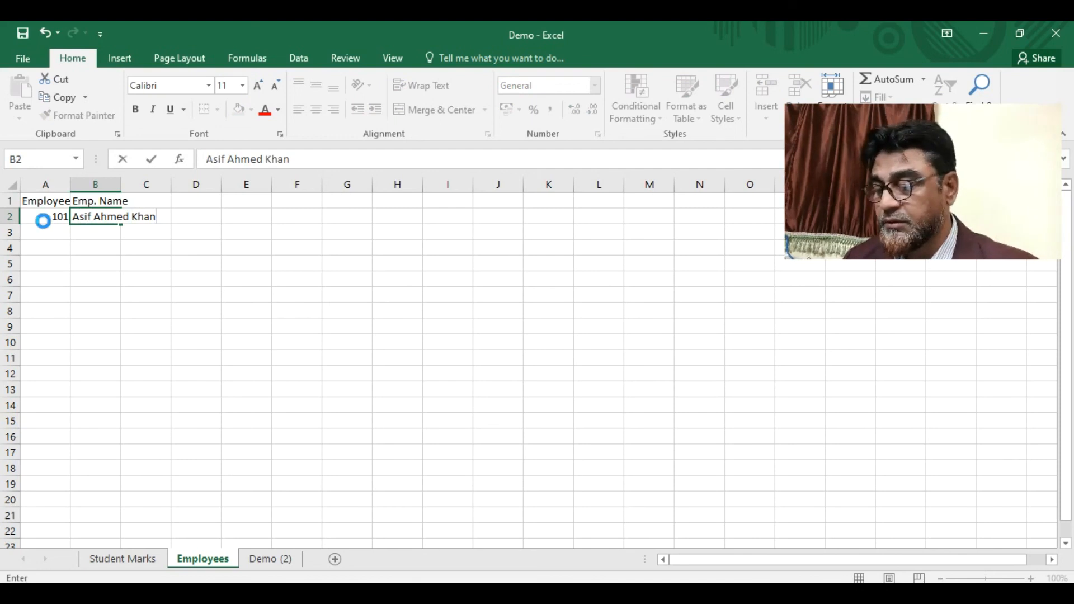
key("ctrl+Return")
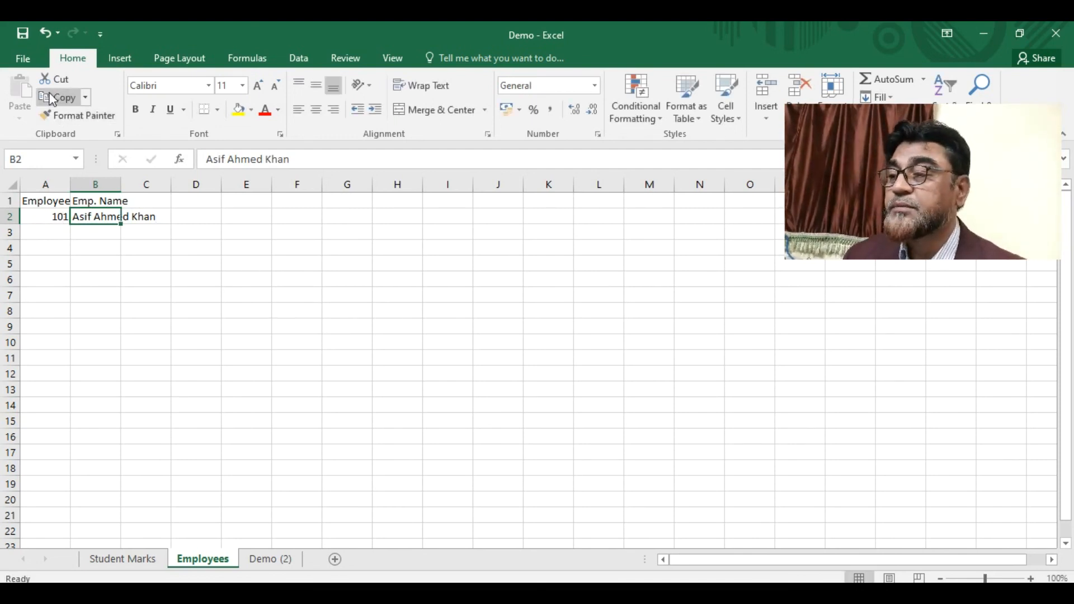
- Close the Demo workbook from the File page, leaving Excel empty
left_click(21, 61)
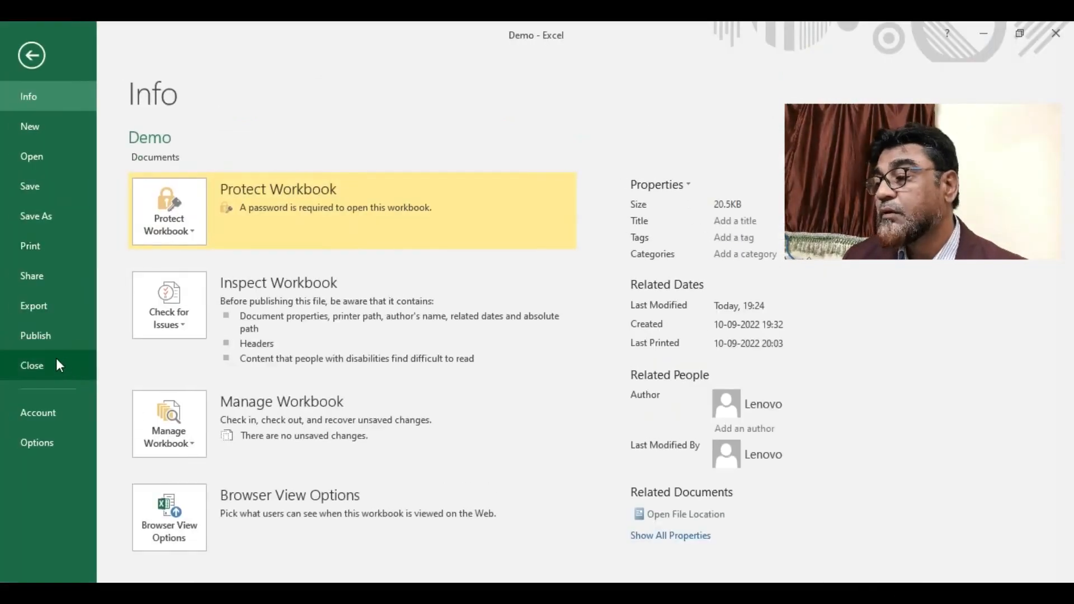
left_click(58, 364)
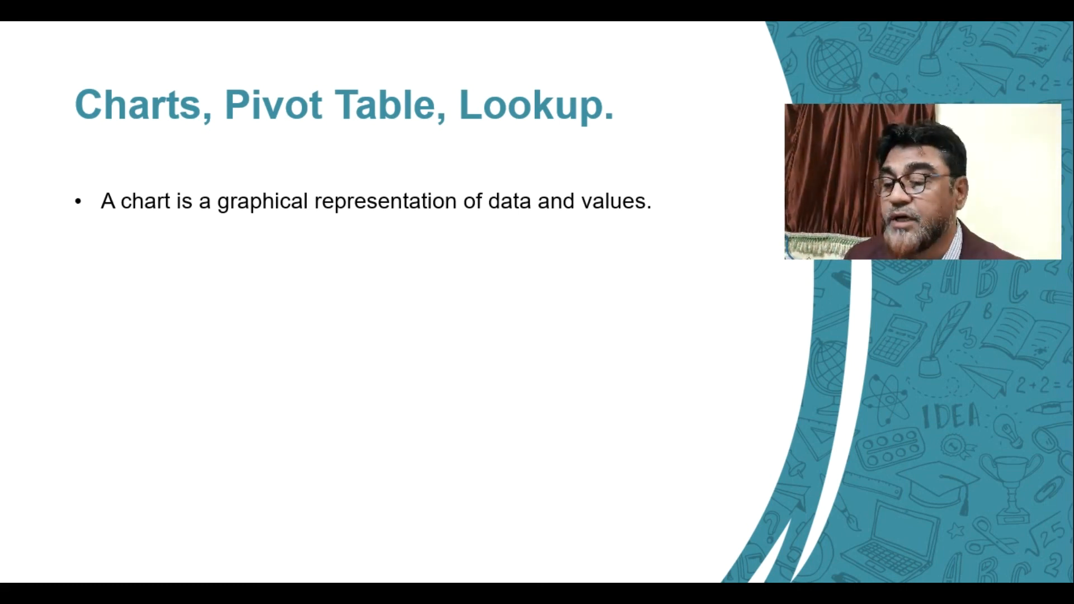
- Advance the slide six times to reveal each bullet, ending with Pivot Table and Lookup
key("Right")
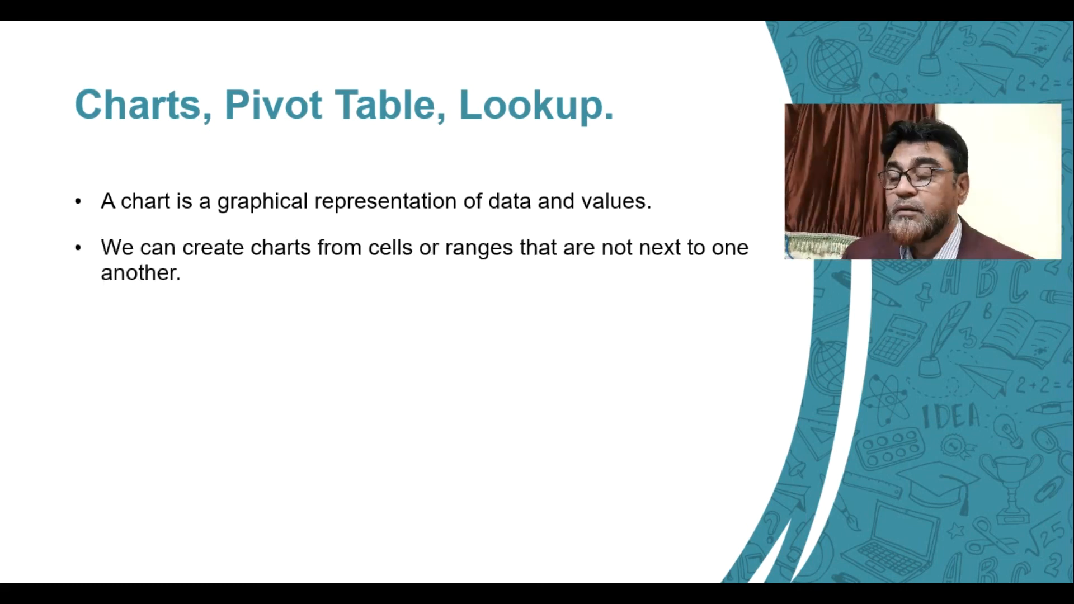
key("Right")
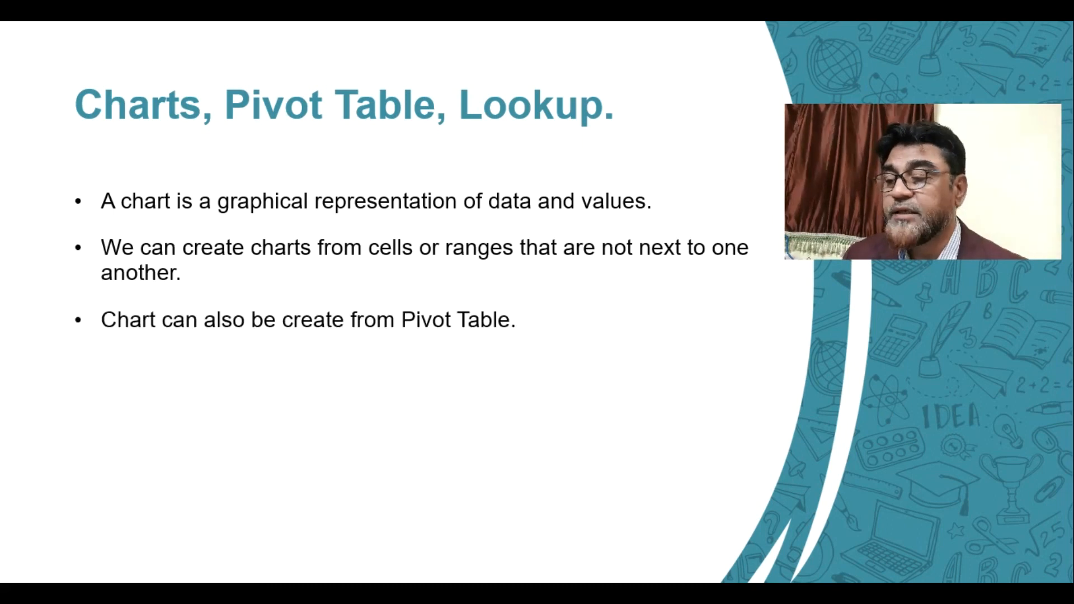
key("Right")
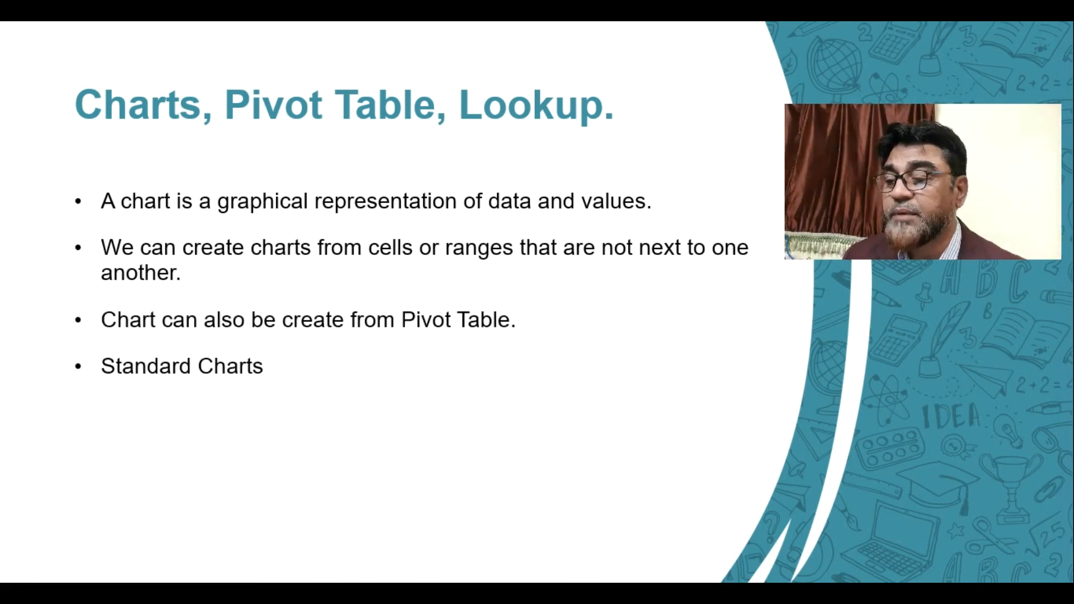
key("Right")
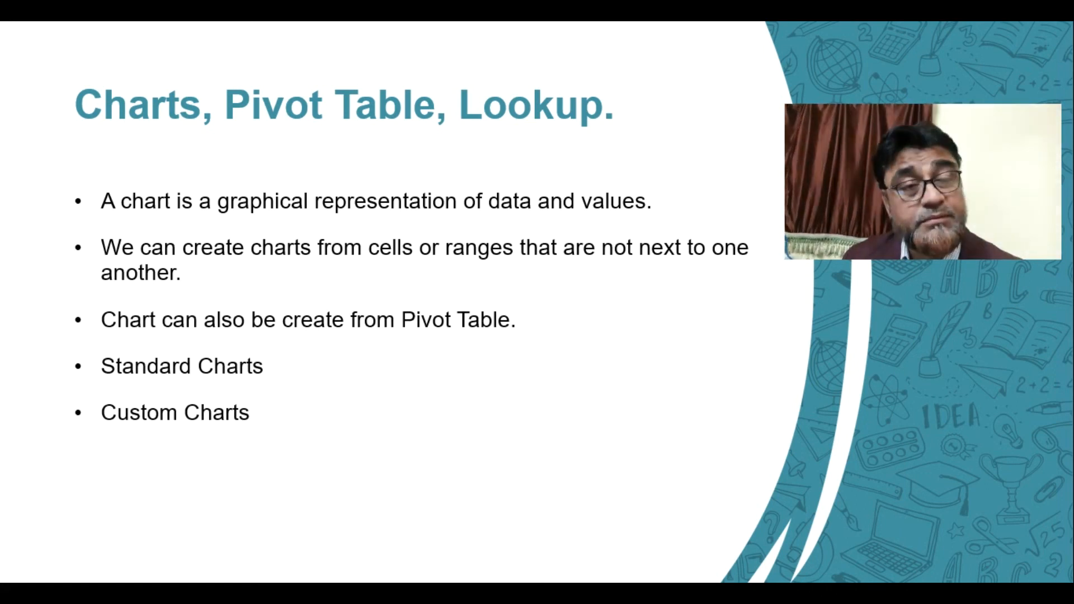
key("Right")
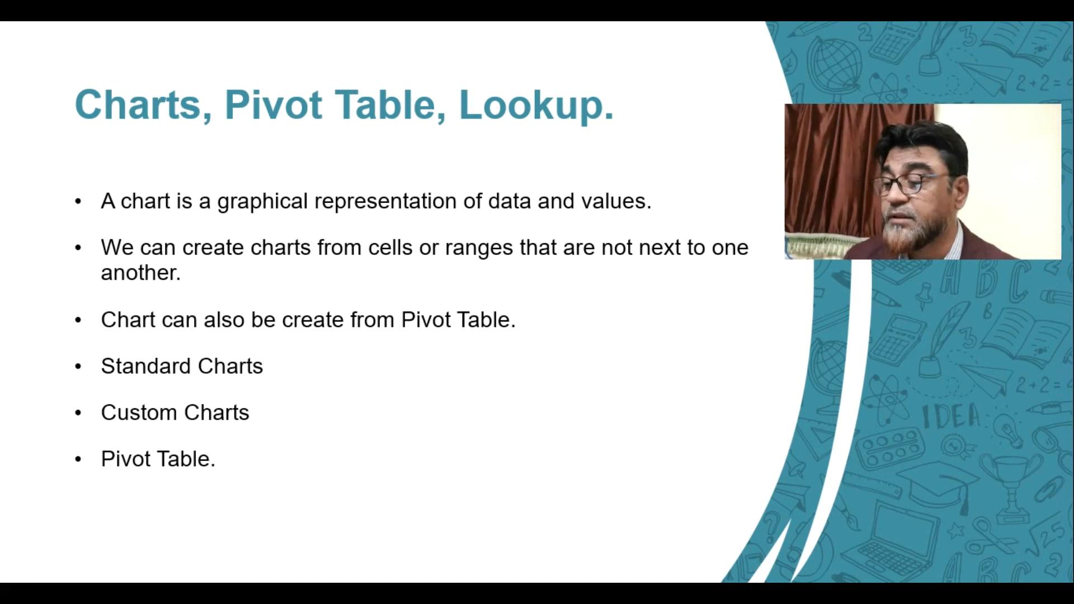
key("Right")
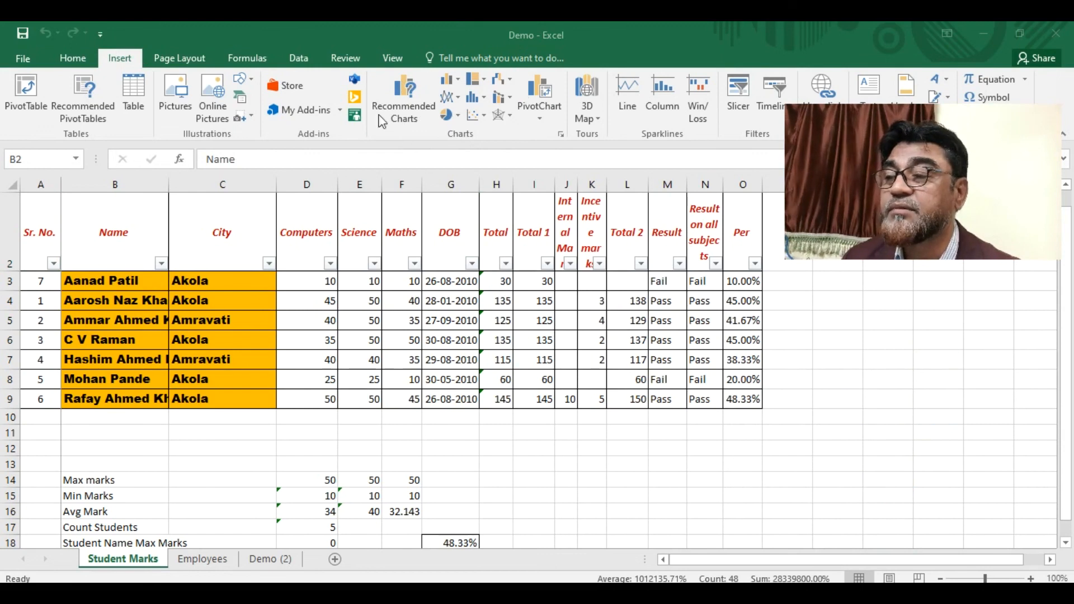
- Preview the recommended charts (Sum of Science/Maths/Computers by City, Pareto), then view All Charts
left_click(562, 134)
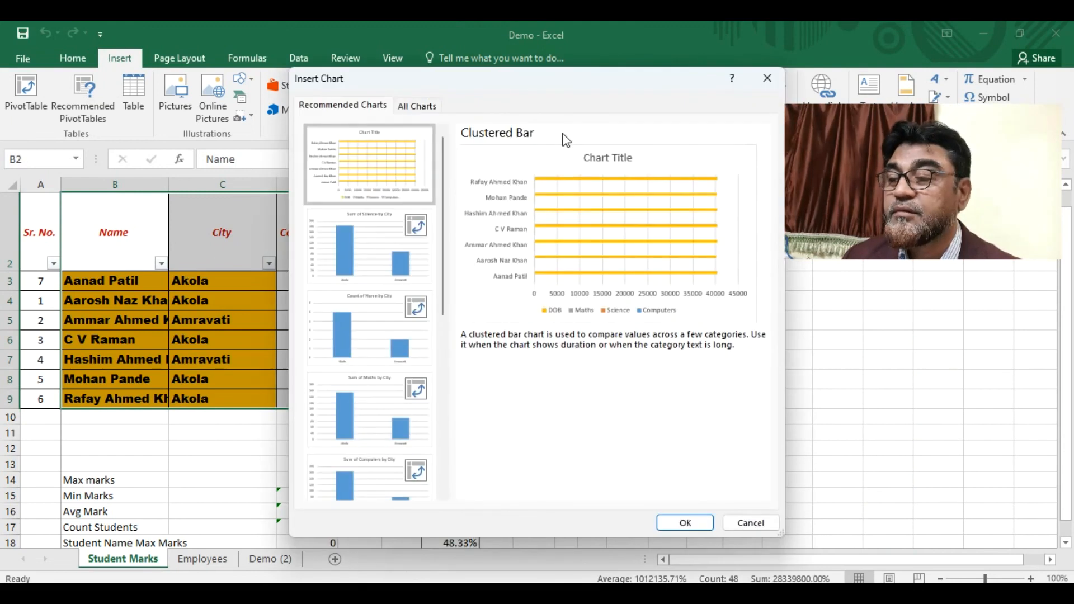
left_click(382, 256)
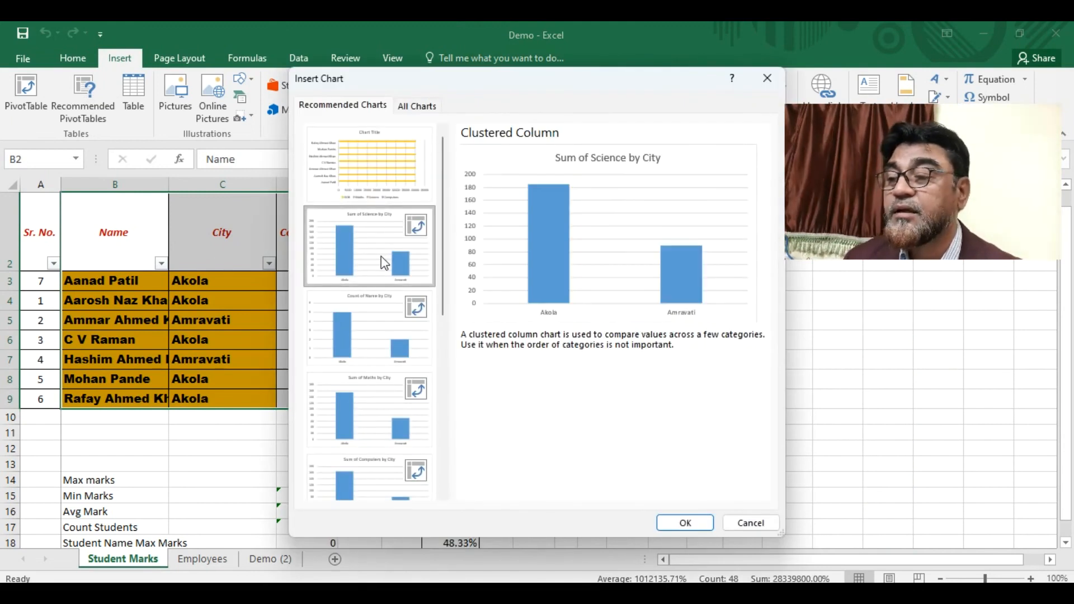
left_click(377, 196)
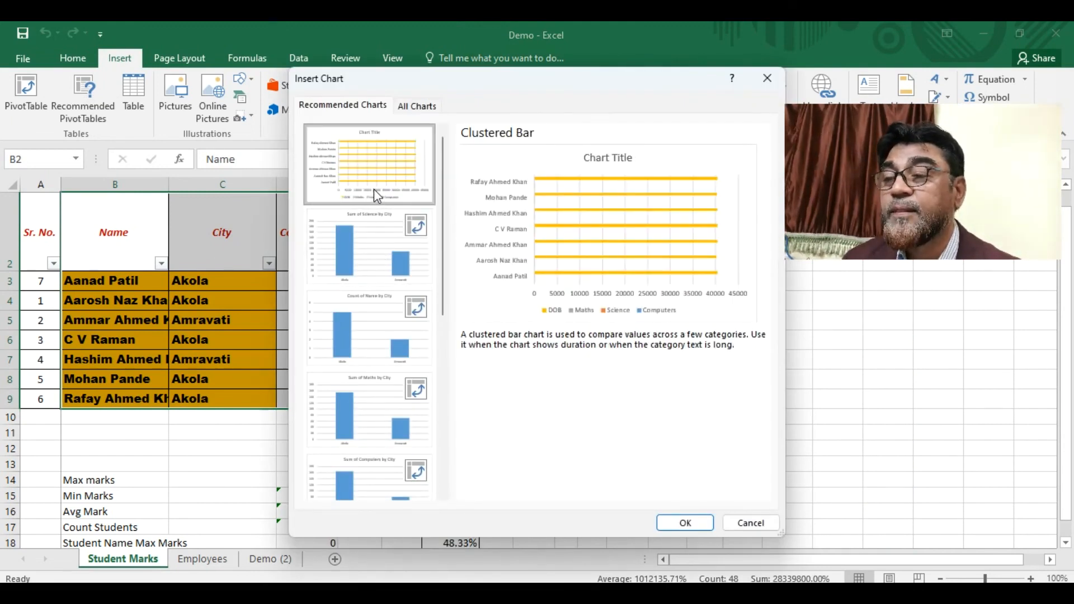
left_click(381, 260)
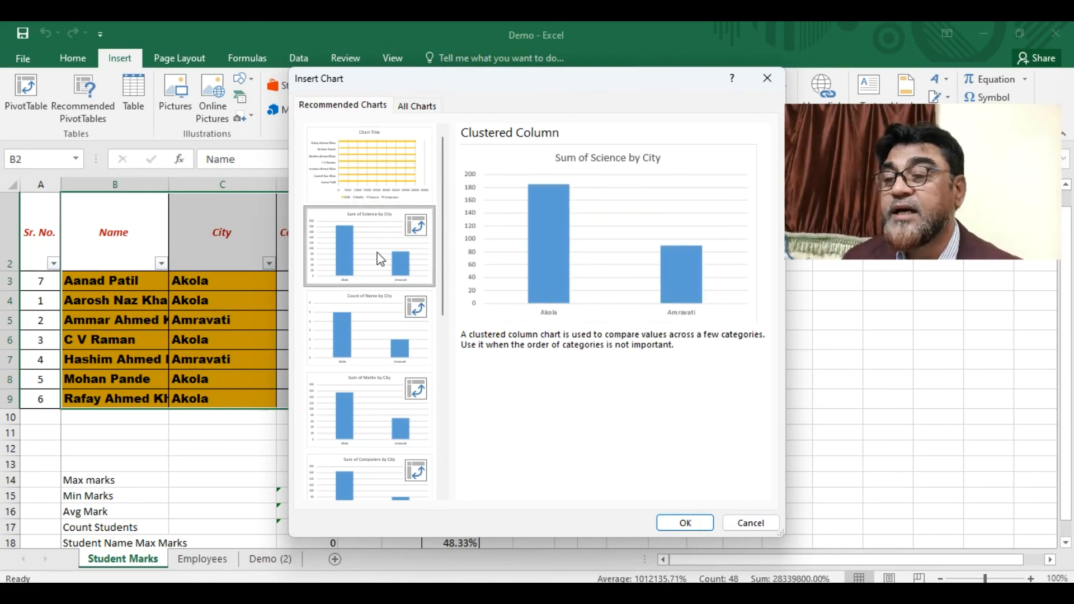
left_click(382, 344)
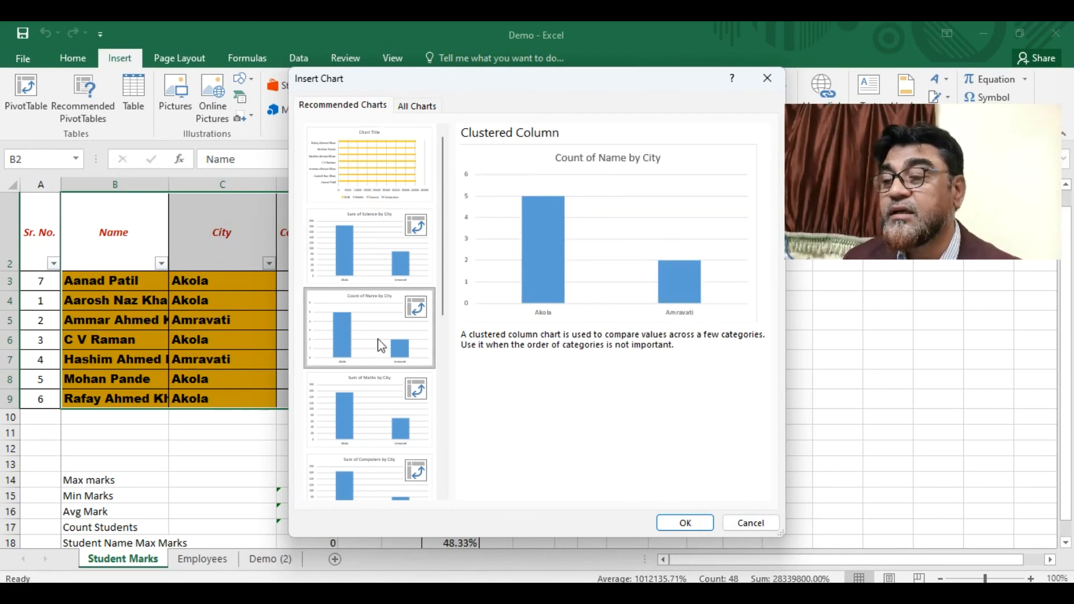
left_click(369, 445)
left_click(385, 482)
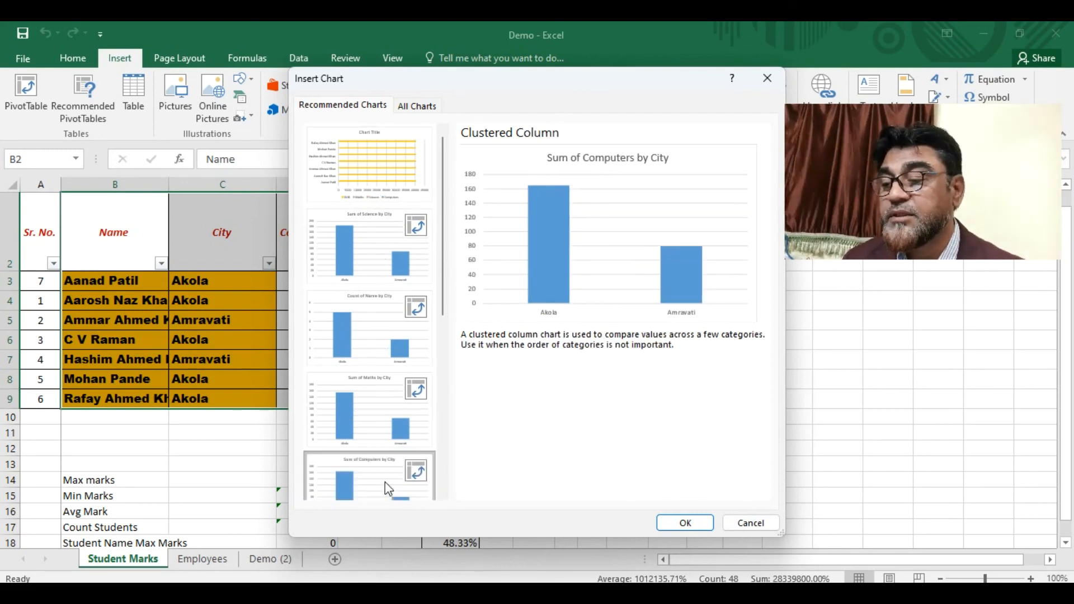
left_click_drag(440, 258, 437, 476)
left_click(317, 476)
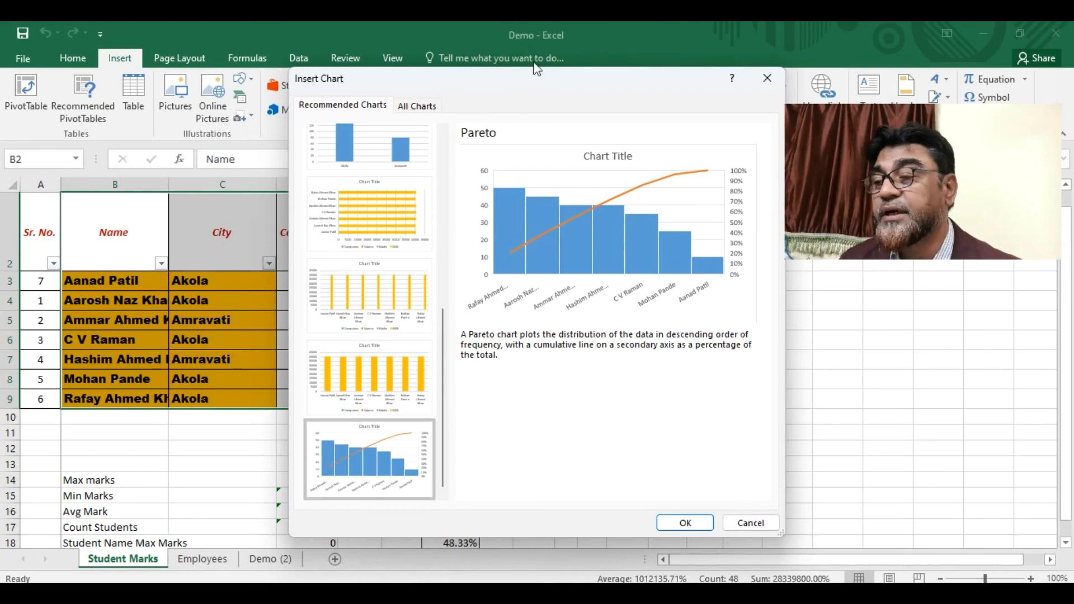
left_click(417, 108)
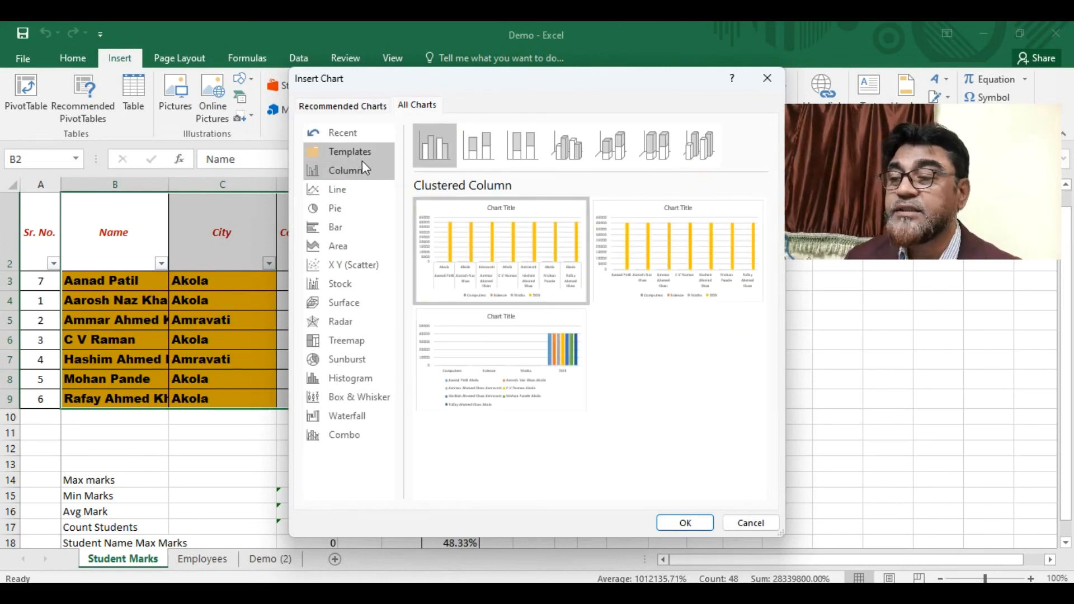
- Preview the Line variants and the Pie variants: 3-D Pie, Pie of Pie, Bar of Pie, Doughnut
left_click(345, 193)
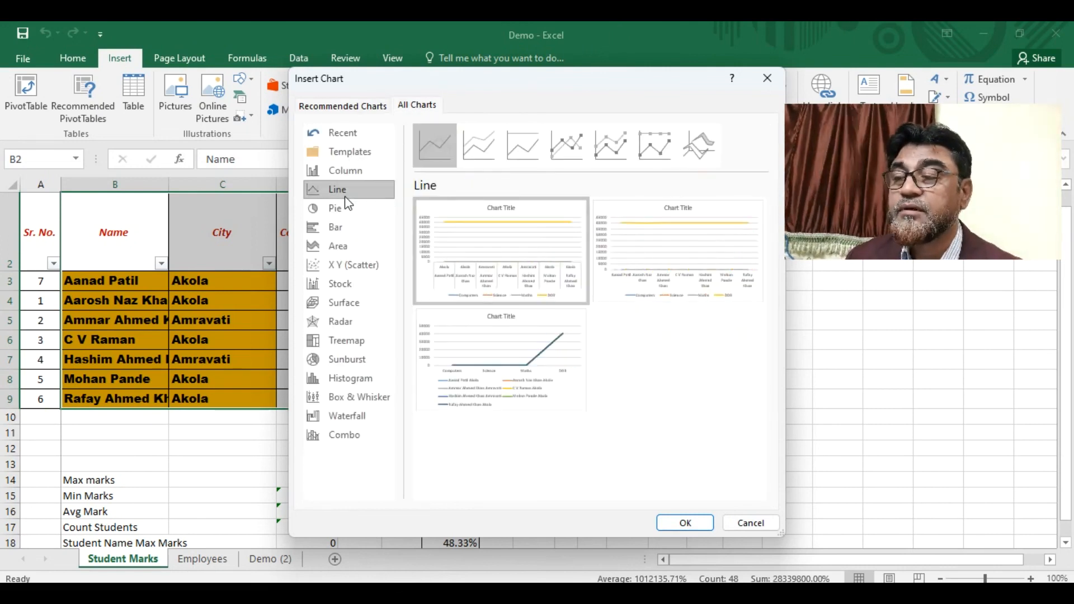
left_click(702, 150)
left_click(642, 165)
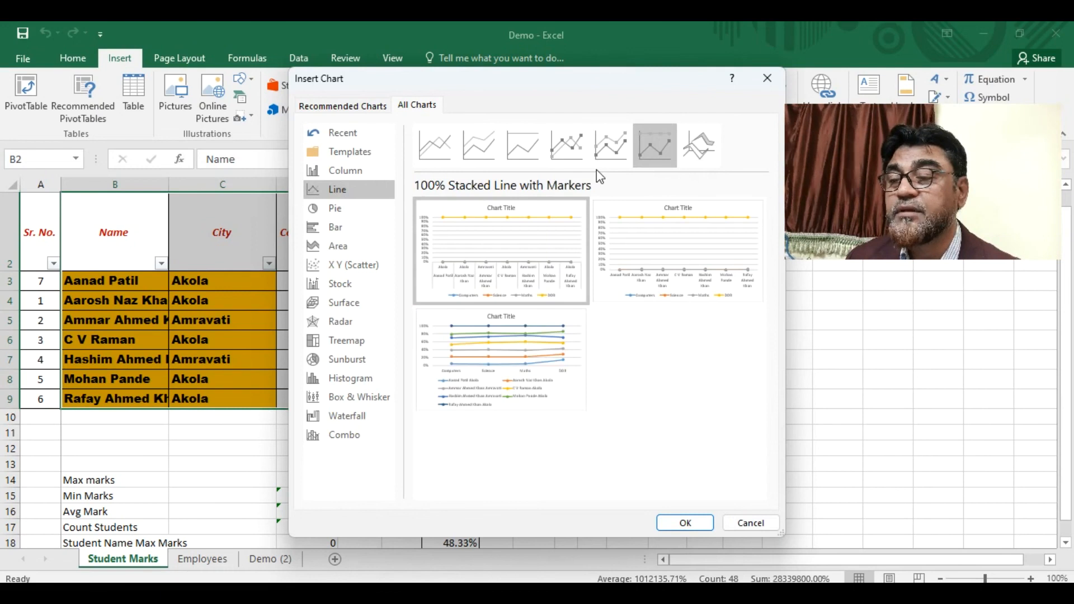
left_click(339, 210)
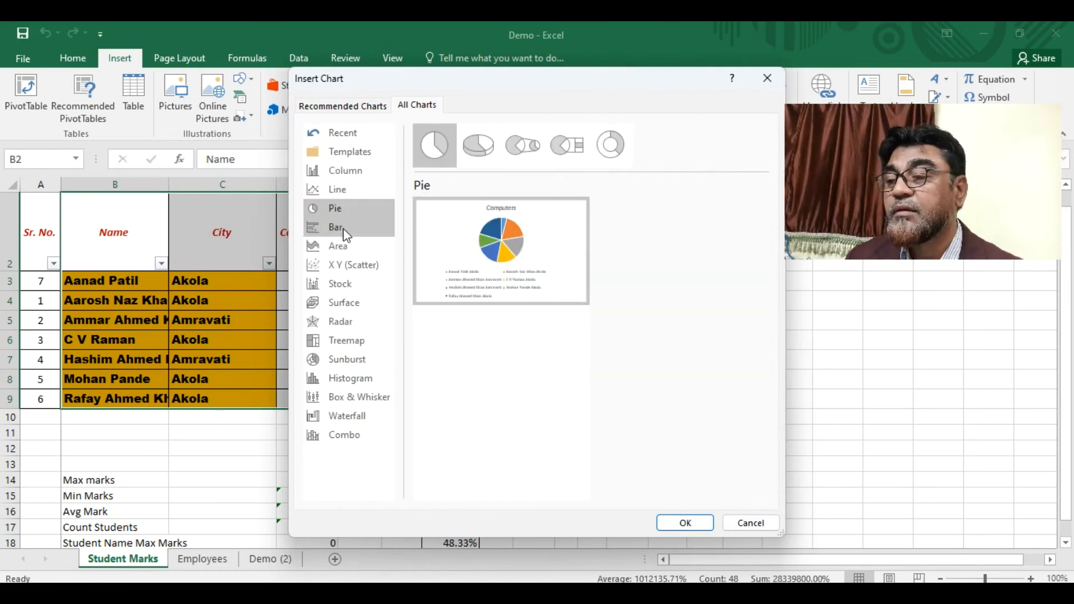
left_click(487, 150)
left_click(544, 151)
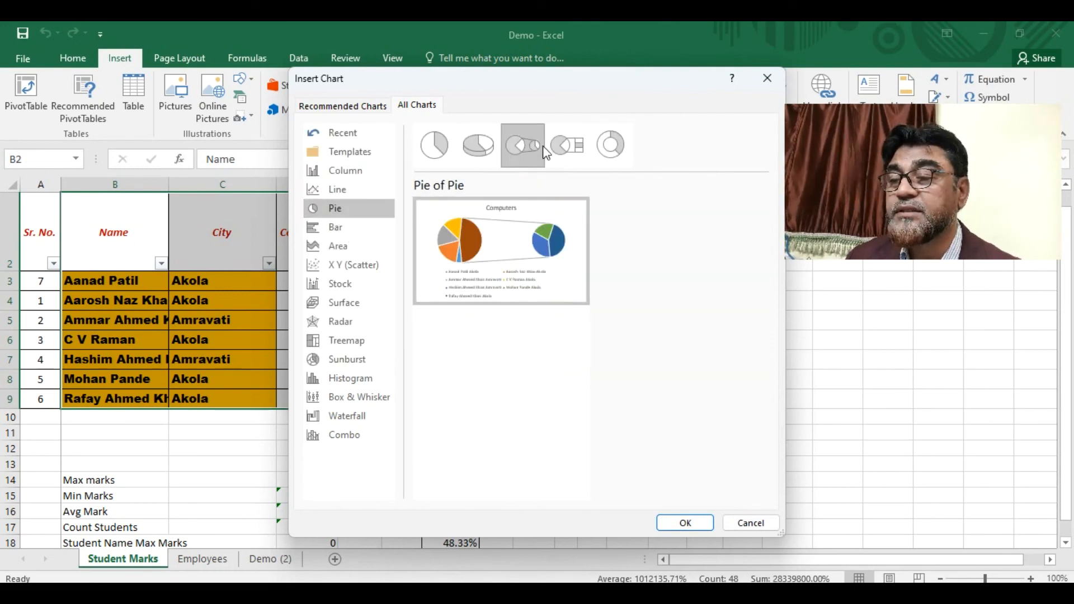
left_click(582, 147)
left_click(619, 140)
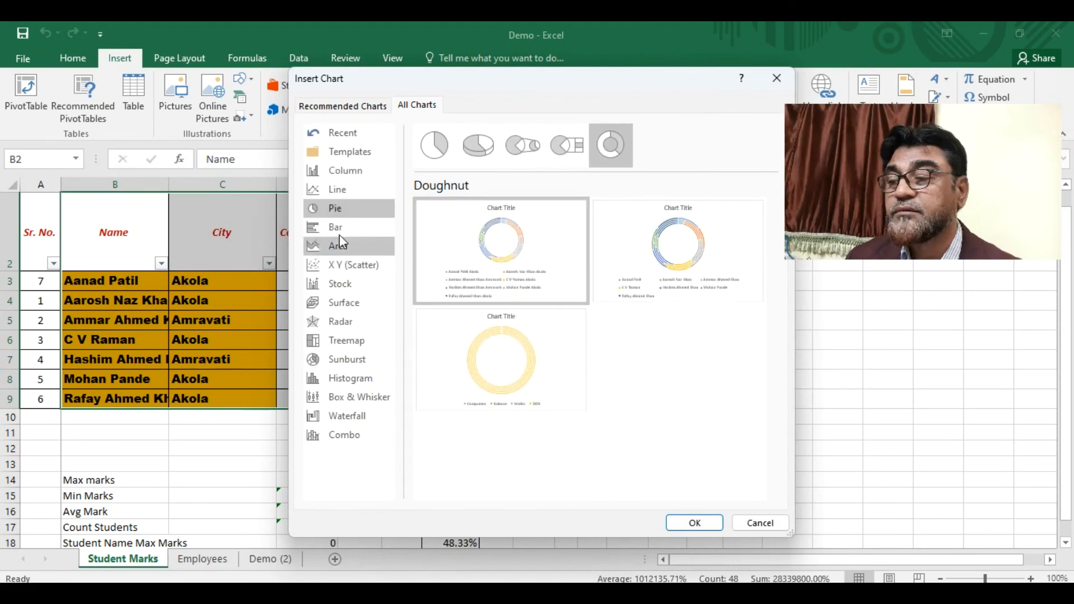
- Browse the Bar, Area, Scatter, Stock, Surface, Radar, Treemap, Sunburst, Histogram, Box, Waterfall and Combo charts
left_click(338, 228)
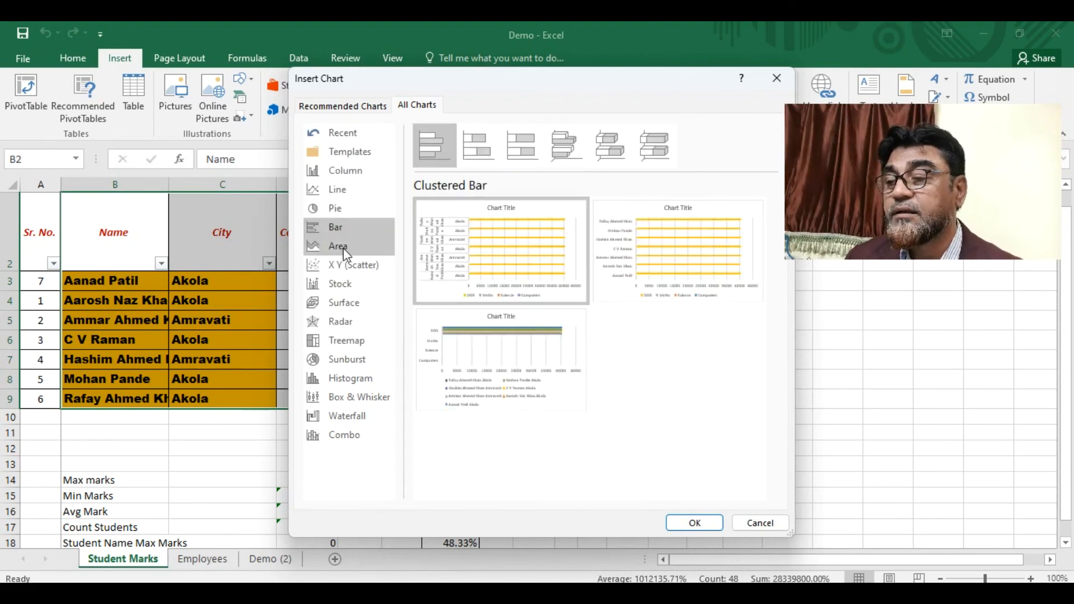
left_click(344, 247)
left_click(351, 267)
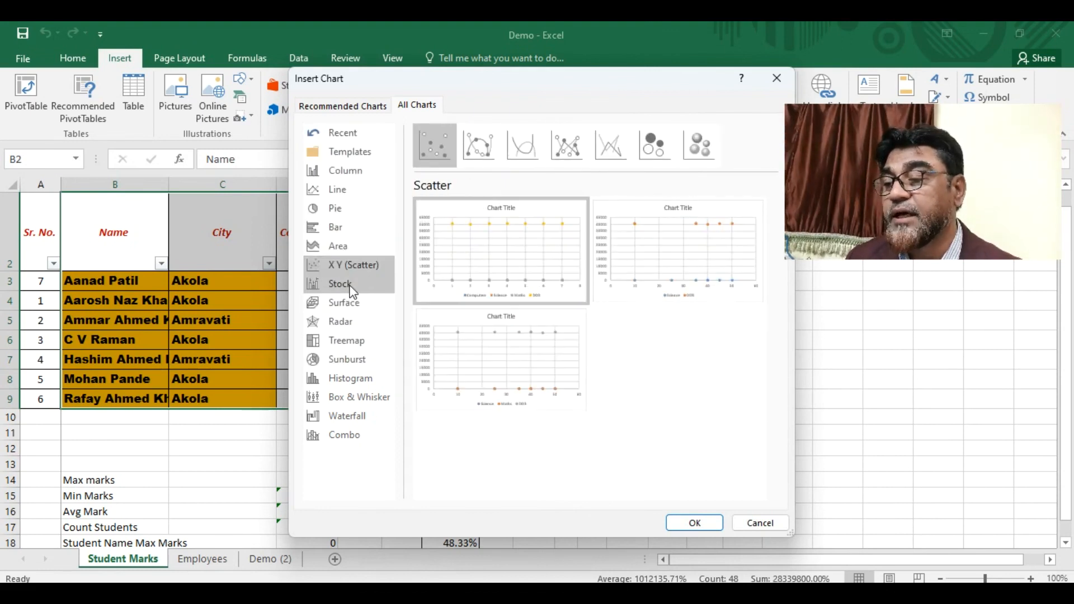
left_click(340, 284)
left_click(346, 302)
left_click(341, 322)
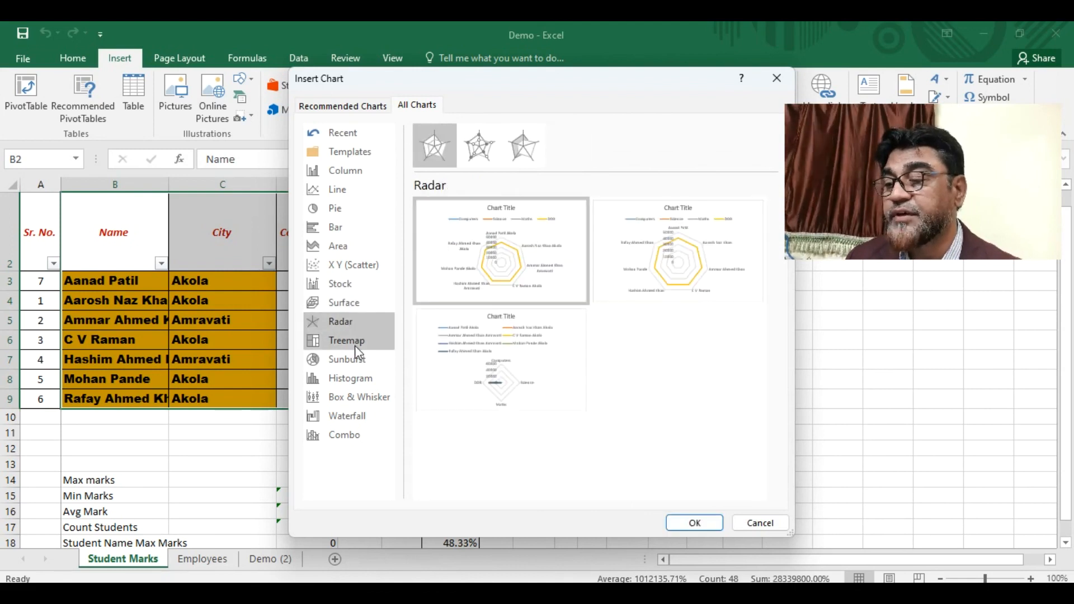
left_click(355, 342)
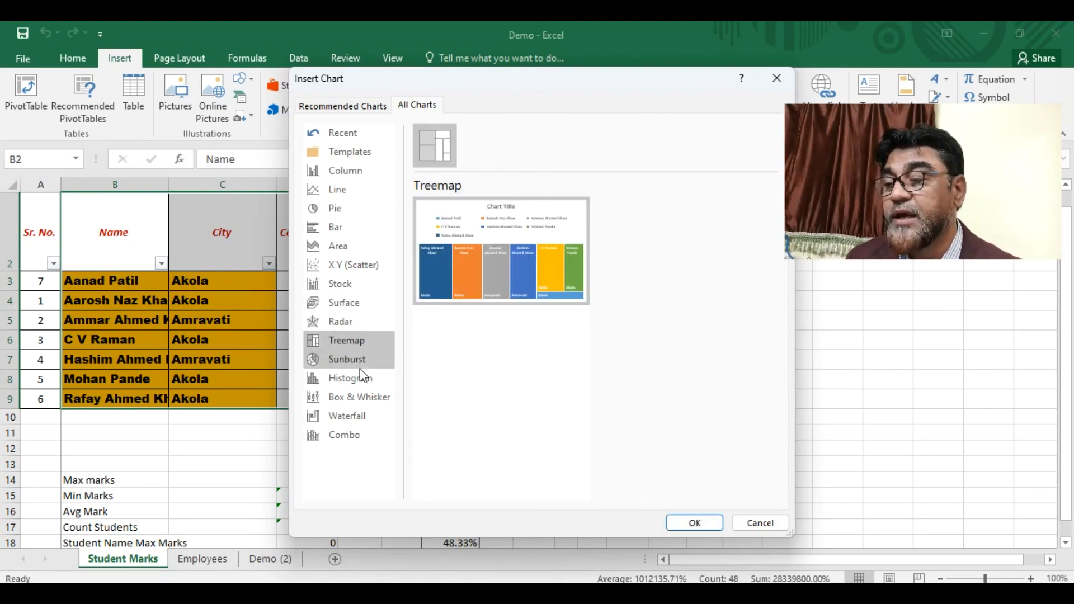
left_click(361, 363)
left_click(365, 386)
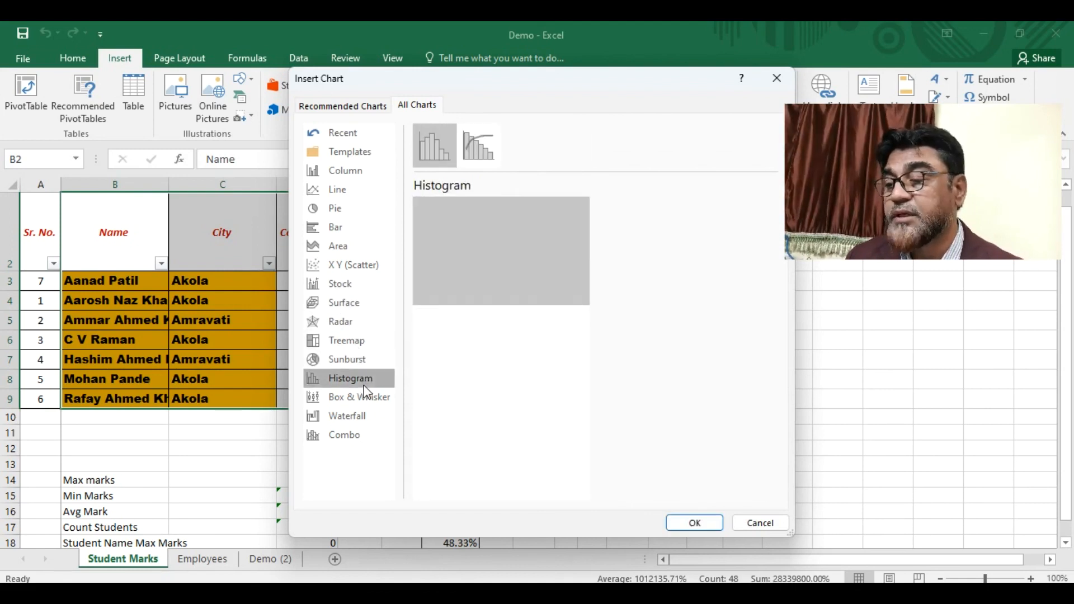
left_click(353, 399)
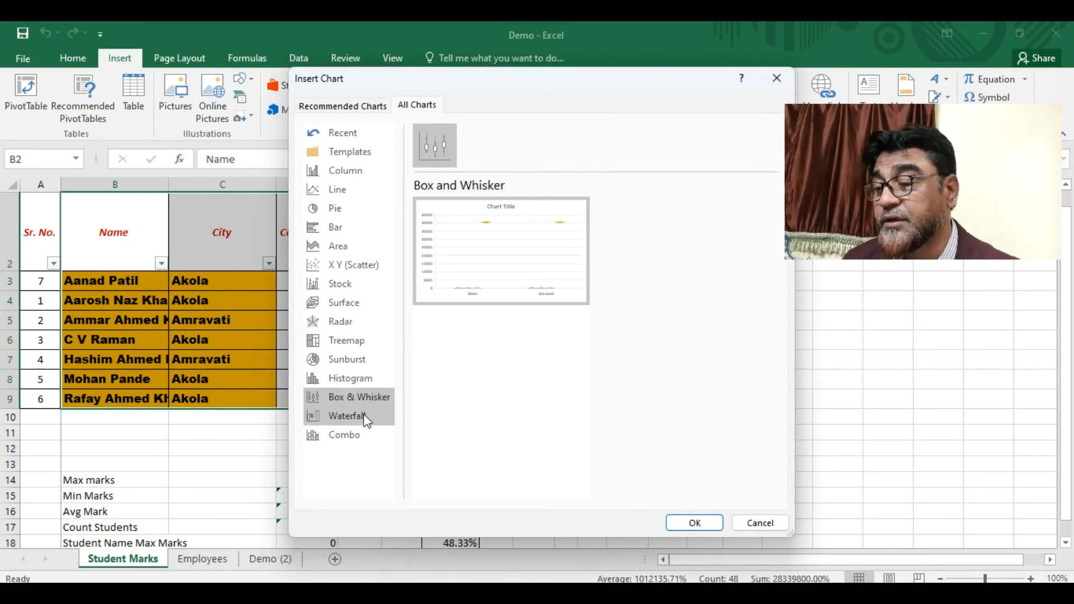
left_click(358, 418)
left_click(347, 442)
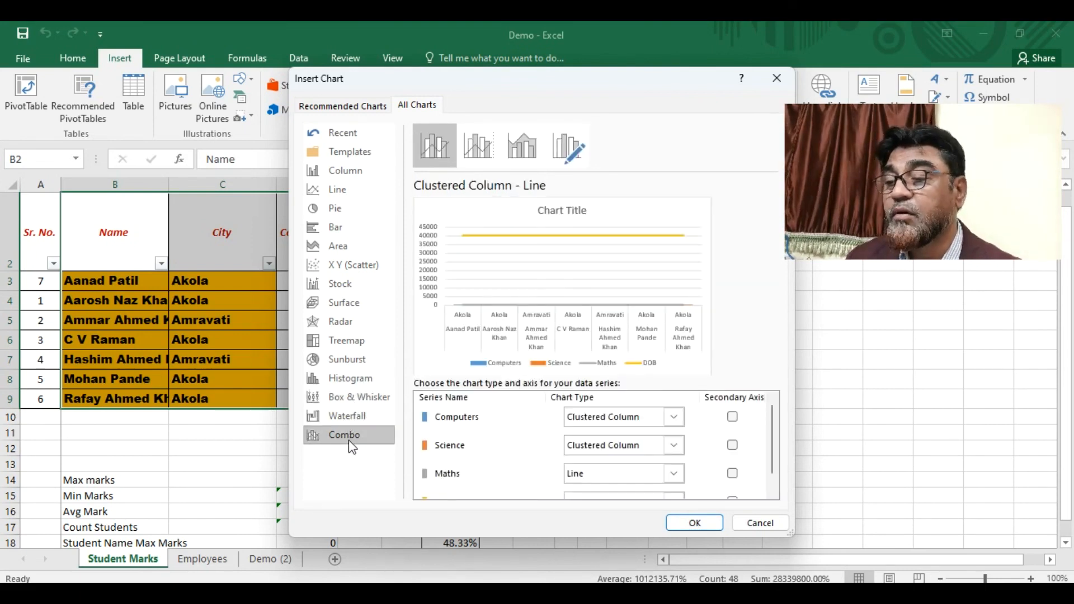
- Check Templates, preview the 3-D Stacked Column chart, and close without inserting
left_click(339, 155)
left_click(343, 171)
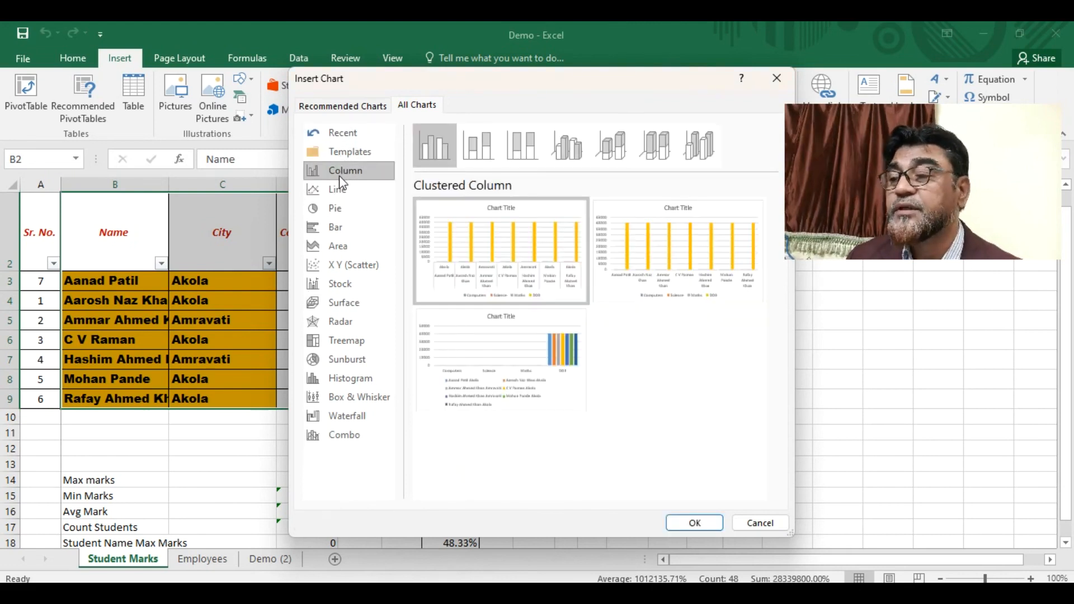
left_click(619, 150)
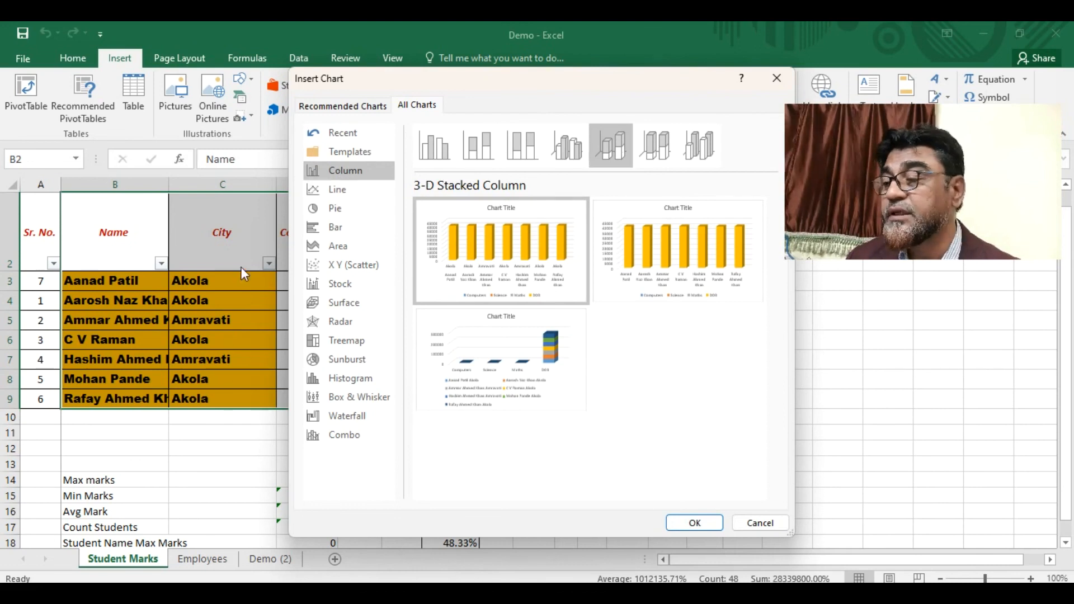
left_click(776, 78)
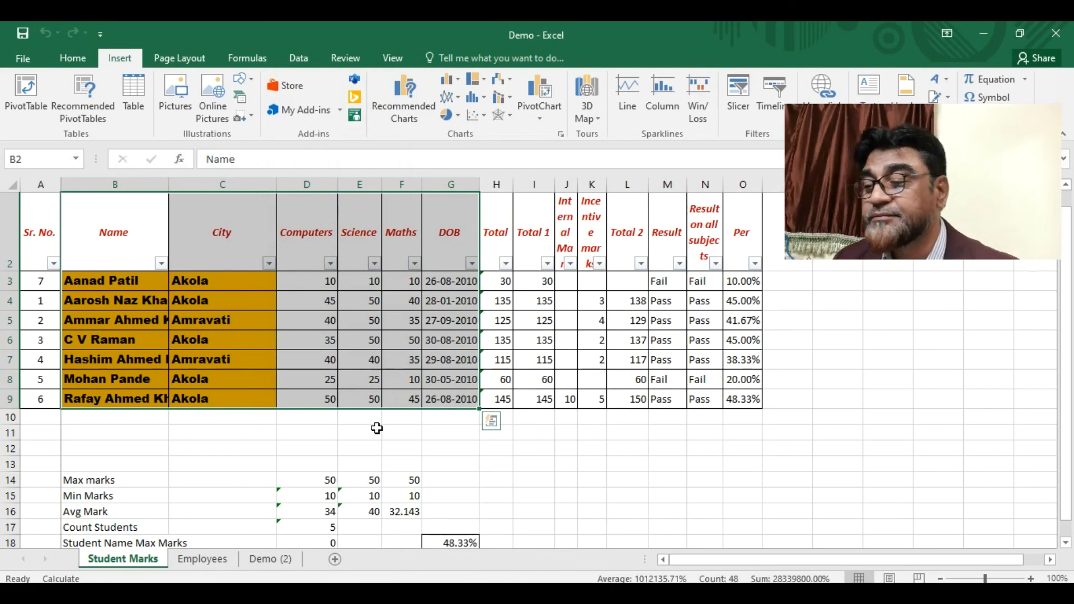
- Hide column C (City) via its right-click menu, then select the Name and Computers data
left_click_drag(138, 252, 243, 381)
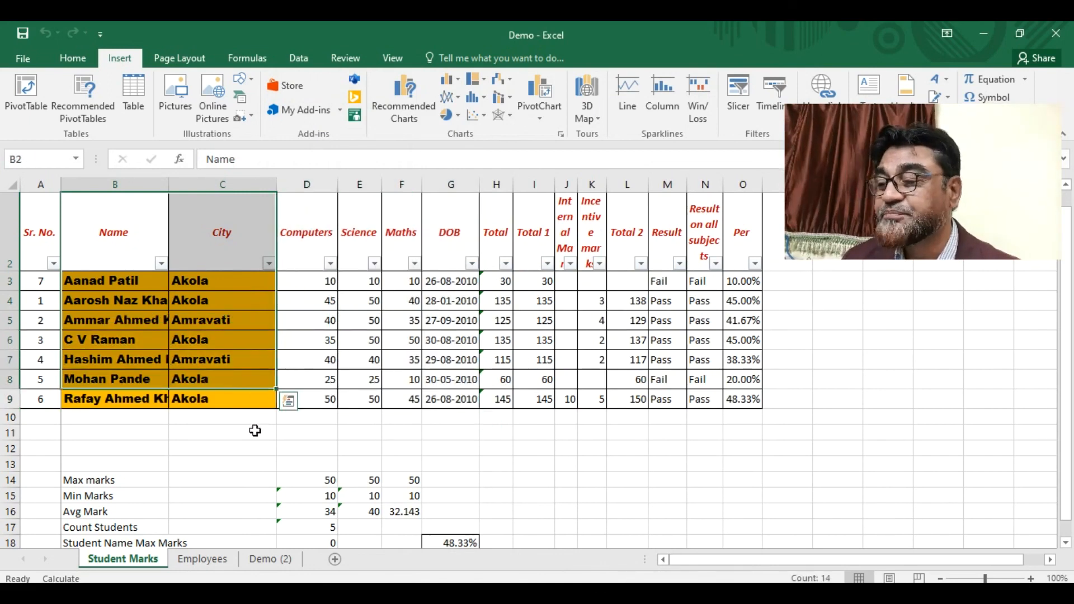
left_click(254, 431)
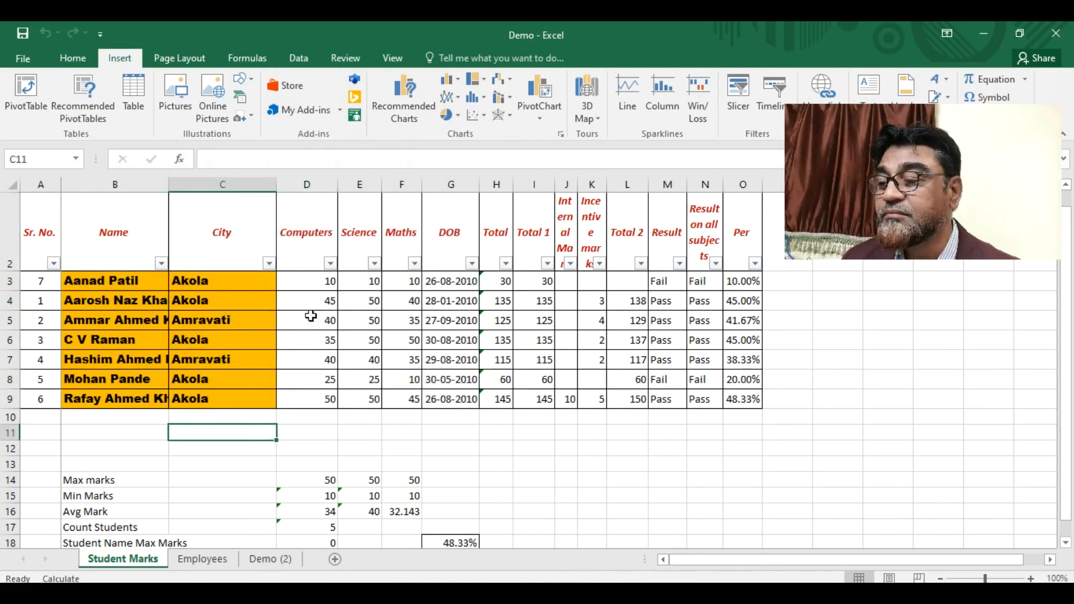
left_click(216, 187)
right_click(217, 187)
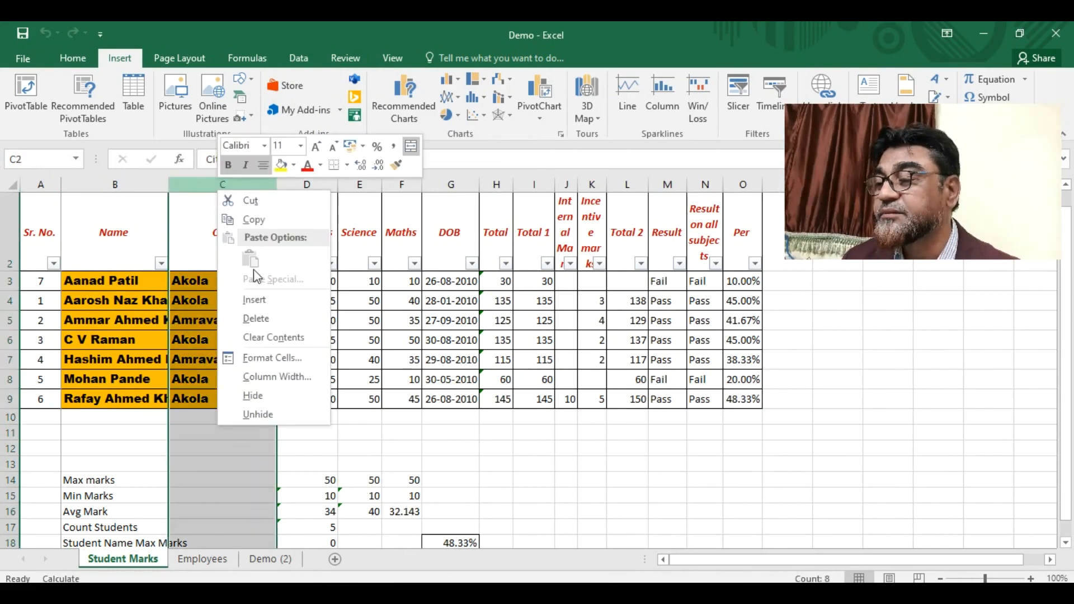
left_click(267, 397)
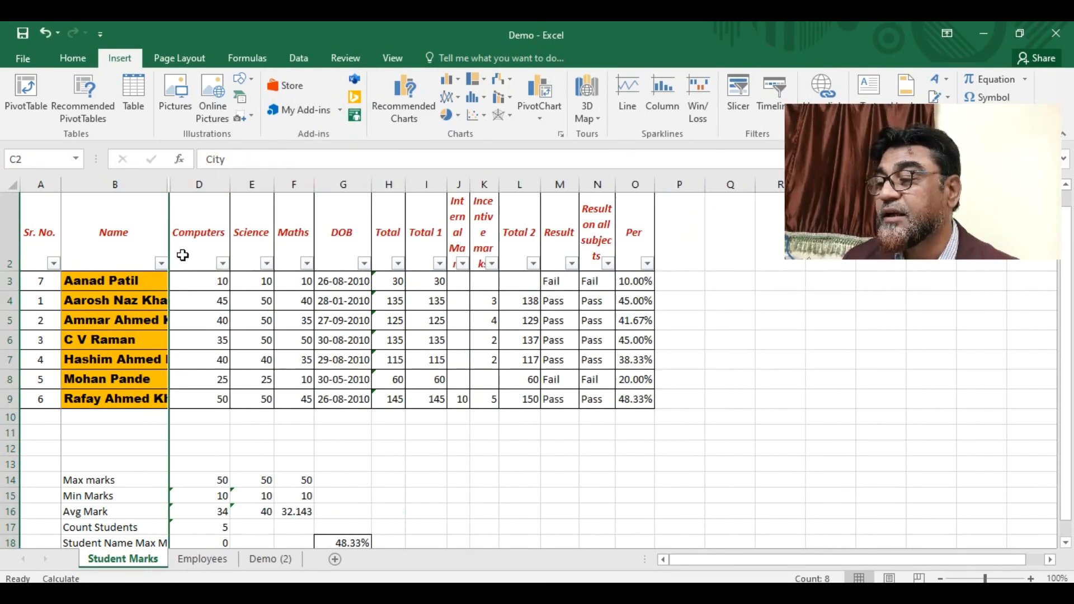
left_click_drag(84, 230, 222, 403)
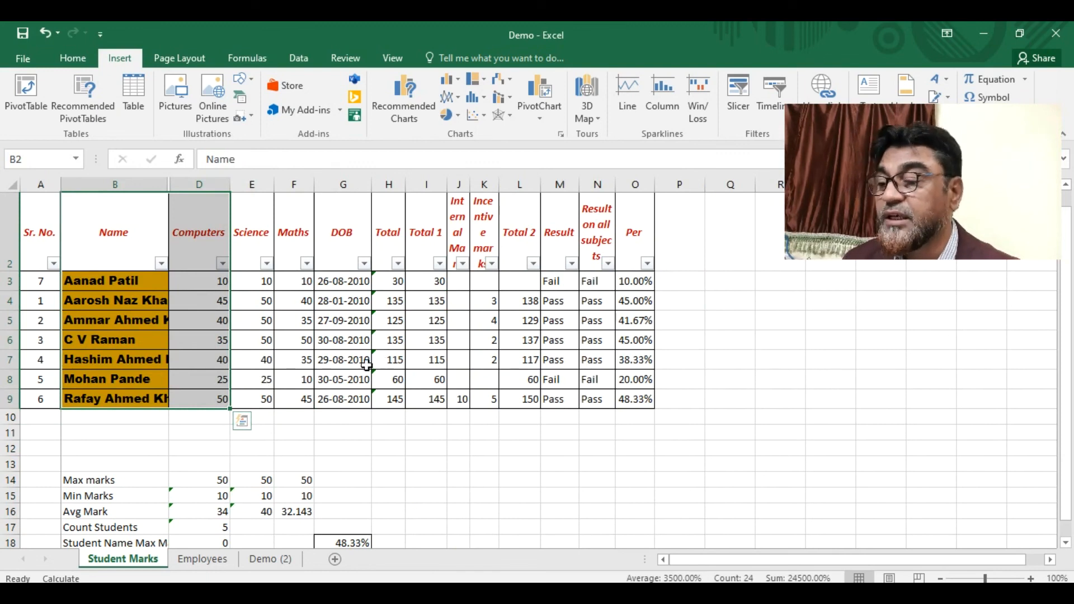
- Extend the selection across the marks and insert a 3-D Stacked Column chart stacking students per column
left_click(398, 400, "shift")
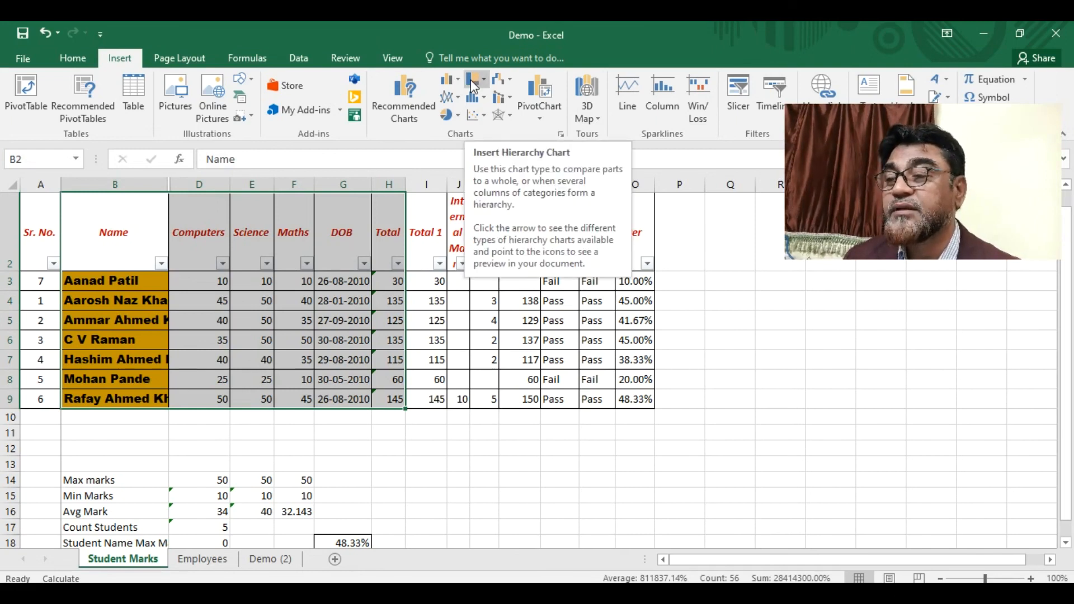
left_click(482, 99)
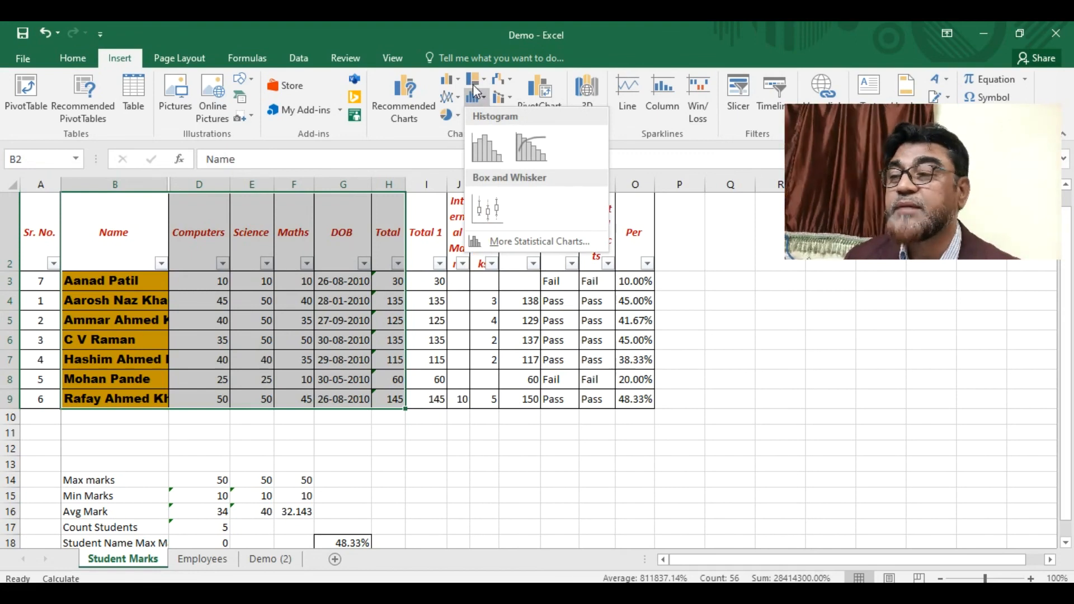
left_click(411, 96)
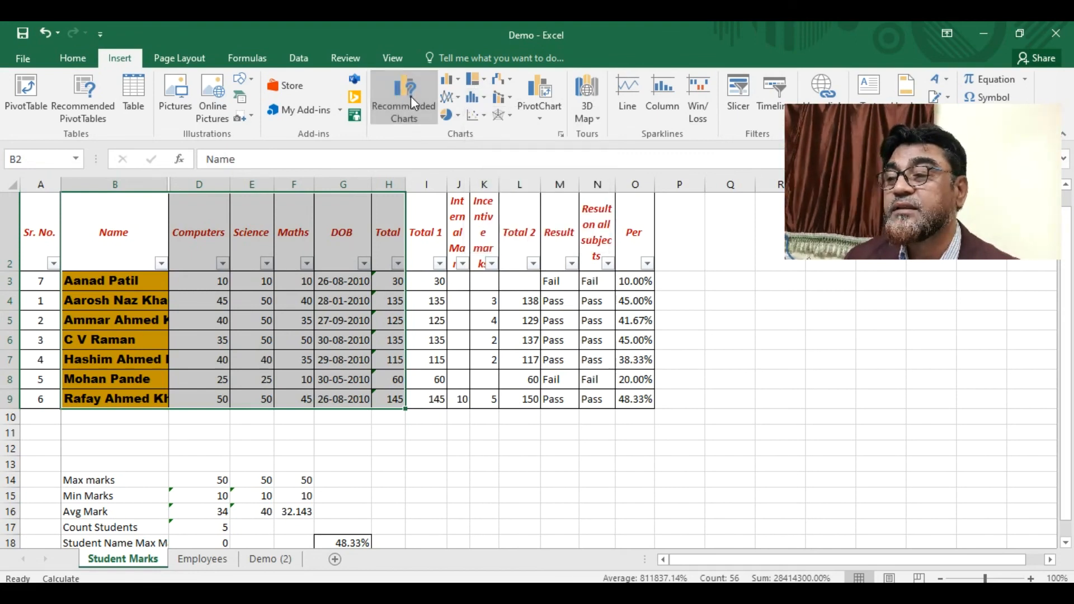
left_click(410, 96)
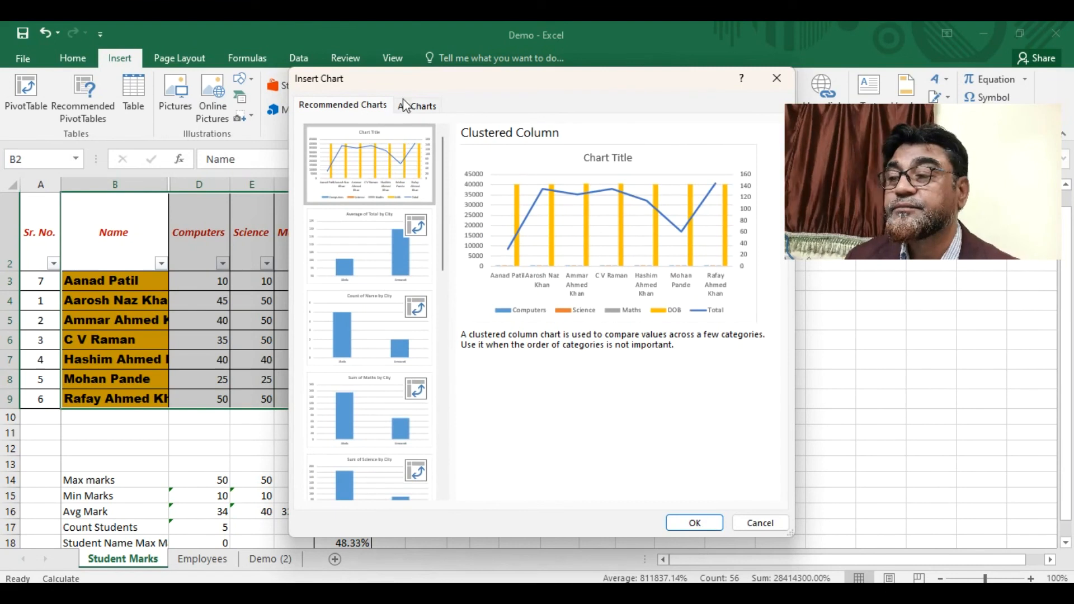
left_click(398, 106)
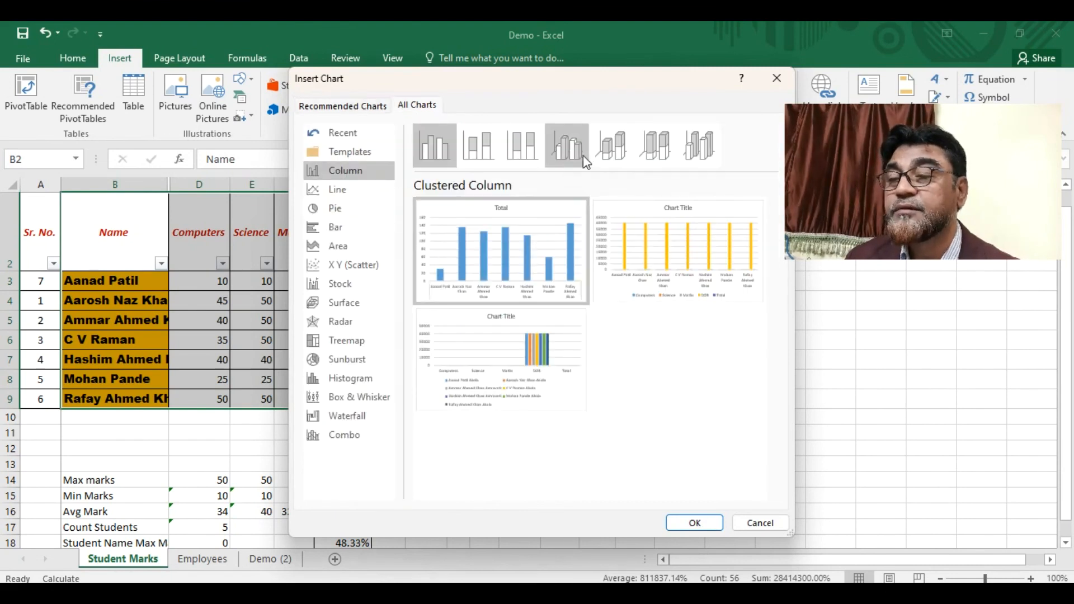
left_click(601, 145)
left_click(731, 257)
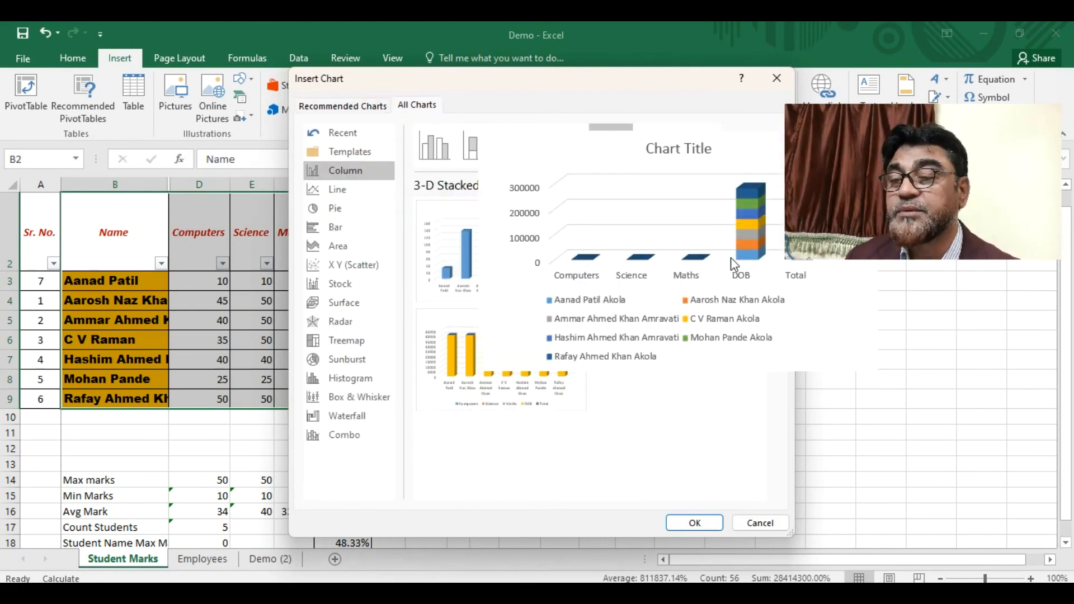
left_click(696, 524)
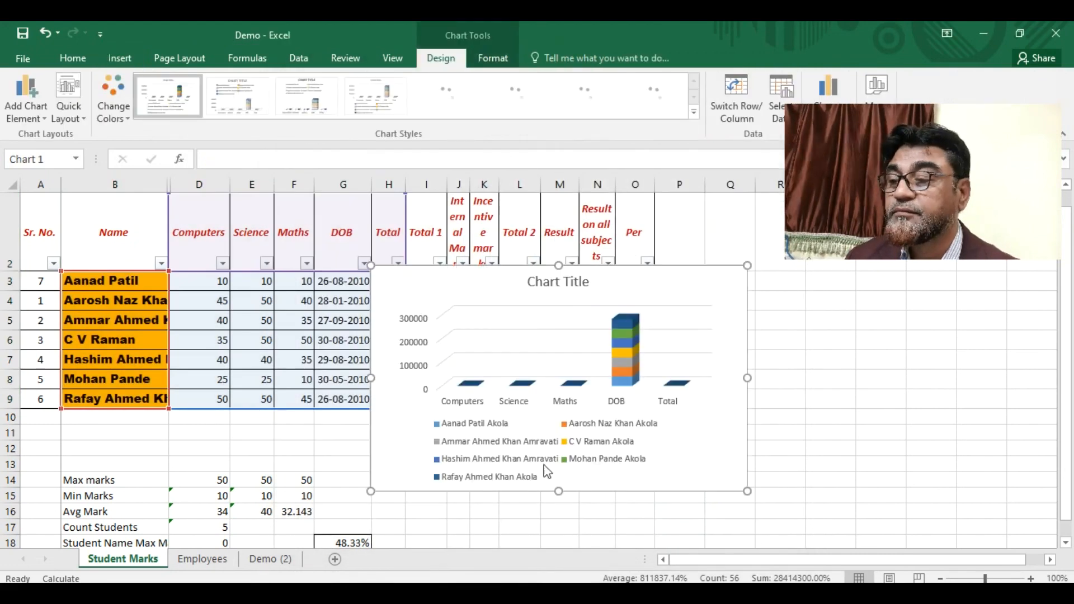
- Insert a 3-D Stacked Column chart of the Name-to-Maths marks and enlarge it
left_click_drag(370, 491, 295, 542)
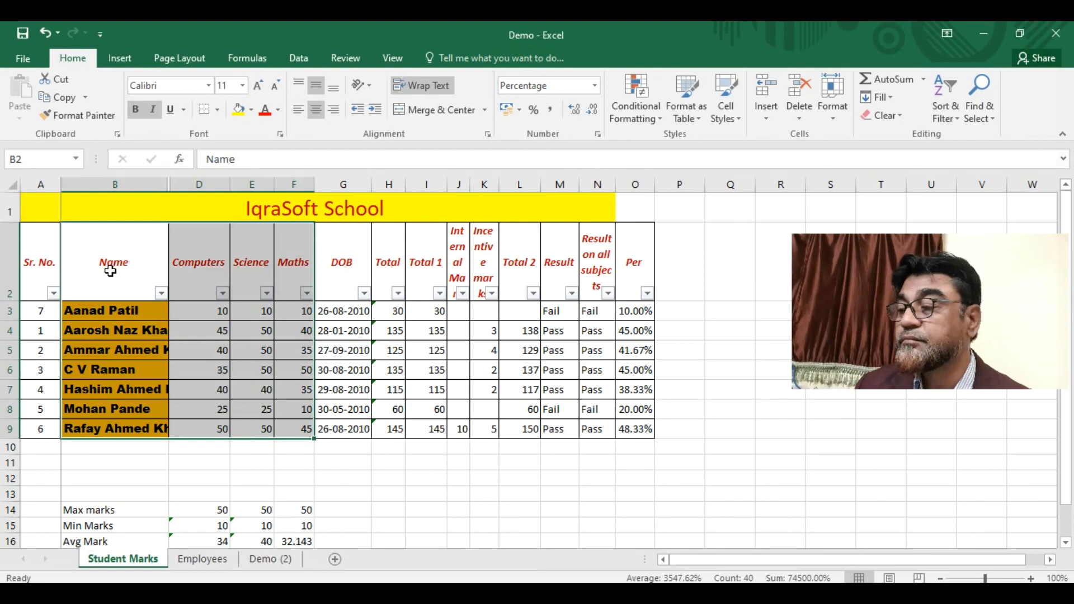
left_click(120, 61)
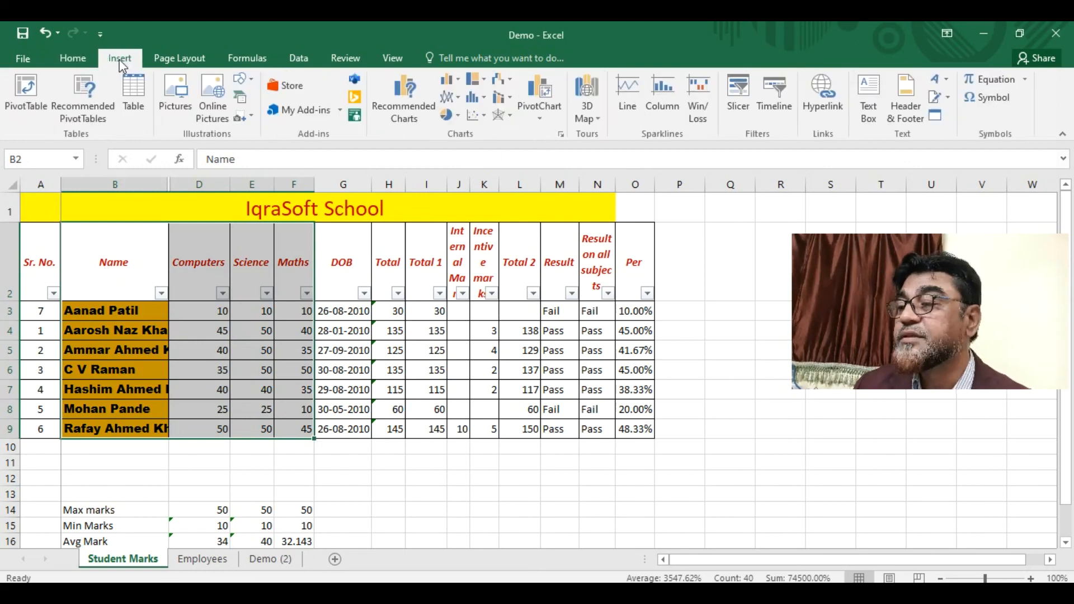
left_click(409, 93)
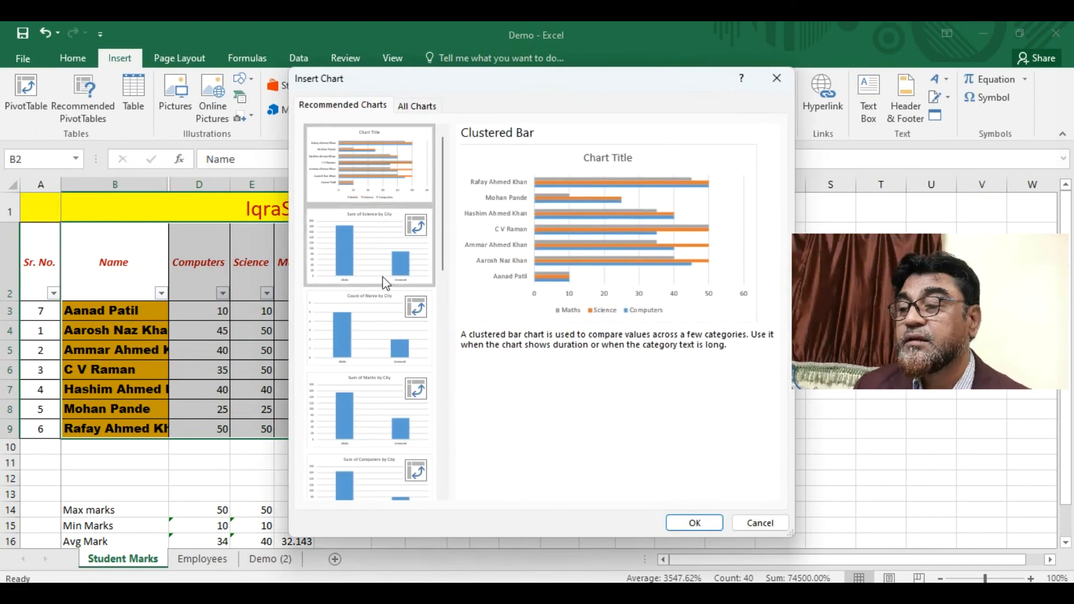
left_click(417, 106)
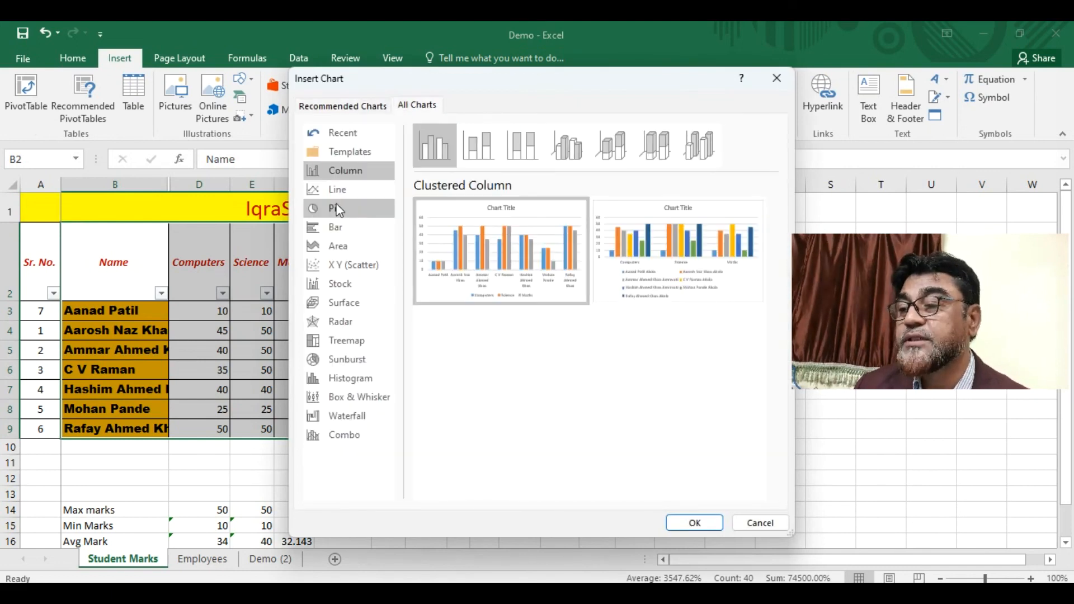
left_click(624, 159)
mouse_move(683, 243)
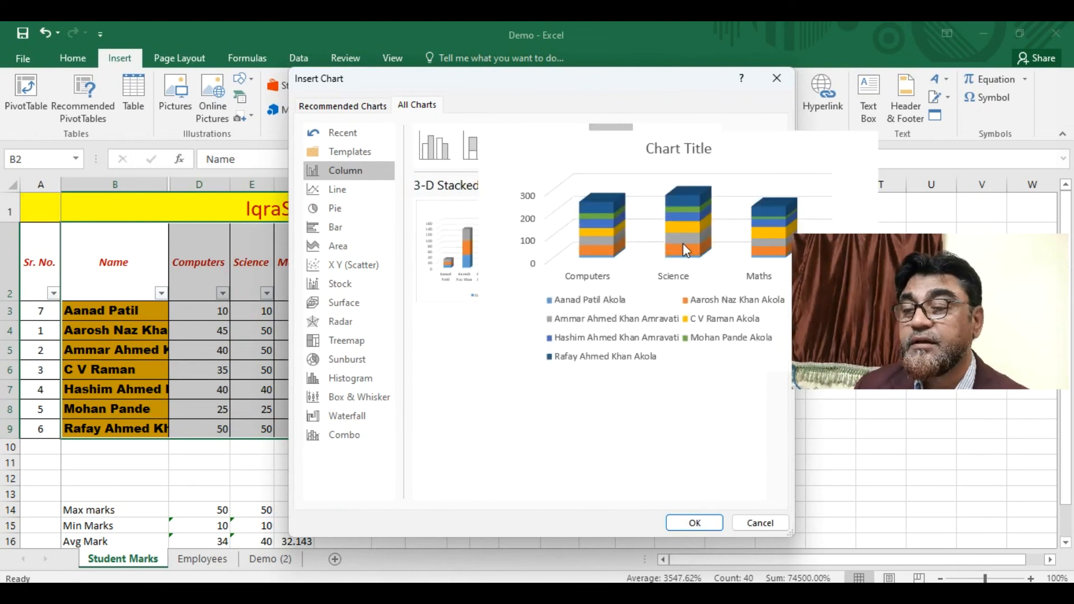
left_click(692, 521)
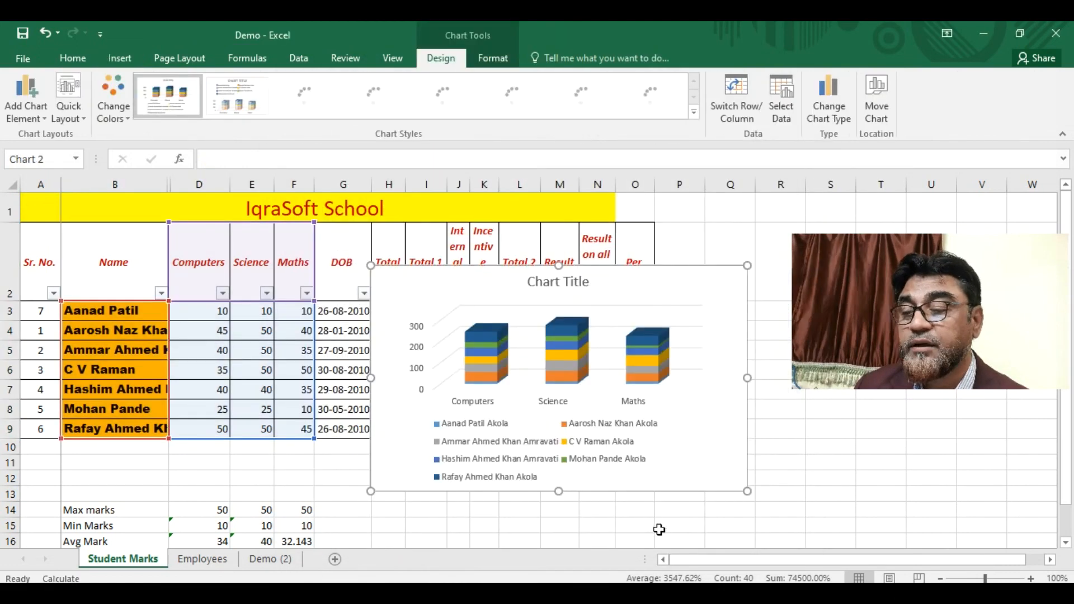
left_click_drag(371, 492, 347, 527)
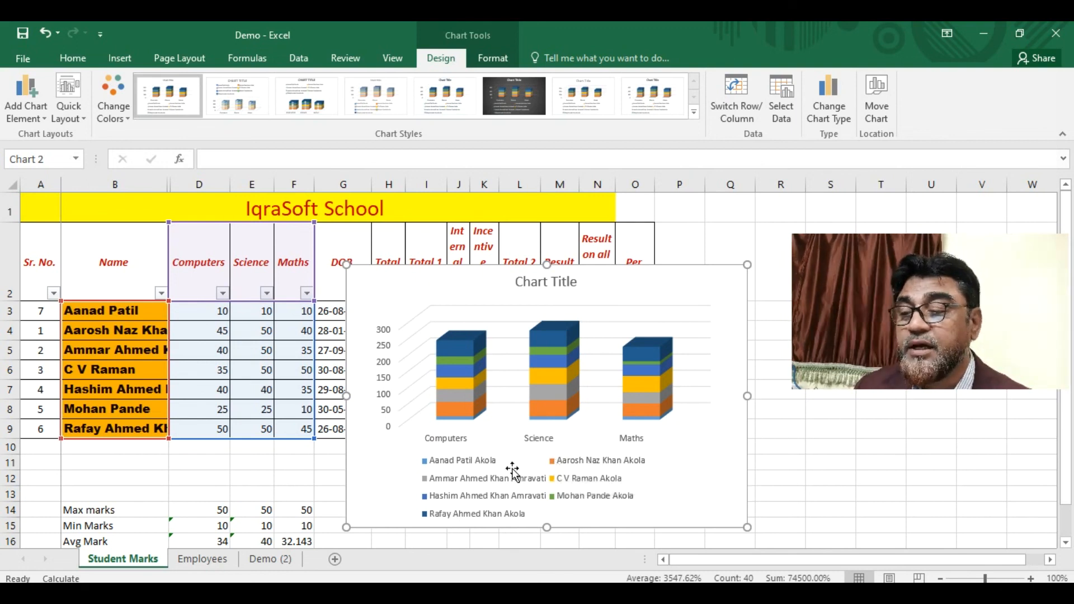
- Inspect the chart's plot area, side wall, data series formatting and category axis
mouse_move(464, 383)
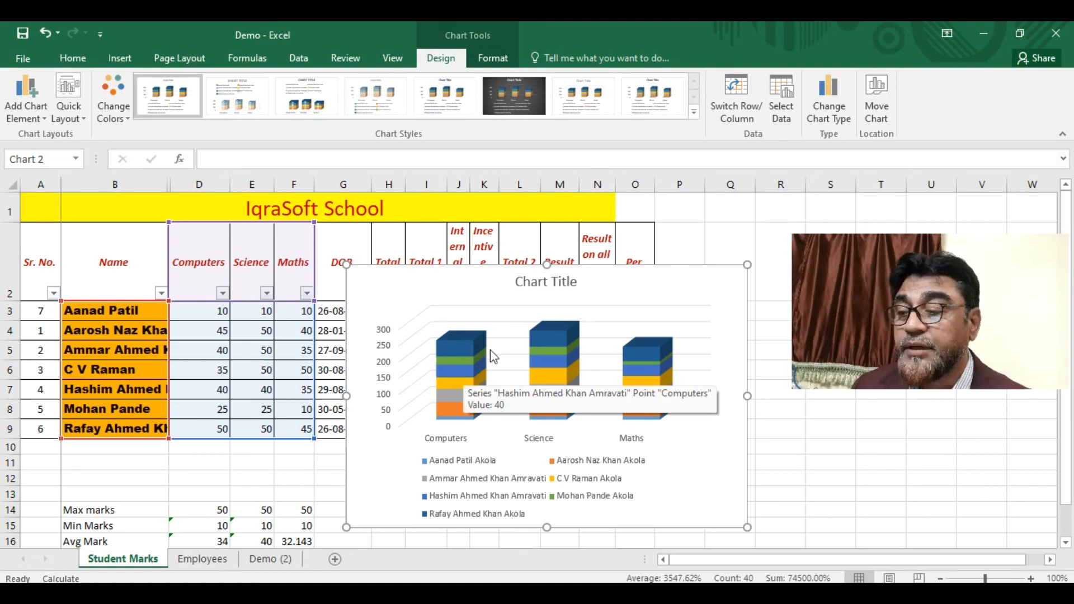
left_click(519, 330)
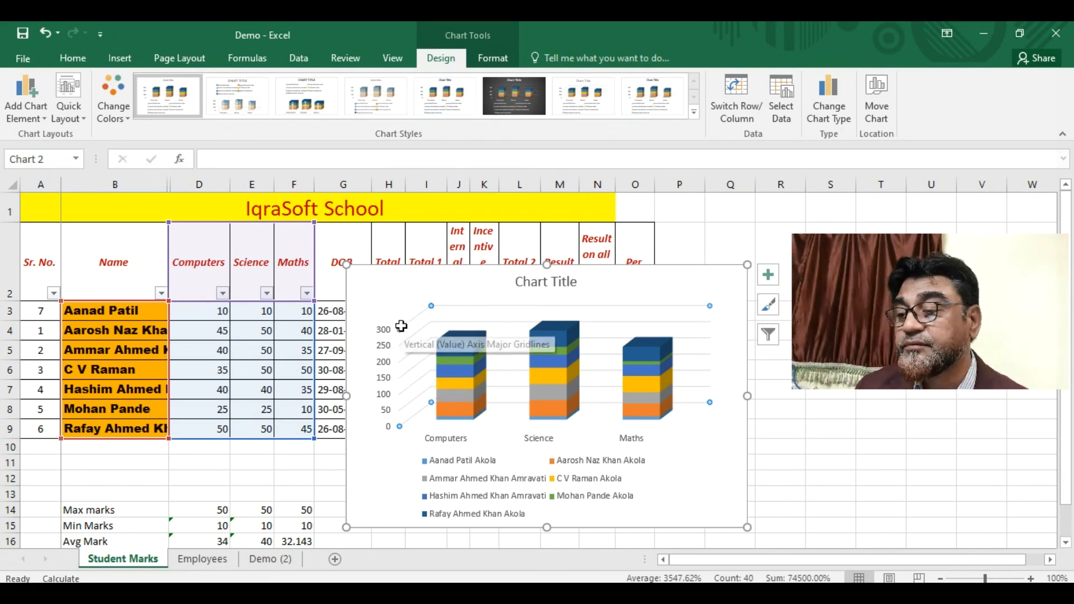
left_click(433, 304)
double_click(485, 345)
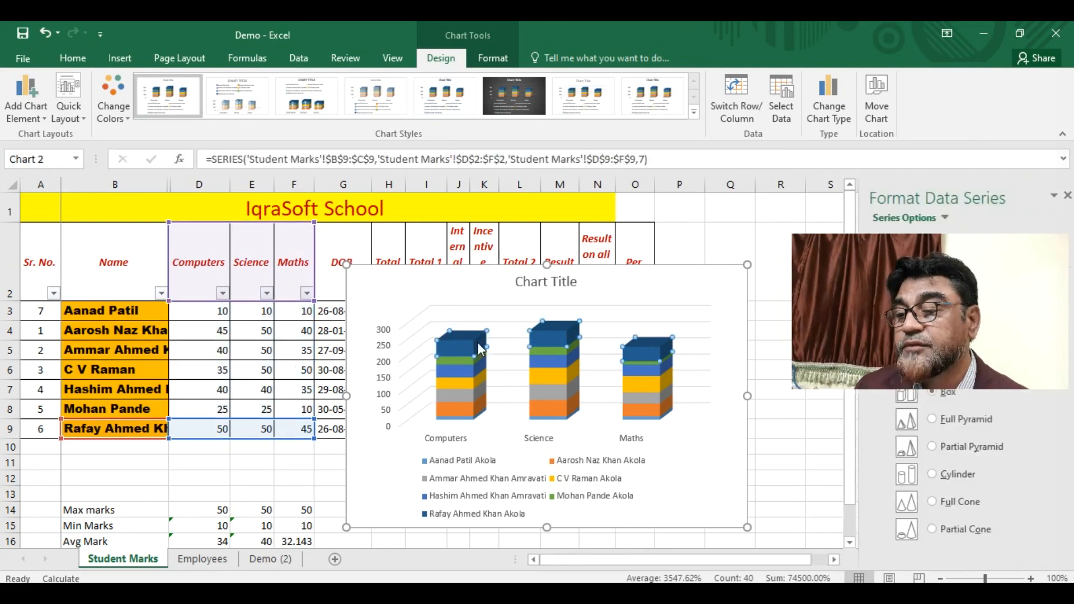
left_click(460, 440)
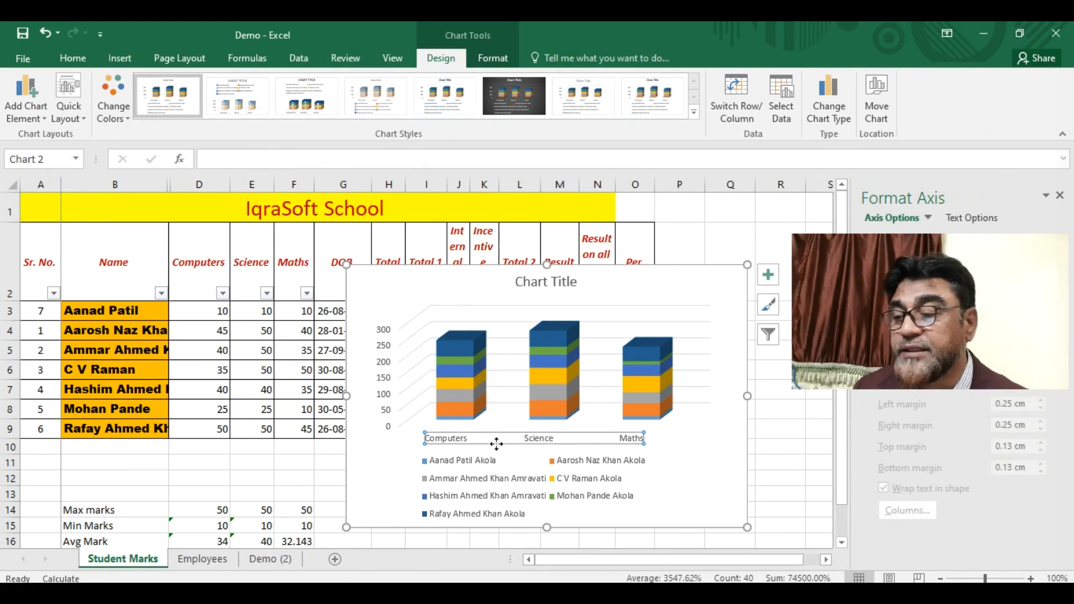
- Select the legend, resize and move it below the Computers column, then delete it
left_click(486, 470)
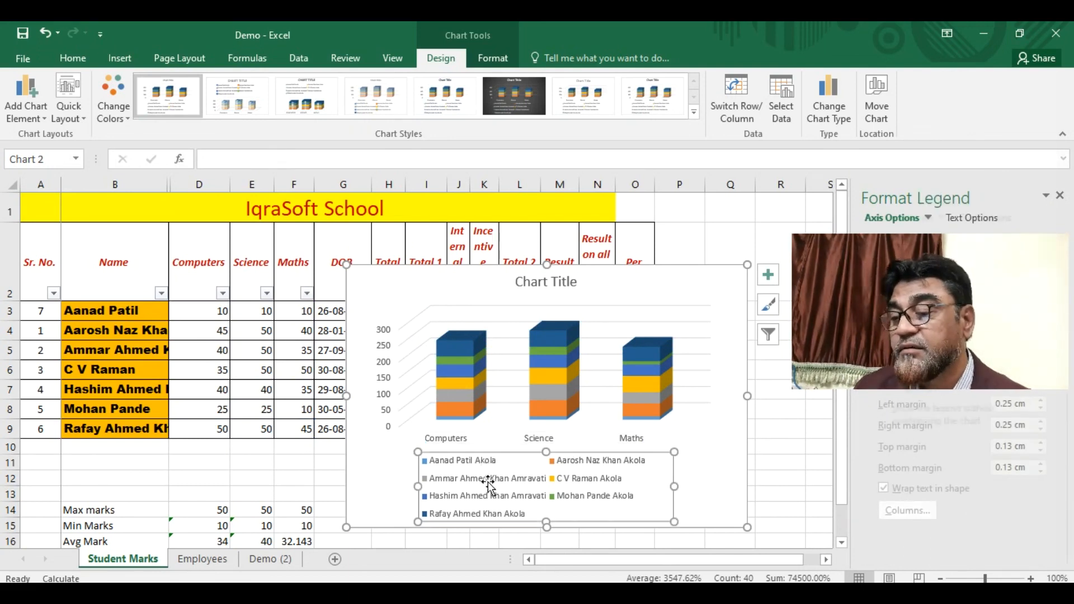
left_click_drag(675, 492, 720, 487)
left_click_drag(578, 462, 574, 294)
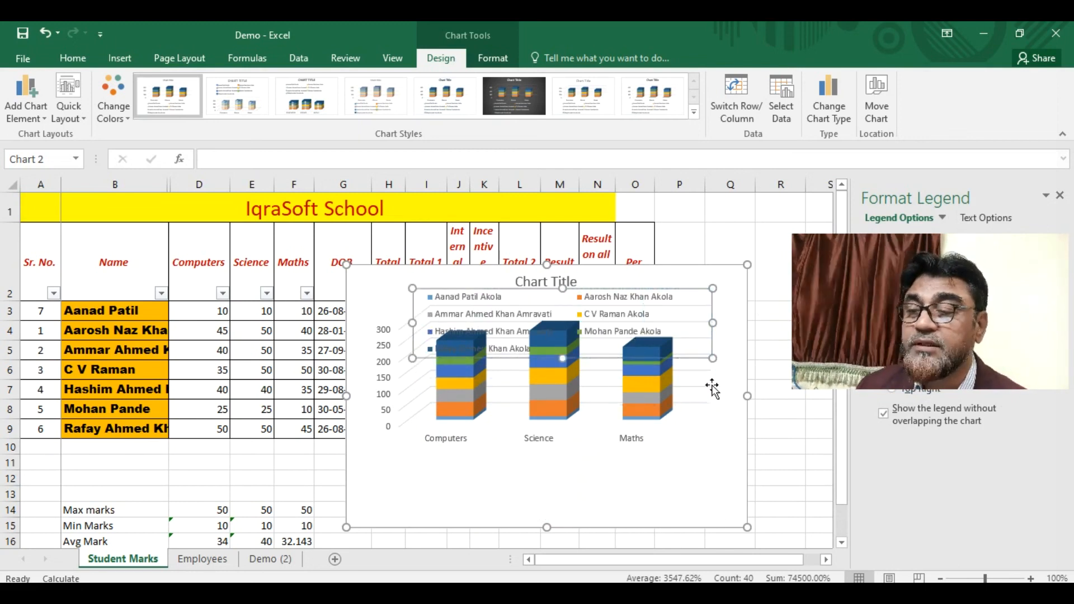
left_click_drag(695, 361, 489, 490)
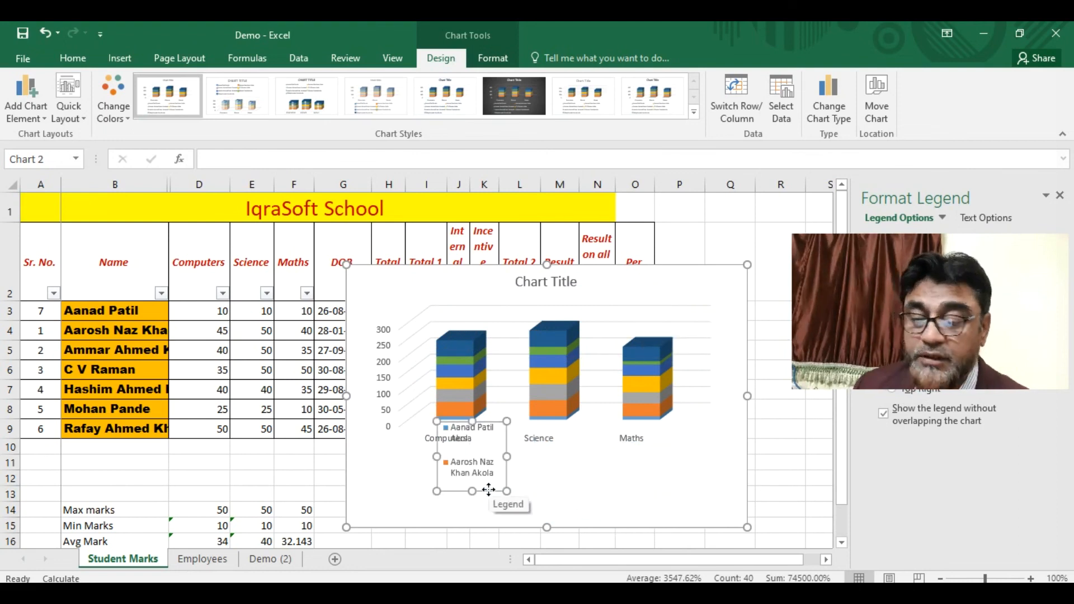
key("Delete")
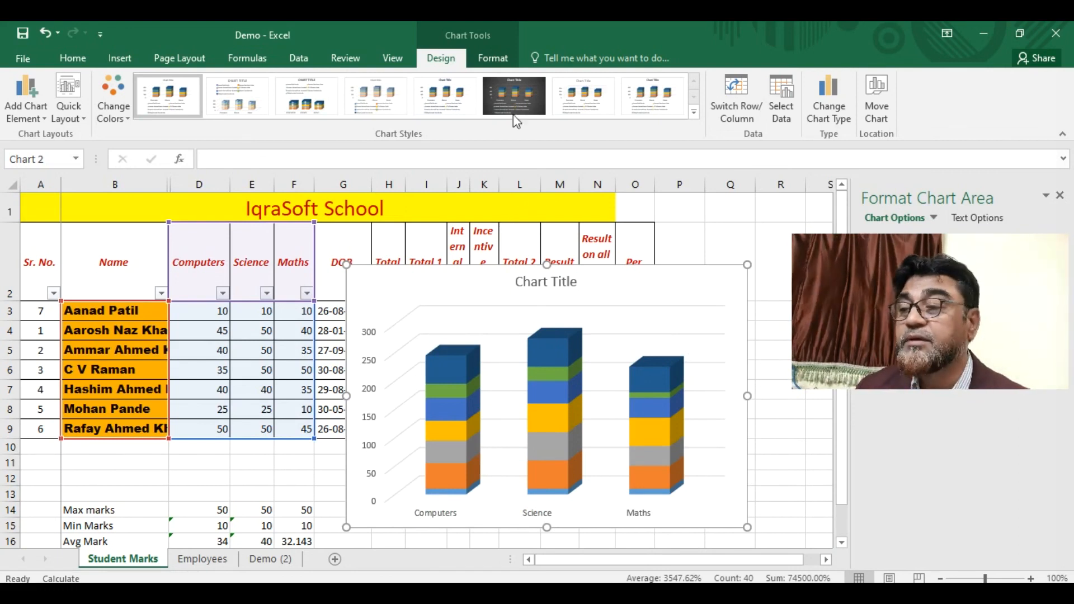
- Try several chart styles, then return to the first chart style
left_click(446, 98)
left_click(512, 90)
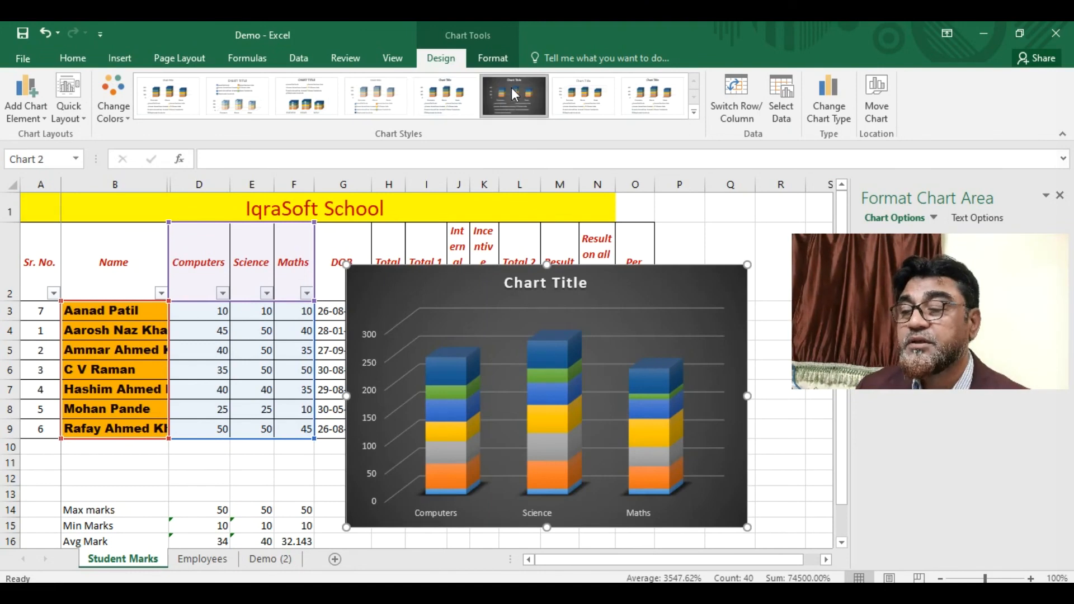
left_click(585, 95)
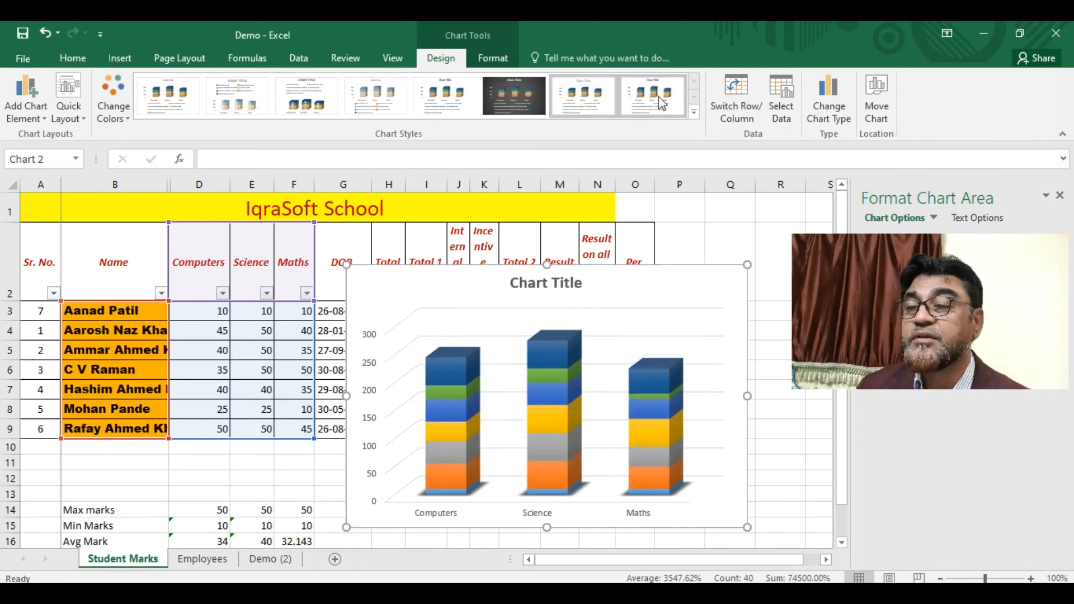
left_click(657, 96)
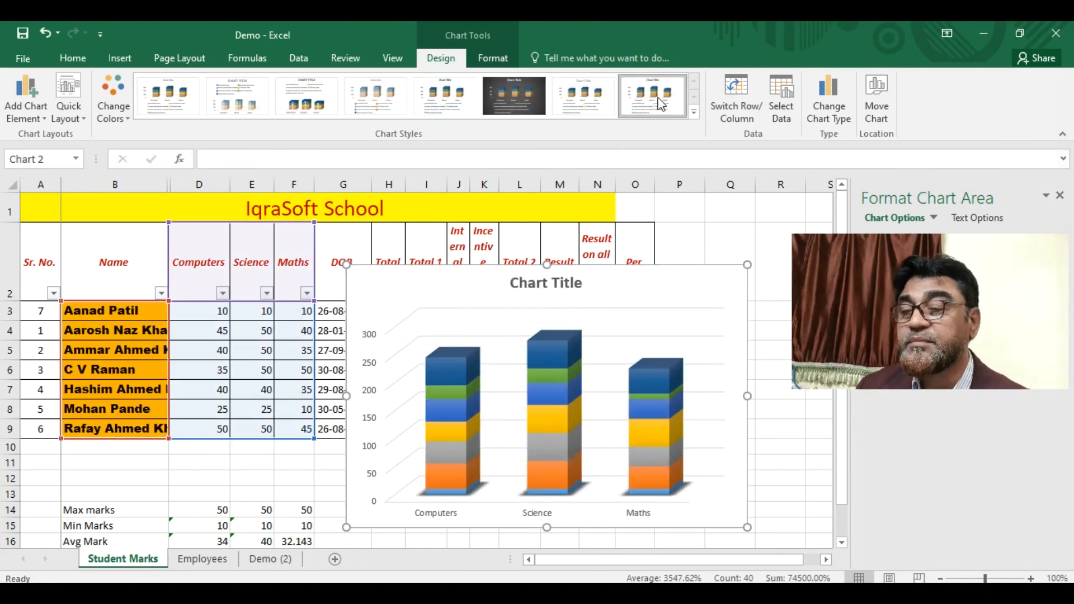
left_click(185, 110)
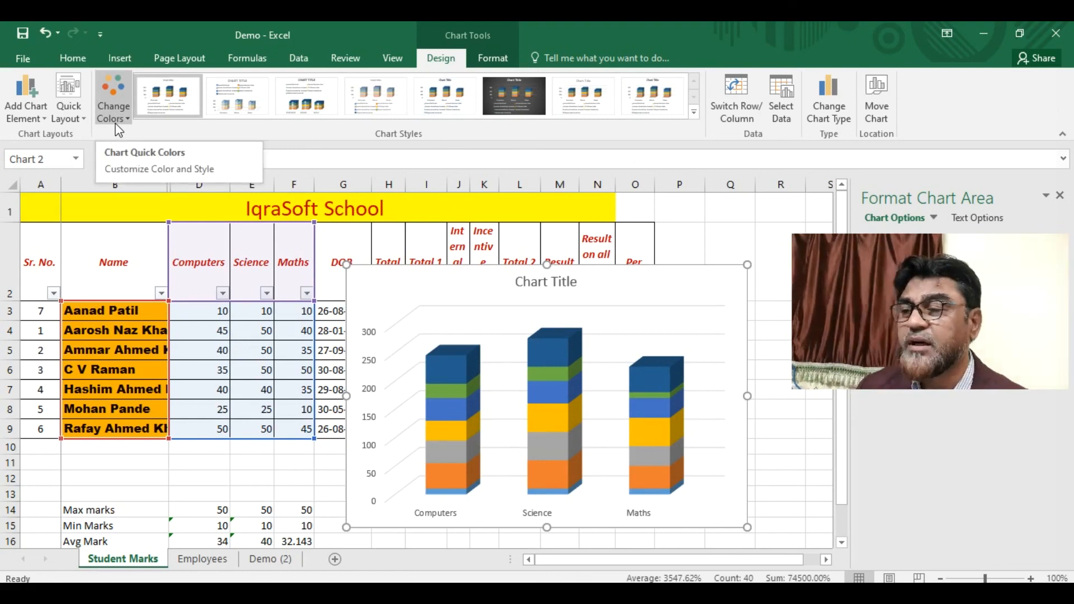
- Apply Quick Layout 5 with a data table, then cut the chart off the sheet
left_click(81, 120)
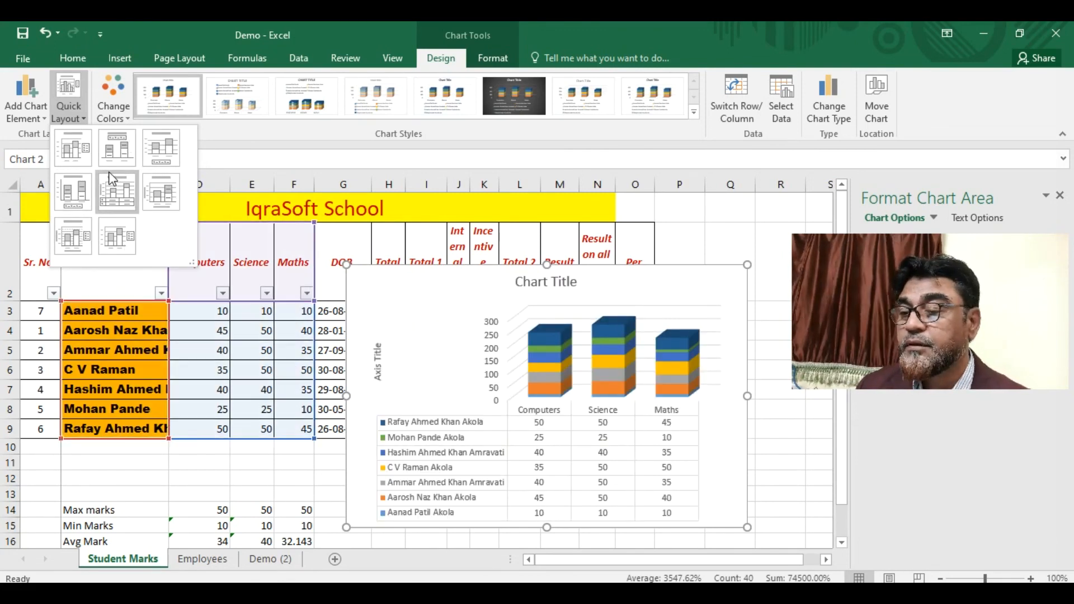
left_click(111, 178)
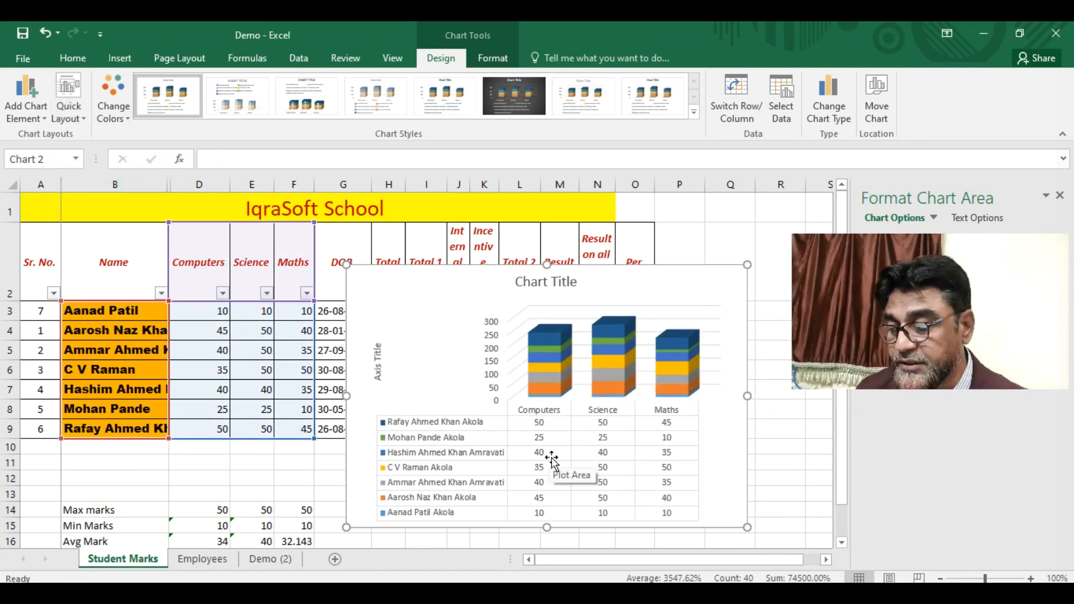
key("Delete")
left_click(651, 326)
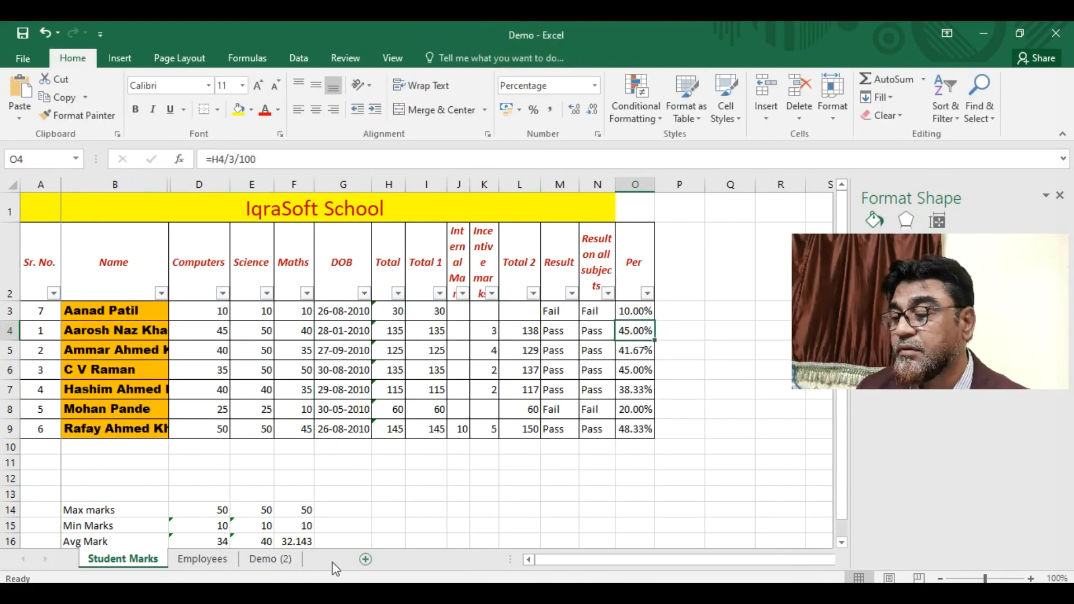
- Paste the chart at cell C5 on a new blank sheet
left_click(334, 561)
left_click(163, 271)
key("ctrl+v")
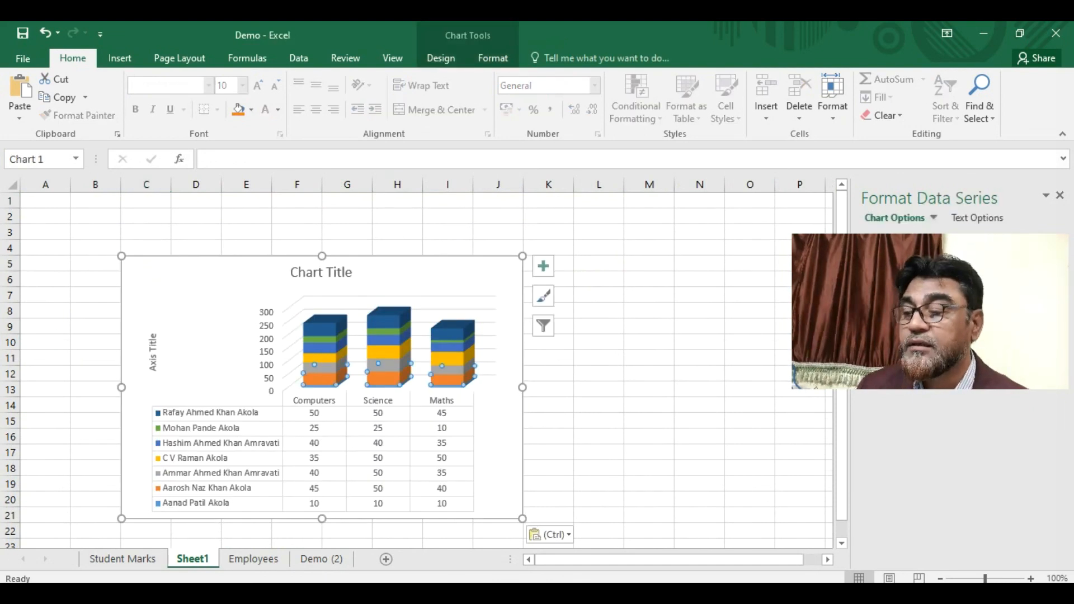
- Rename the new sheet to 'Chart'
double_click(198, 559)
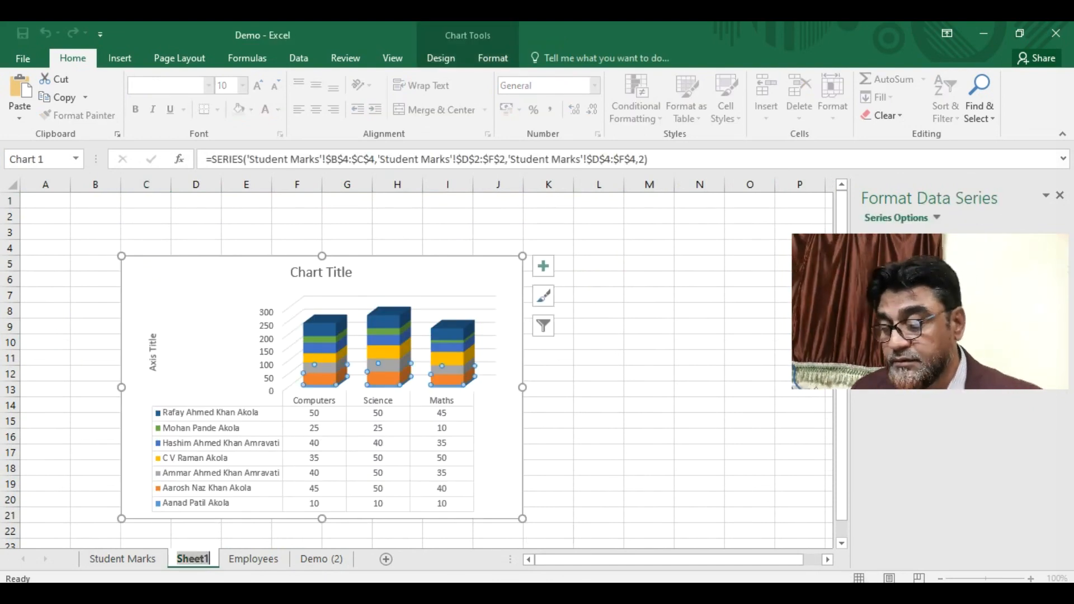
type("Chart")
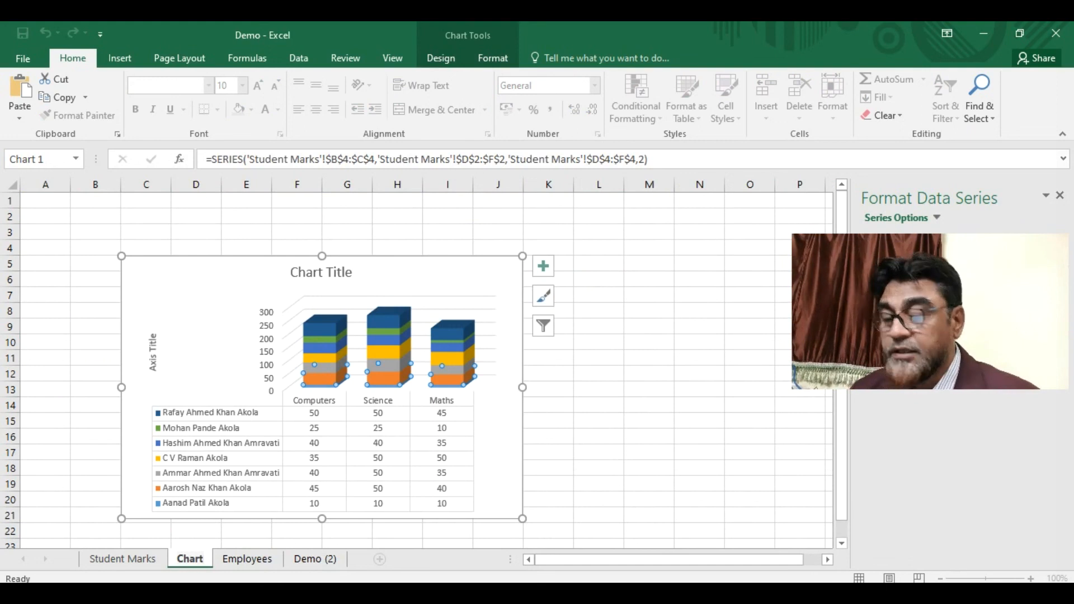
key("Return")
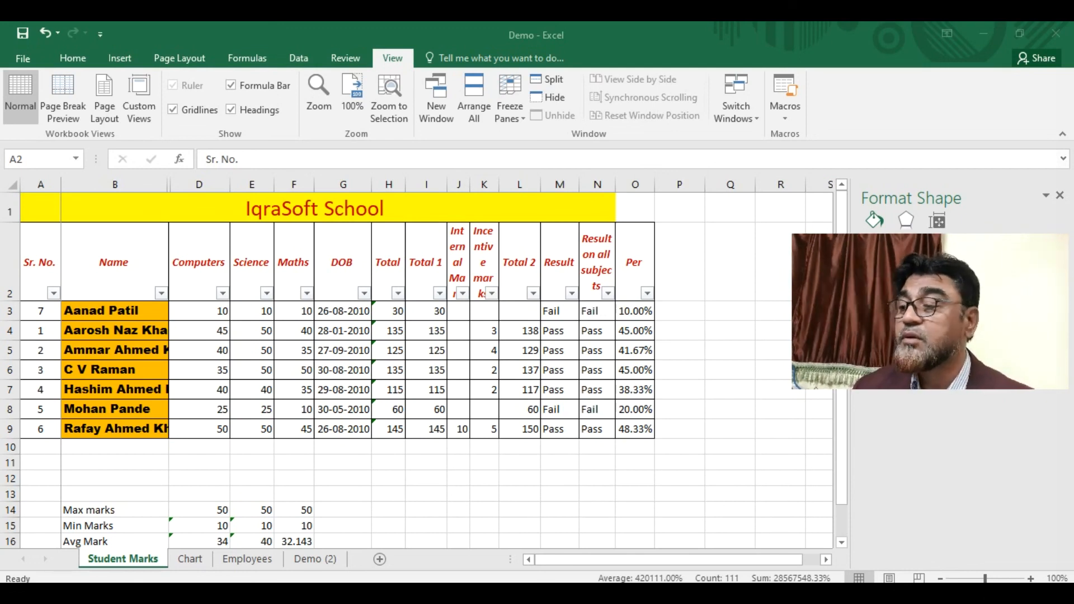
- Start recording macro 'myMacro' with shortcut Ctrl+Shift+R and description 'Demonstration'
left_click(791, 138)
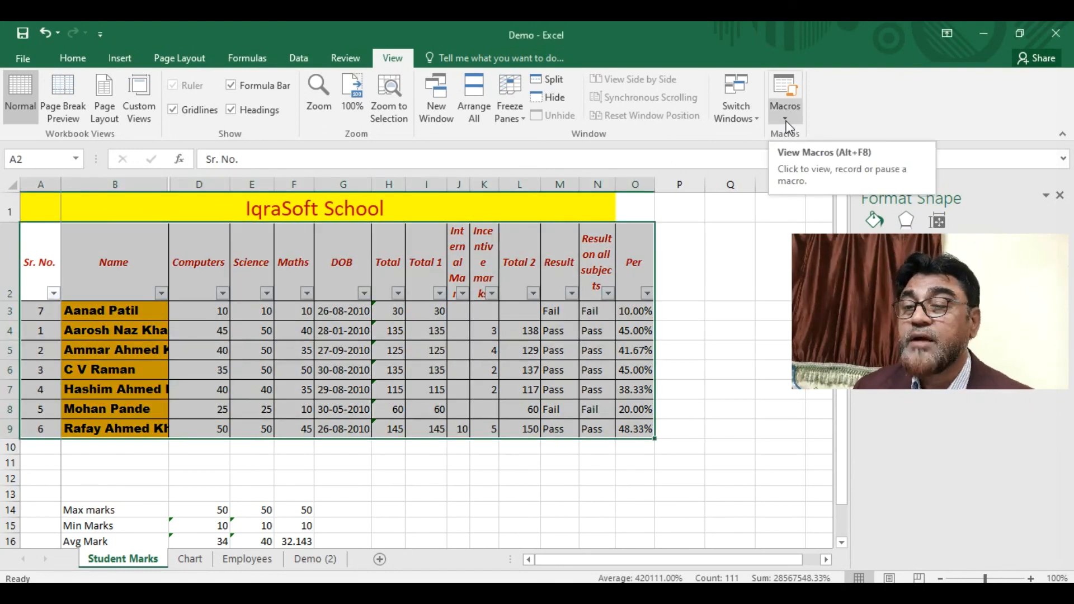
left_click(786, 124)
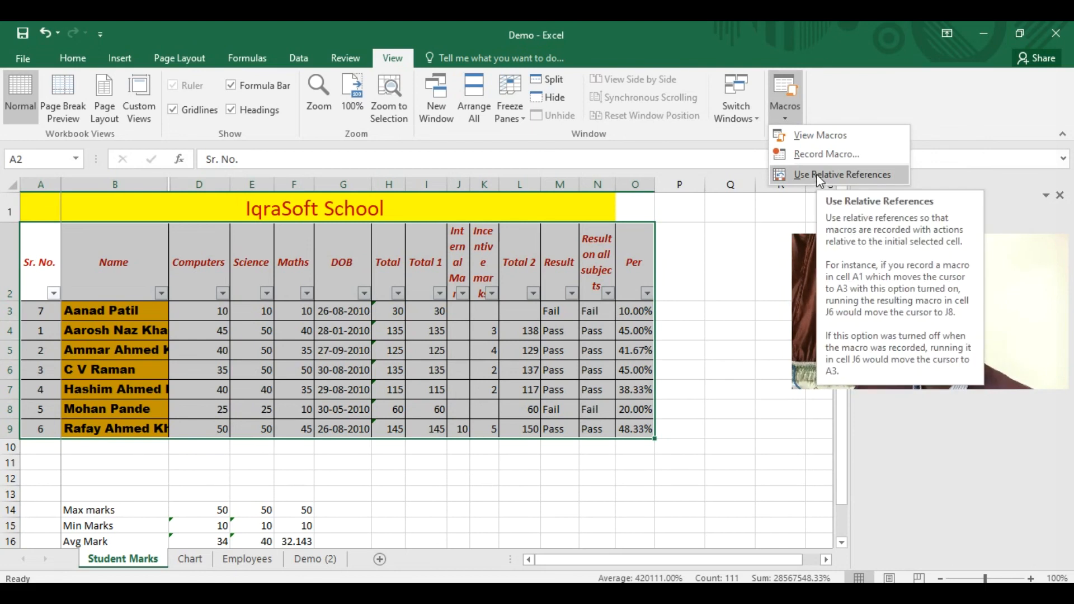
left_click(821, 160)
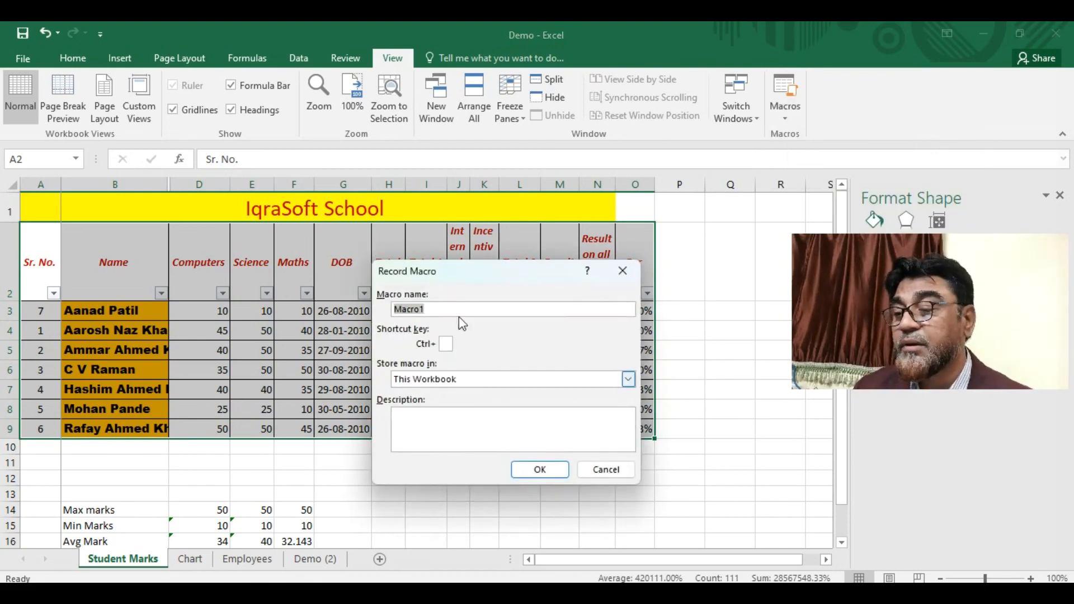
type("my")
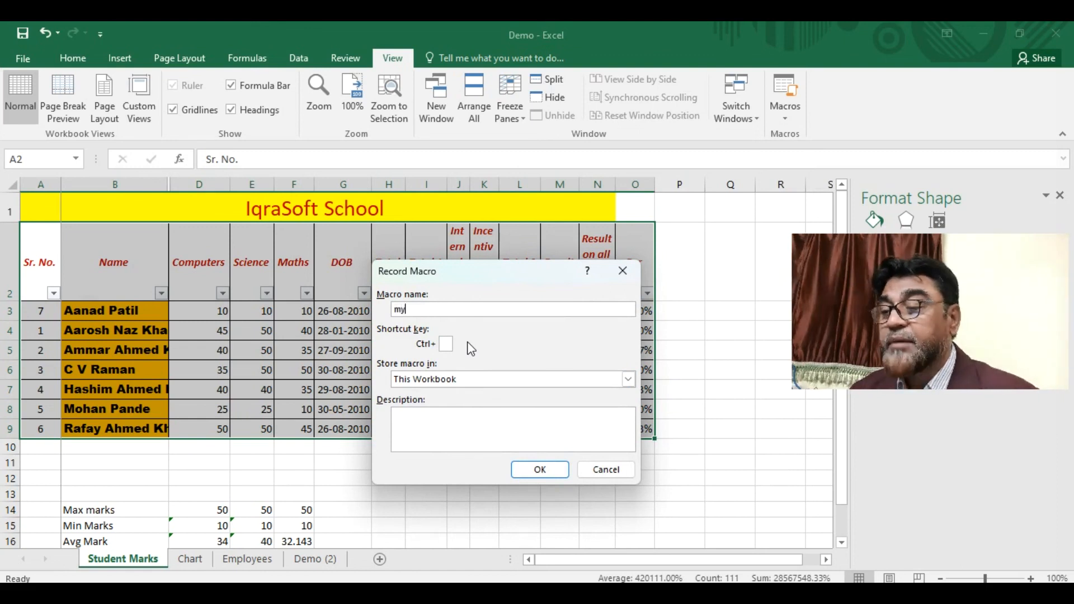
type("Macro")
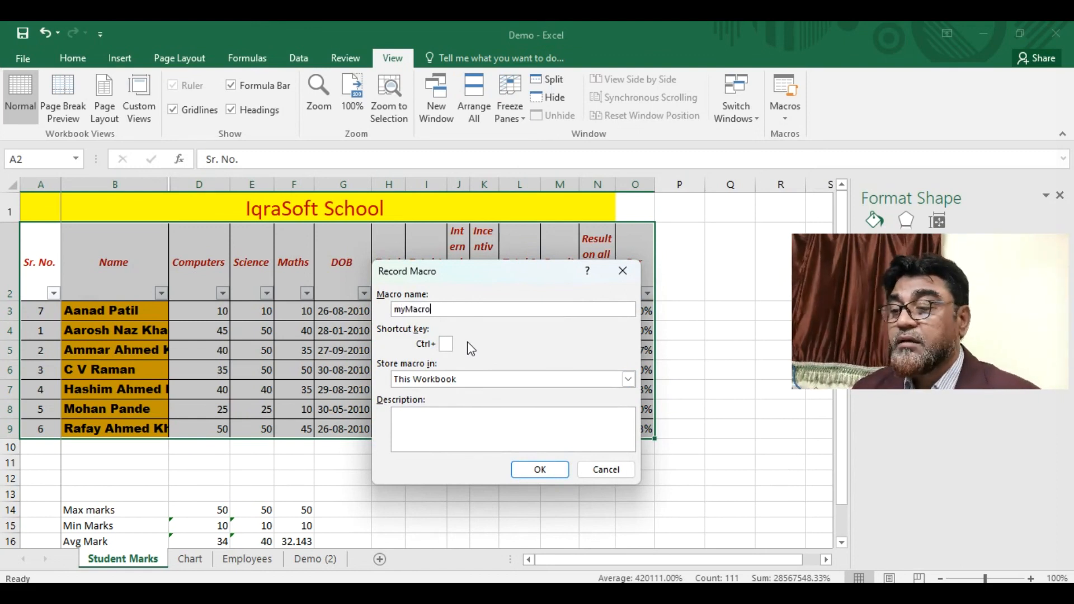
left_click(447, 344)
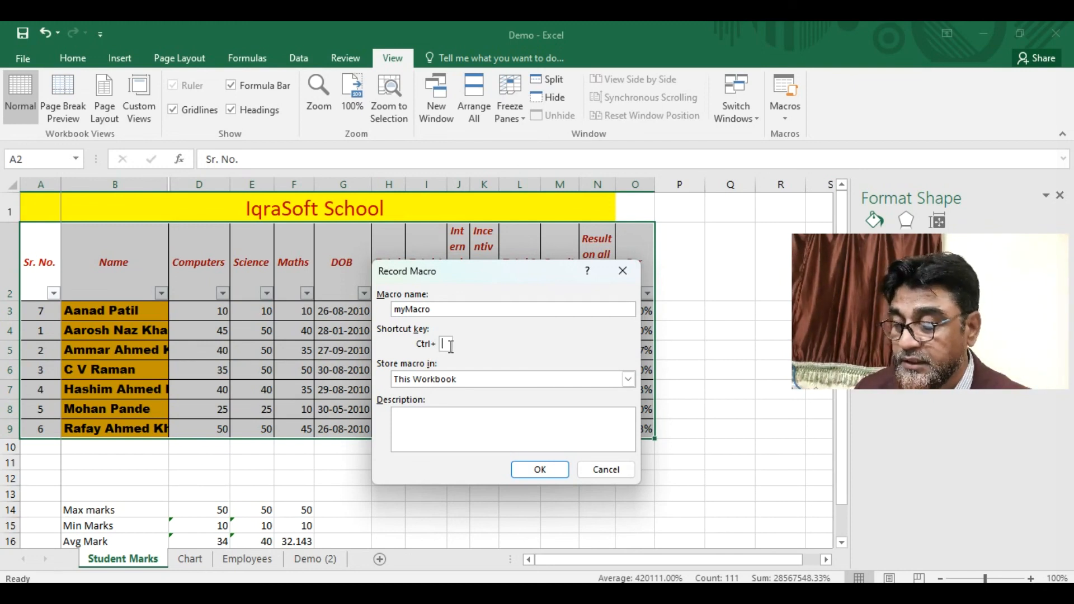
type("R")
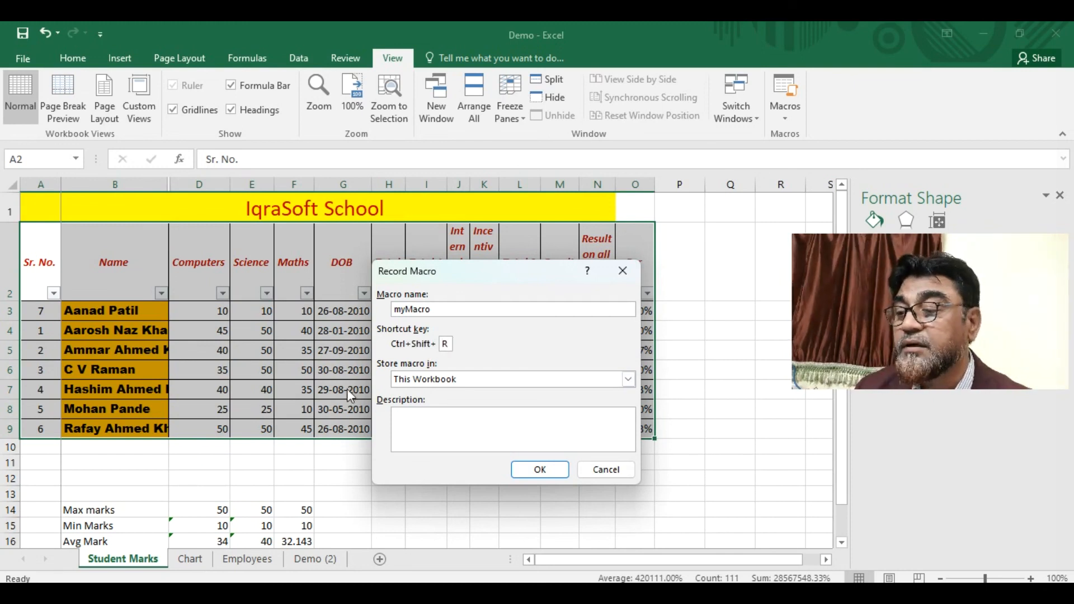
left_click(464, 435)
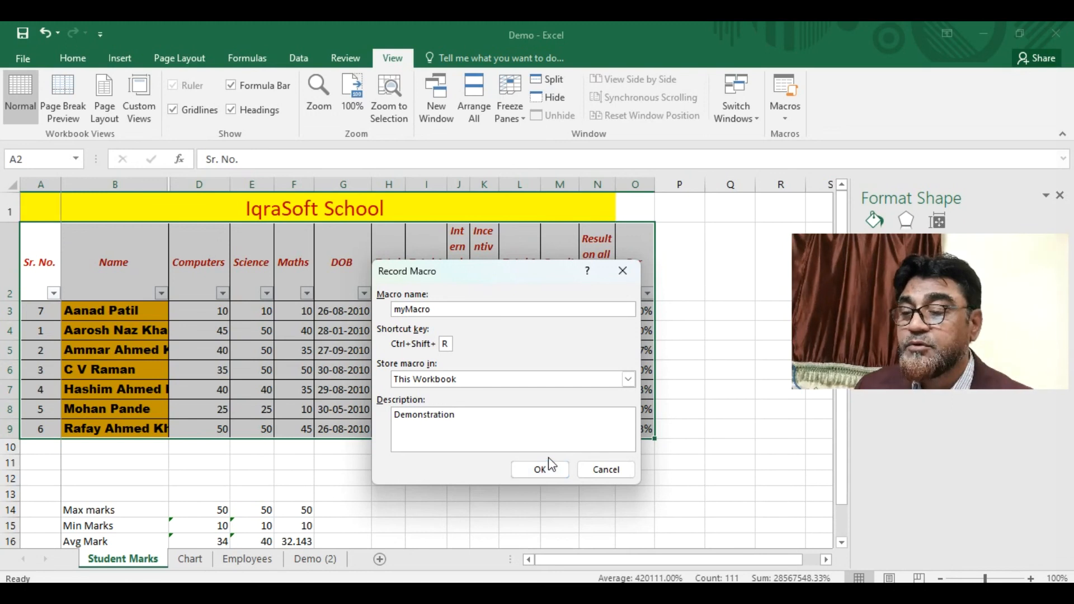
left_click(536, 470)
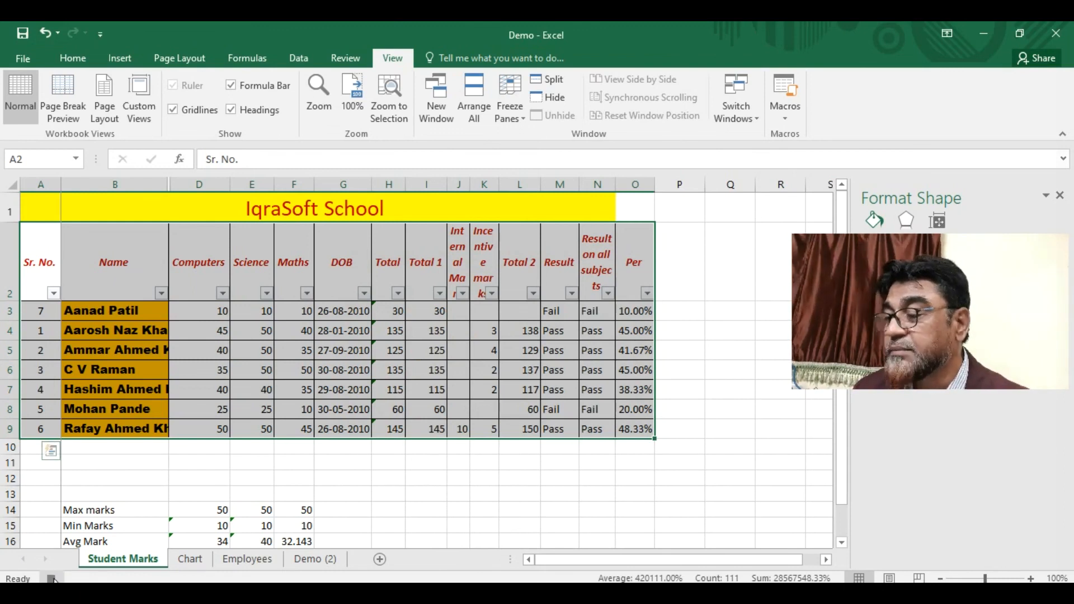
- Make the text in D3:G9 red, then stop the macro recording
left_click(478, 408)
left_click_drag(202, 313, 361, 433)
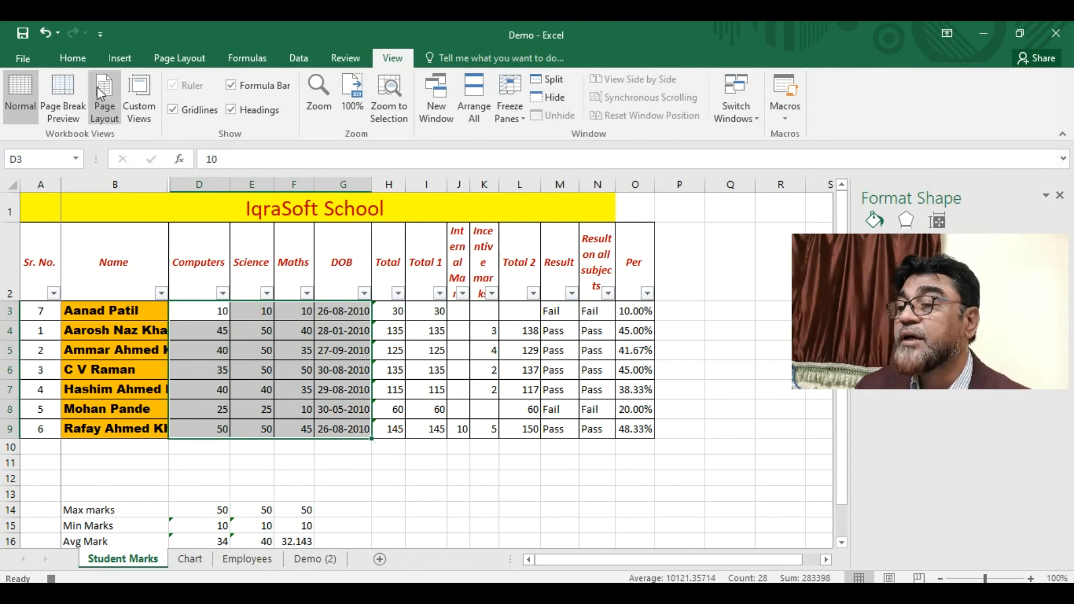
left_click(77, 63)
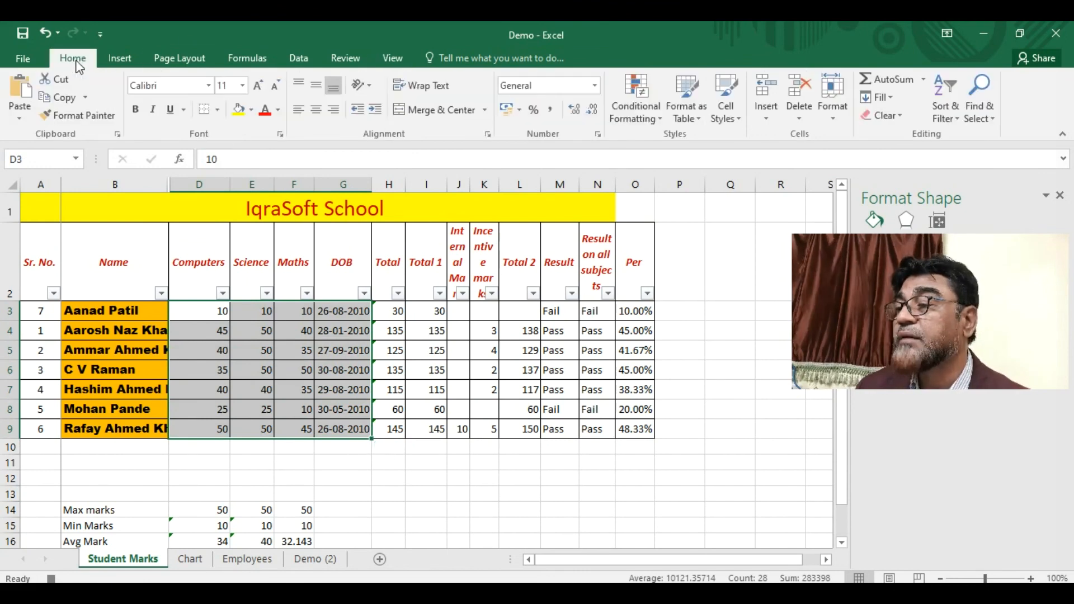
left_click(266, 114)
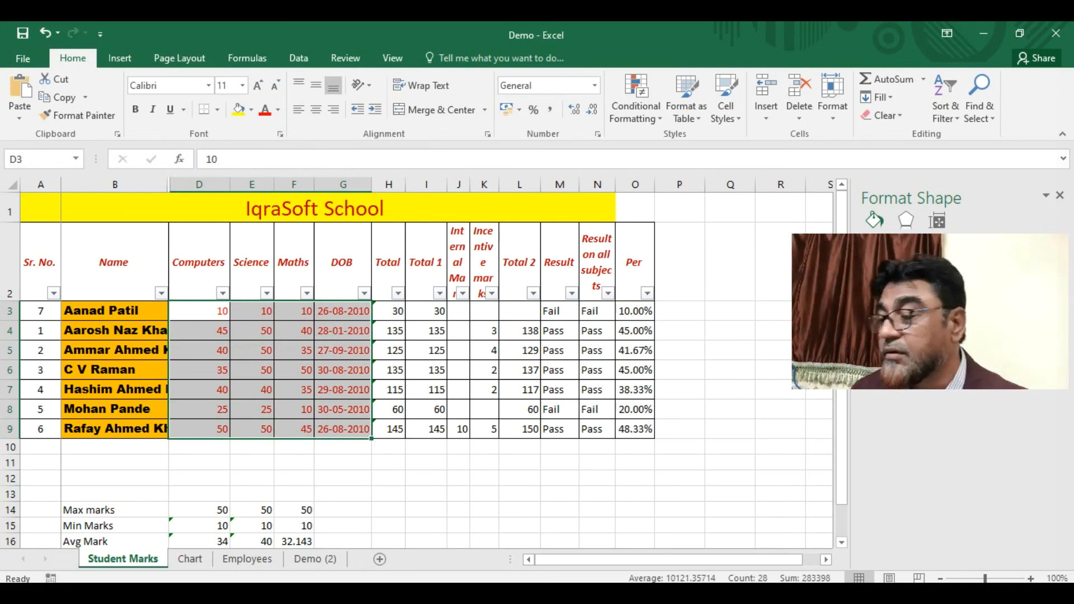
left_click(50, 578)
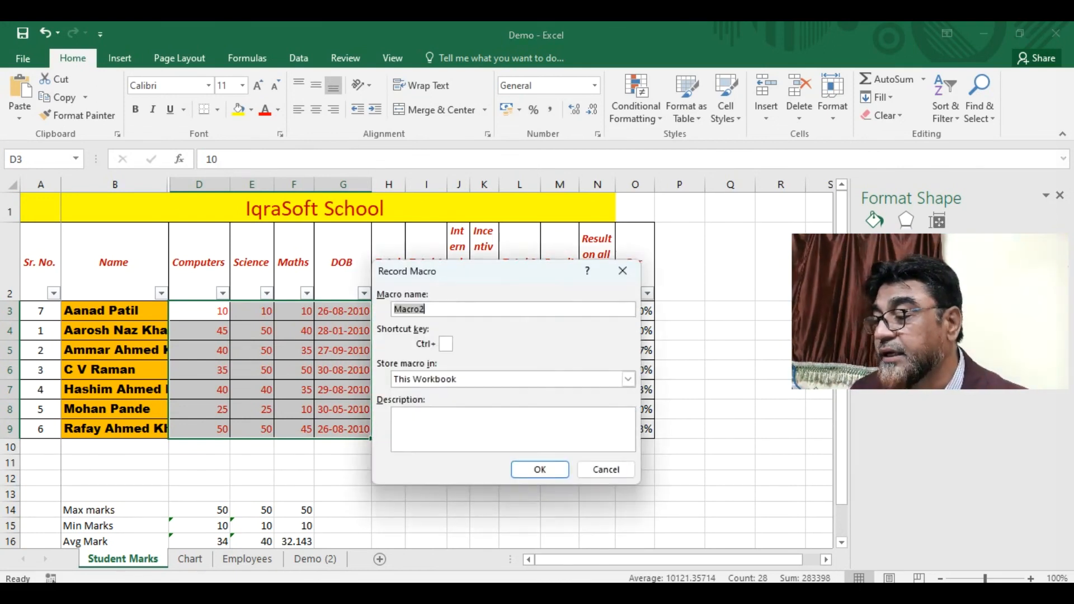
left_click(613, 471)
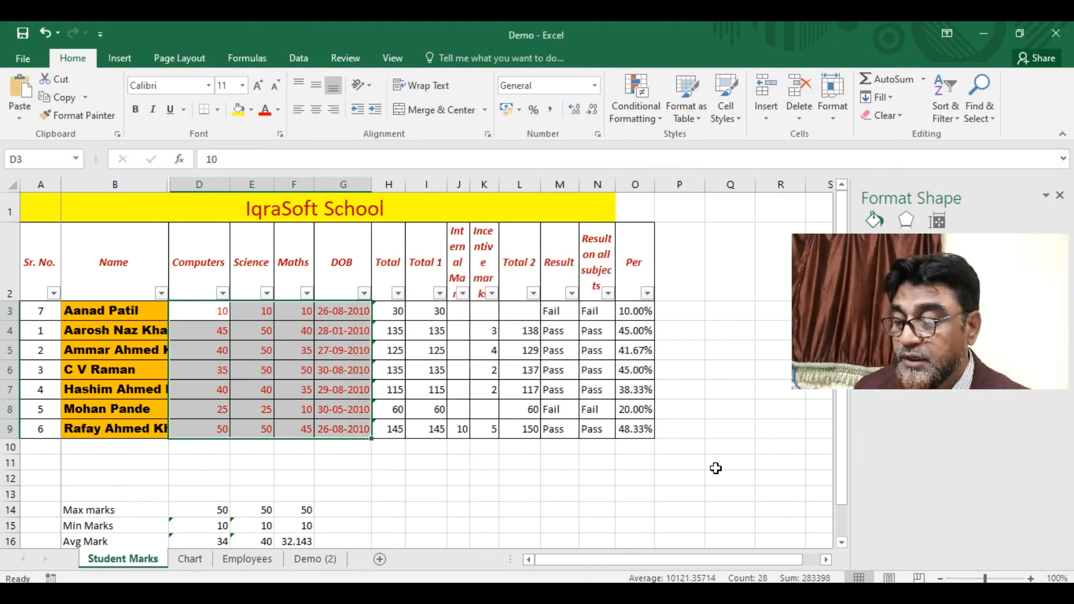
- Set the font colour of D3:G9 back to Automatic black
left_click_drag(201, 311, 353, 428)
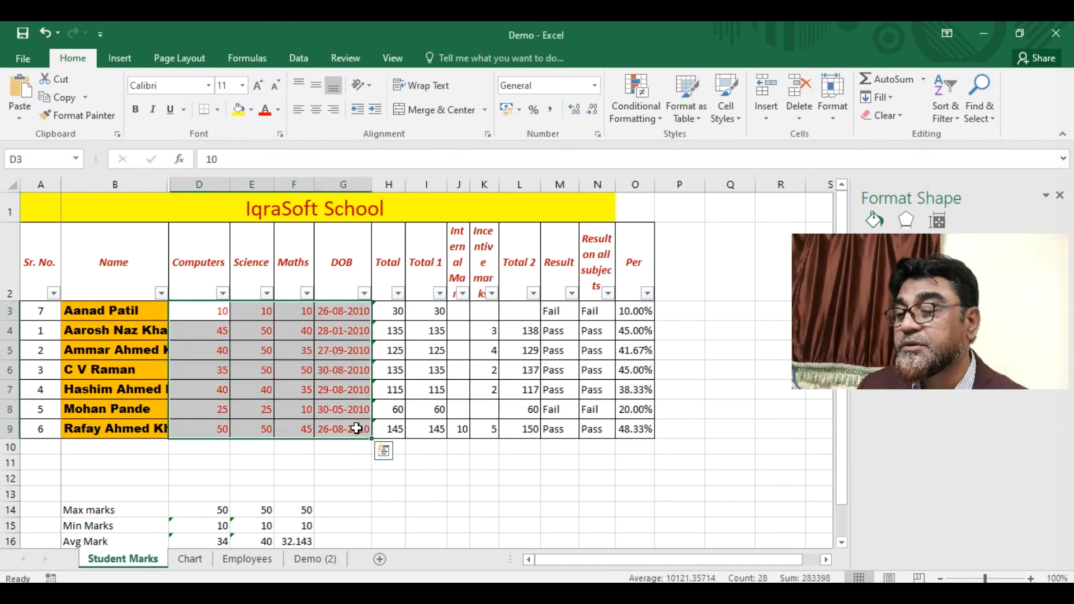
left_click(281, 109)
left_click(291, 139)
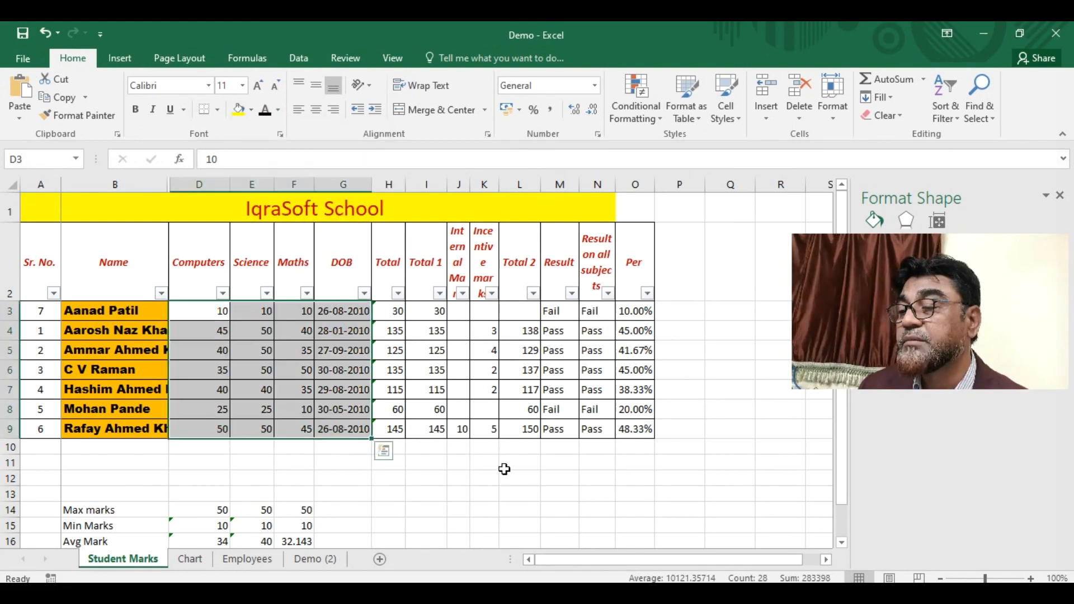
left_click(482, 494)
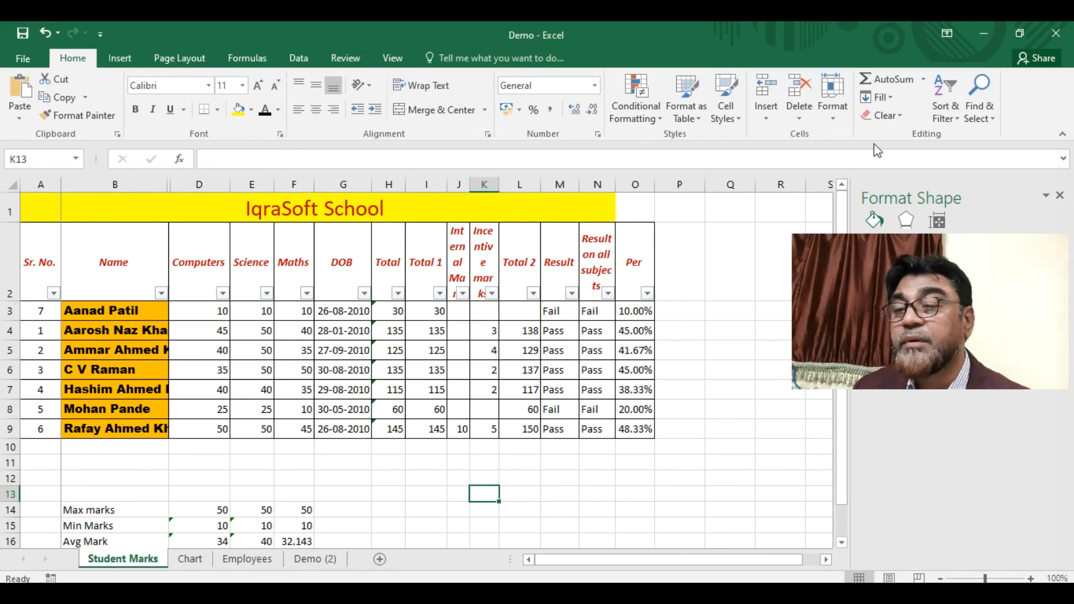
- Run myMacro from the macro list to turn D3:G9 red
left_click(390, 60)
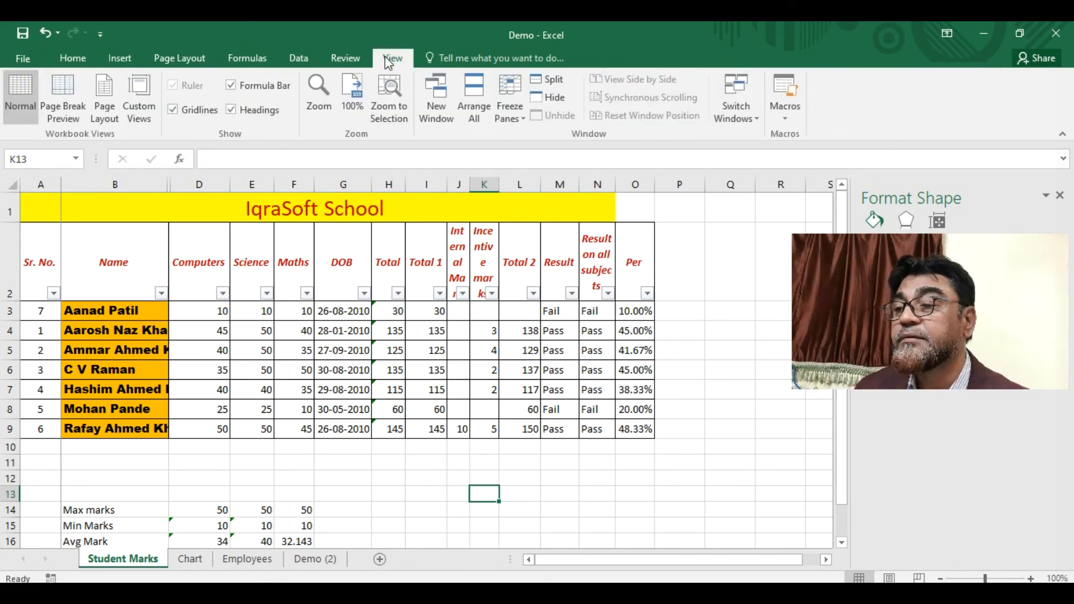
left_click(795, 123)
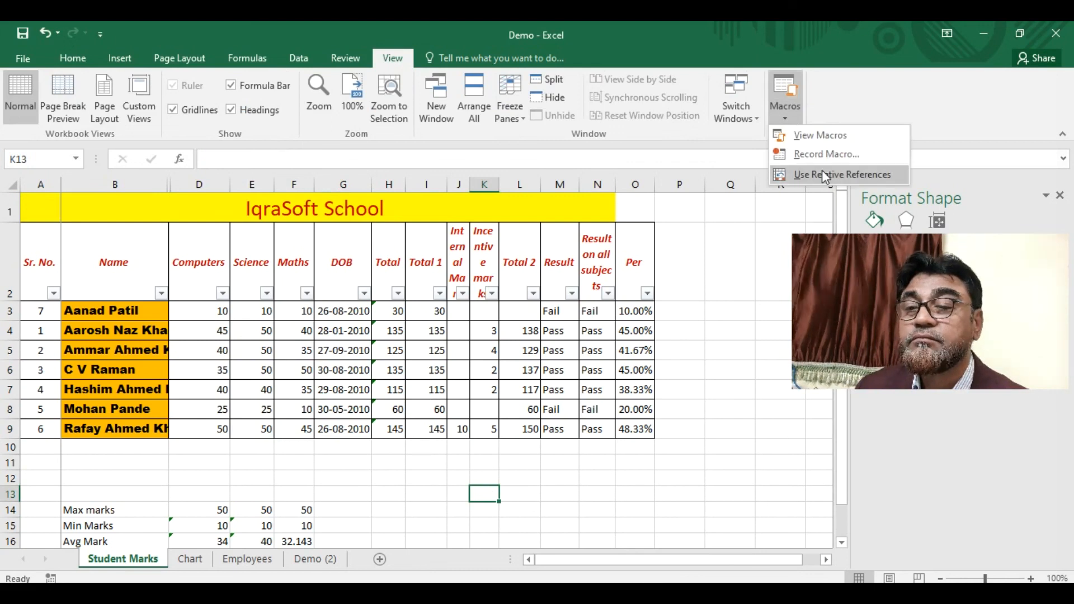
left_click(806, 138)
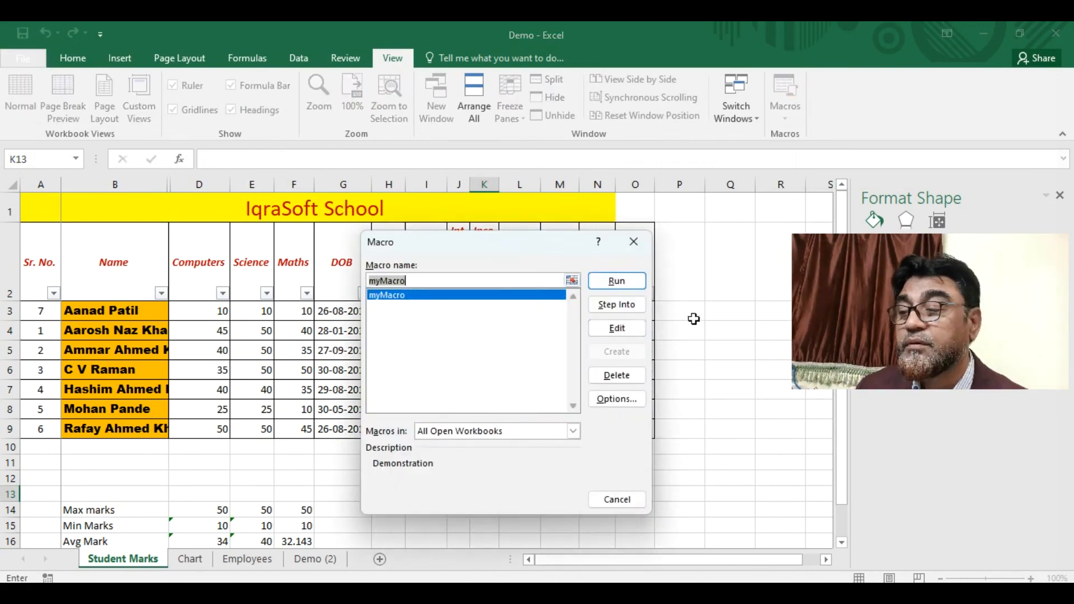
left_click(617, 285)
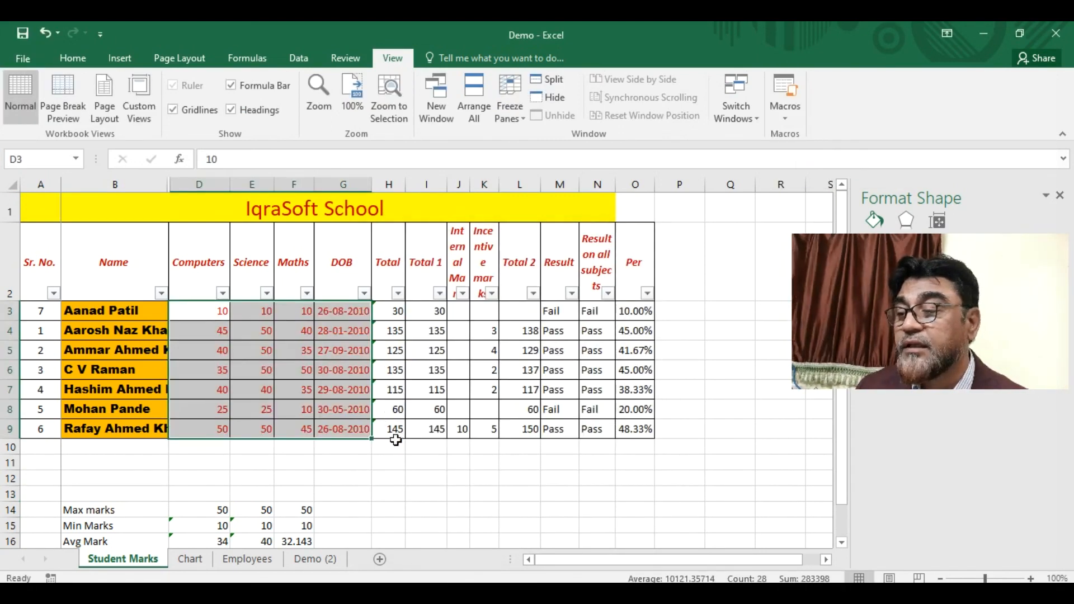
- Deselect the cells and reopen the list of recorded macros
left_click(413, 489)
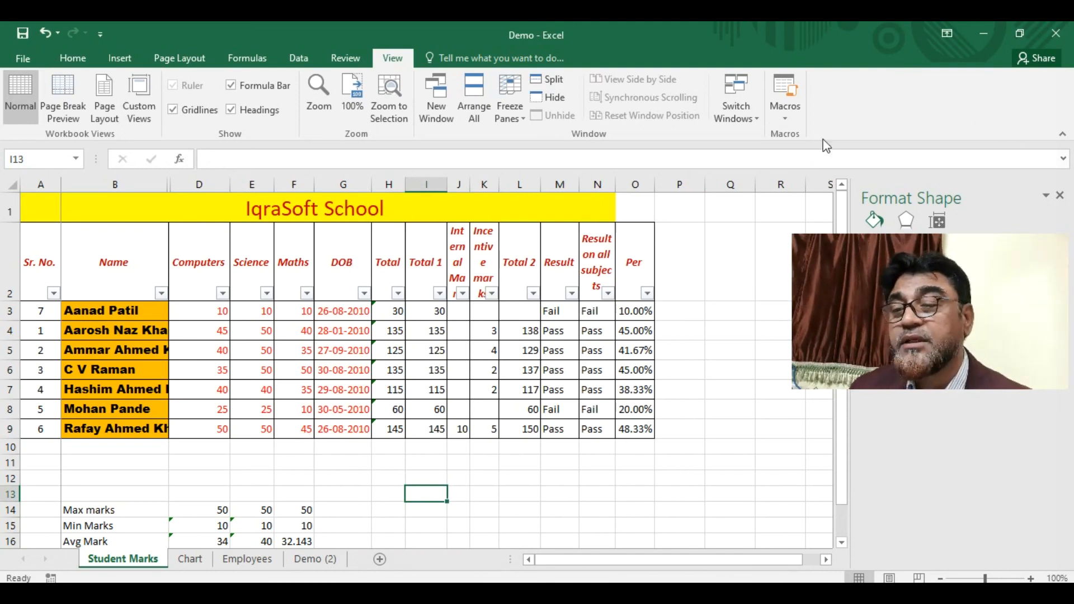
left_click(787, 122)
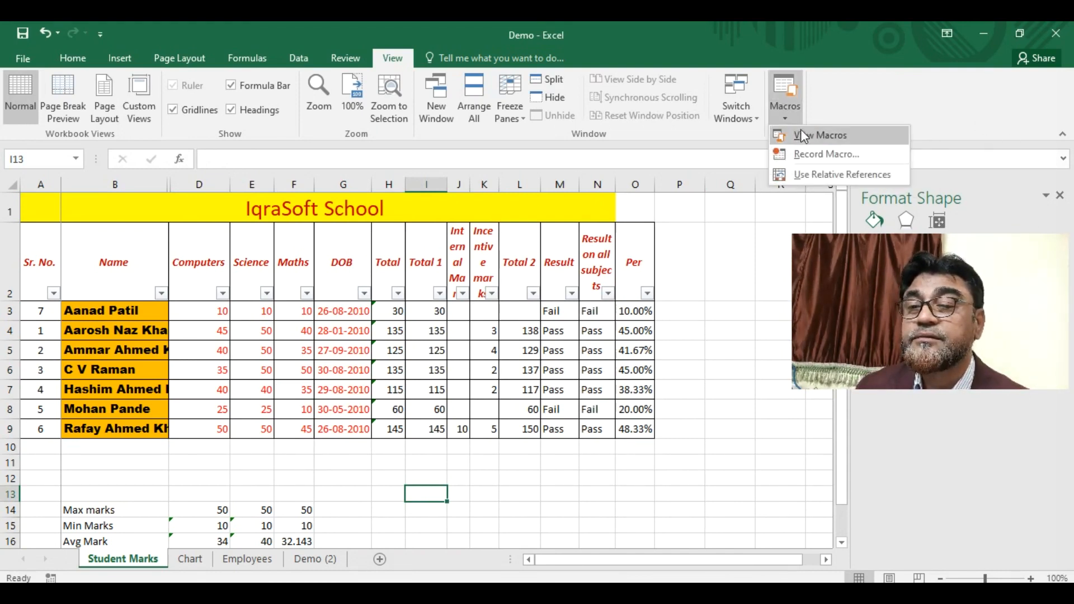
left_click(809, 136)
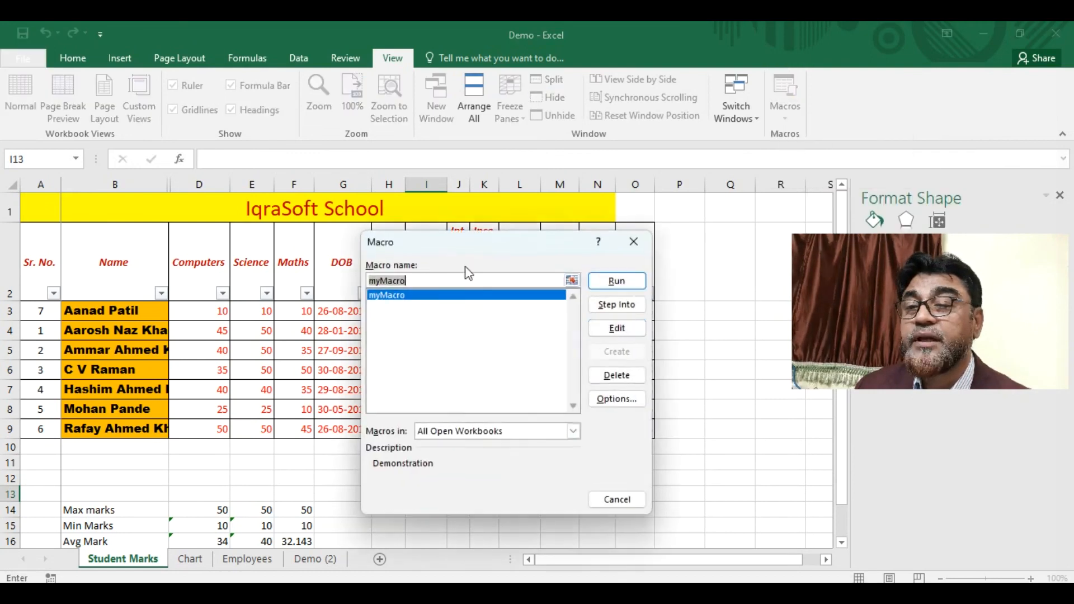
- Open myMacro's Module1 code in the VBA editor, review the font-colour line, and close it
left_click(618, 329)
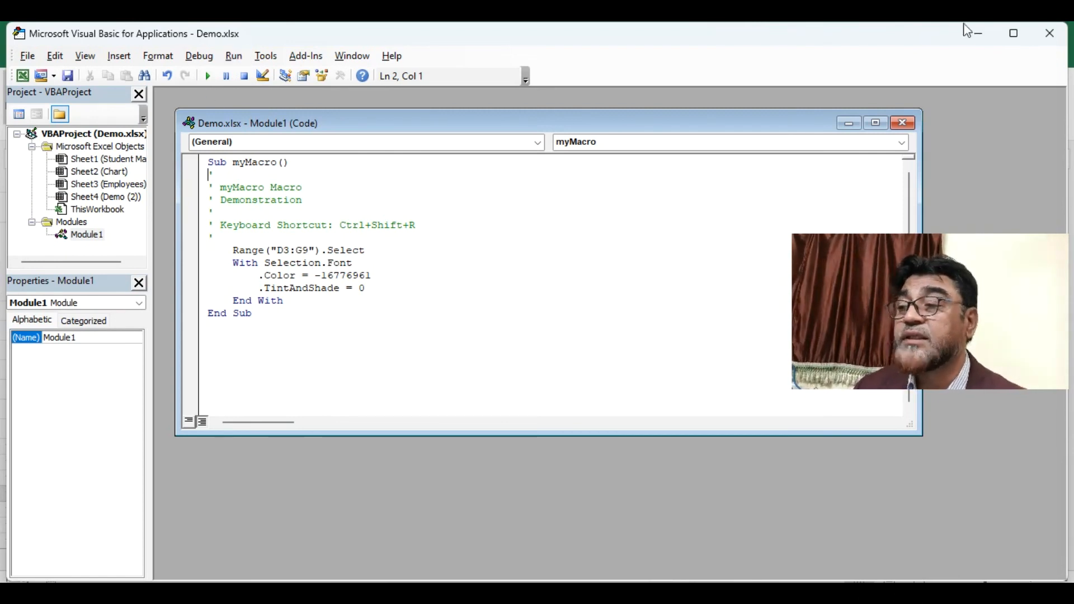
left_click(1051, 35)
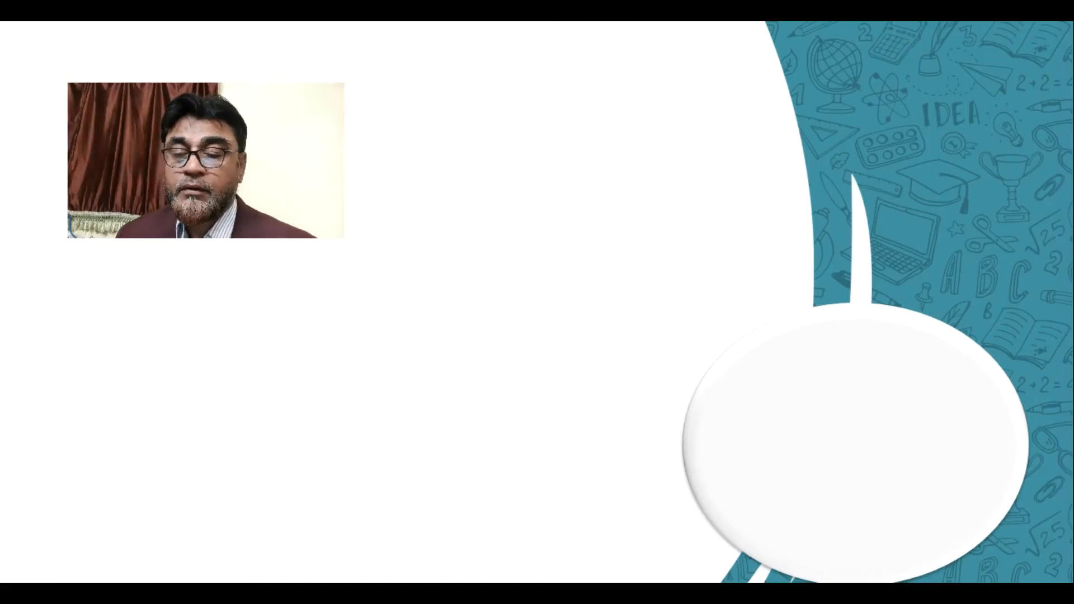